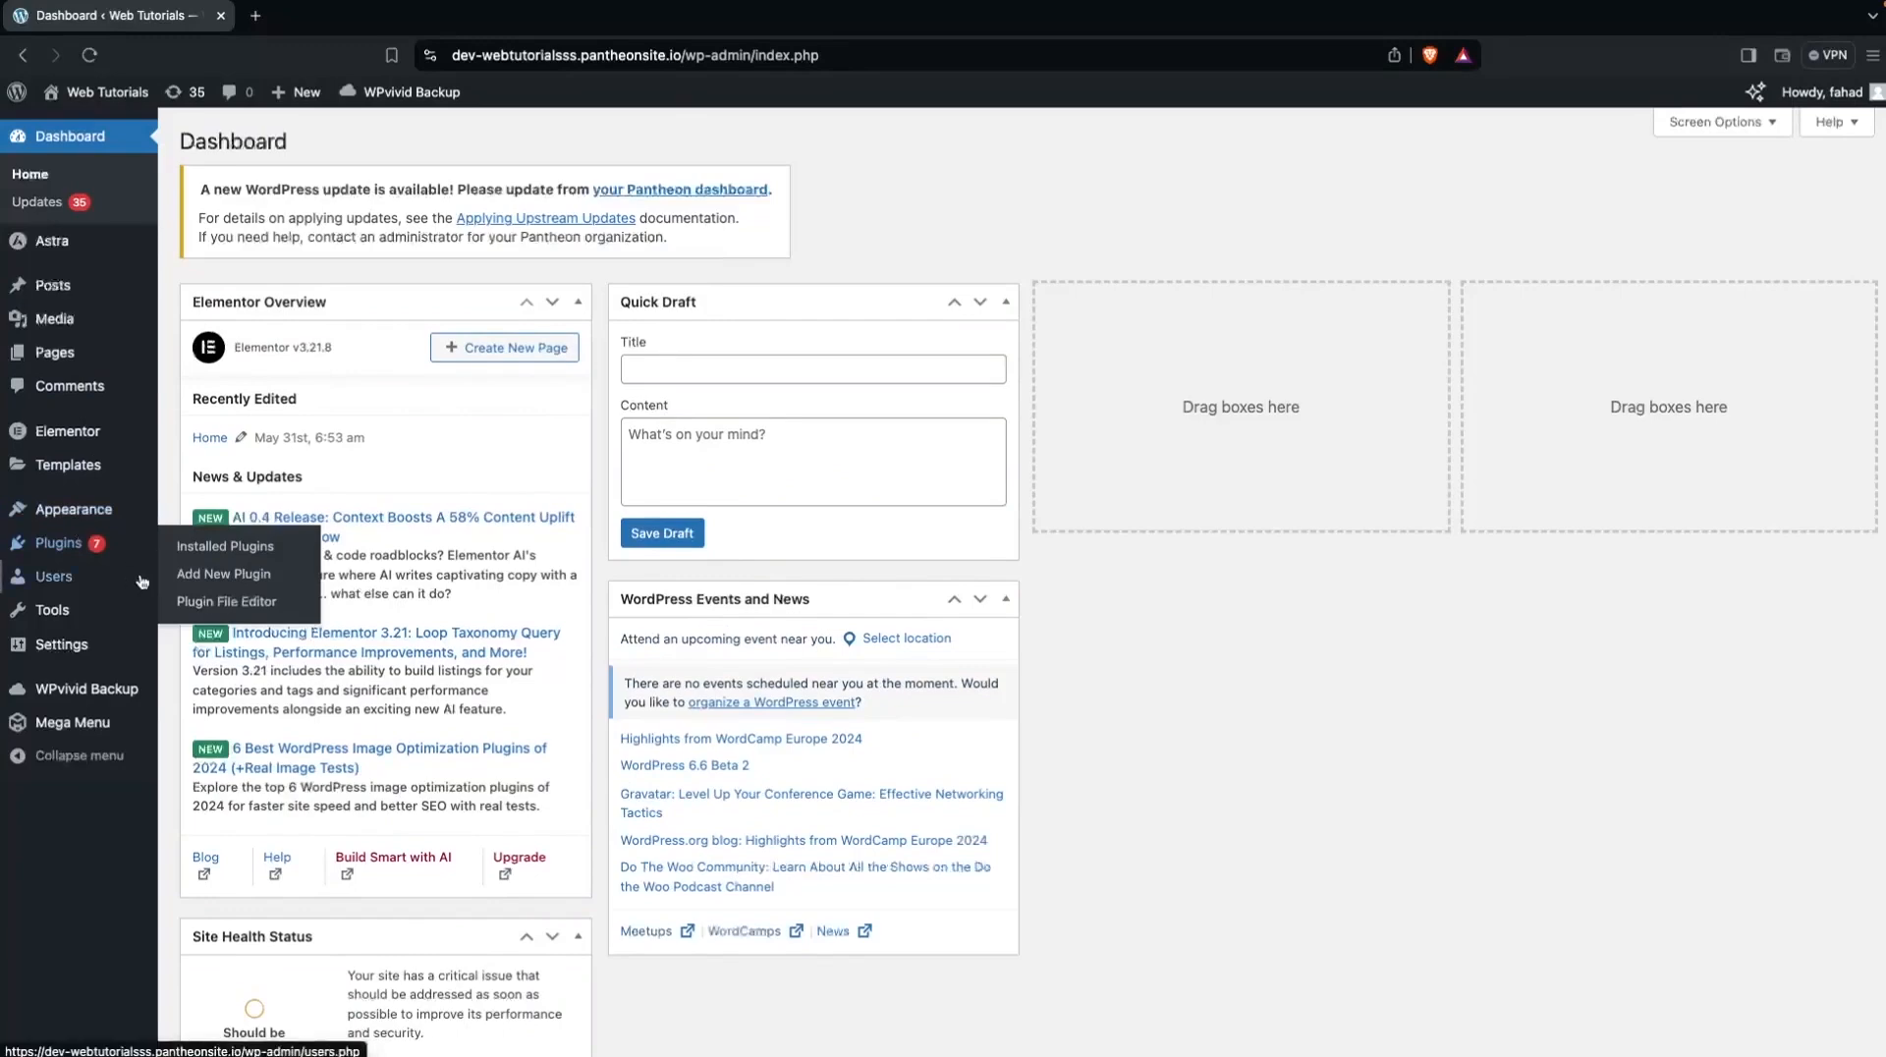
Search the plugin directory for "elementor" and update the Elementor Website Builder plugin.
click(236, 573)
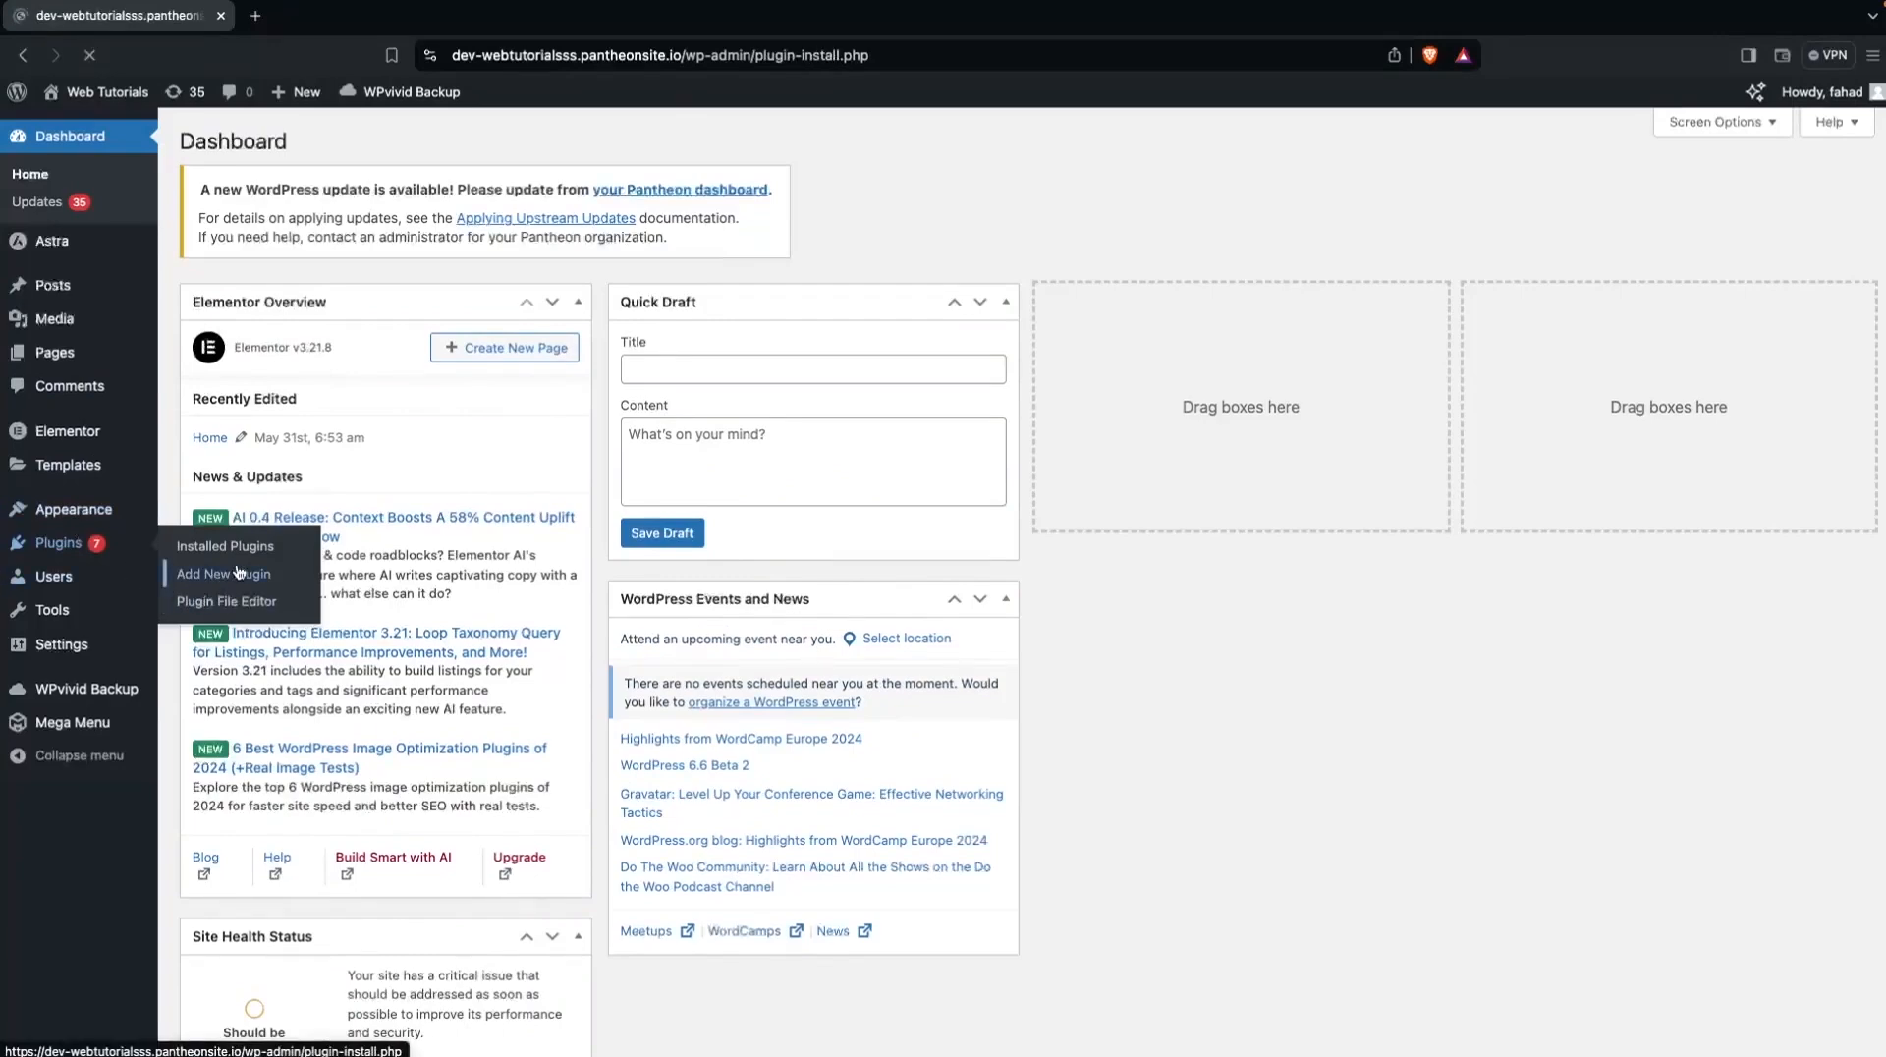
click(1678, 316)
text(elementor)
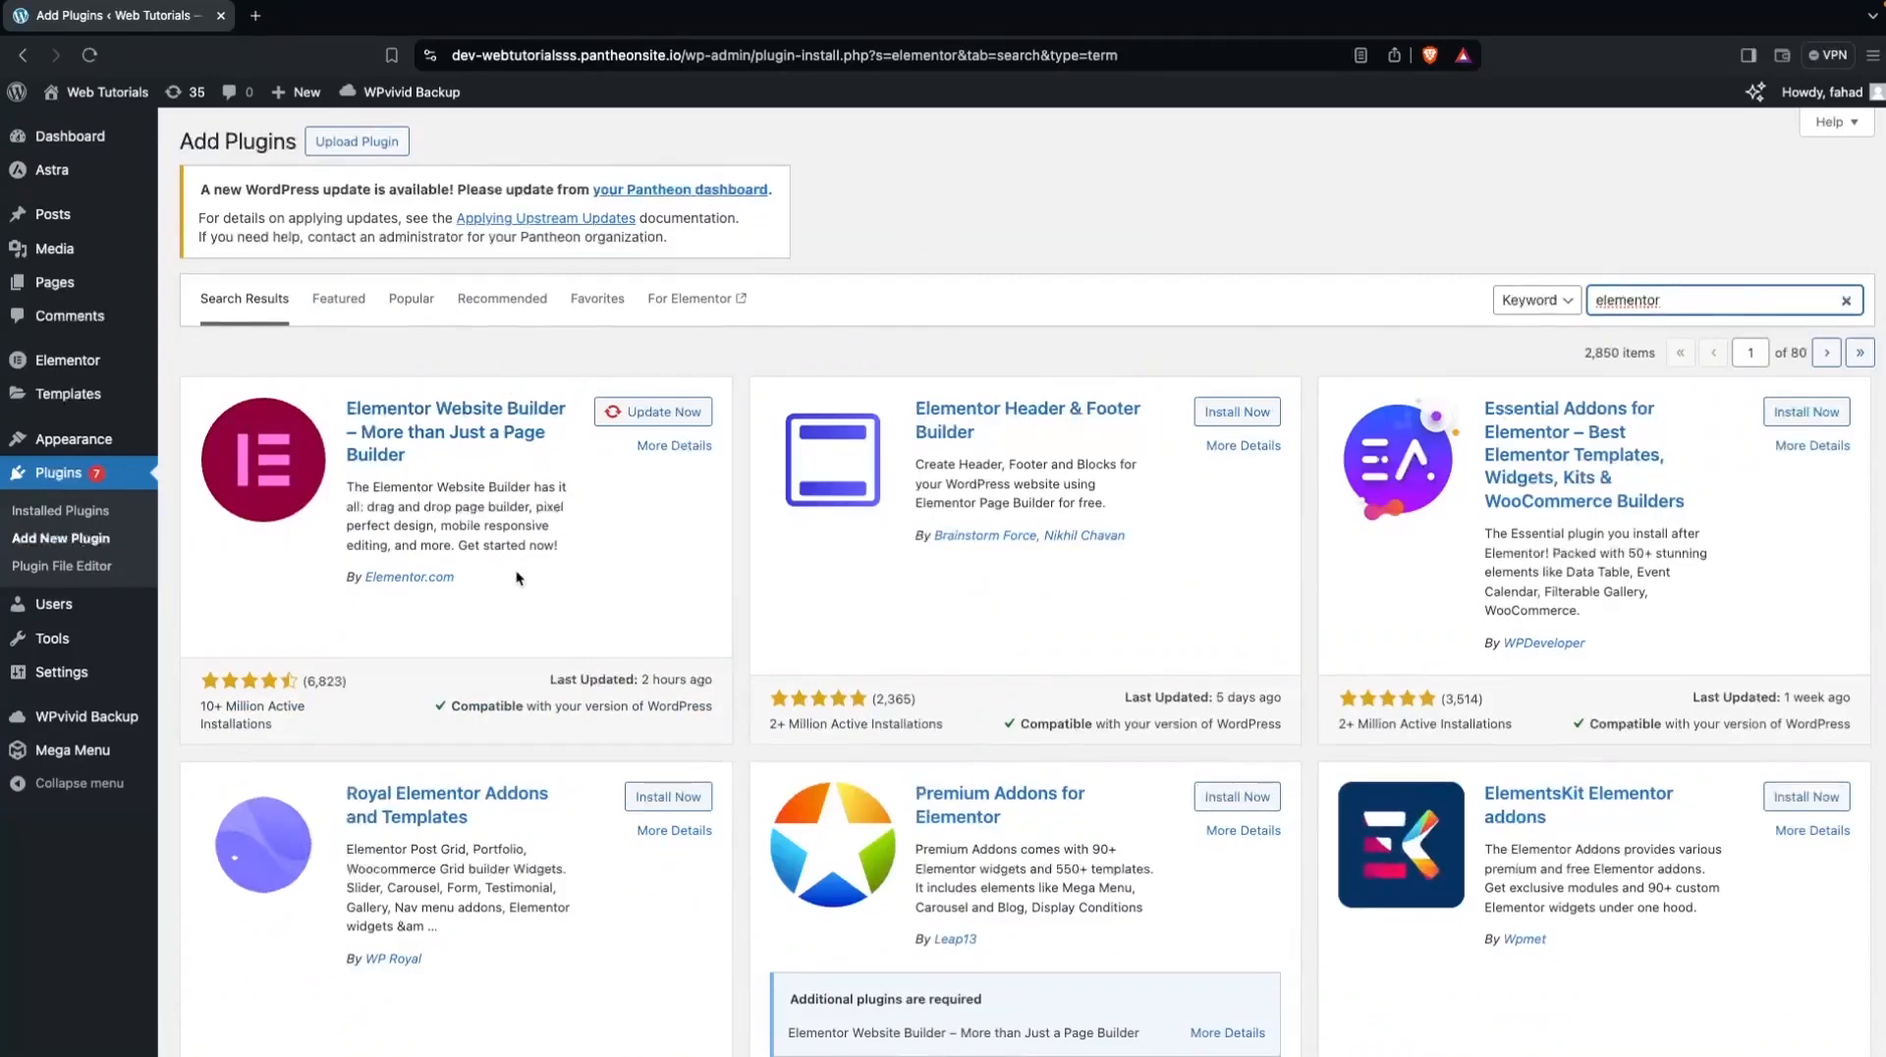
click(651, 419)
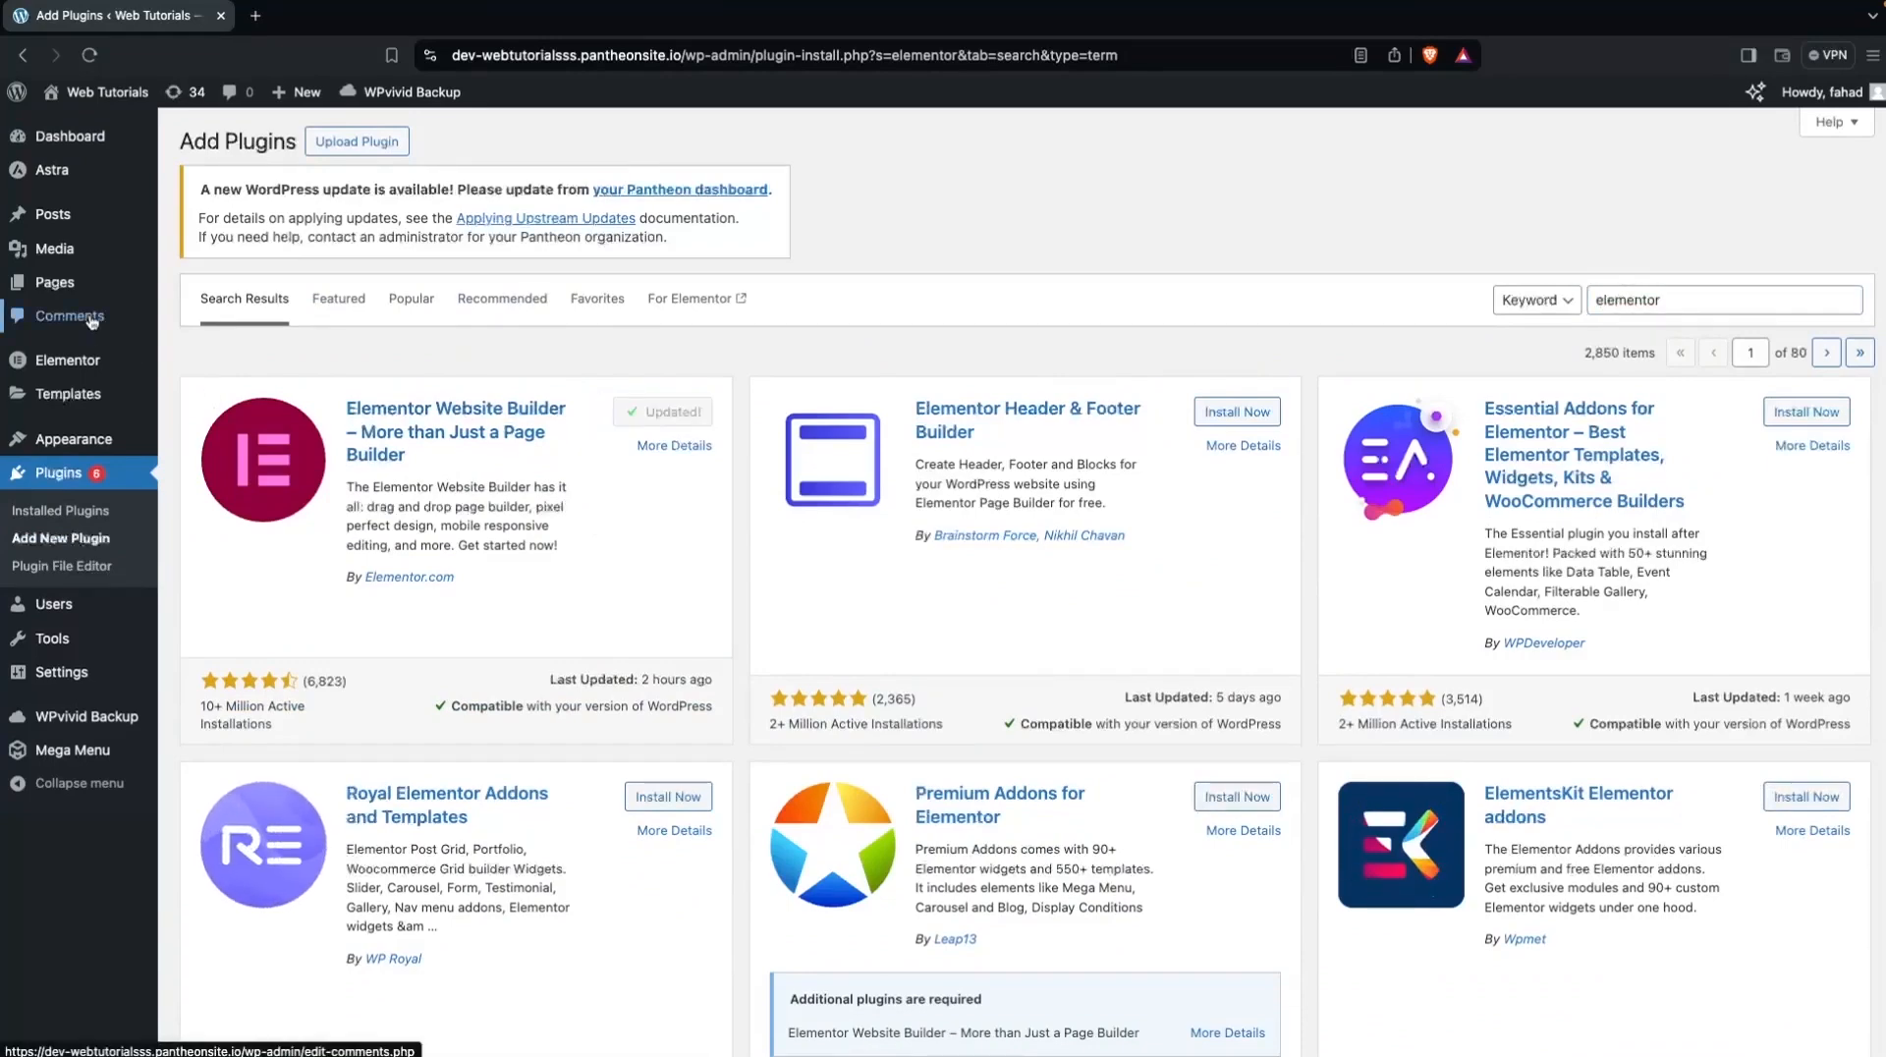
Create a new page titled "Home Page" and open it for editing with Elementor.
mouse_move(83, 294)
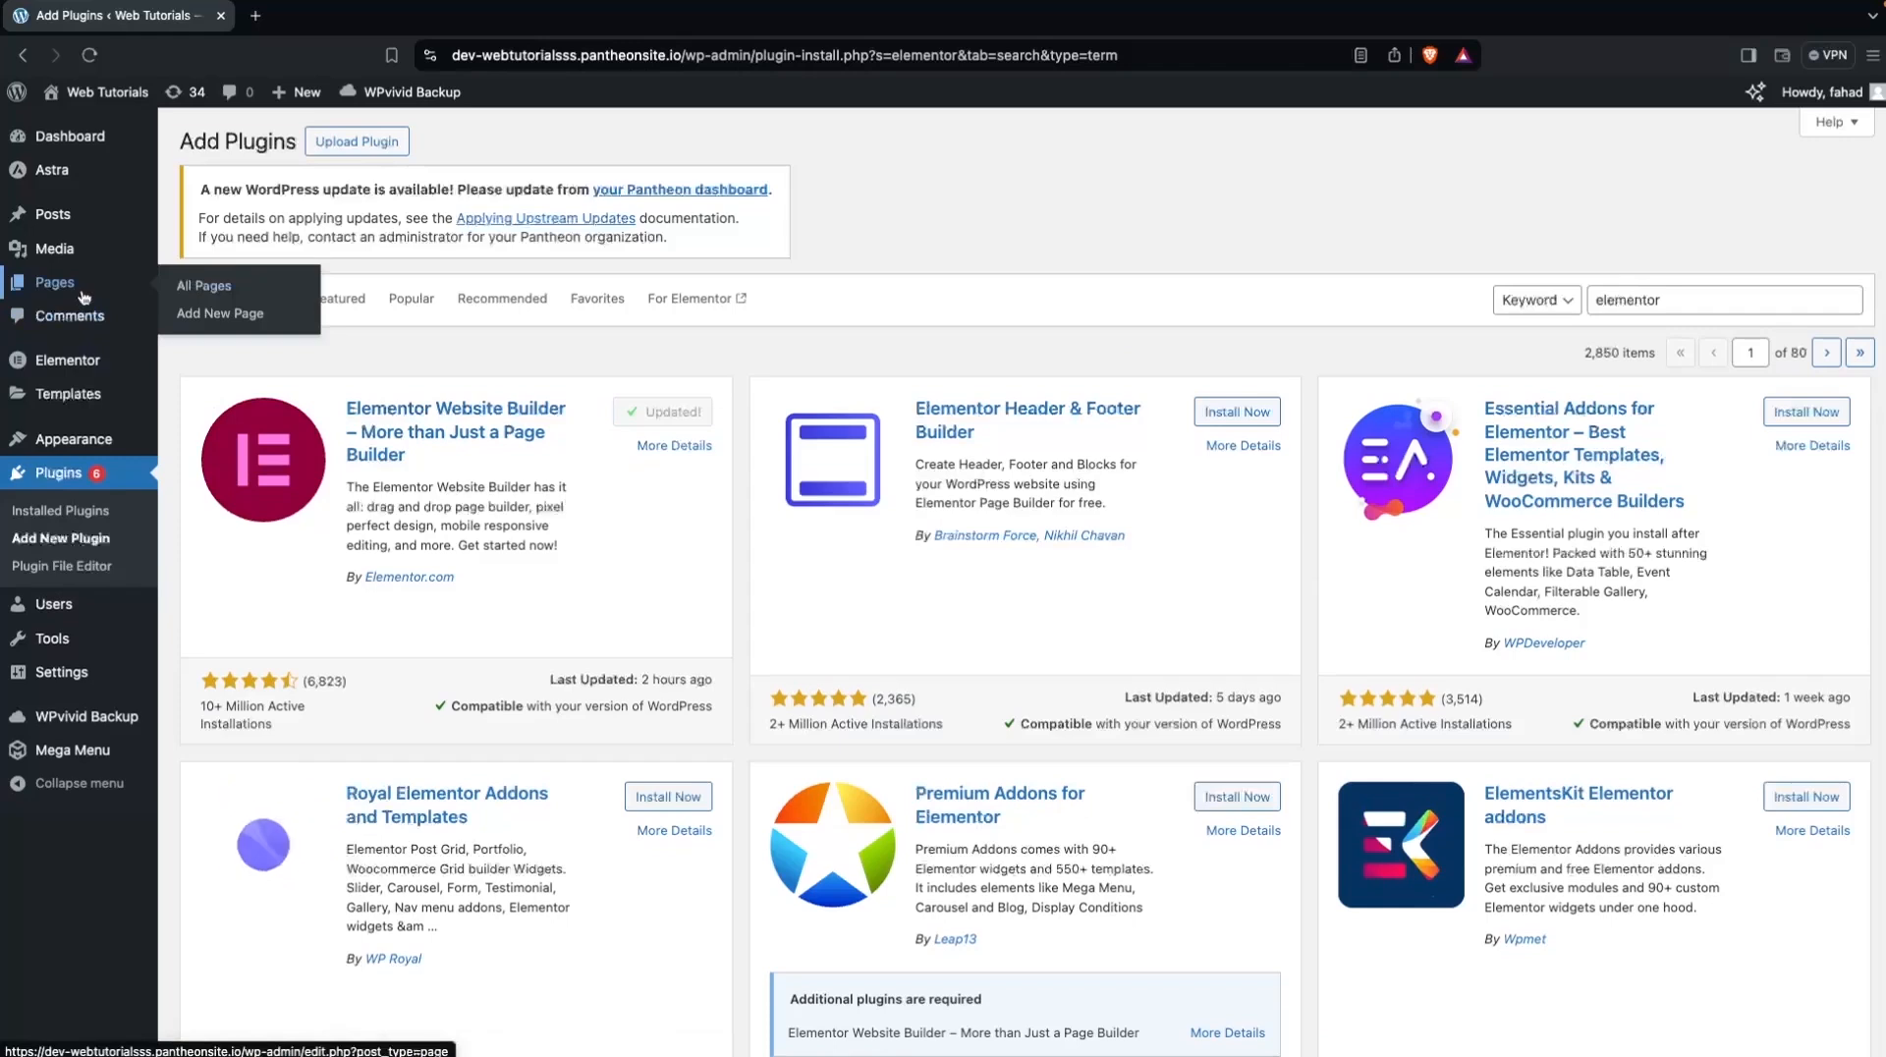
click(203, 289)
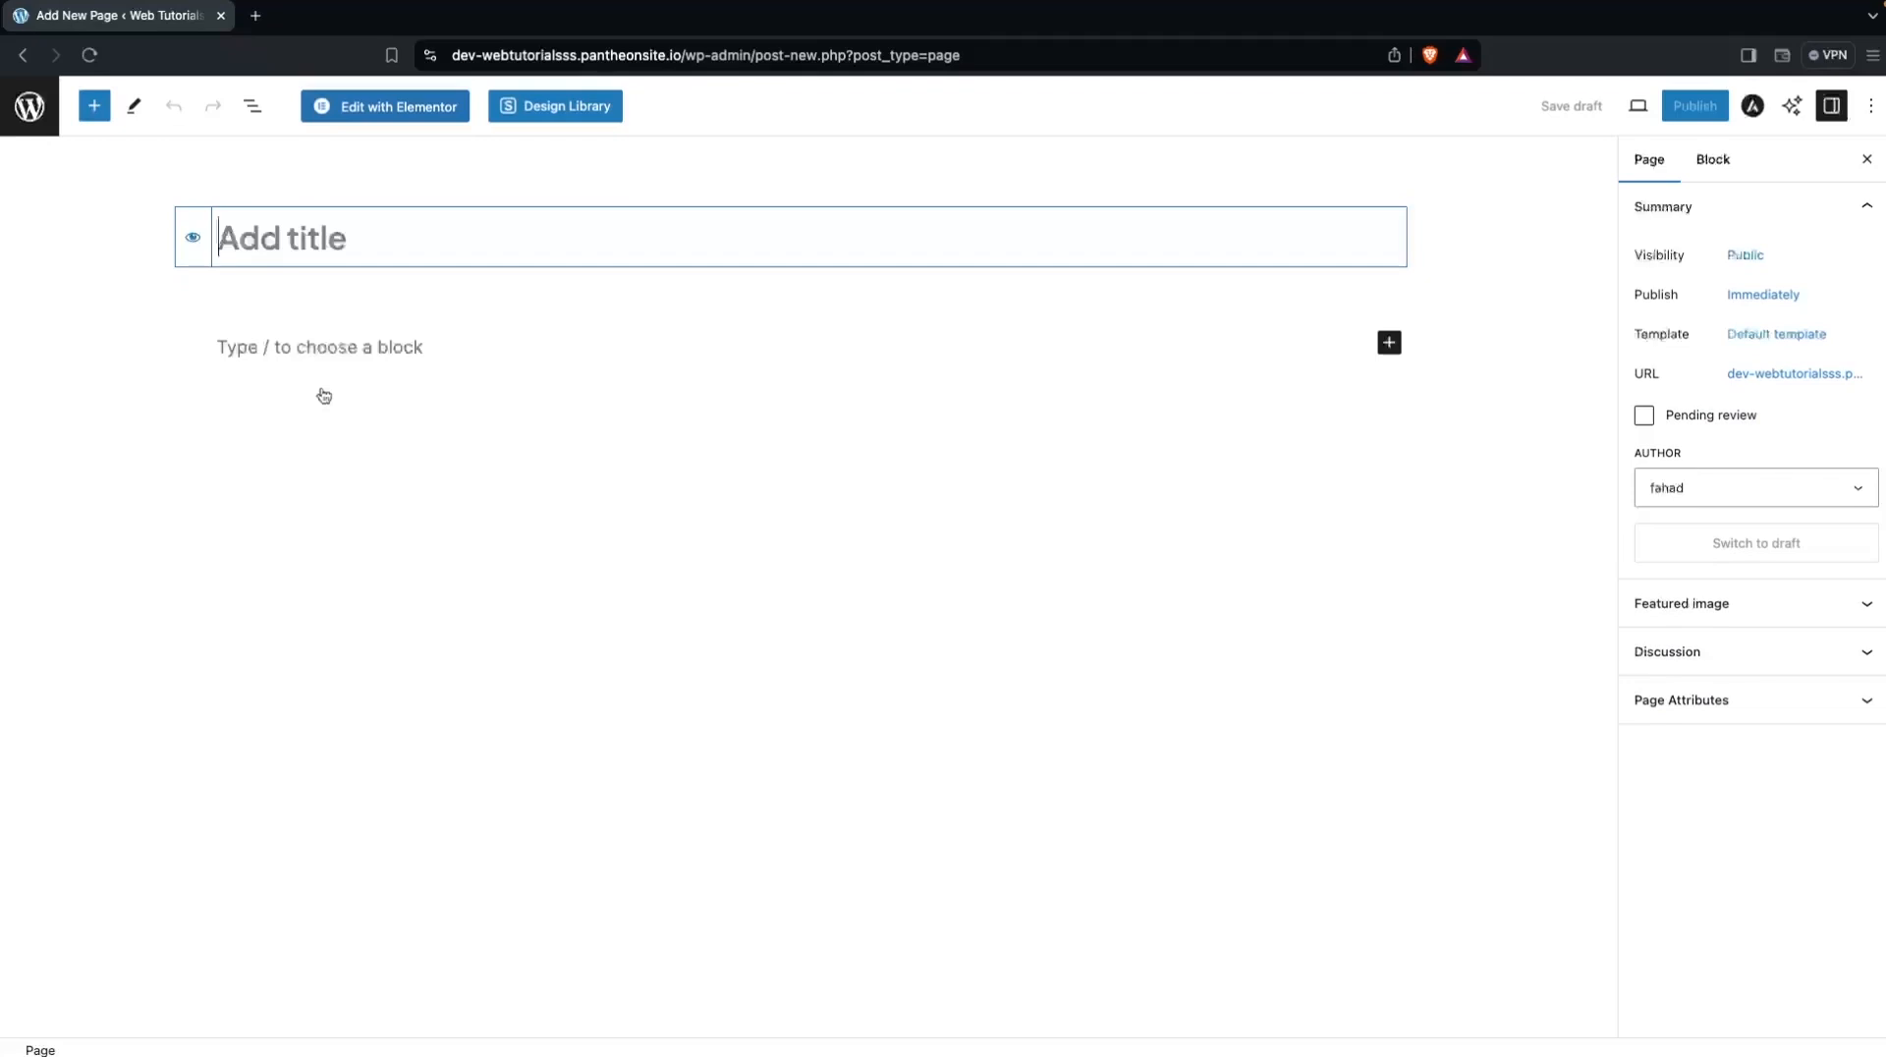
text(Home Page)
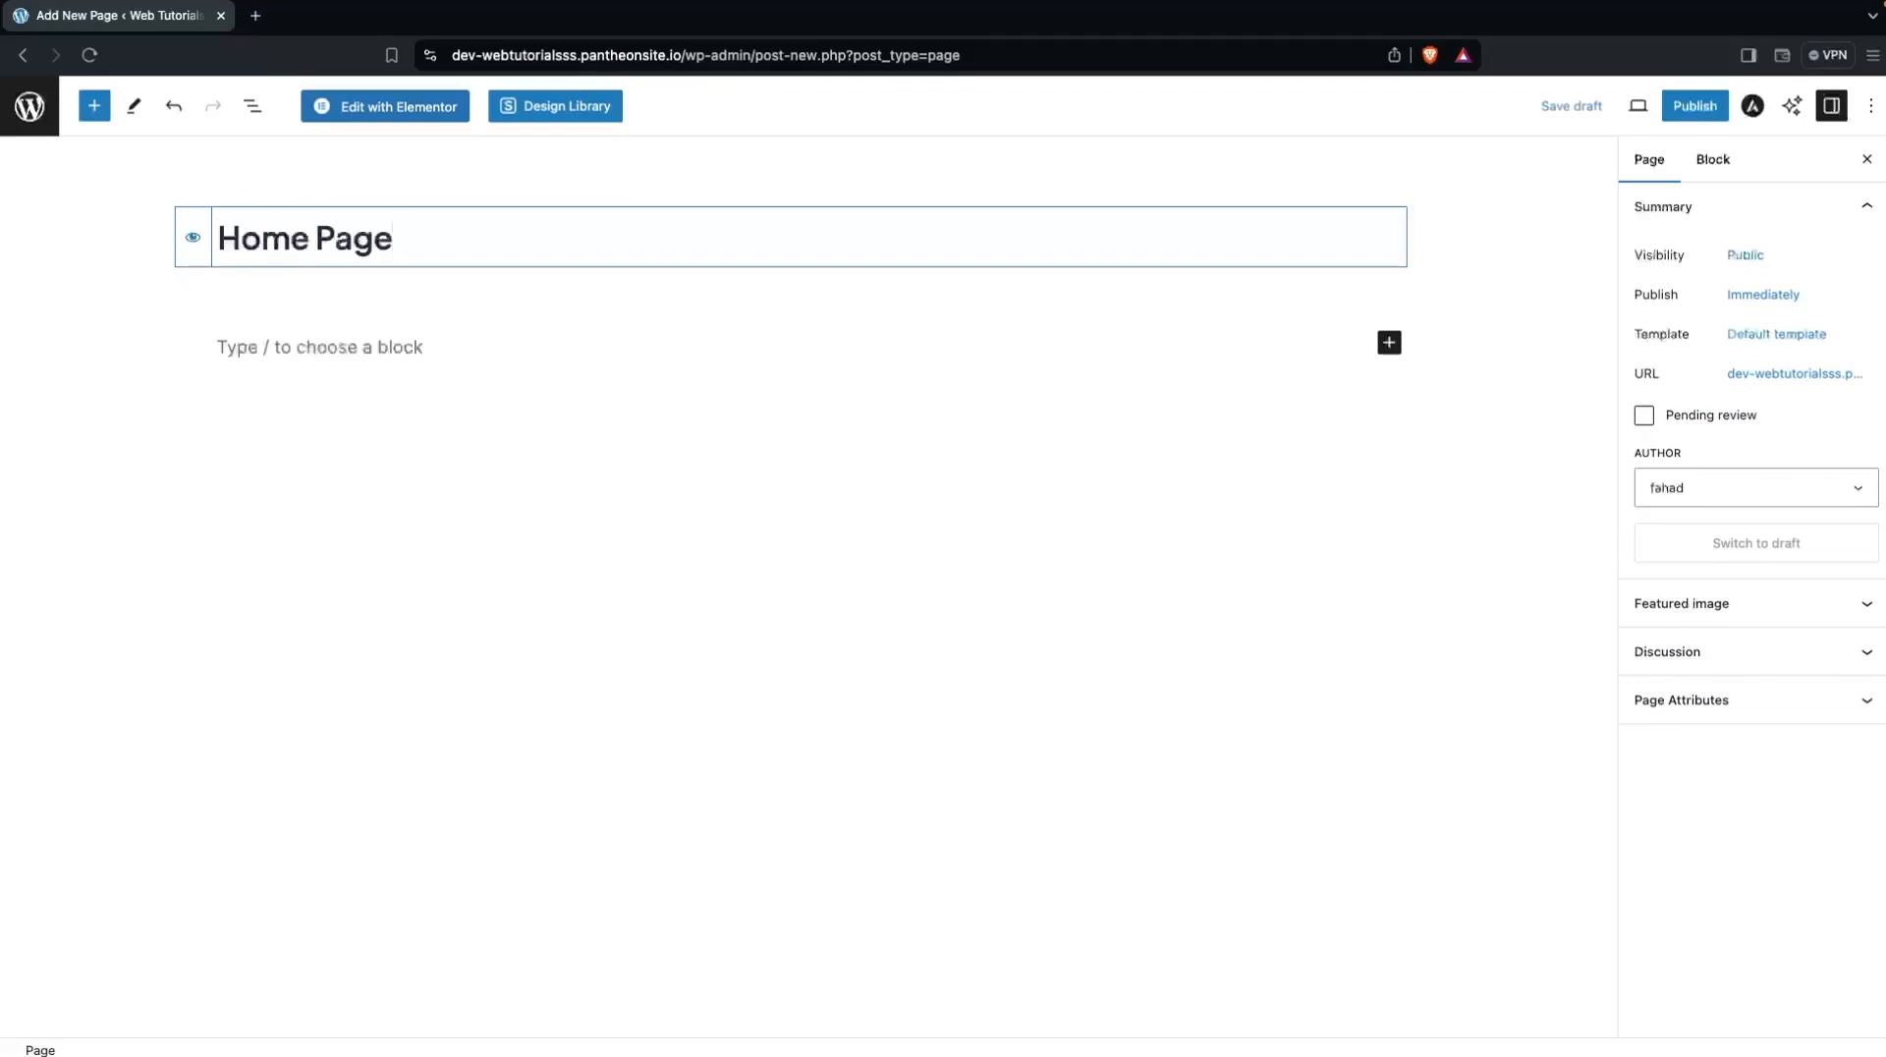
click(383, 118)
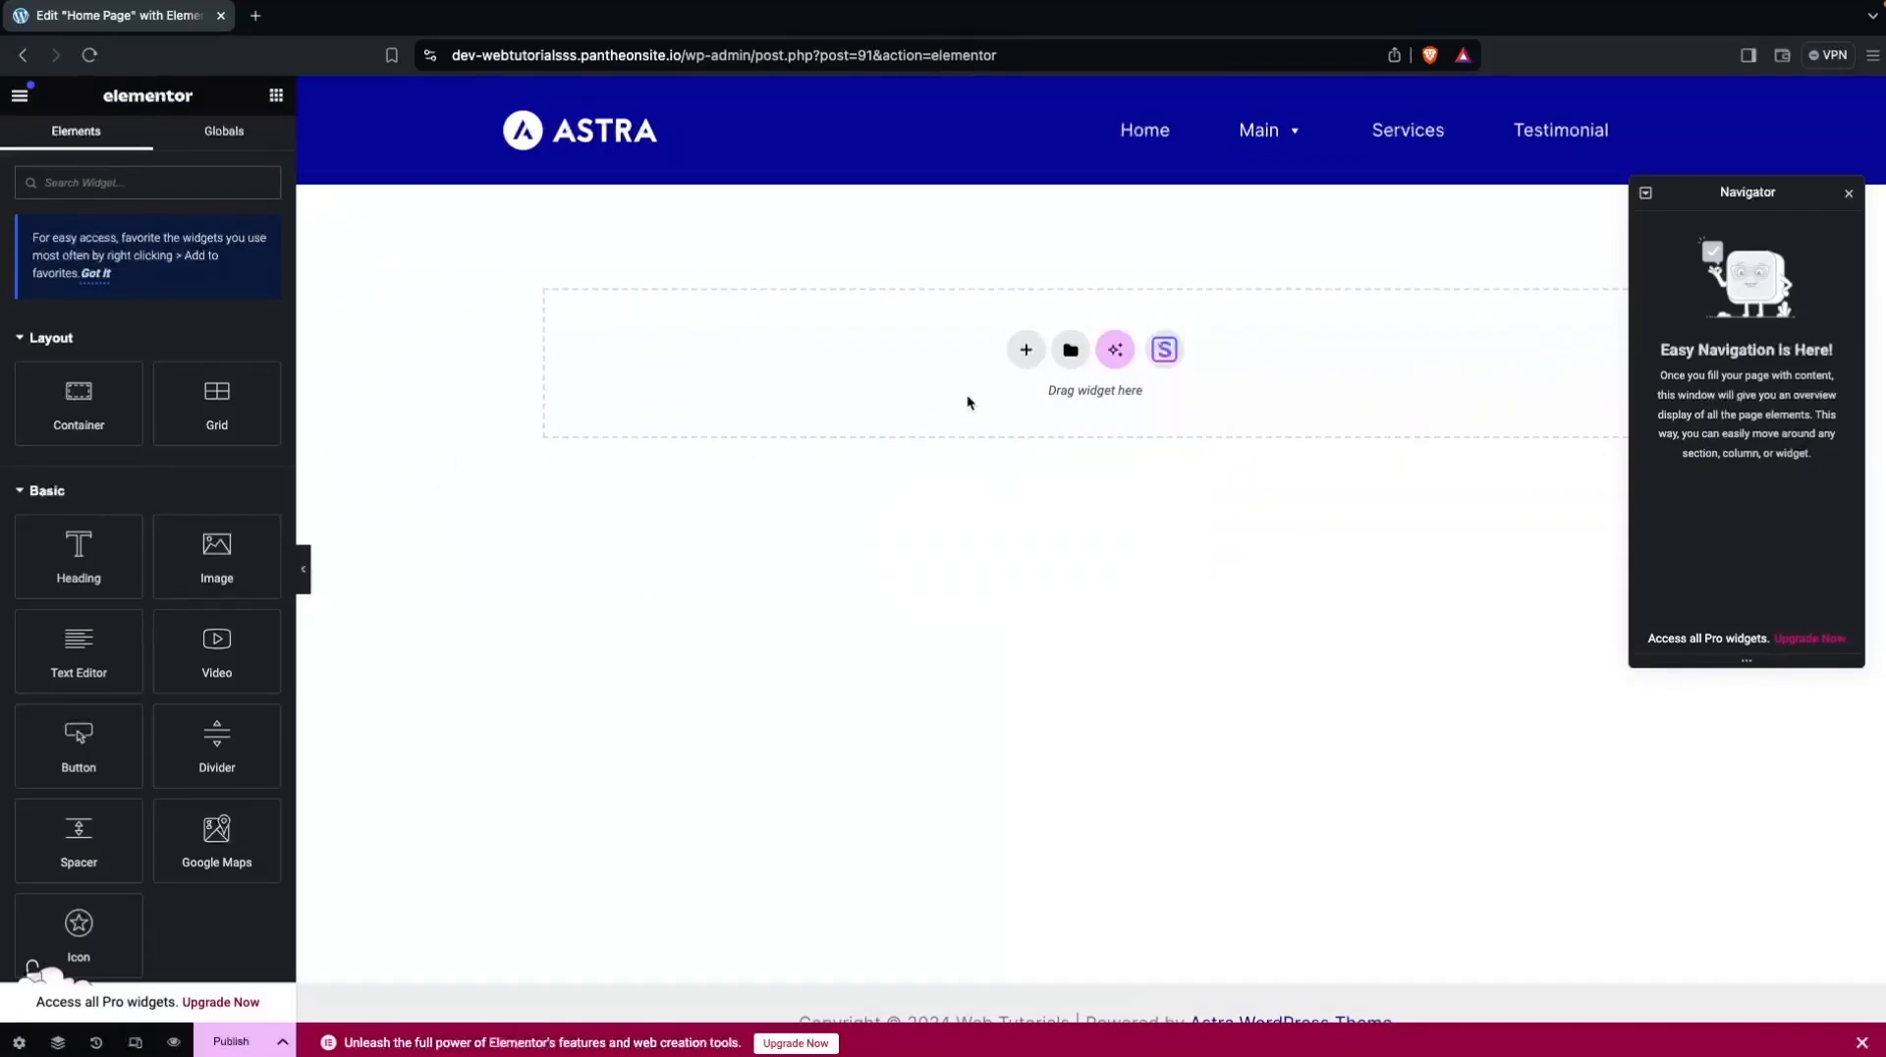
Add a single-column Flexbox container to the empty page.
click(1026, 350)
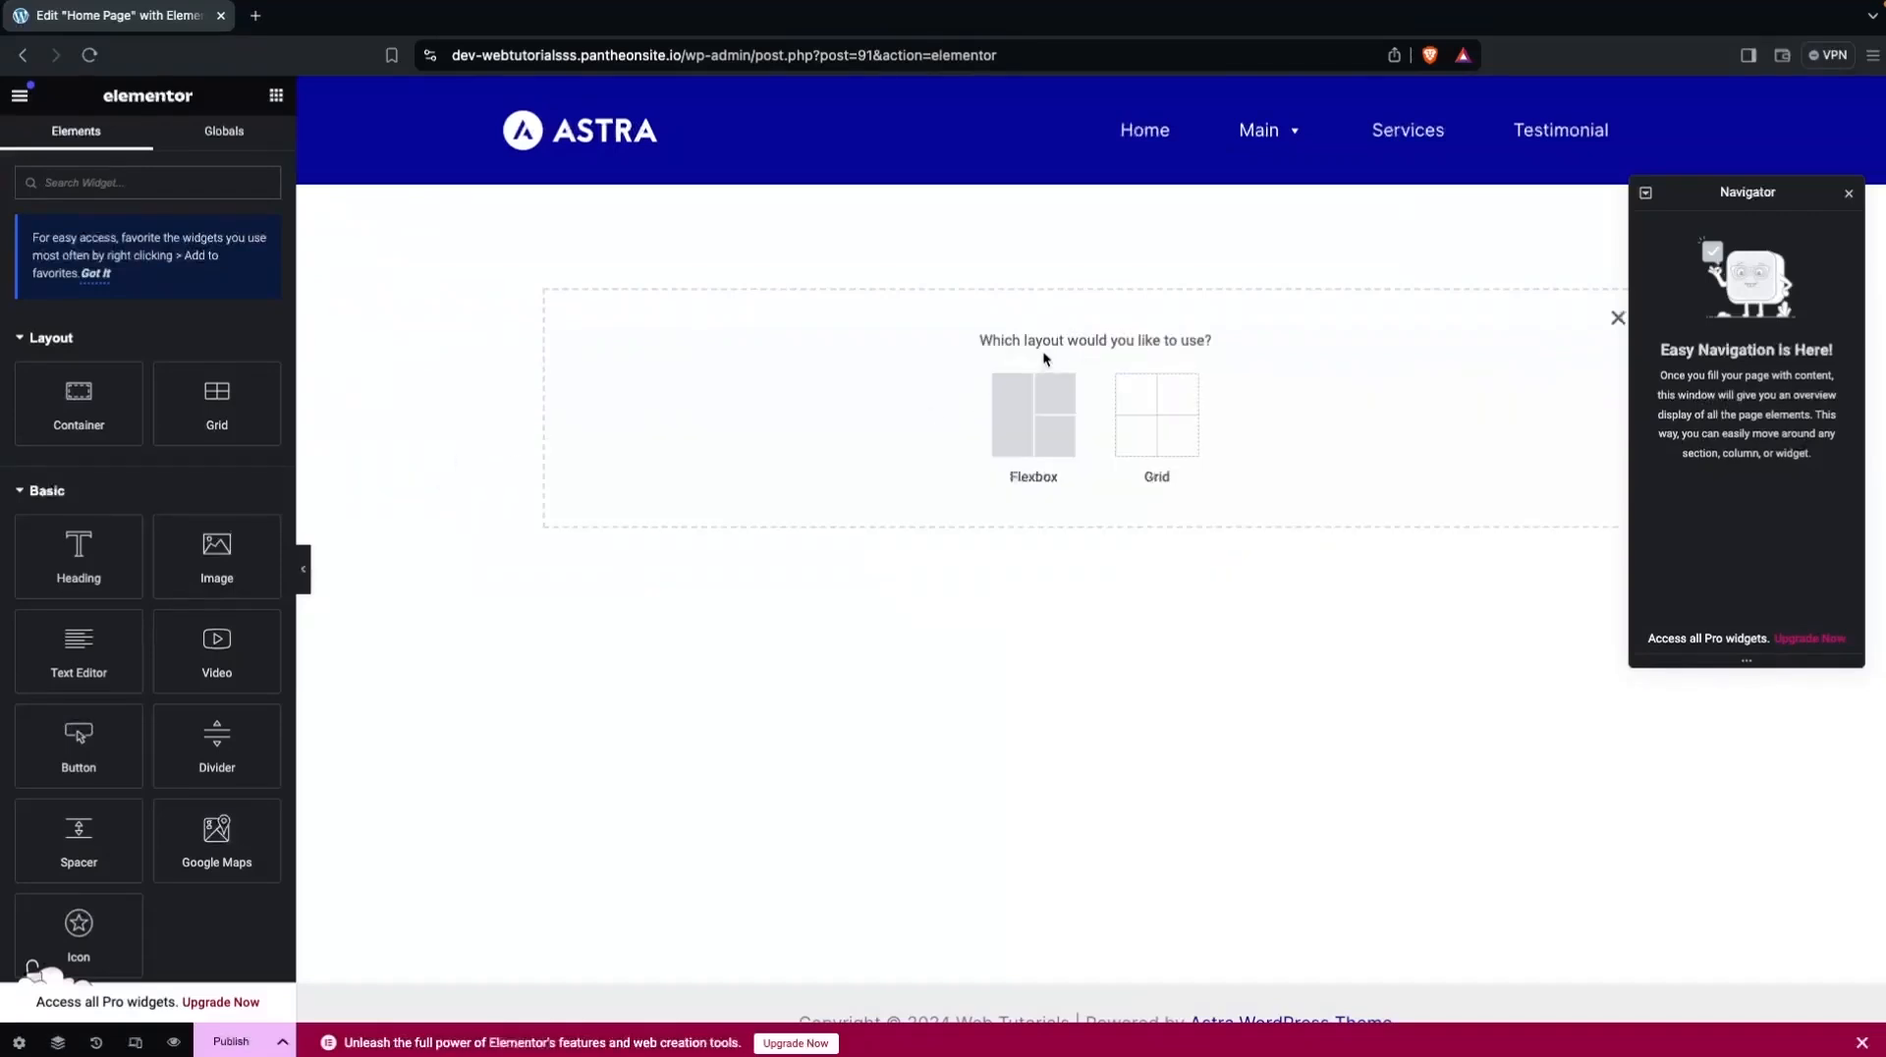
click(1022, 457)
click(820, 388)
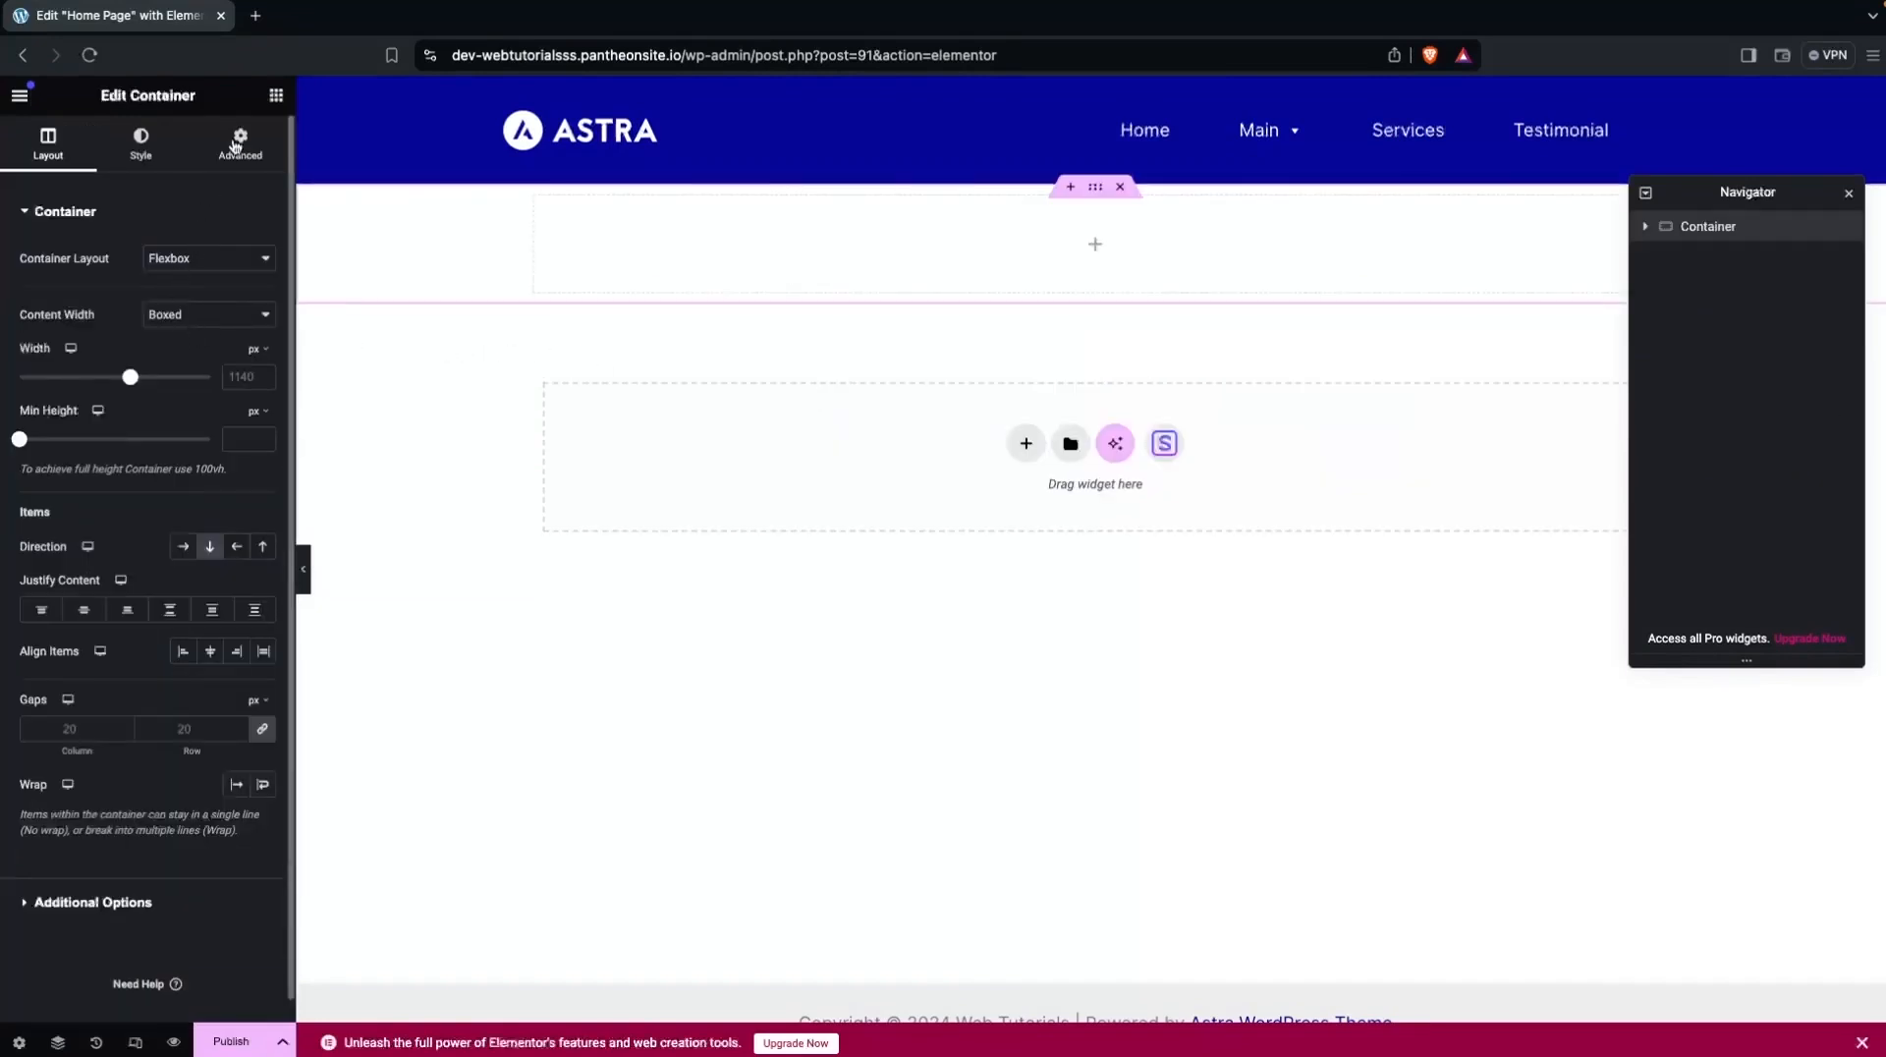
Place a Heading, a Text Editor and a Button widget beneath one another inside the container.
click(276, 96)
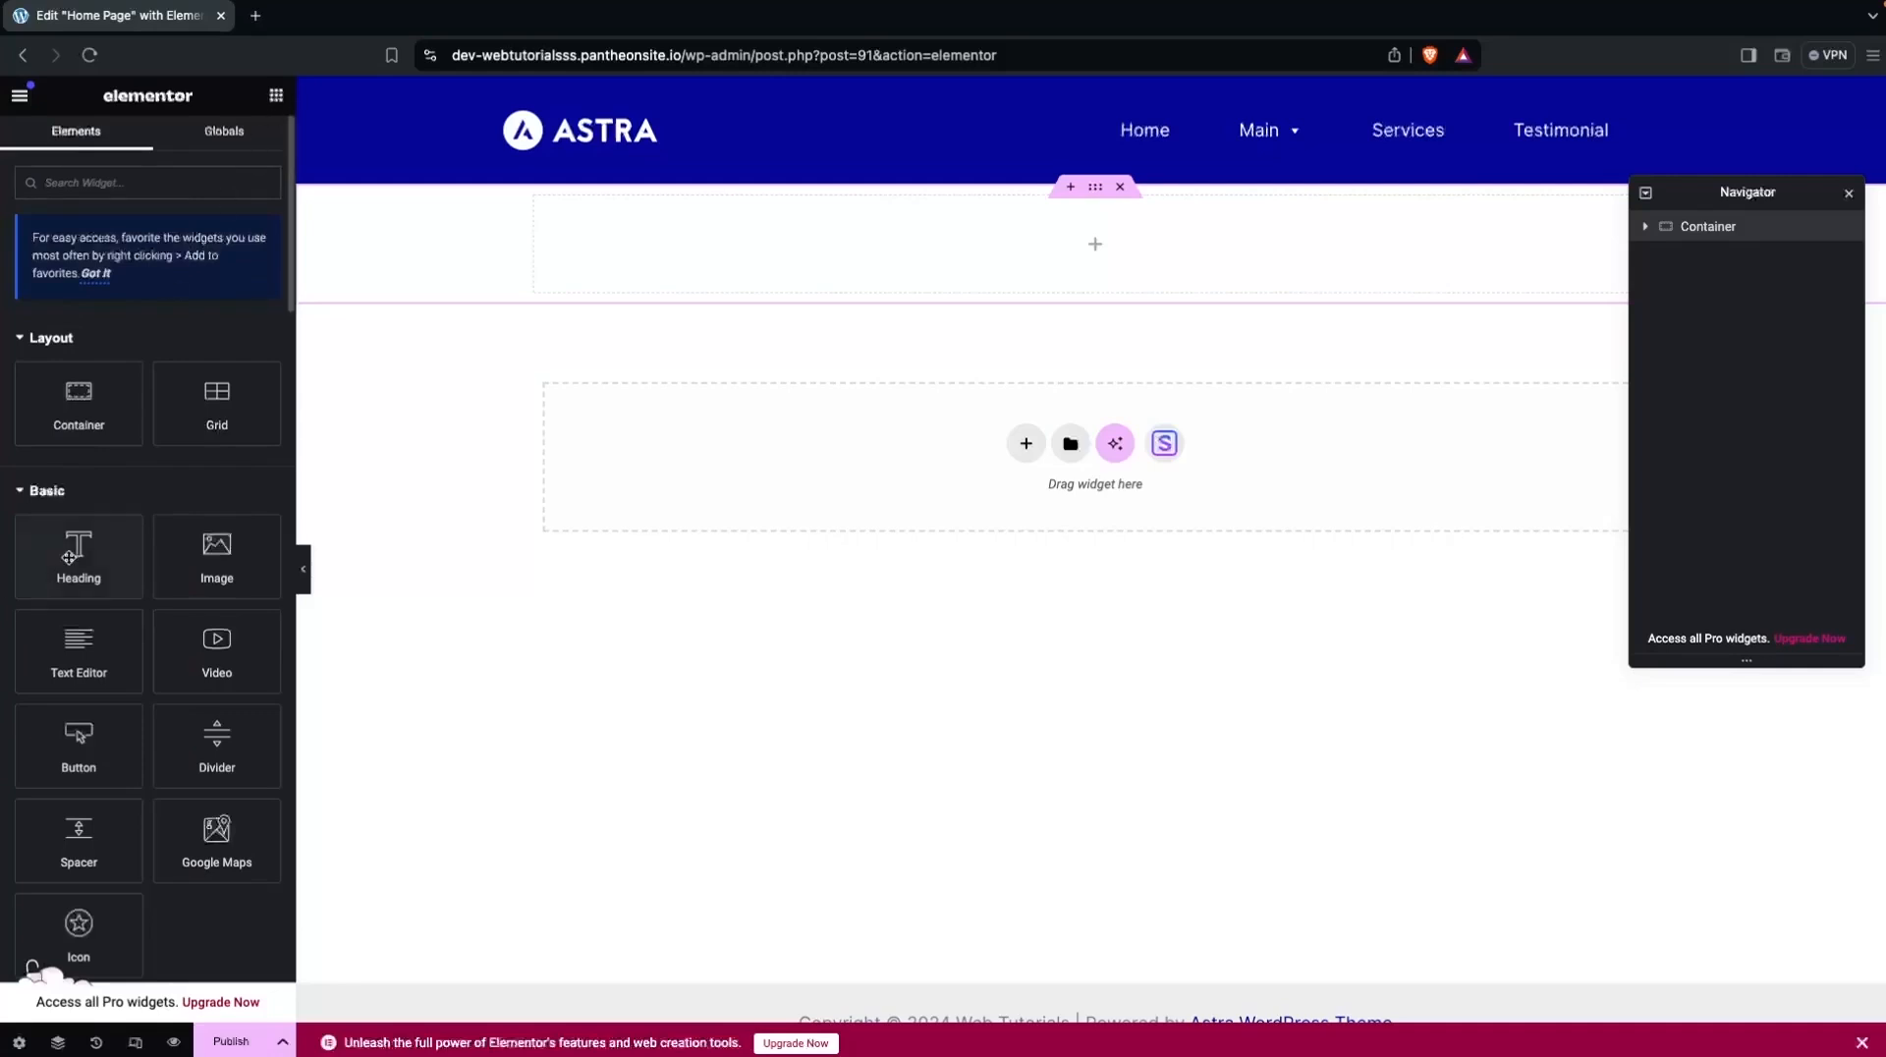
drag(68, 556, 1100, 239)
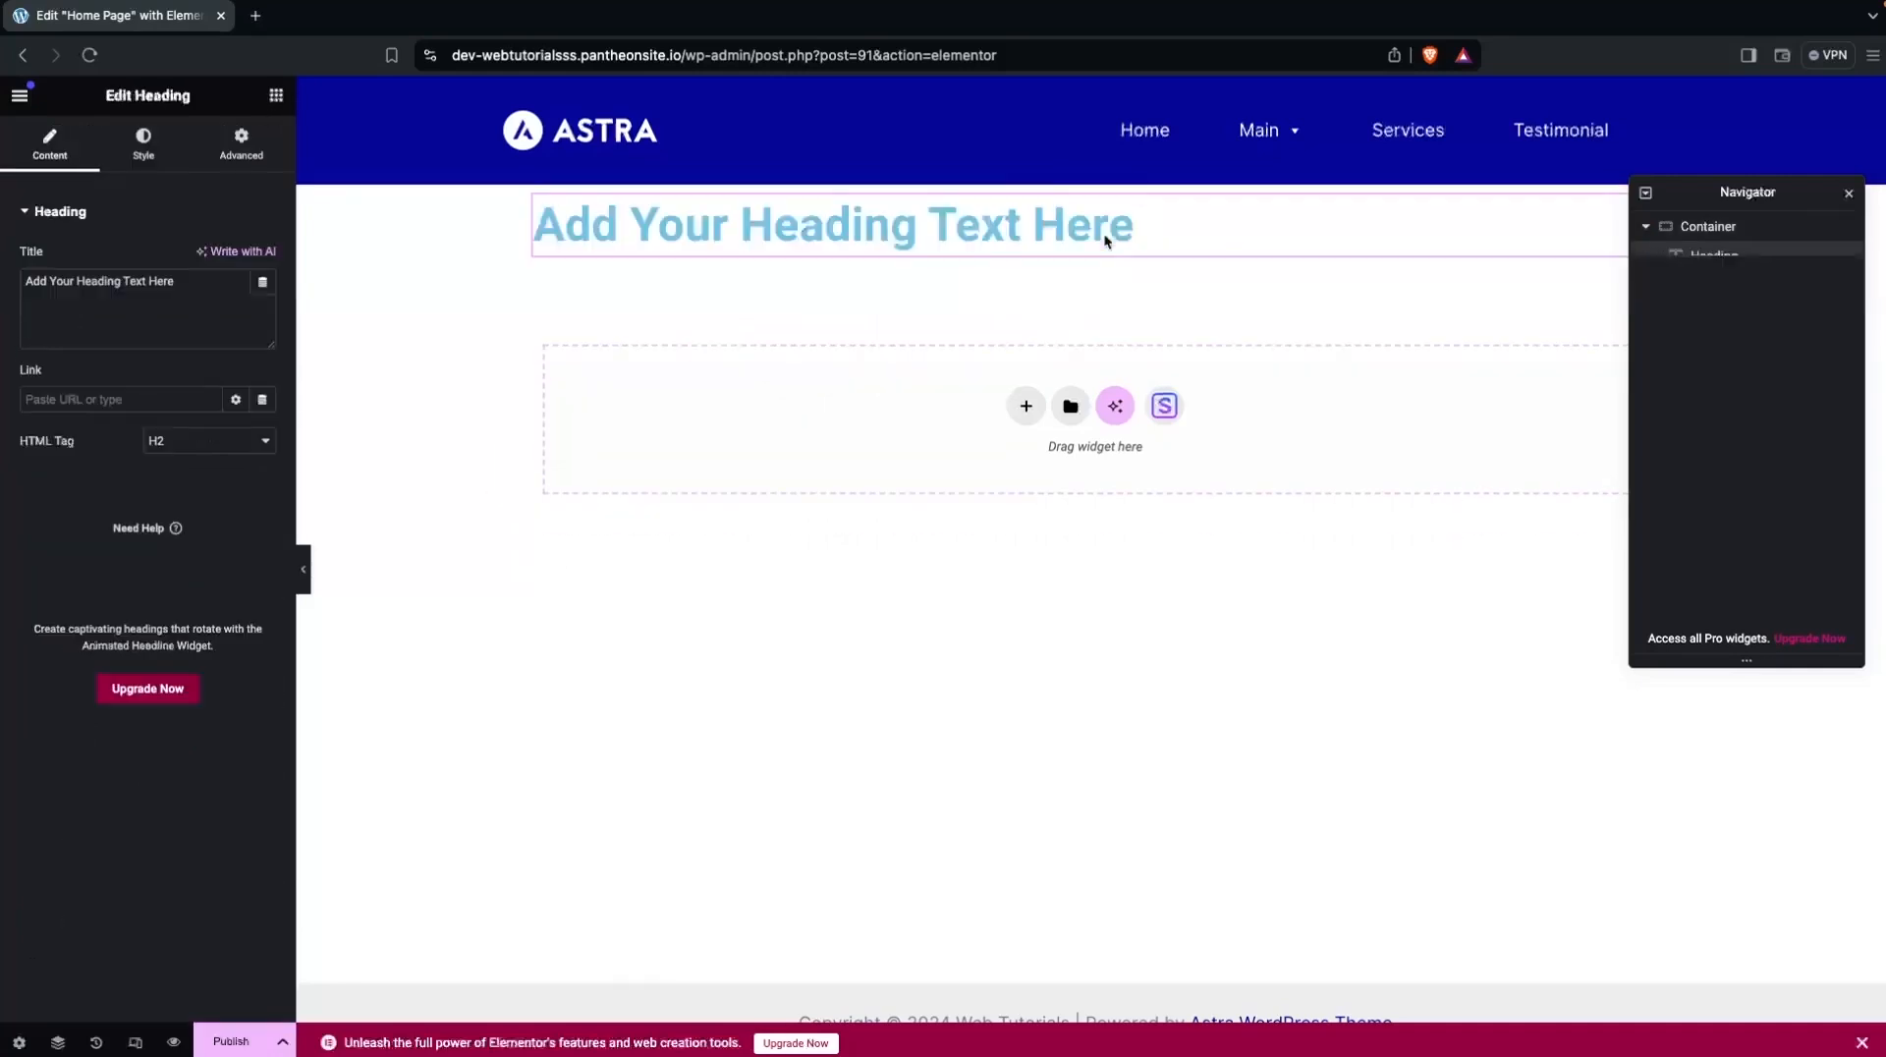
click(274, 97)
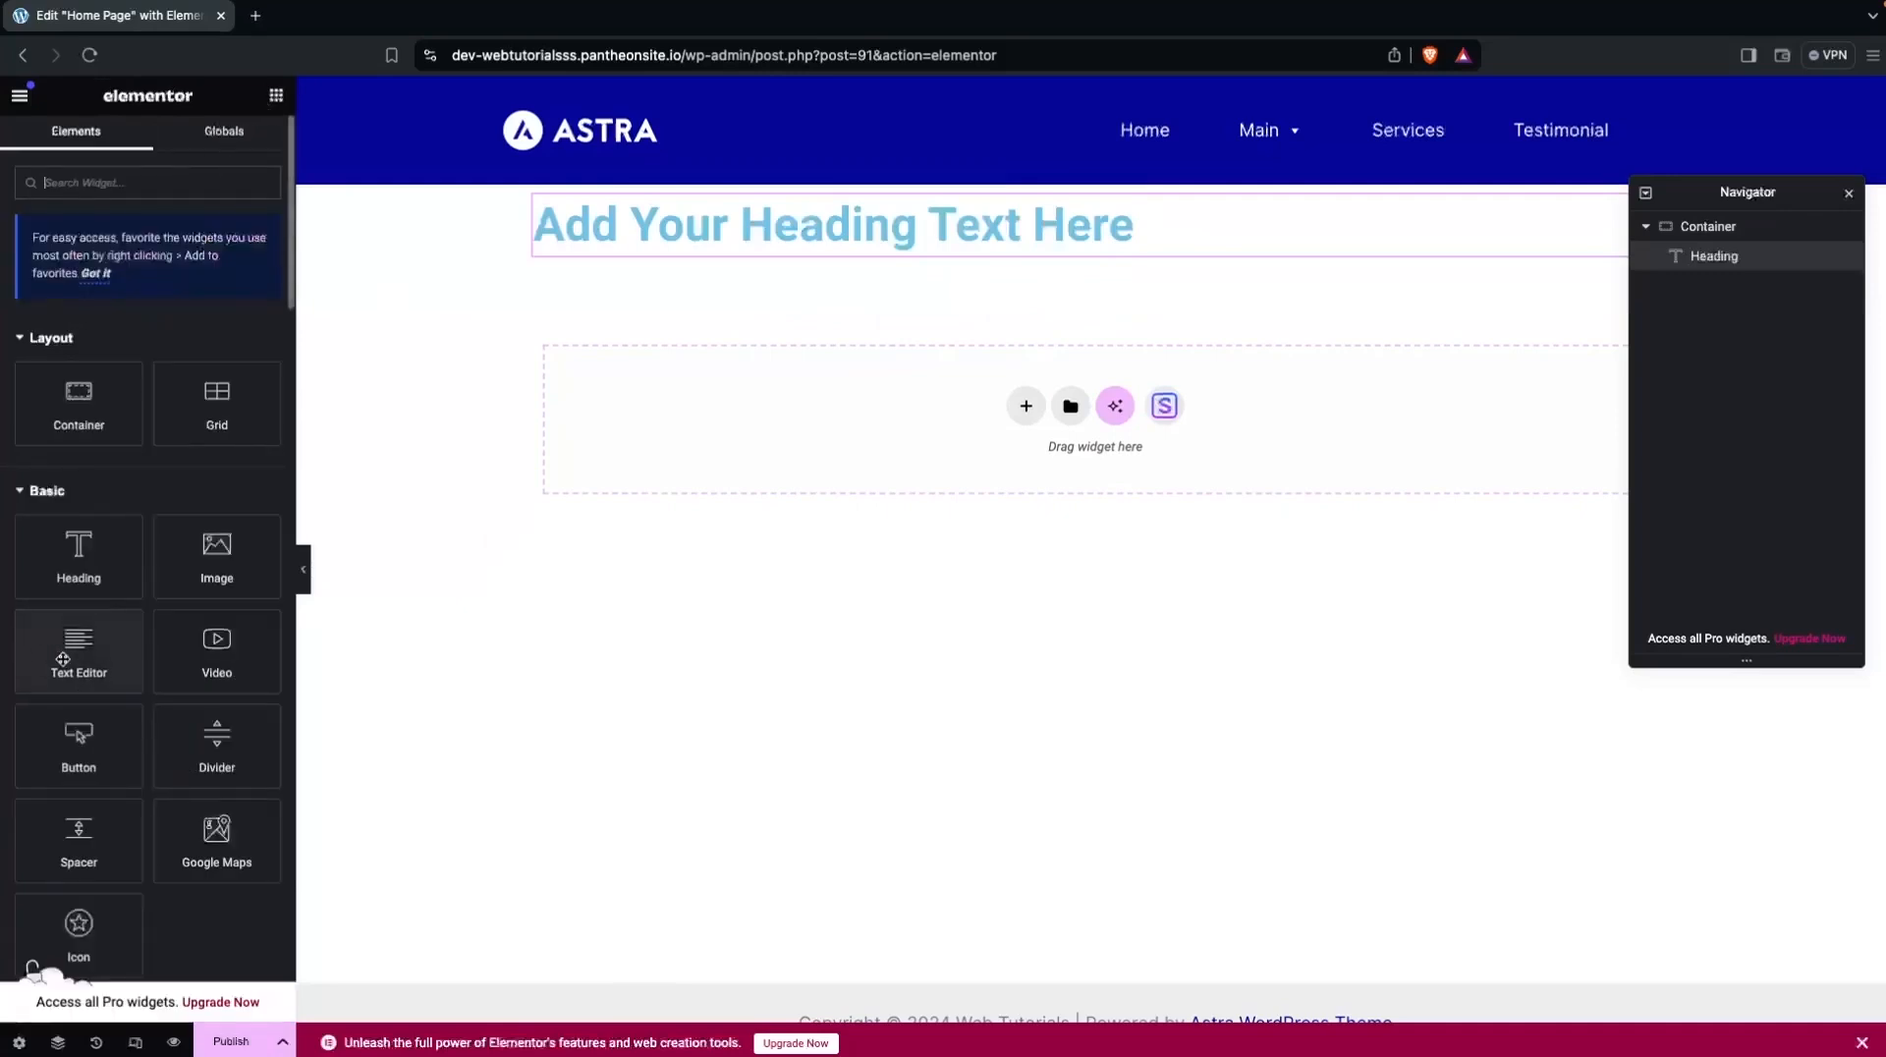
drag(82, 660, 815, 250)
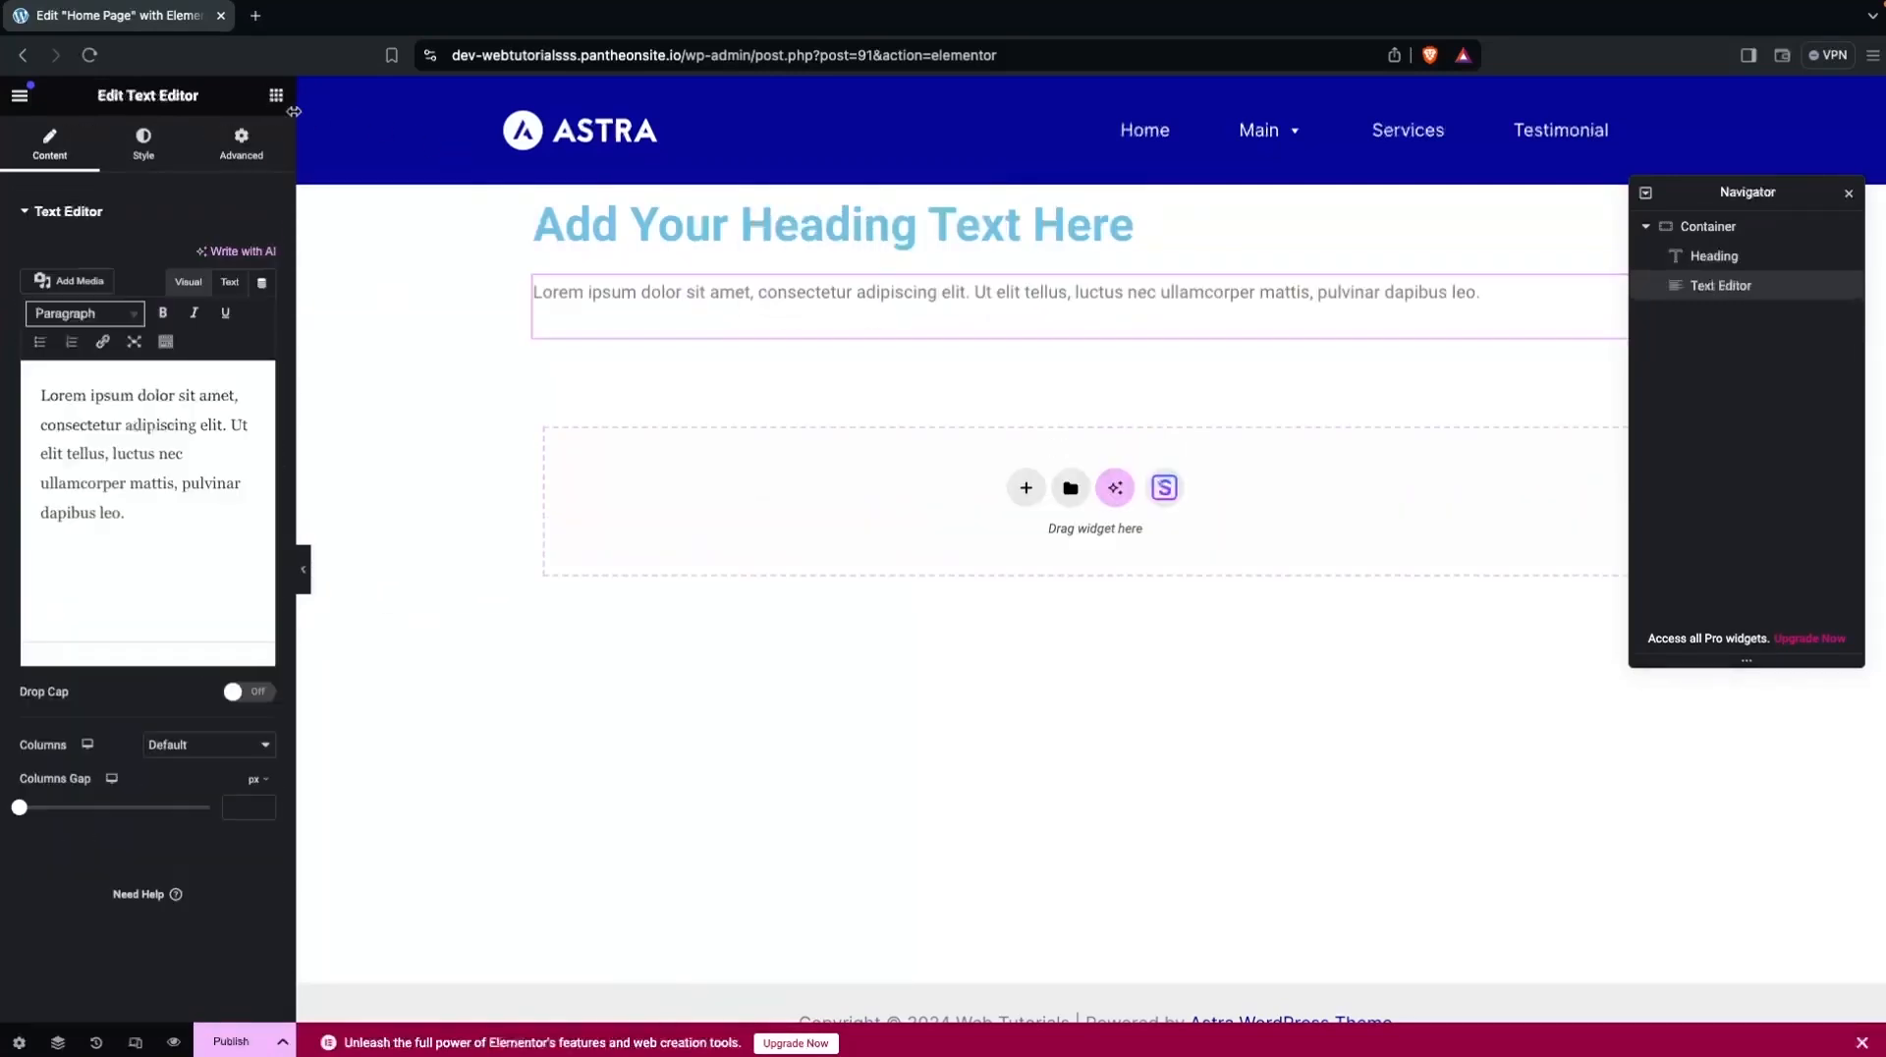
click(277, 98)
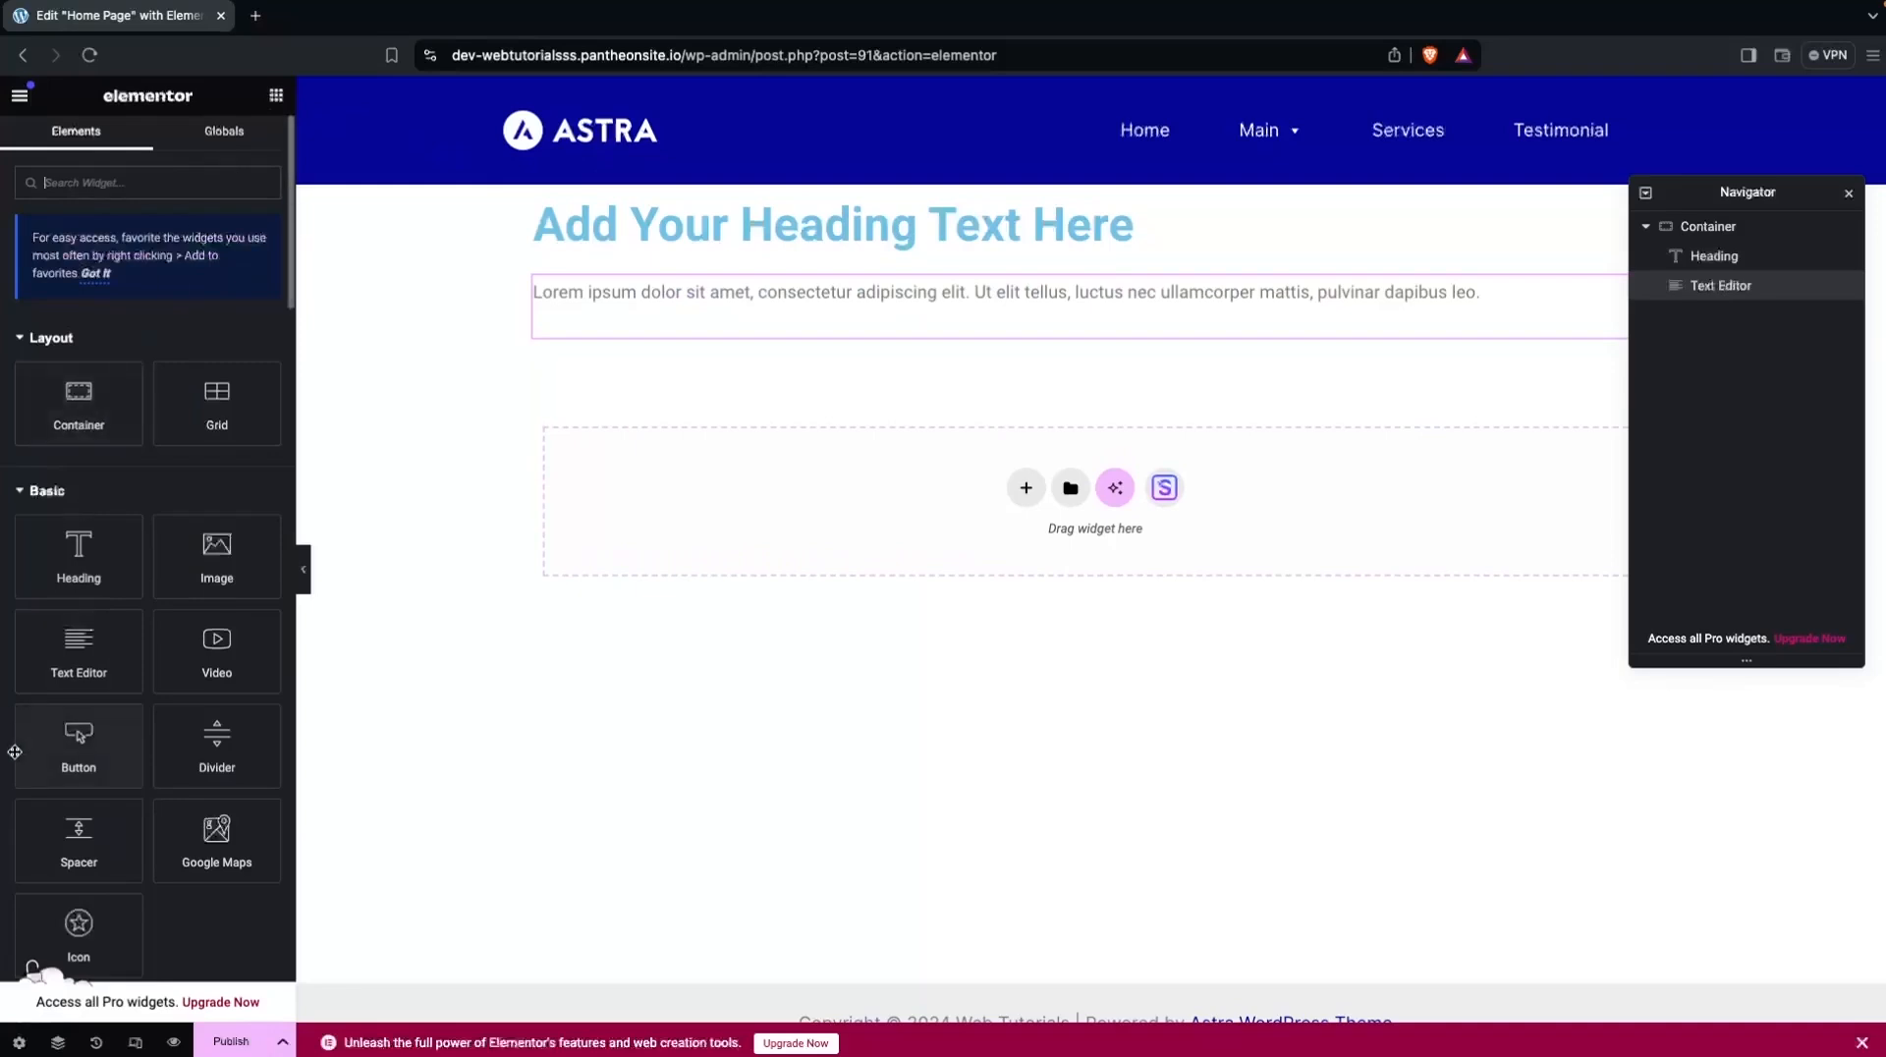
drag(66, 773, 896, 324)
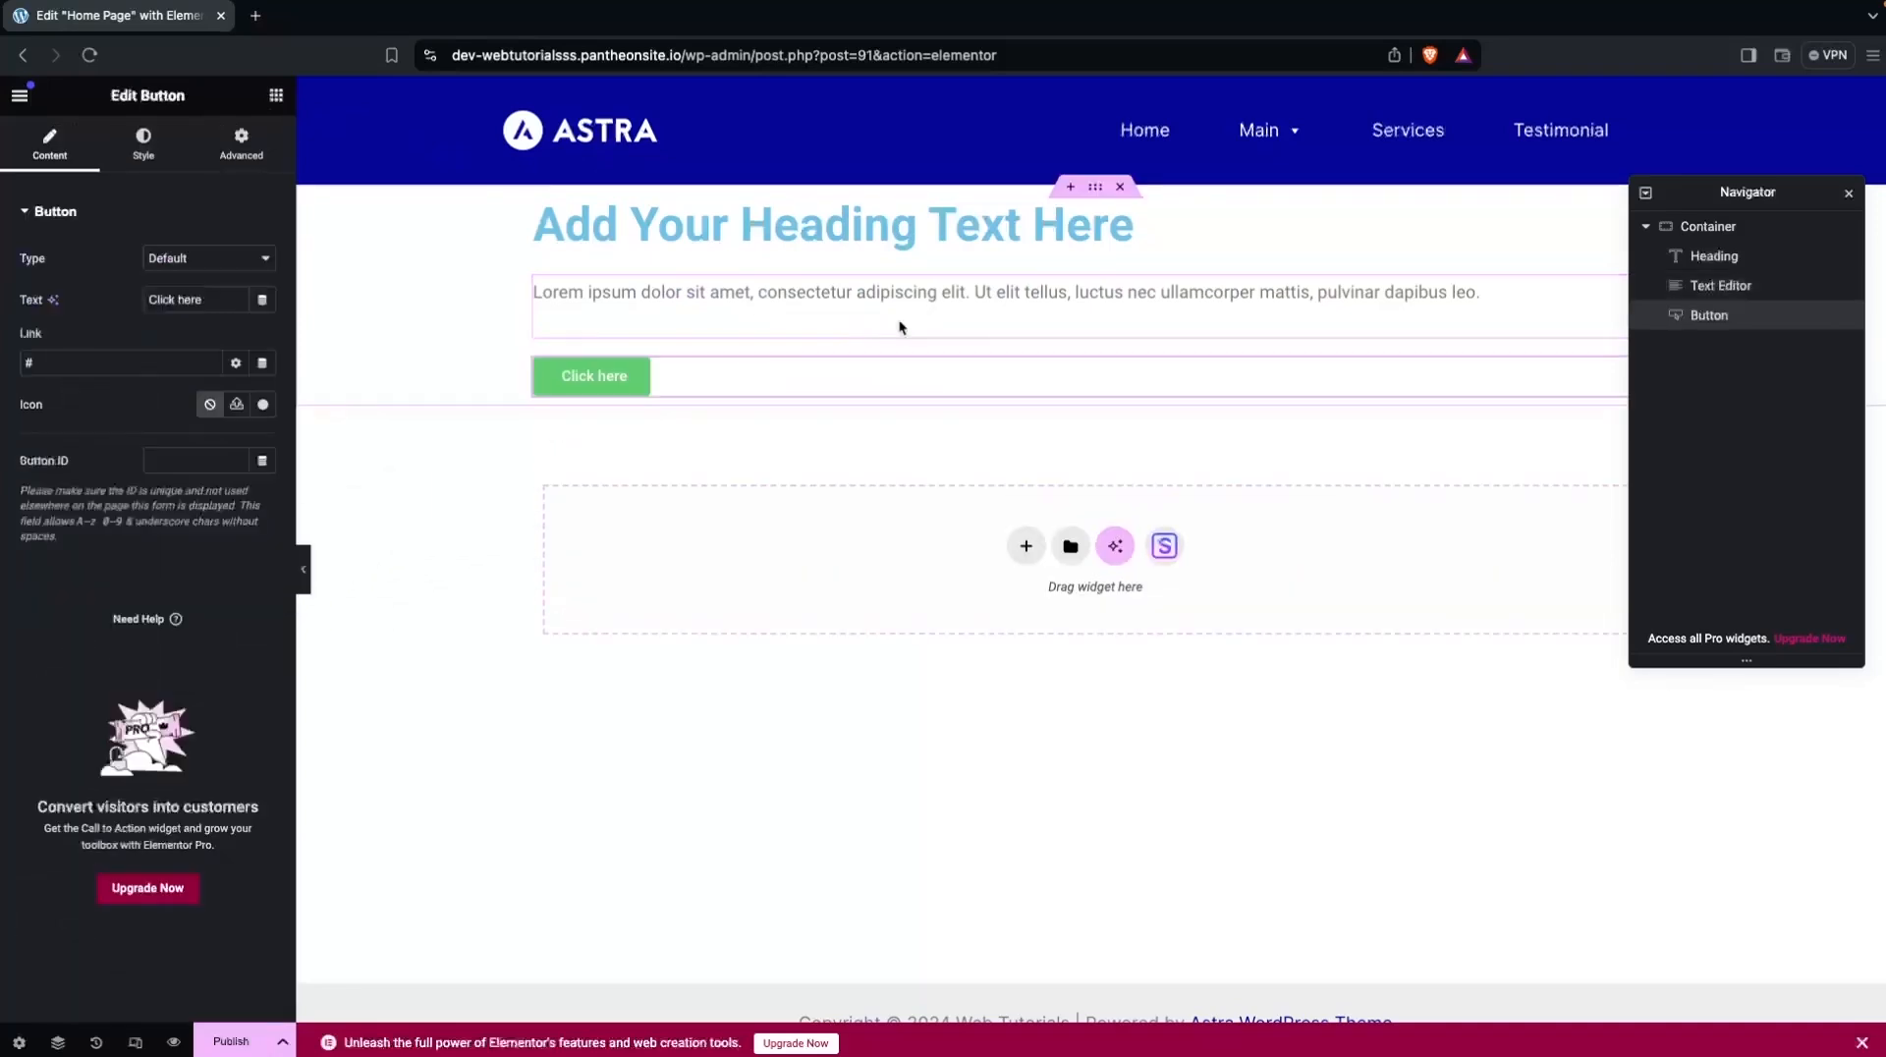
Style the heading with centre alignment, text color #020202 and a font size of 36 px.
click(963, 209)
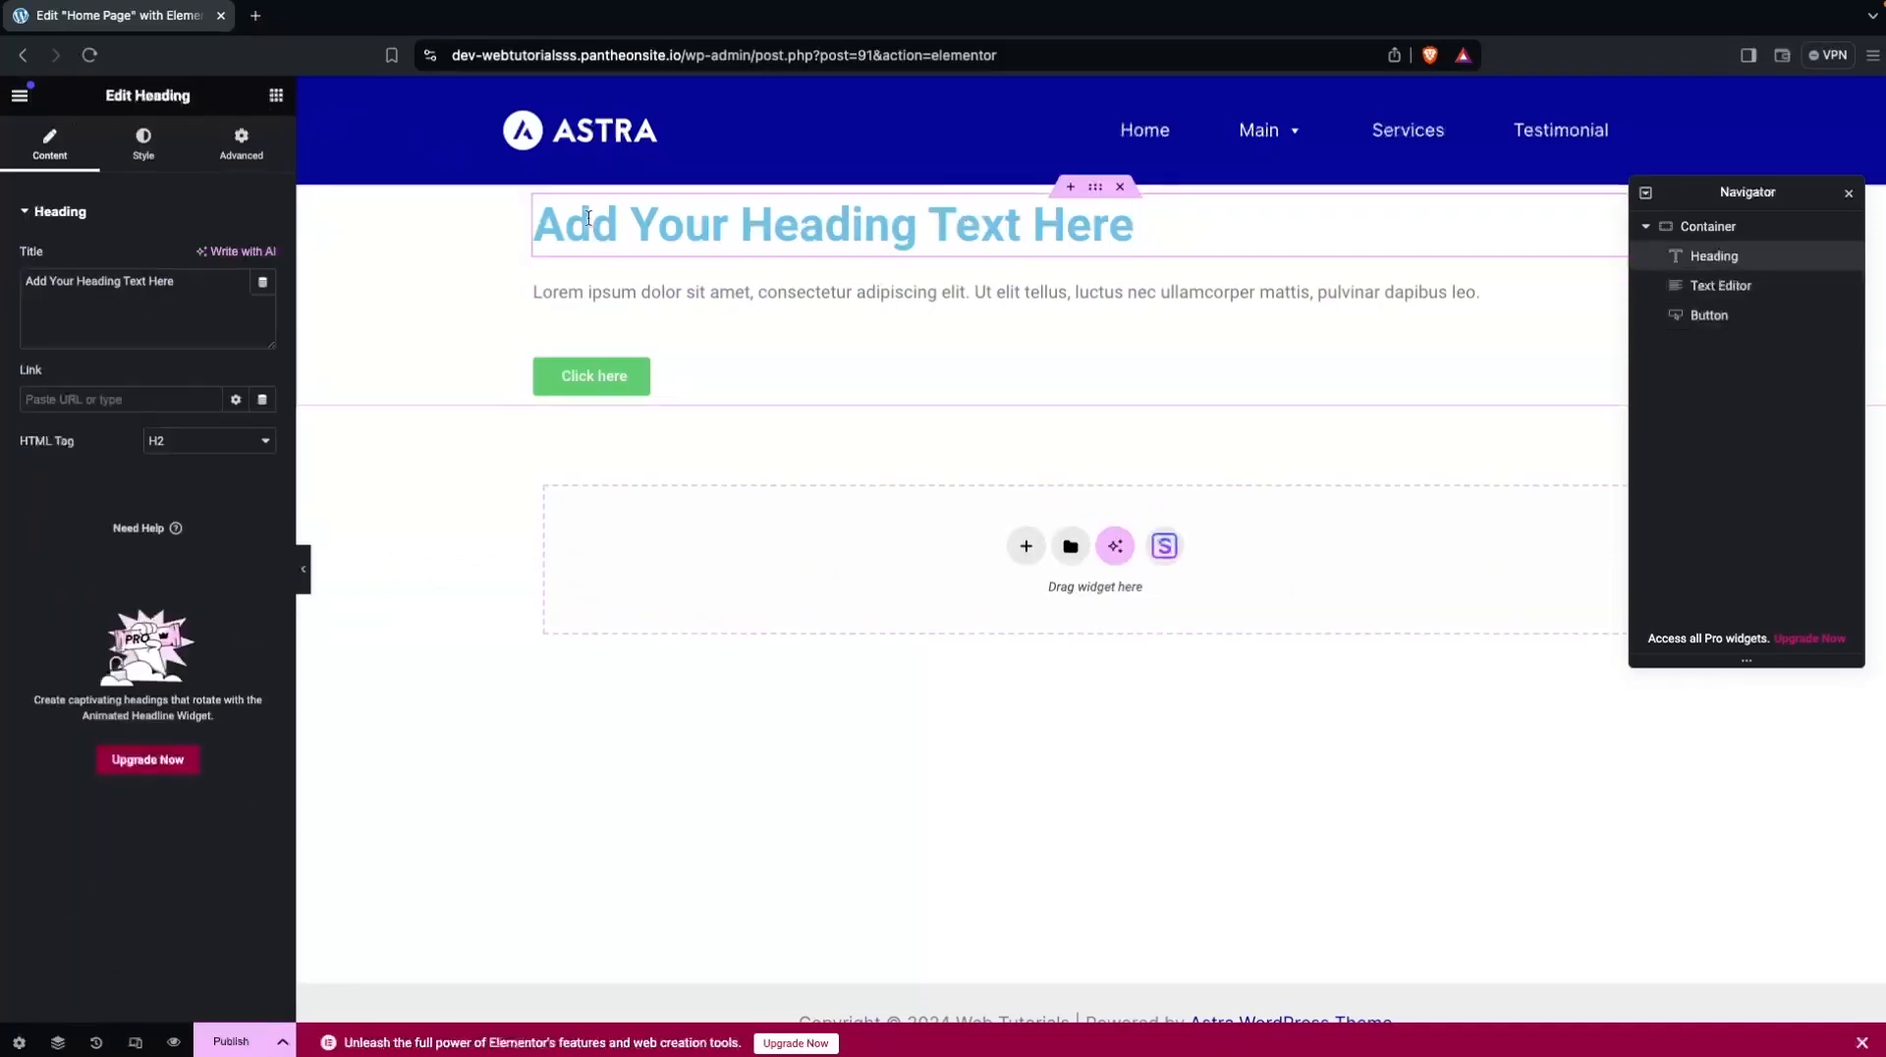
click(149, 141)
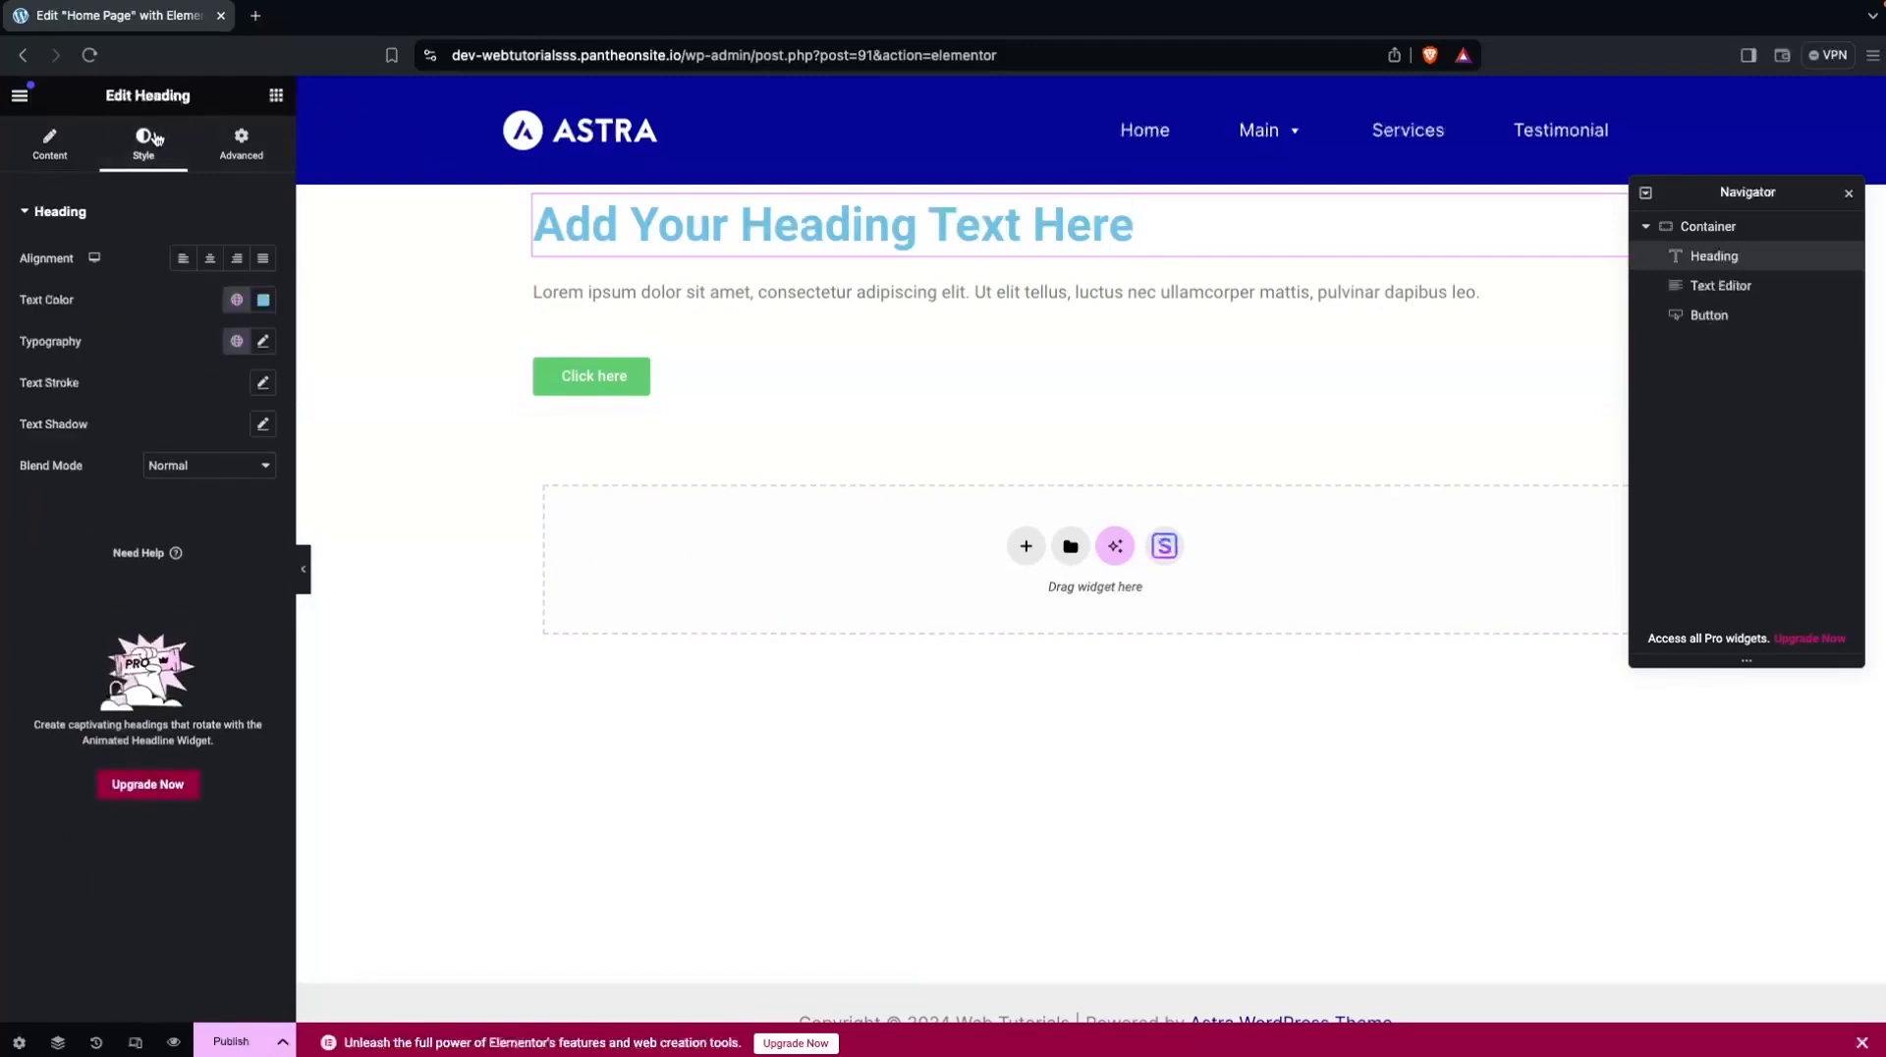
click(210, 258)
click(262, 300)
drag(166, 452, 150, 526)
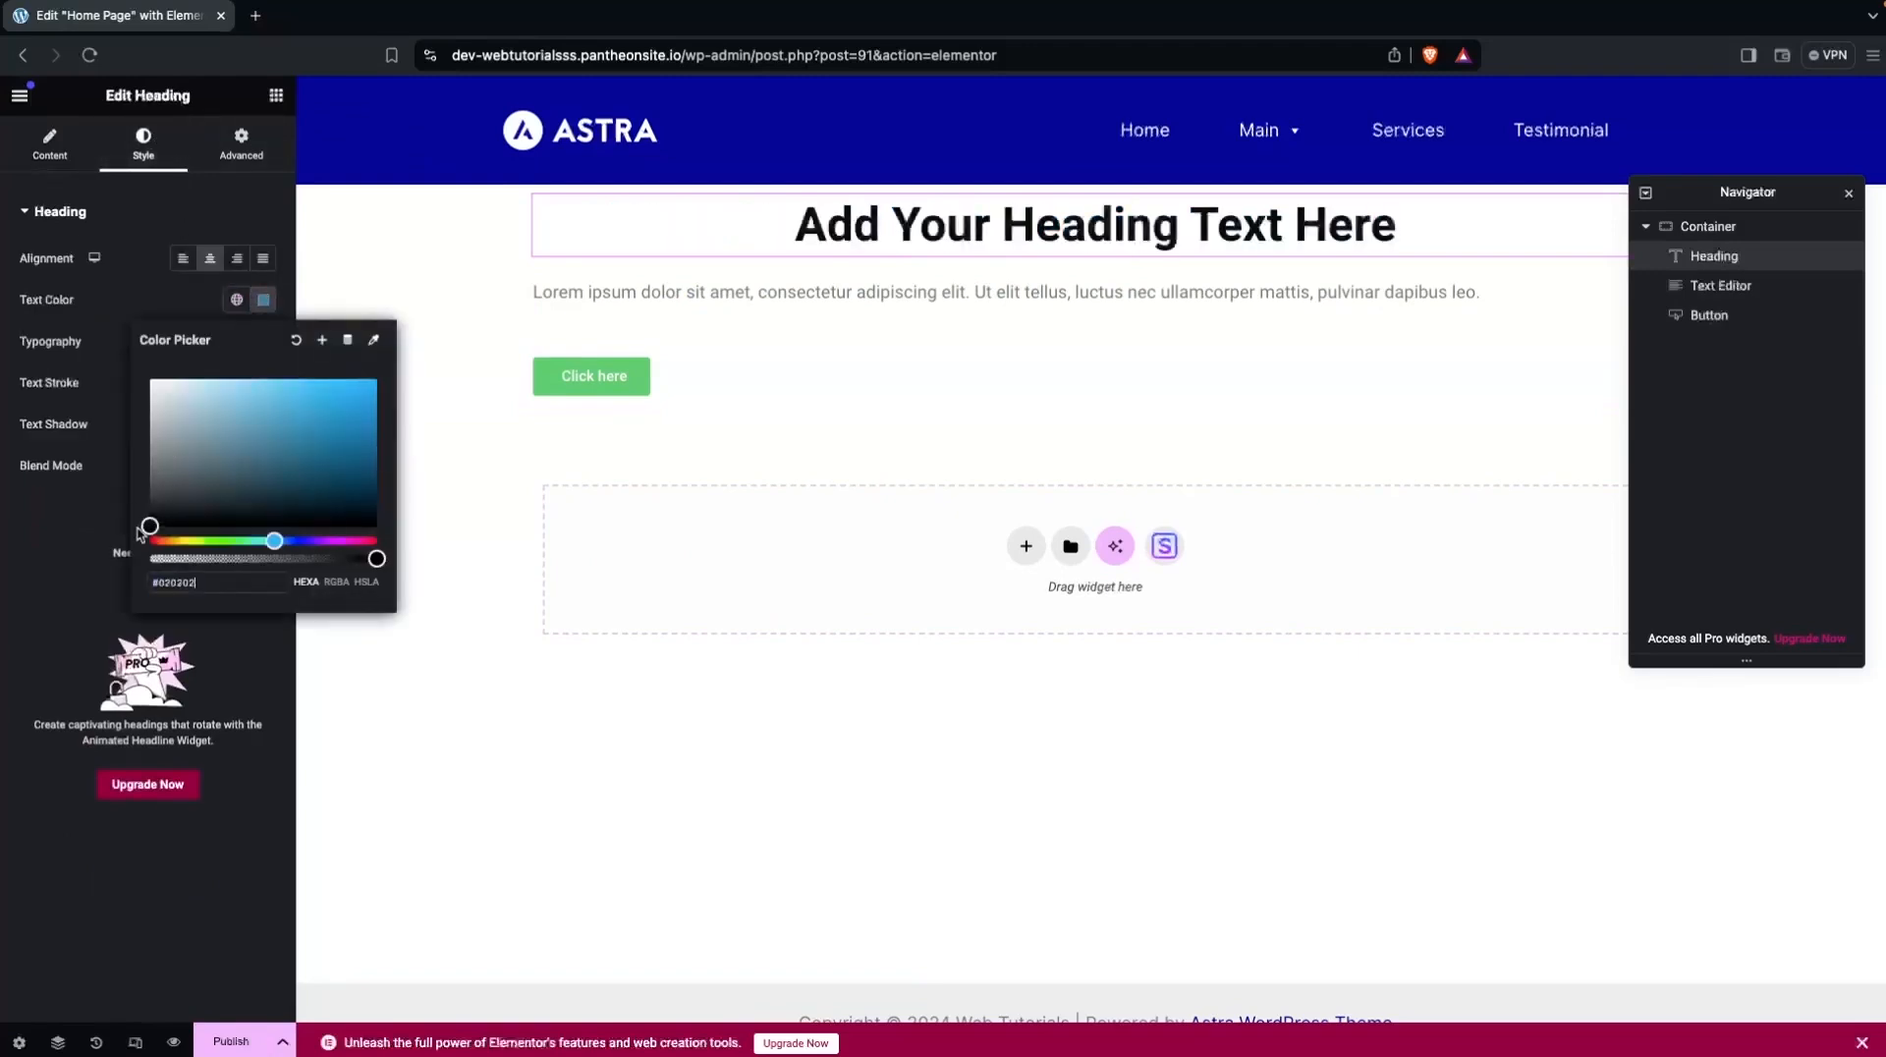
click(127, 345)
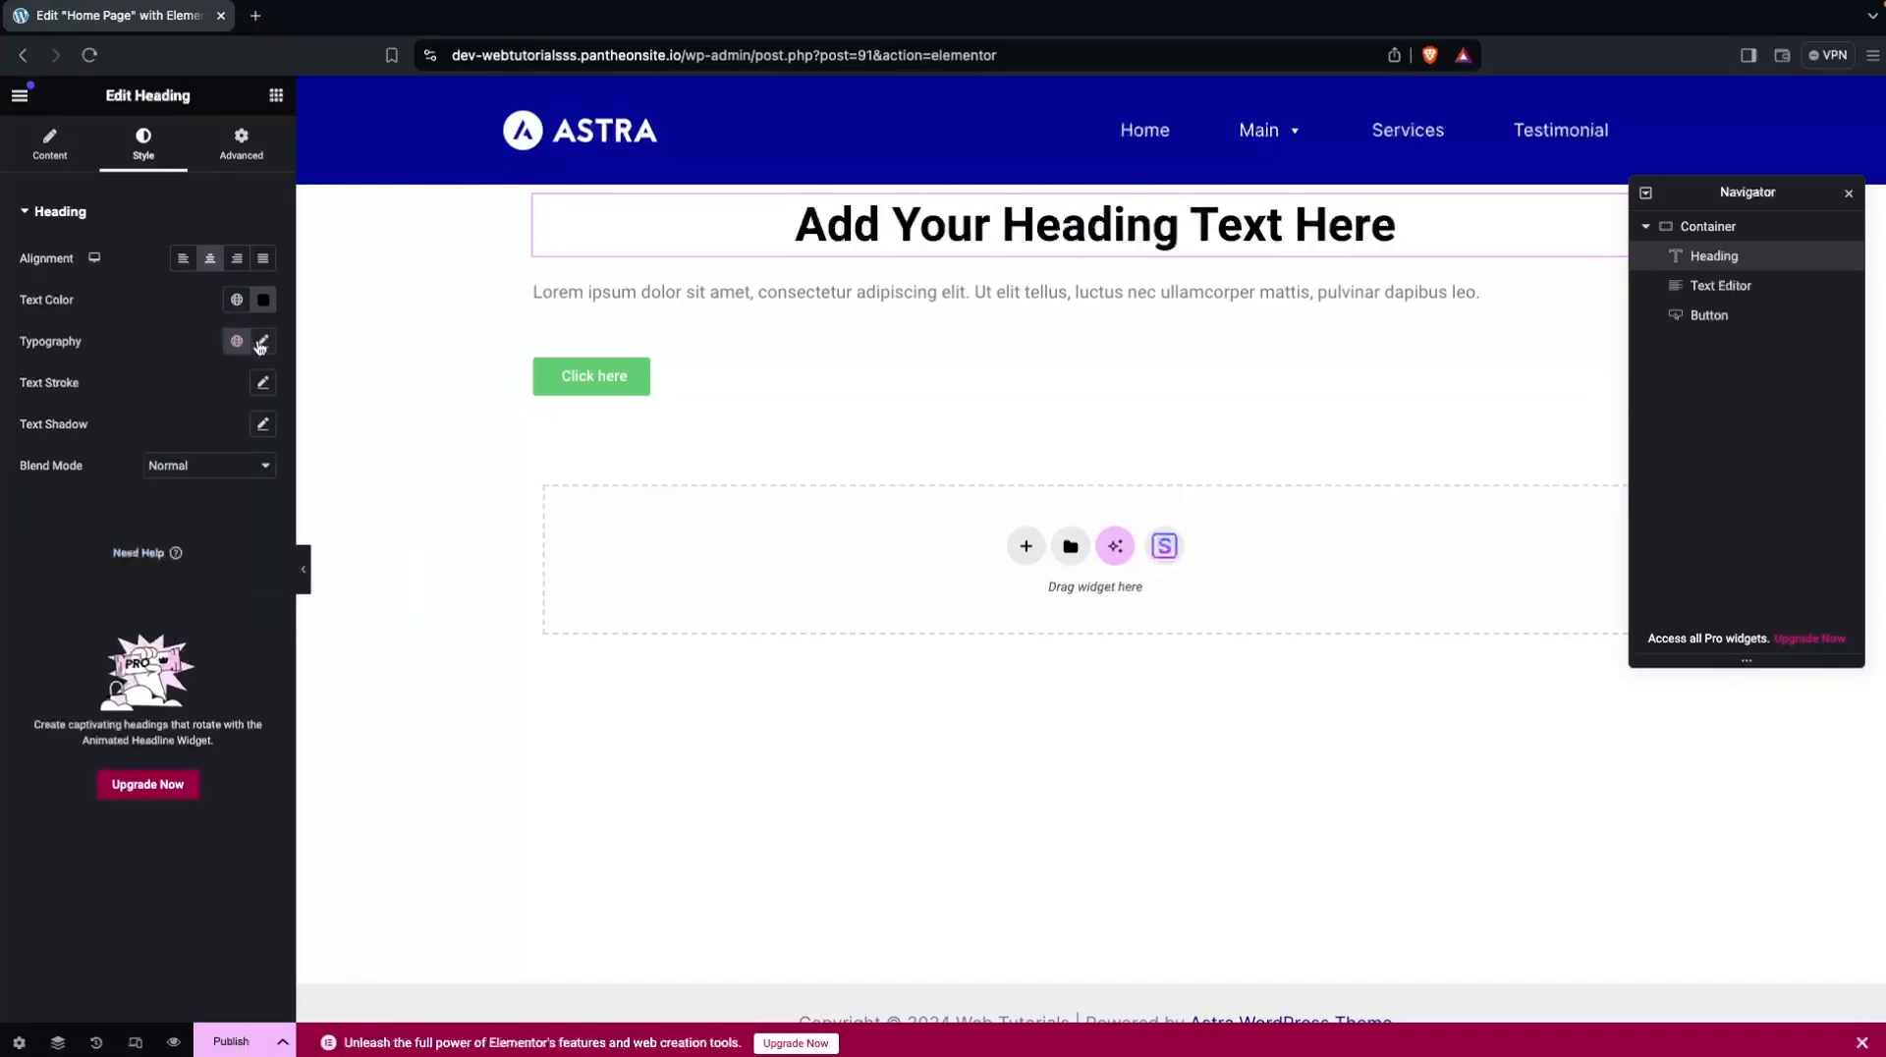
click(263, 343)
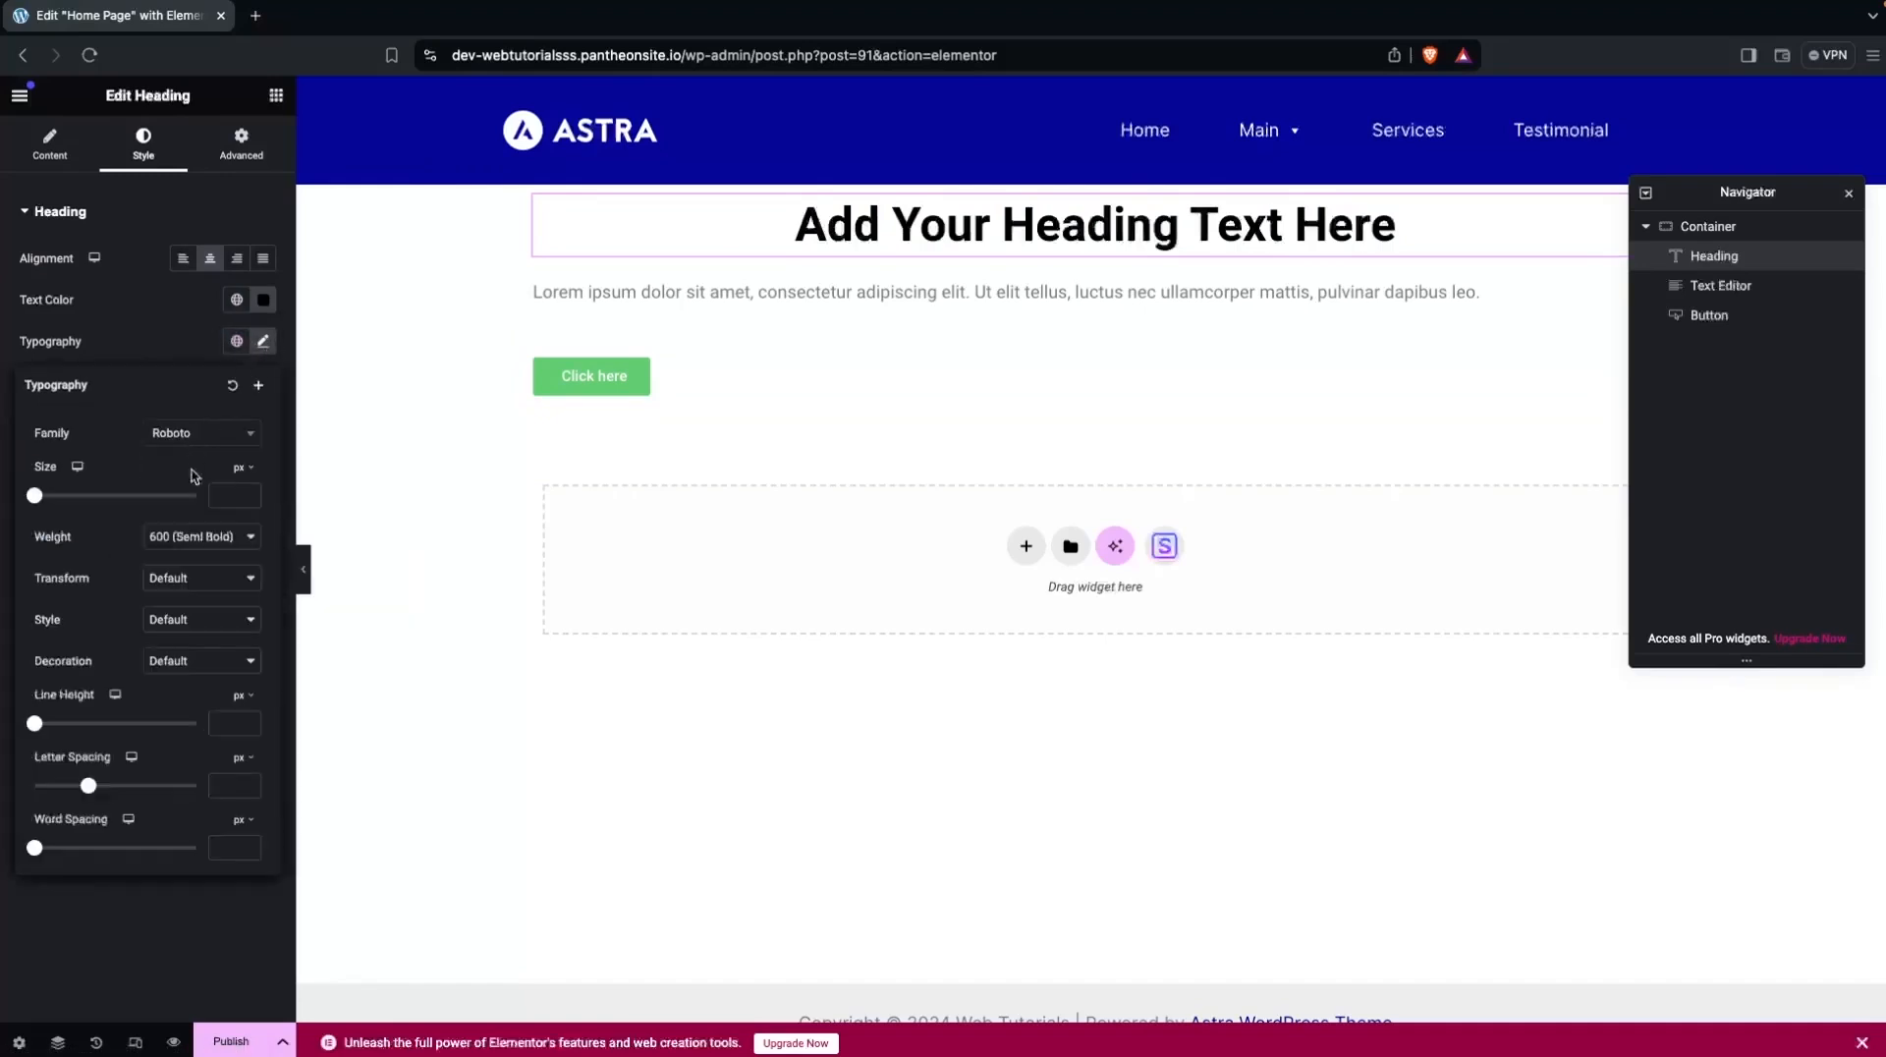
drag(57, 496, 62, 501)
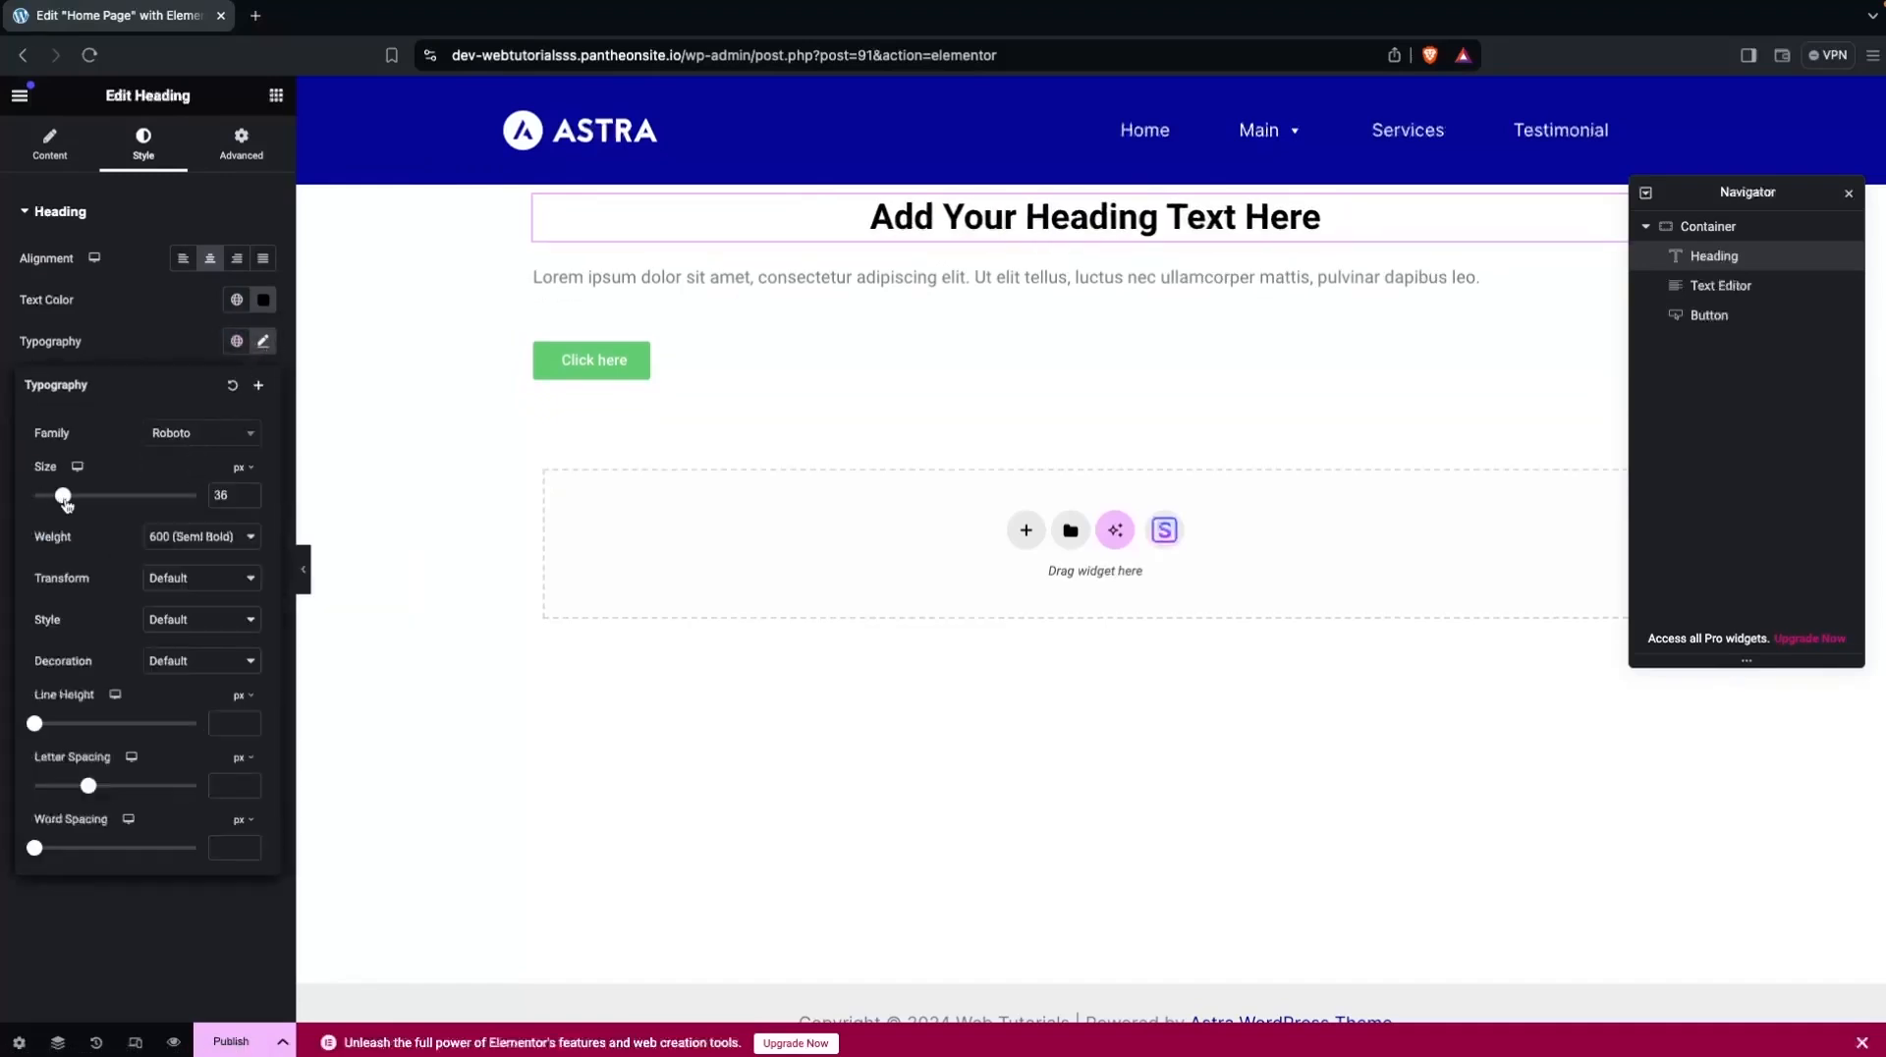
Centre the lorem ipsum paragraph and set its font size to 17 px.
click(634, 287)
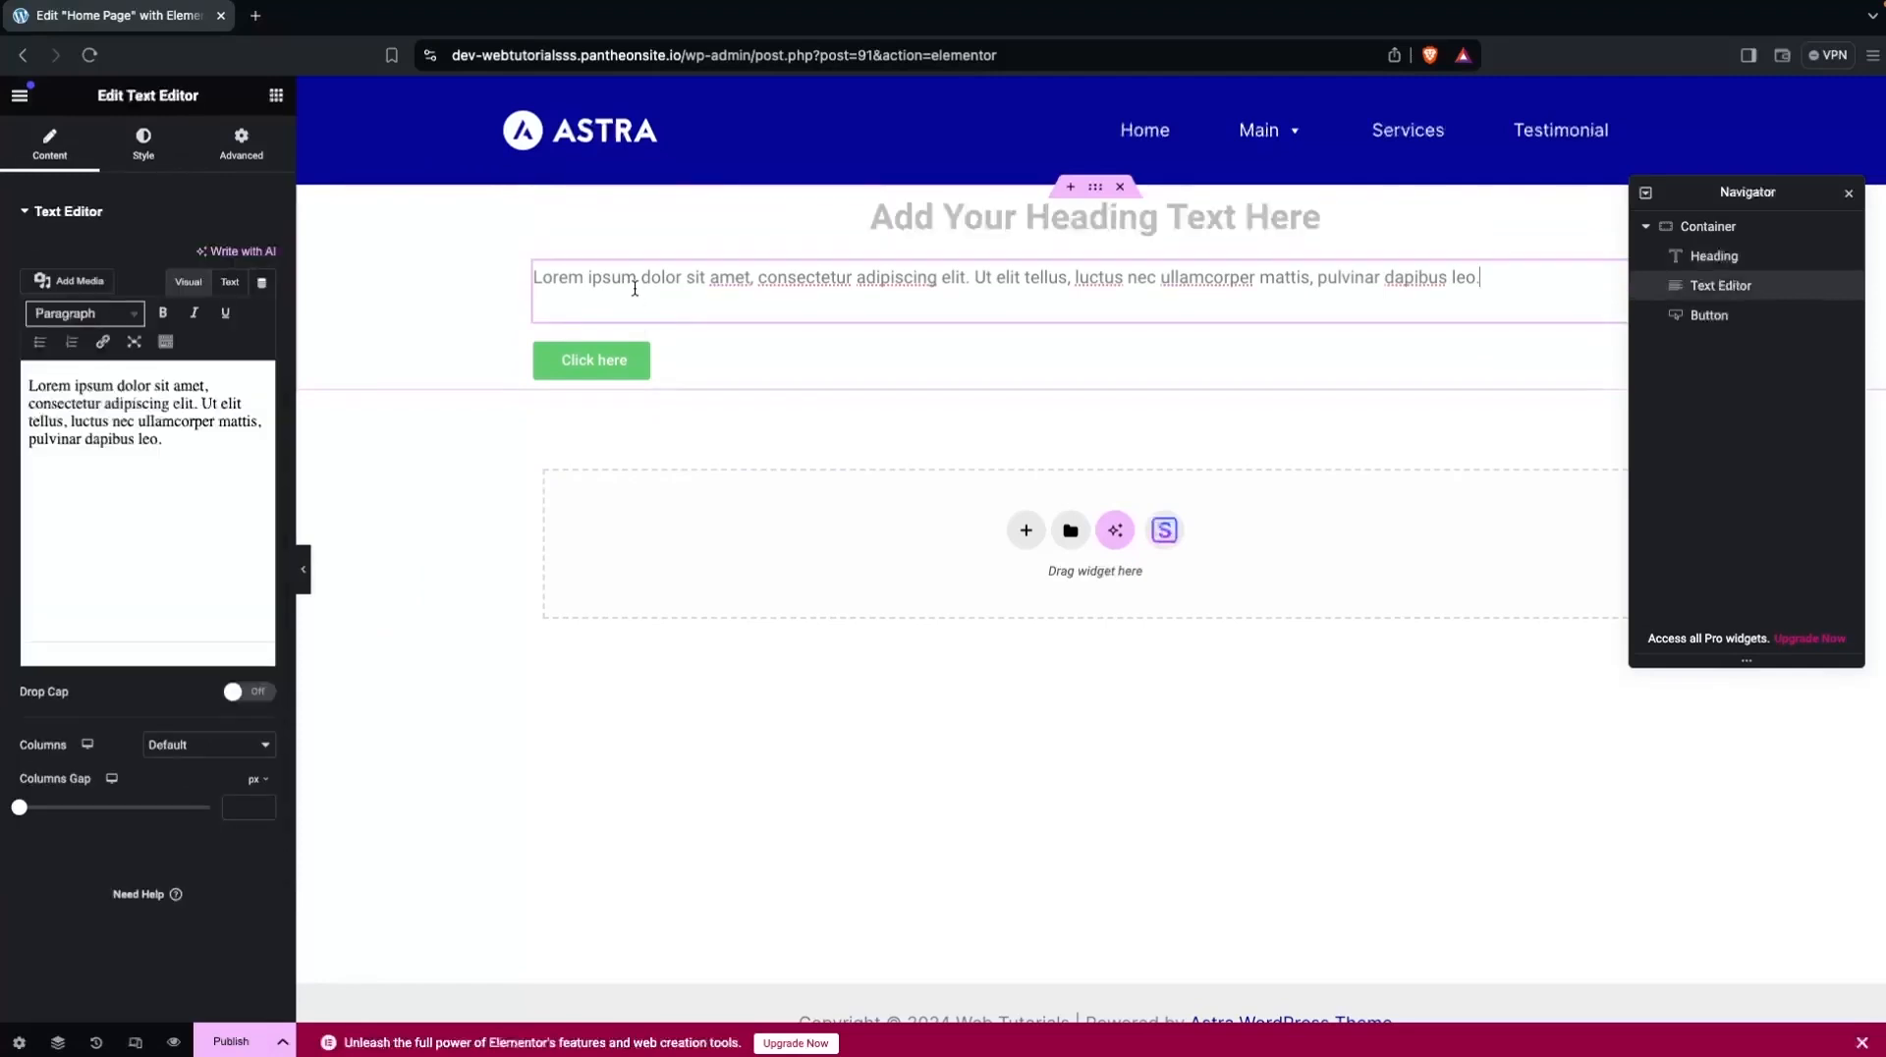
click(162, 163)
click(214, 259)
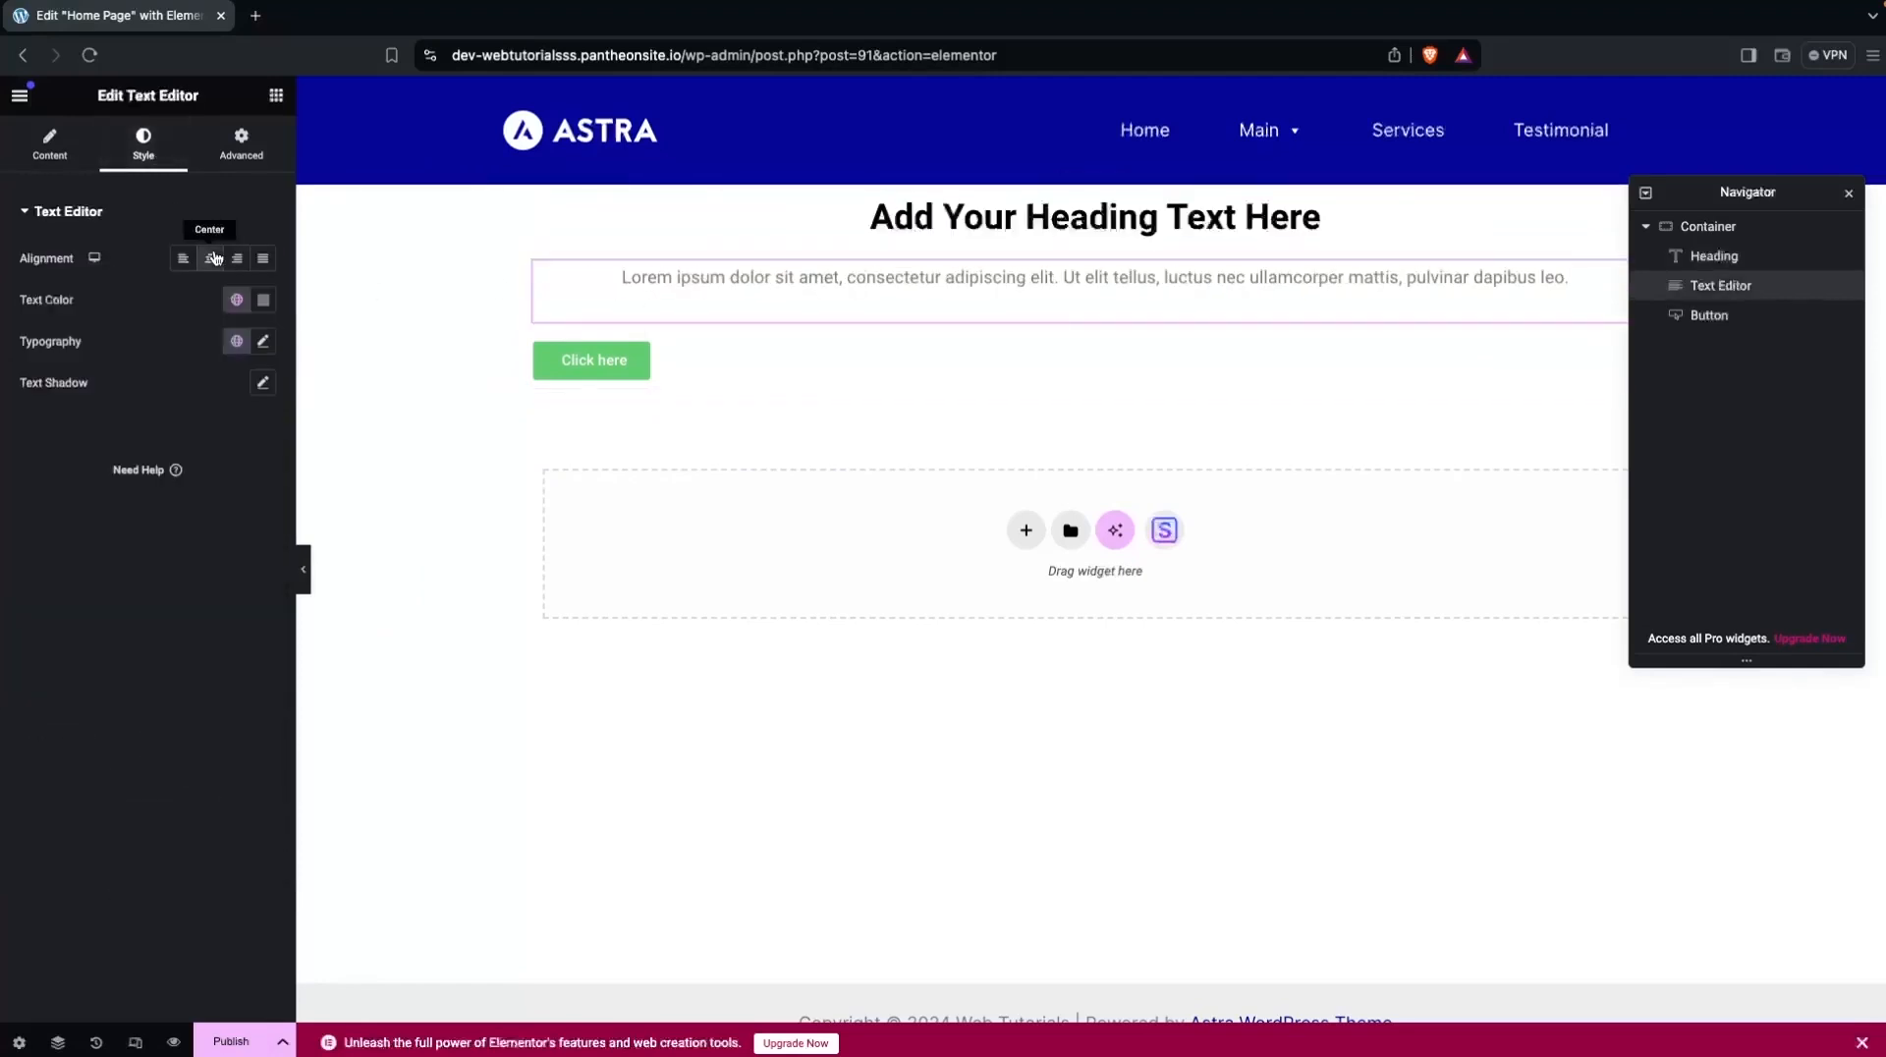
click(262, 344)
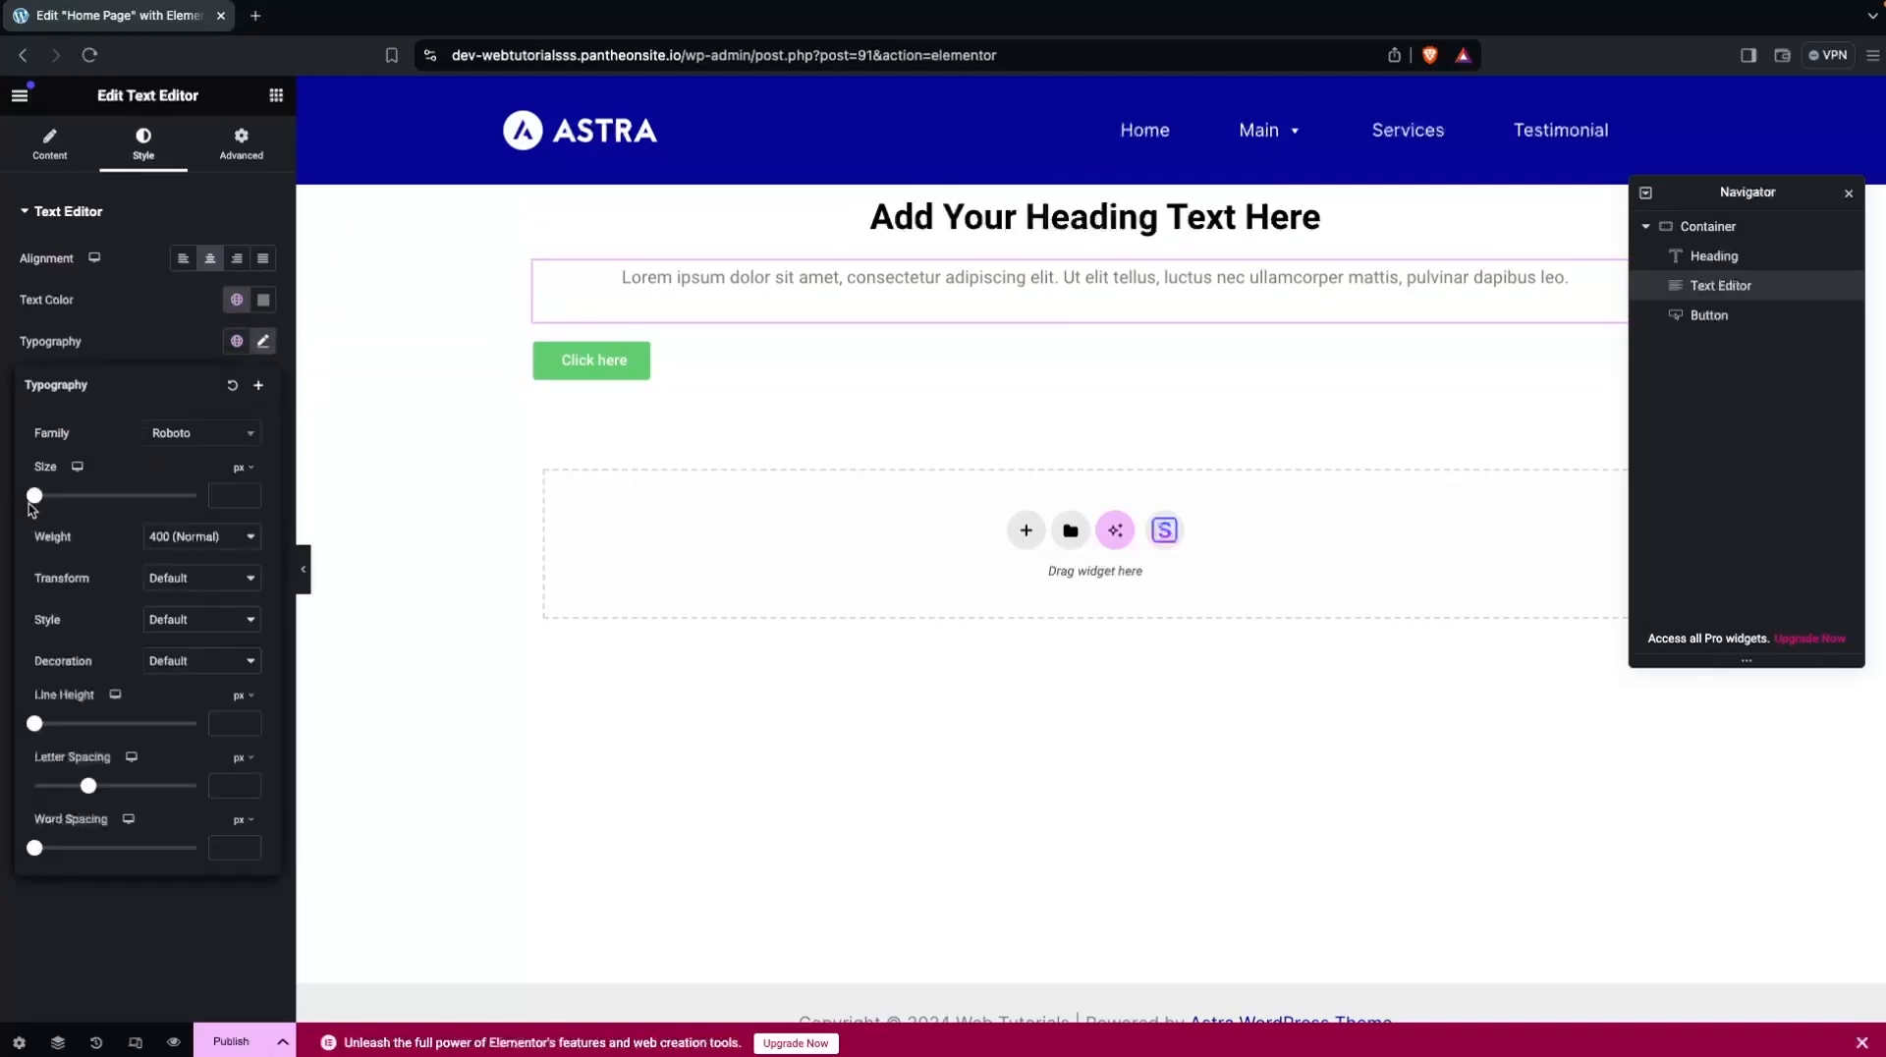
drag(32, 506, 44, 510)
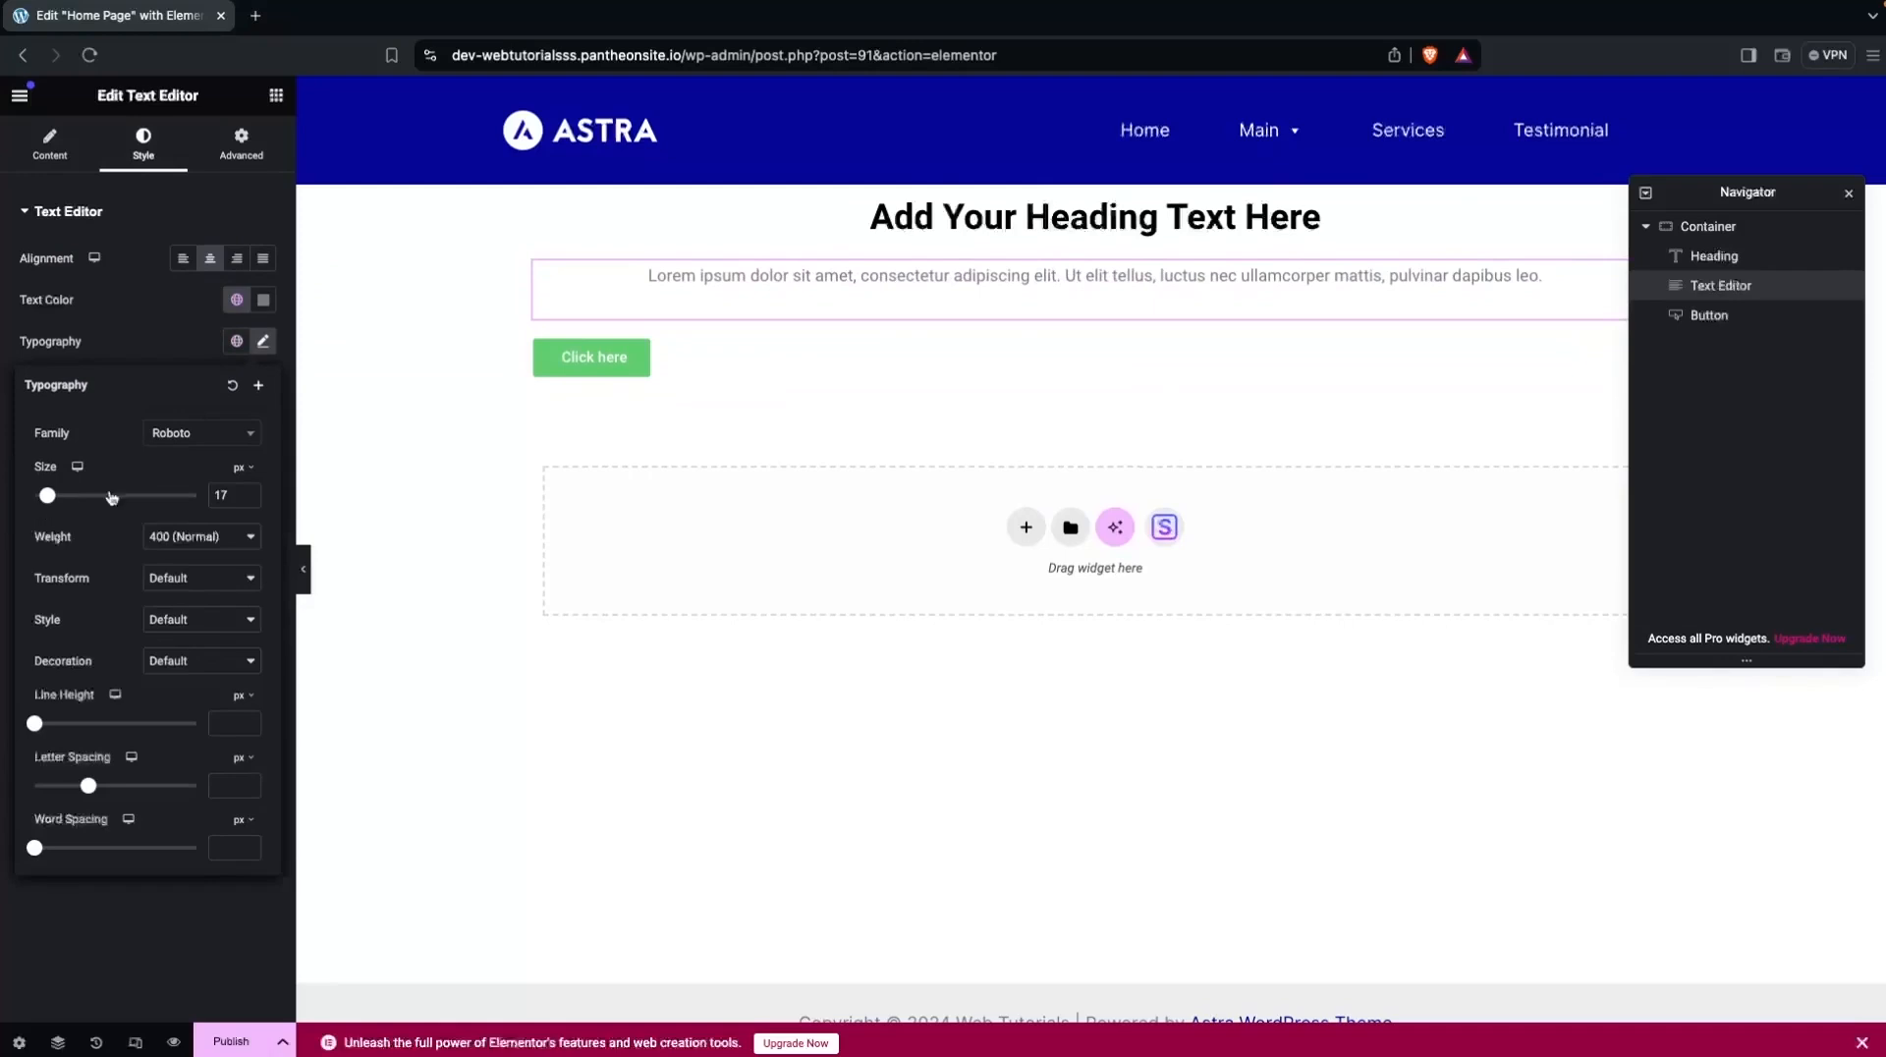
Centre the "Click here" button and set its background color to #000000.
click(591, 358)
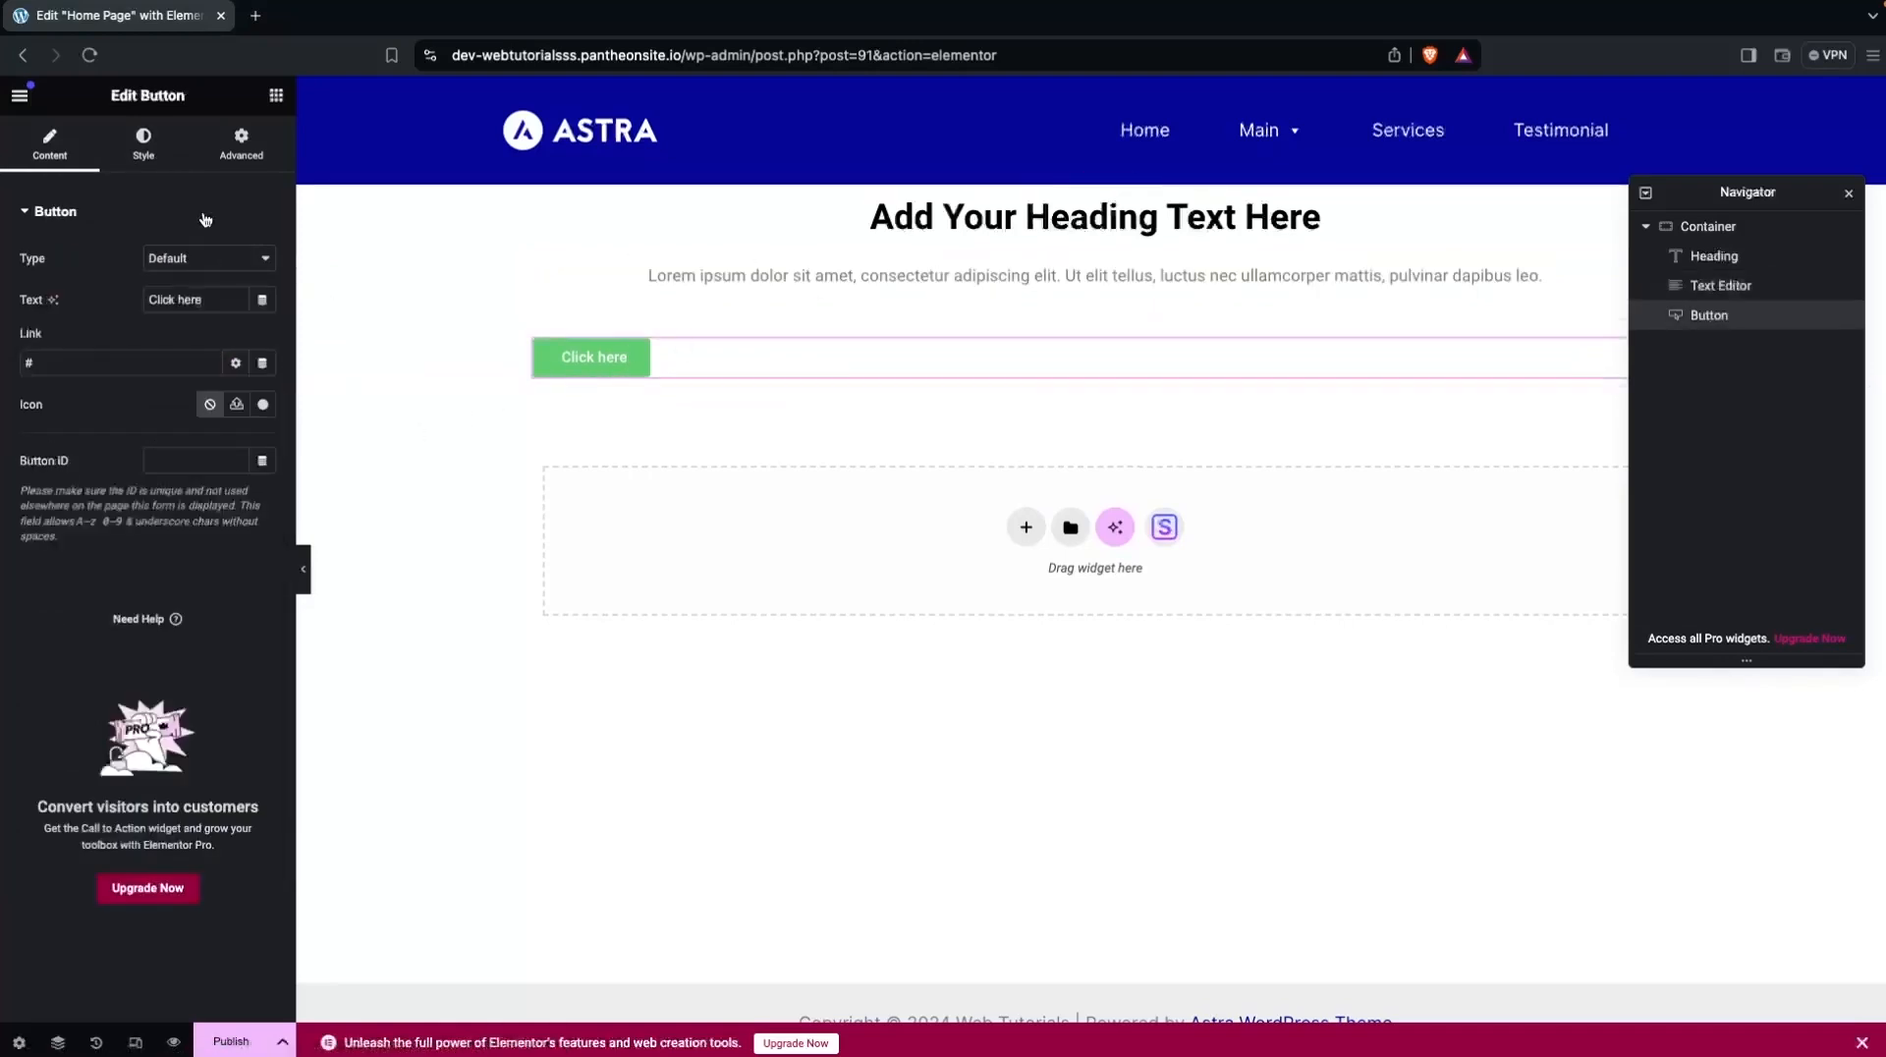
click(143, 143)
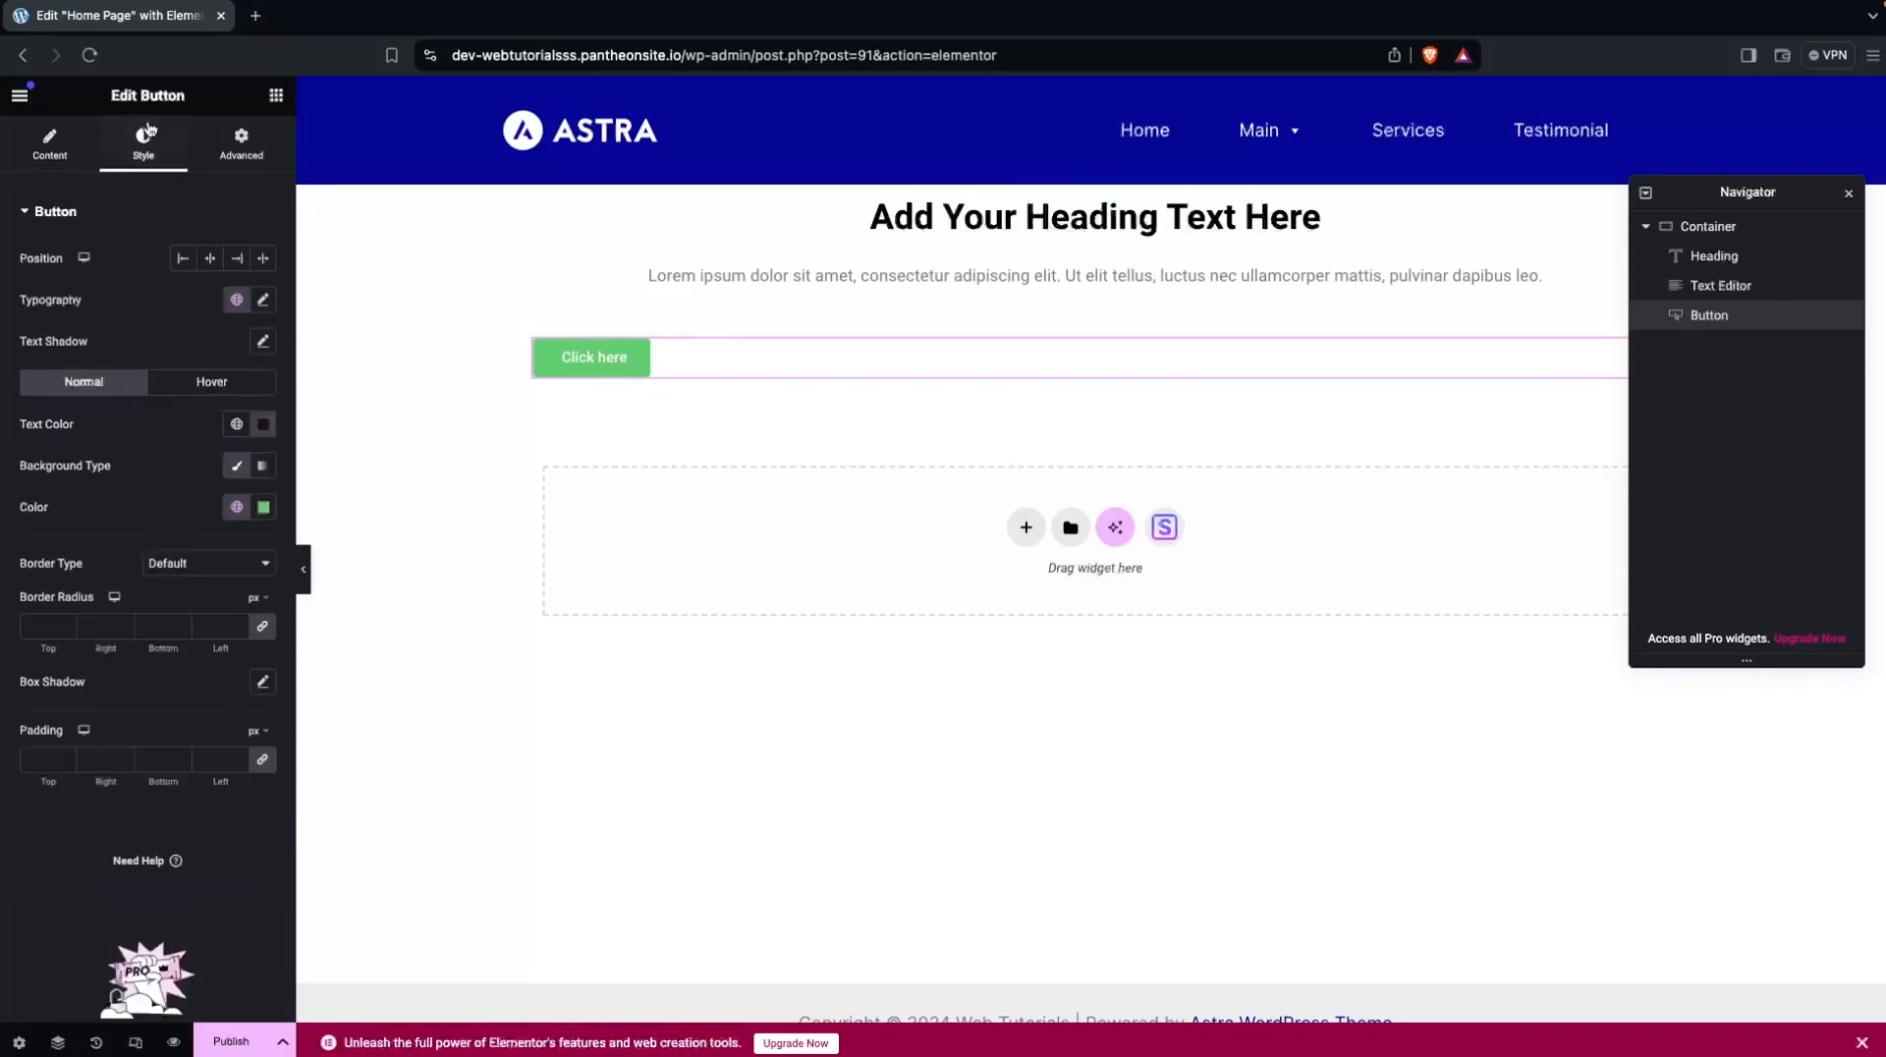
click(211, 259)
click(264, 507)
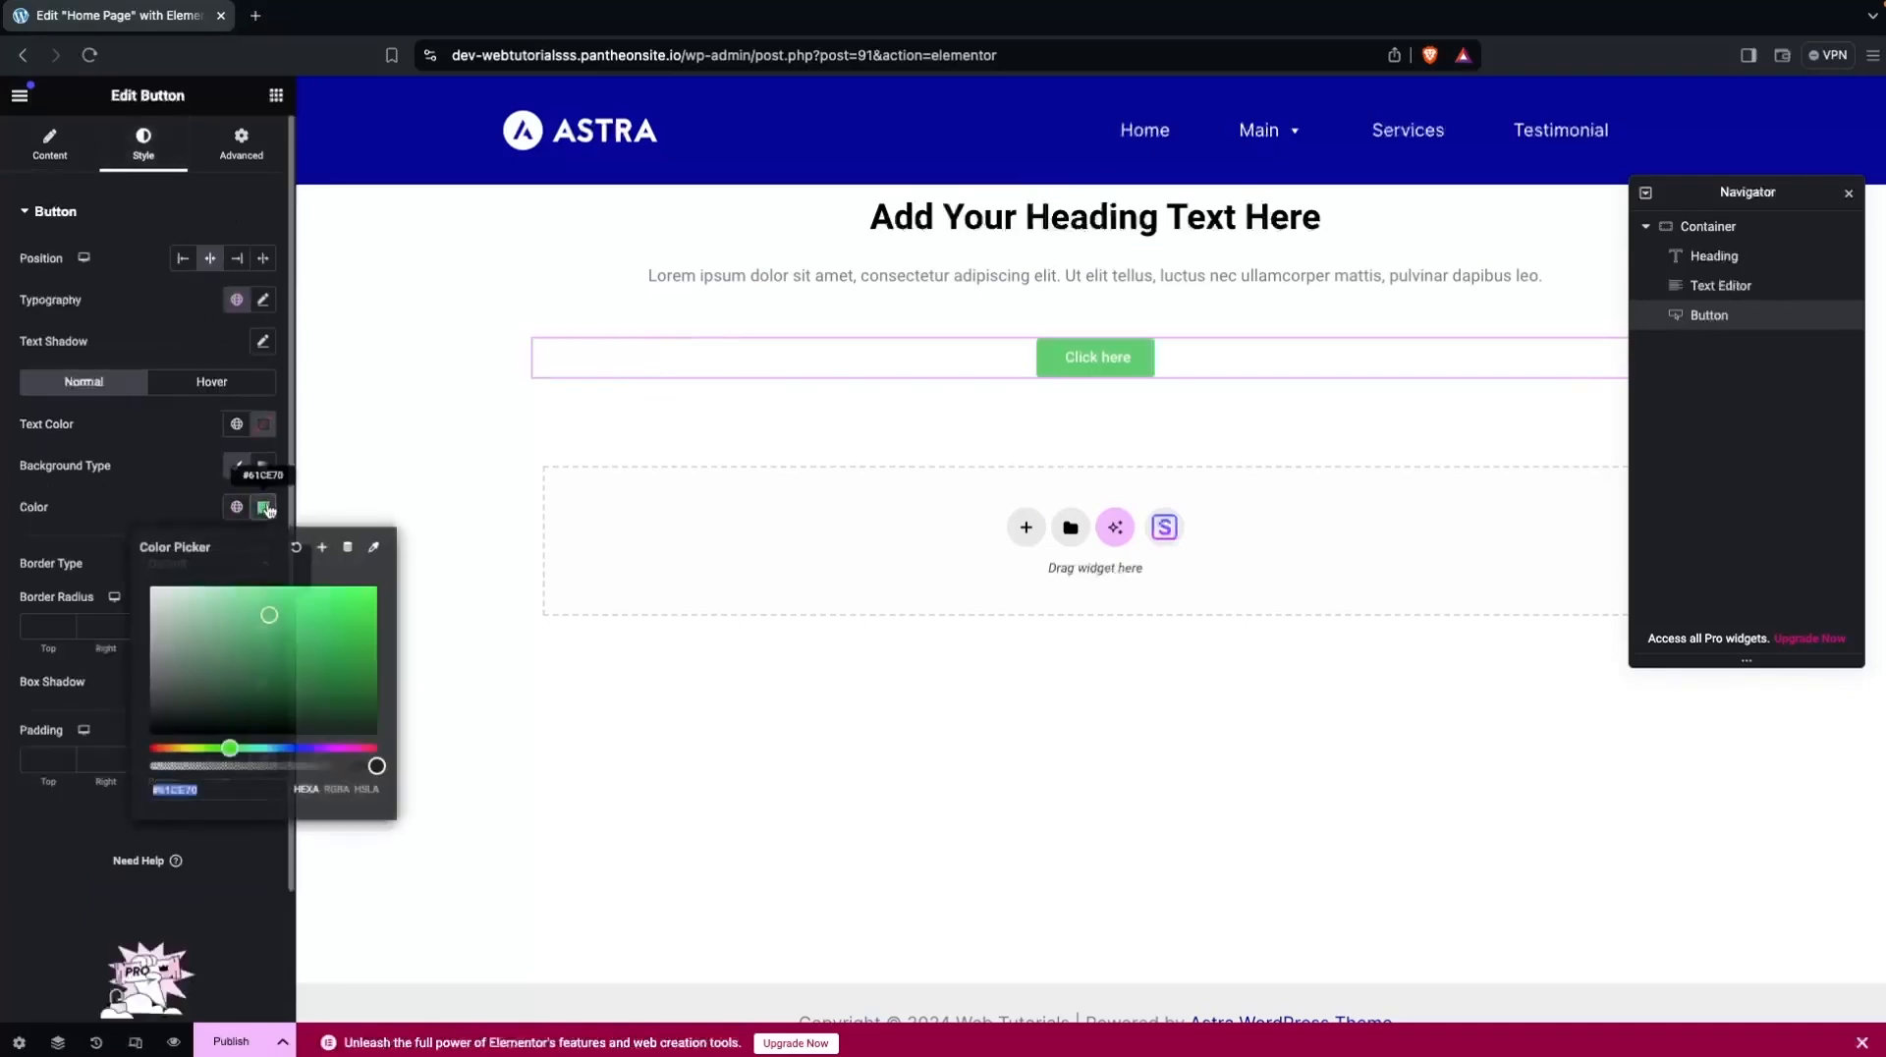
text(#000000)
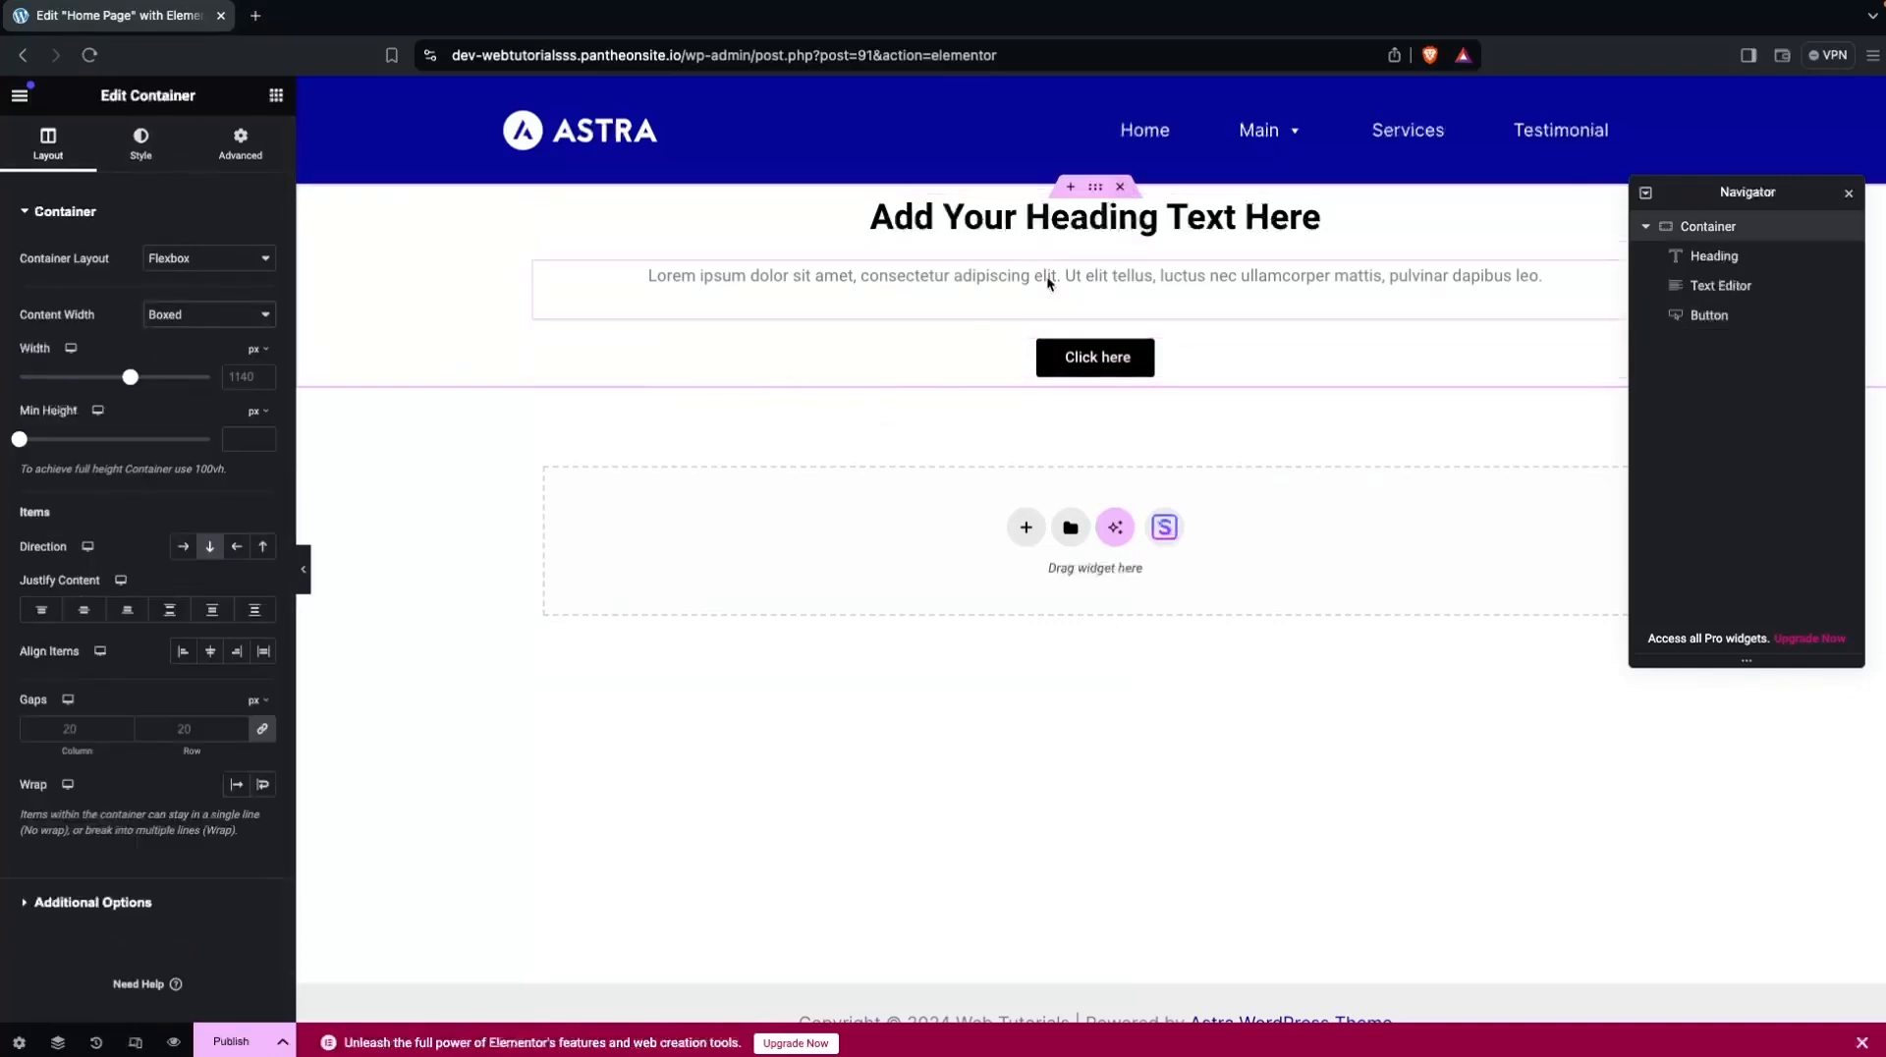
Set the container's content width to Full Width and add a clothing-store shirt rack photo from a free image search for "clothes" as its background.
click(217, 321)
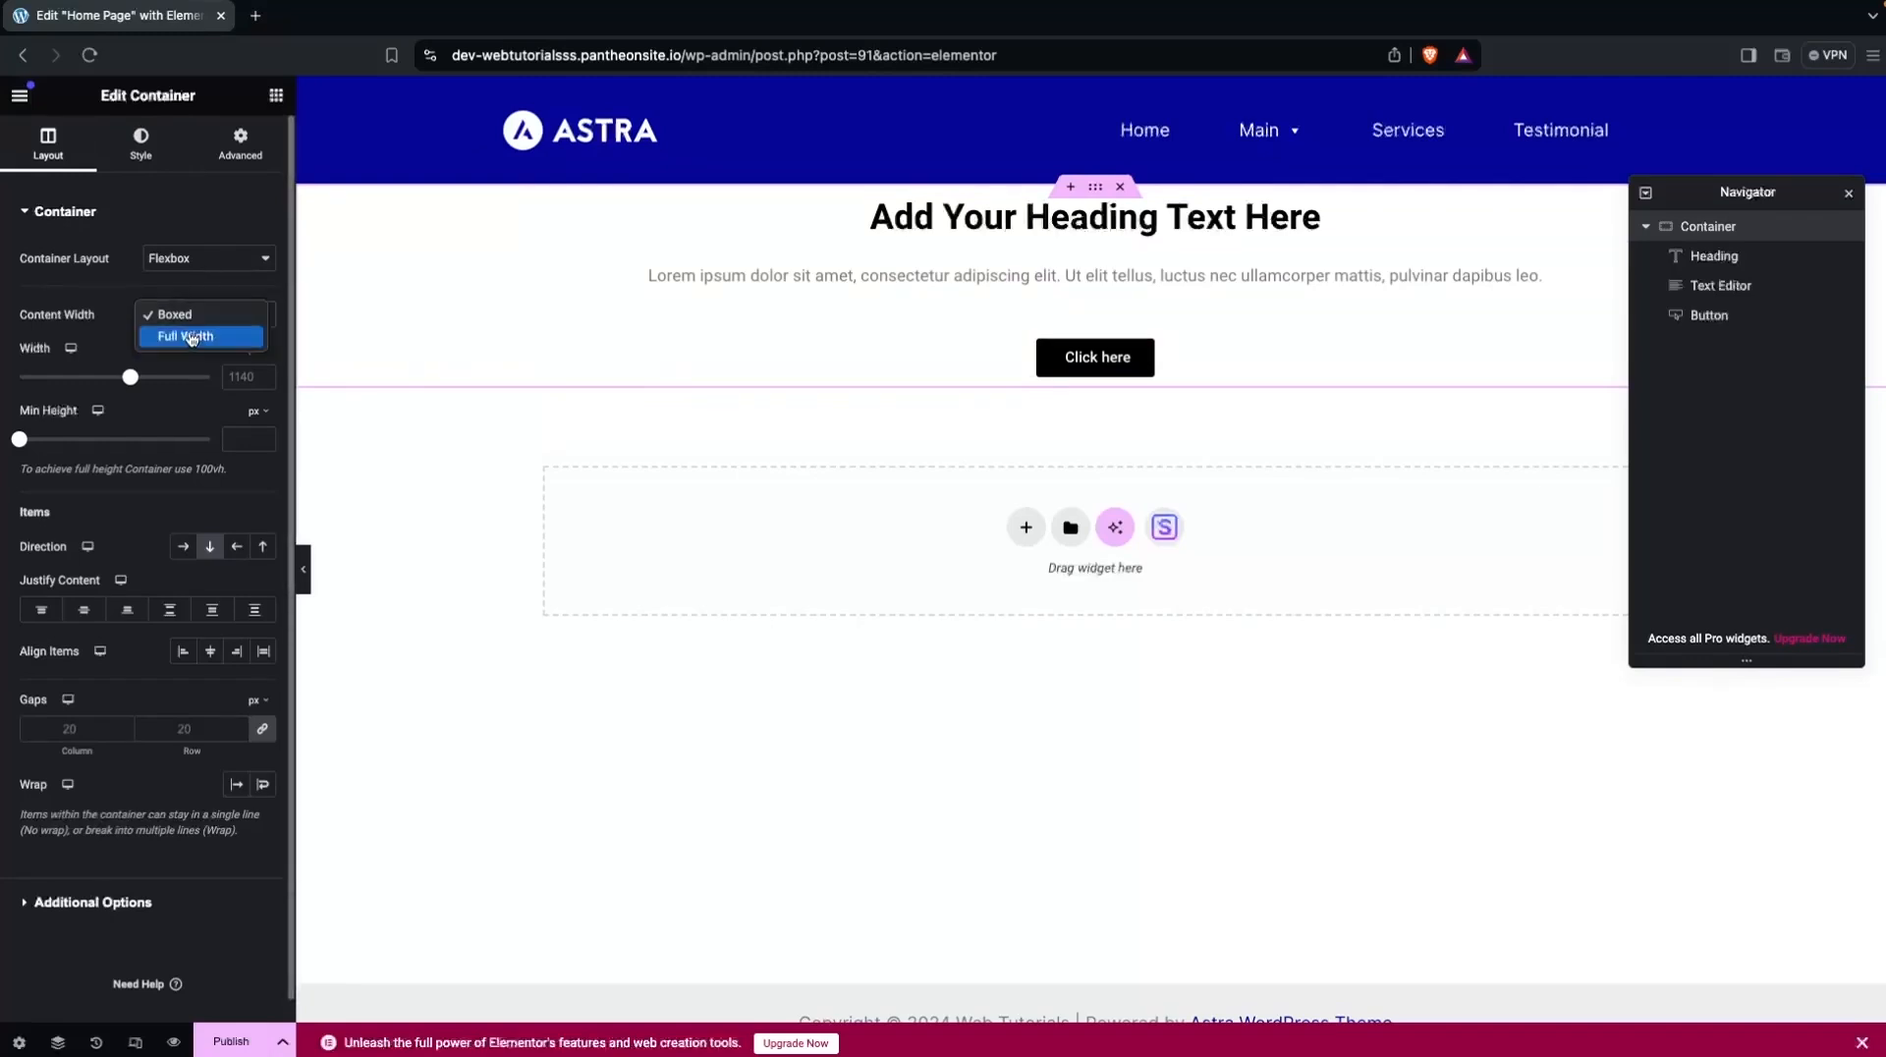
click(195, 337)
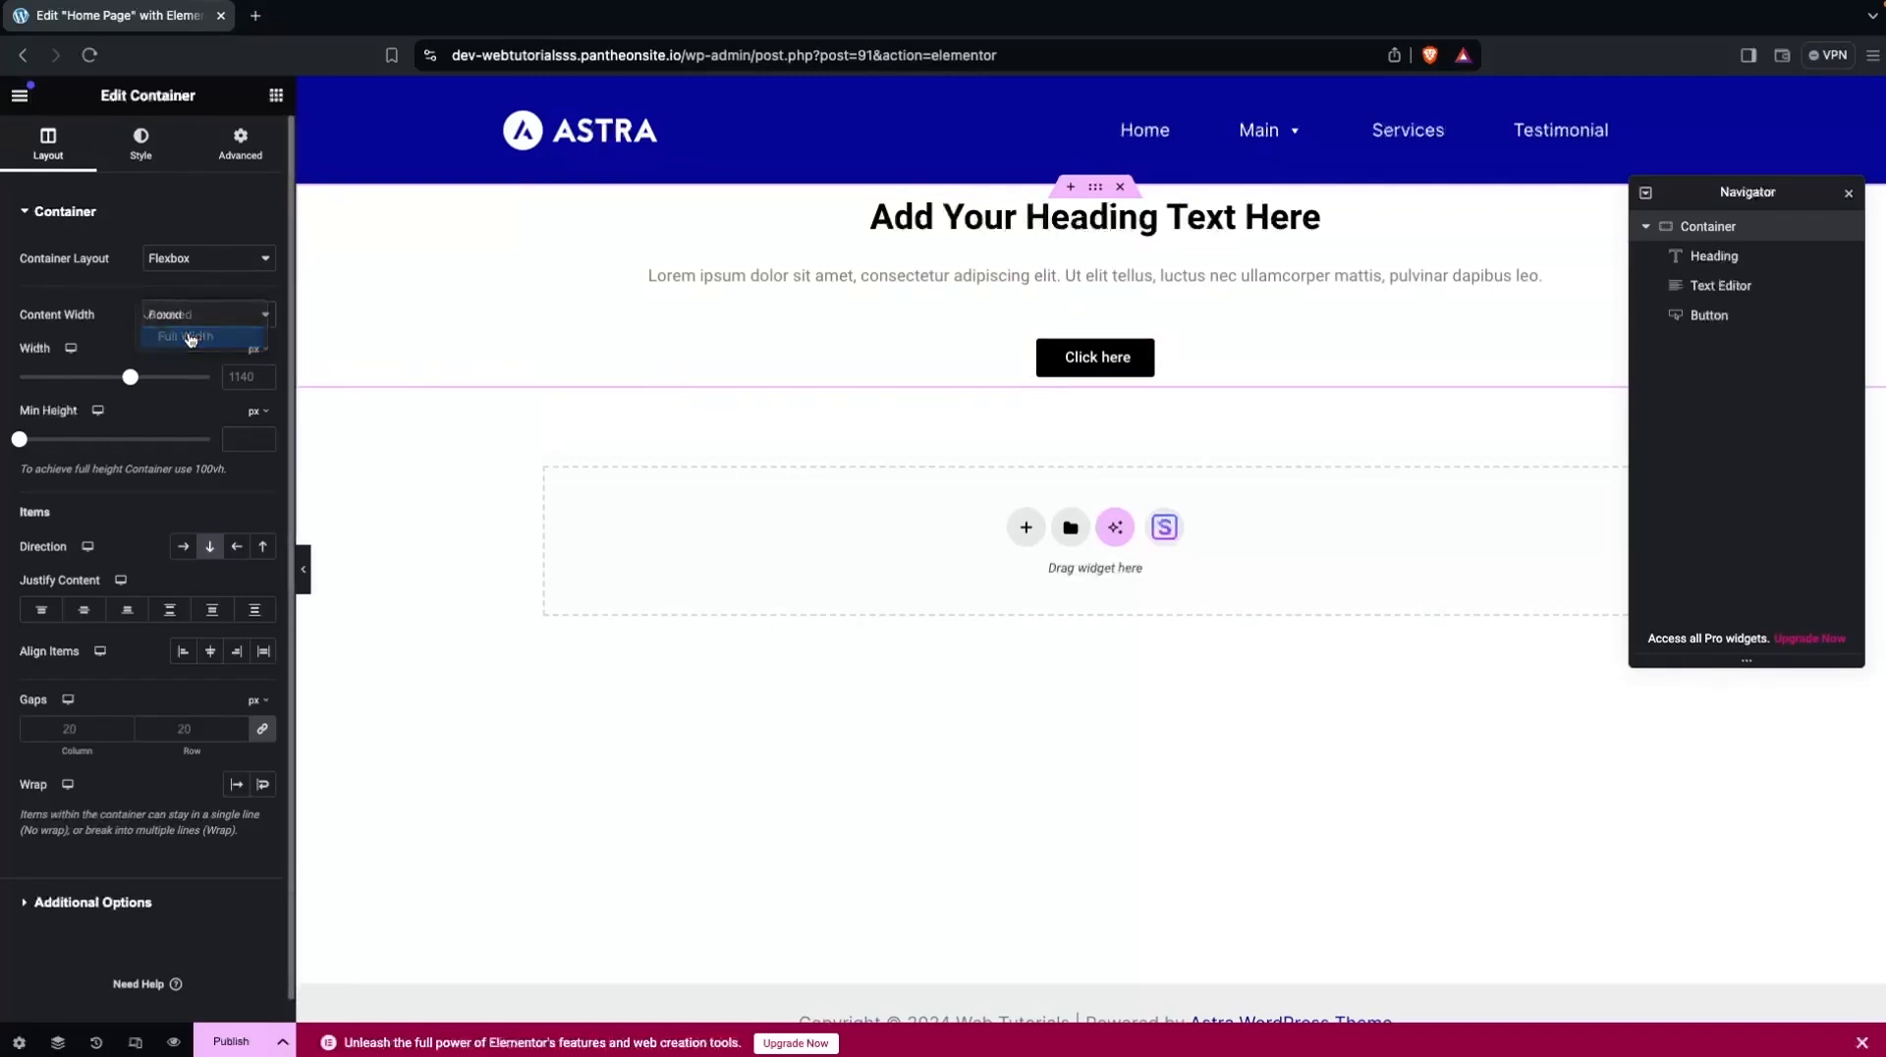
click(152, 145)
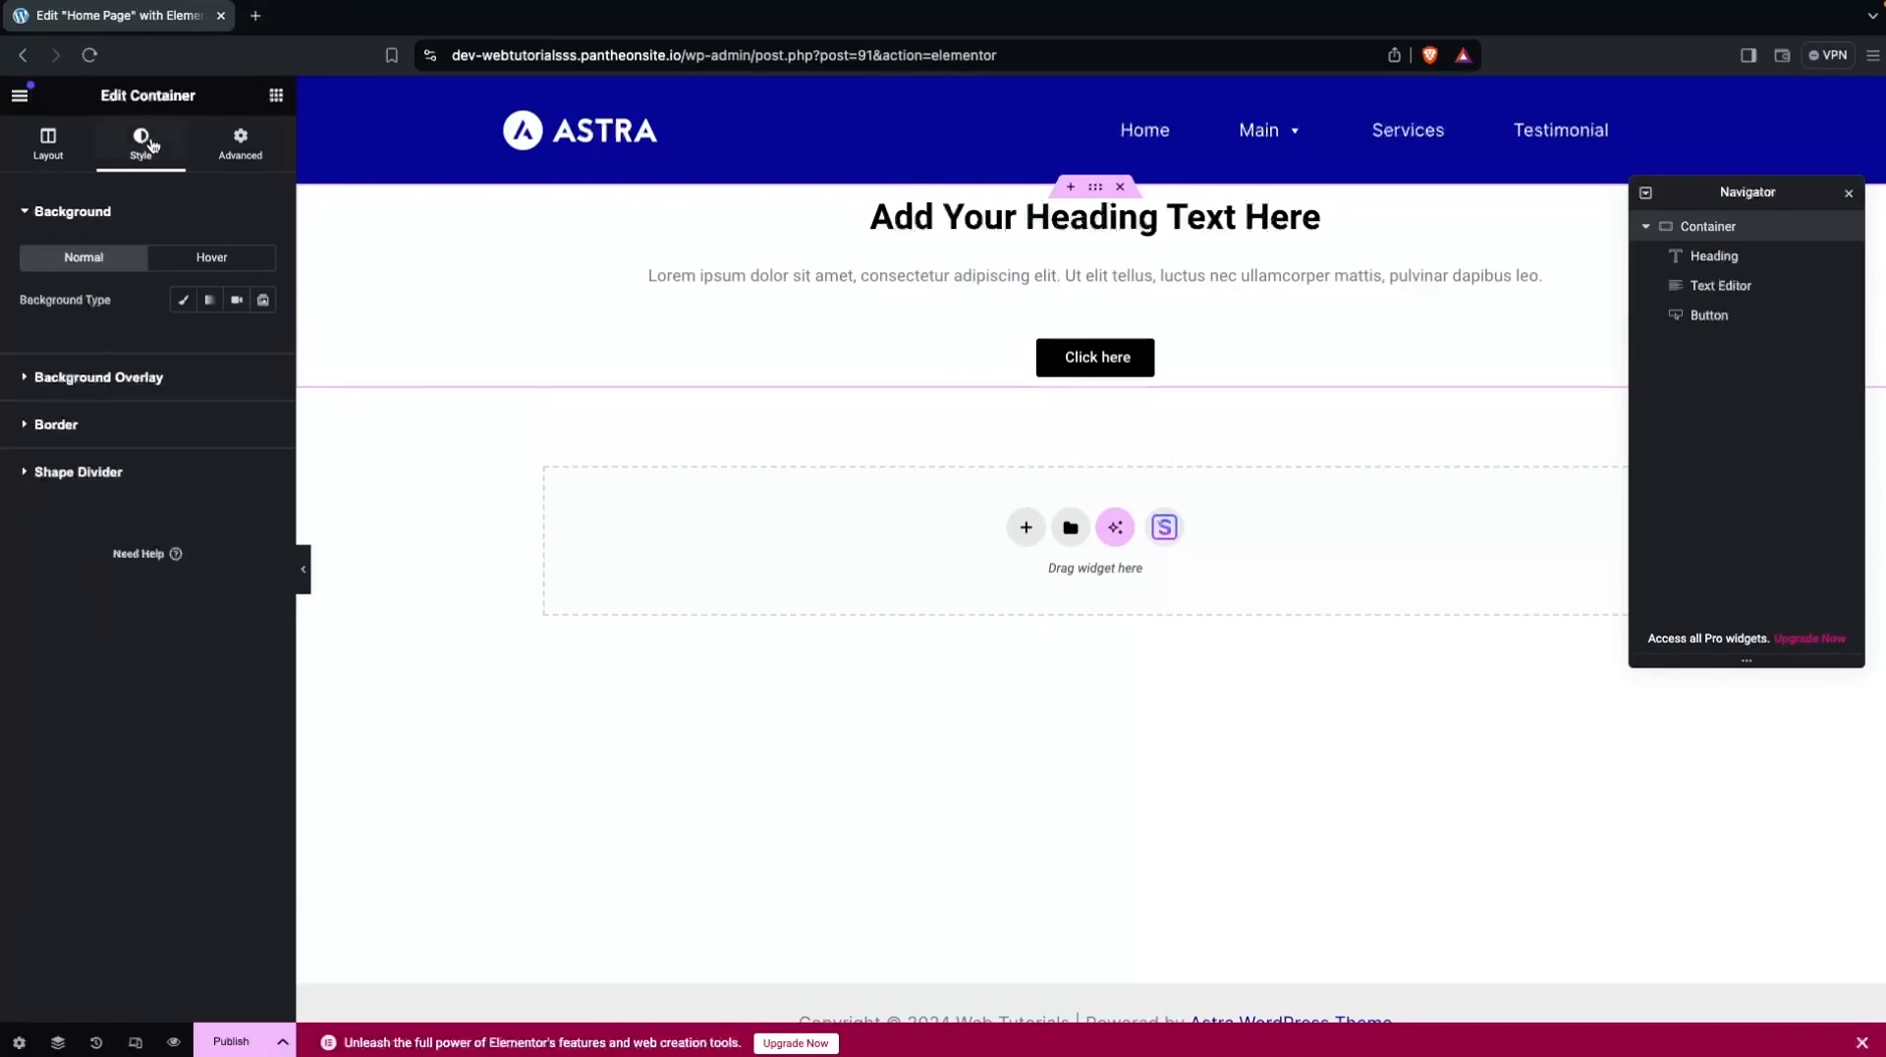
click(184, 308)
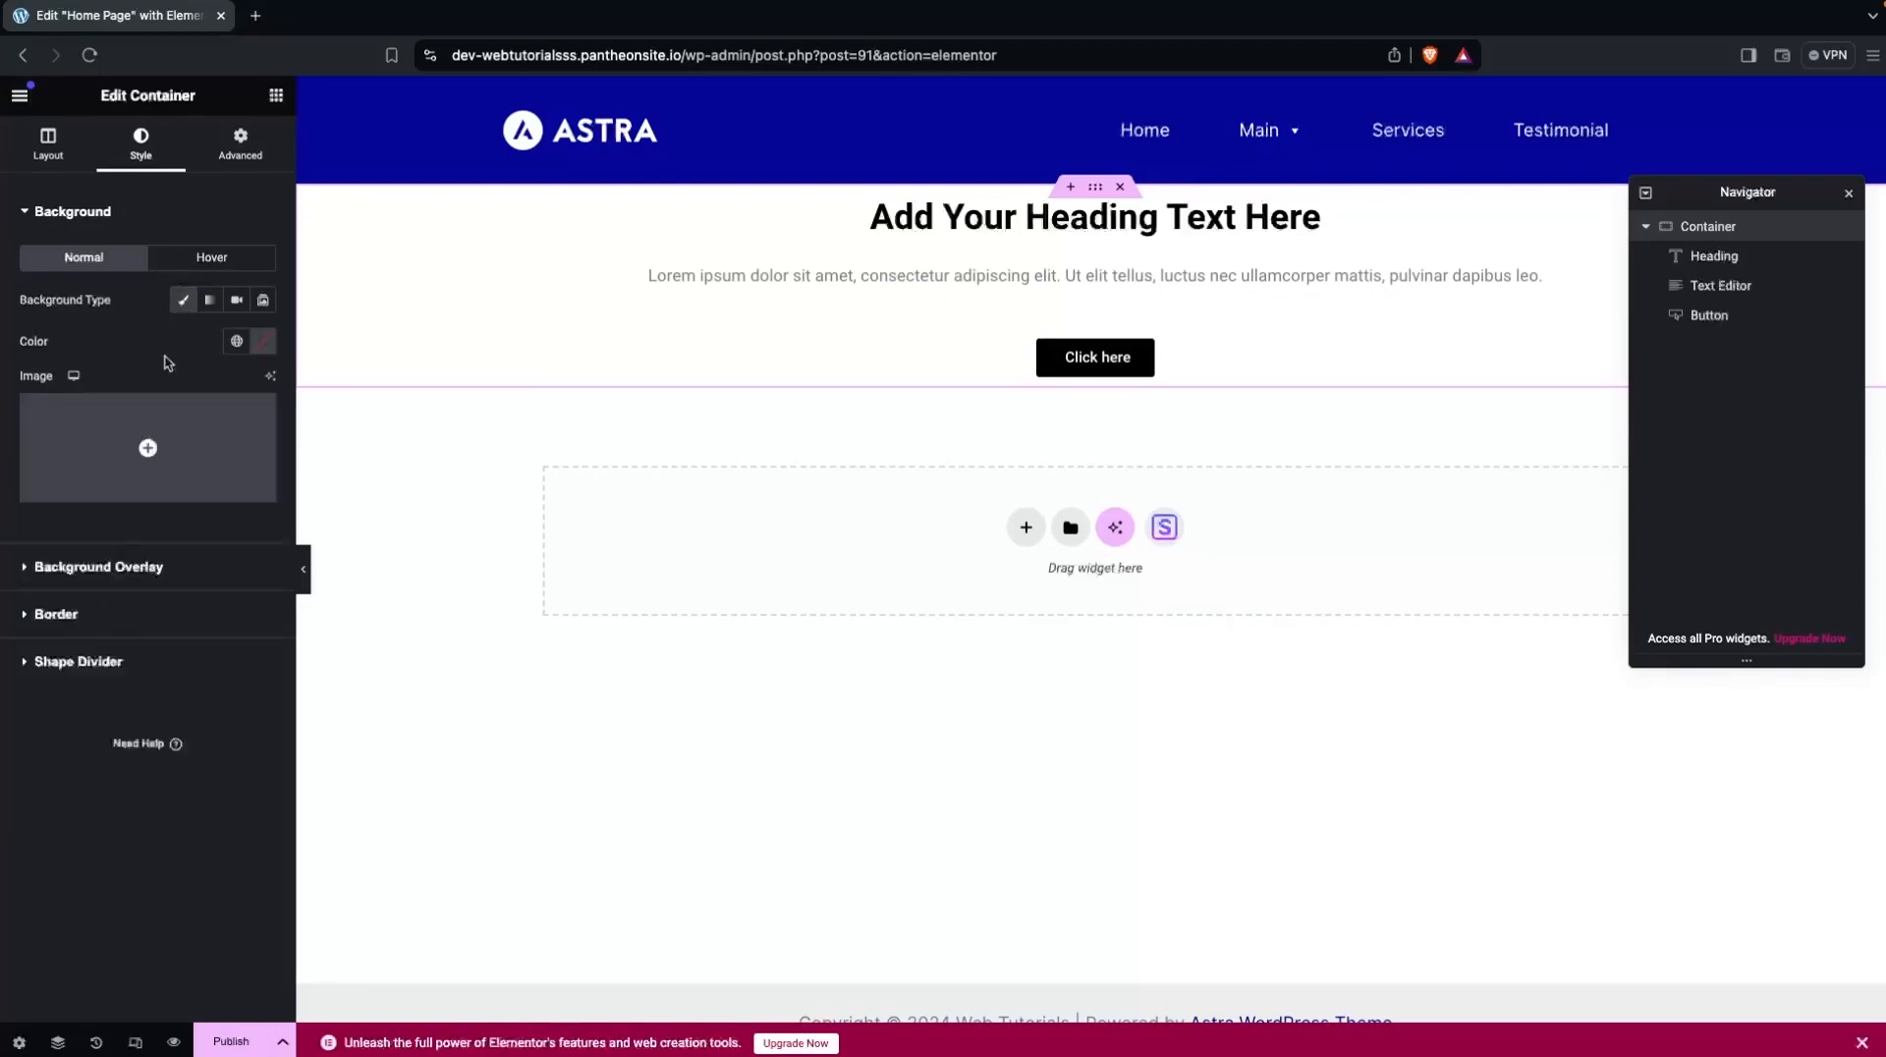
click(153, 451)
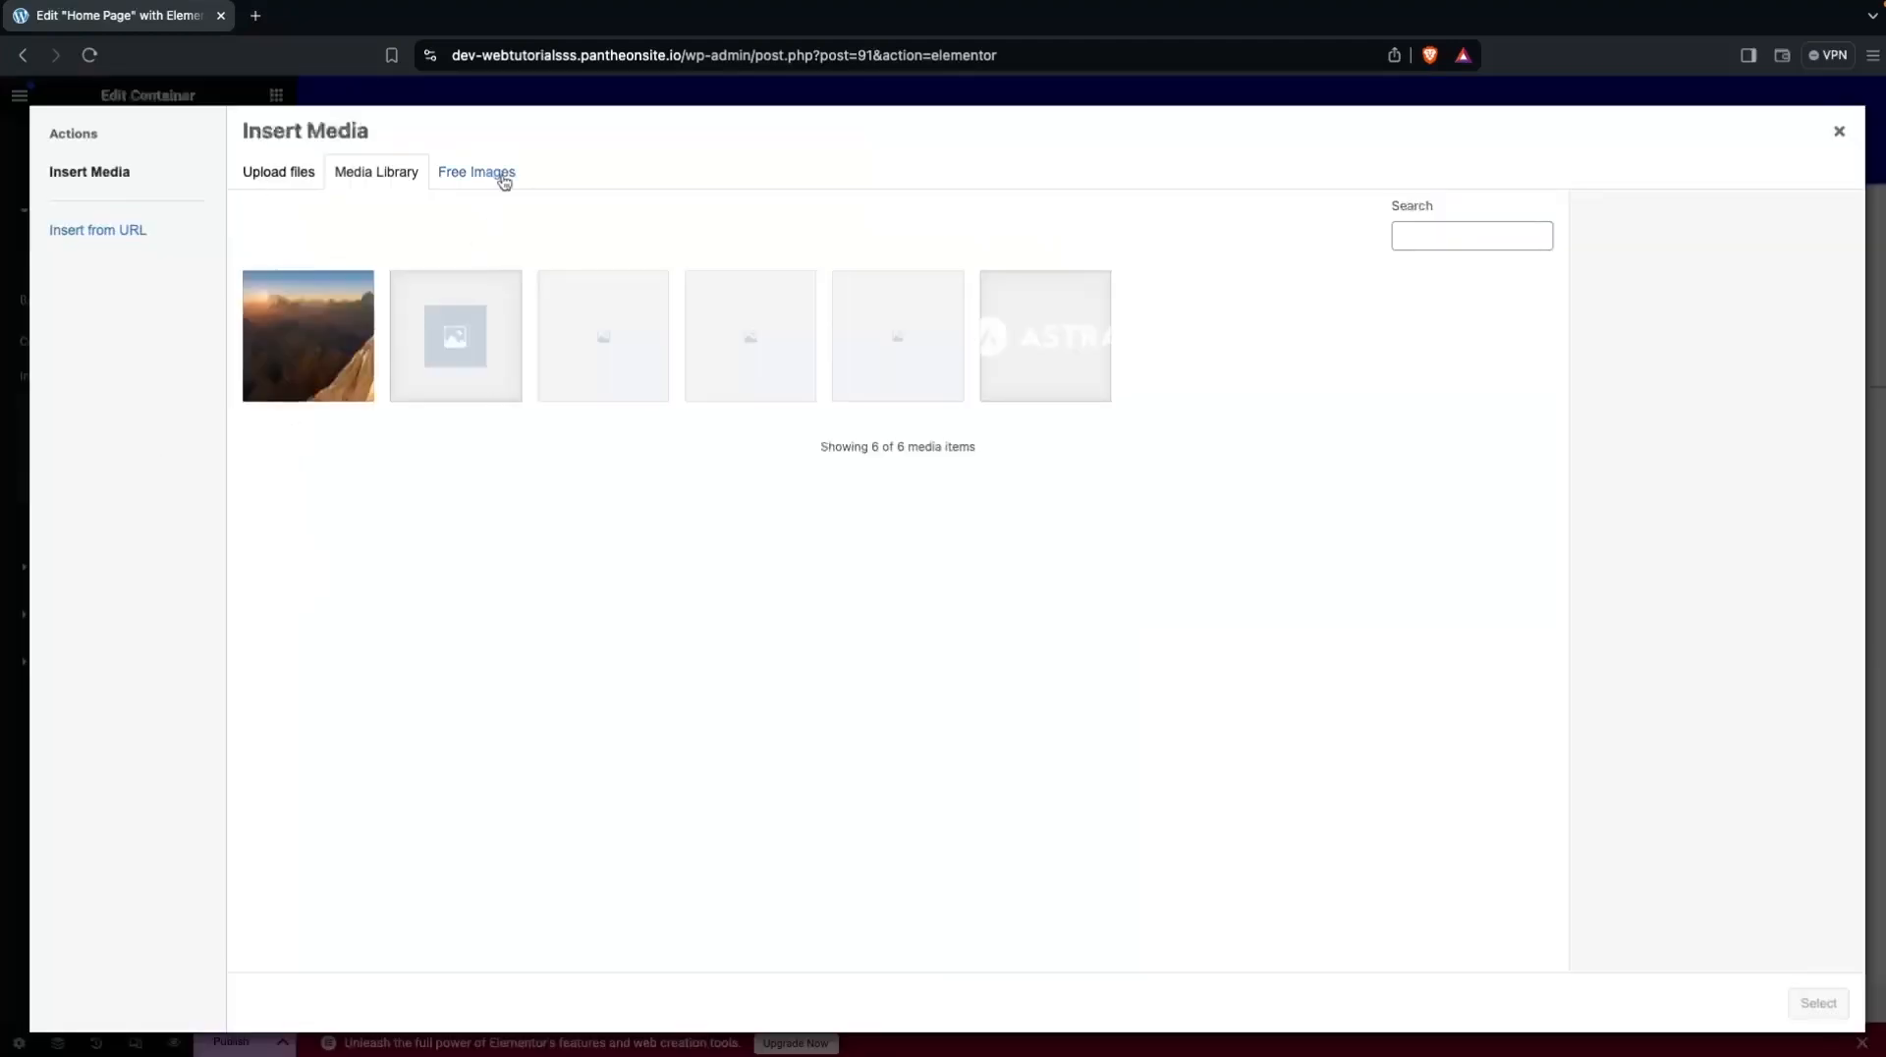
click(476, 172)
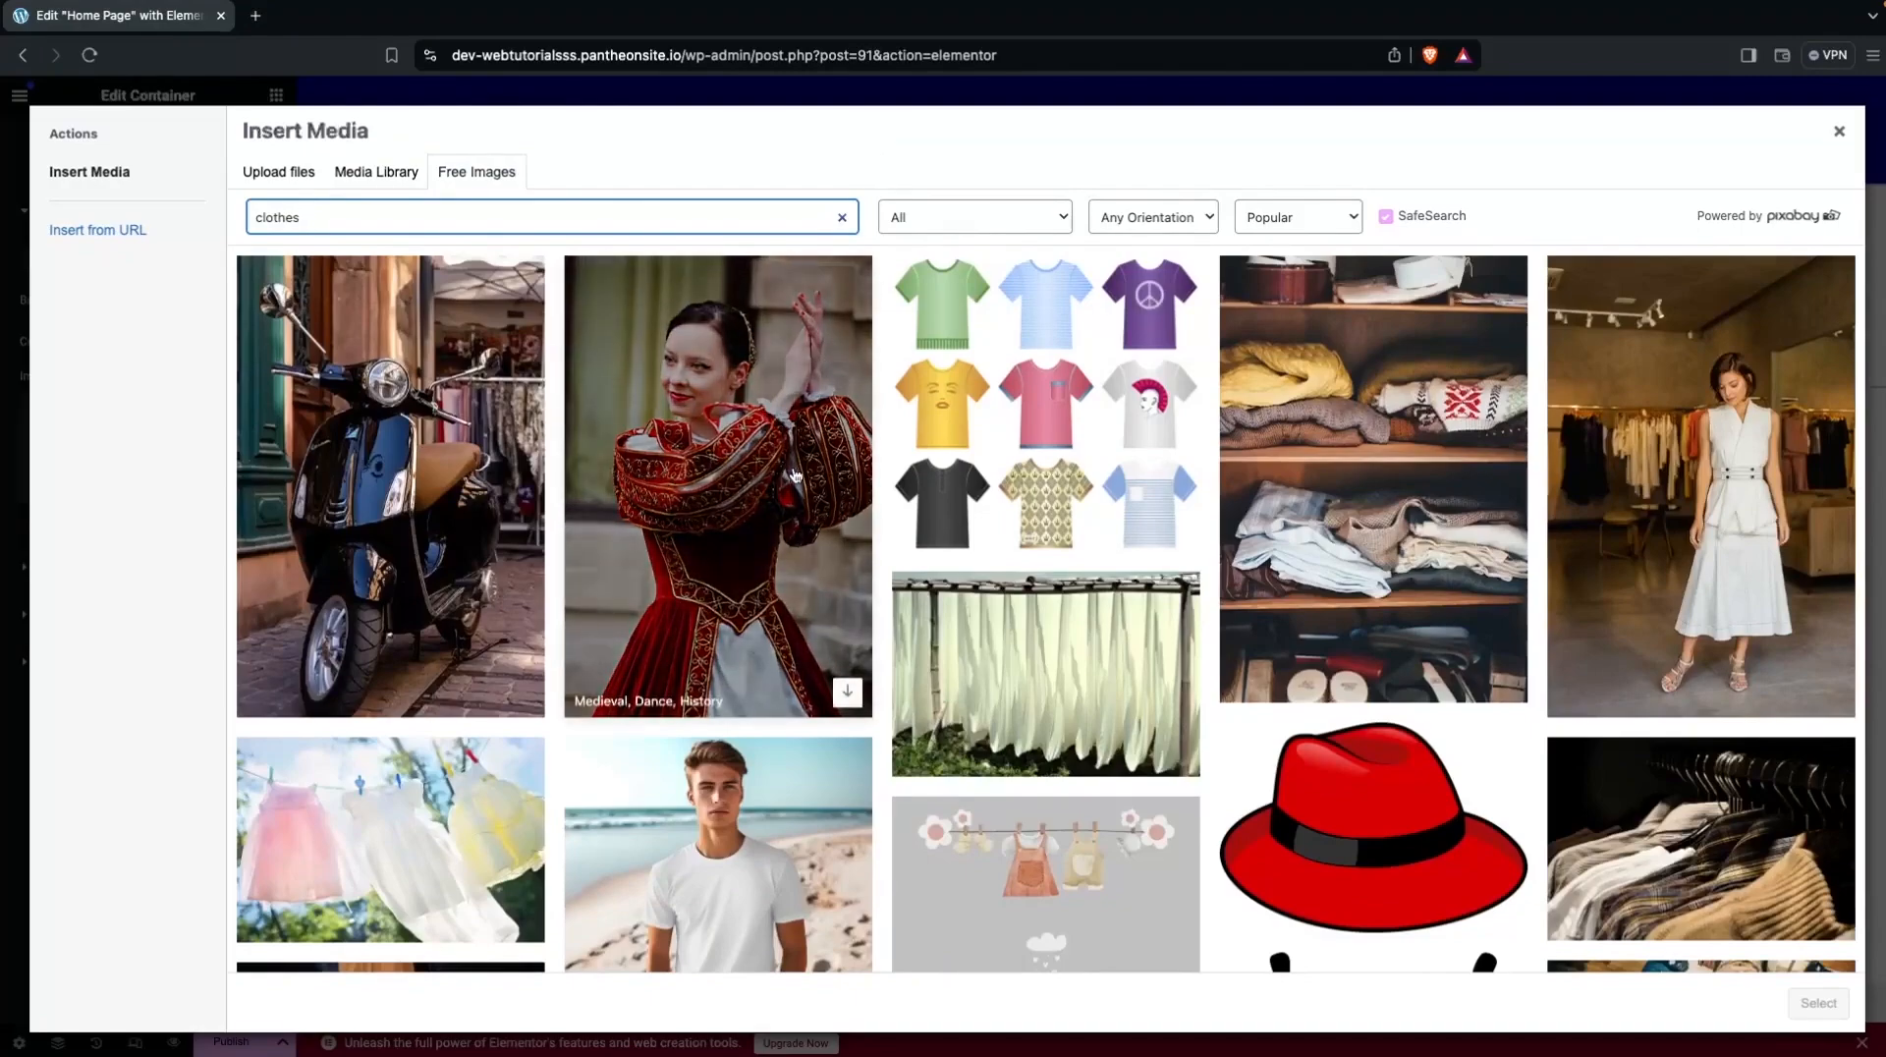
scroll(796, 475, down, 7)
scroll(795, 475, up, 6)
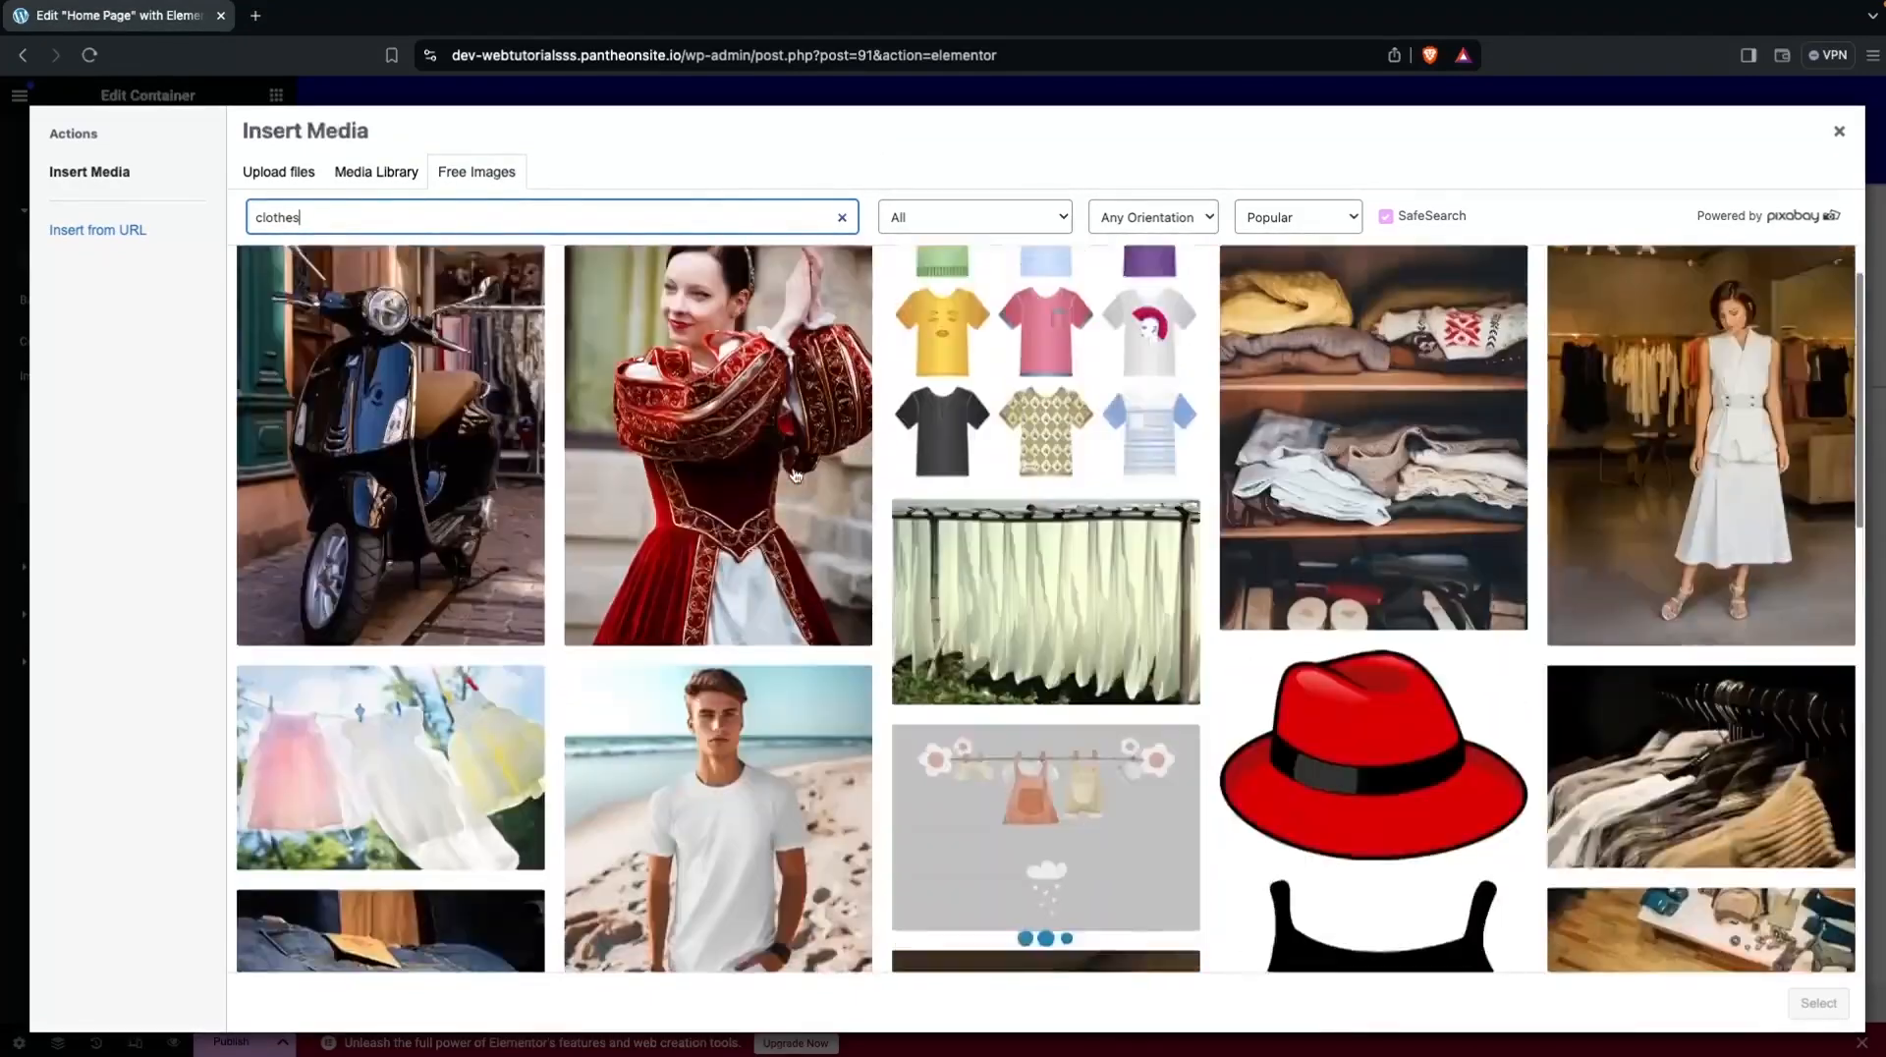
scroll(795, 476, up, 1)
scroll(1006, 480, down, 4)
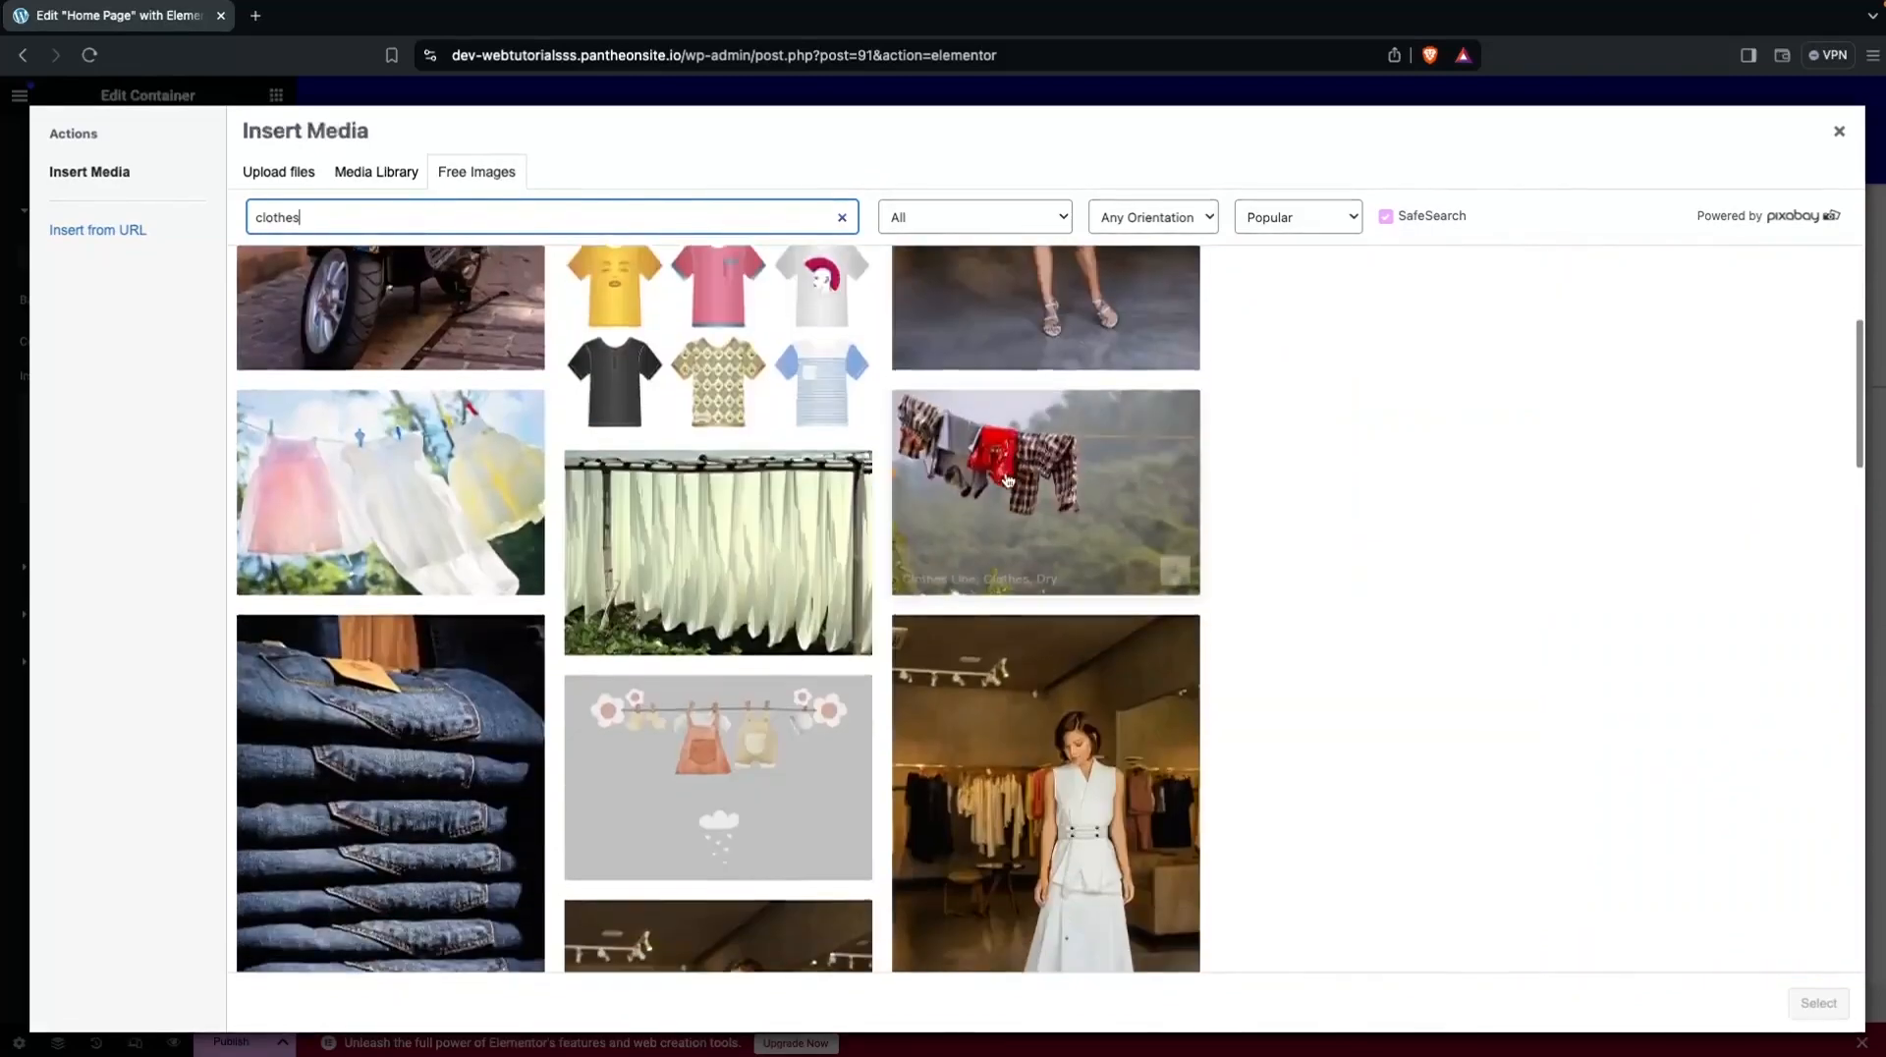
scroll(1007, 480, down, 4)
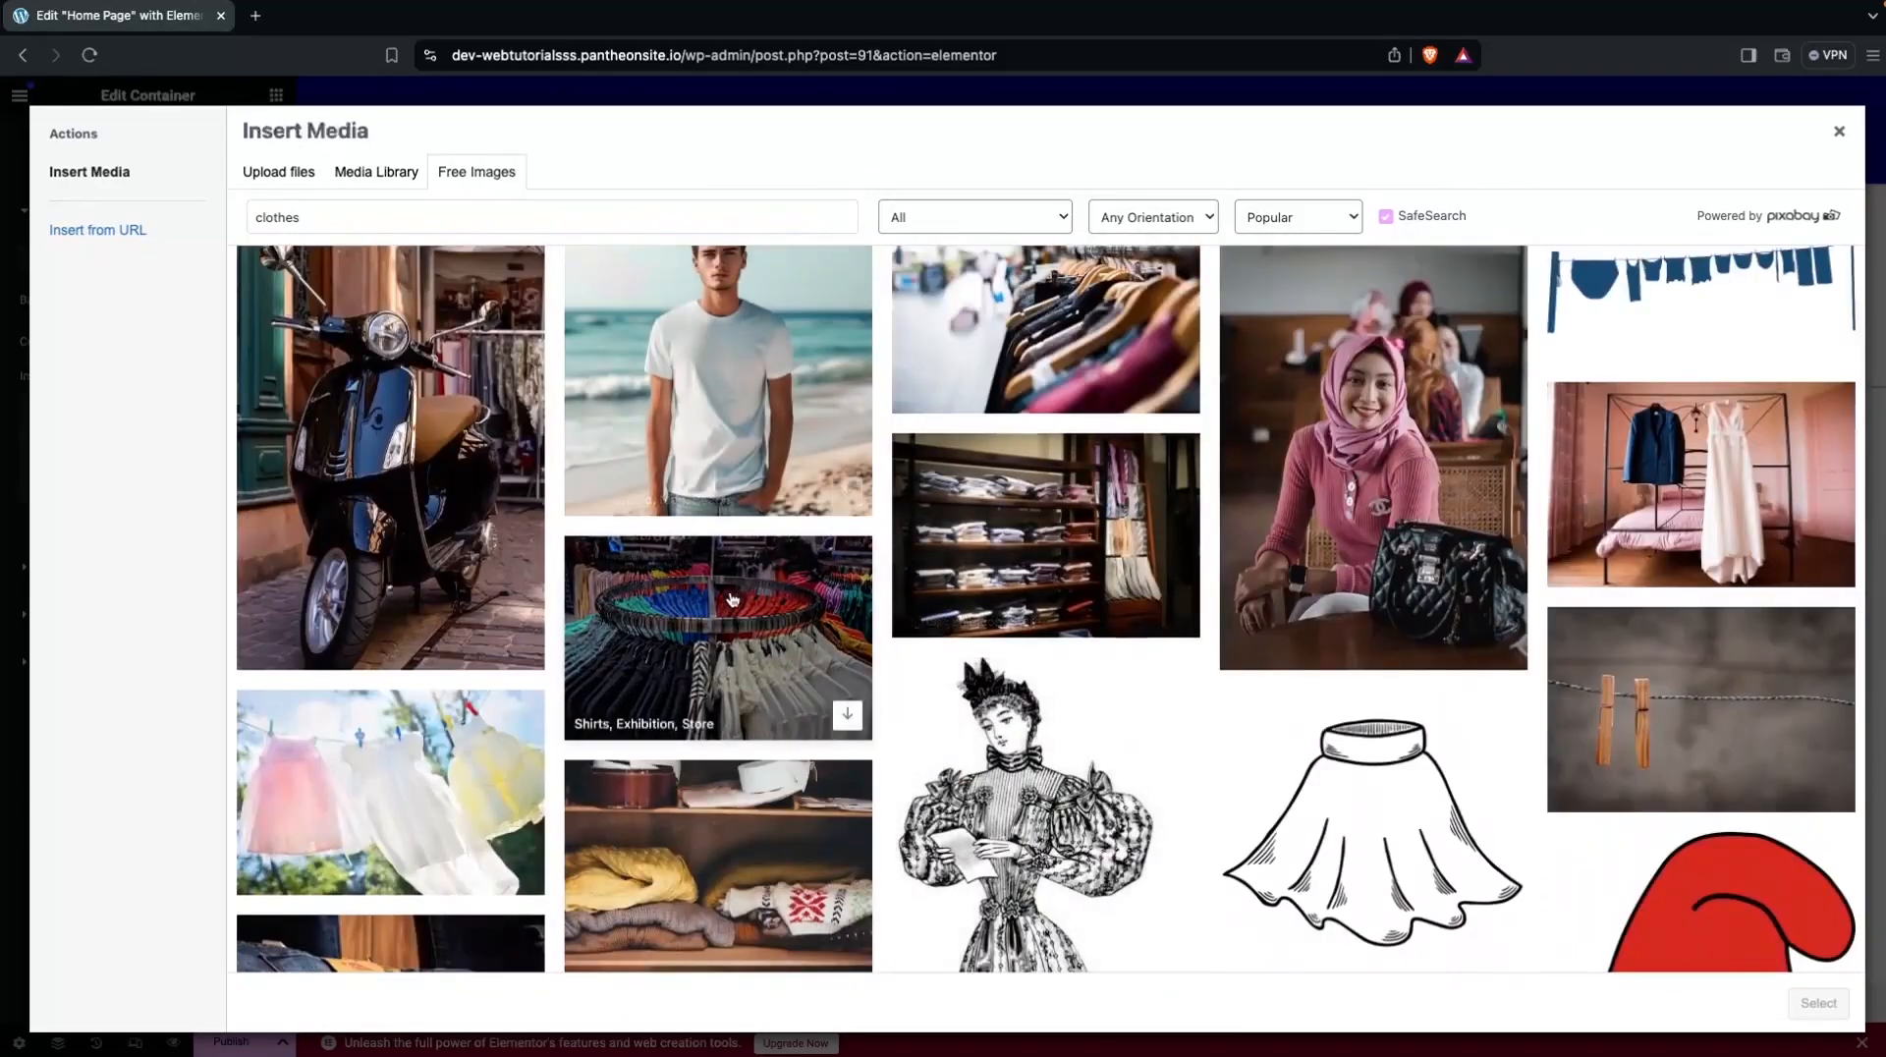
click(847, 714)
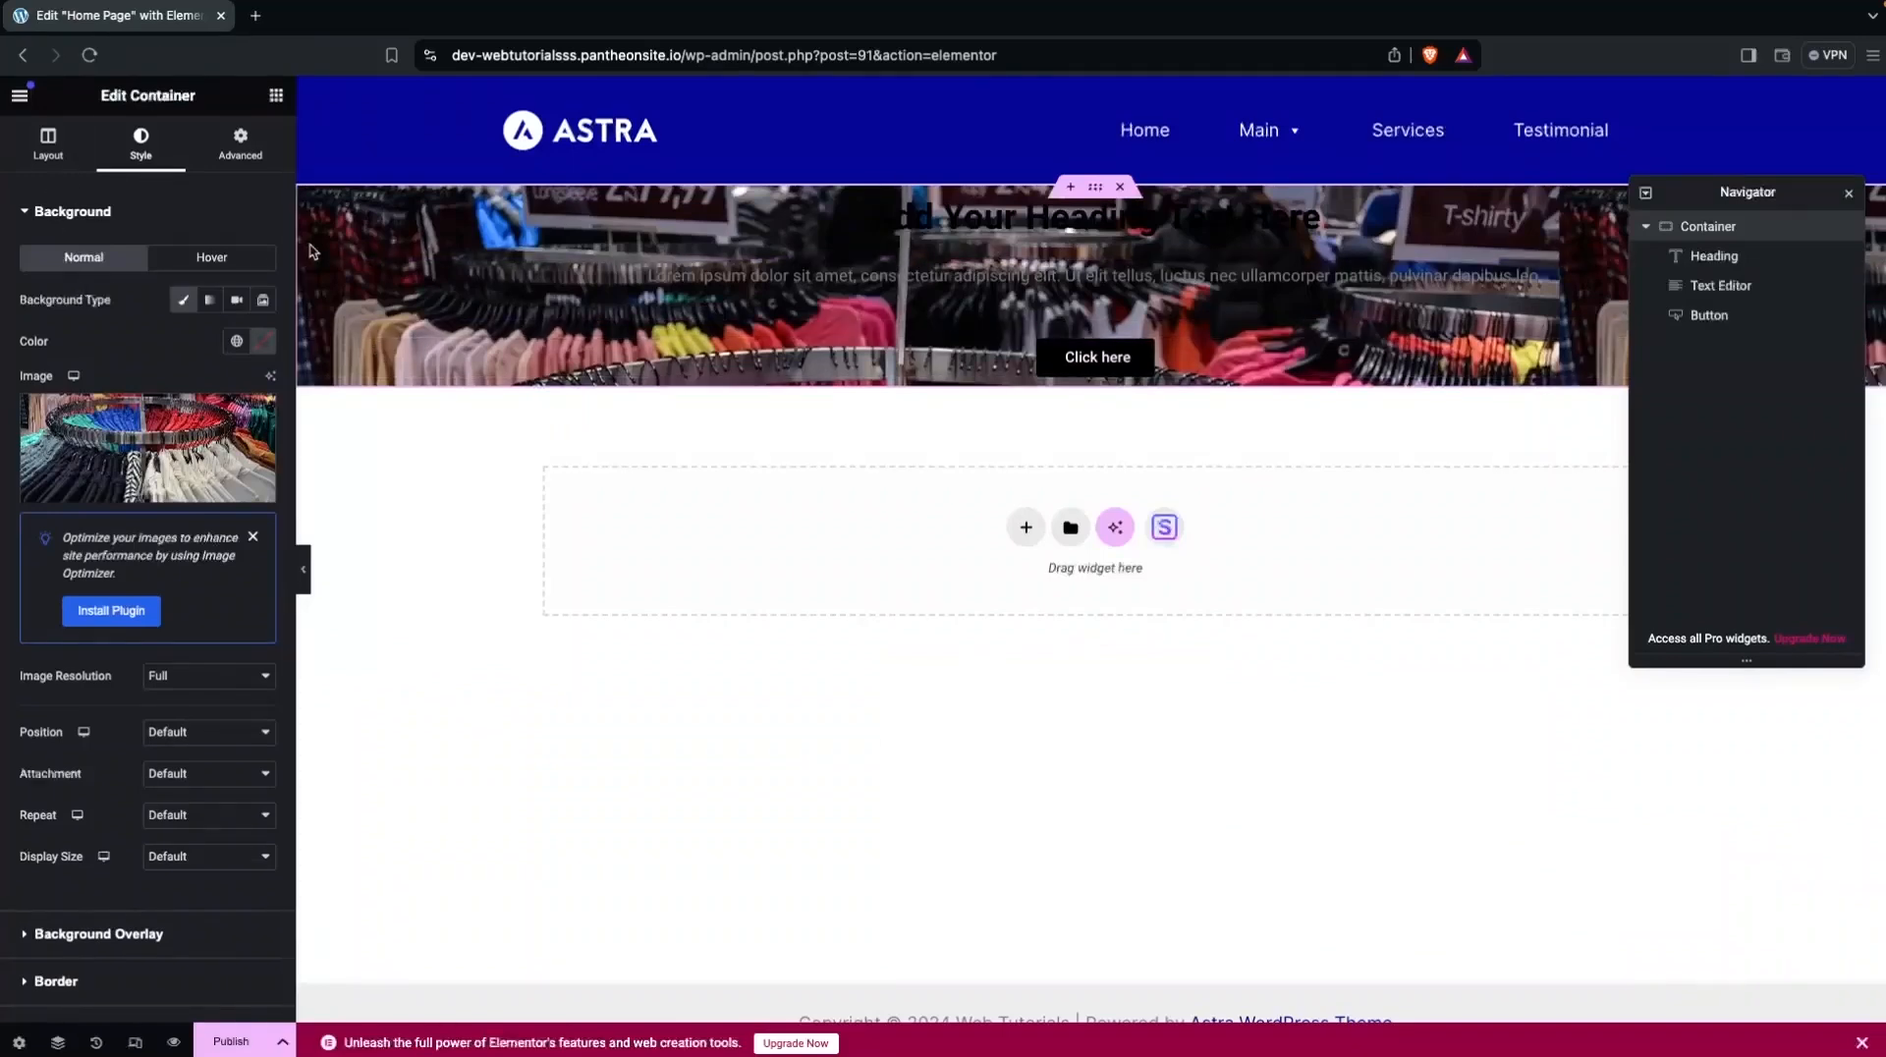
Set the container's minimum height to 100 vh and justify its content to the center.
click(48, 152)
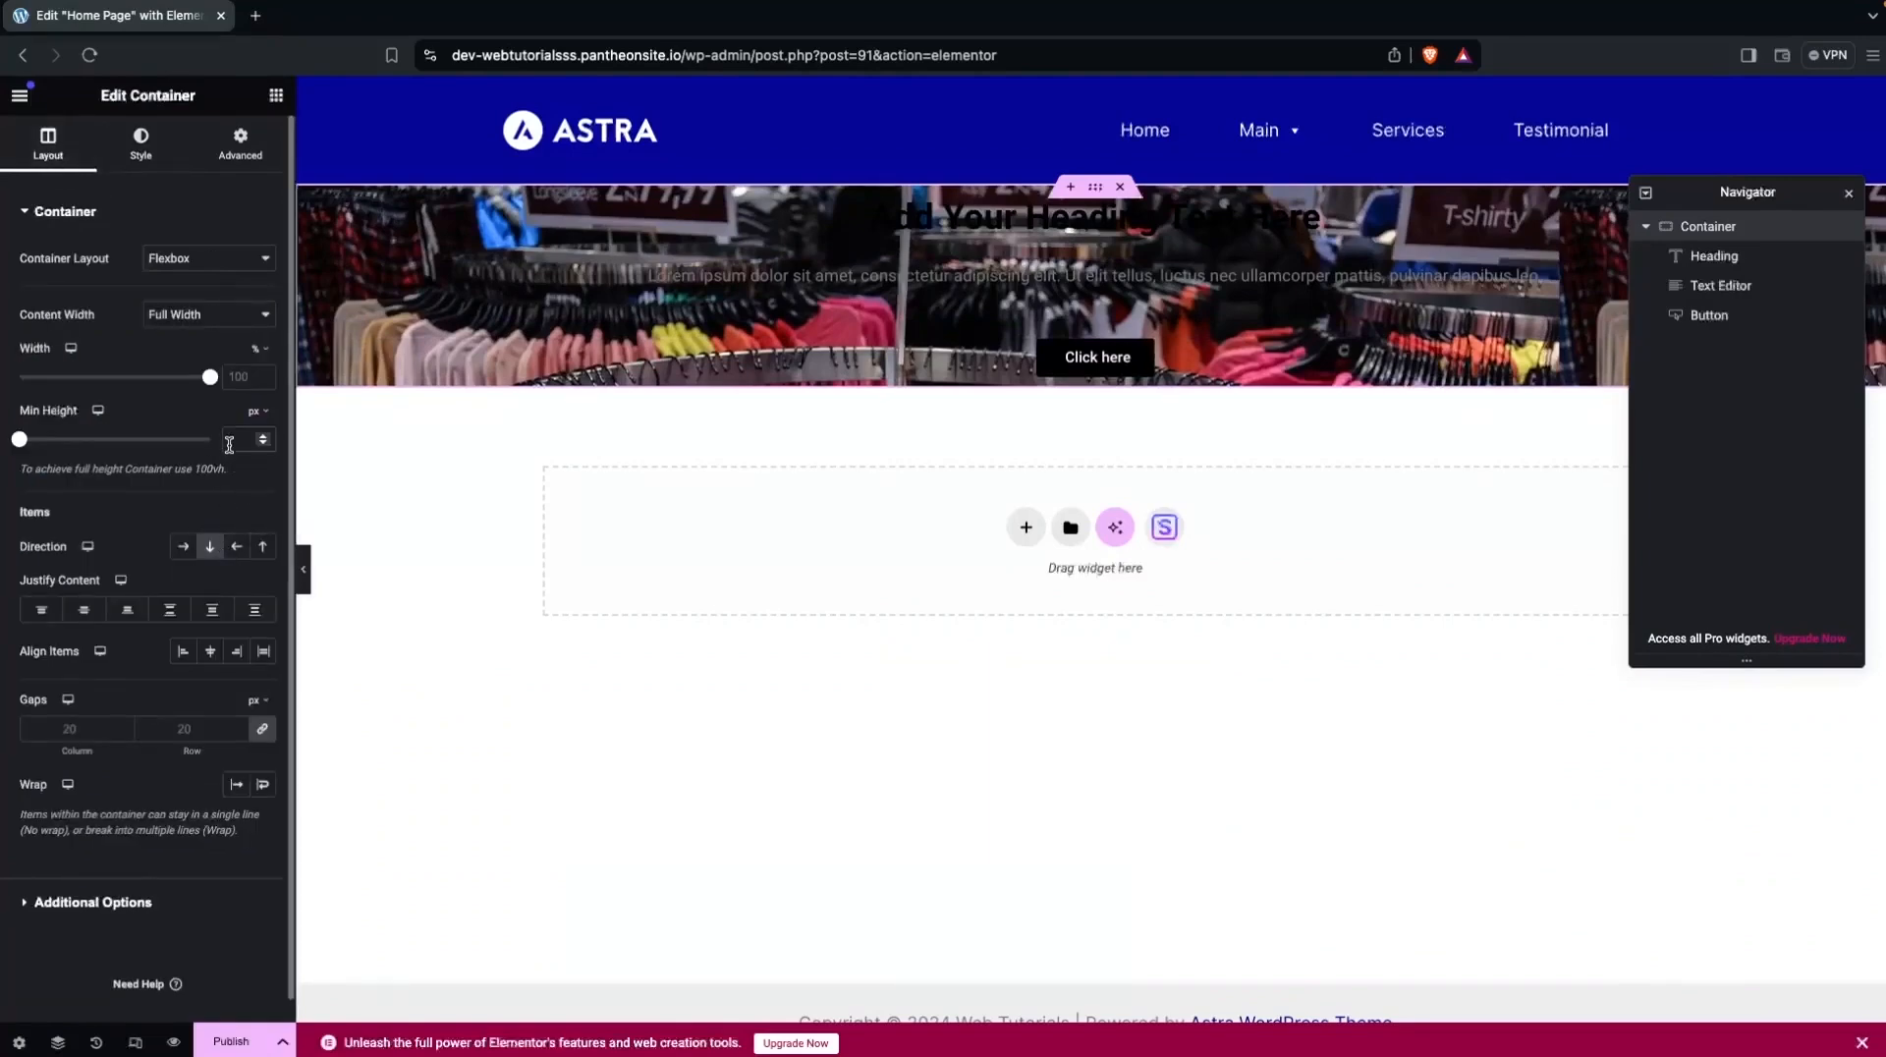
mouse_move(264, 414)
click(252, 501)
click(241, 443)
text(80)
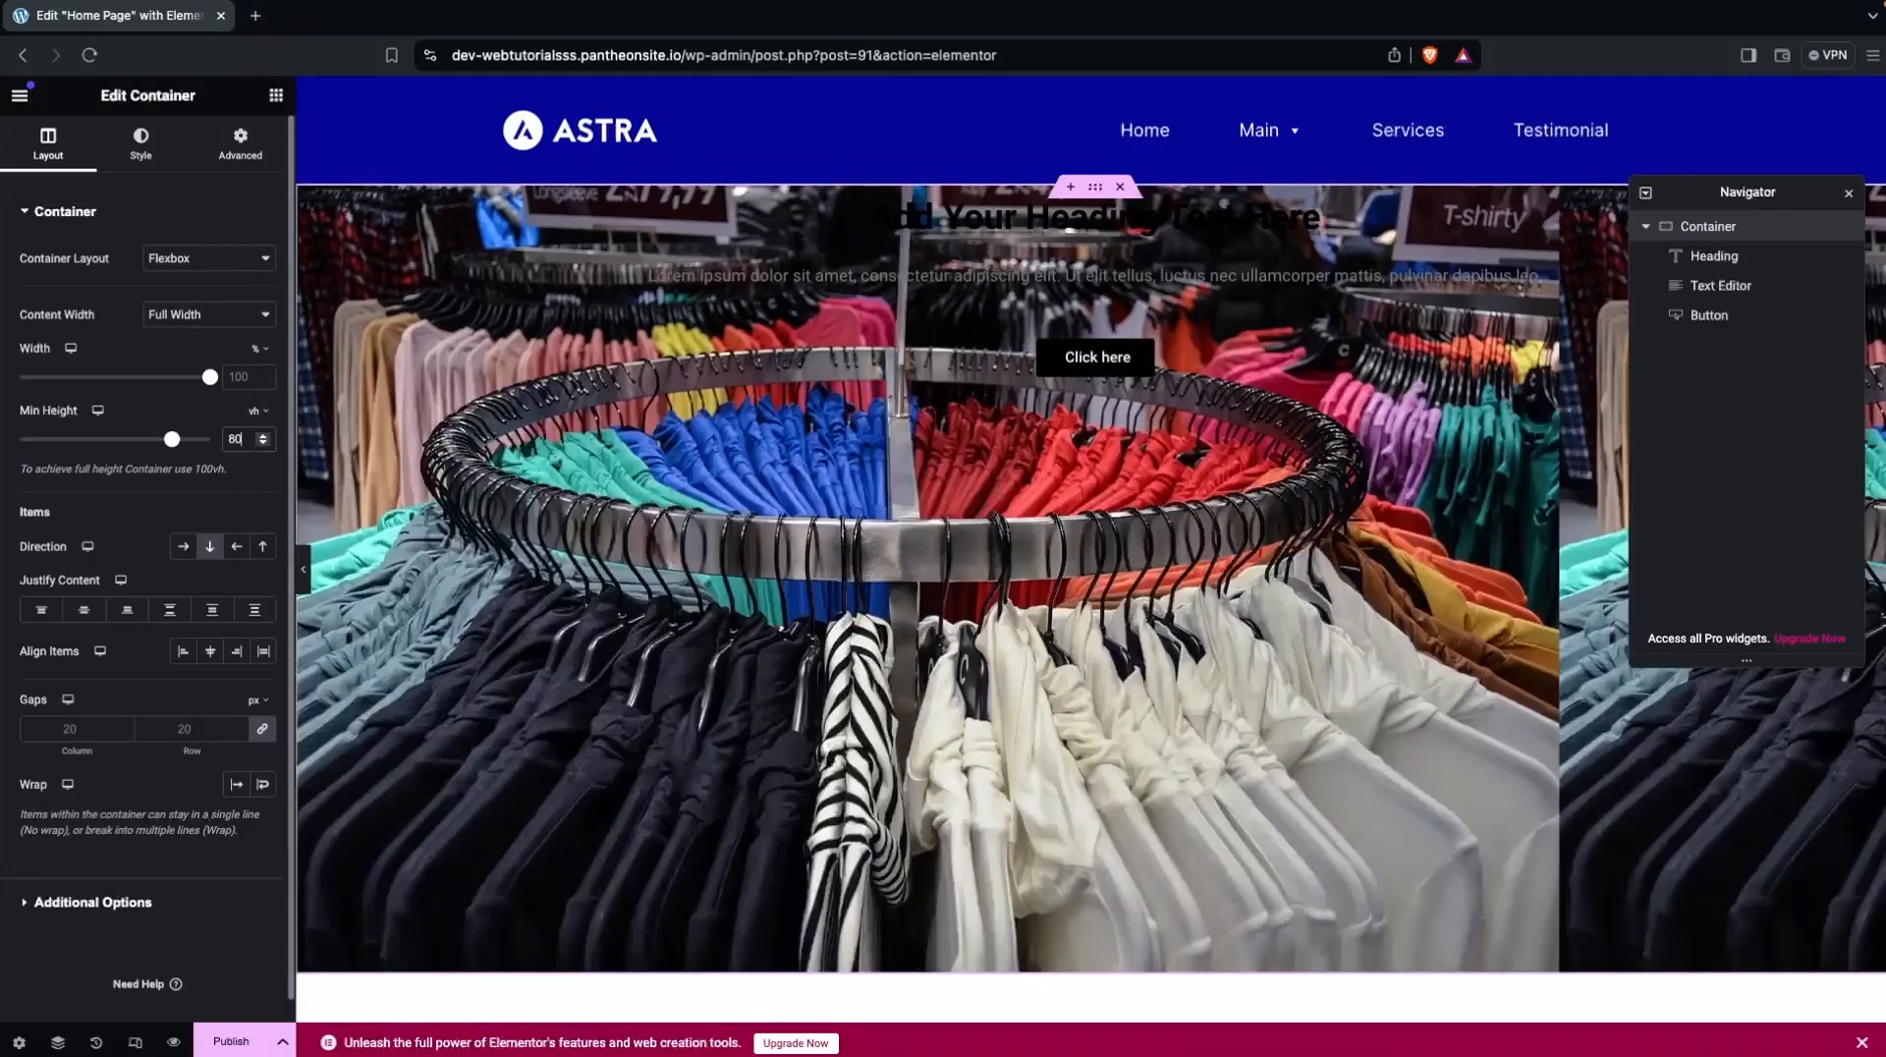
key(BackSpace)
key(BackSpace)
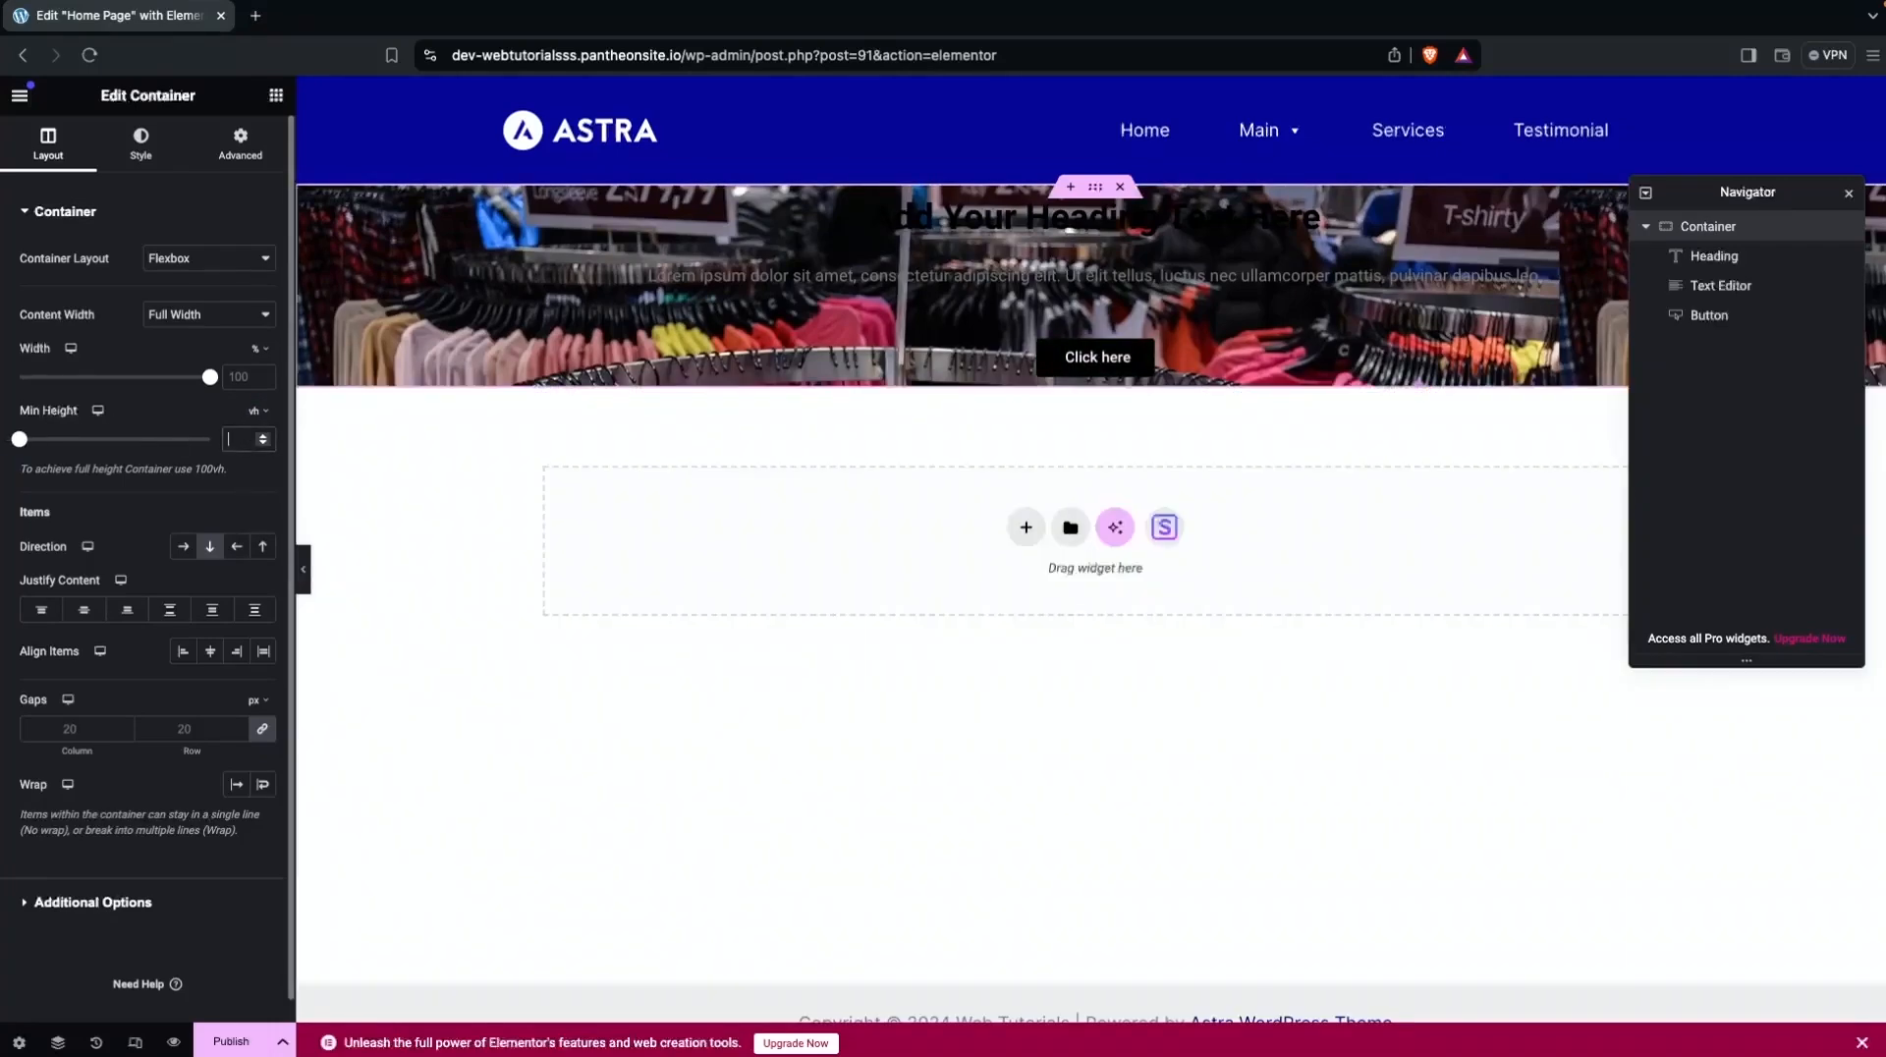
text(100)
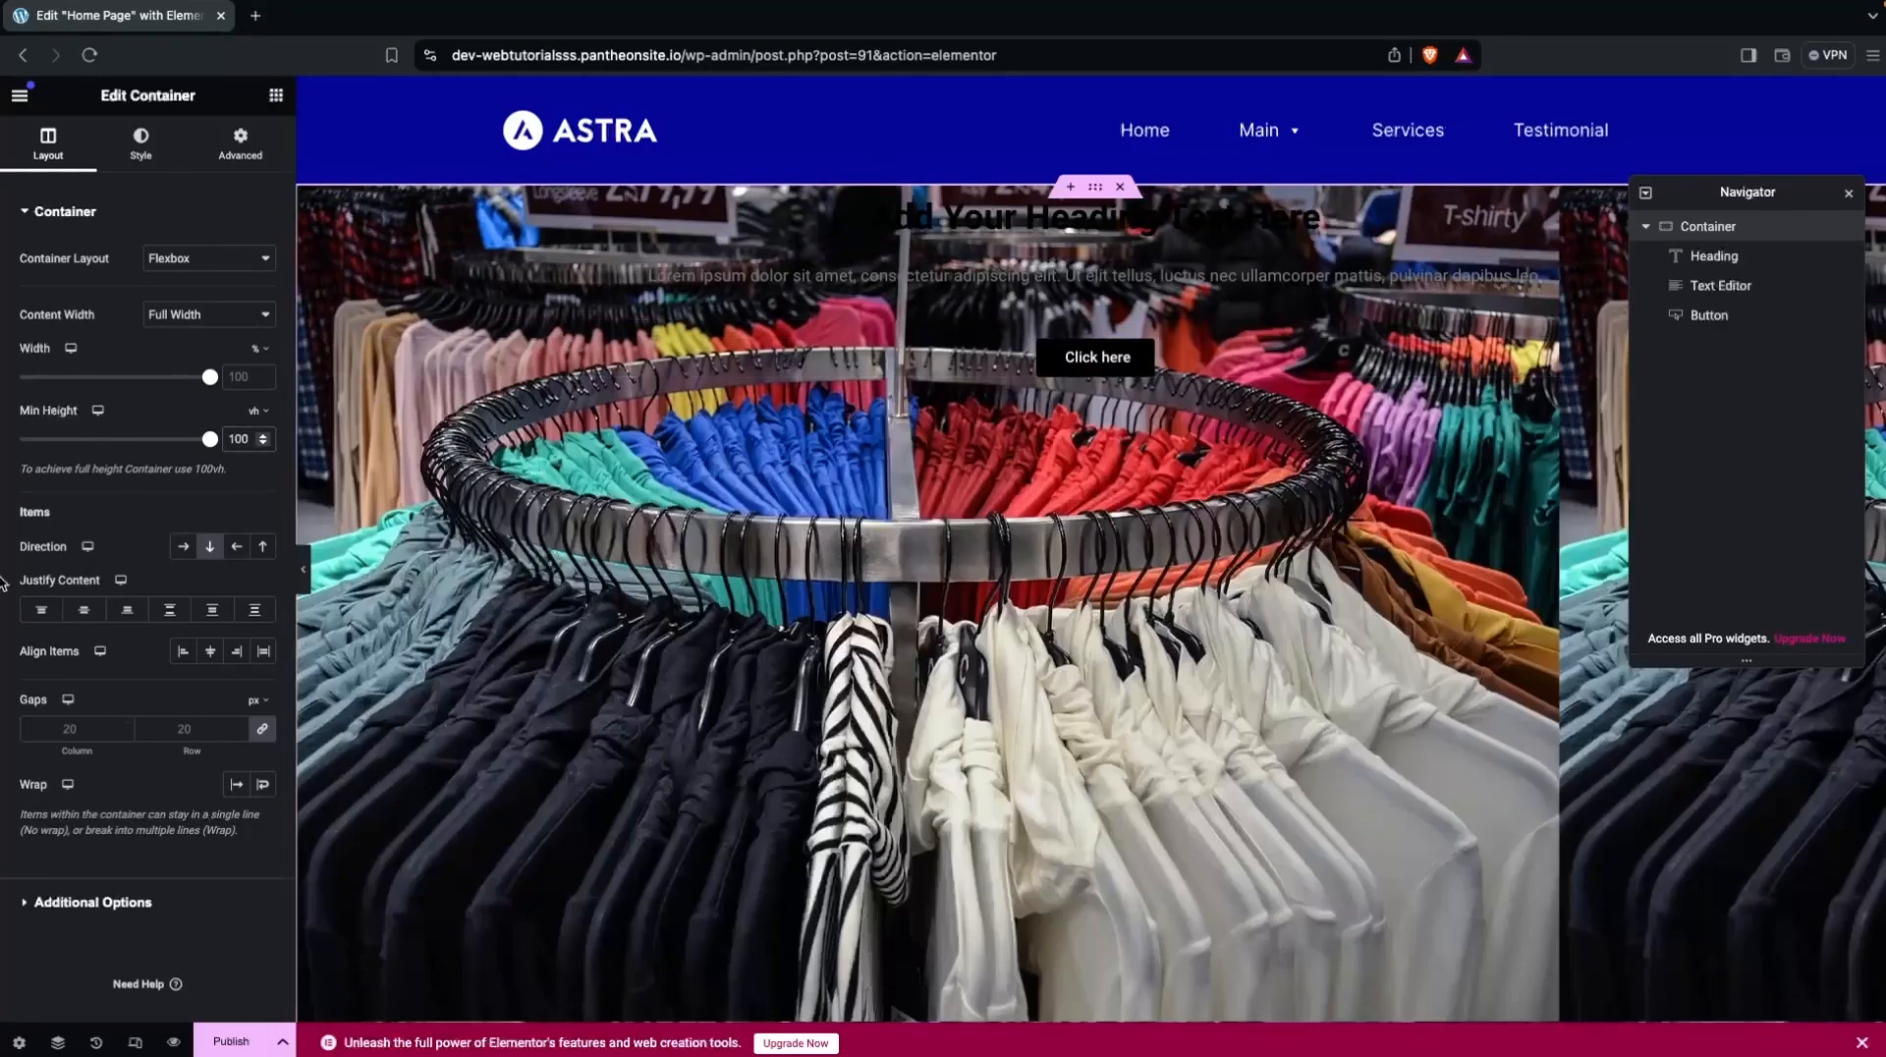
click(85, 613)
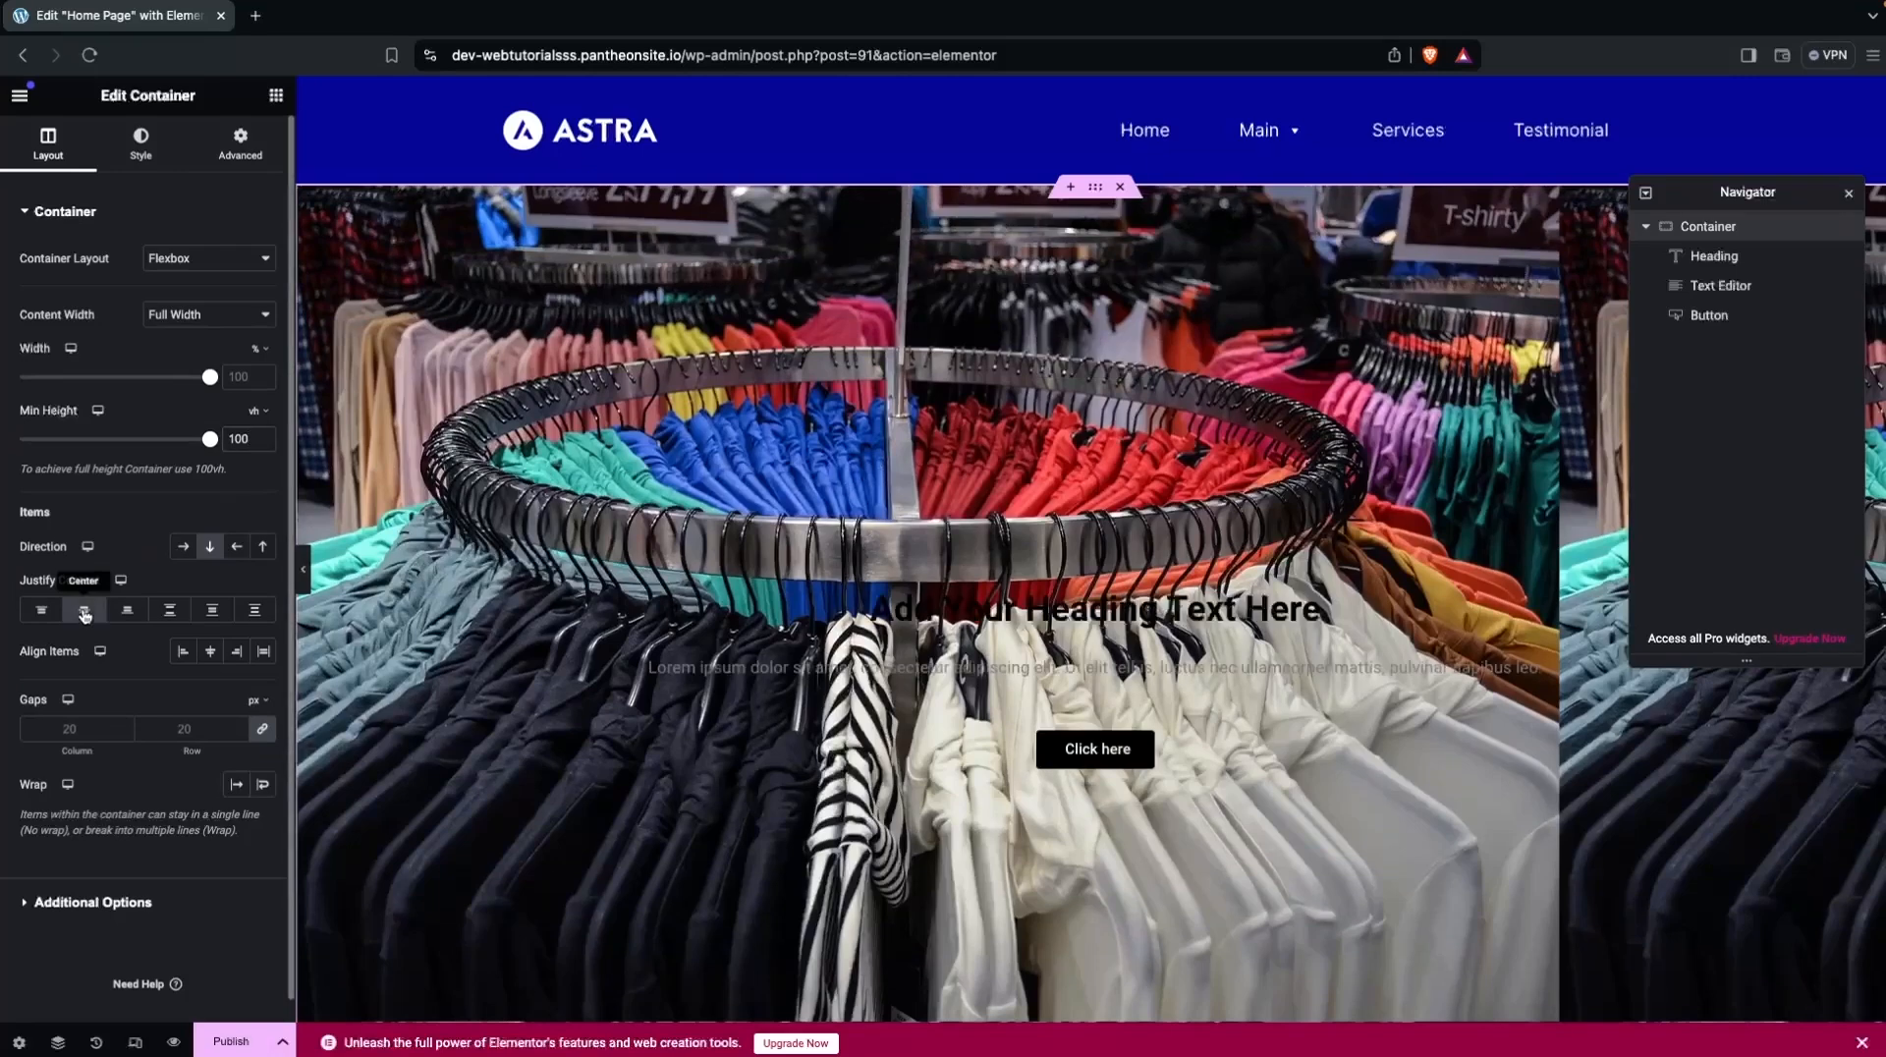
Set the container's background image position to Center Center and its display size to Cover.
click(141, 144)
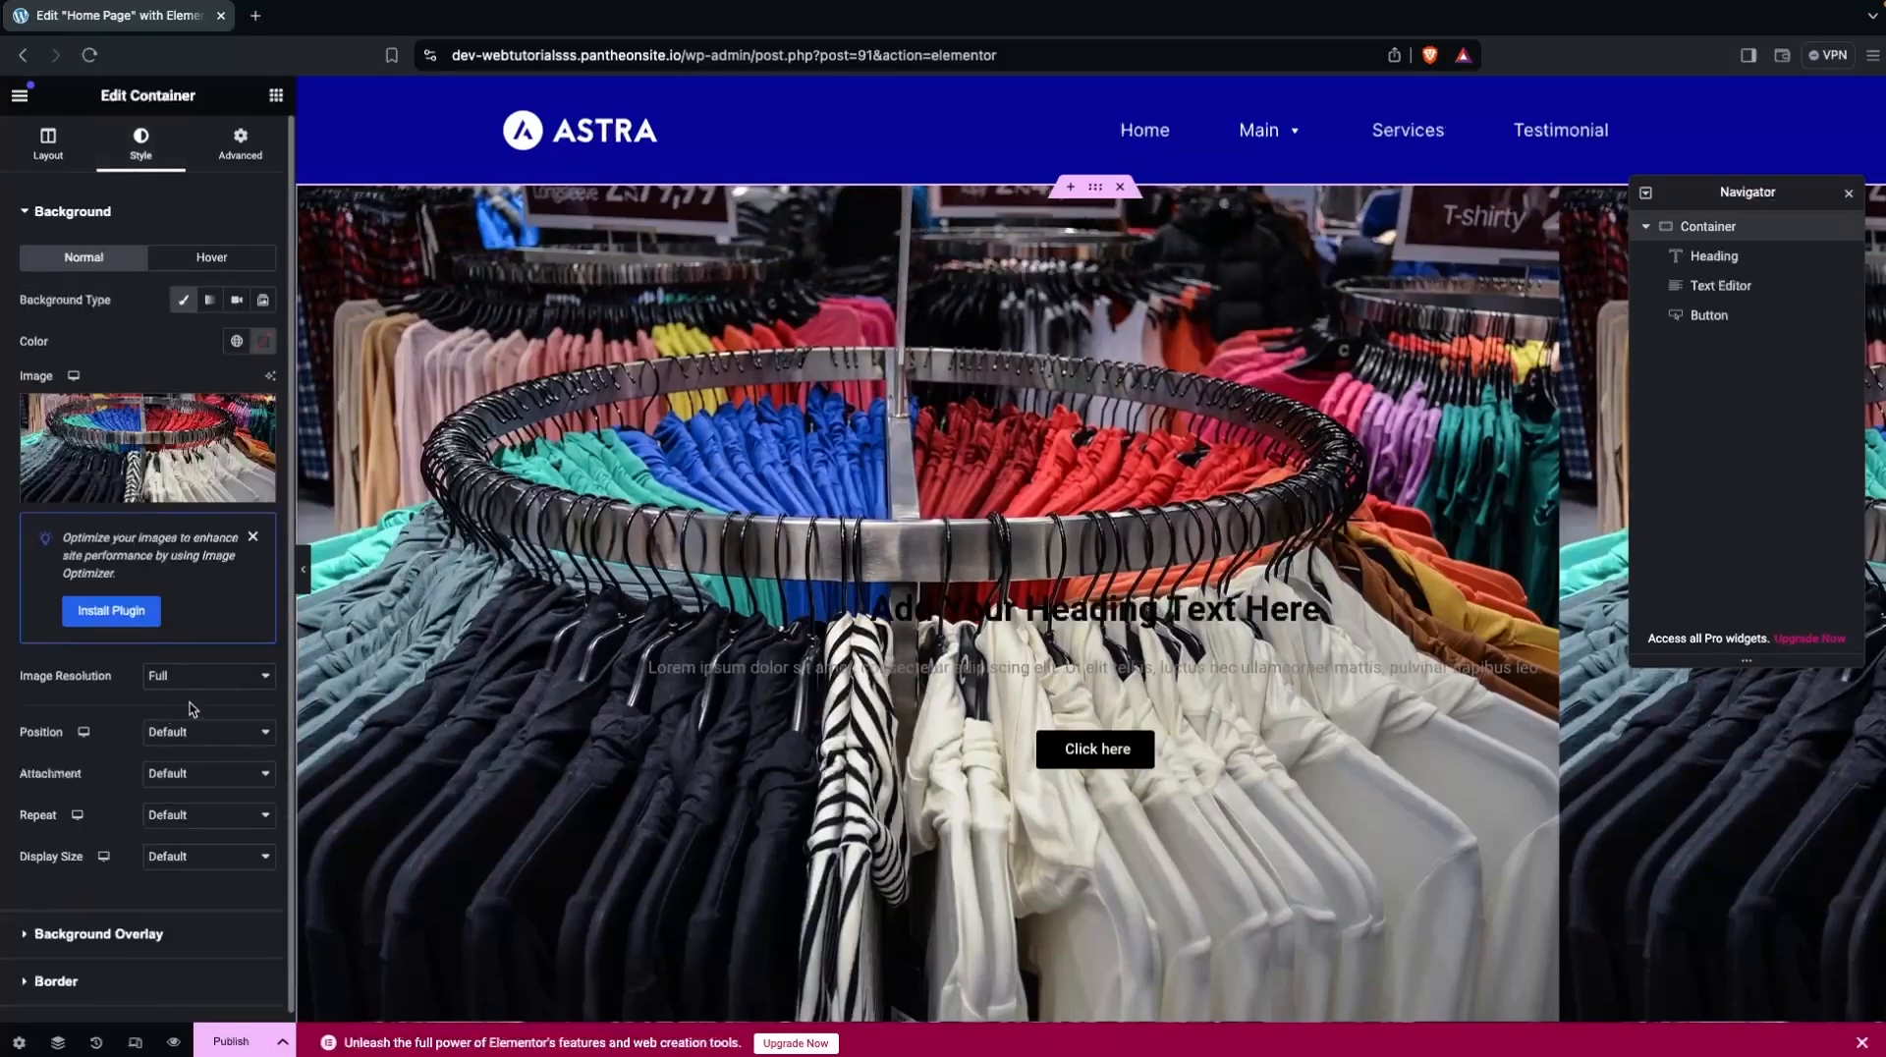
click(198, 735)
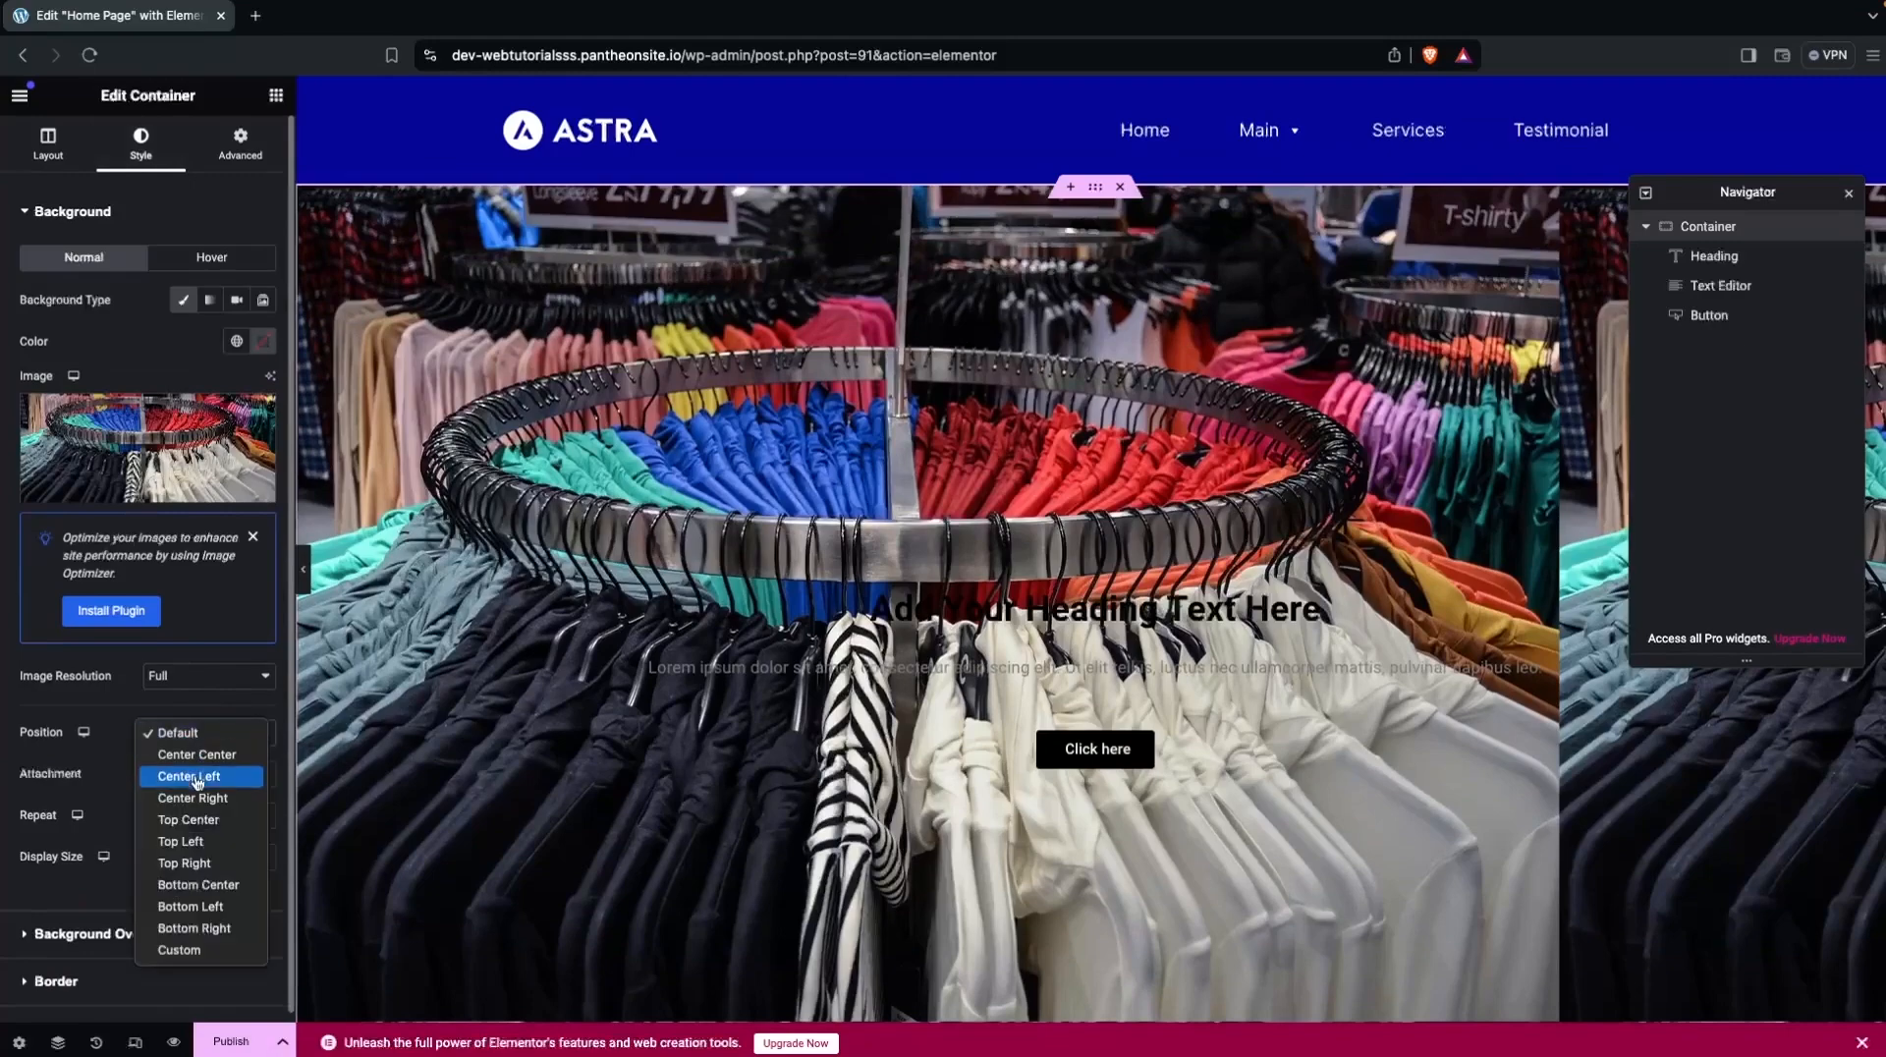
click(199, 762)
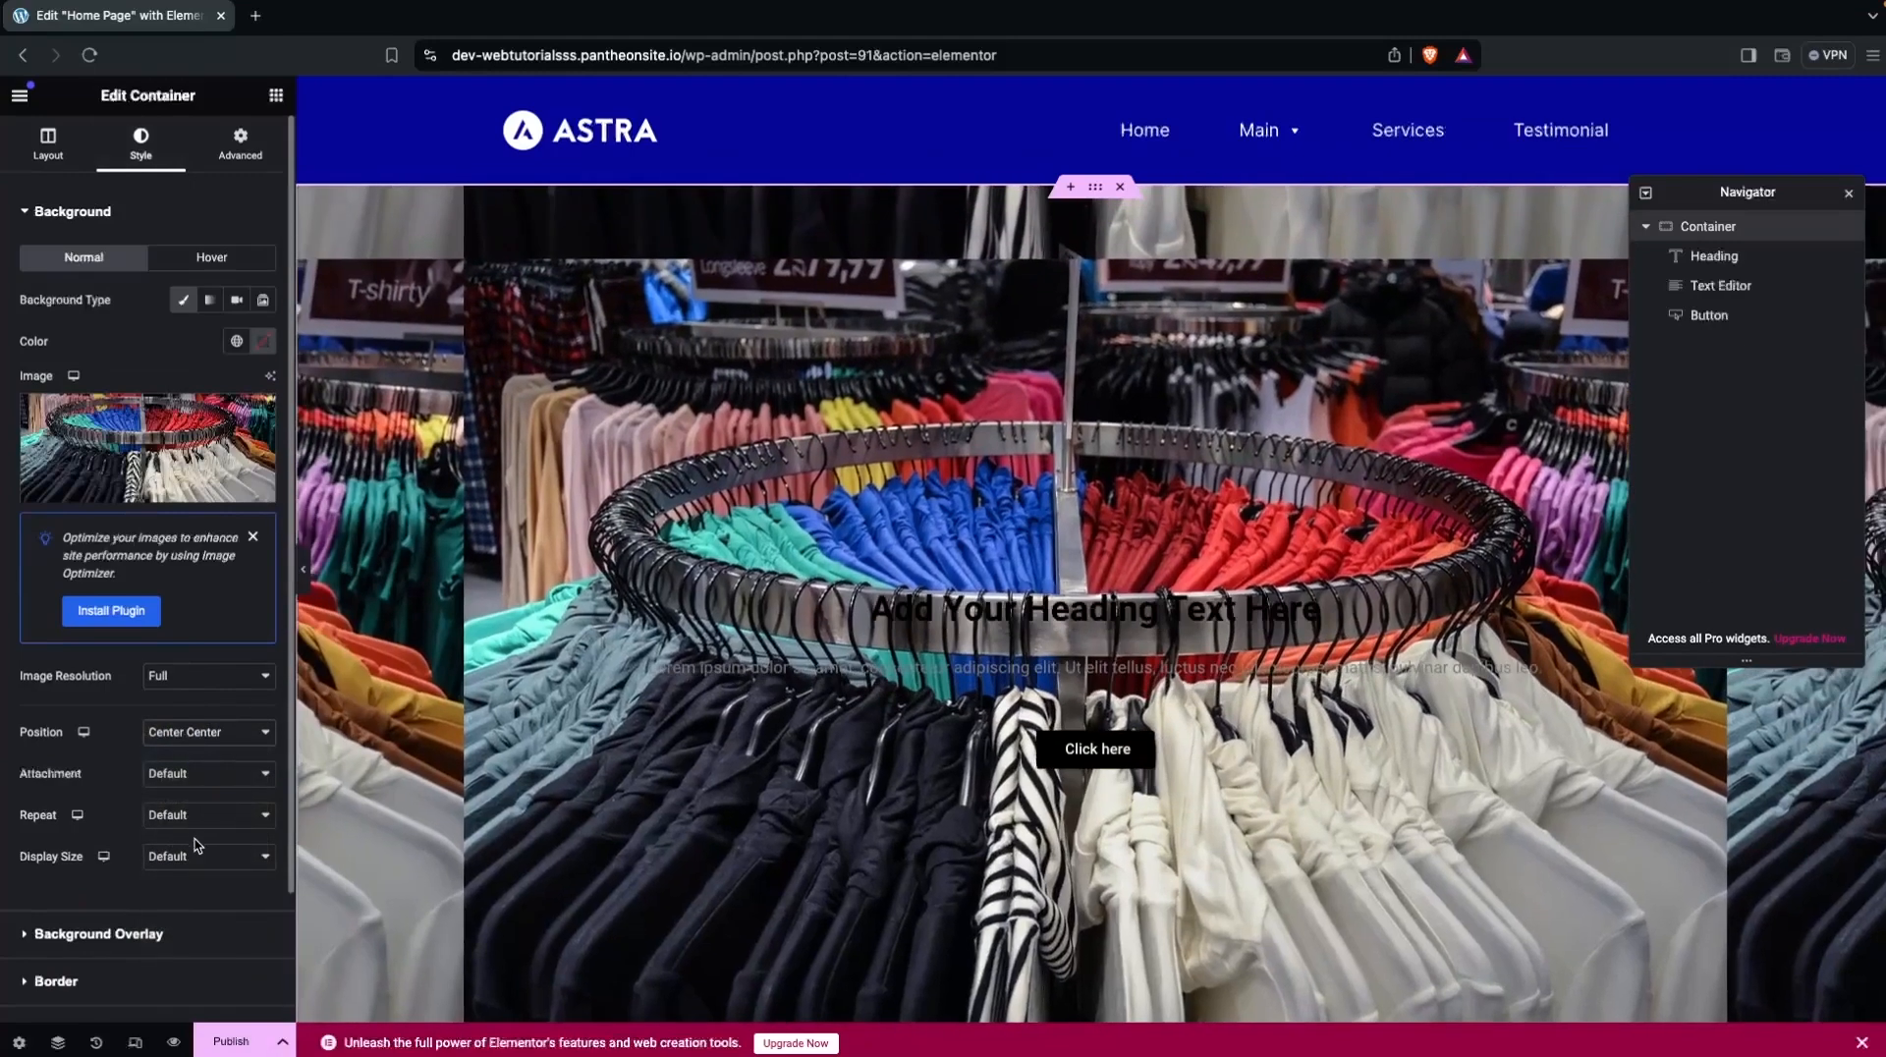
click(184, 866)
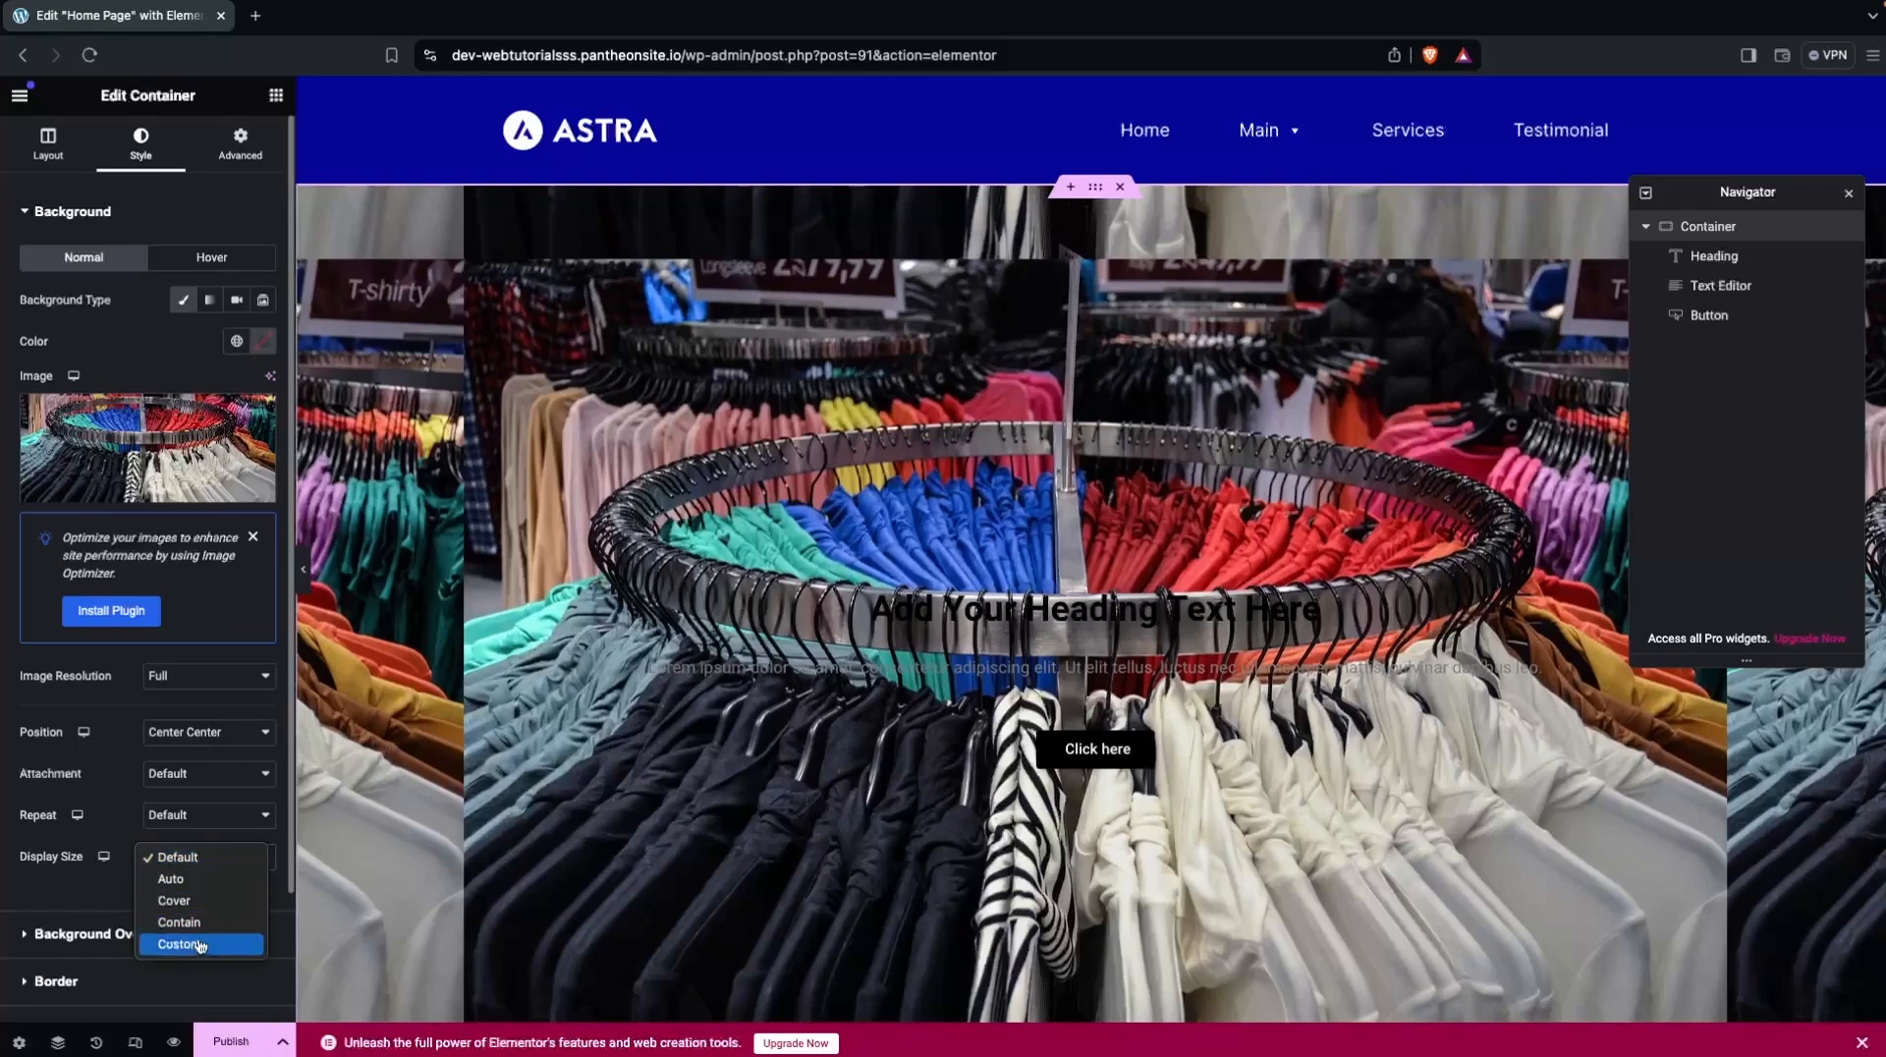
click(201, 902)
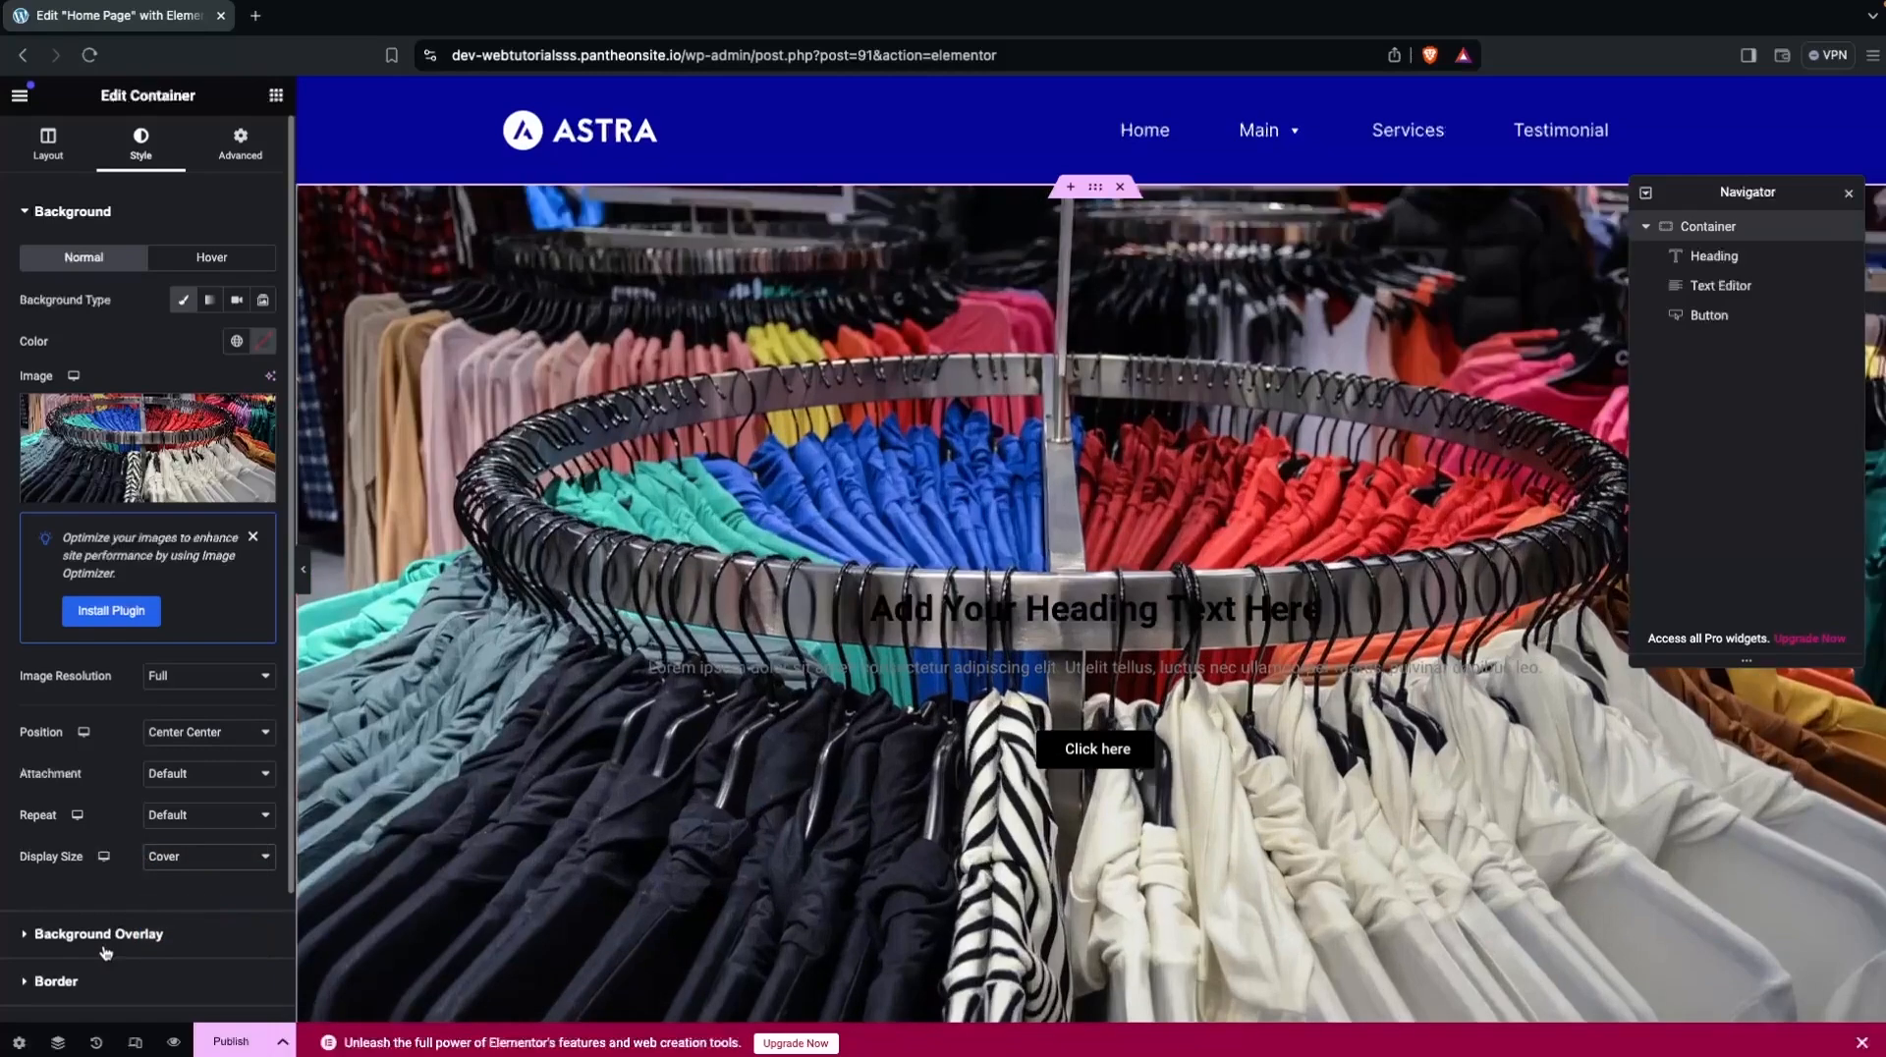
Add a classic background overlay in color #000000 to the container.
click(126, 934)
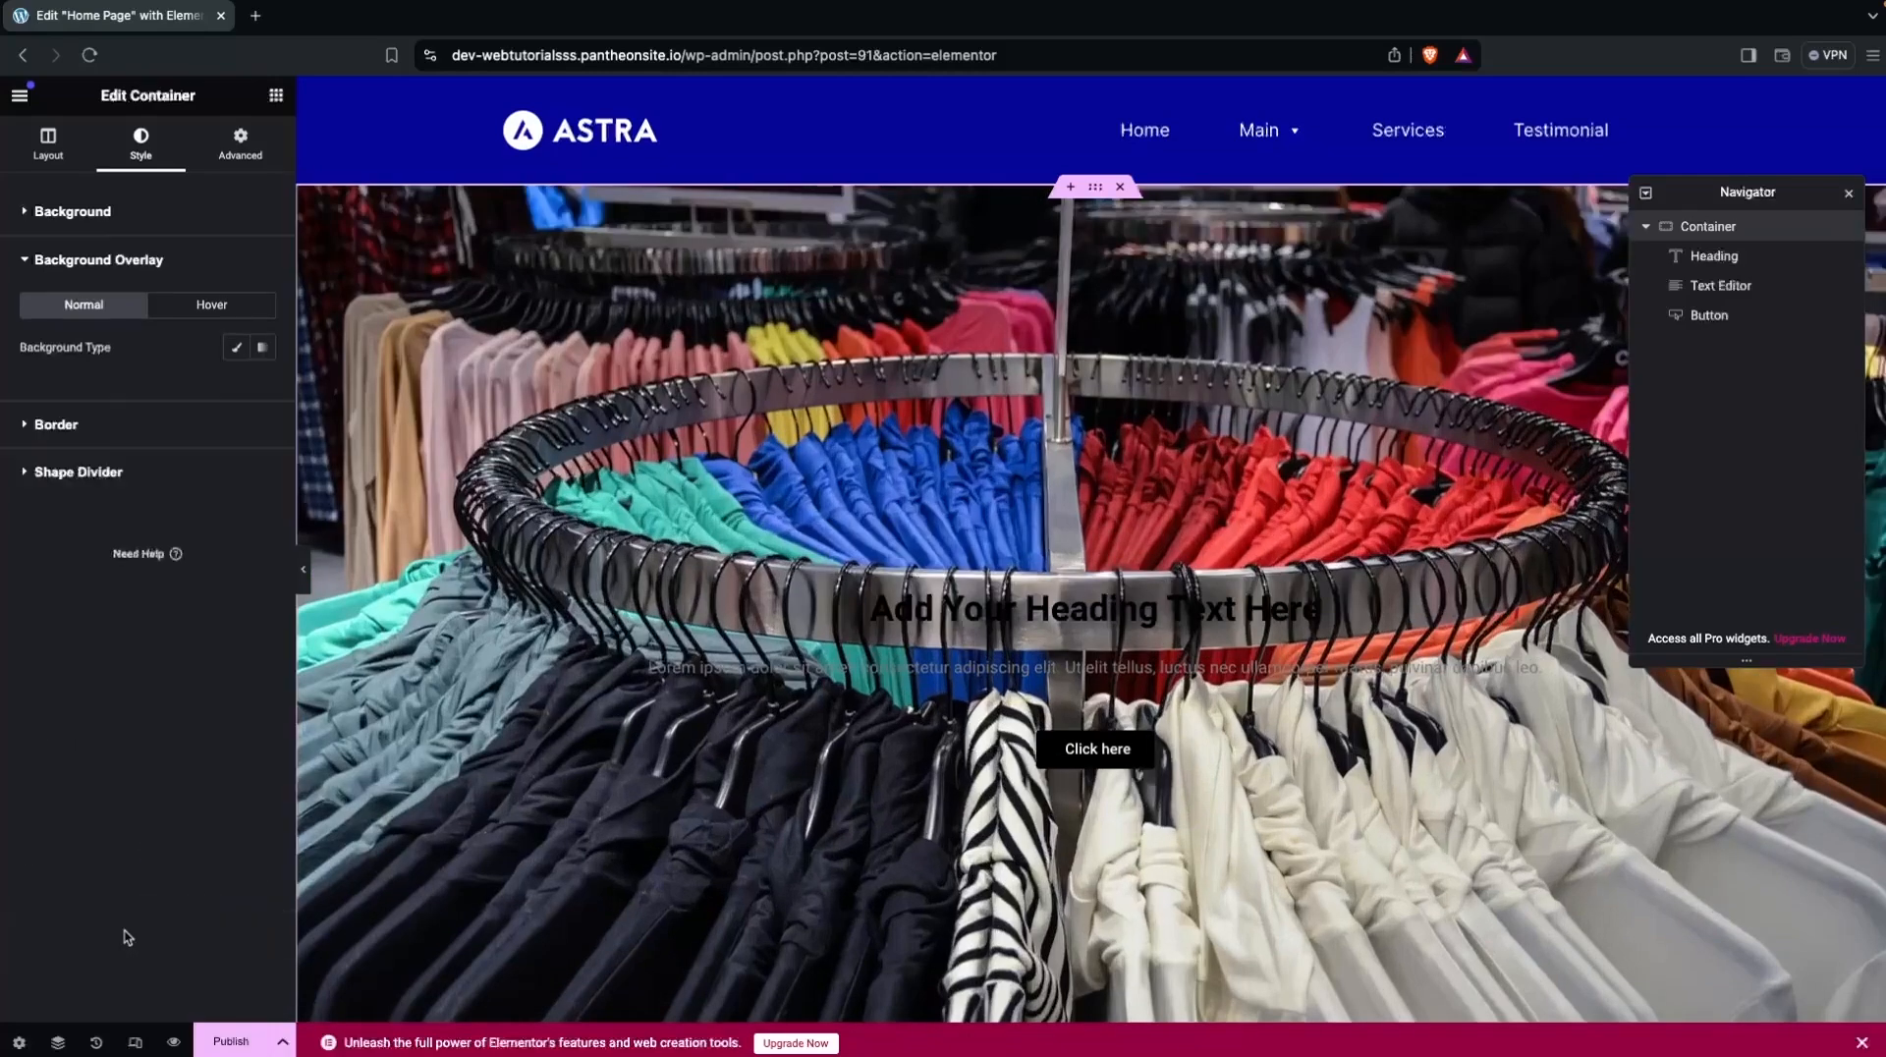
click(237, 348)
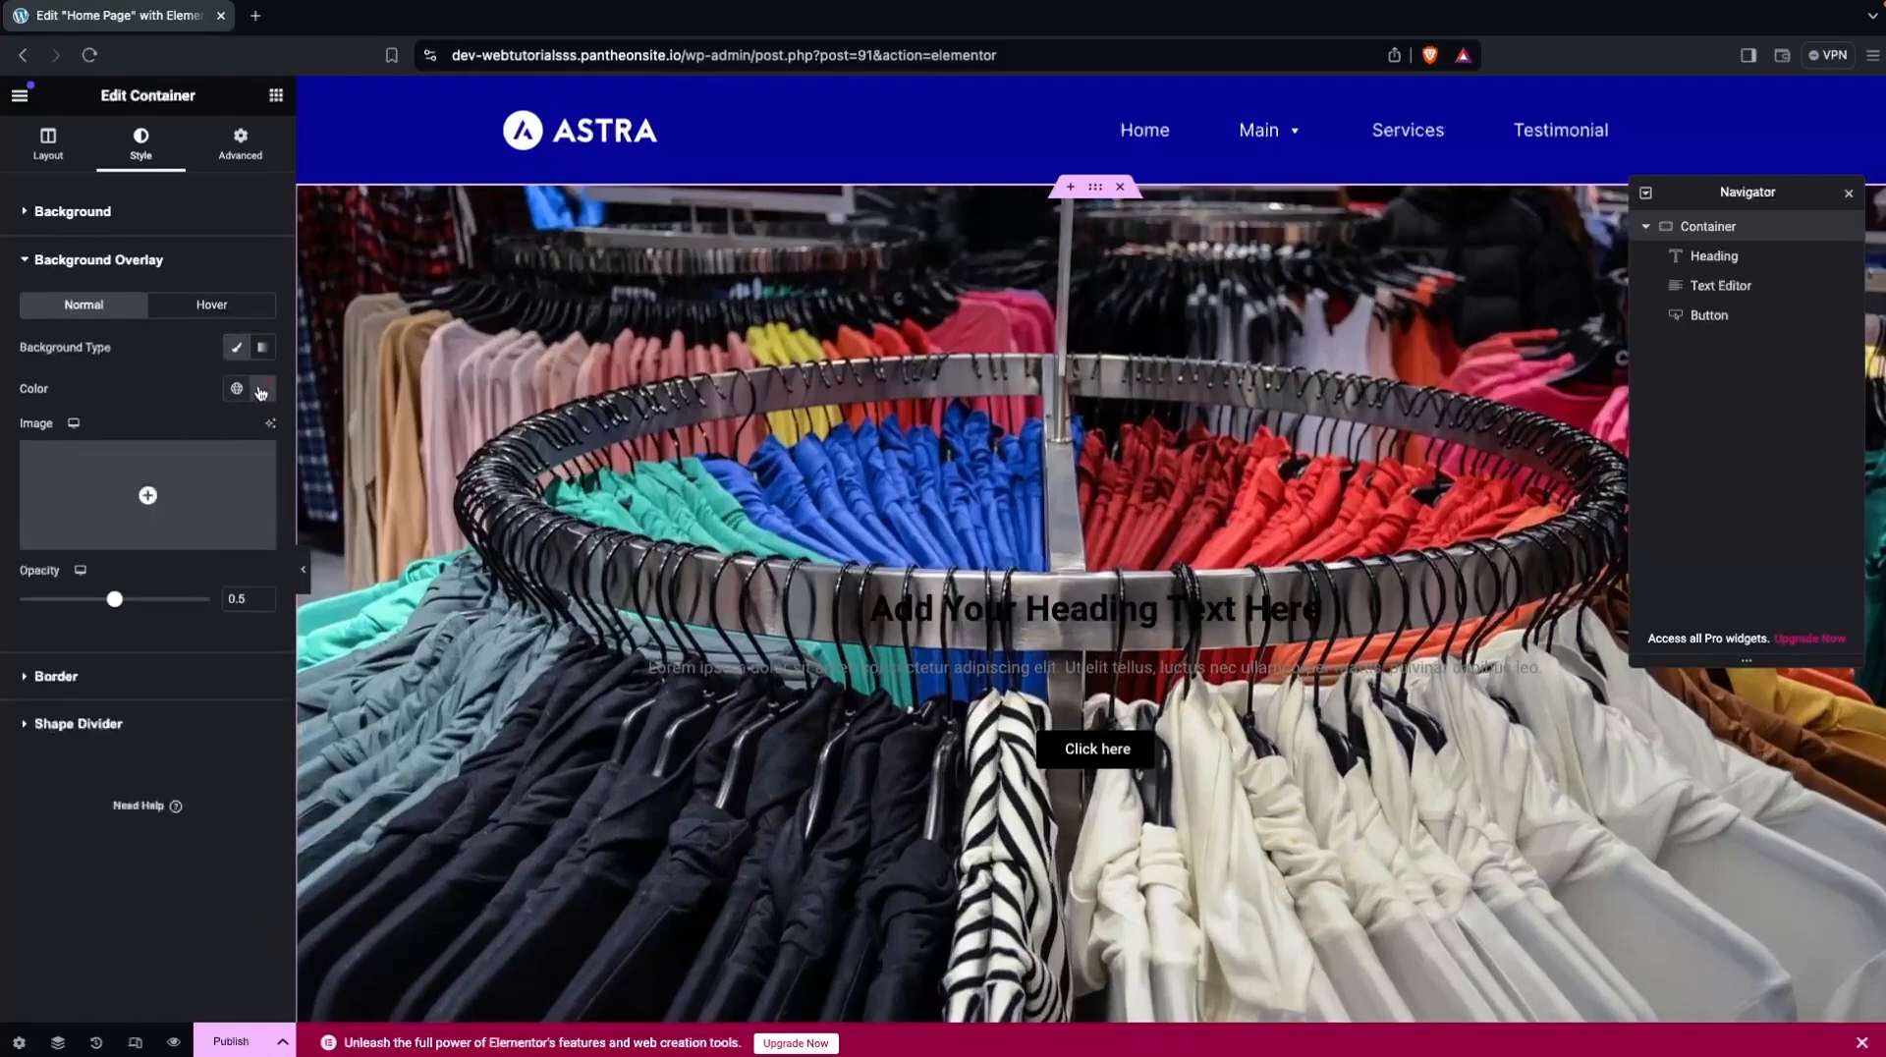
click(263, 393)
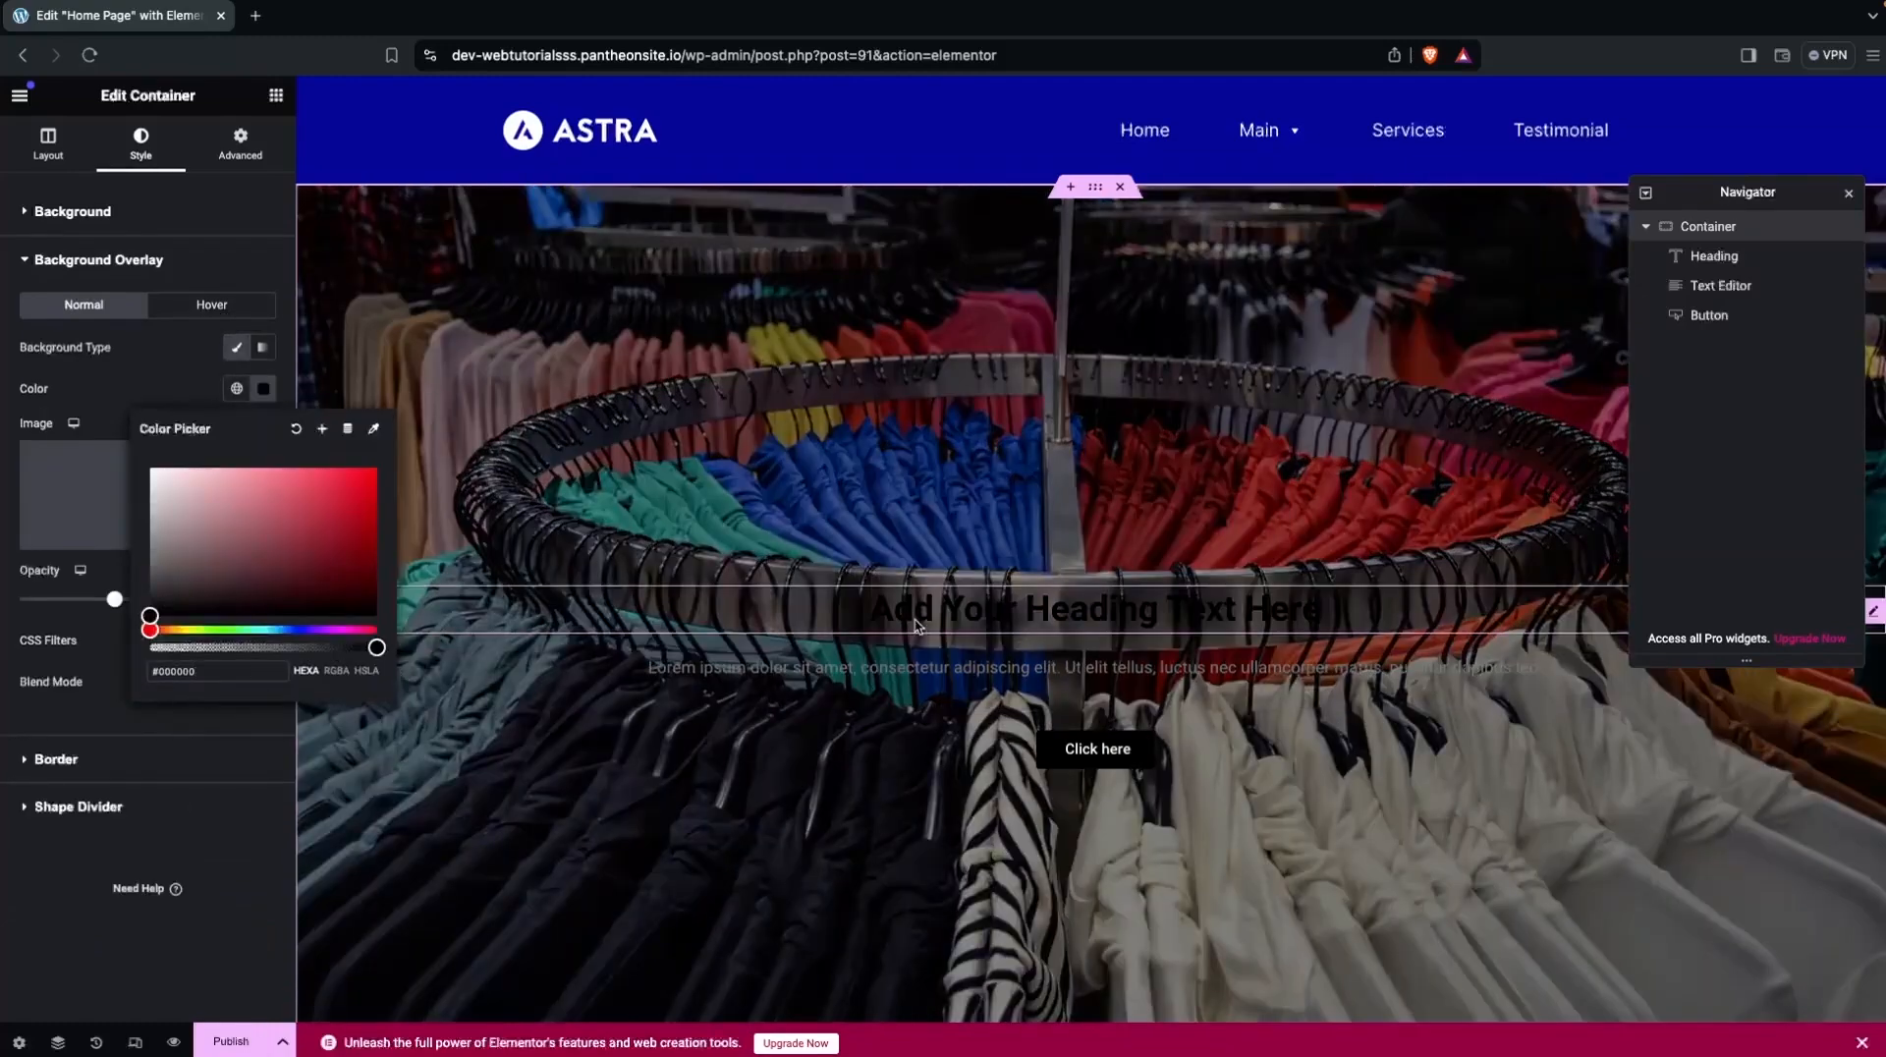
Set the heading's text color to #FFFFFF and the lorem ipsum paragraph's text color to #E3E2E2.
click(915, 619)
click(262, 300)
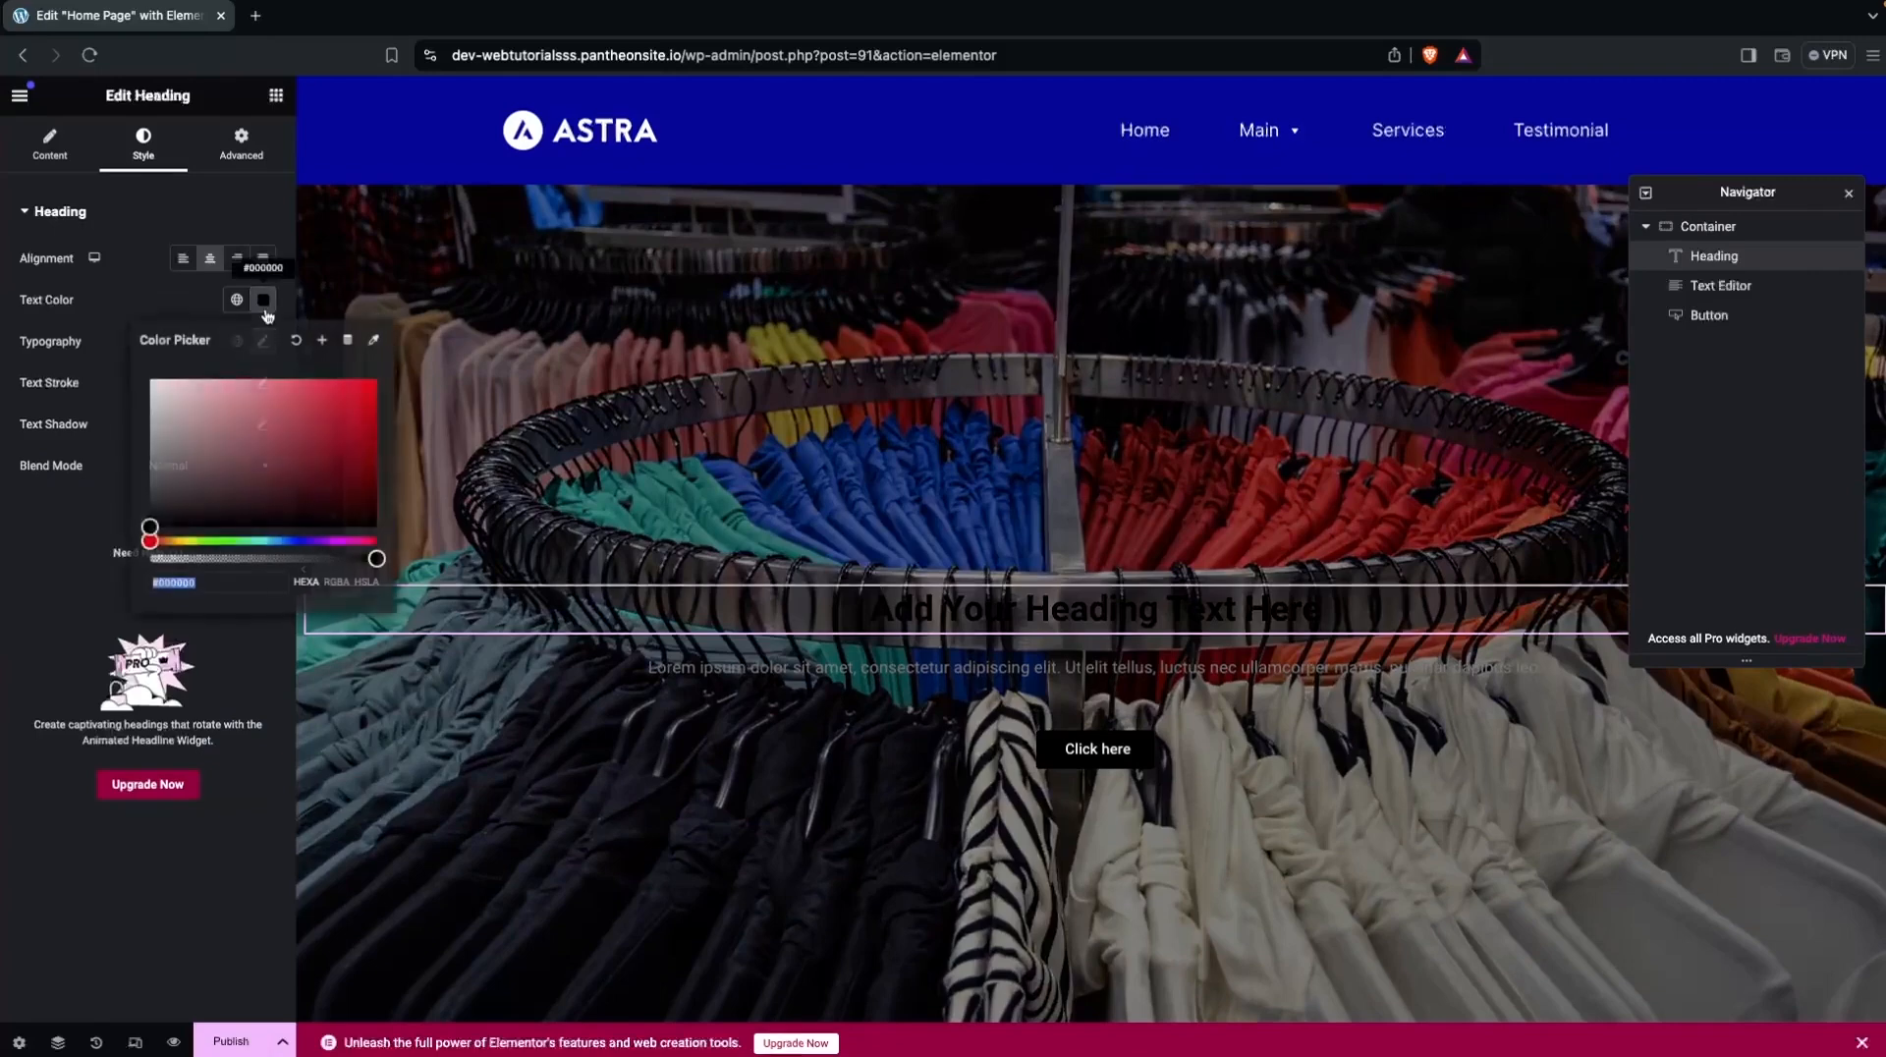
drag(173, 437, 151, 381)
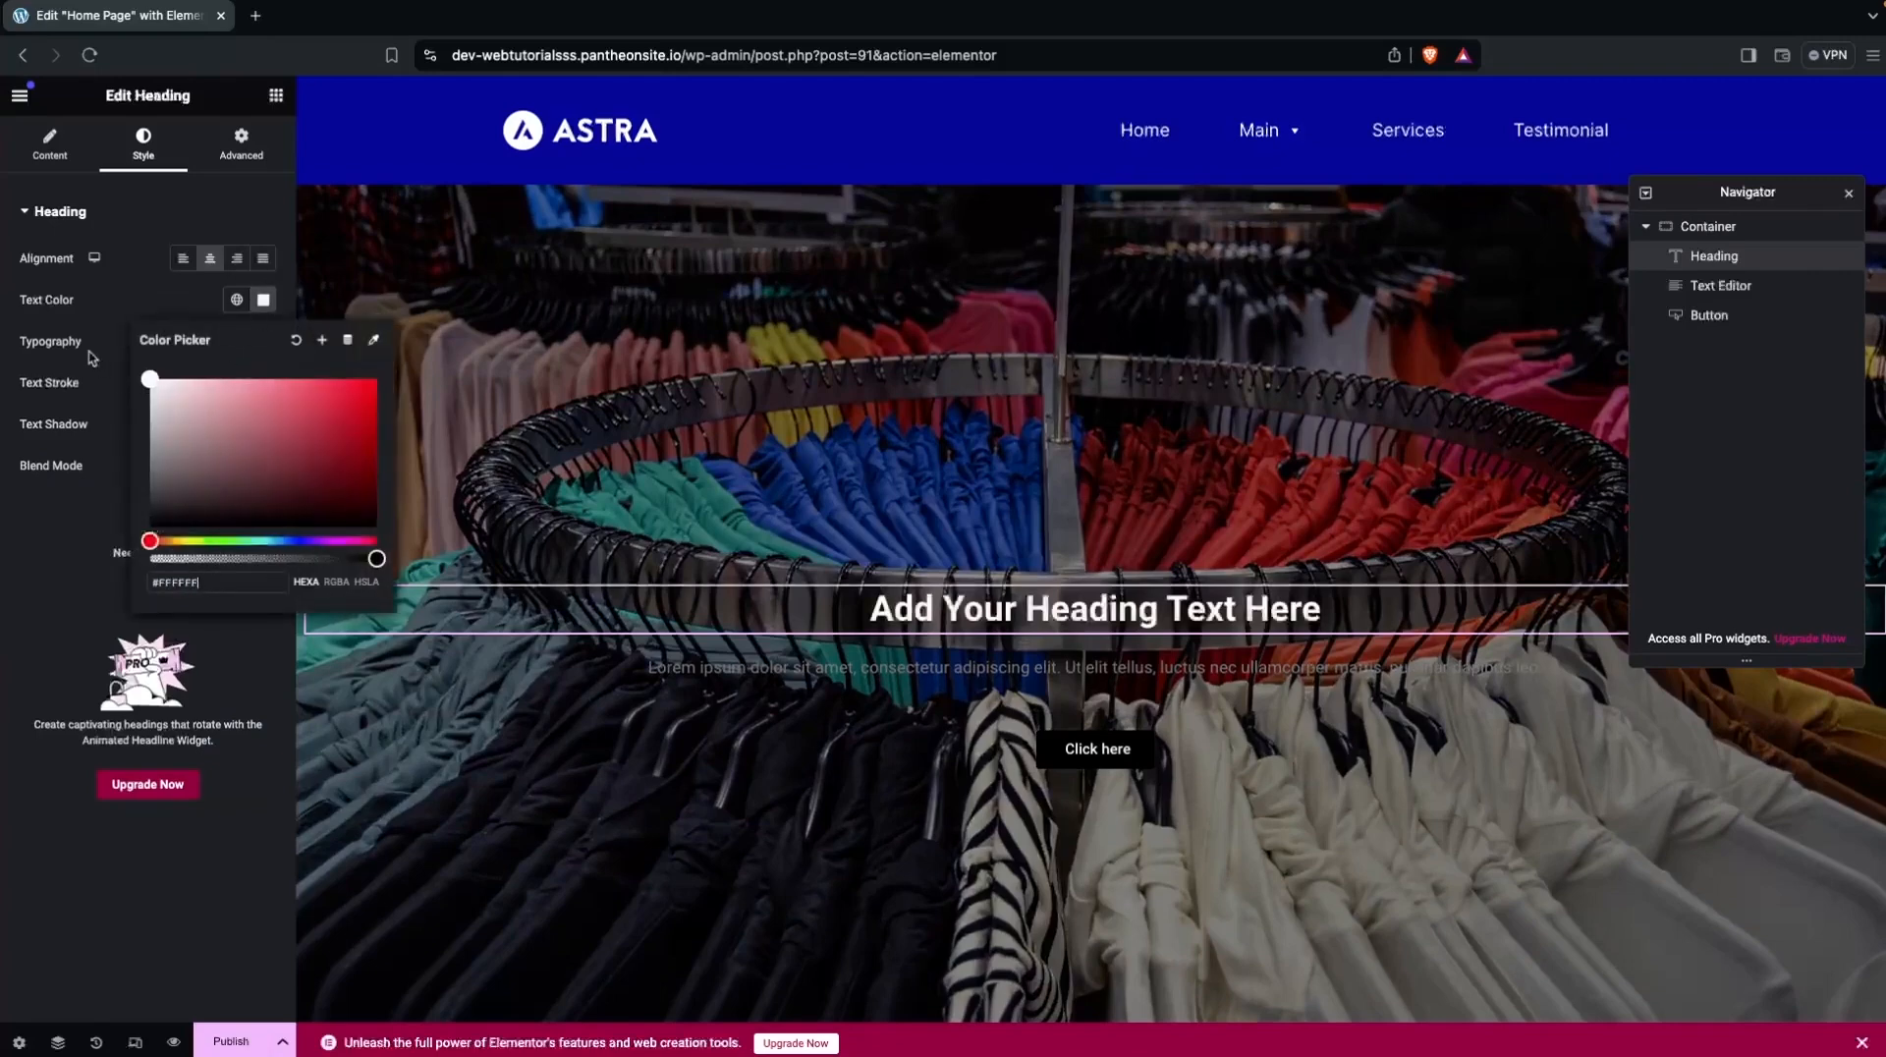
click(685, 668)
click(263, 300)
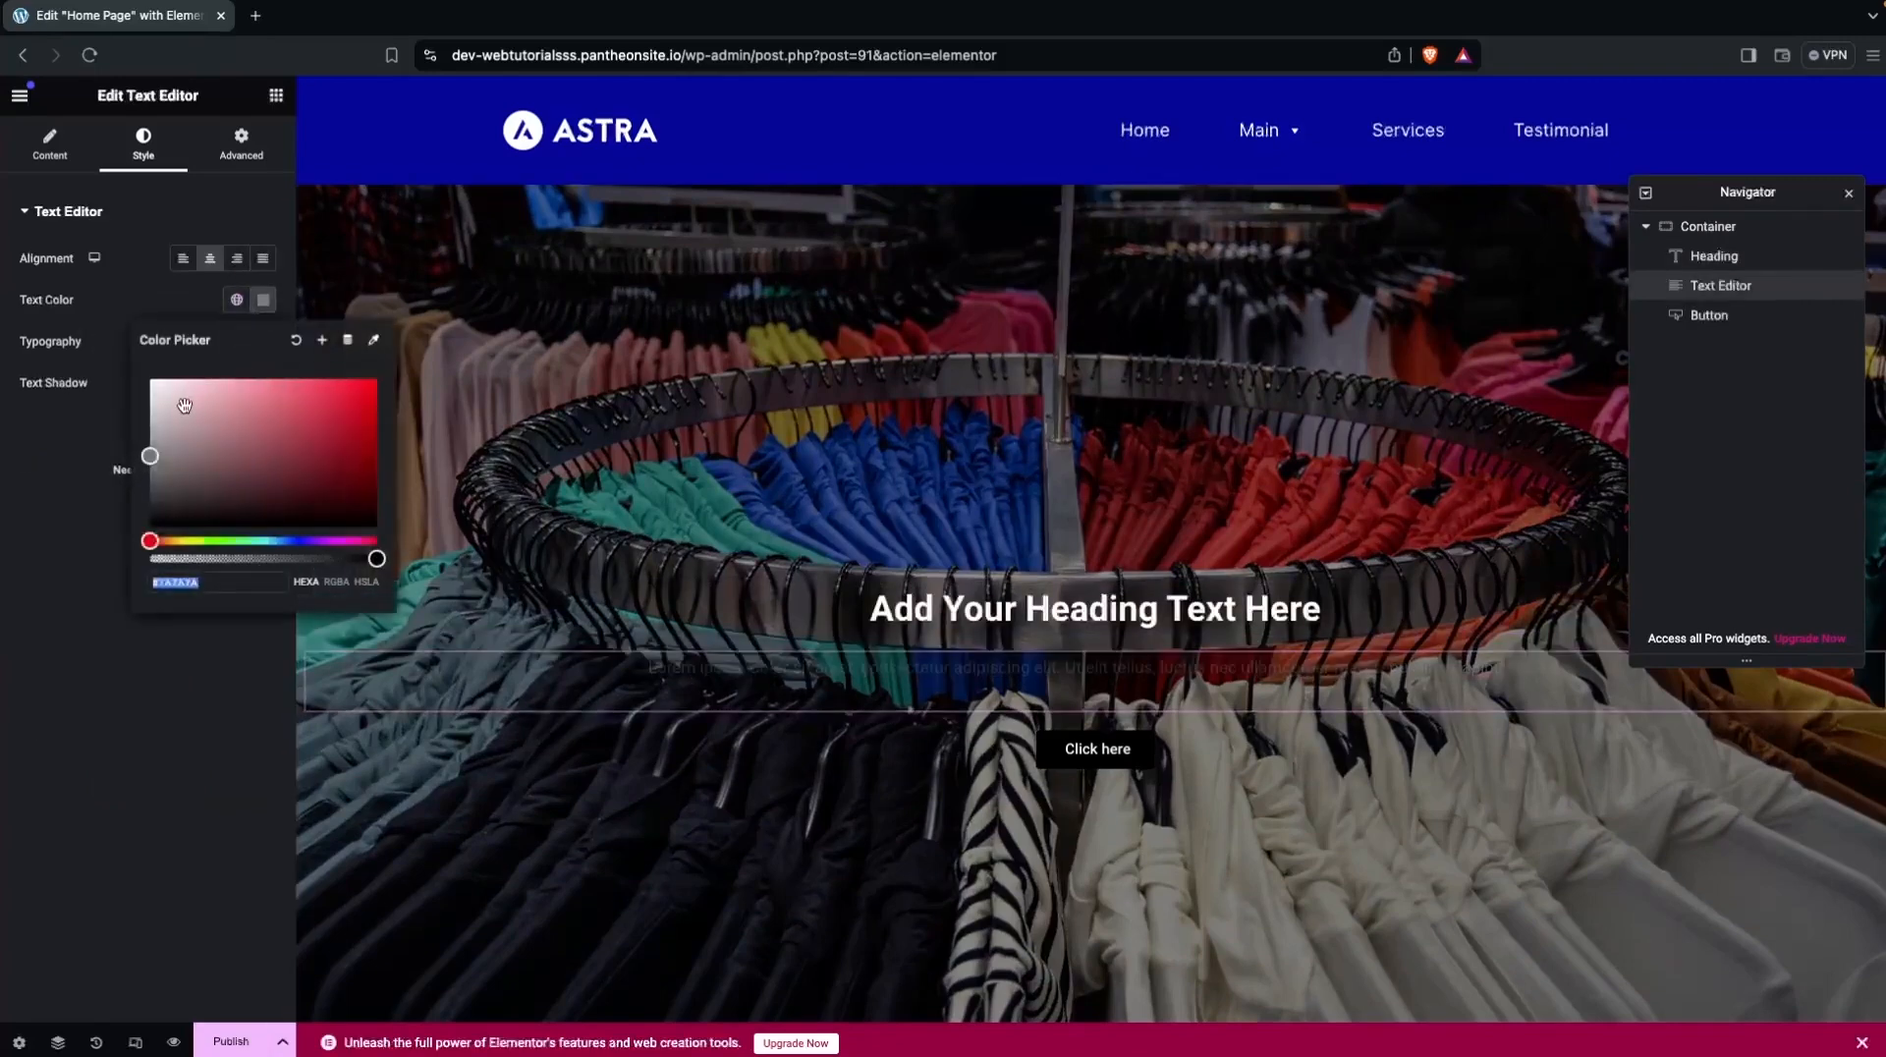
drag(176, 403, 142, 398)
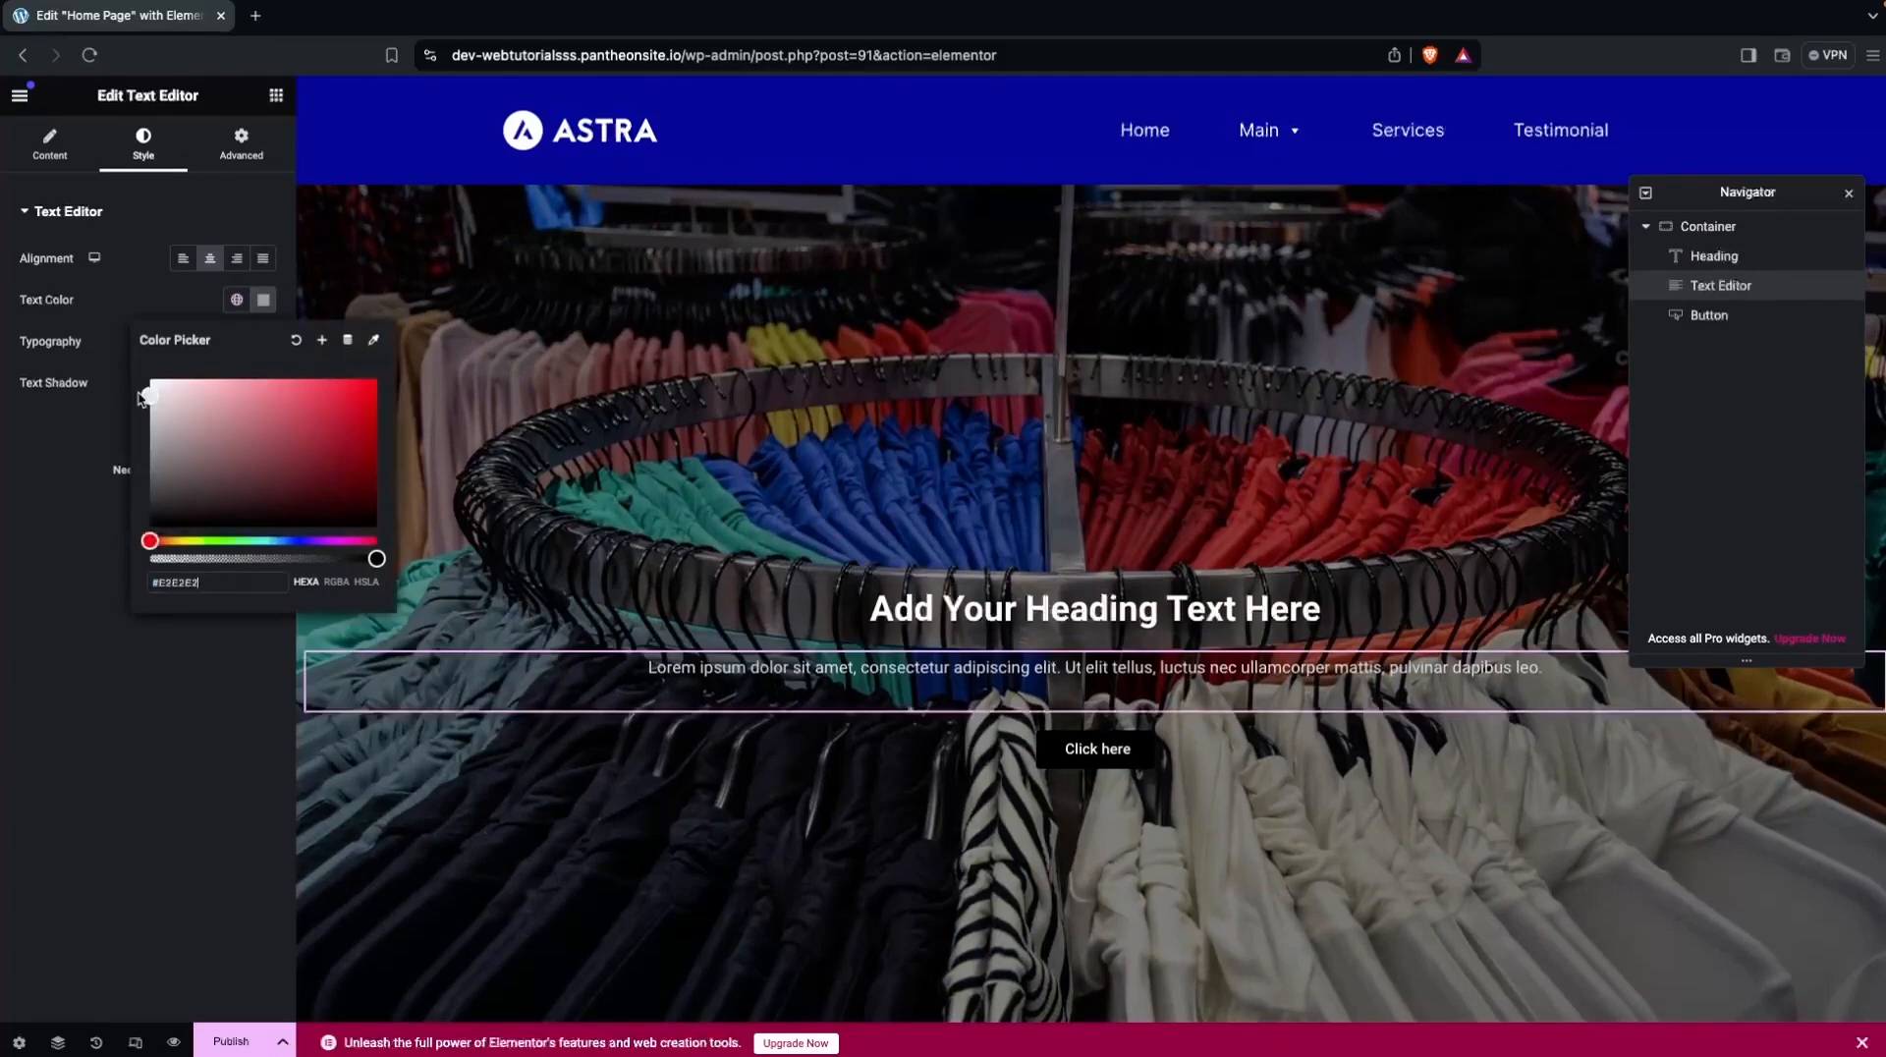
Give the "Click here" button a #FFFFFF background and #000000 text color.
click(1046, 749)
click(263, 507)
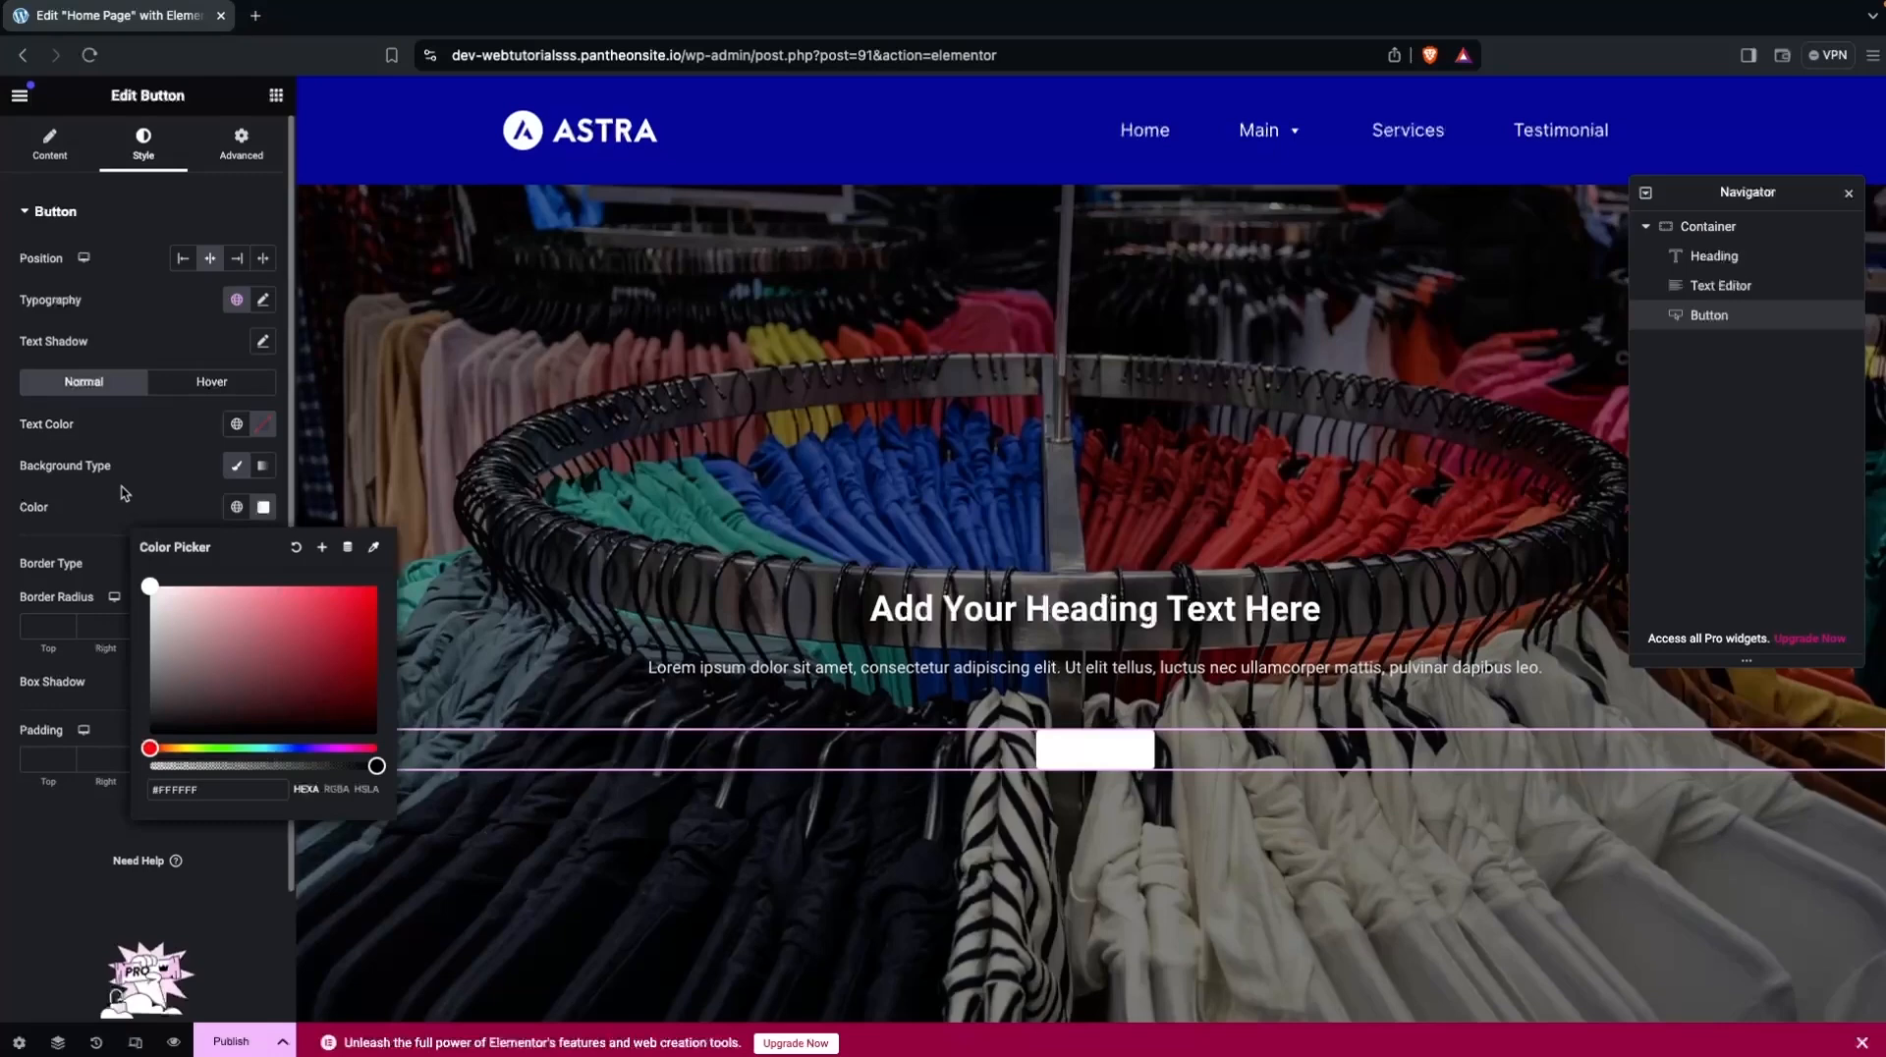
click(265, 424)
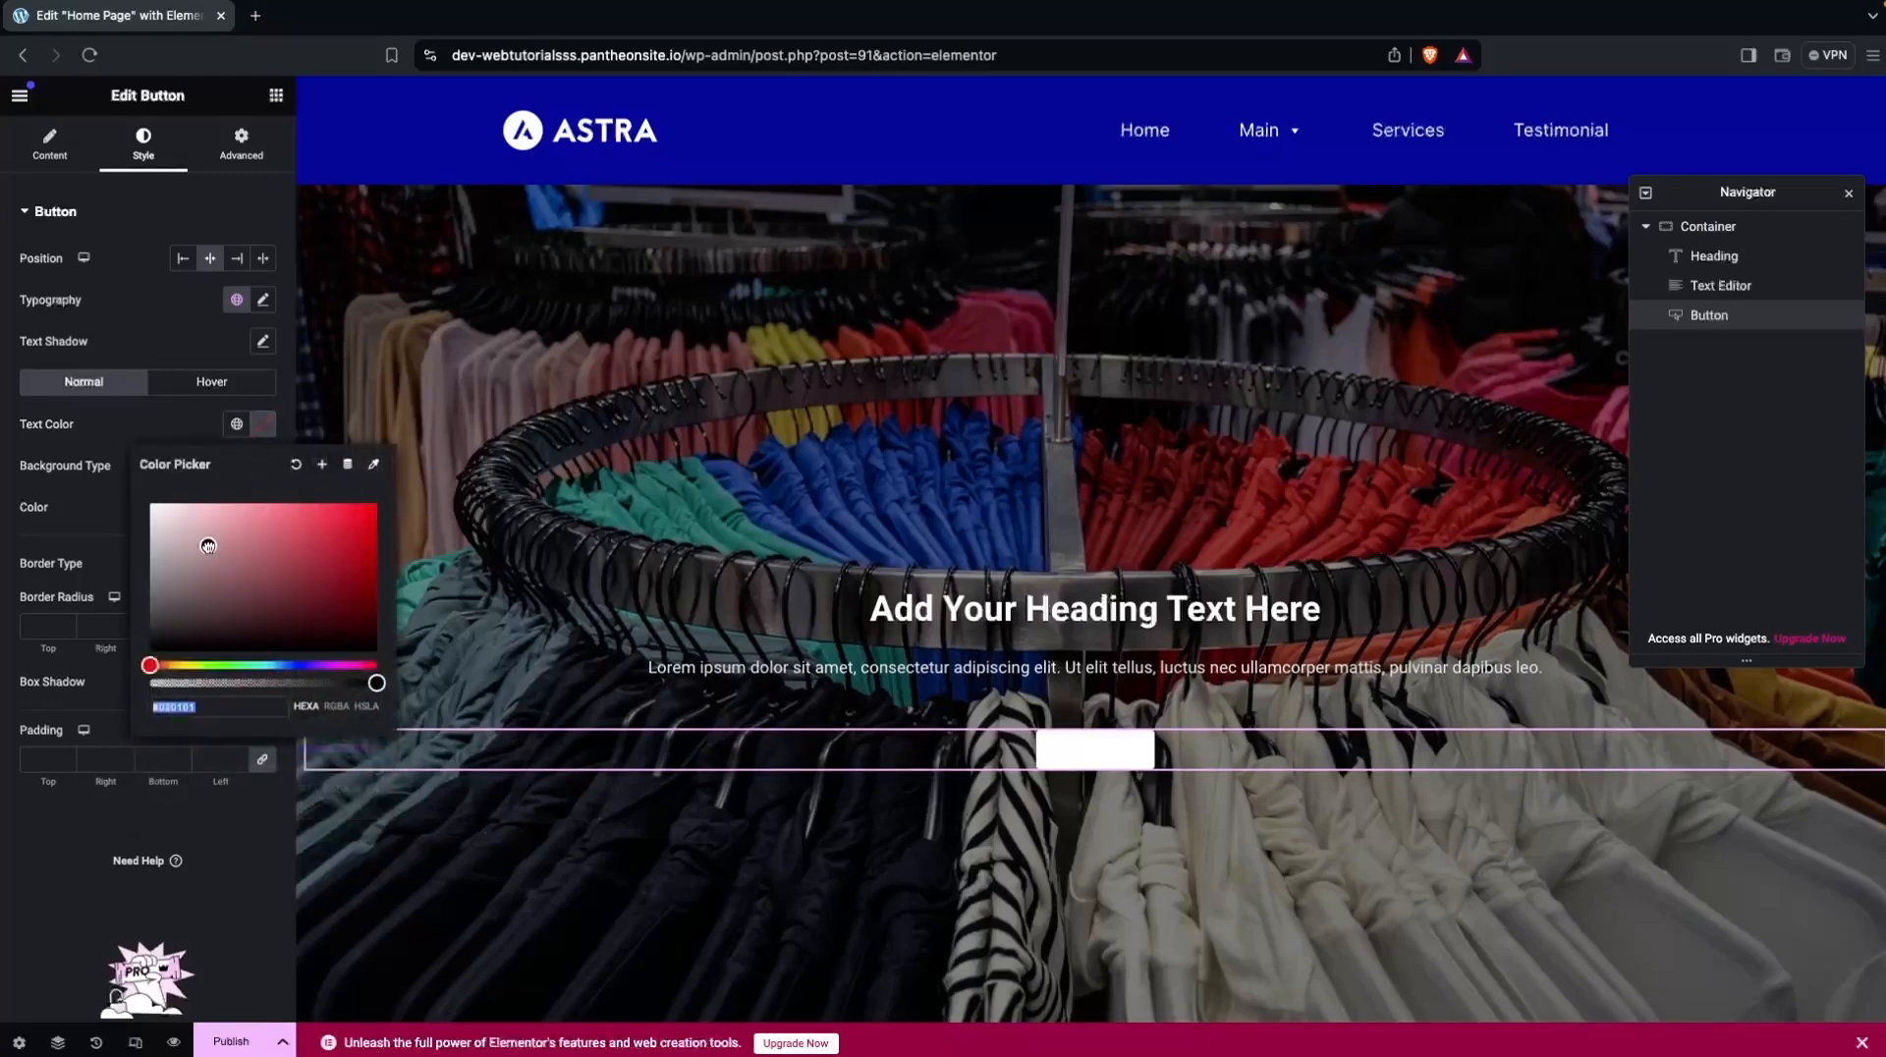
drag(149, 503, 149, 651)
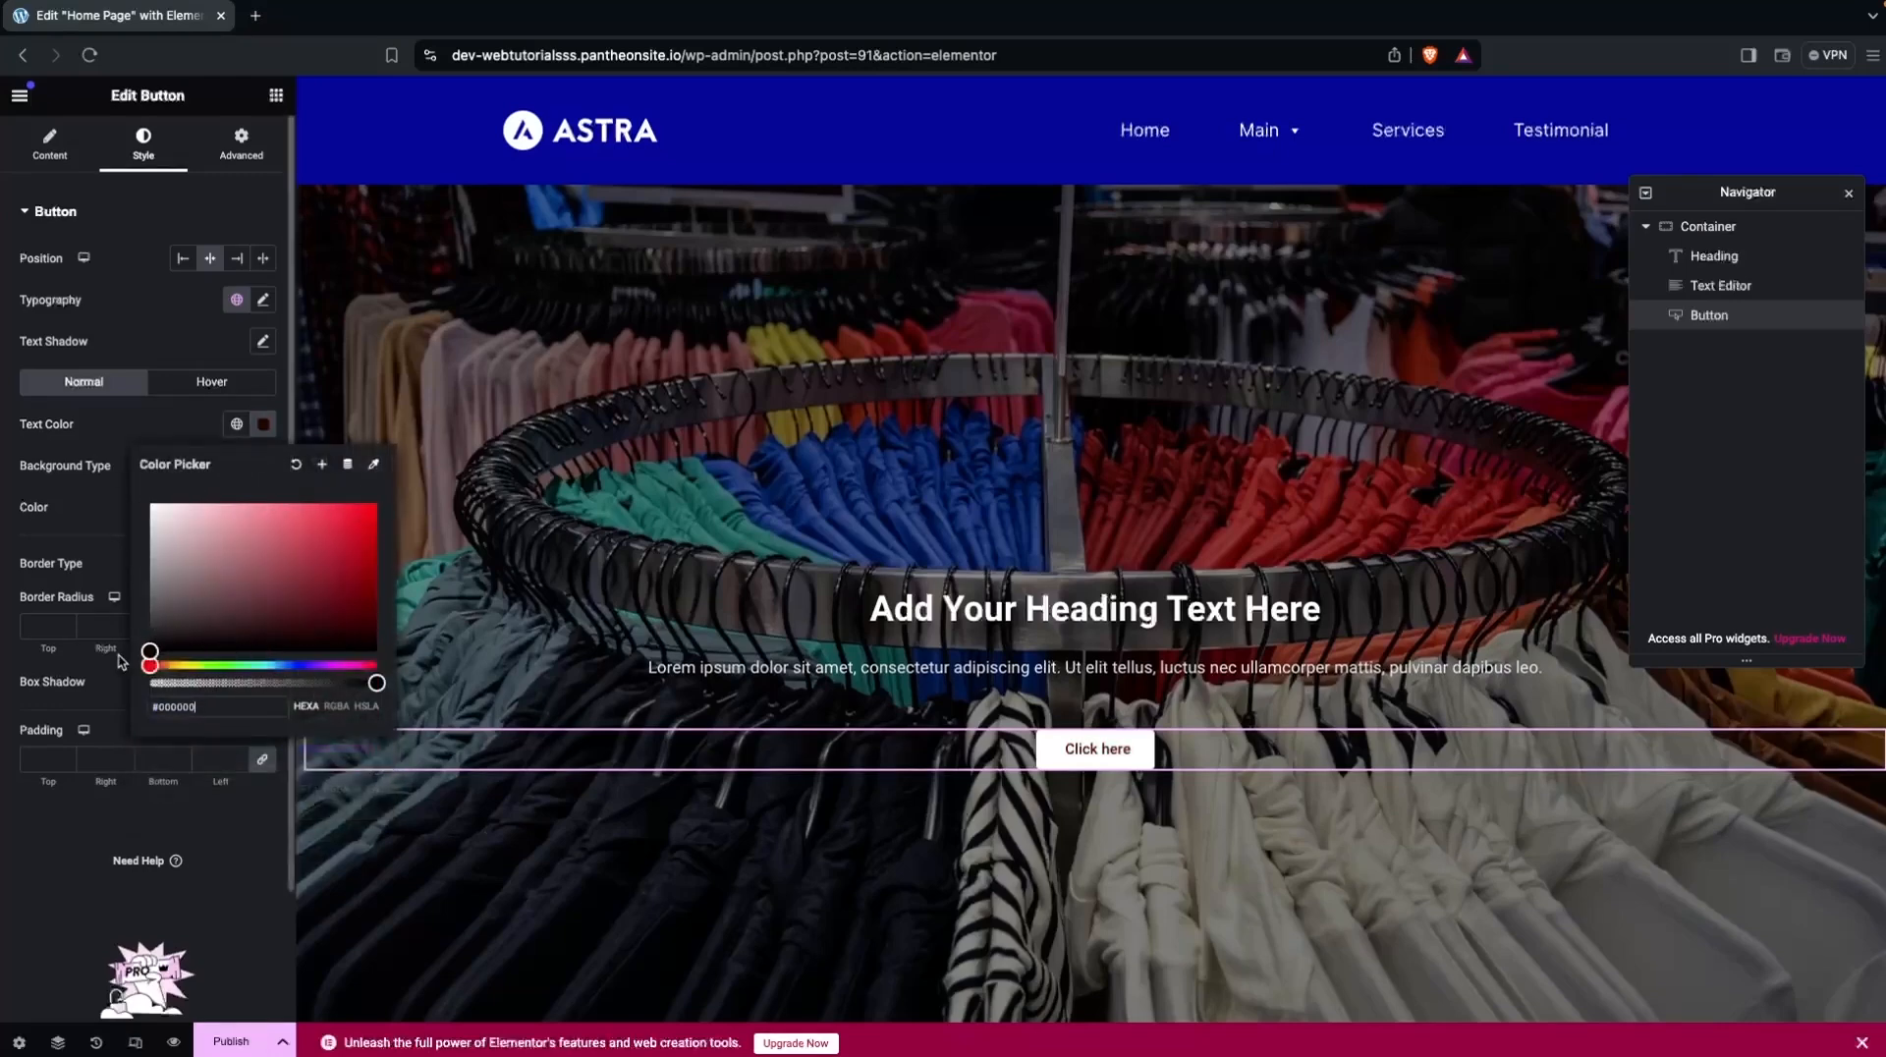
Change the heading to "Our Collection" and replace the lorem ipsum paragraph with "description of our collection,".
click(1021, 604)
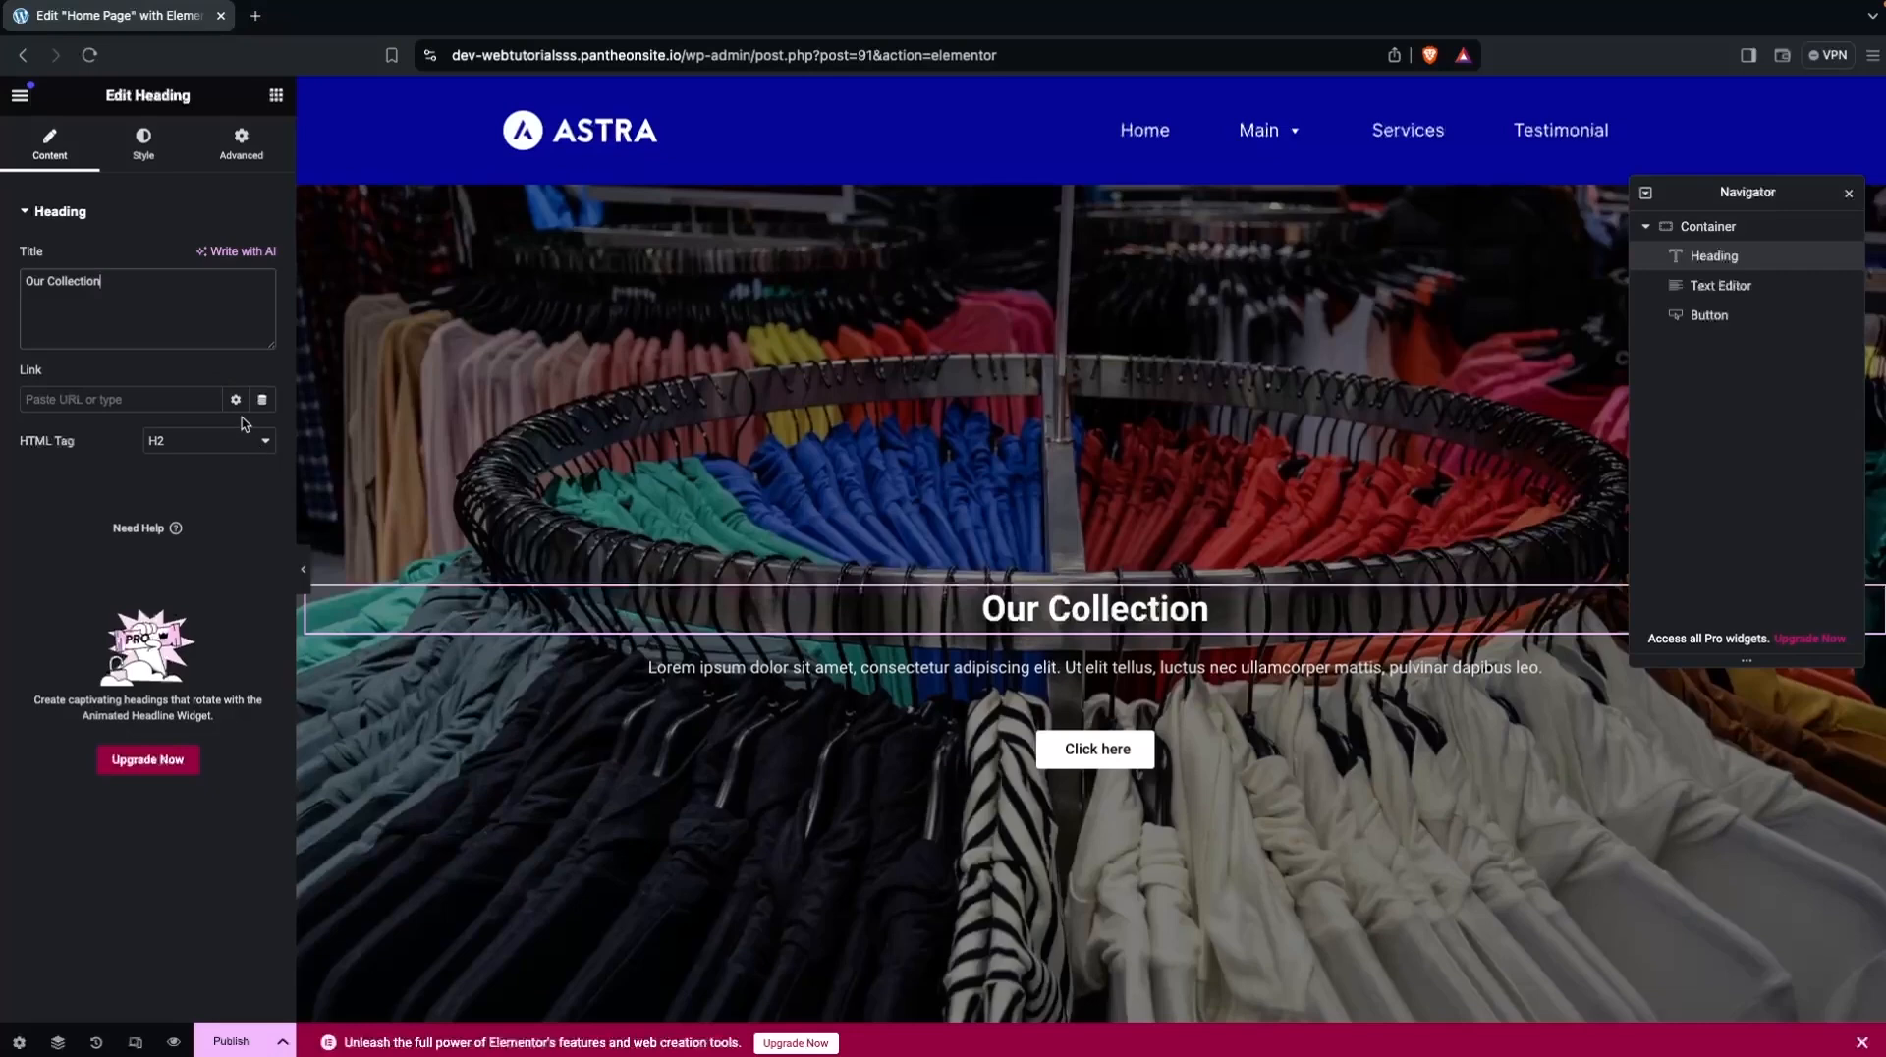
click(797, 674)
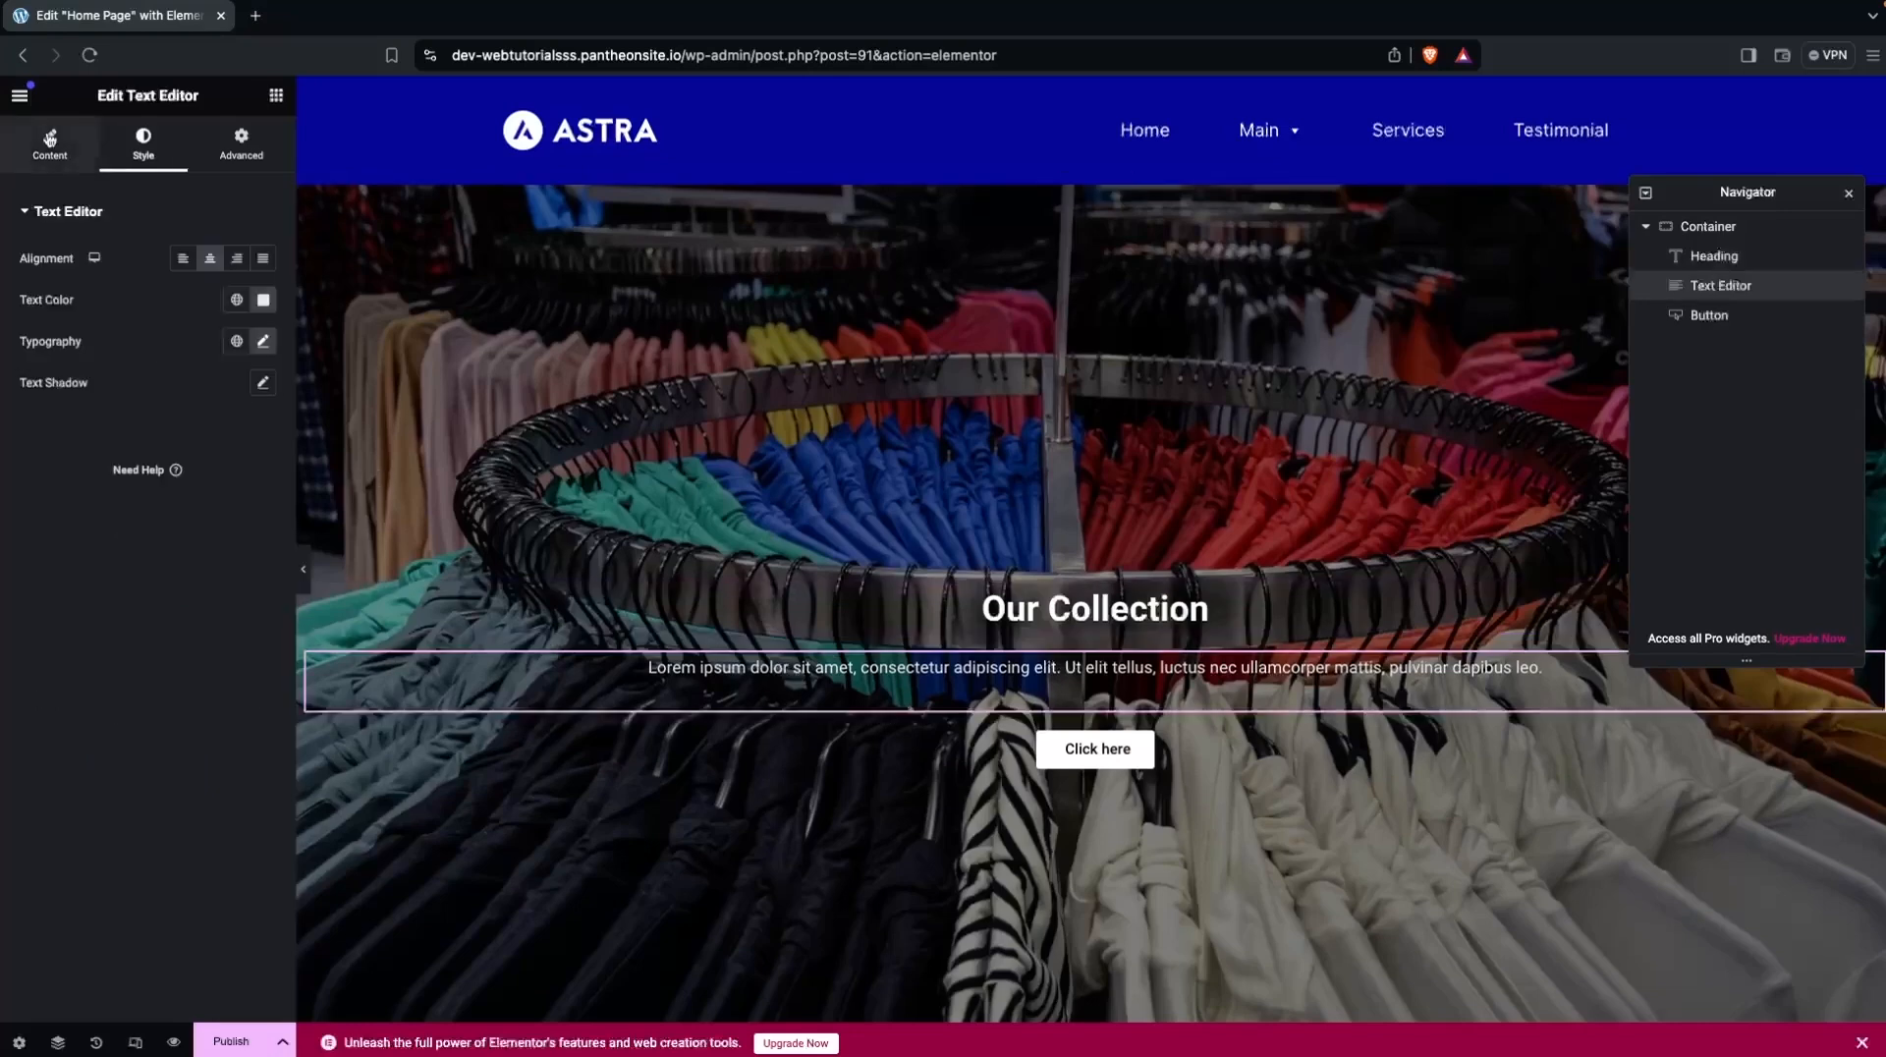
drag(147, 526, 9, 397)
text(description of our collection,)
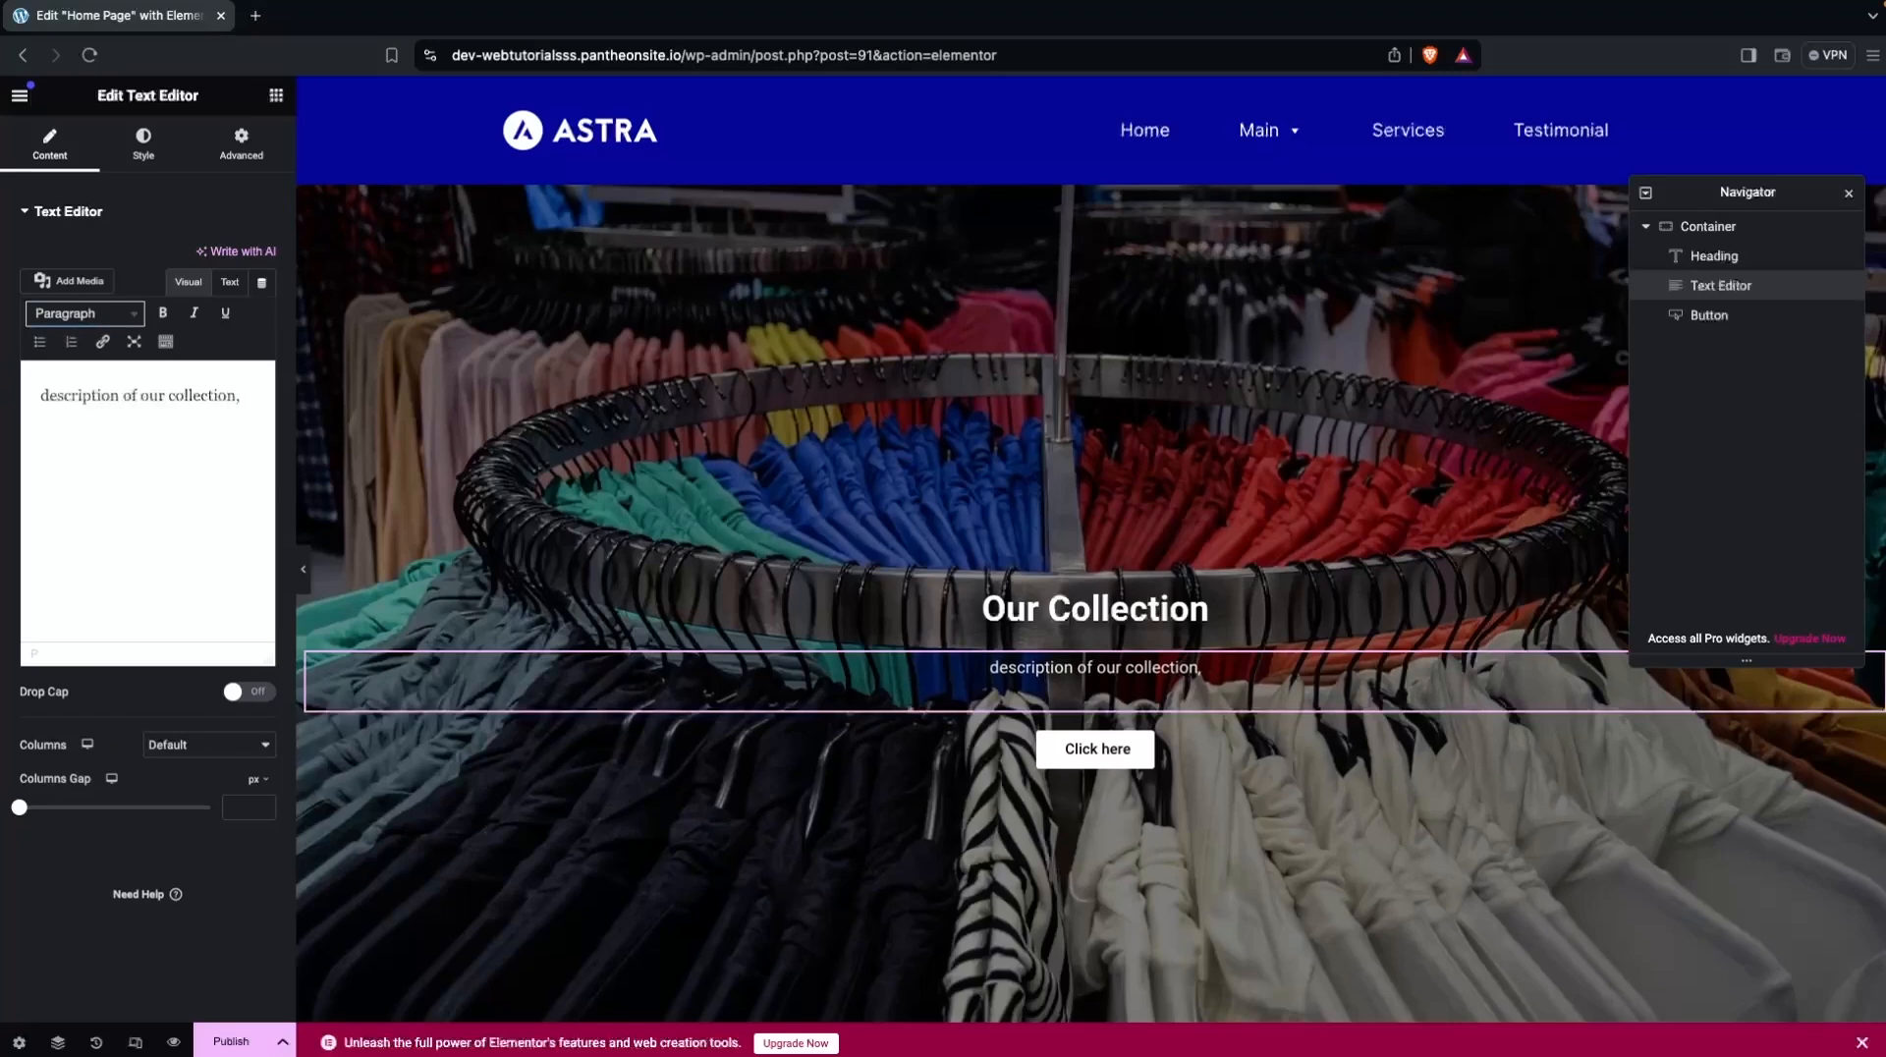
Extend the paragraph so that the phrase "description of our collection," appears five times in a row.
key(shift+Left)
key(shift+Left)
key(shift+Left)
key(shift+Left)
key(shift+Left)
key(shift+Left)
key(shift+Left)
key(shift+Left)
key(shift+Left)
key(shift+Left)
key(shift+Left)
key(shift+Left)
key(shift+Left)
key(shift+Left)
key(shift+Left)
key(shift+Left)
key(shift+Left)
key(shift+Left)
key(shift+Left)
key(shift+Left)
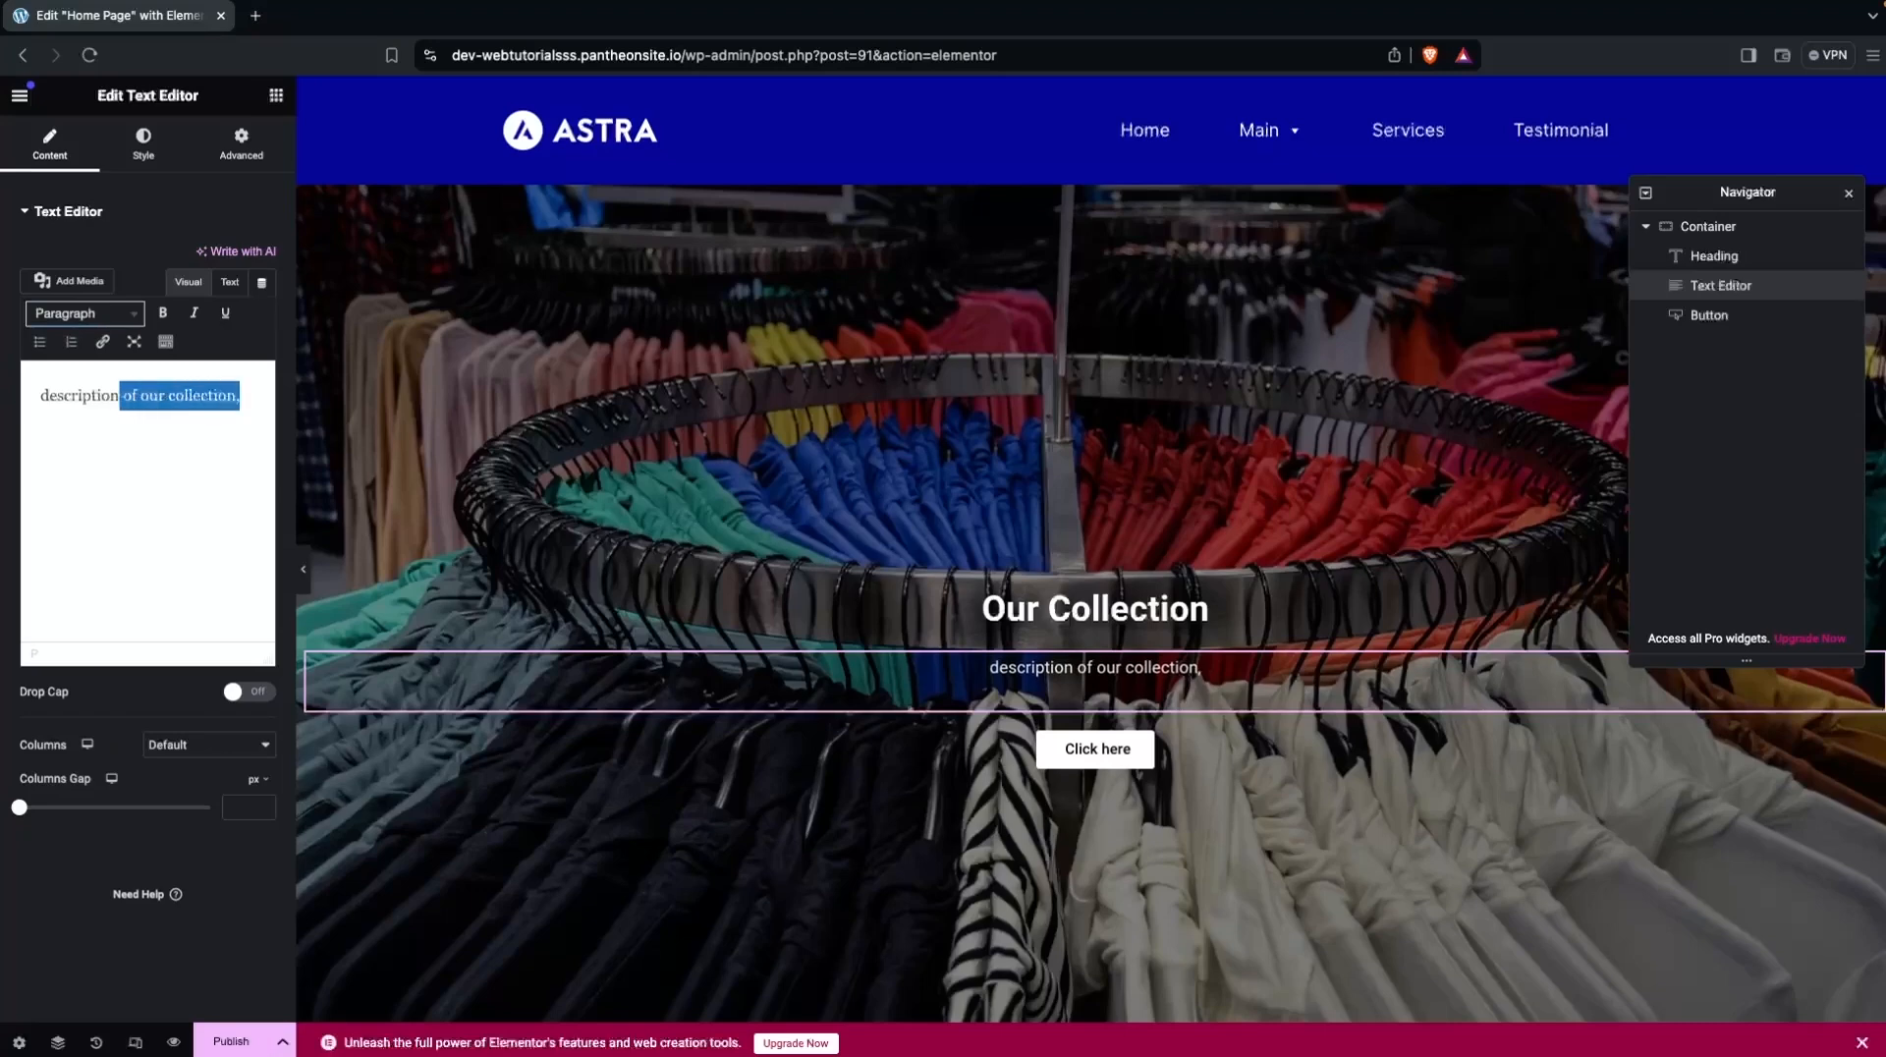
text(iption of our collection, description of our collection, description of our collection, description of our collection, description of our collection,)
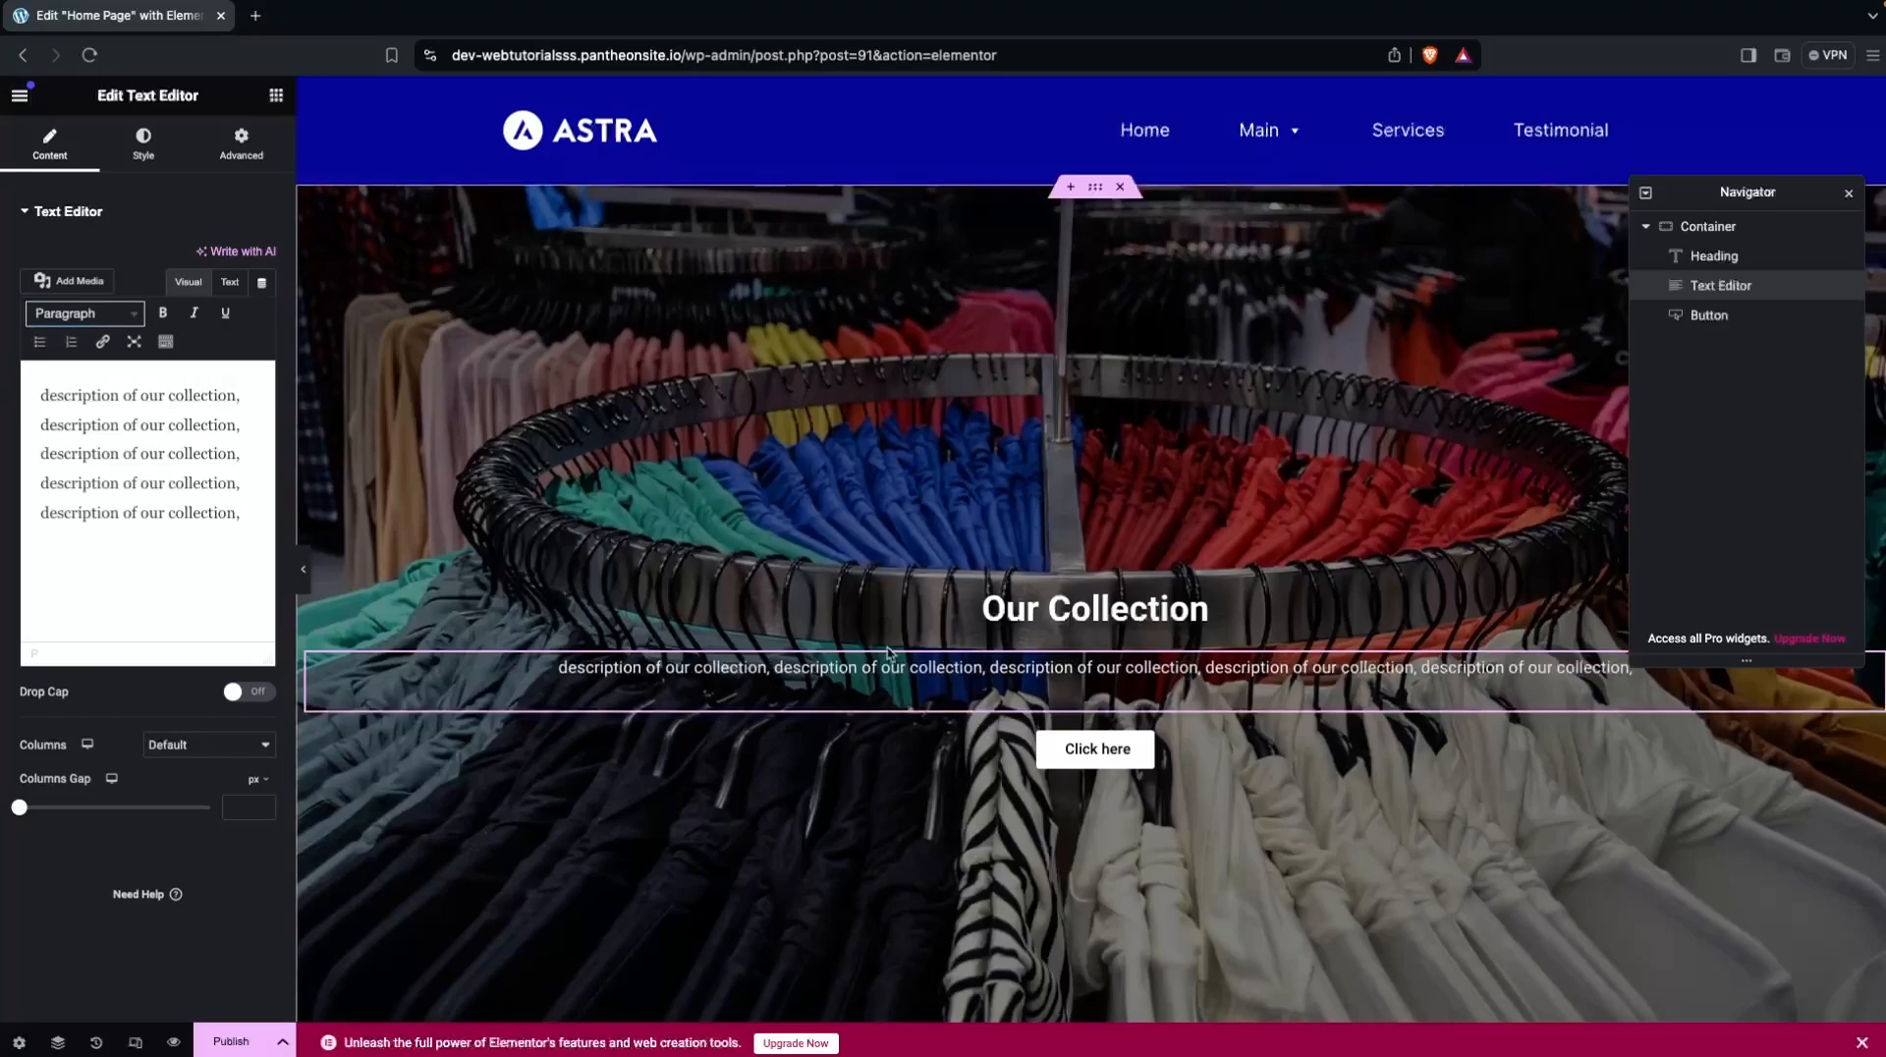
Increase the font size of the hero's "Our Collection" heading to 91 px.
click(1041, 627)
click(143, 157)
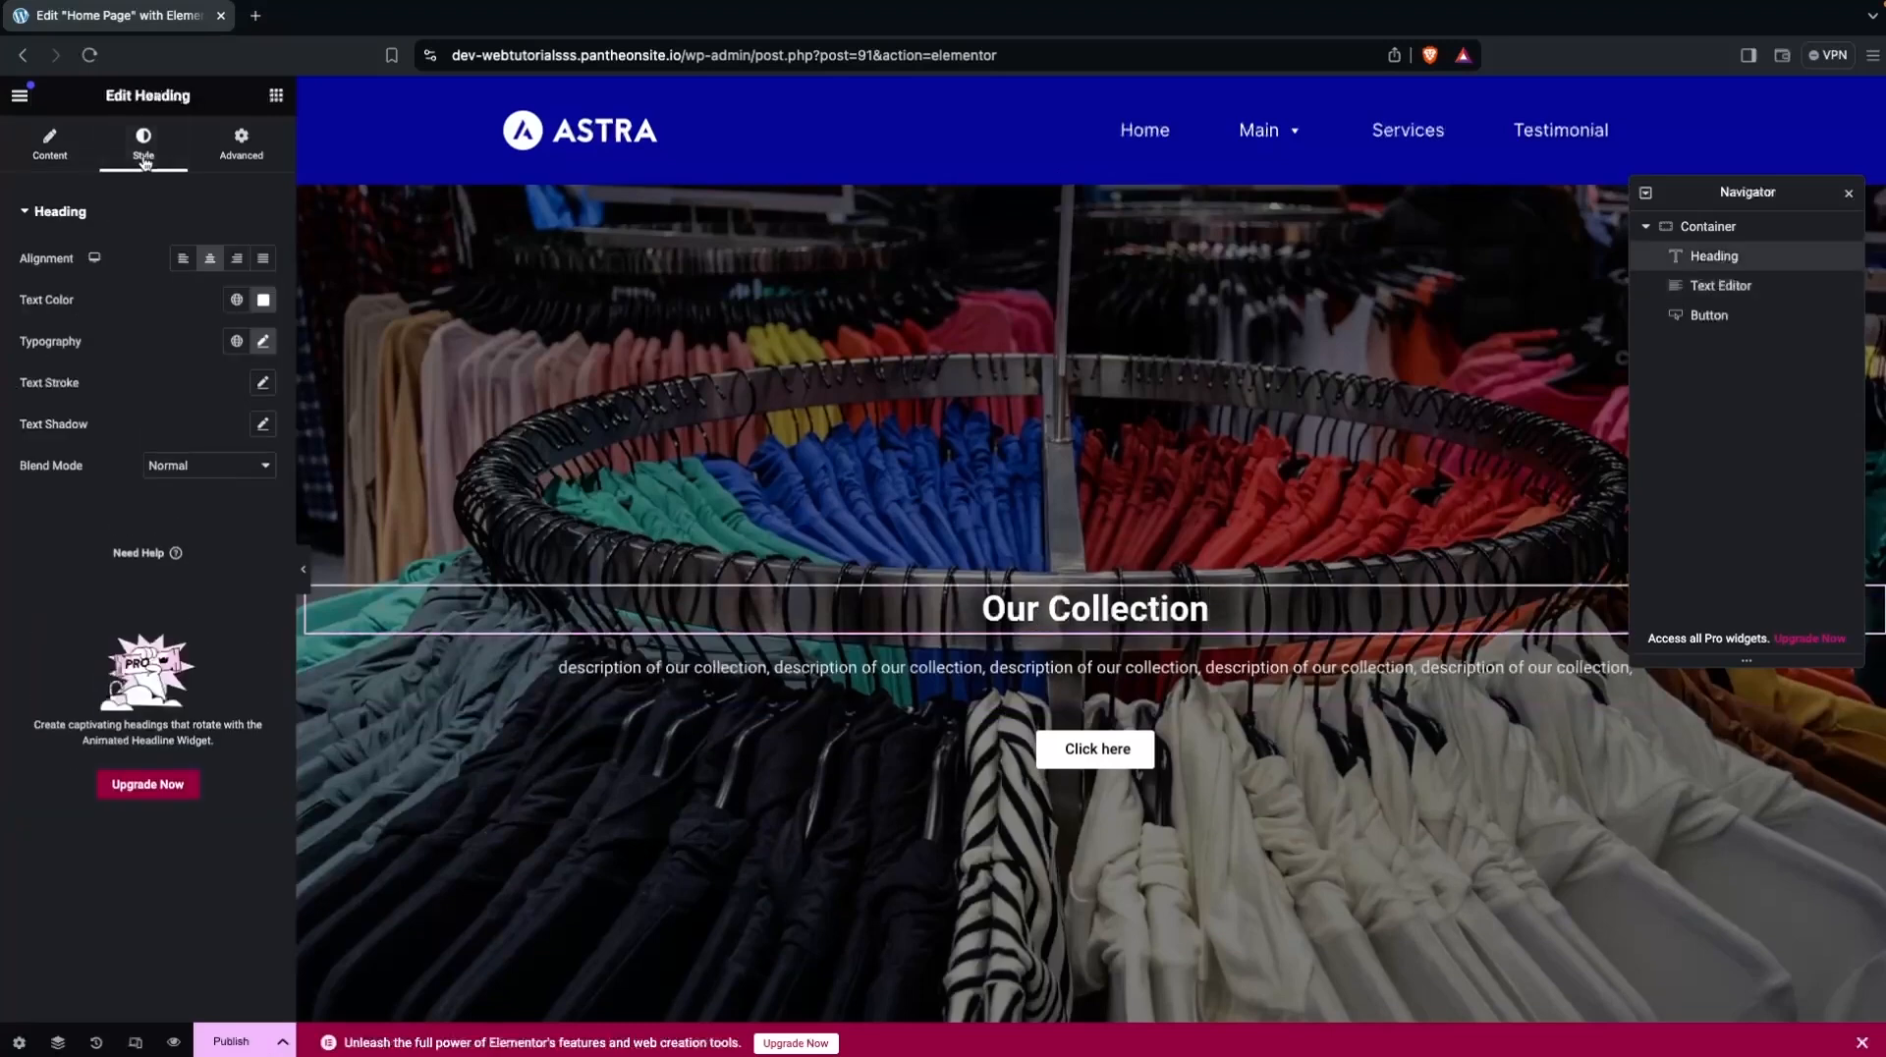
click(239, 341)
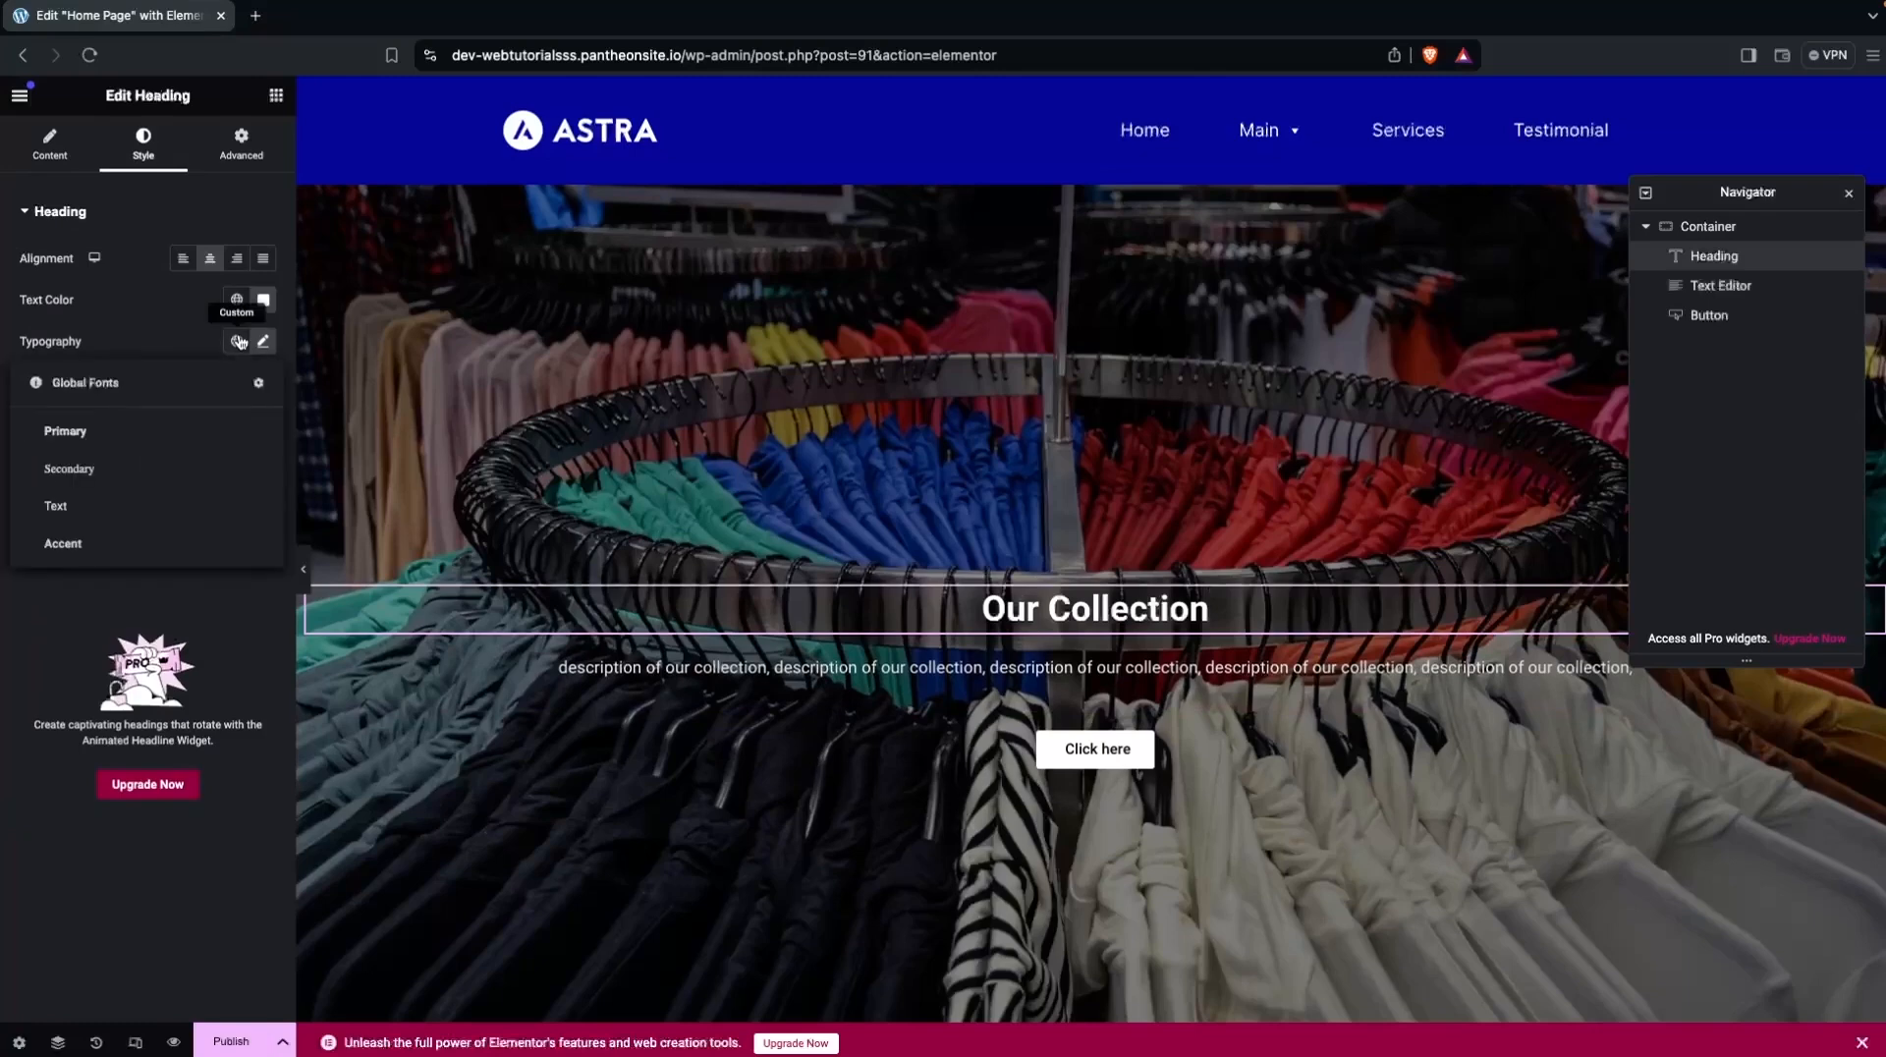
click(263, 341)
click(111, 499)
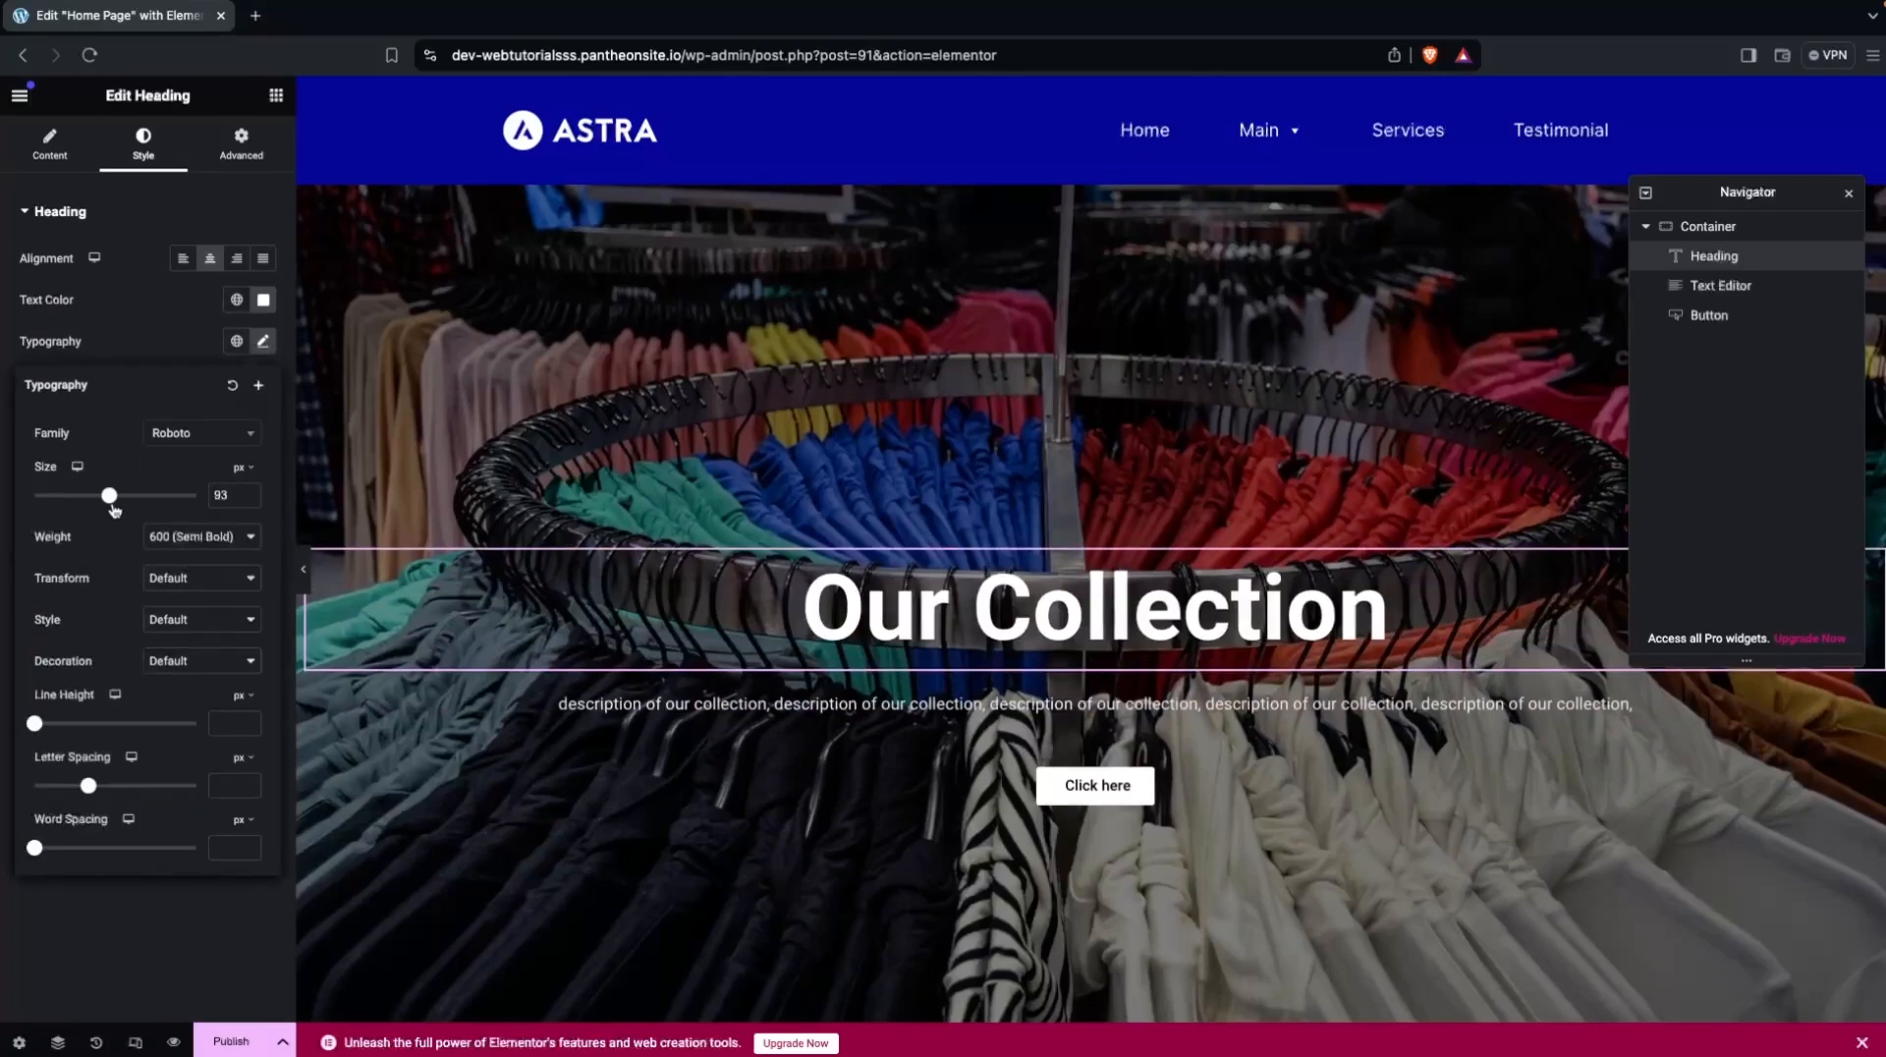
drag(113, 509, 108, 509)
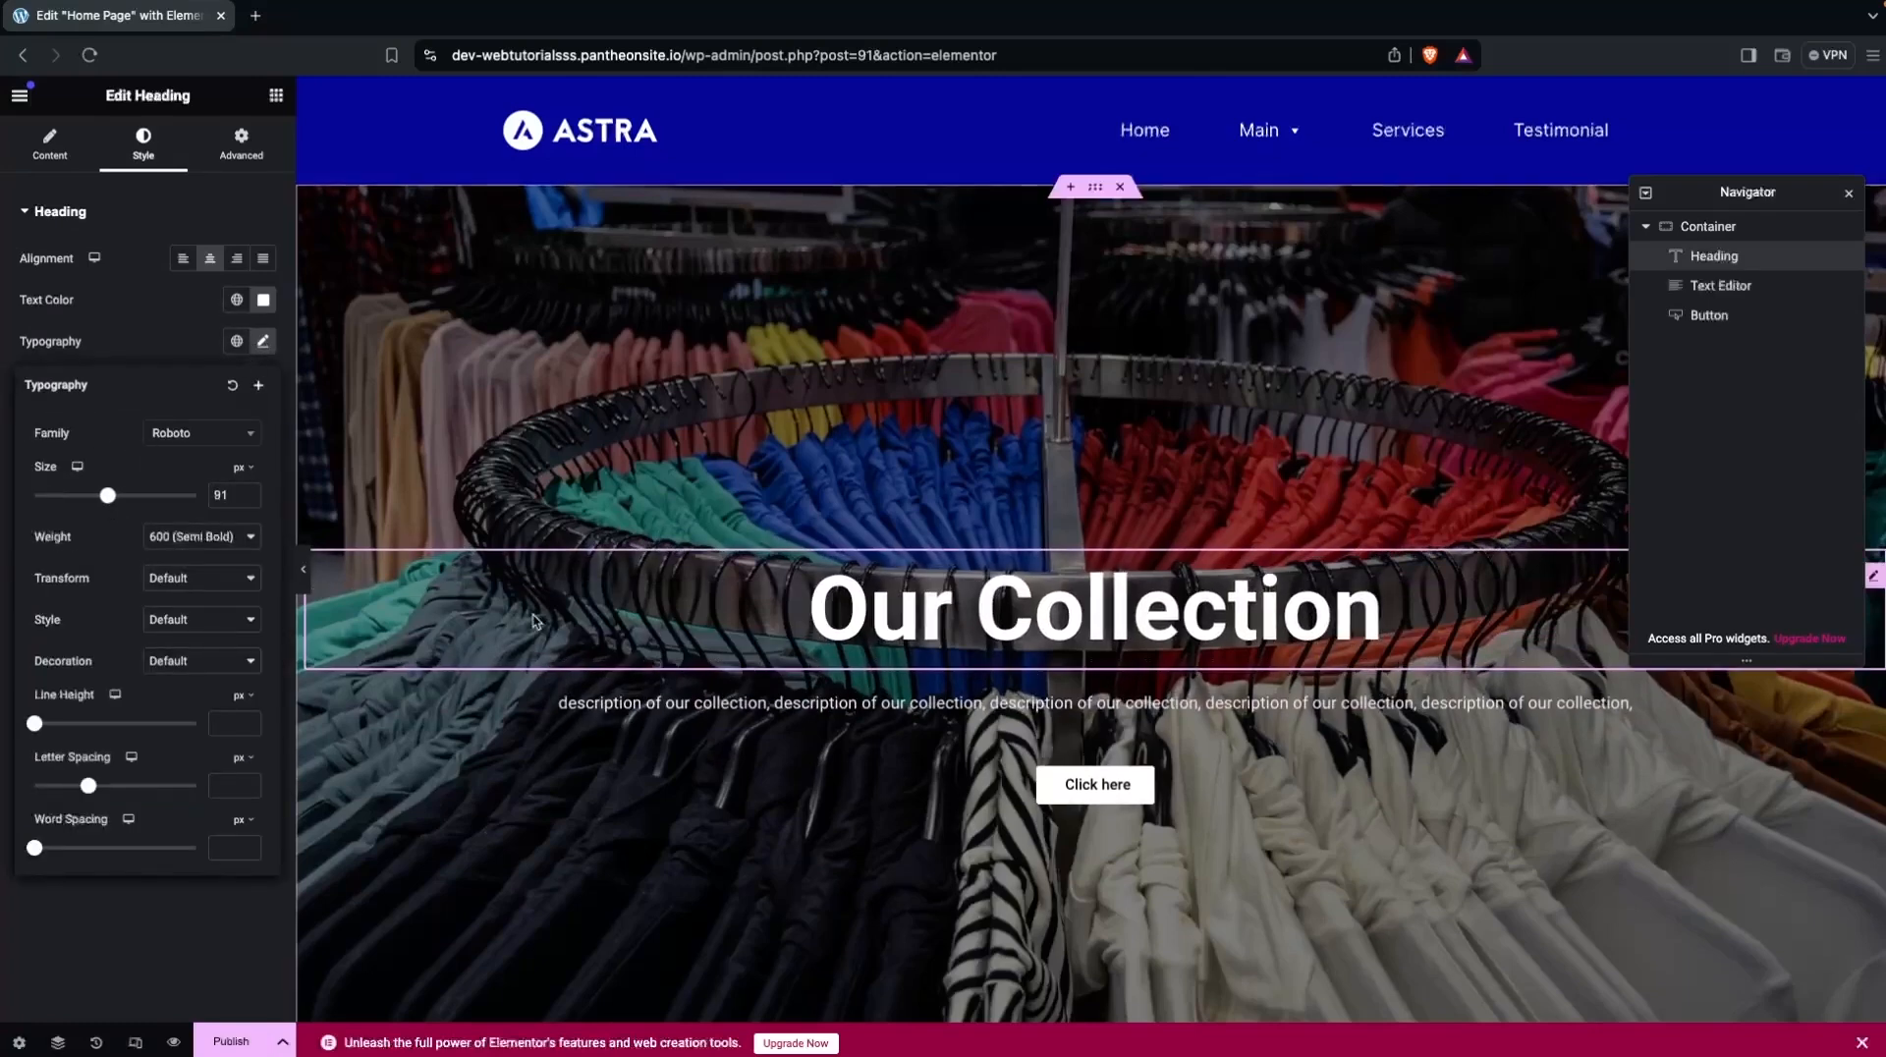
Add a new Flexbox container with the single-column, downward structure below the hero section.
scroll(550, 668, down, 5)
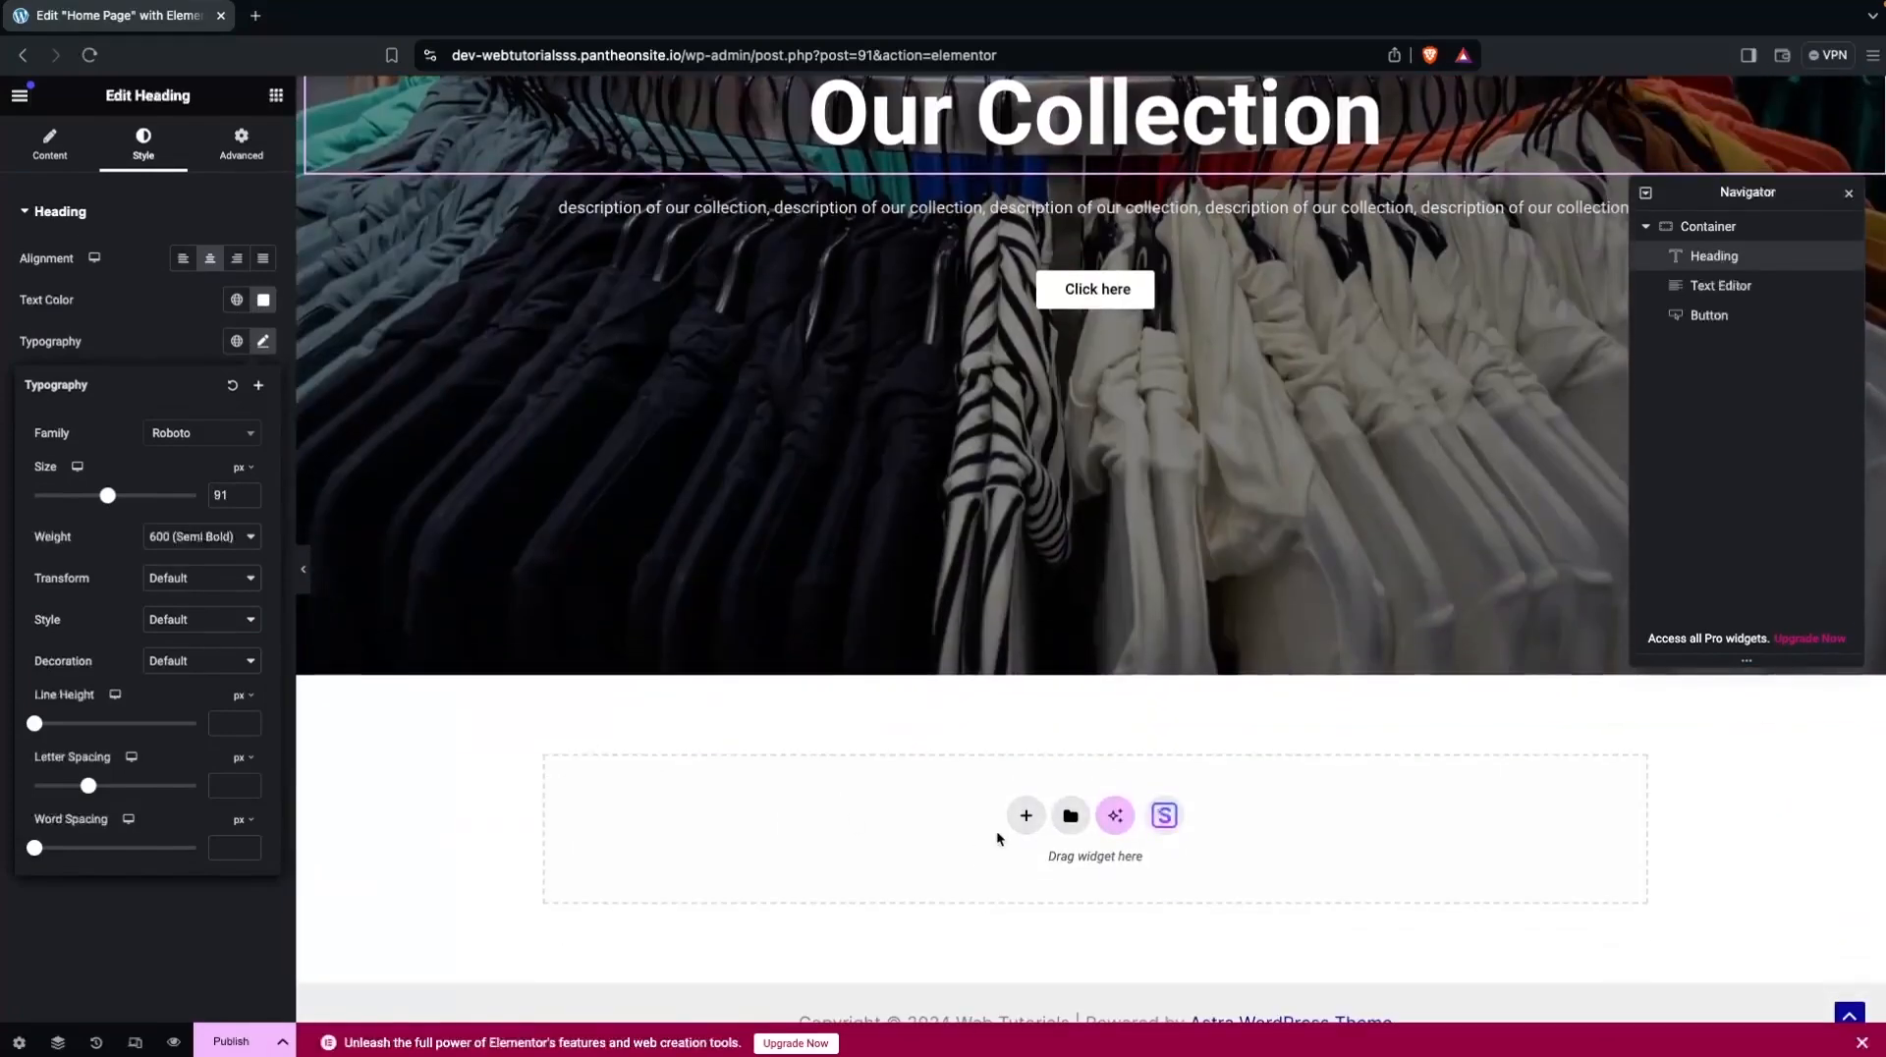
click(1025, 823)
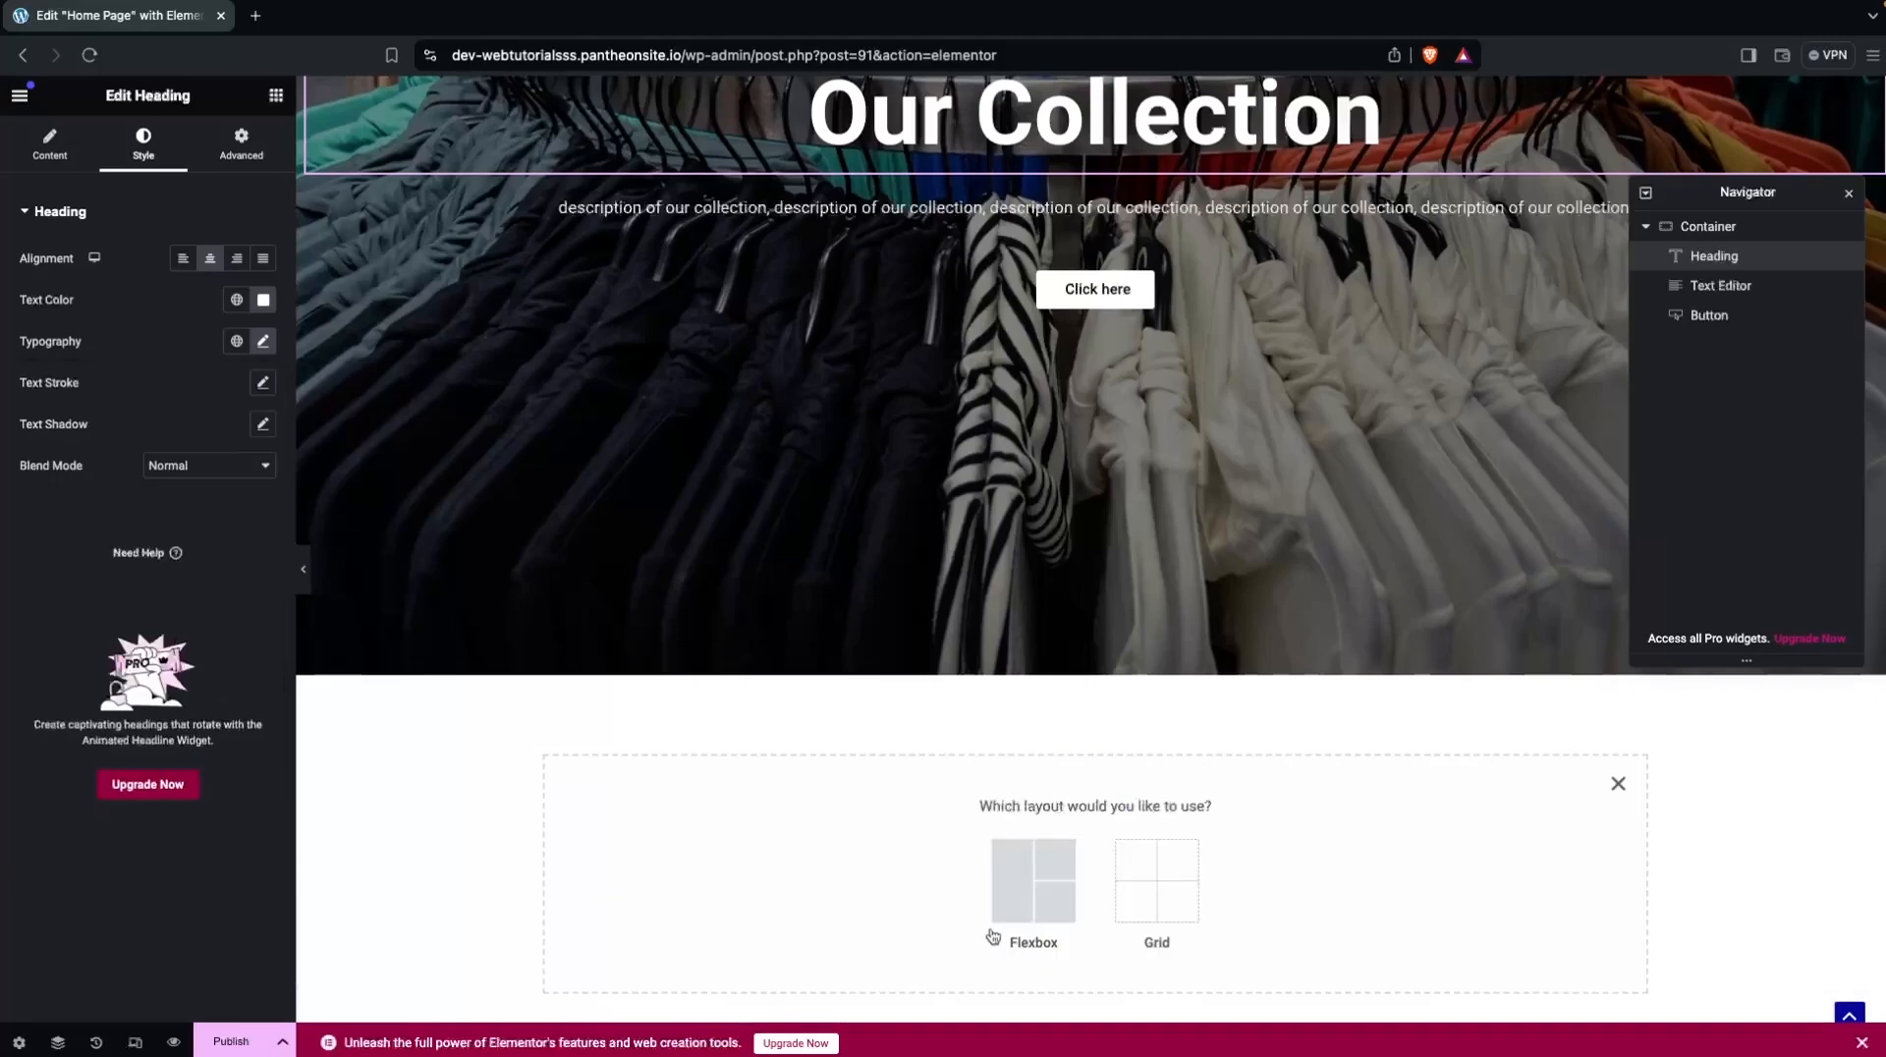
scroll(994, 914, down, 1)
click(1026, 801)
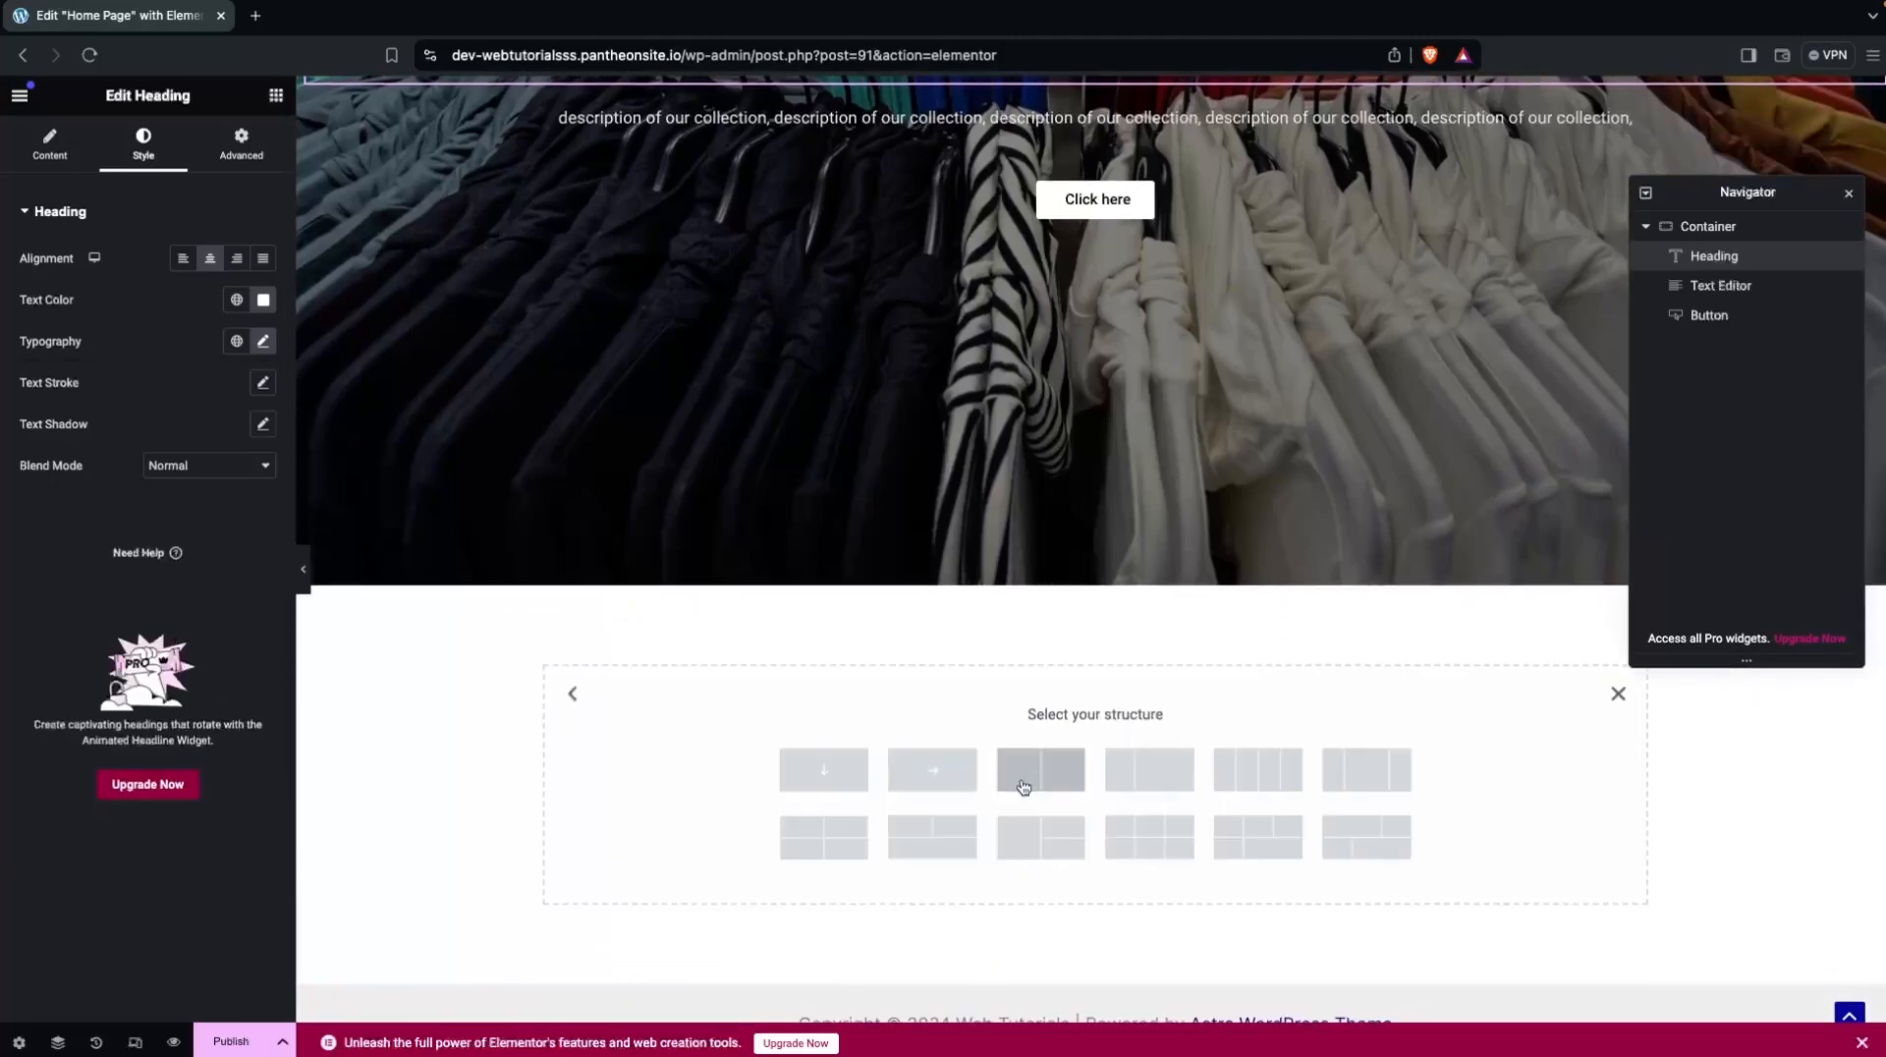
click(838, 765)
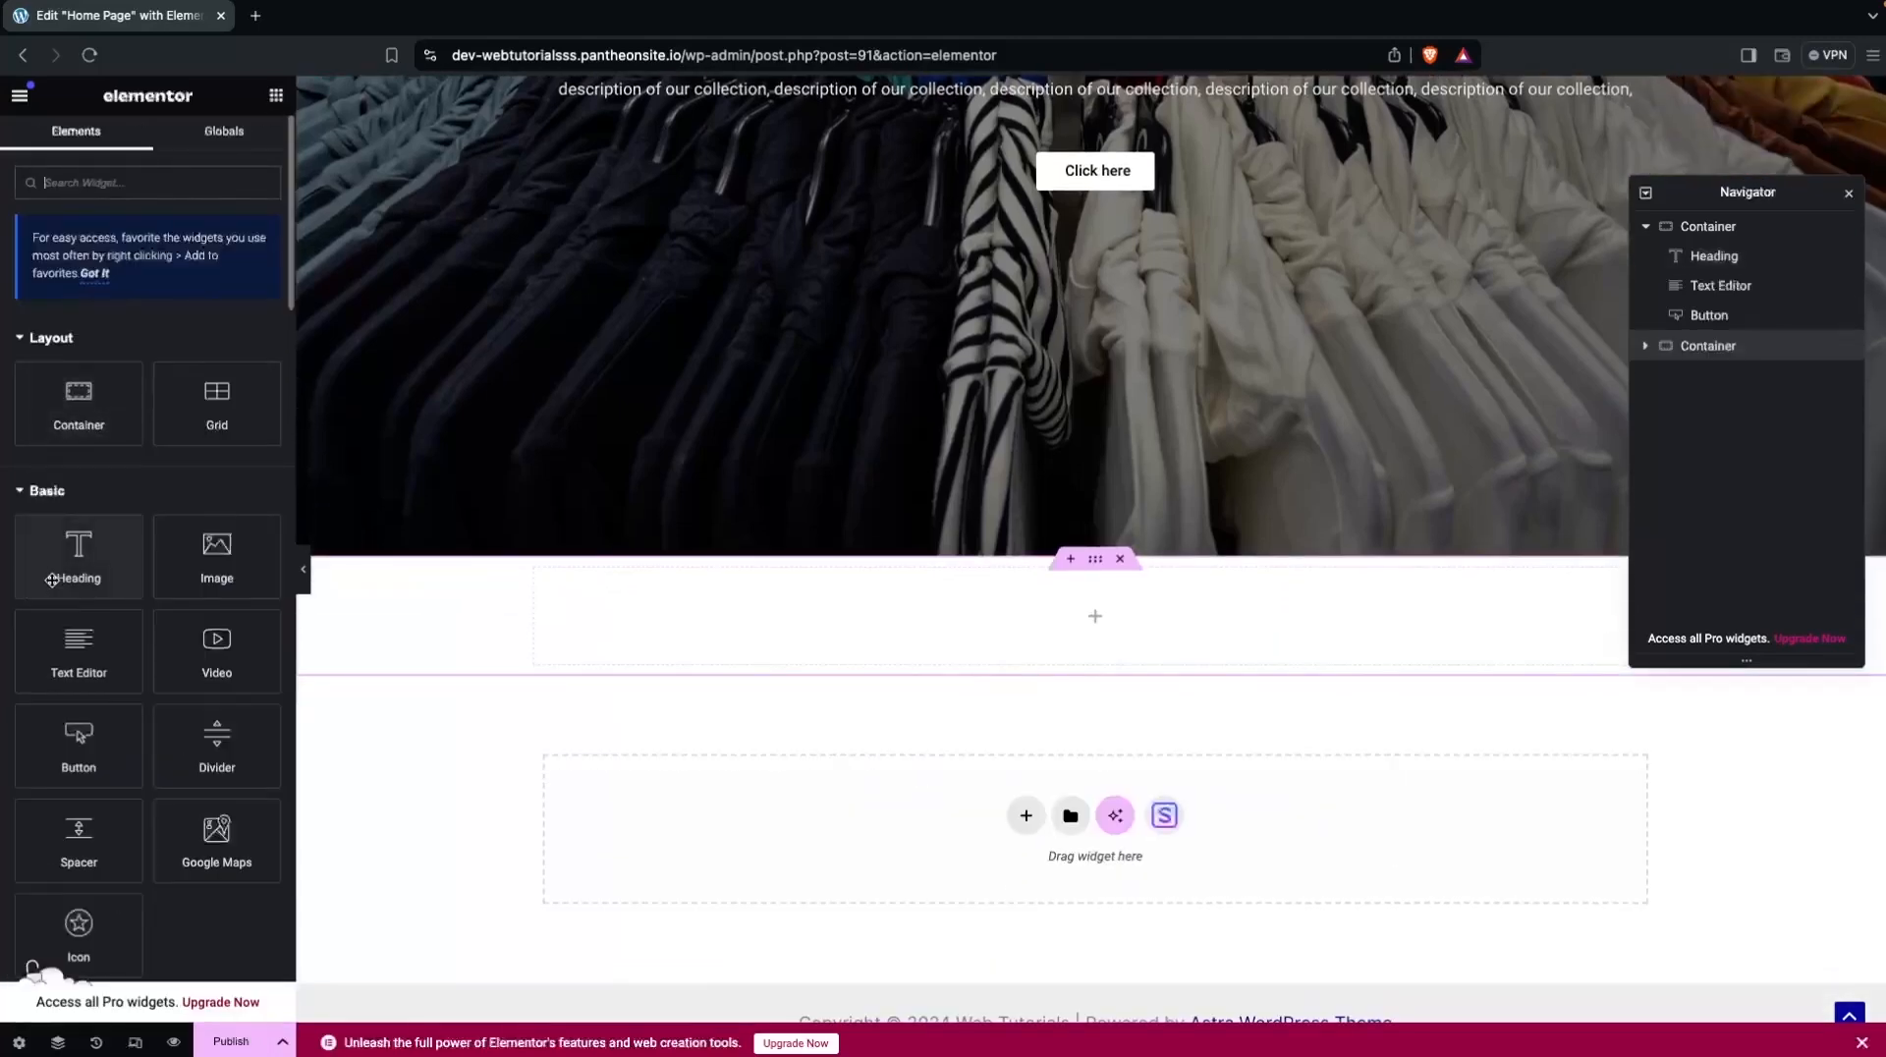
Insert a heading reading "Our Products" into the new container and set its text color to #000000.
drag(51, 580, 864, 638)
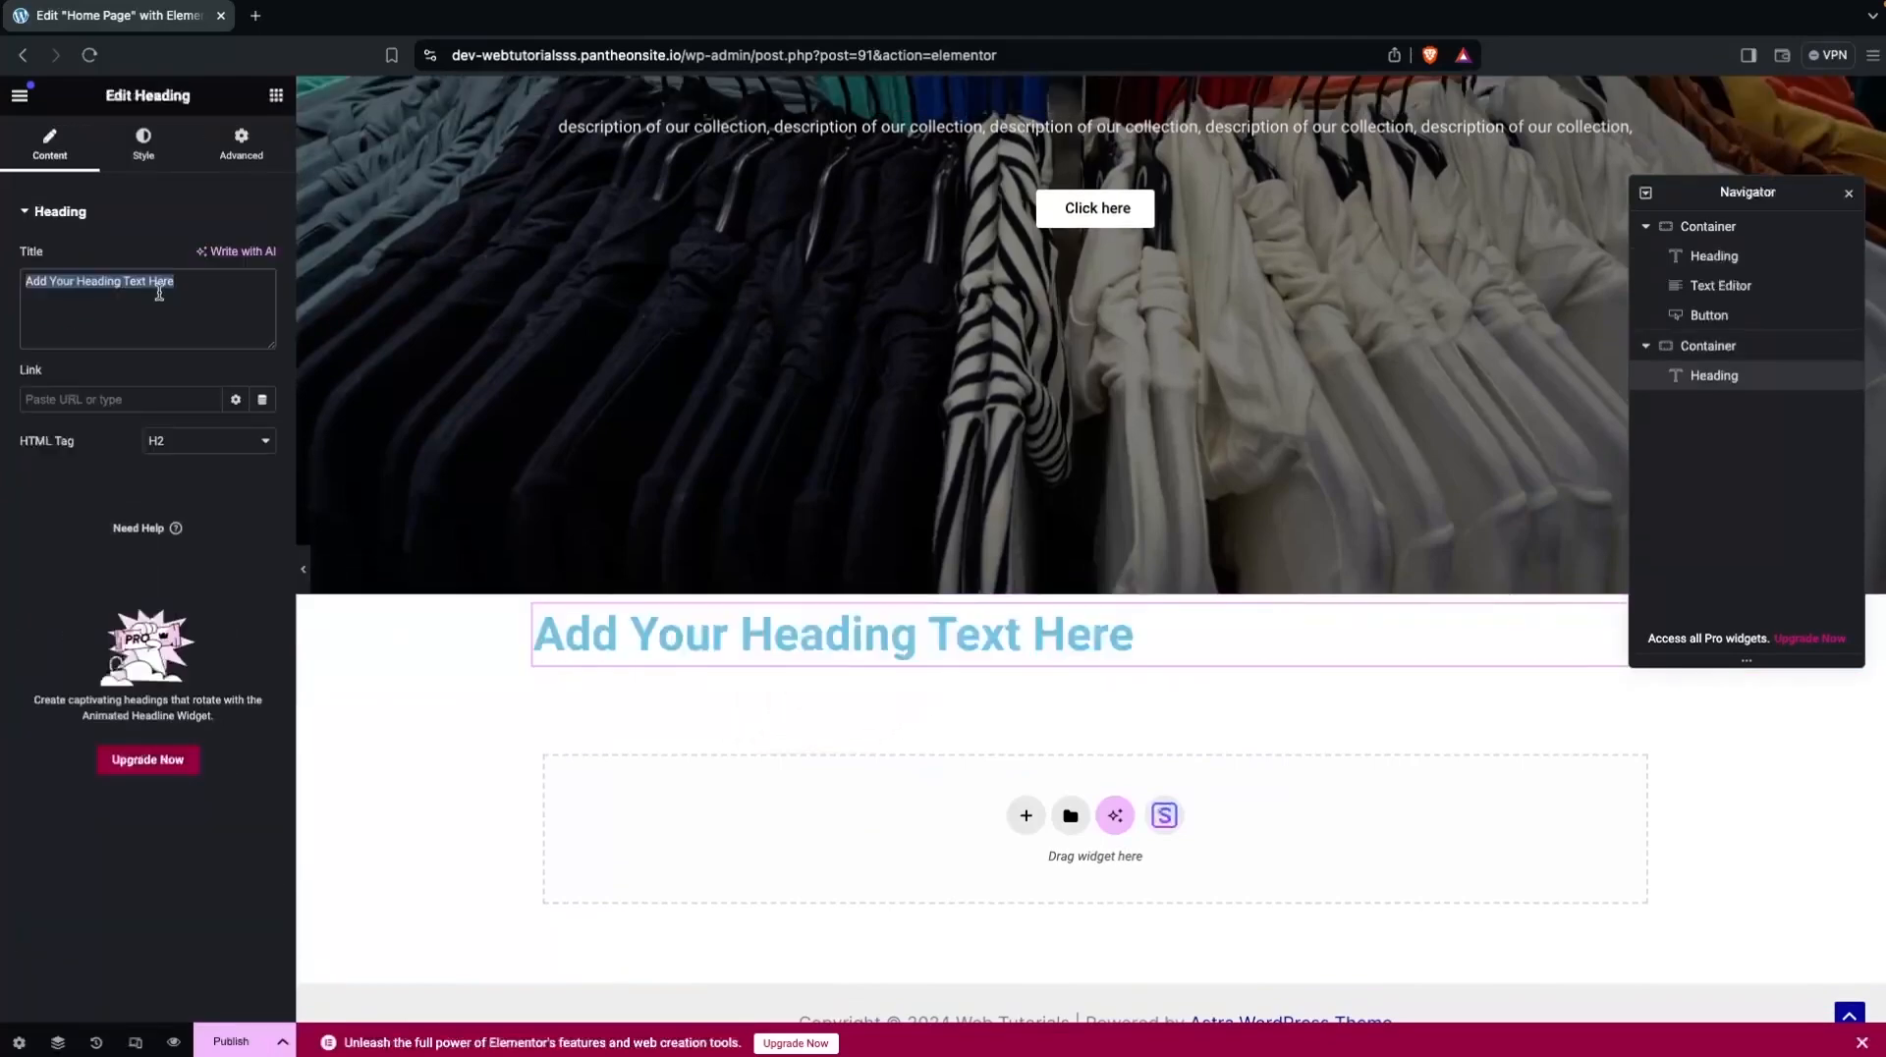
text(Our Products)
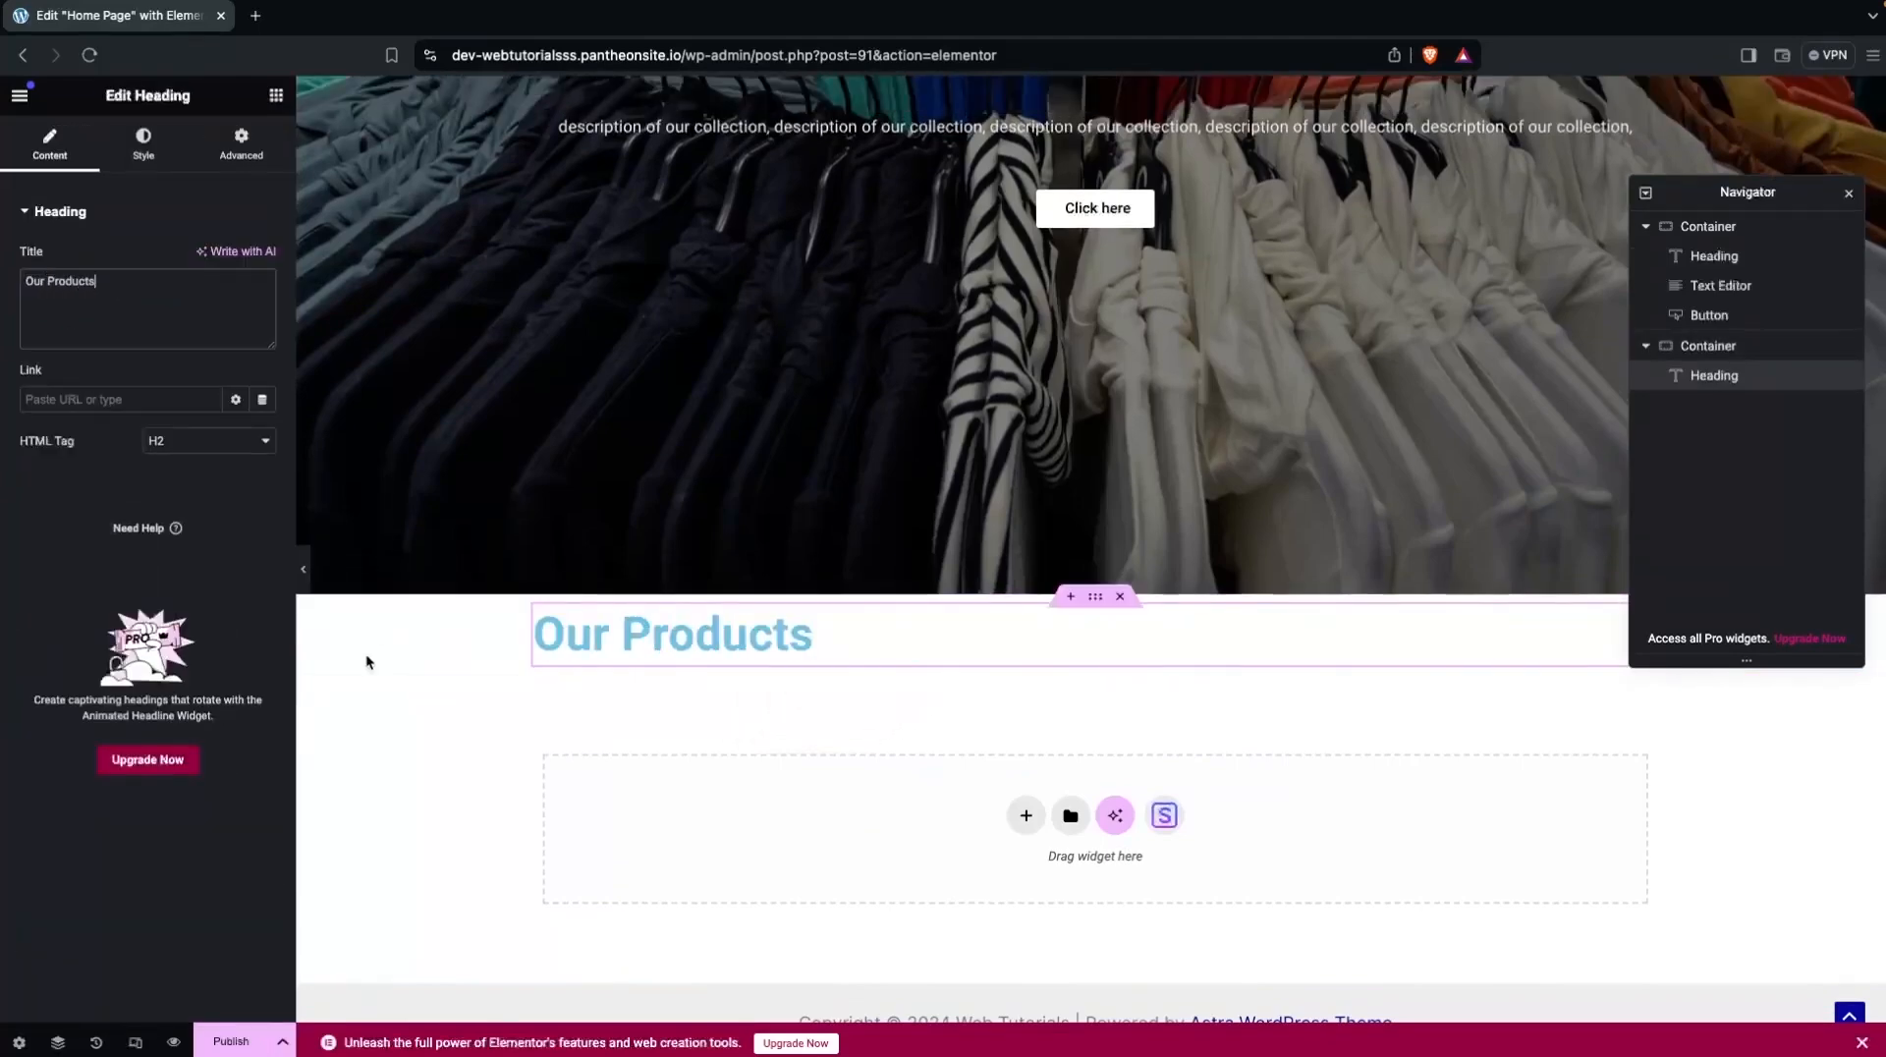
click(143, 144)
click(263, 300)
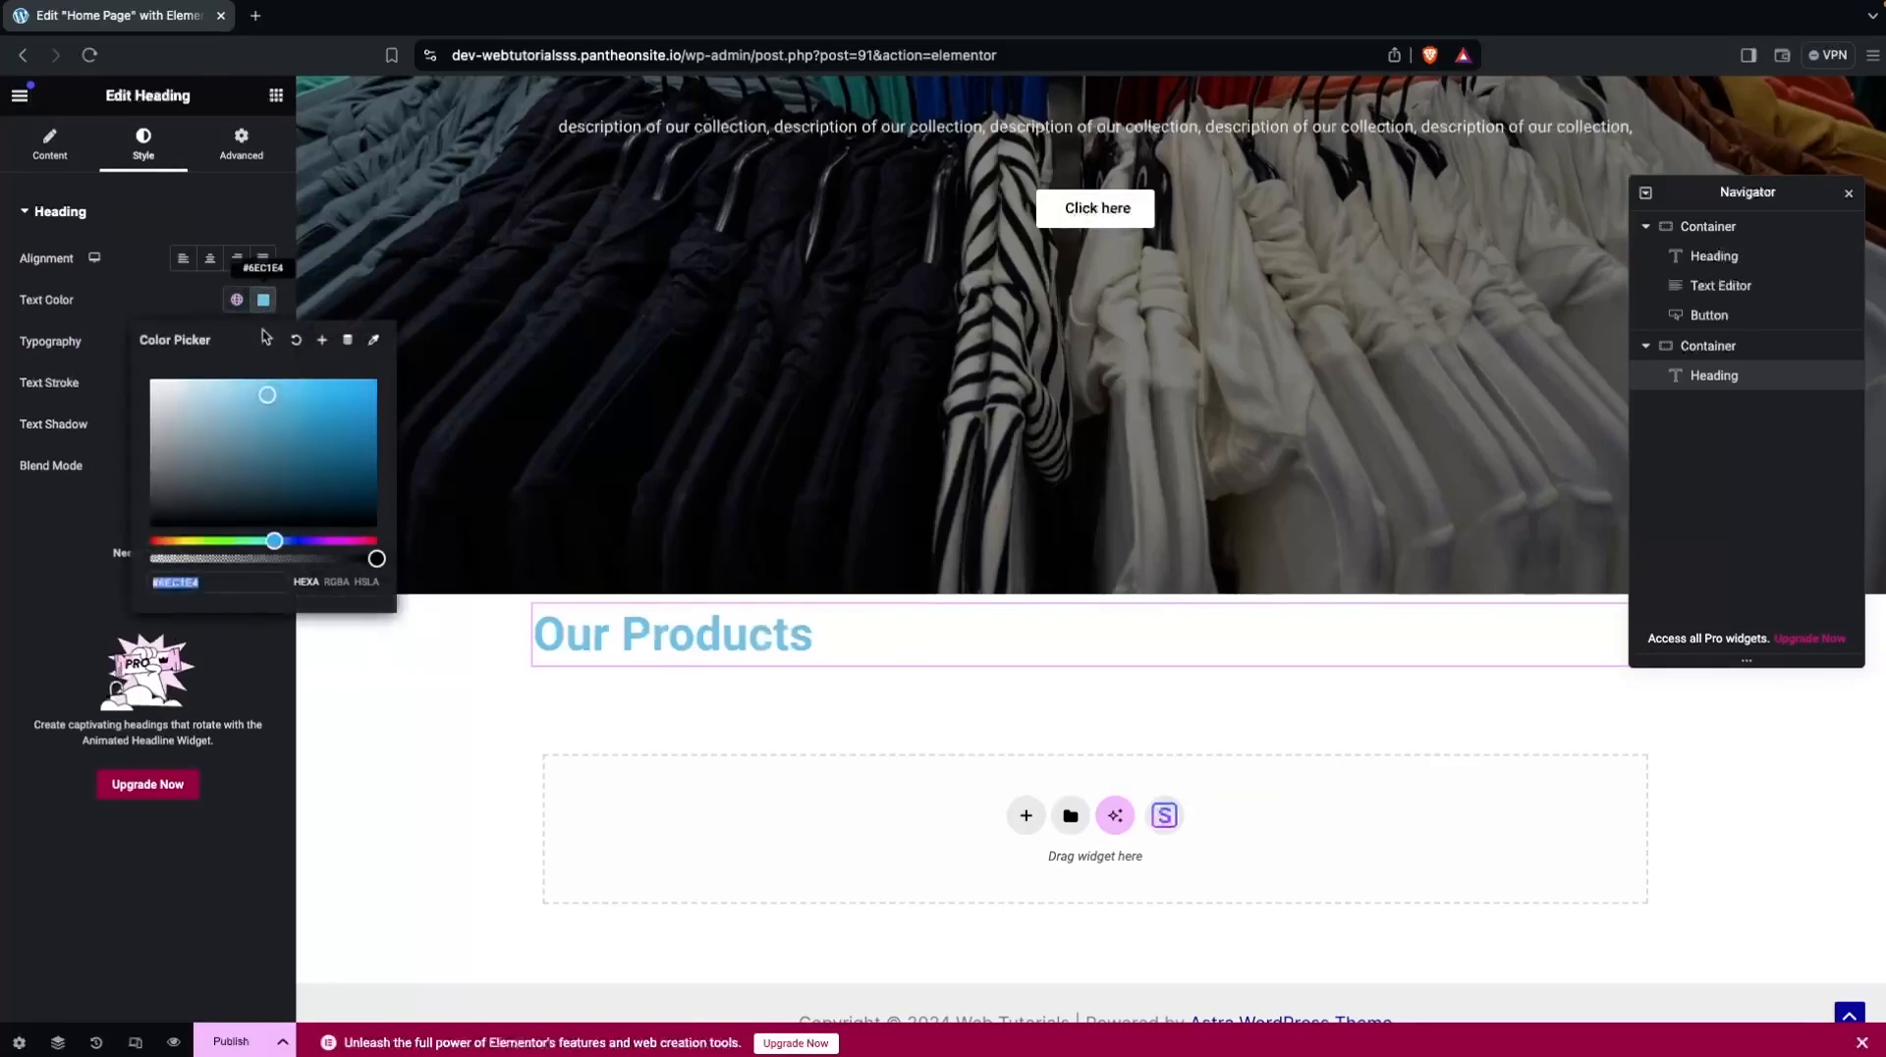
drag(202, 488, 116, 542)
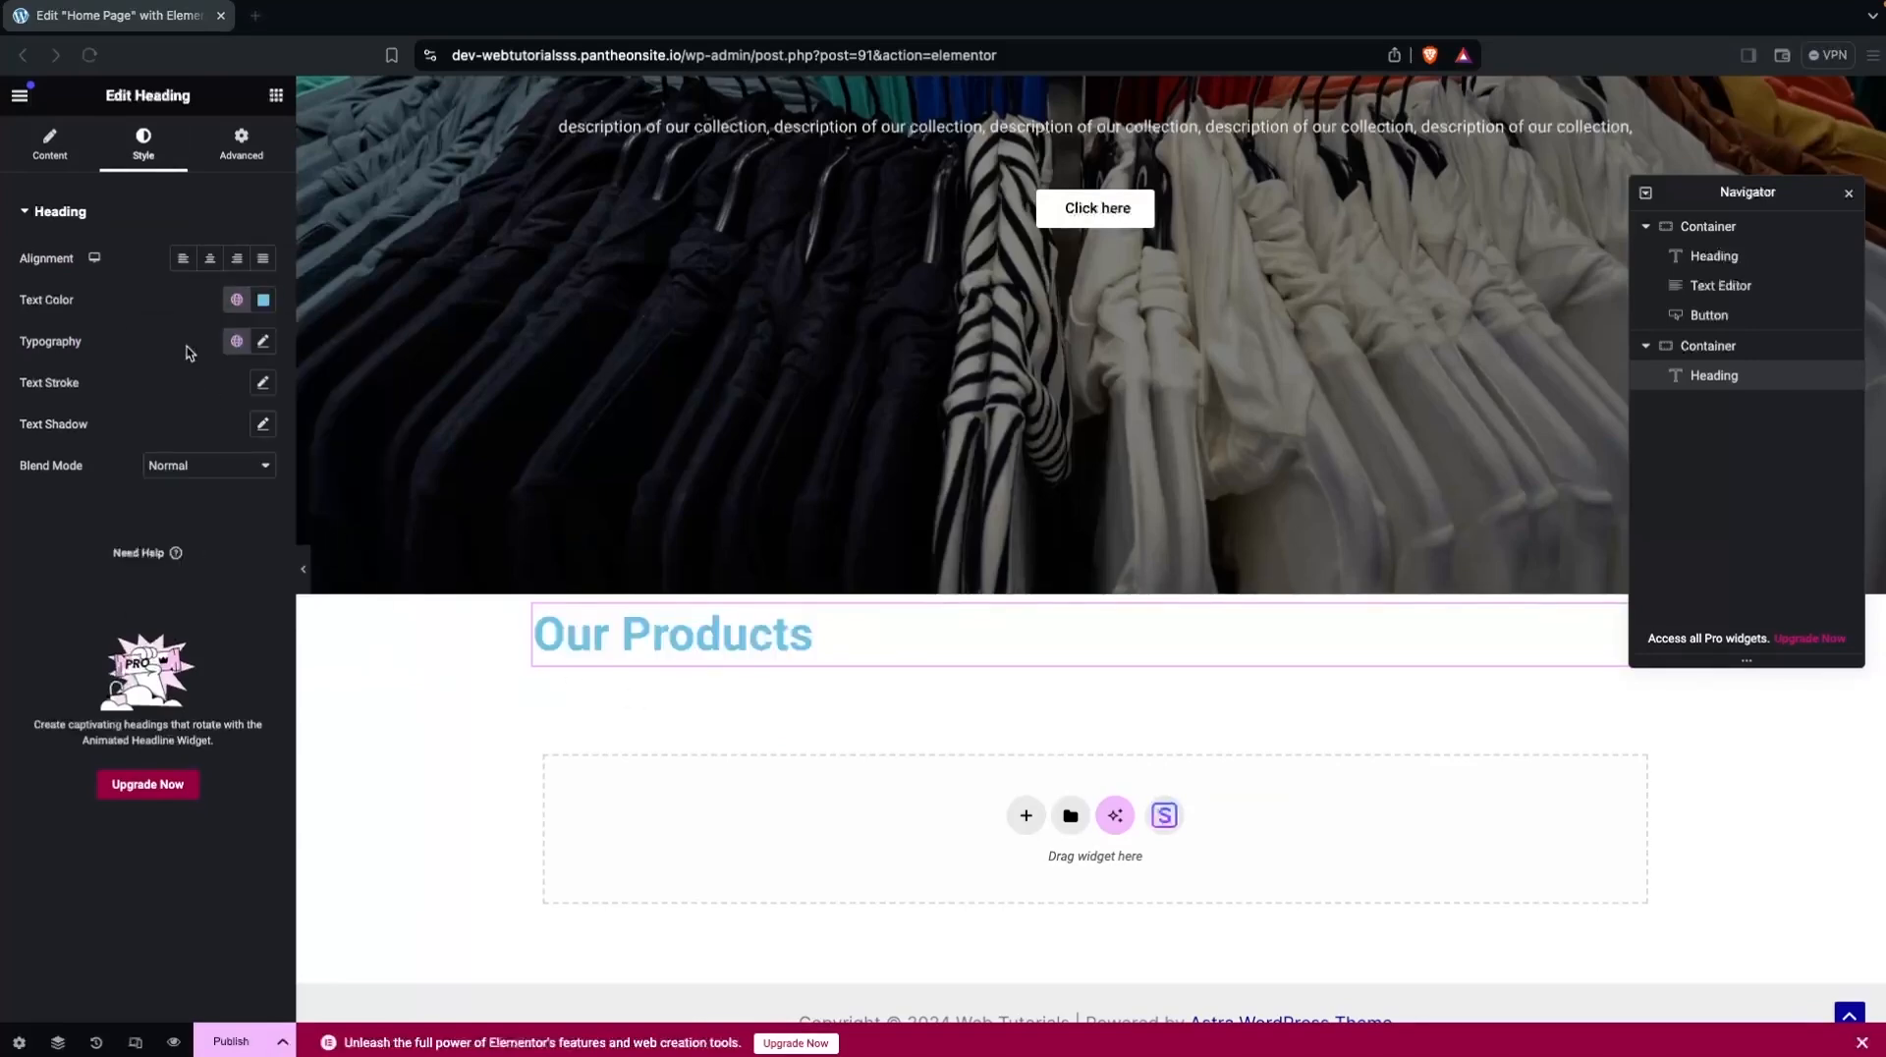
click(262, 302)
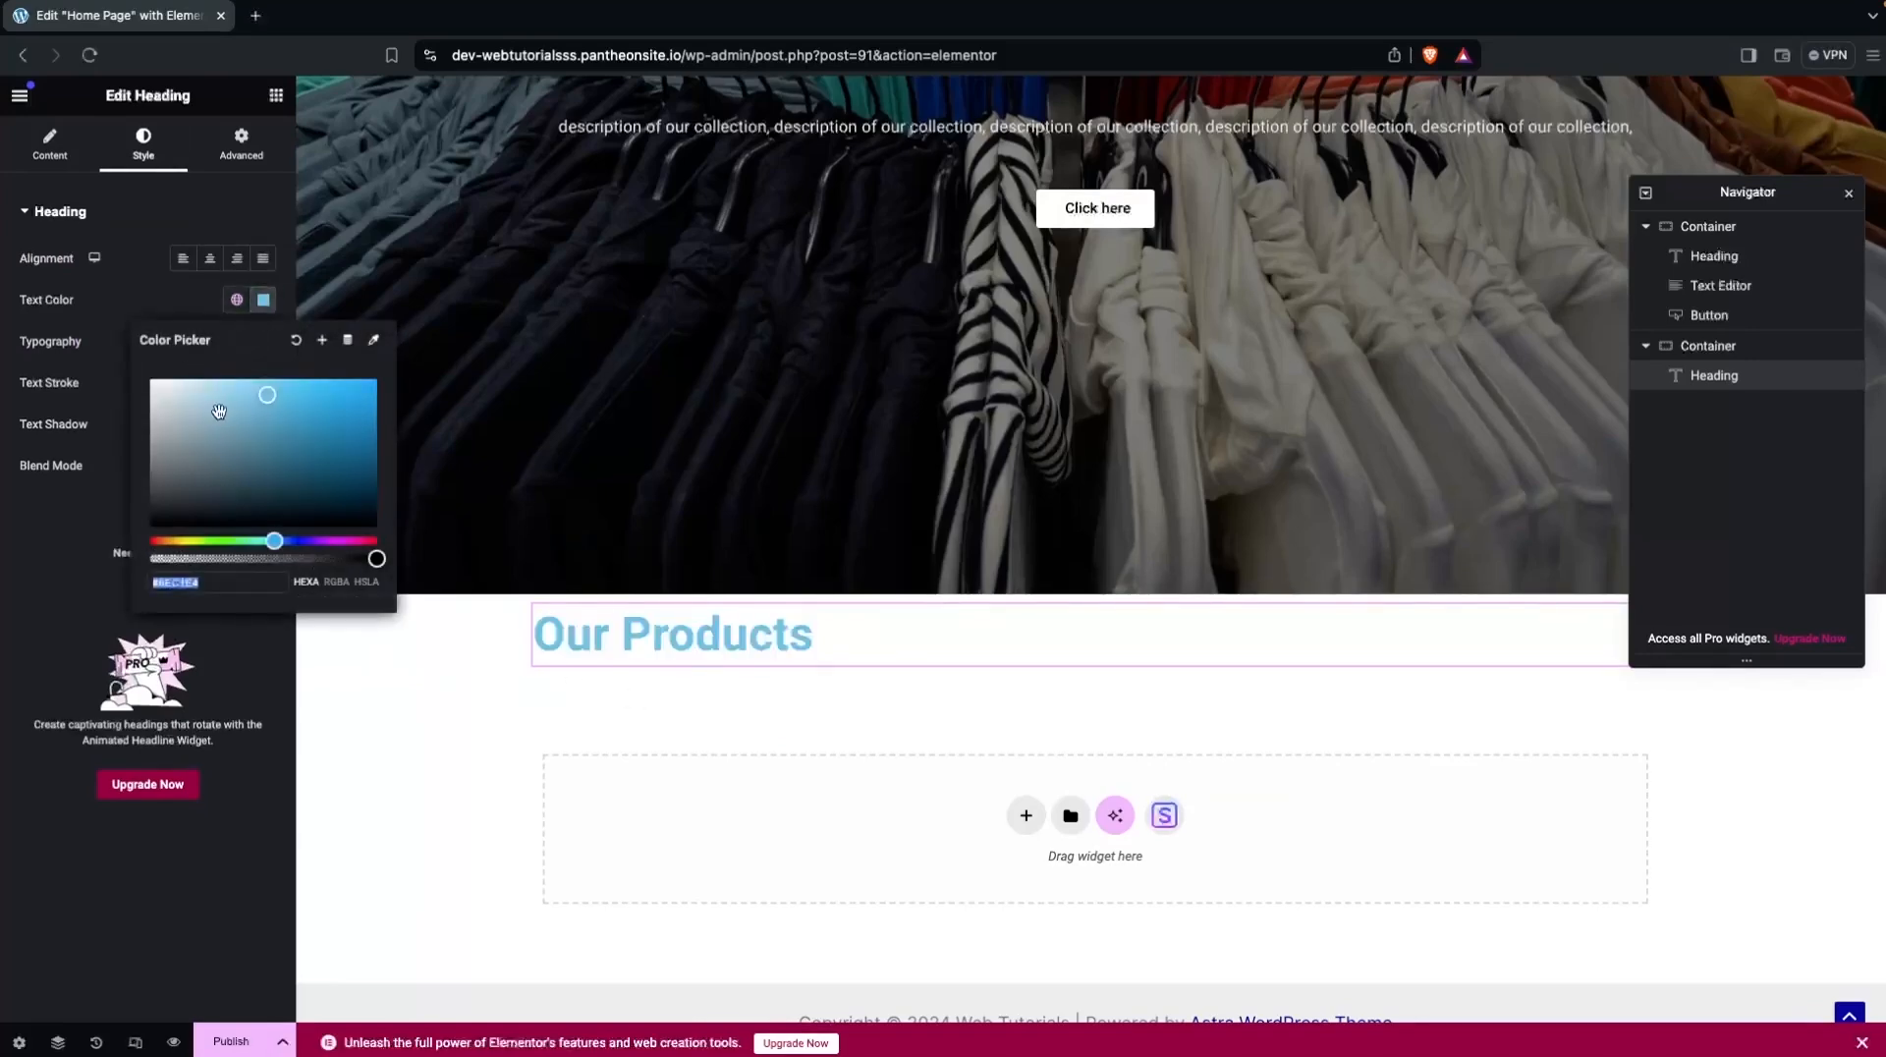
drag(215, 411, 116, 585)
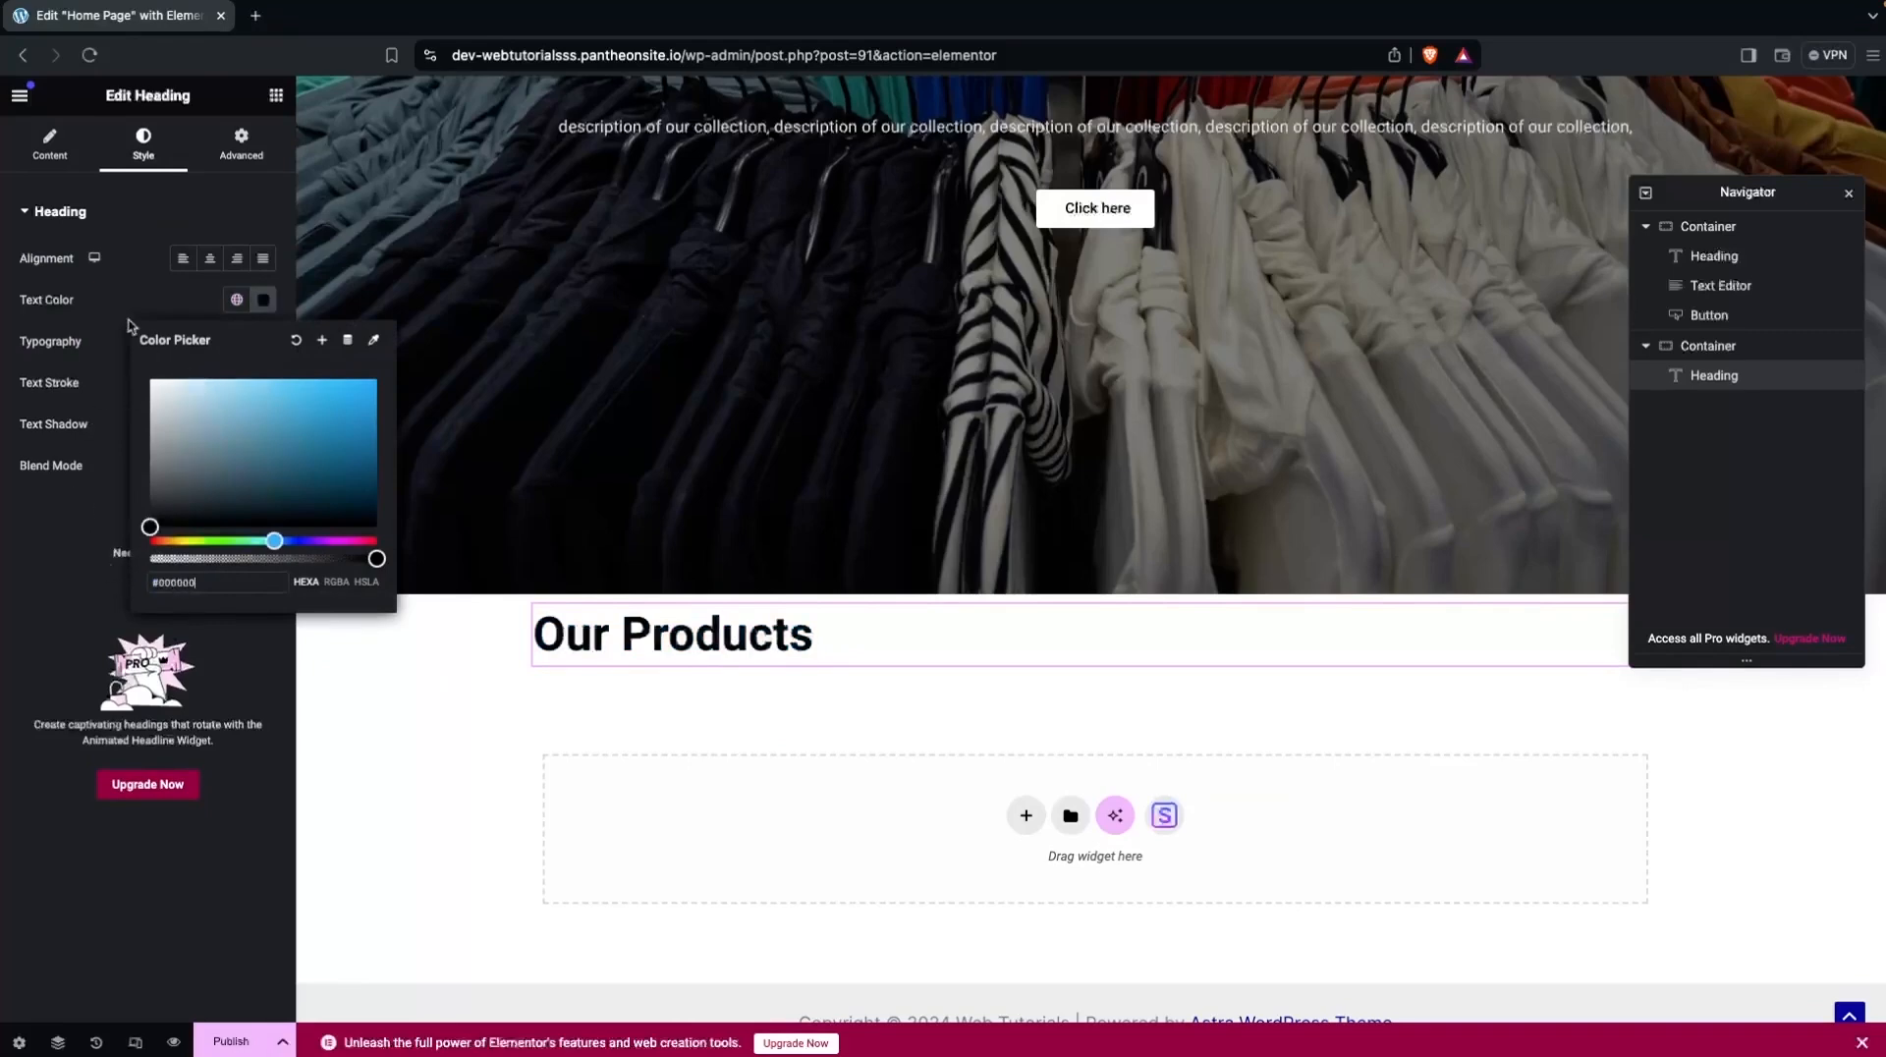
Set the font weight of the "Our Products" heading to 300 (Light).
click(262, 341)
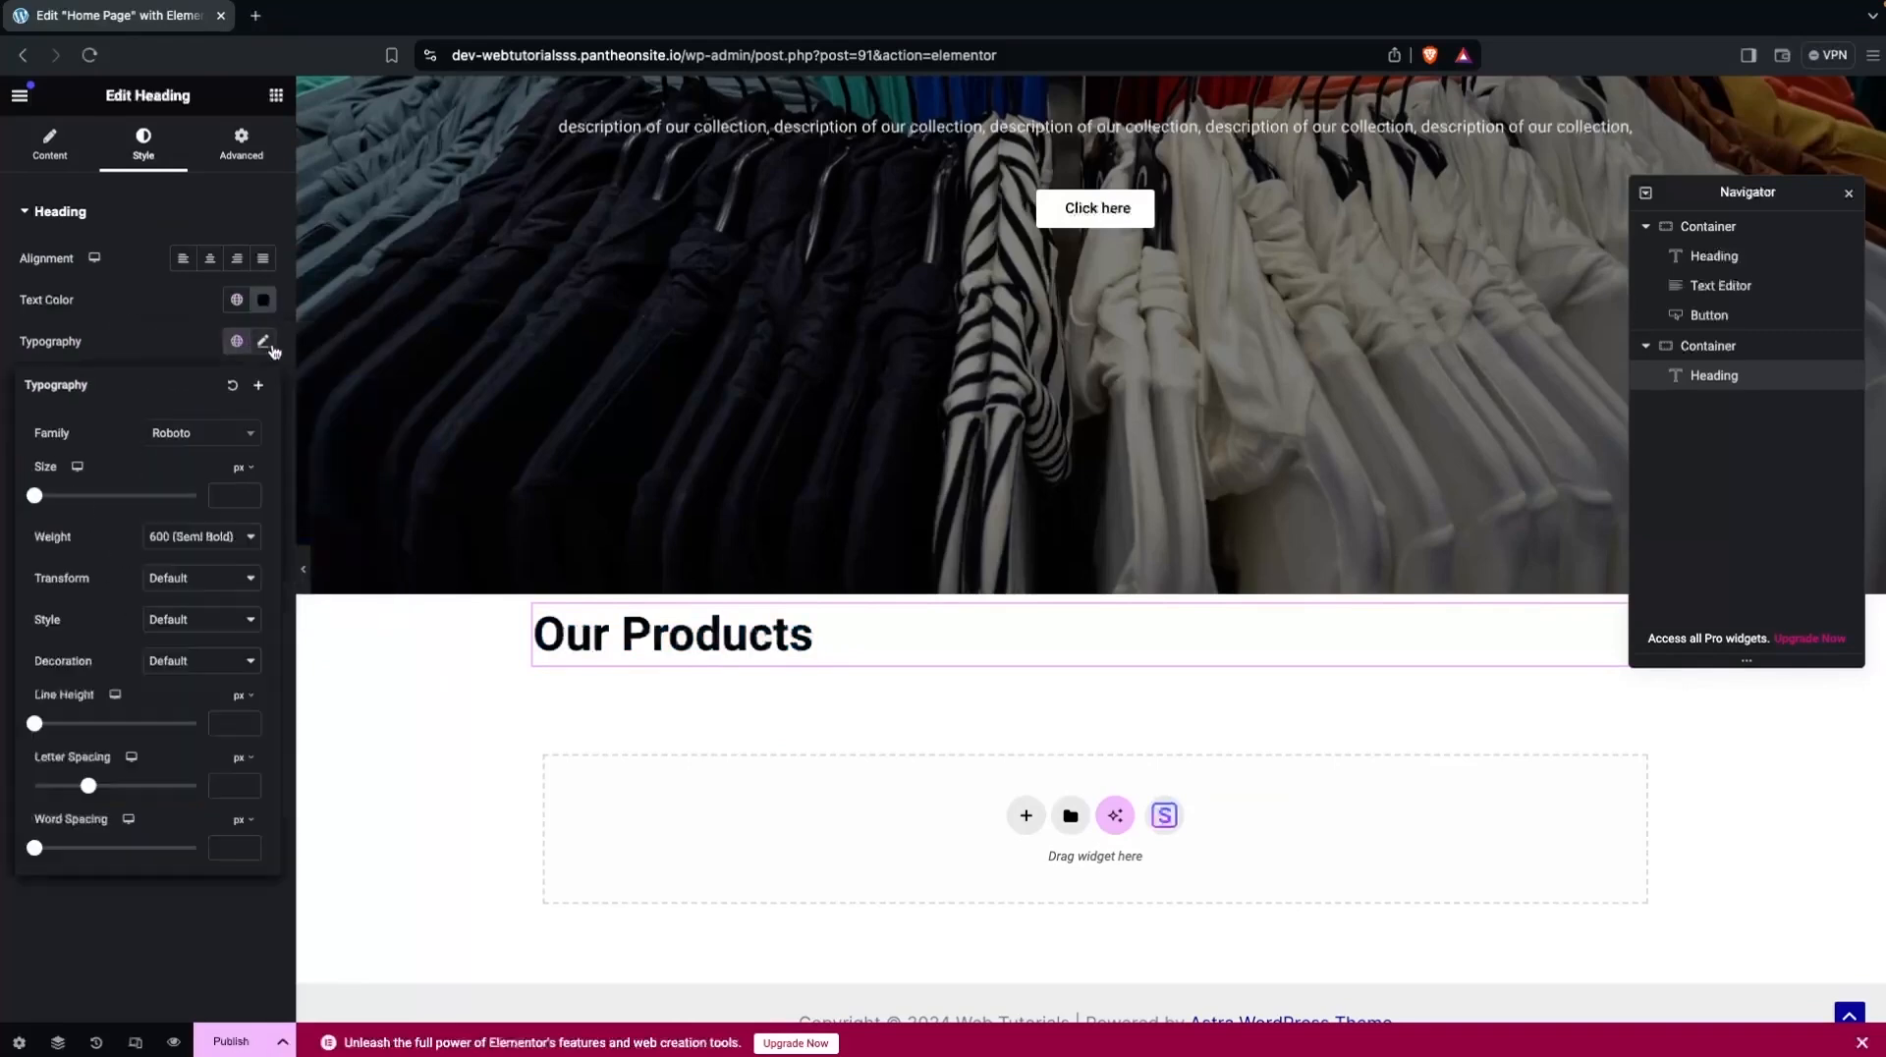
click(229, 539)
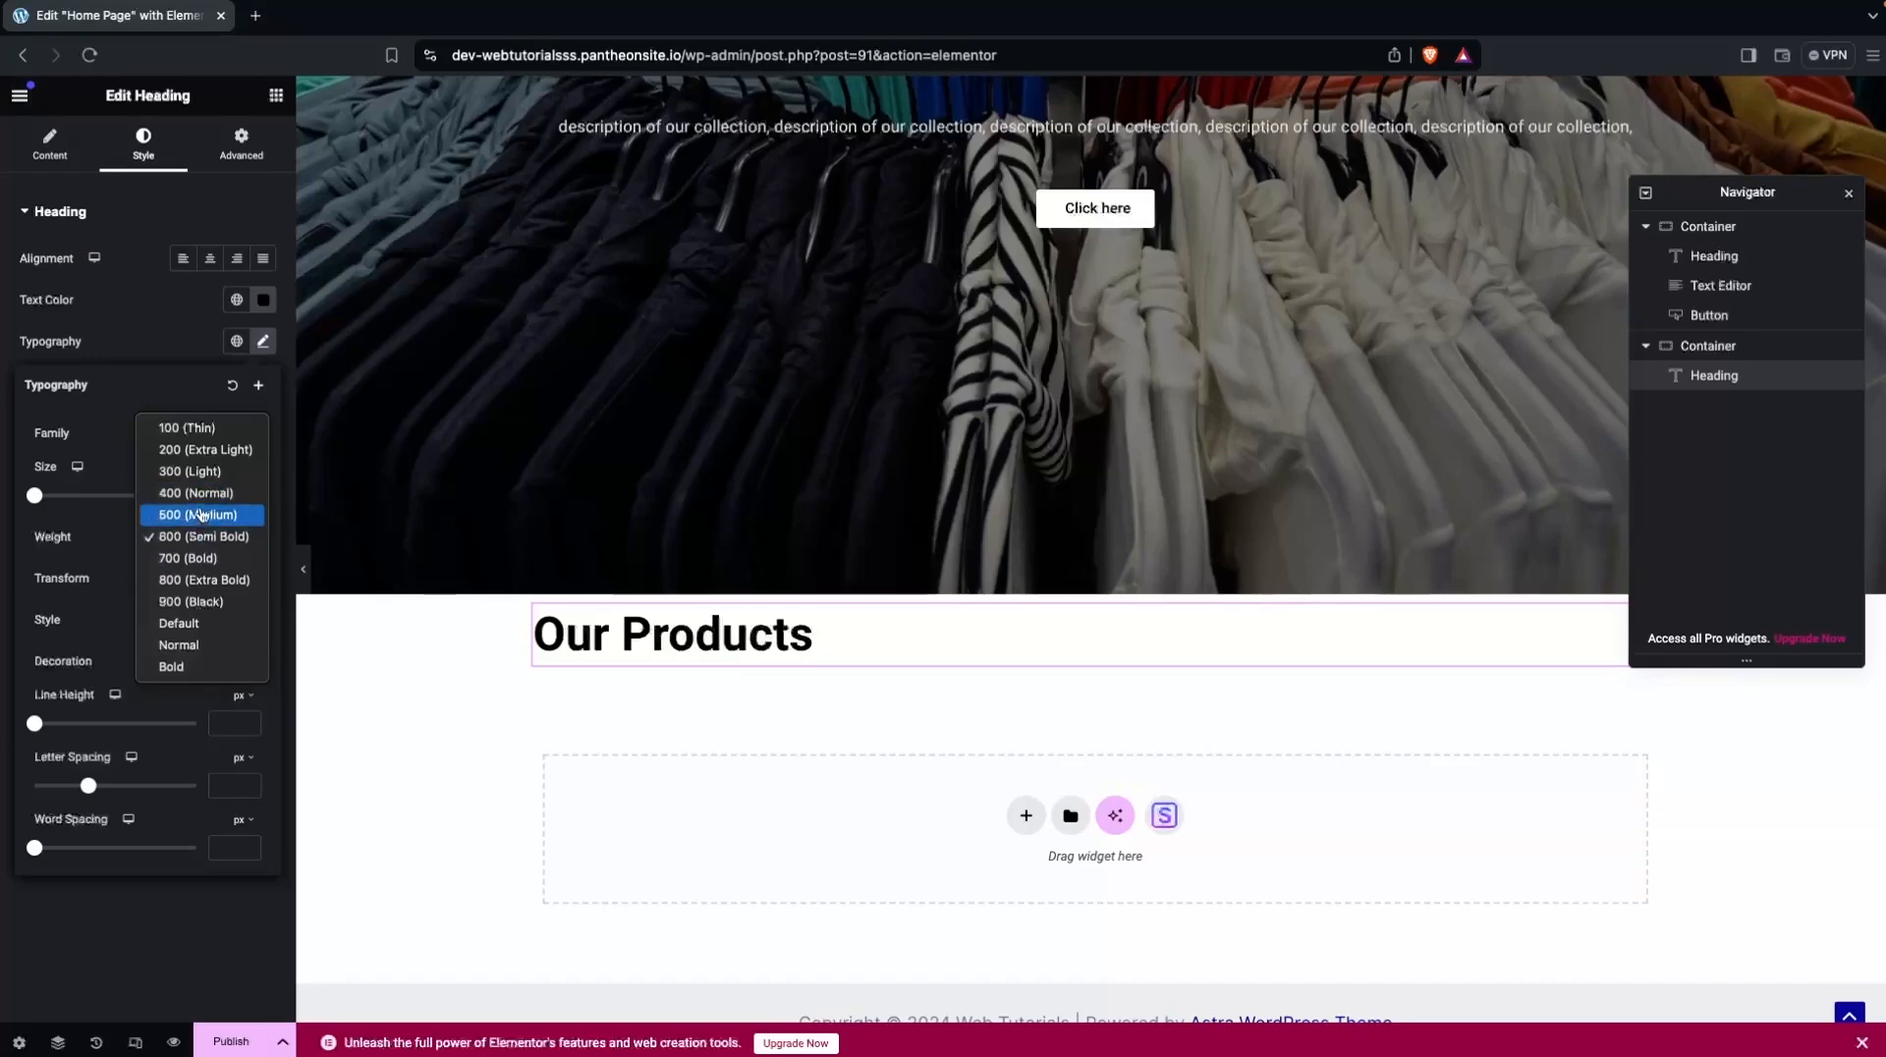
click(197, 492)
click(216, 537)
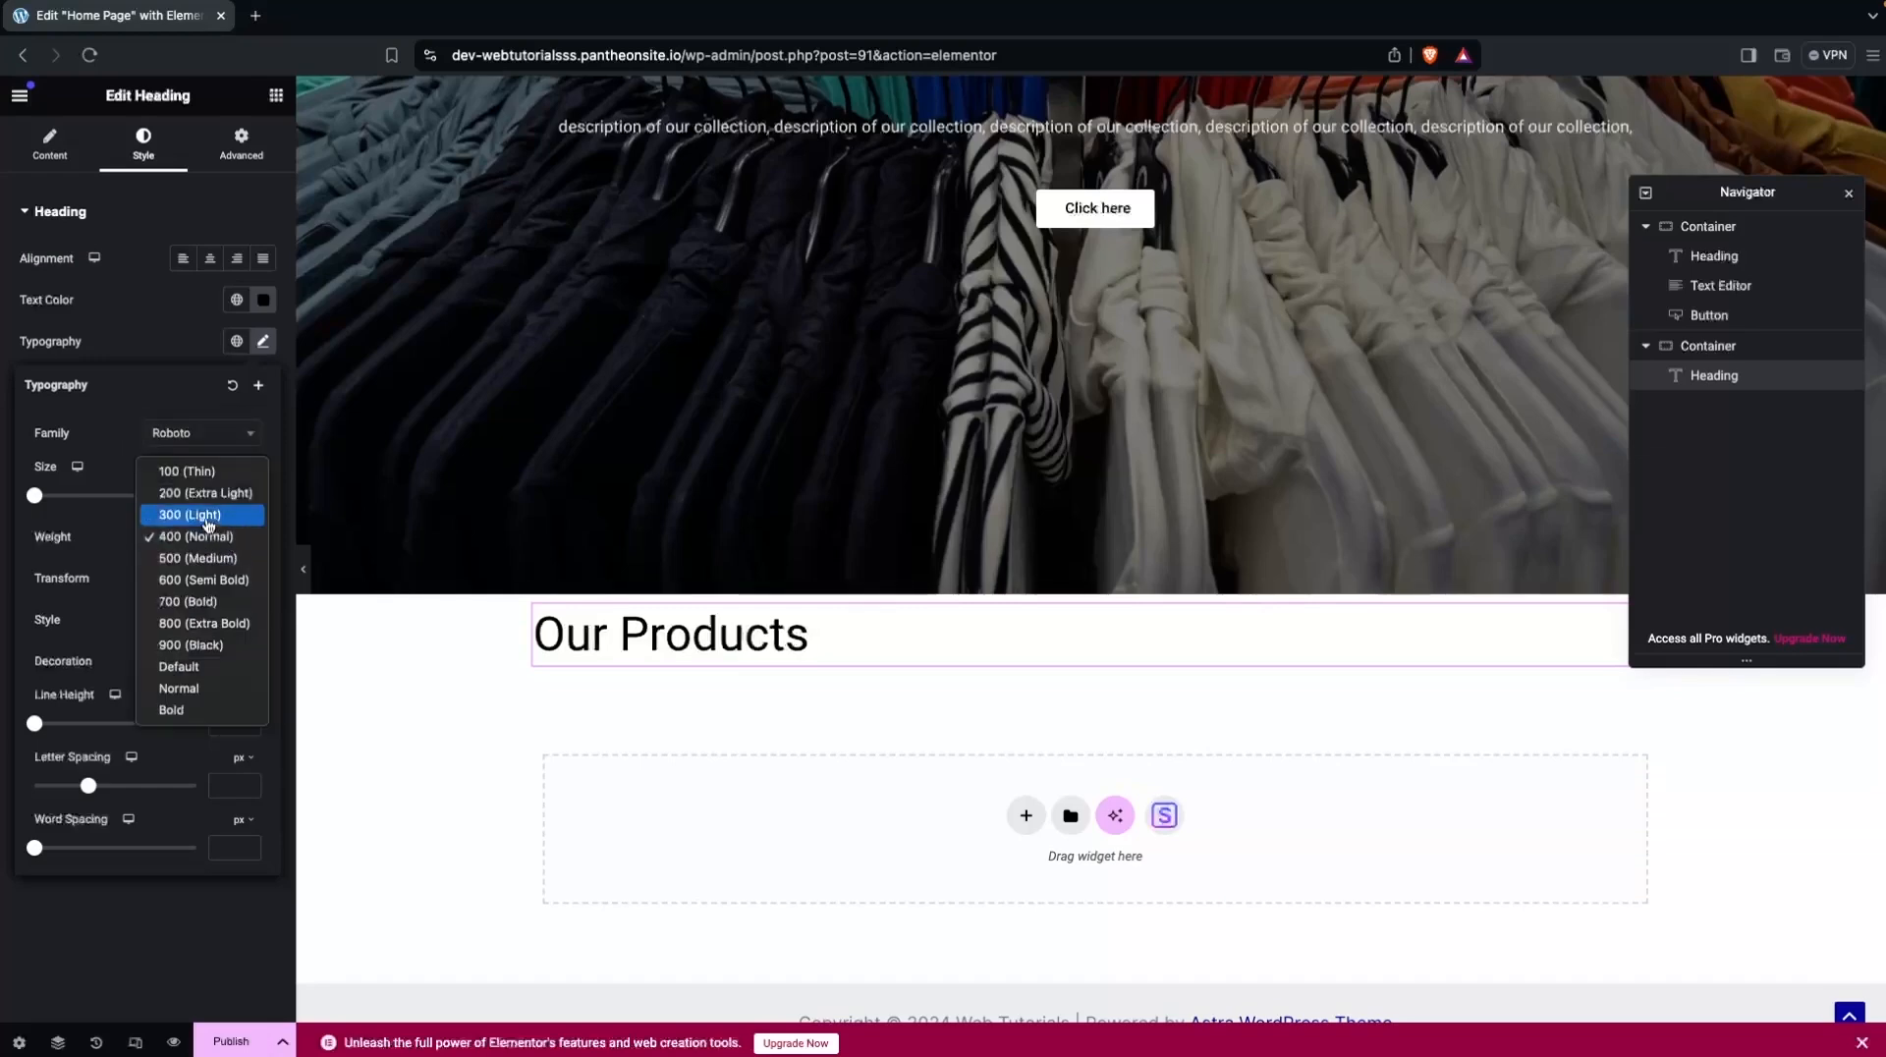
click(209, 517)
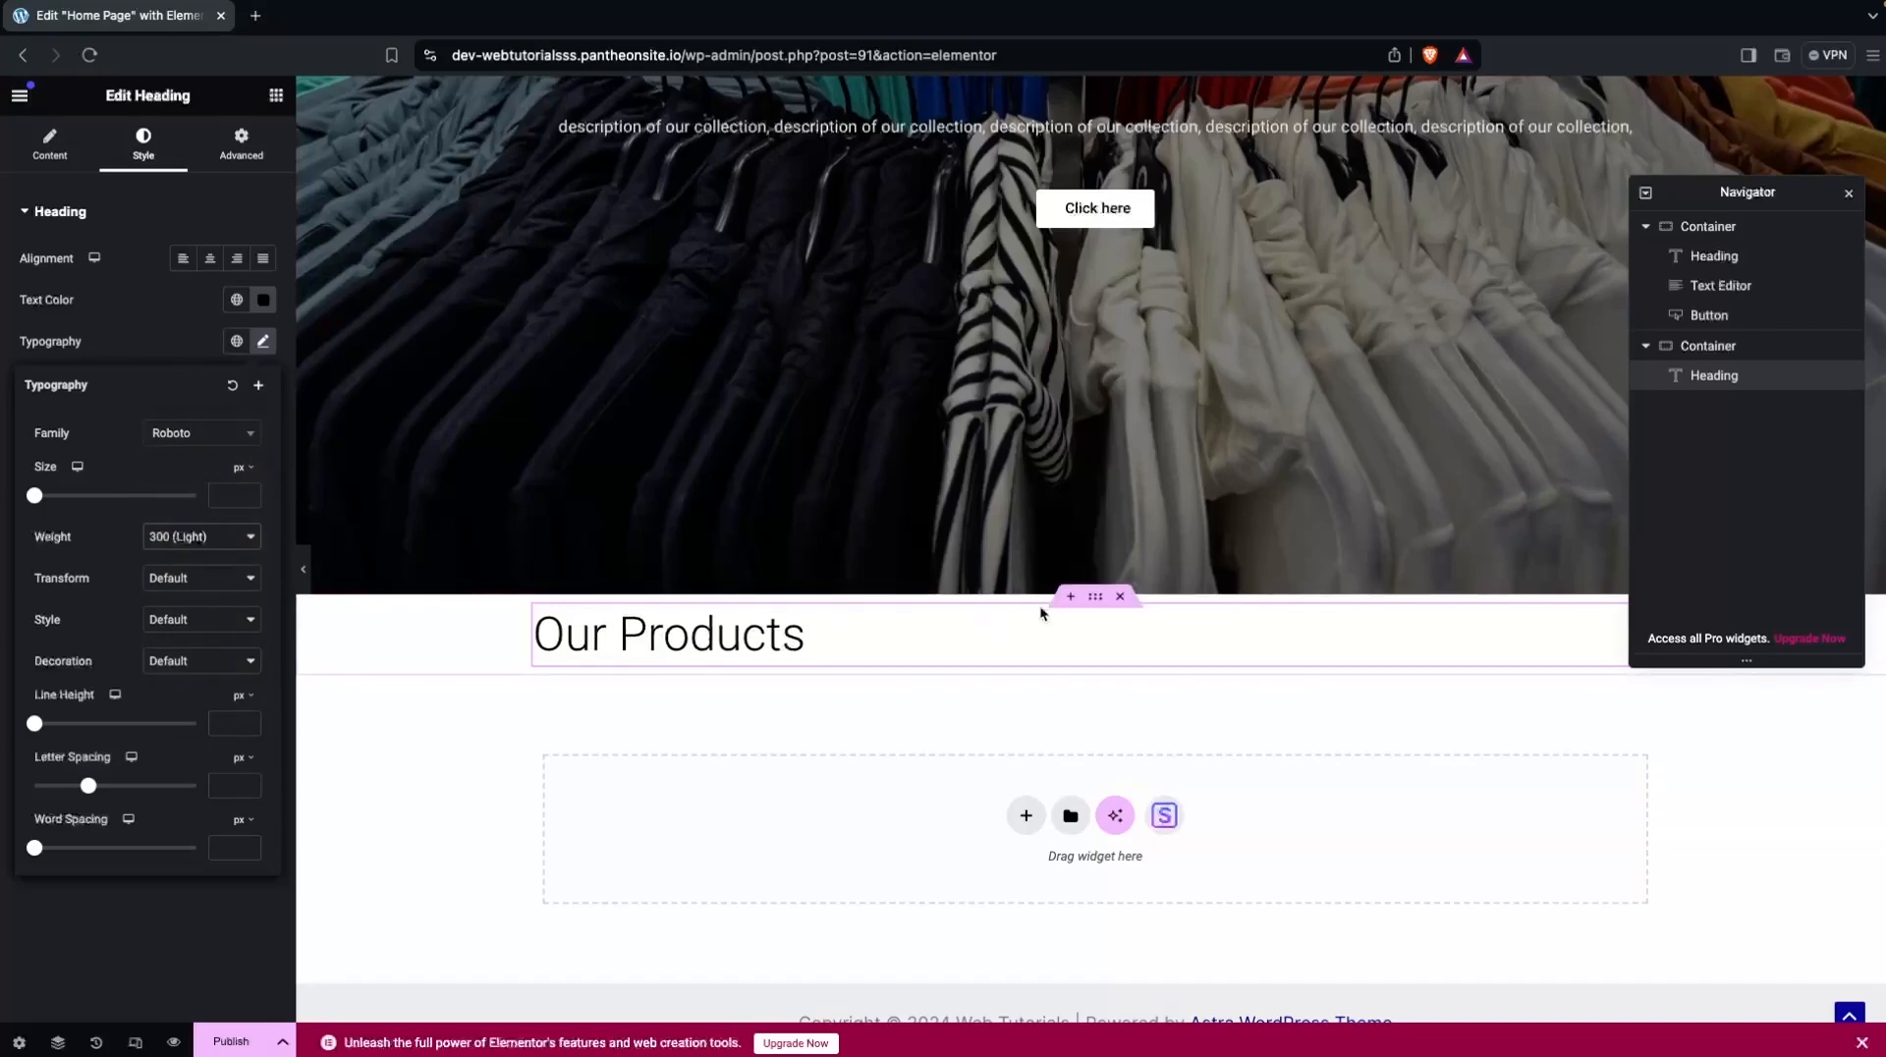
Unlink the padding of the "Our Products" container and set its top padding to 50 px, leaving the other sides at 0.
click(1100, 603)
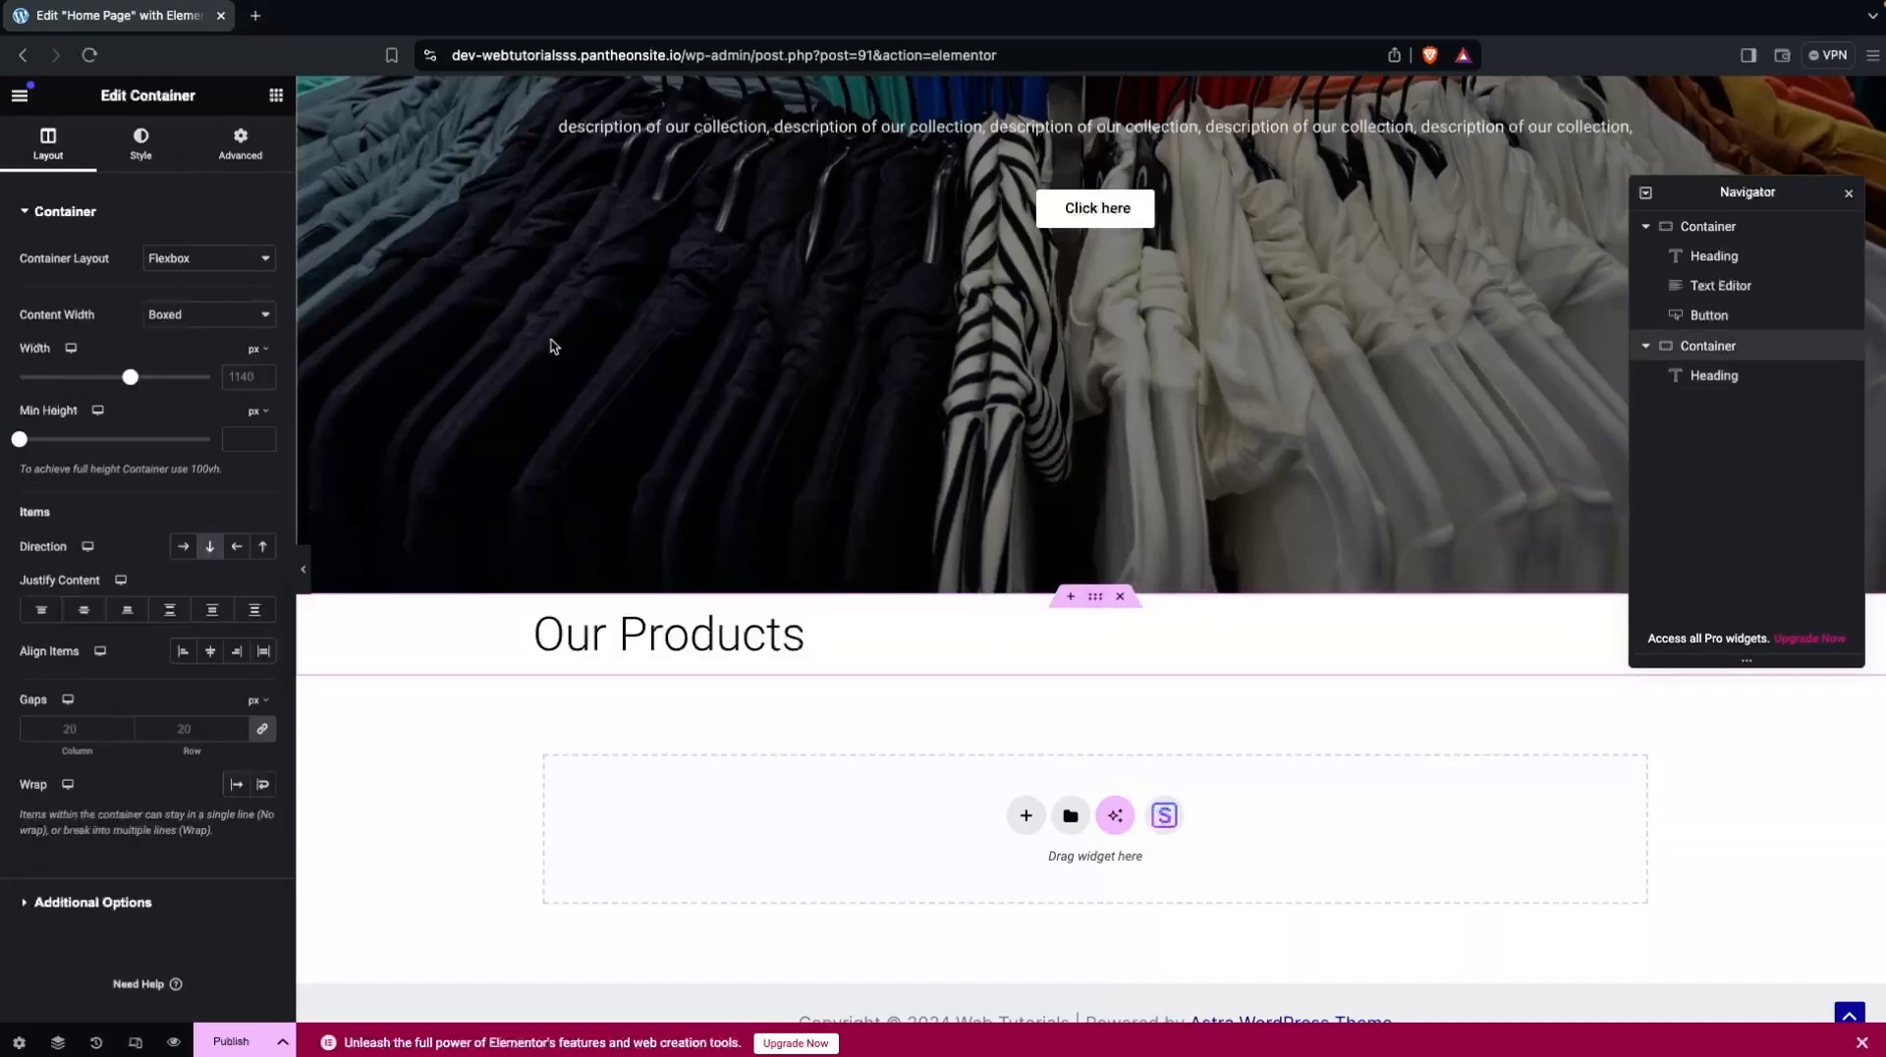
click(238, 143)
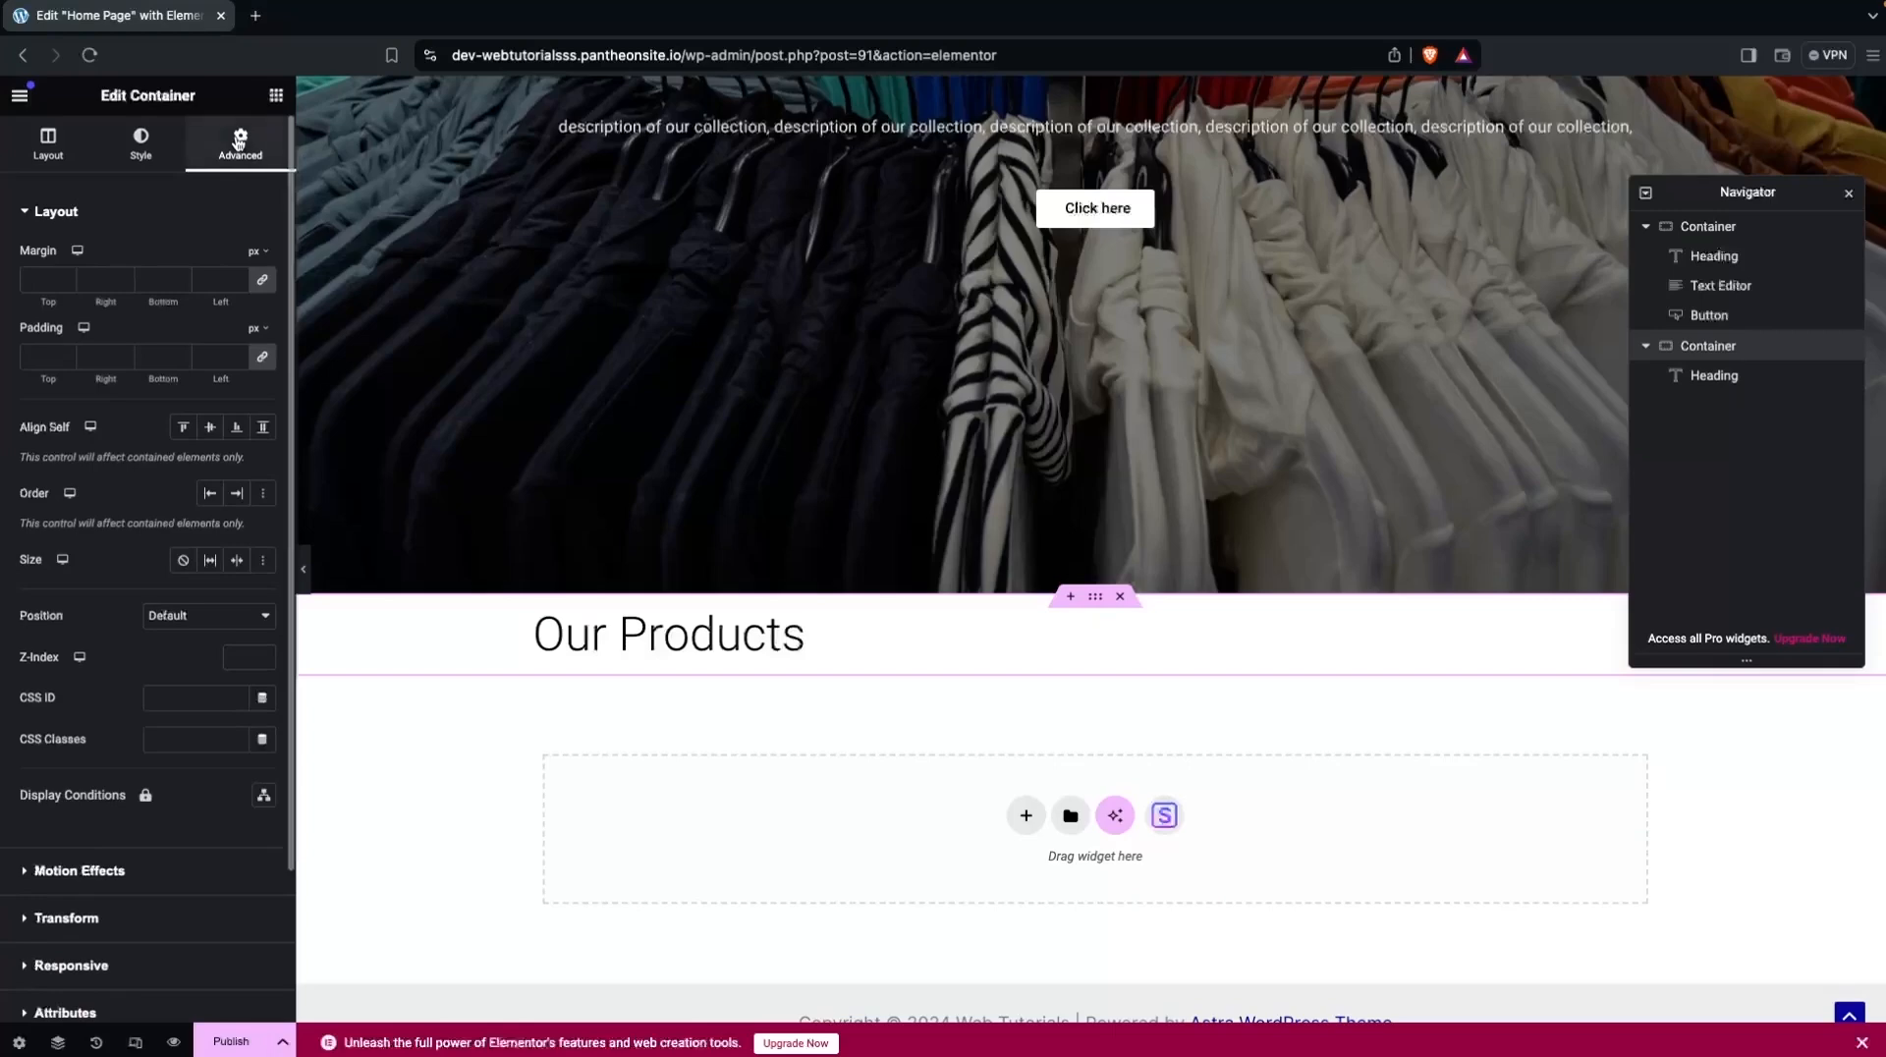
click(262, 358)
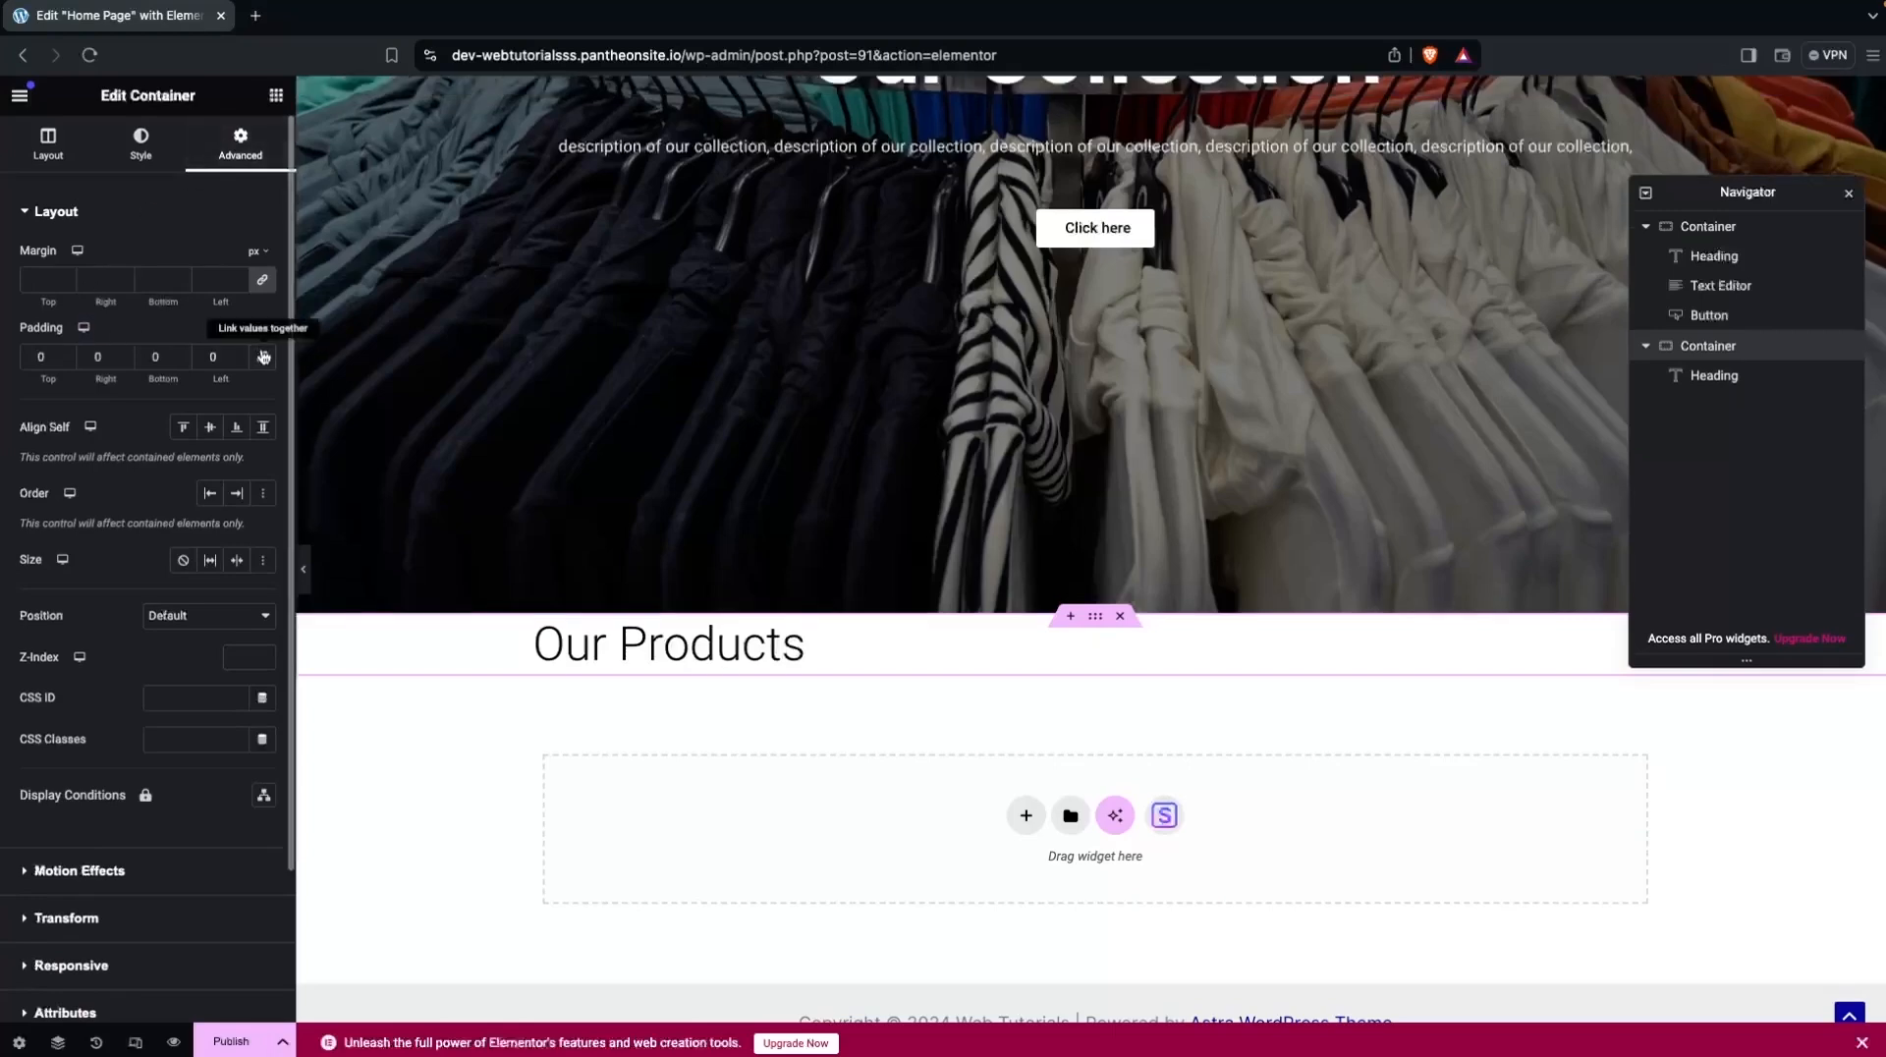
double_click(40, 356)
text(20)
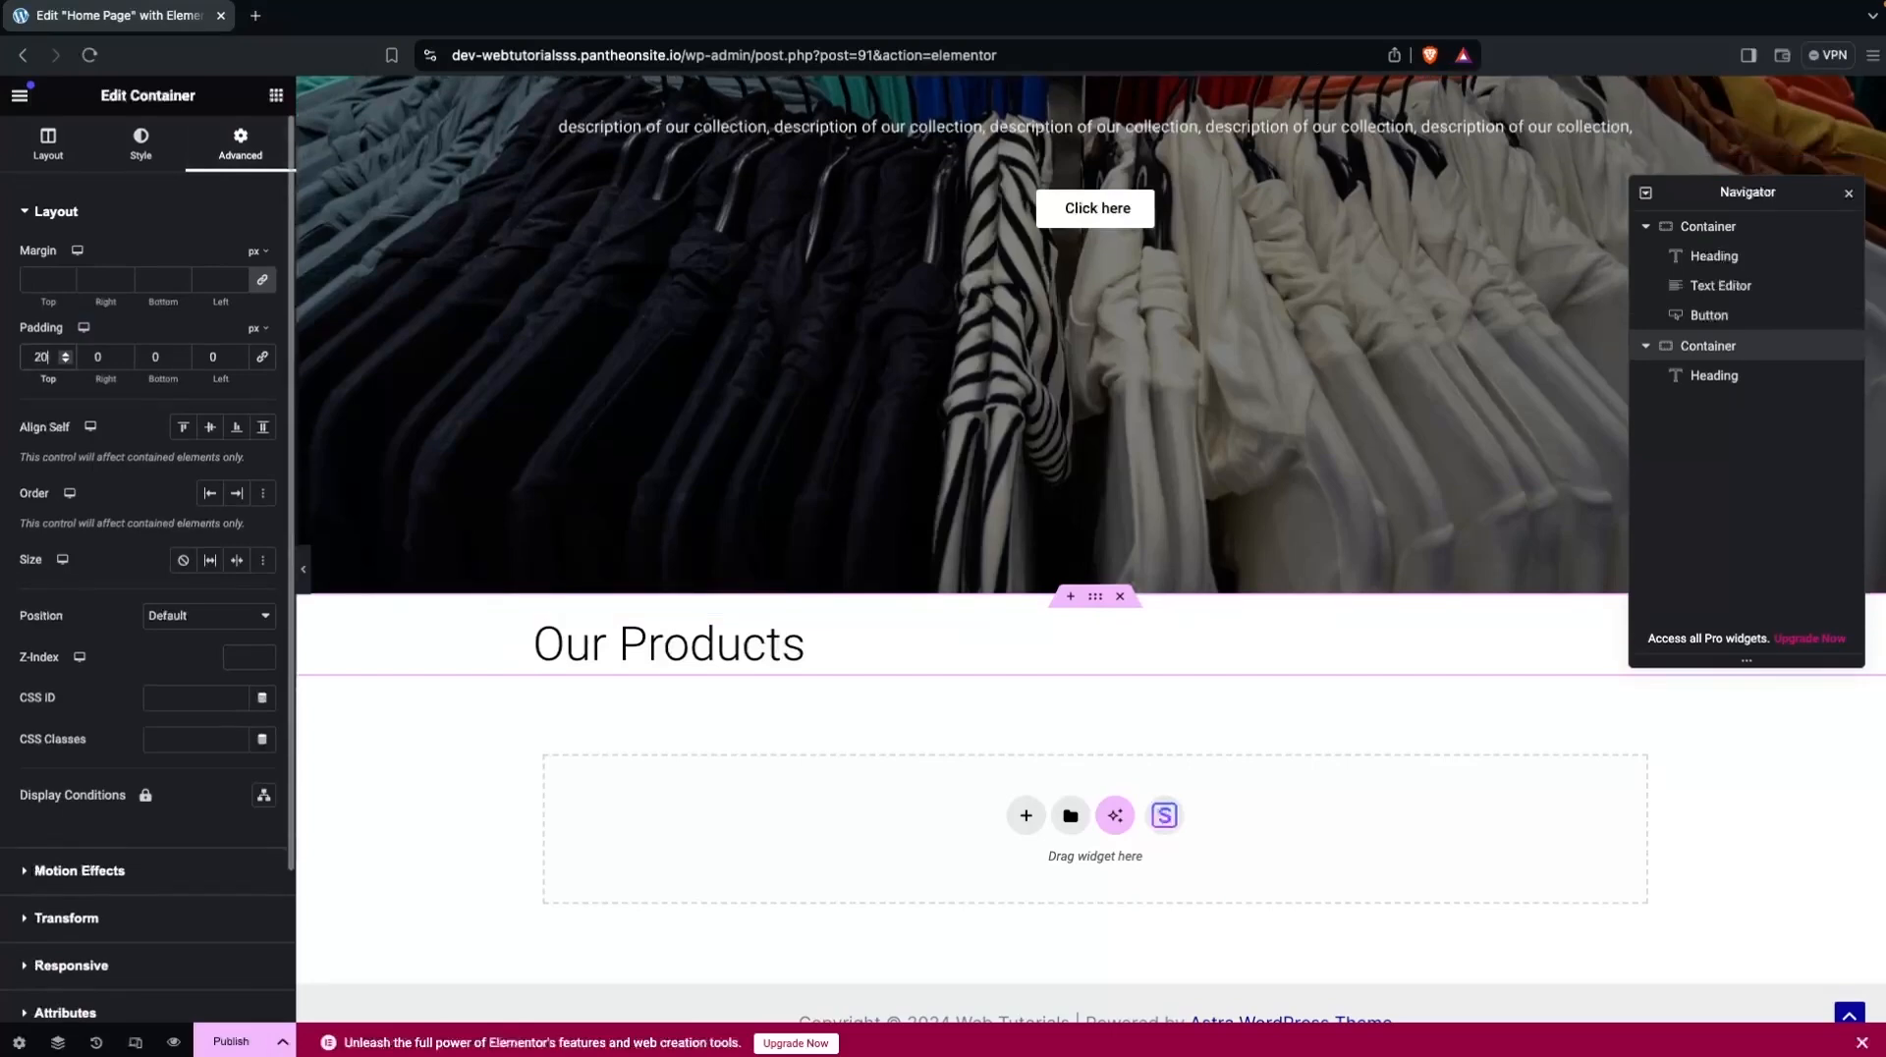
key(BackSpace)
key(BackSpace)
text(50)
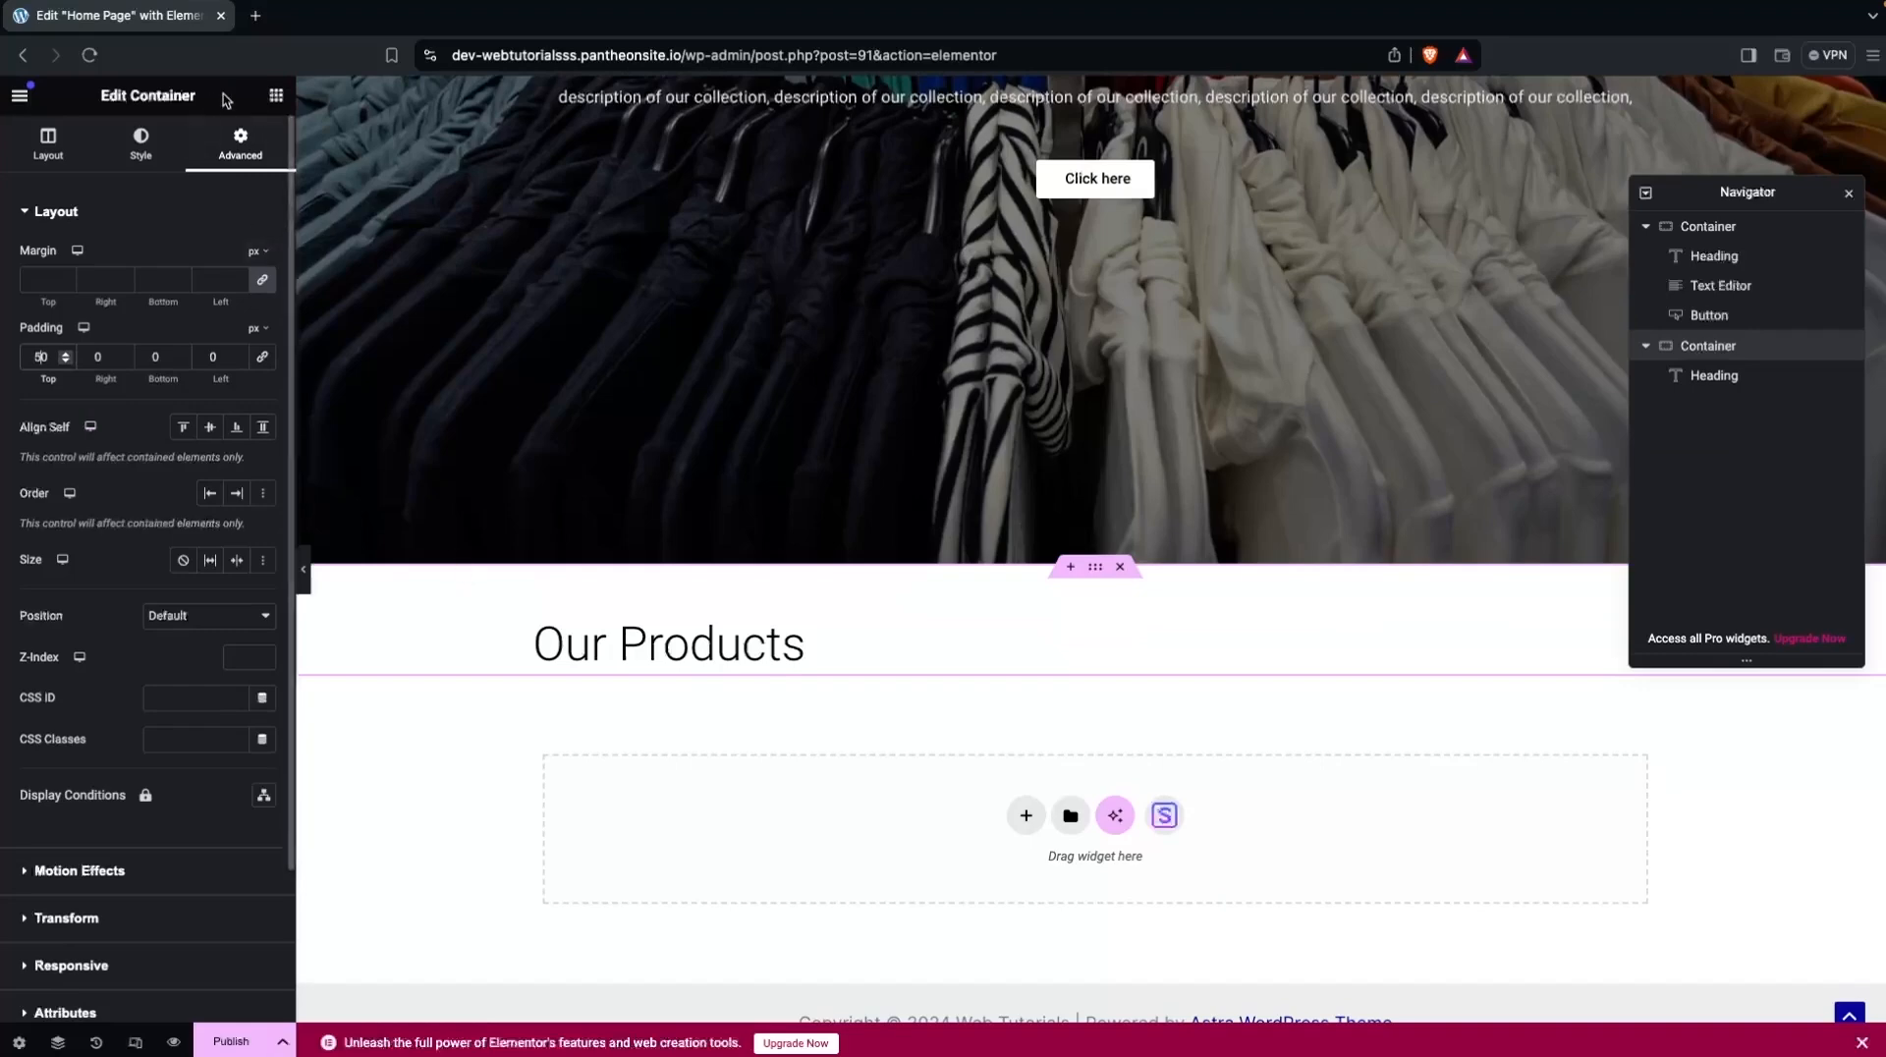
Nest a container below the "Our Products" heading and place an Image widget inside it.
click(276, 96)
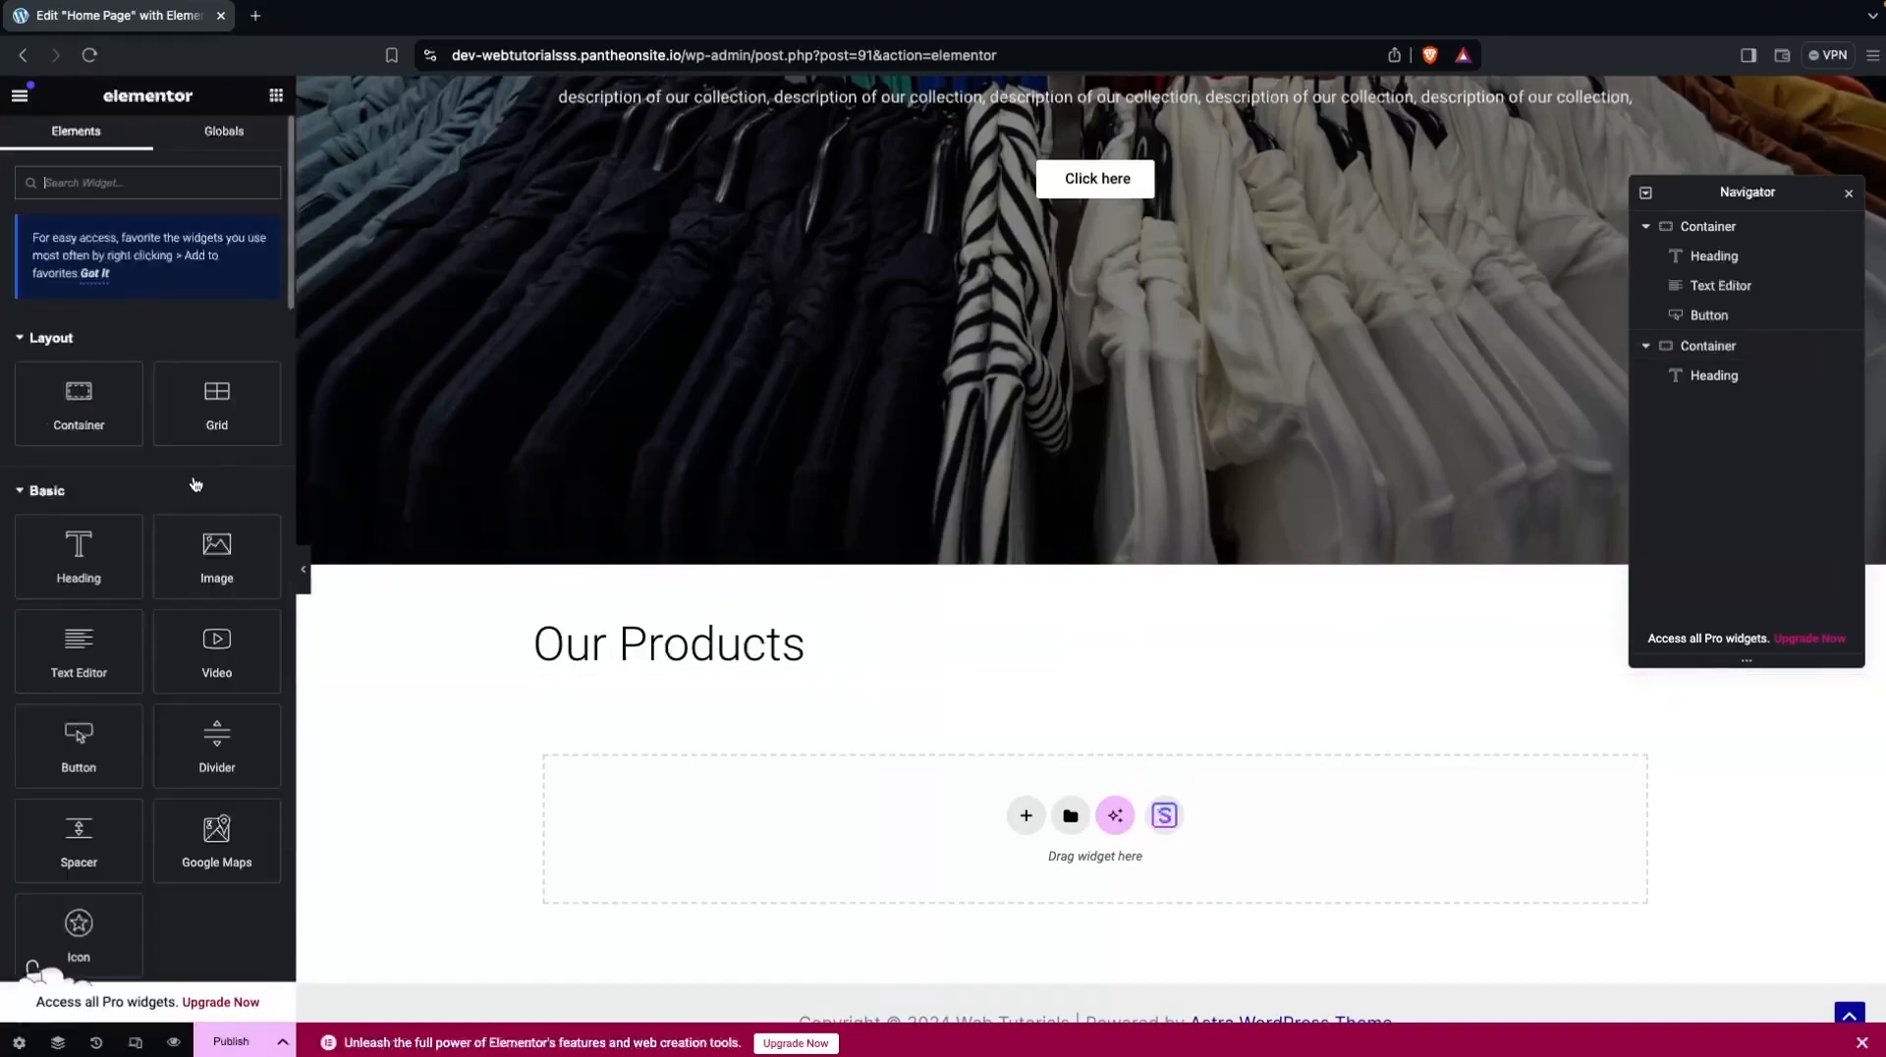
drag(67, 390, 434, 650)
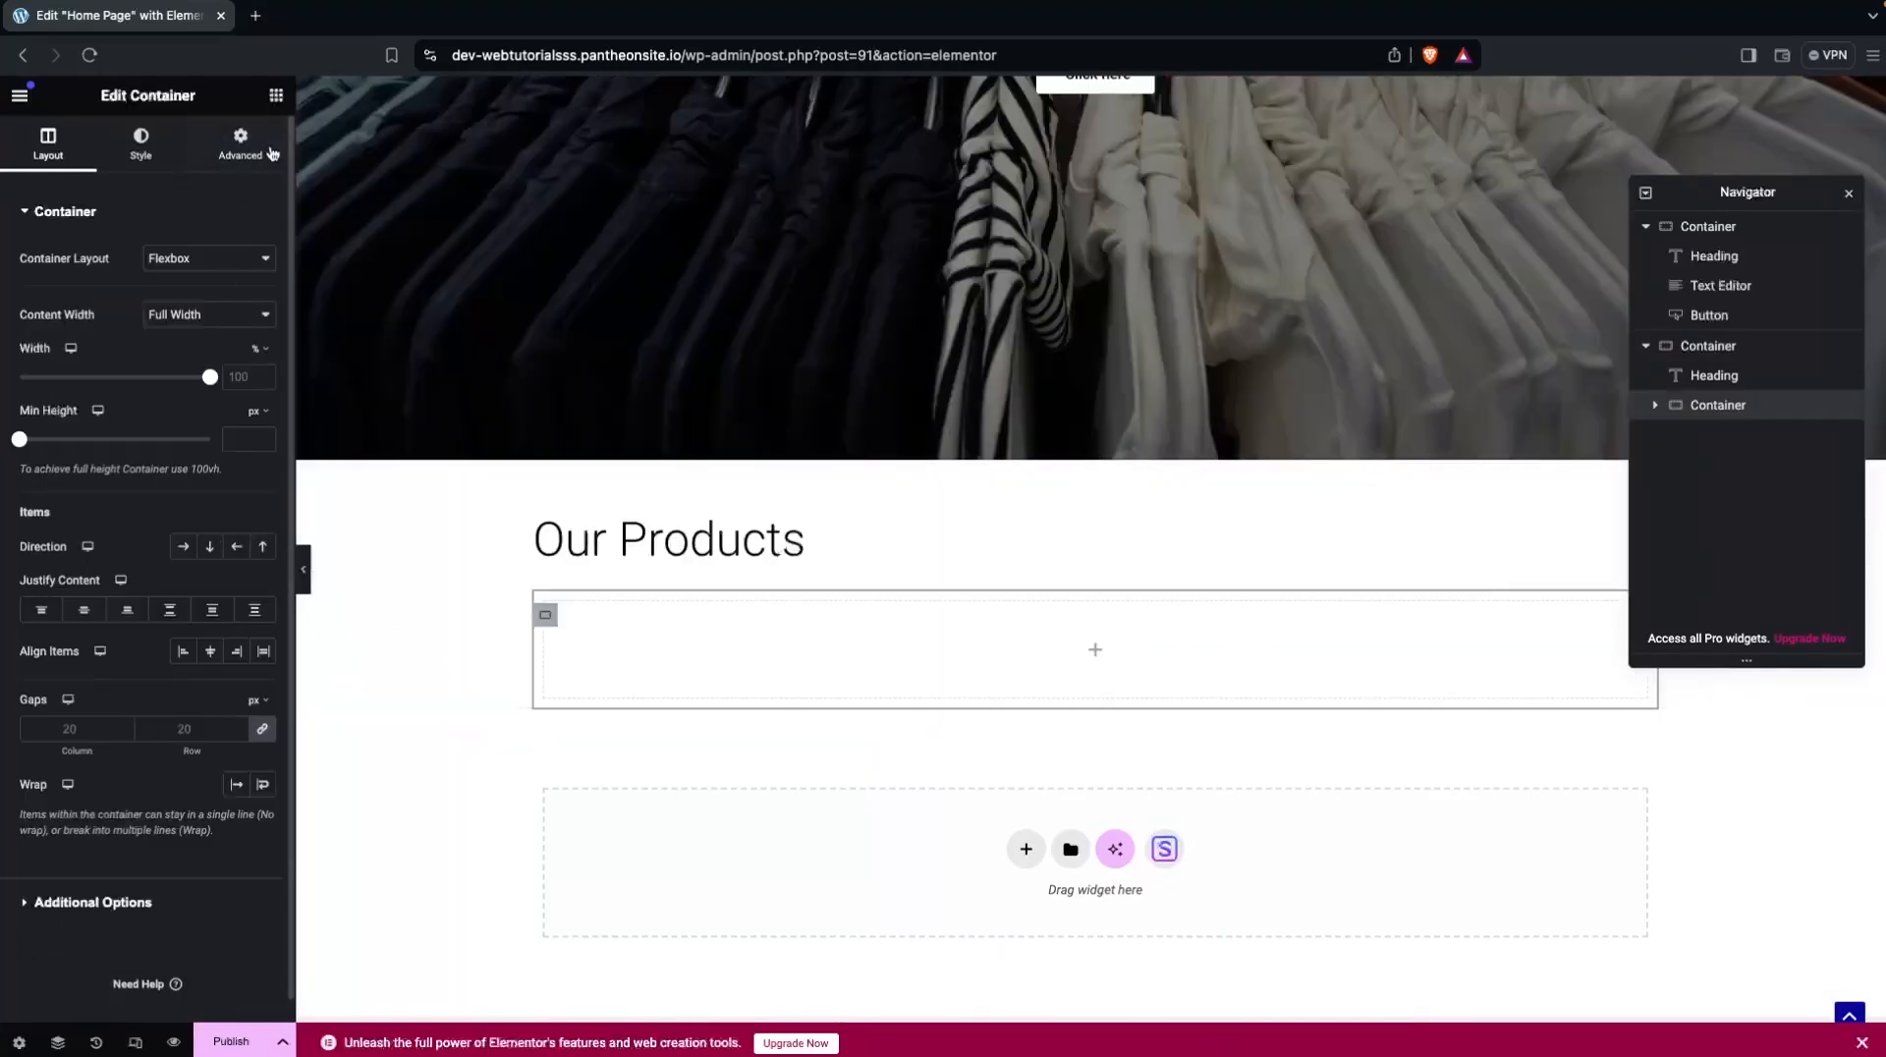
click(276, 96)
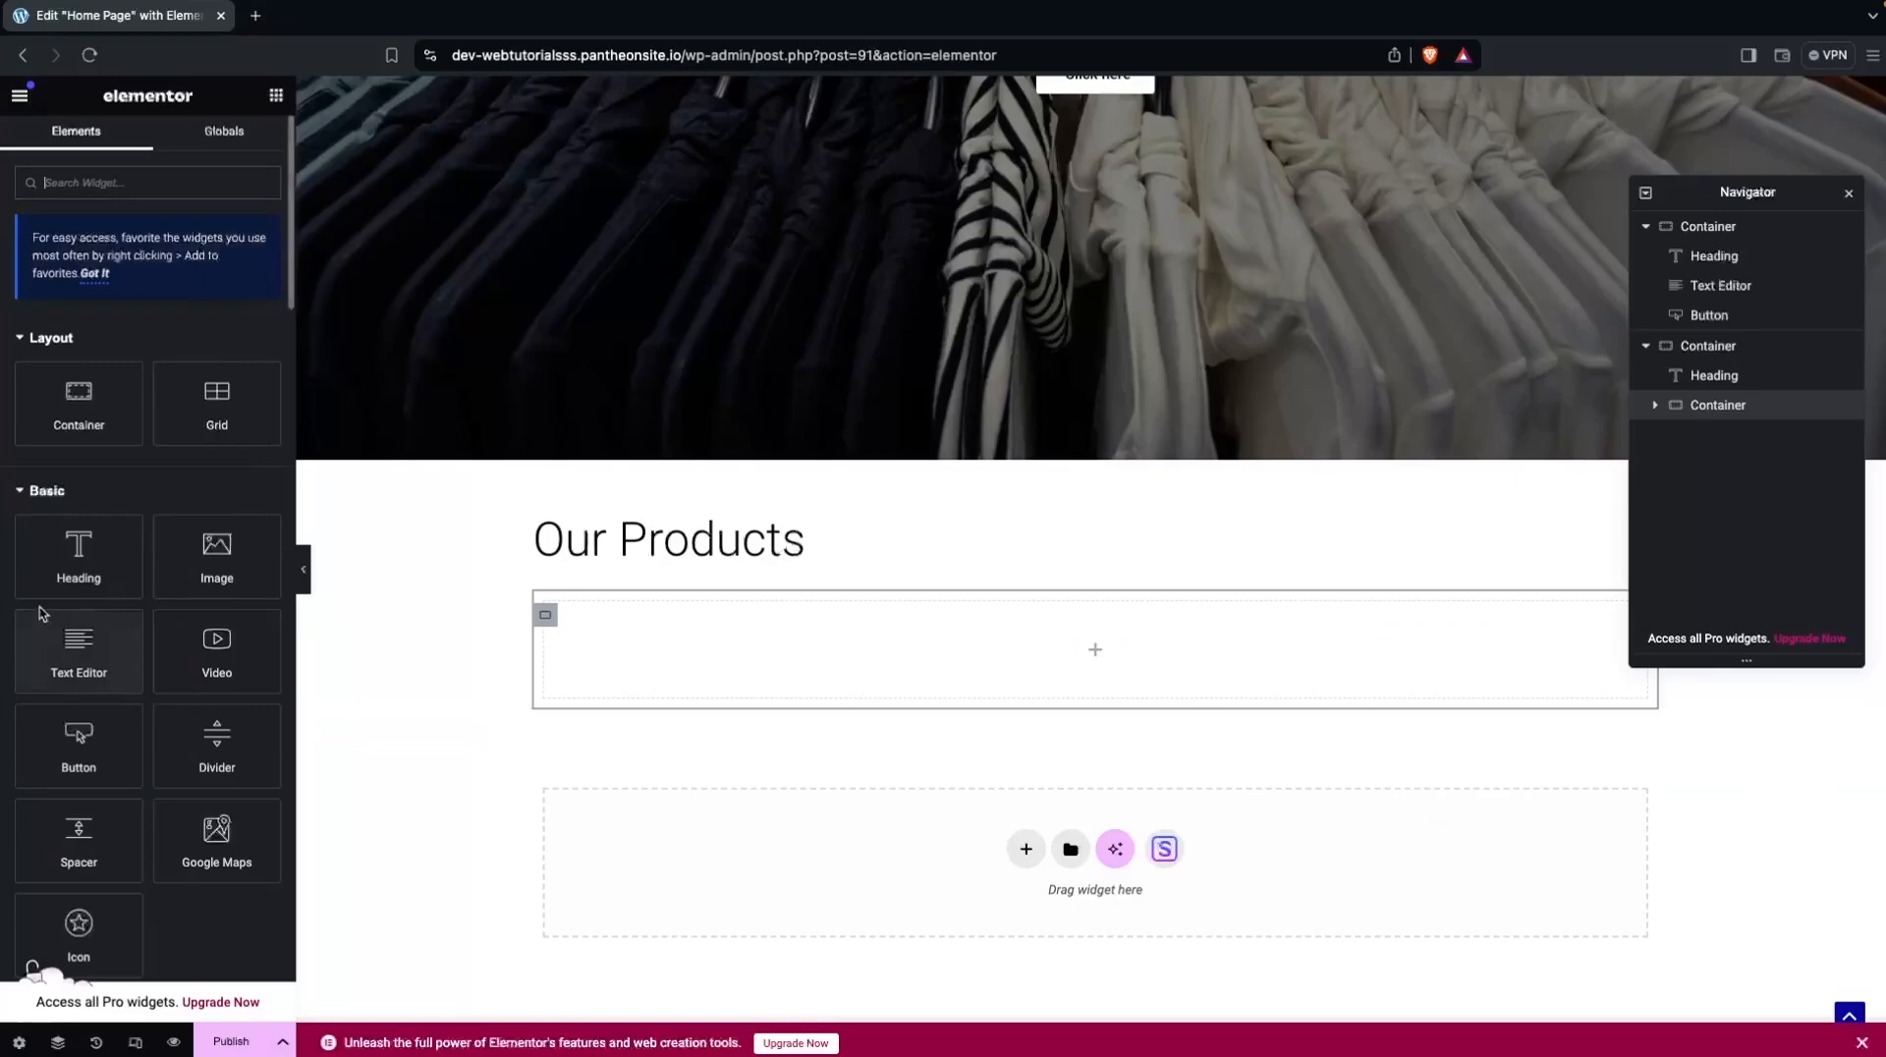
drag(194, 583, 728, 678)
Search the free images for "clothes" and insert the photo of the woman in the black outfit into the Image widget.
click(160, 364)
click(476, 175)
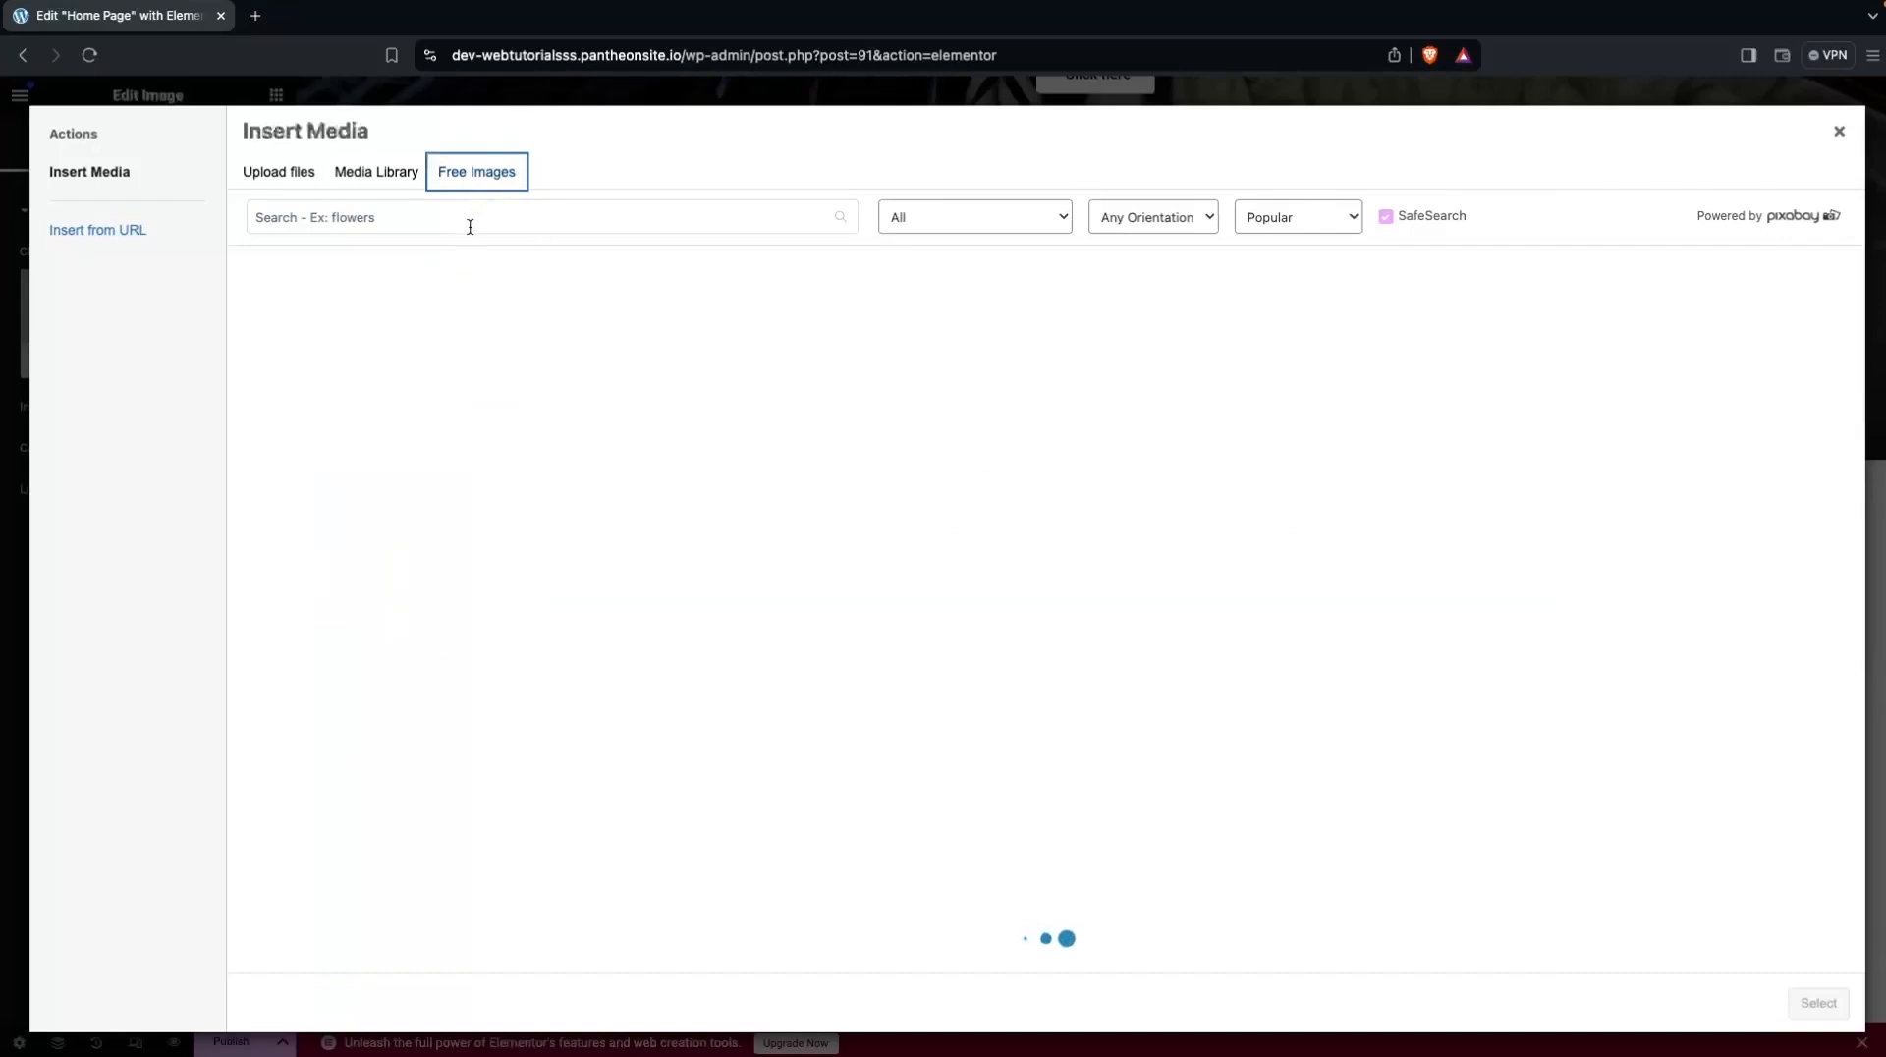
click(470, 227)
text(clothes)
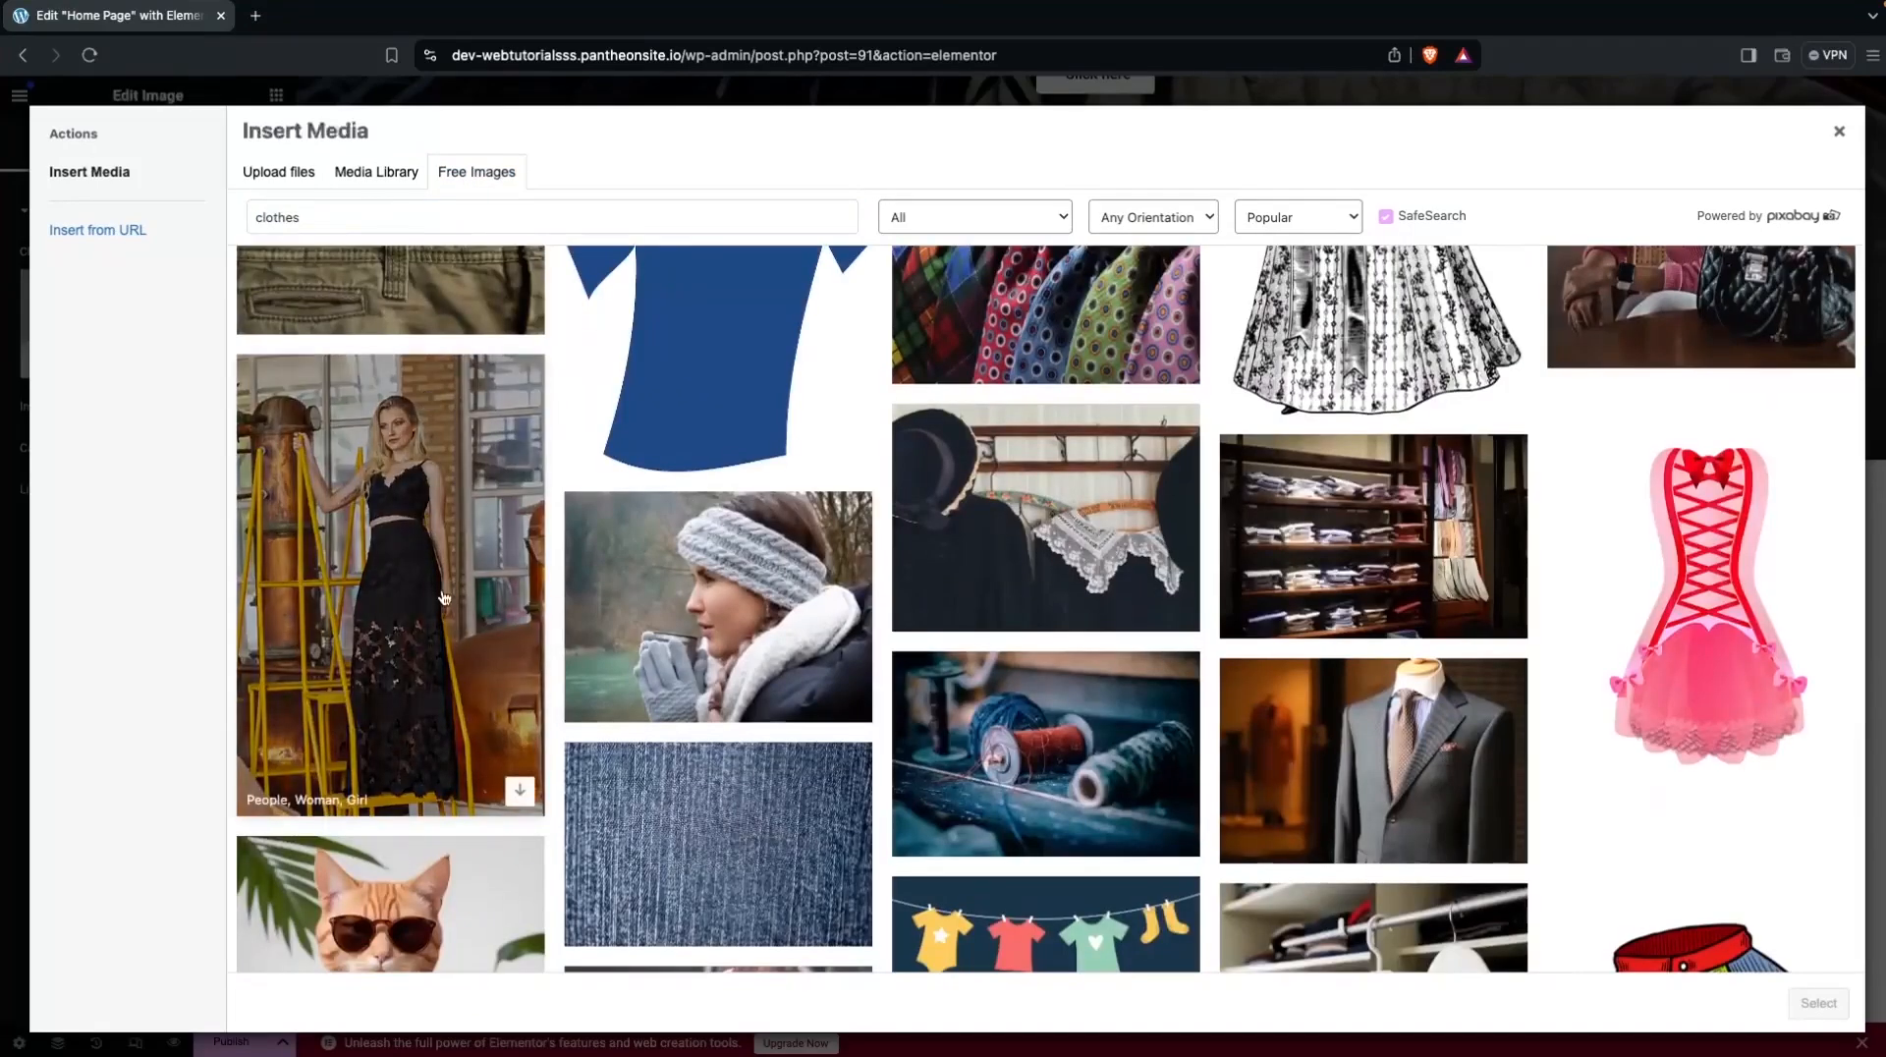
click(520, 790)
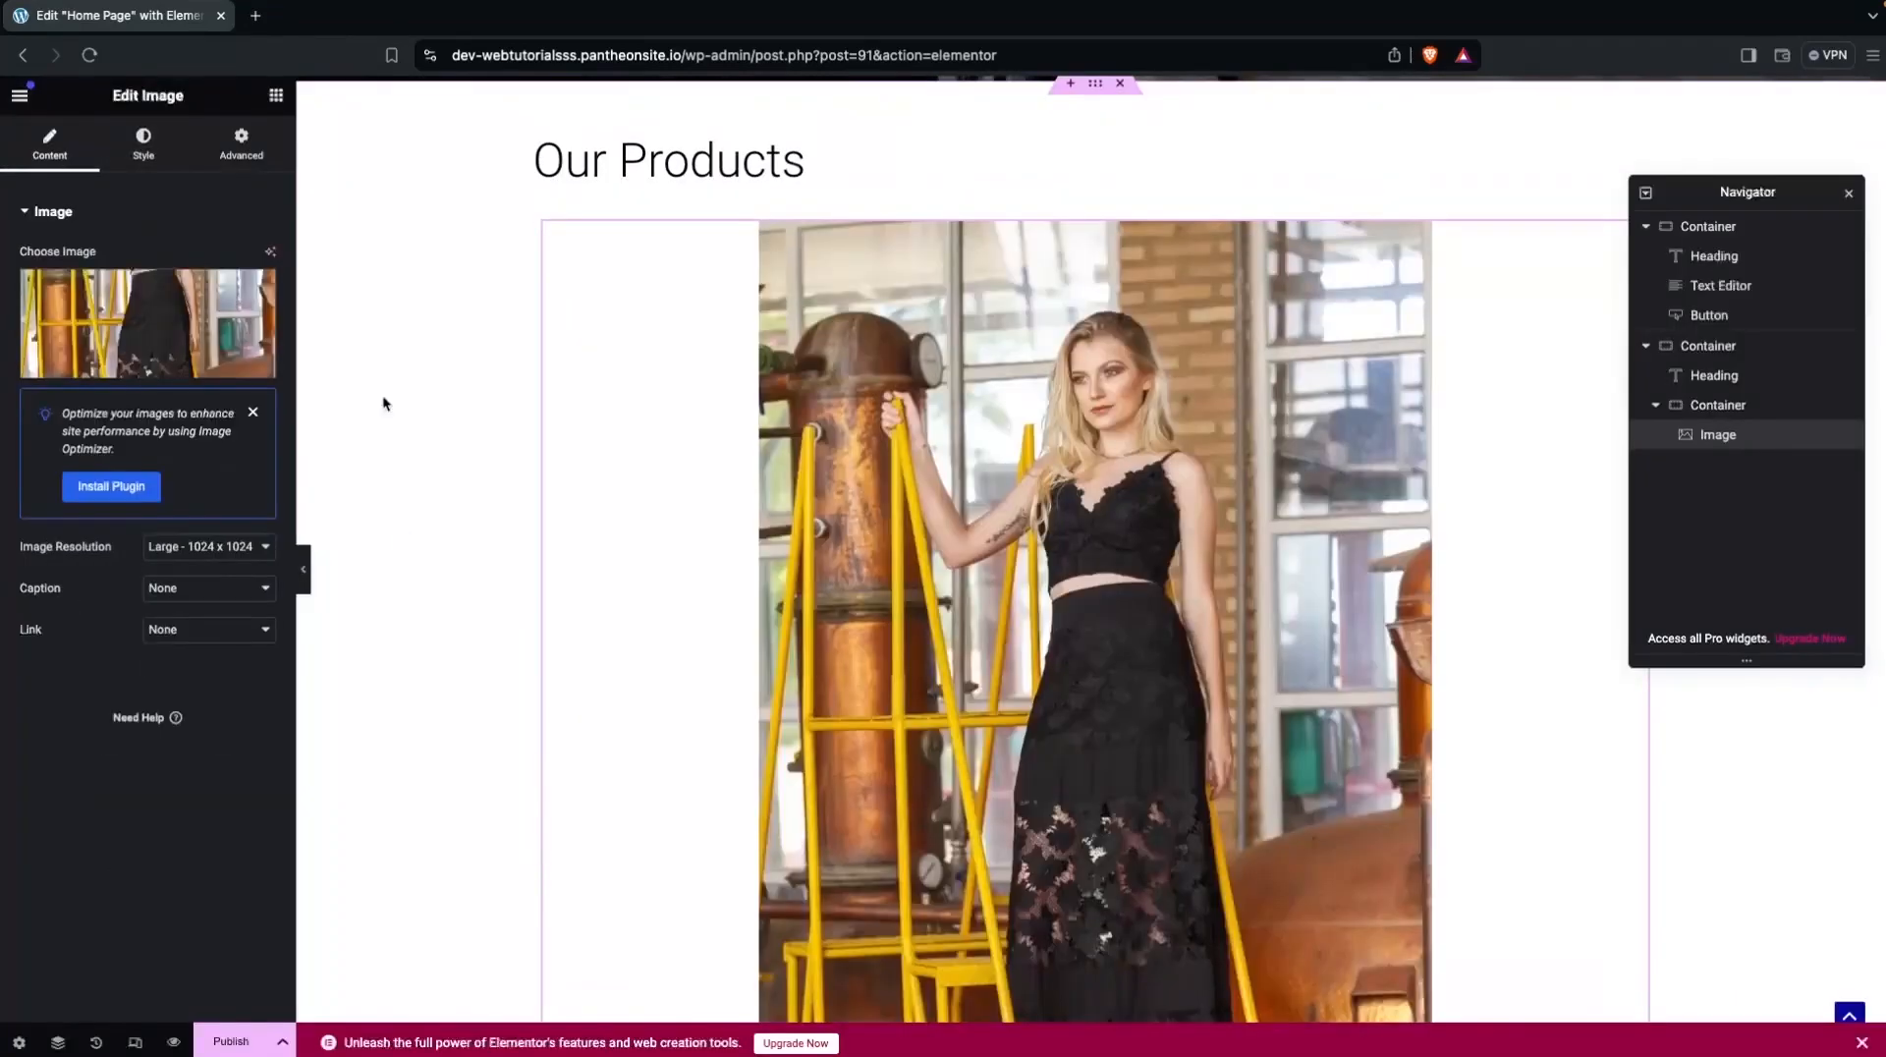
Add a heading below the product photo, with a font size of 25 px and centered alignment.
click(276, 97)
scroll(439, 463, down, 5)
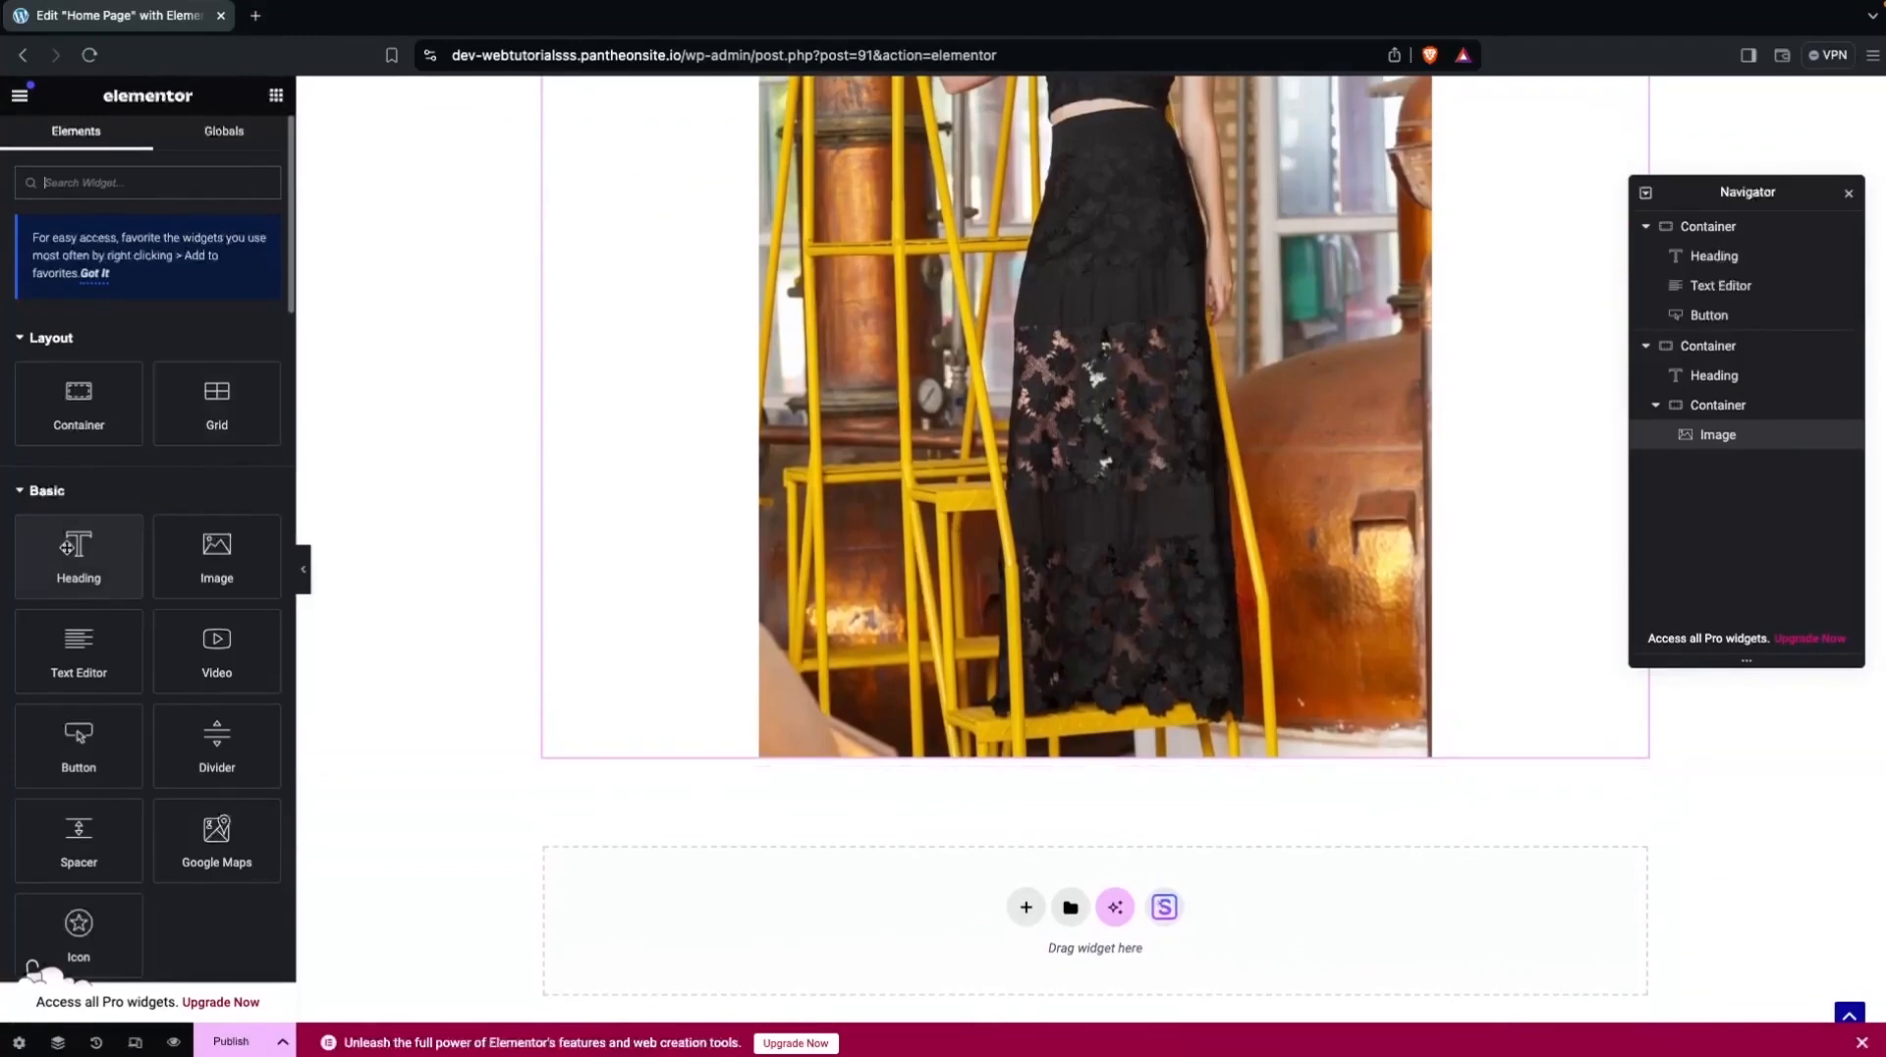
drag(67, 547, 771, 761)
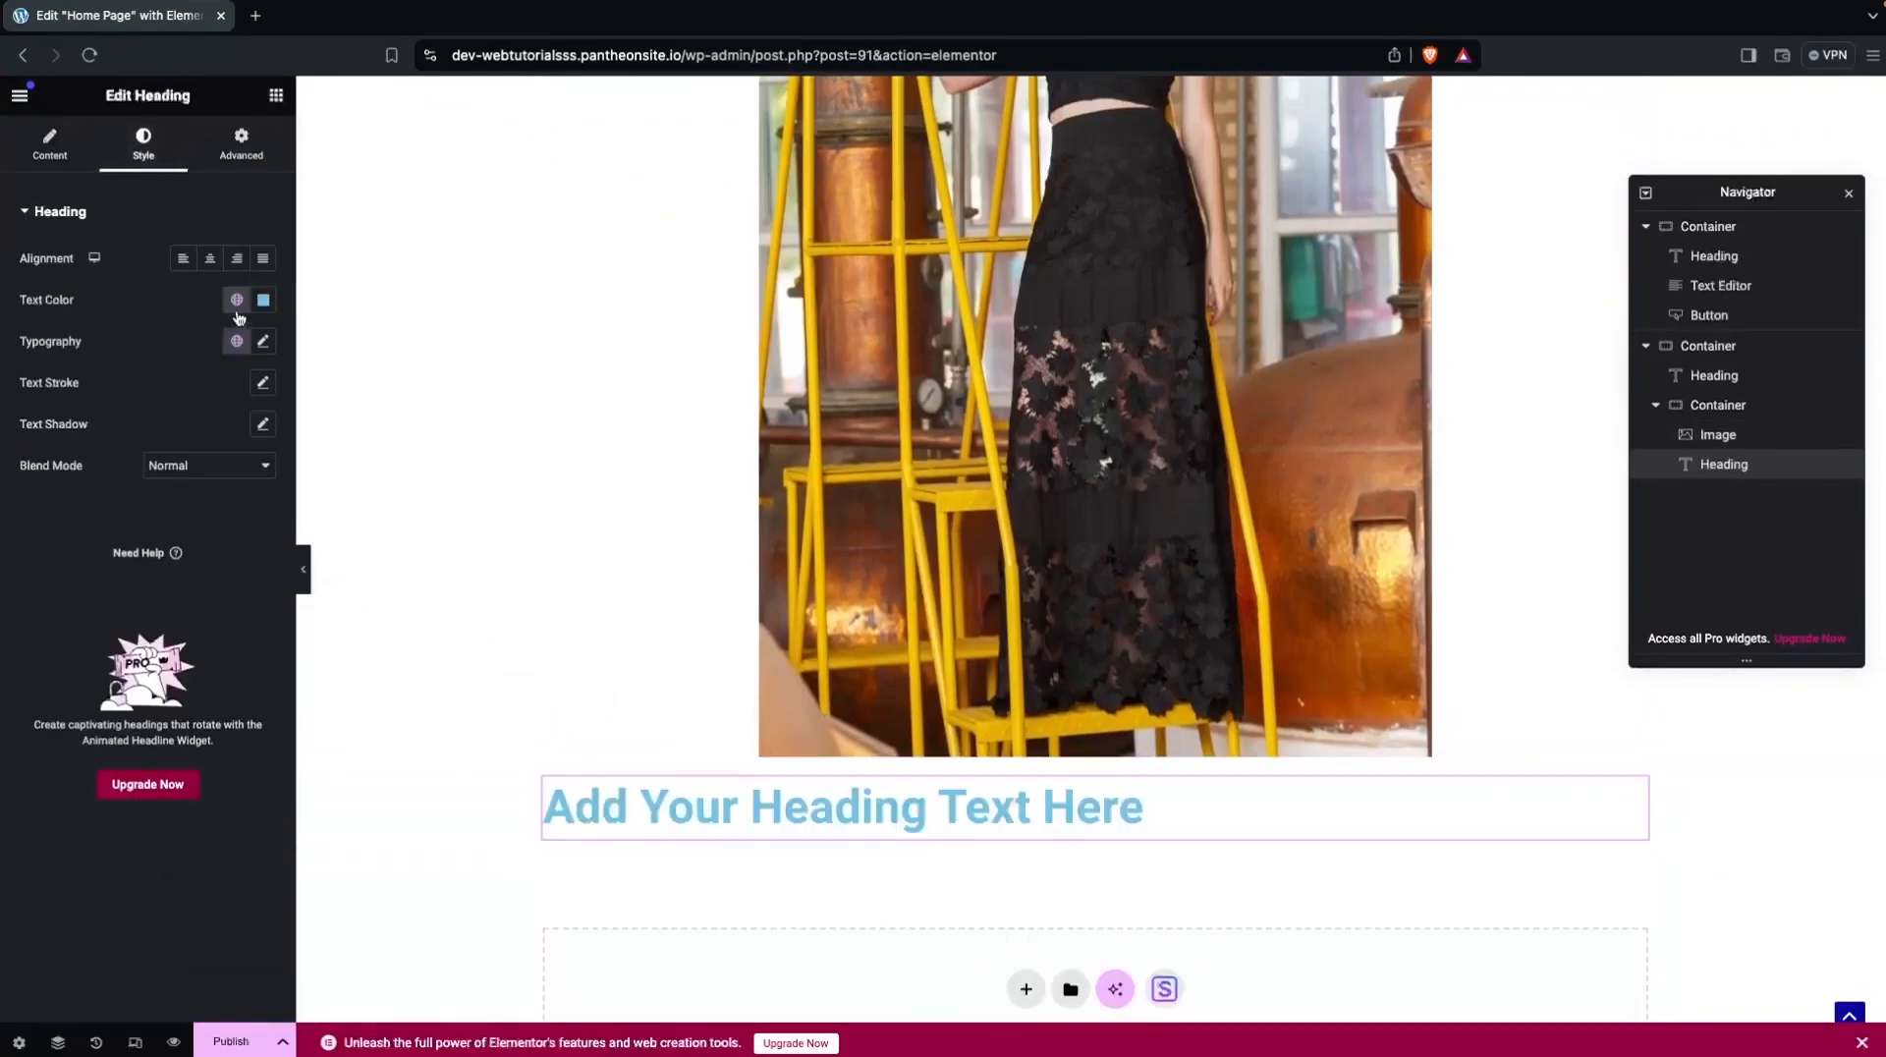
click(264, 342)
drag(35, 495, 59, 499)
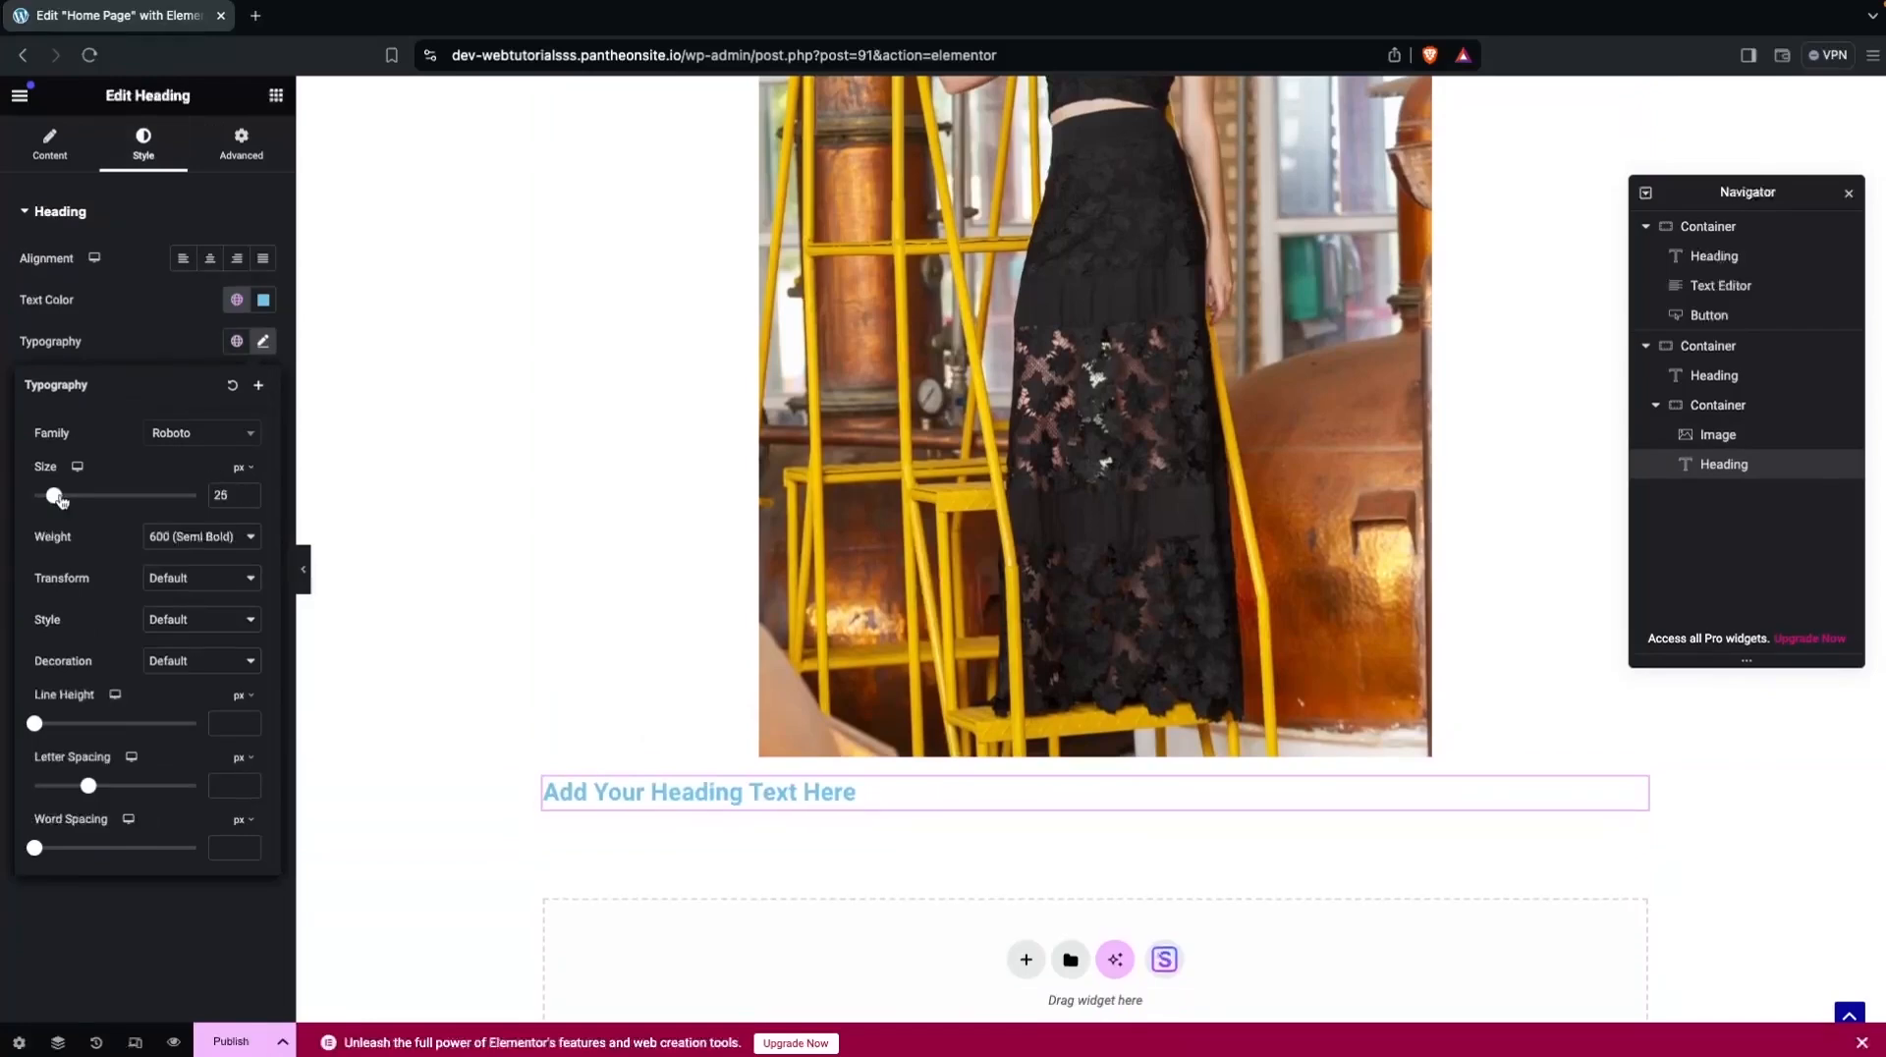
click(210, 259)
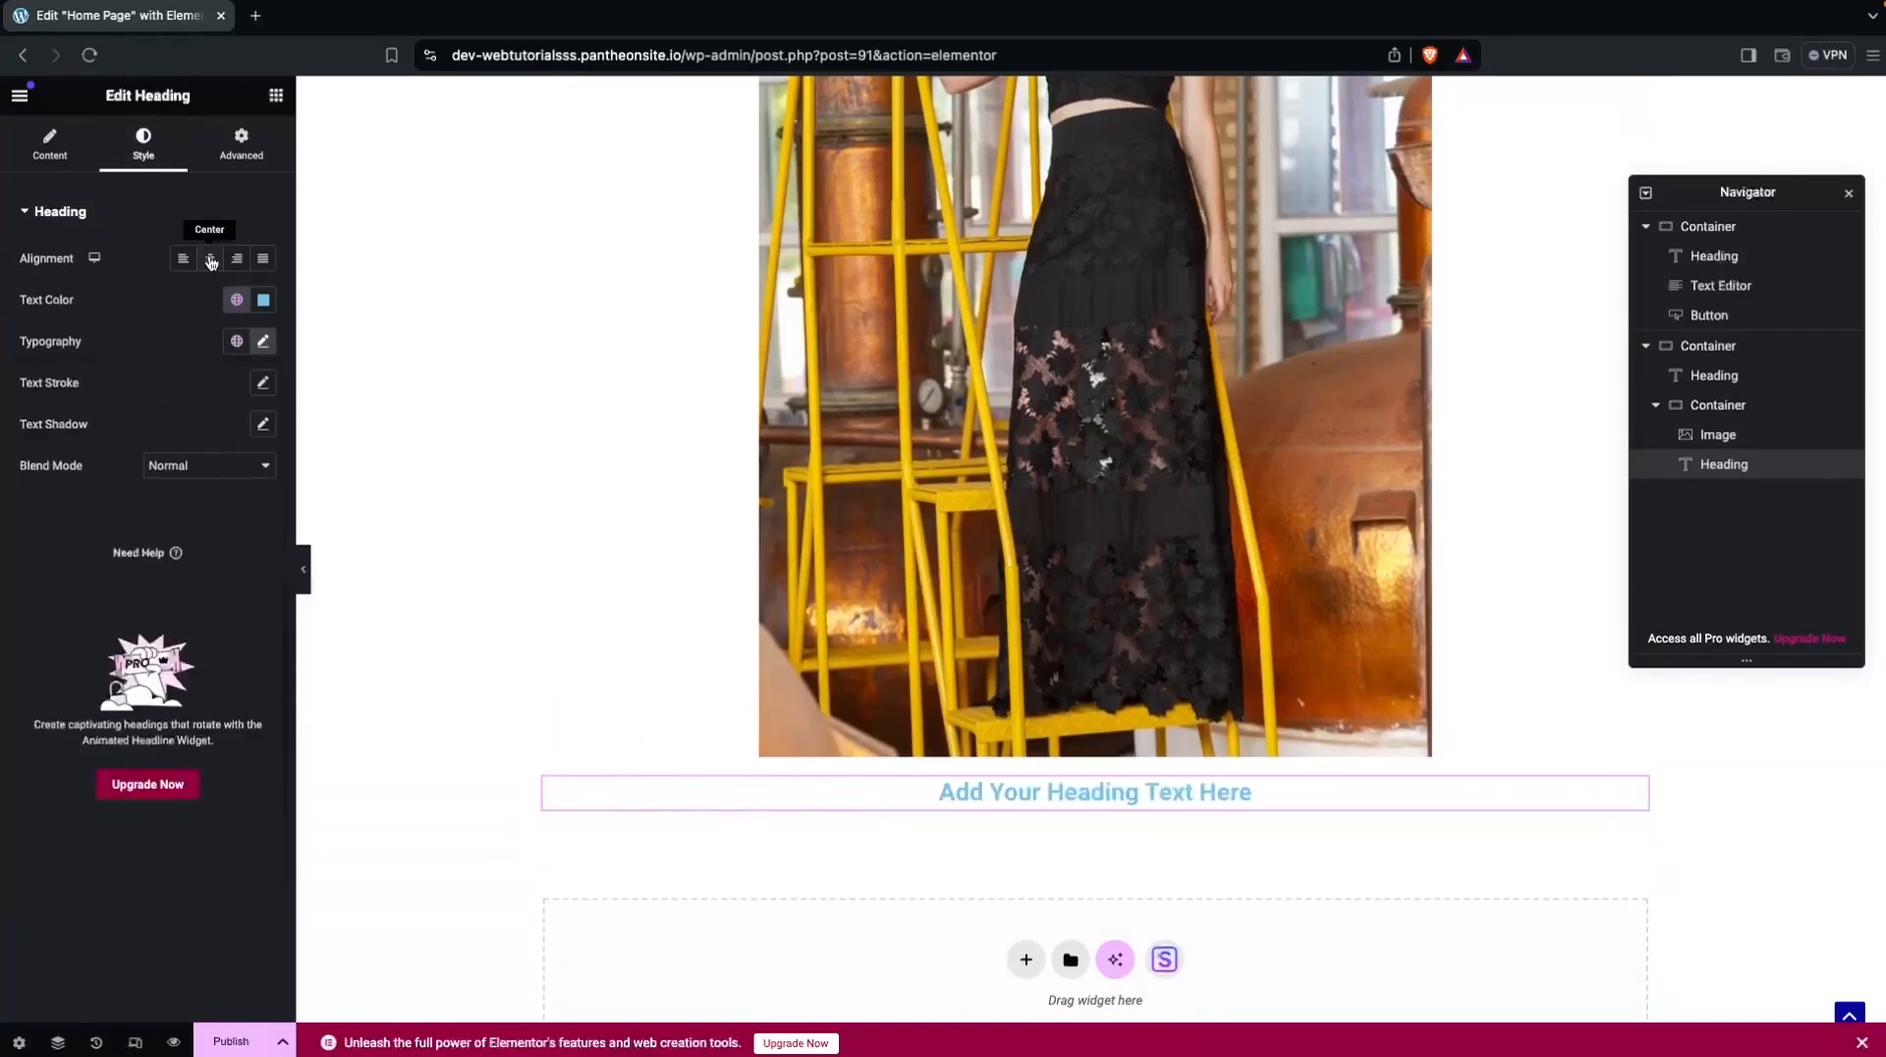
Change the text color of the heading below the product photo to black.
click(263, 300)
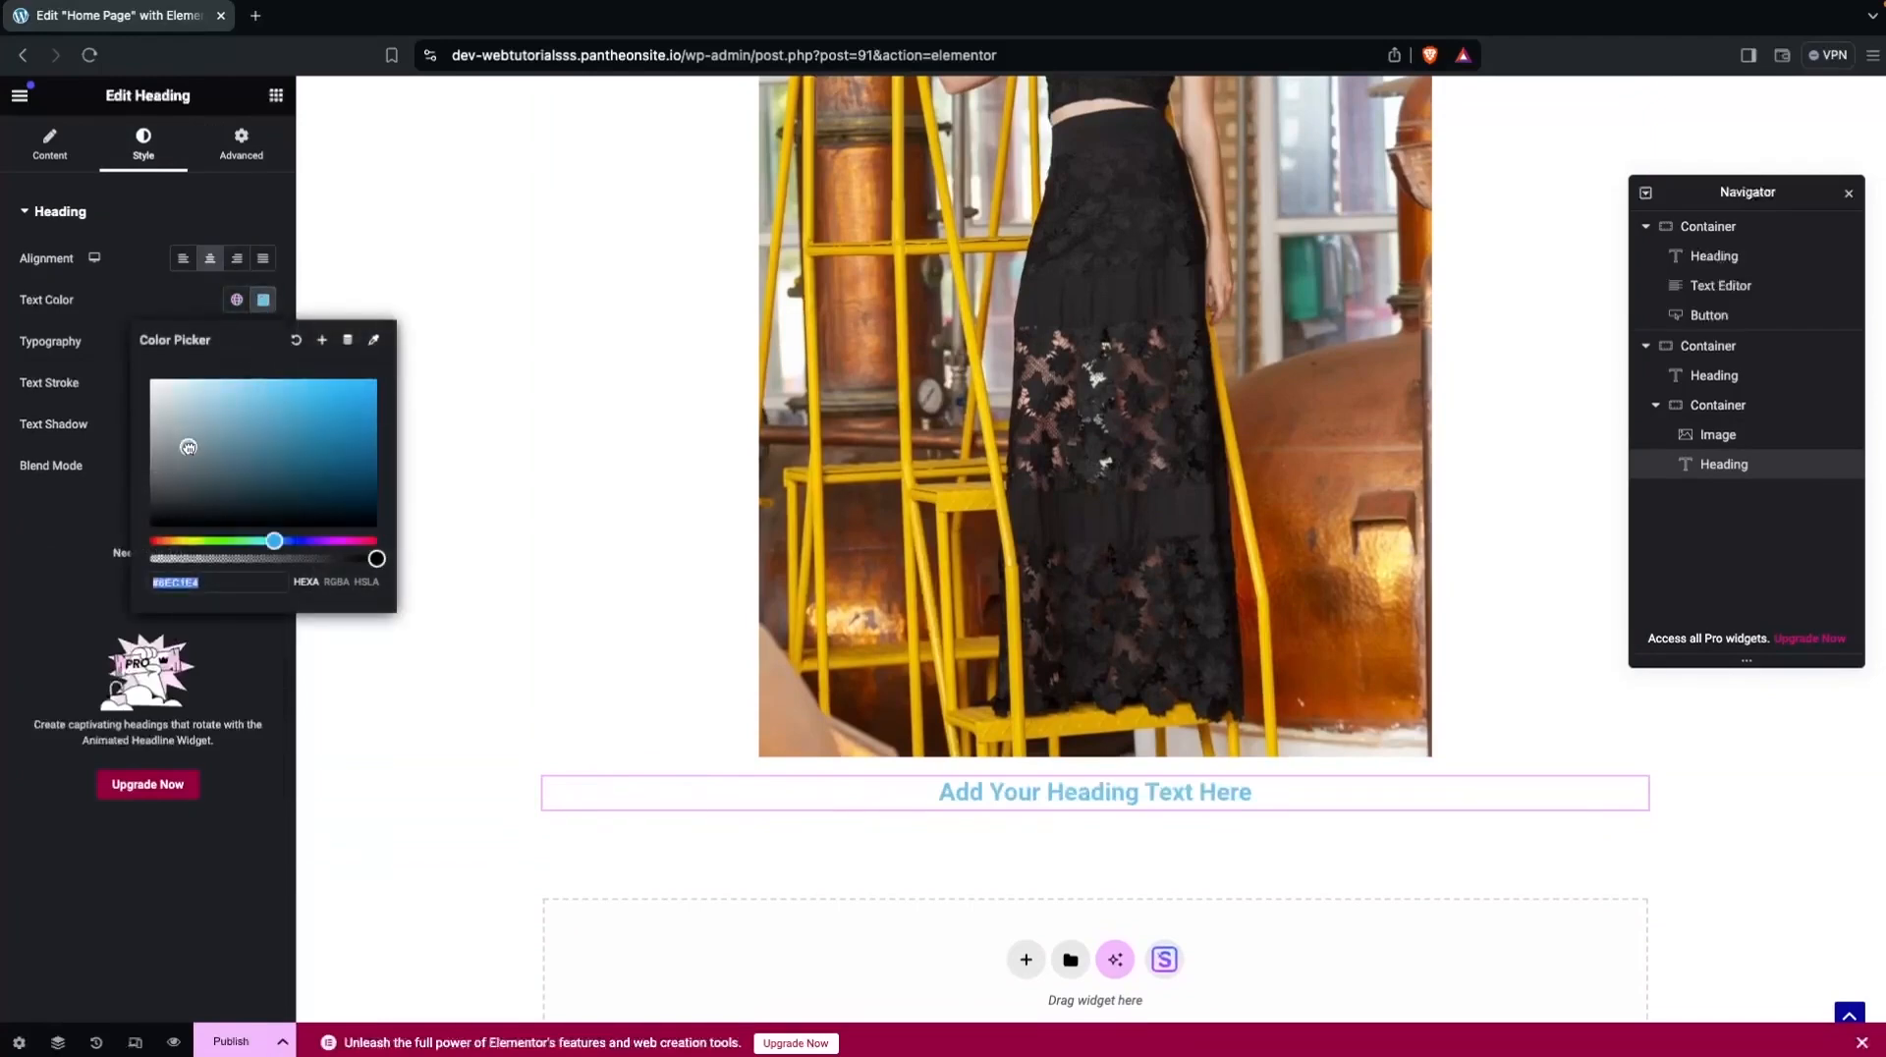
drag(189, 447, 108, 582)
click(108, 335)
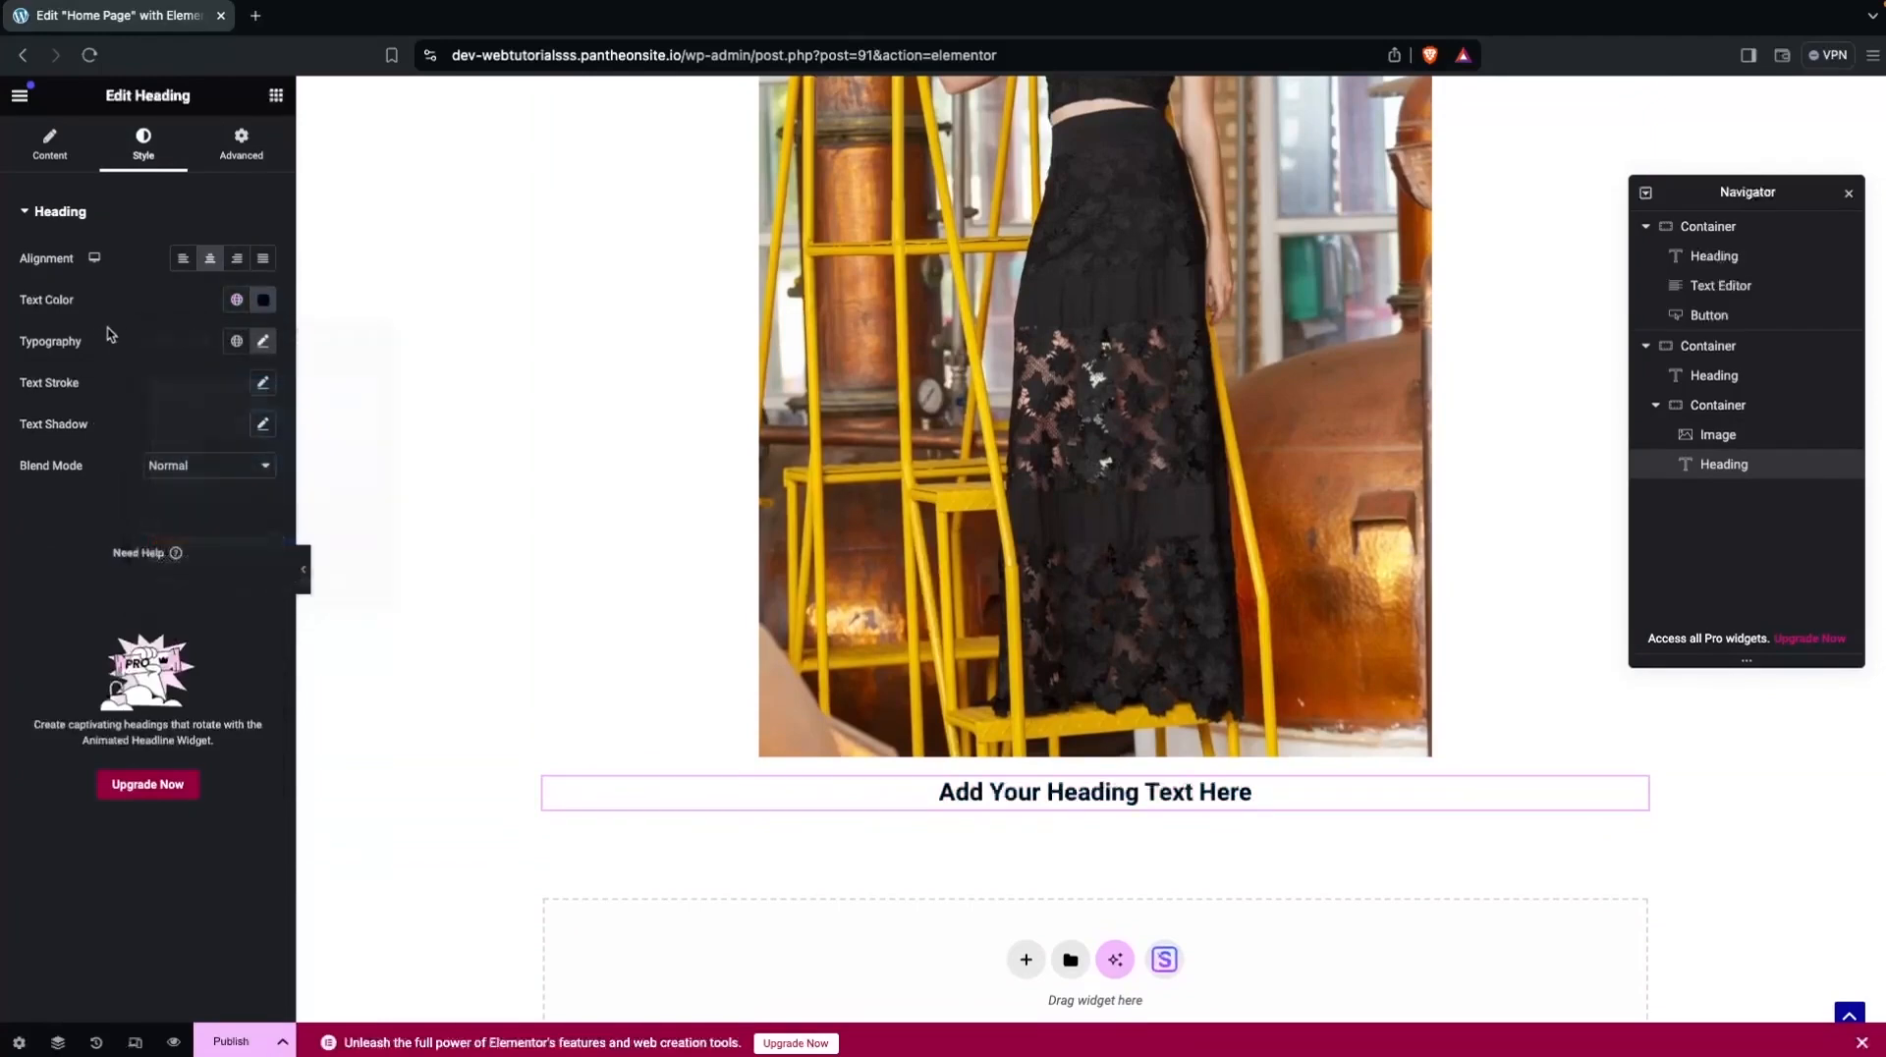
Set the font weight of the heading below the product photo to 300 (Light).
click(263, 342)
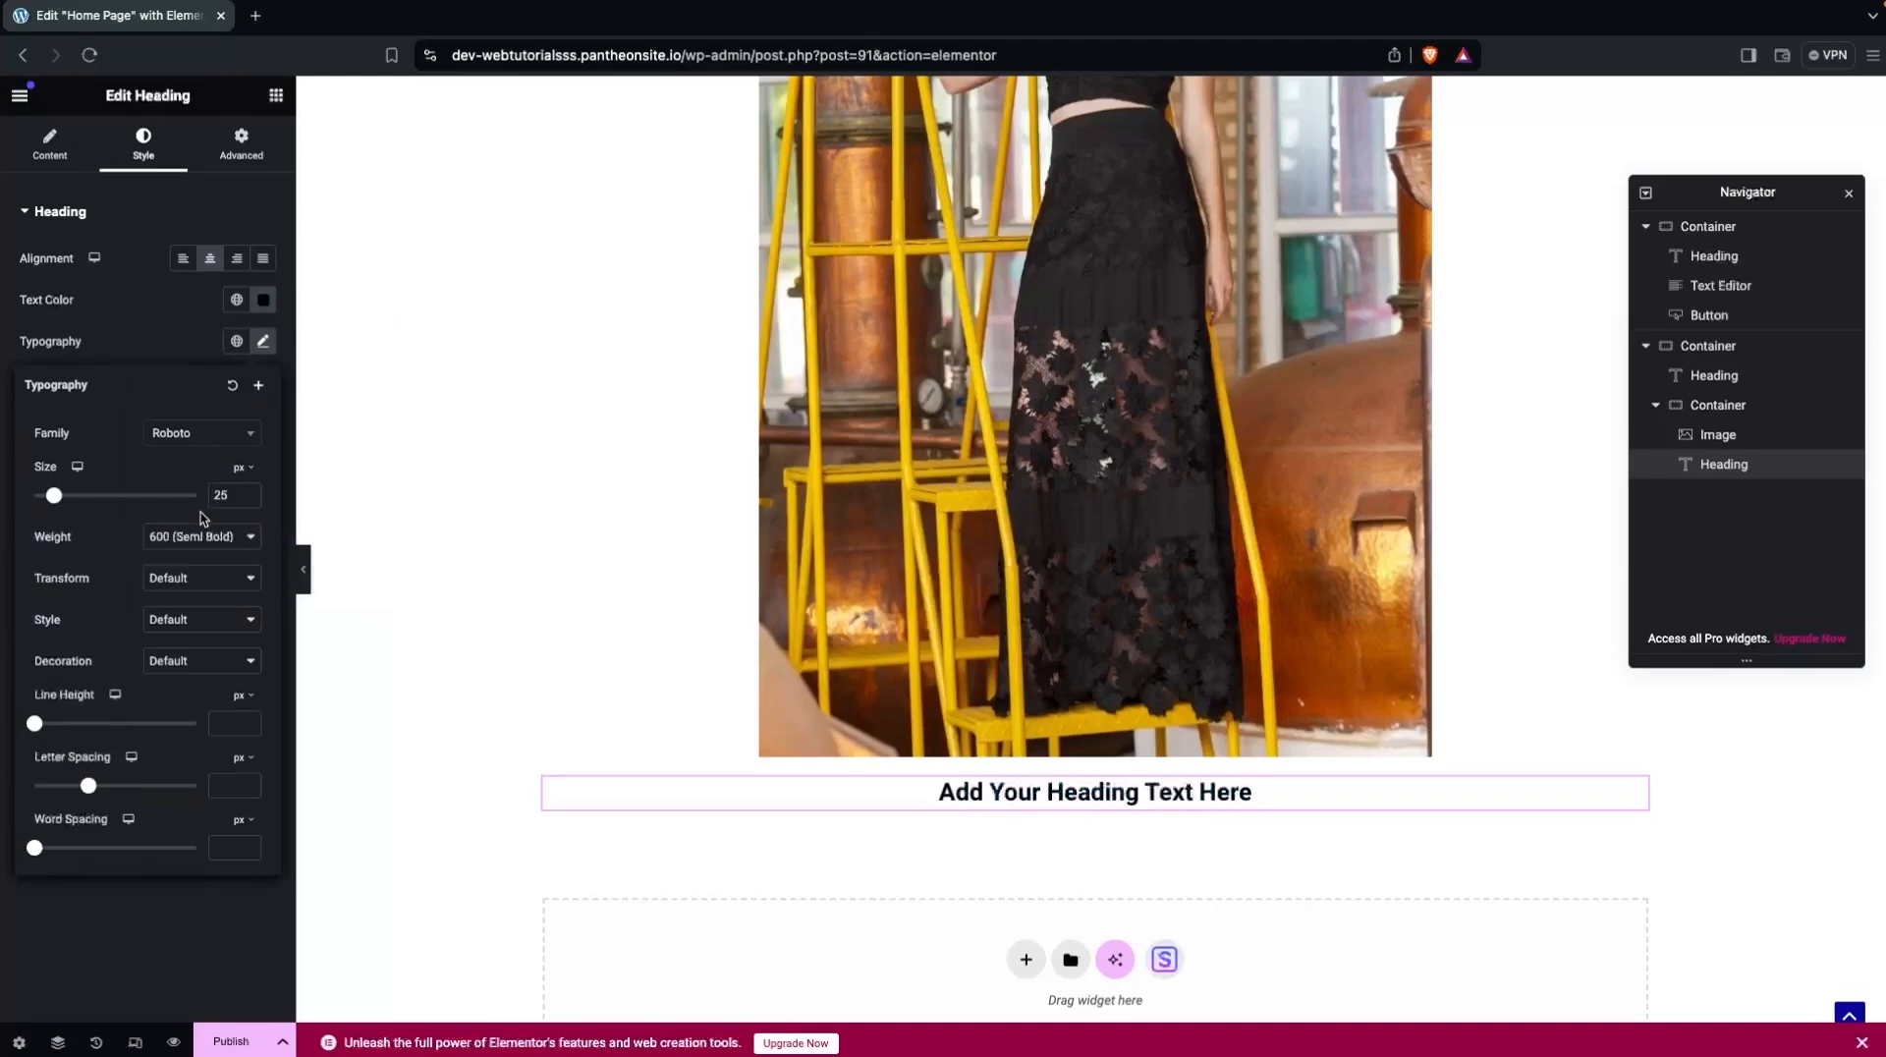
click(201, 537)
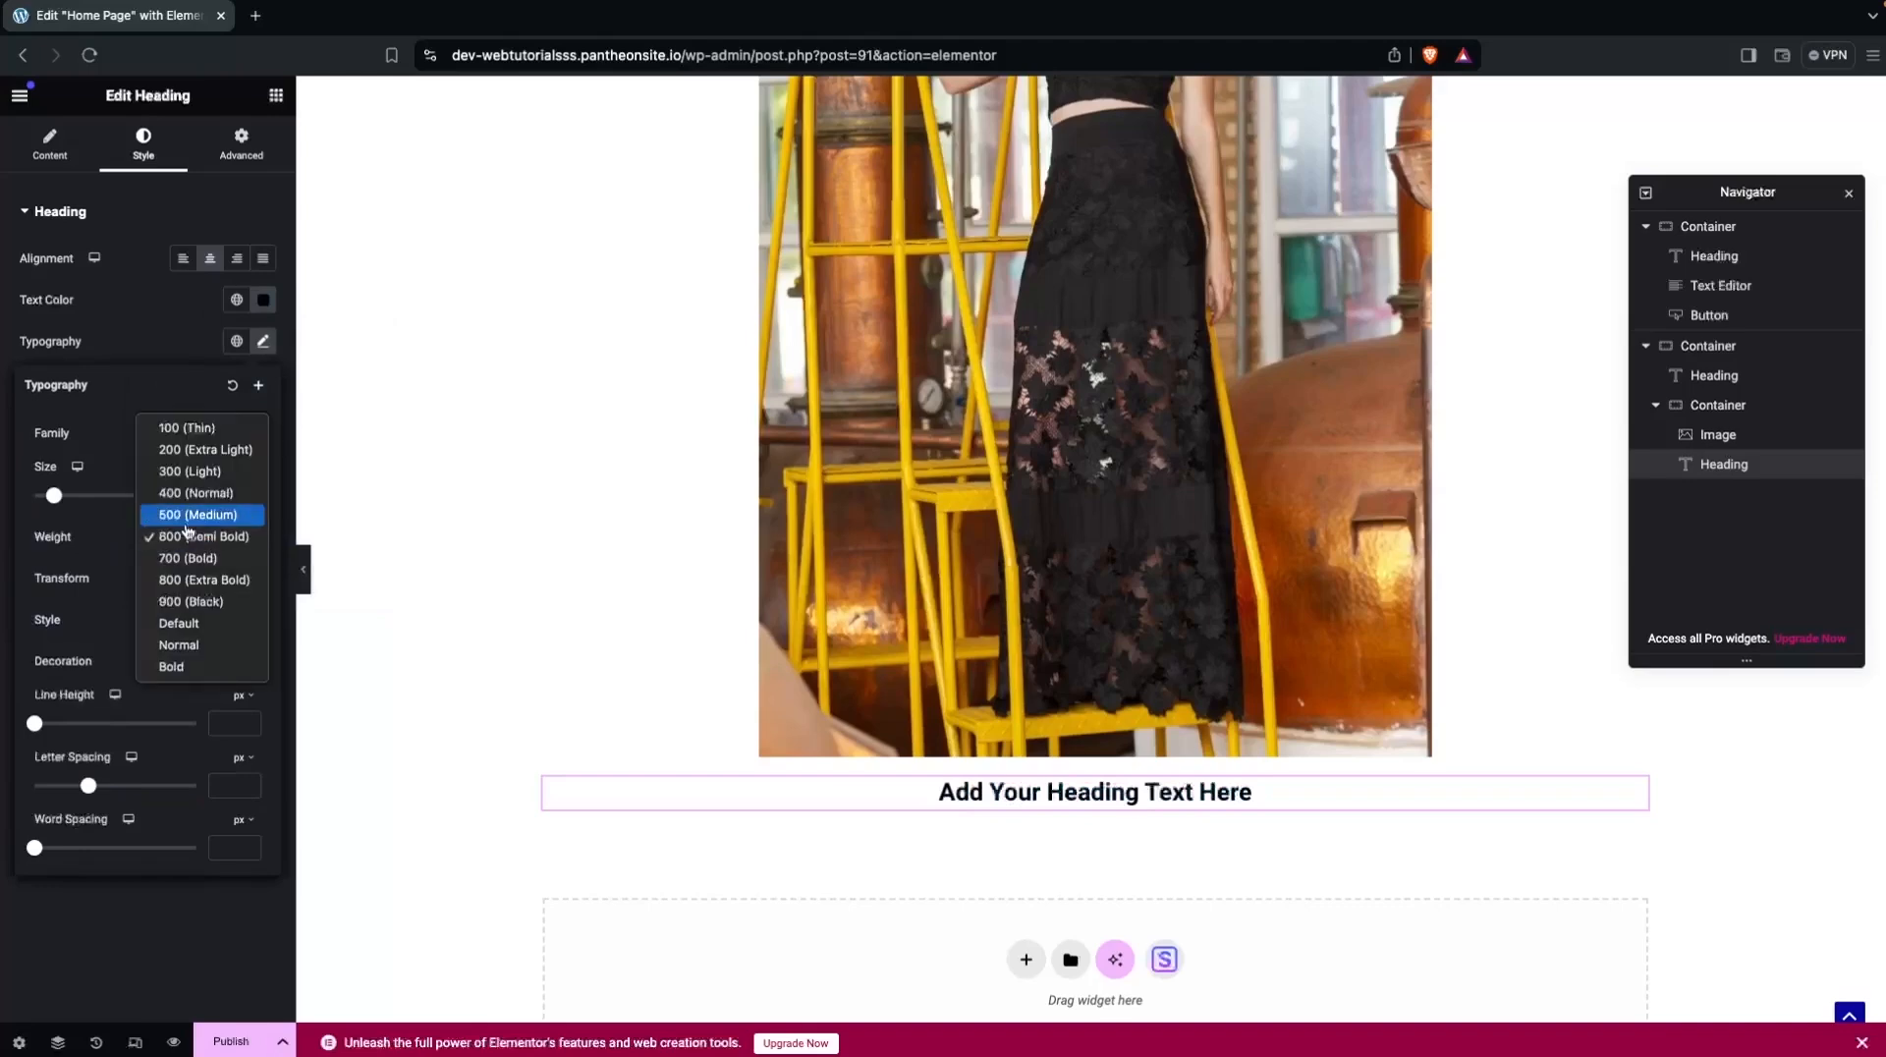
click(202, 471)
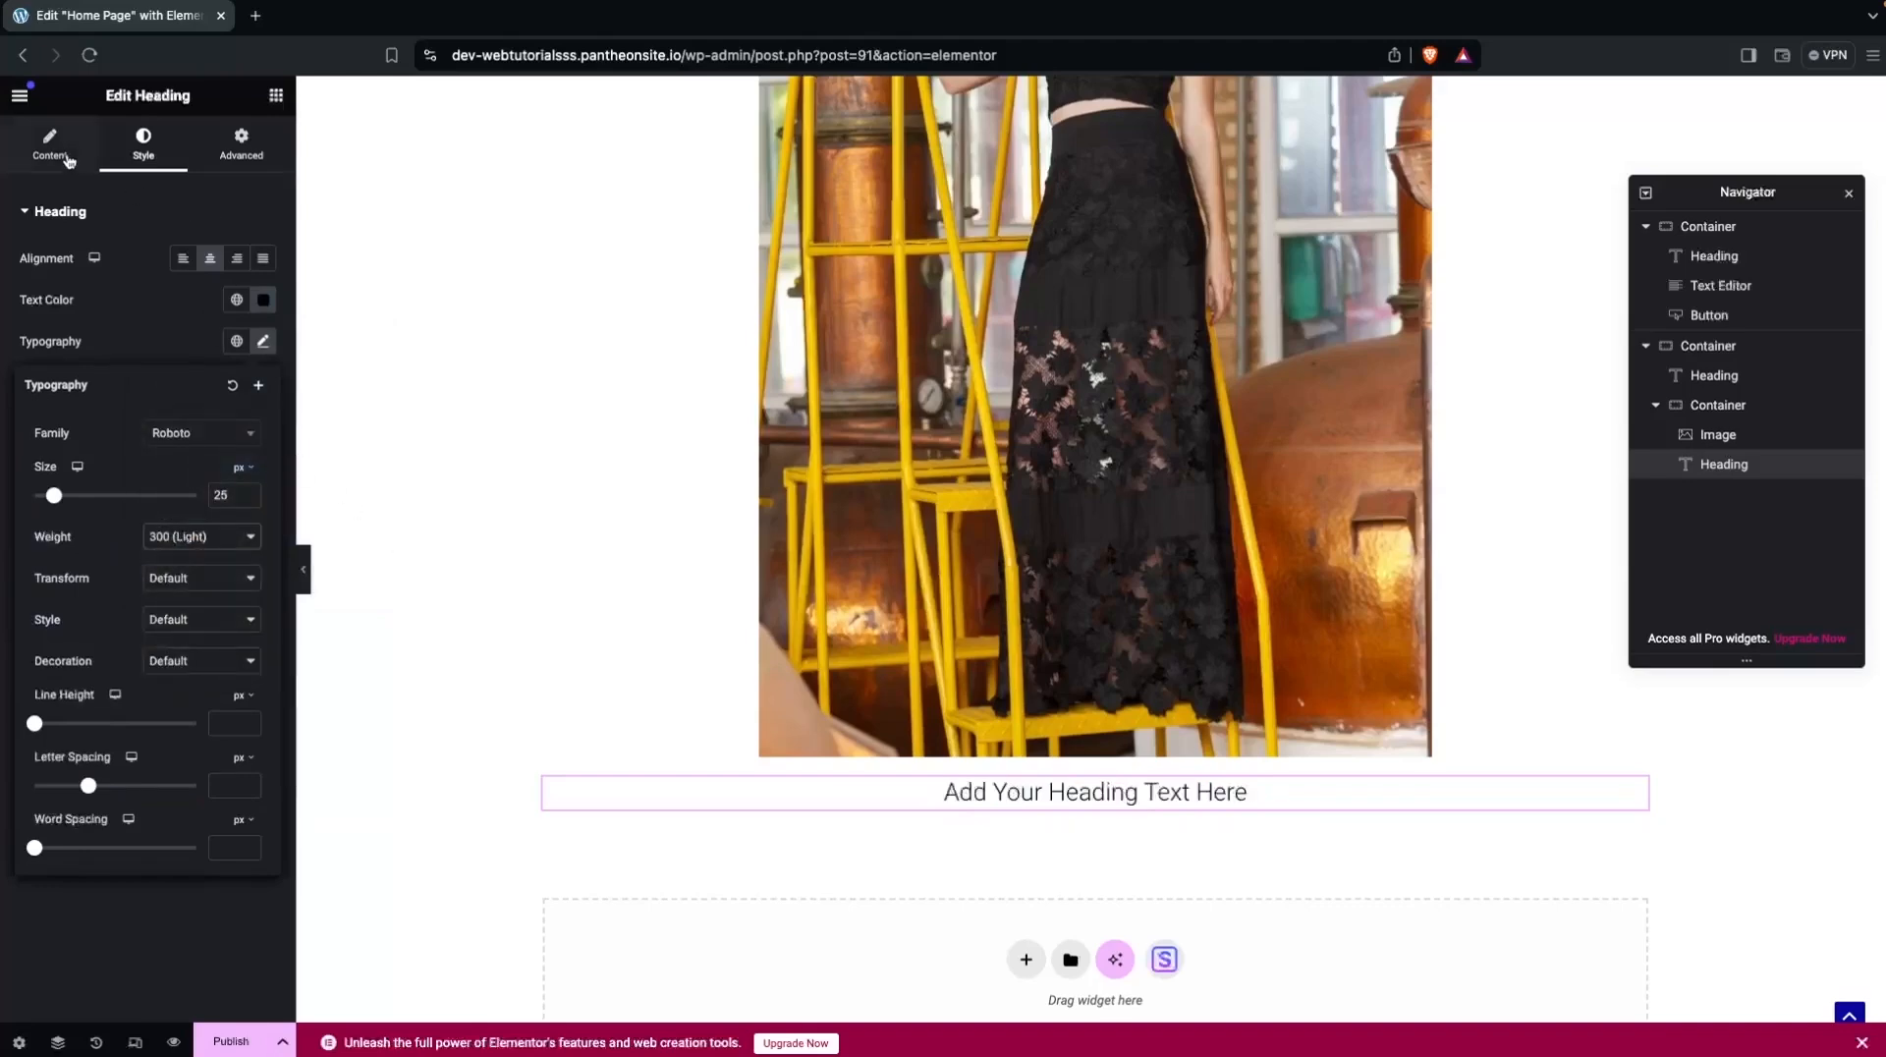
Change the text of the heading below the product photo to "Product 1".
click(68, 157)
click(186, 294)
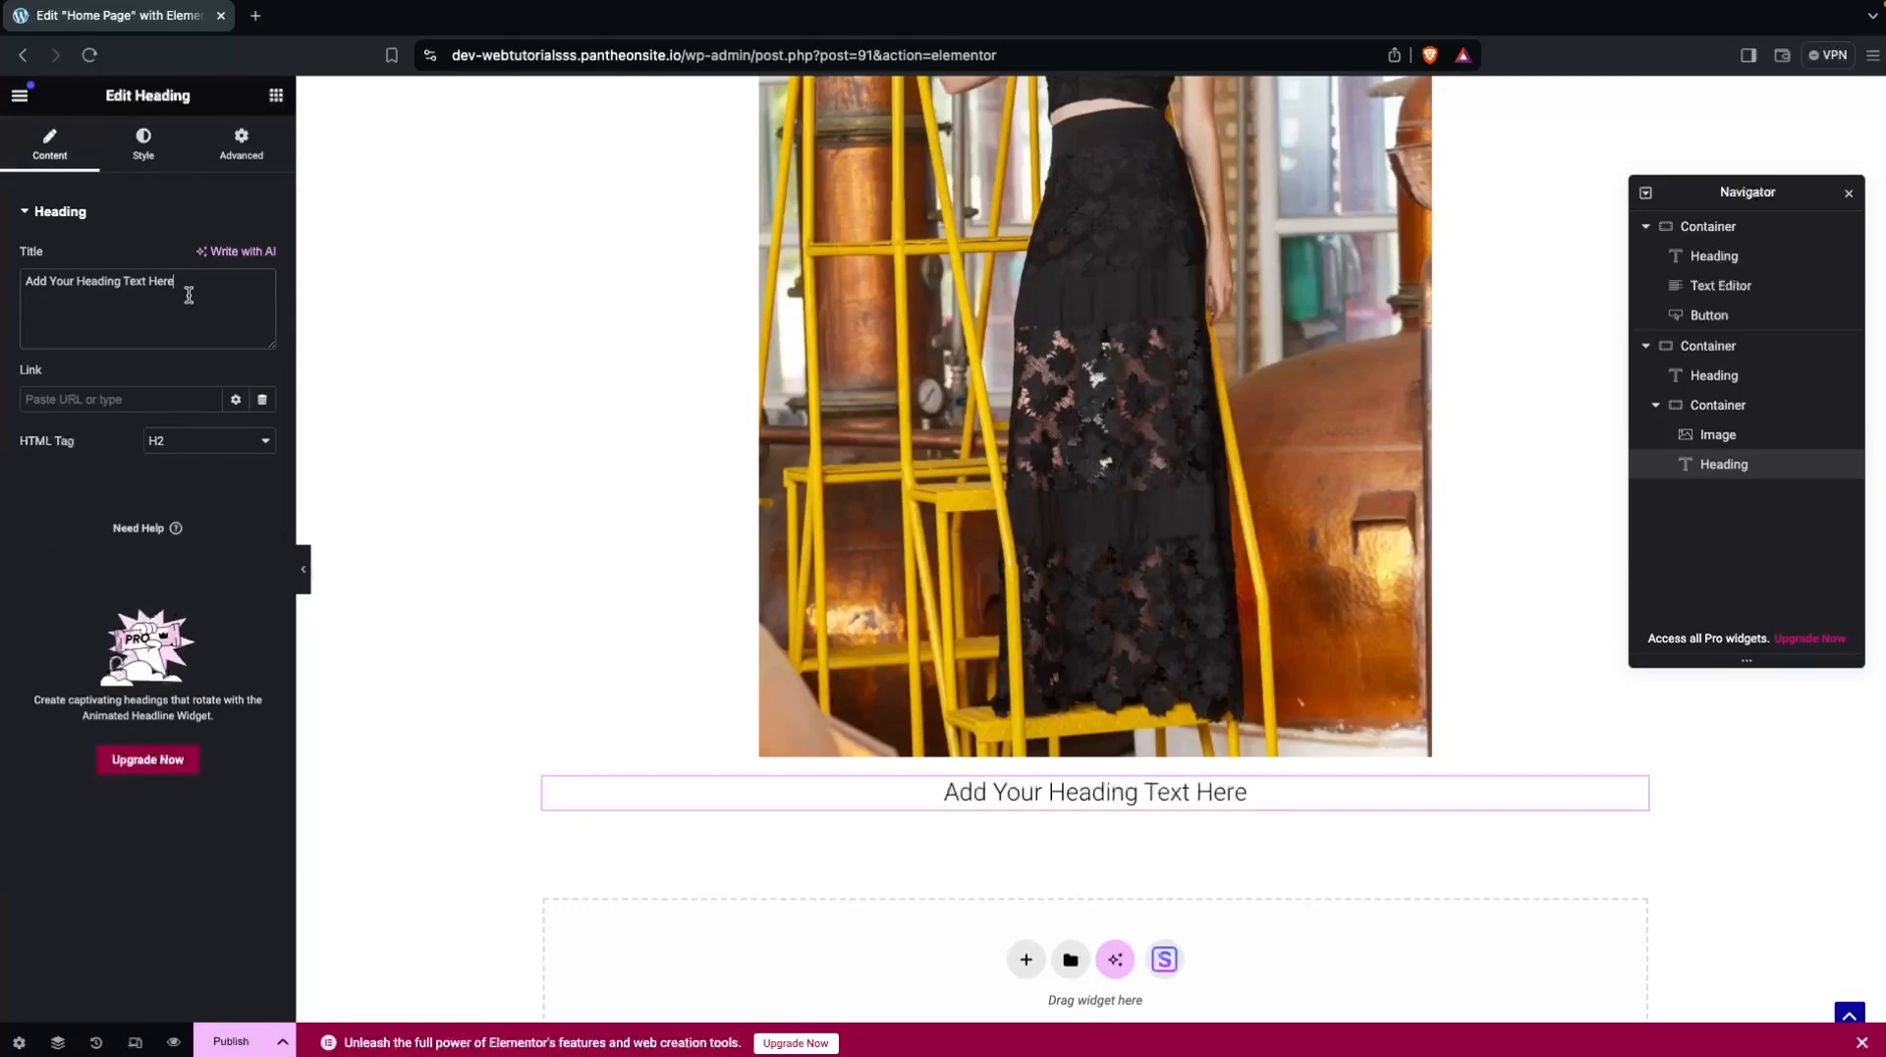
triple_click(113, 280)
text(Product 1)
scroll(656, 394, down, 1)
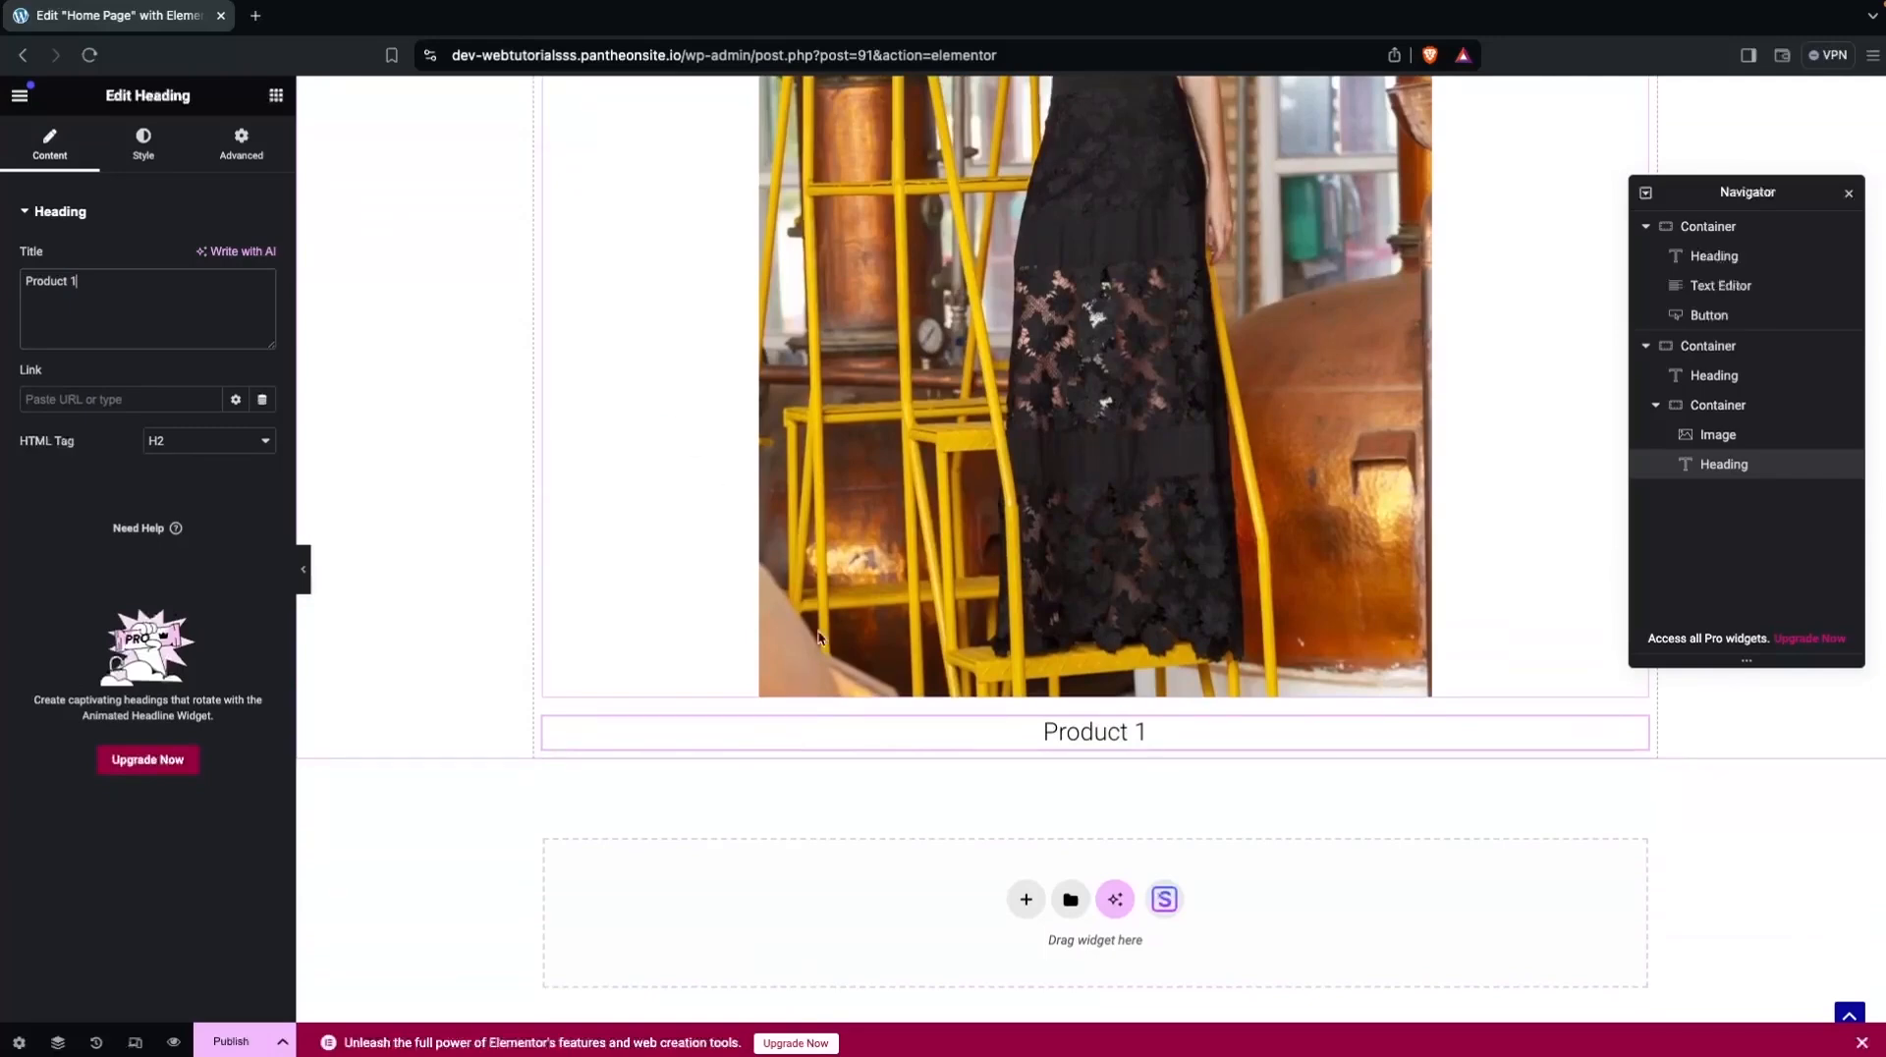
Add a container with horizontal row direction below the "Our Products" heading and move the Product 1 container into it.
scroll(914, 493, up, 6)
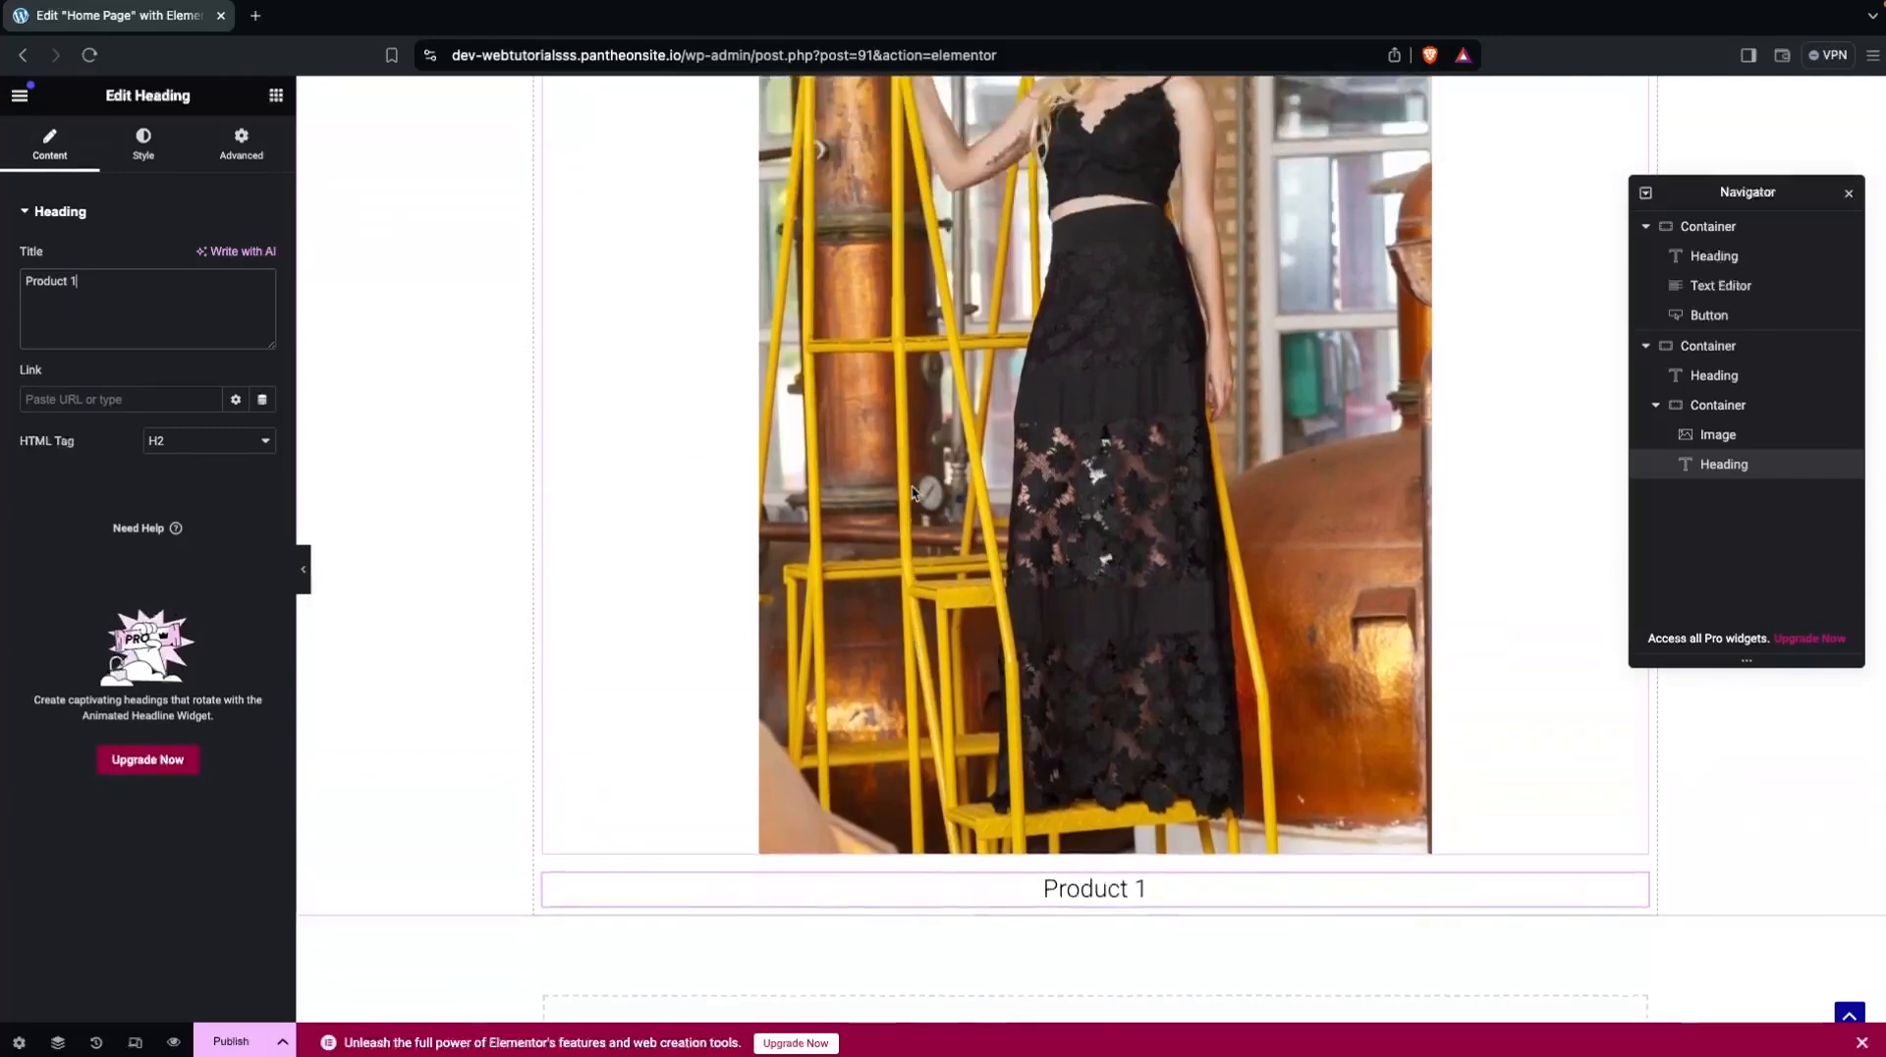
click(276, 95)
drag(68, 400, 770, 369)
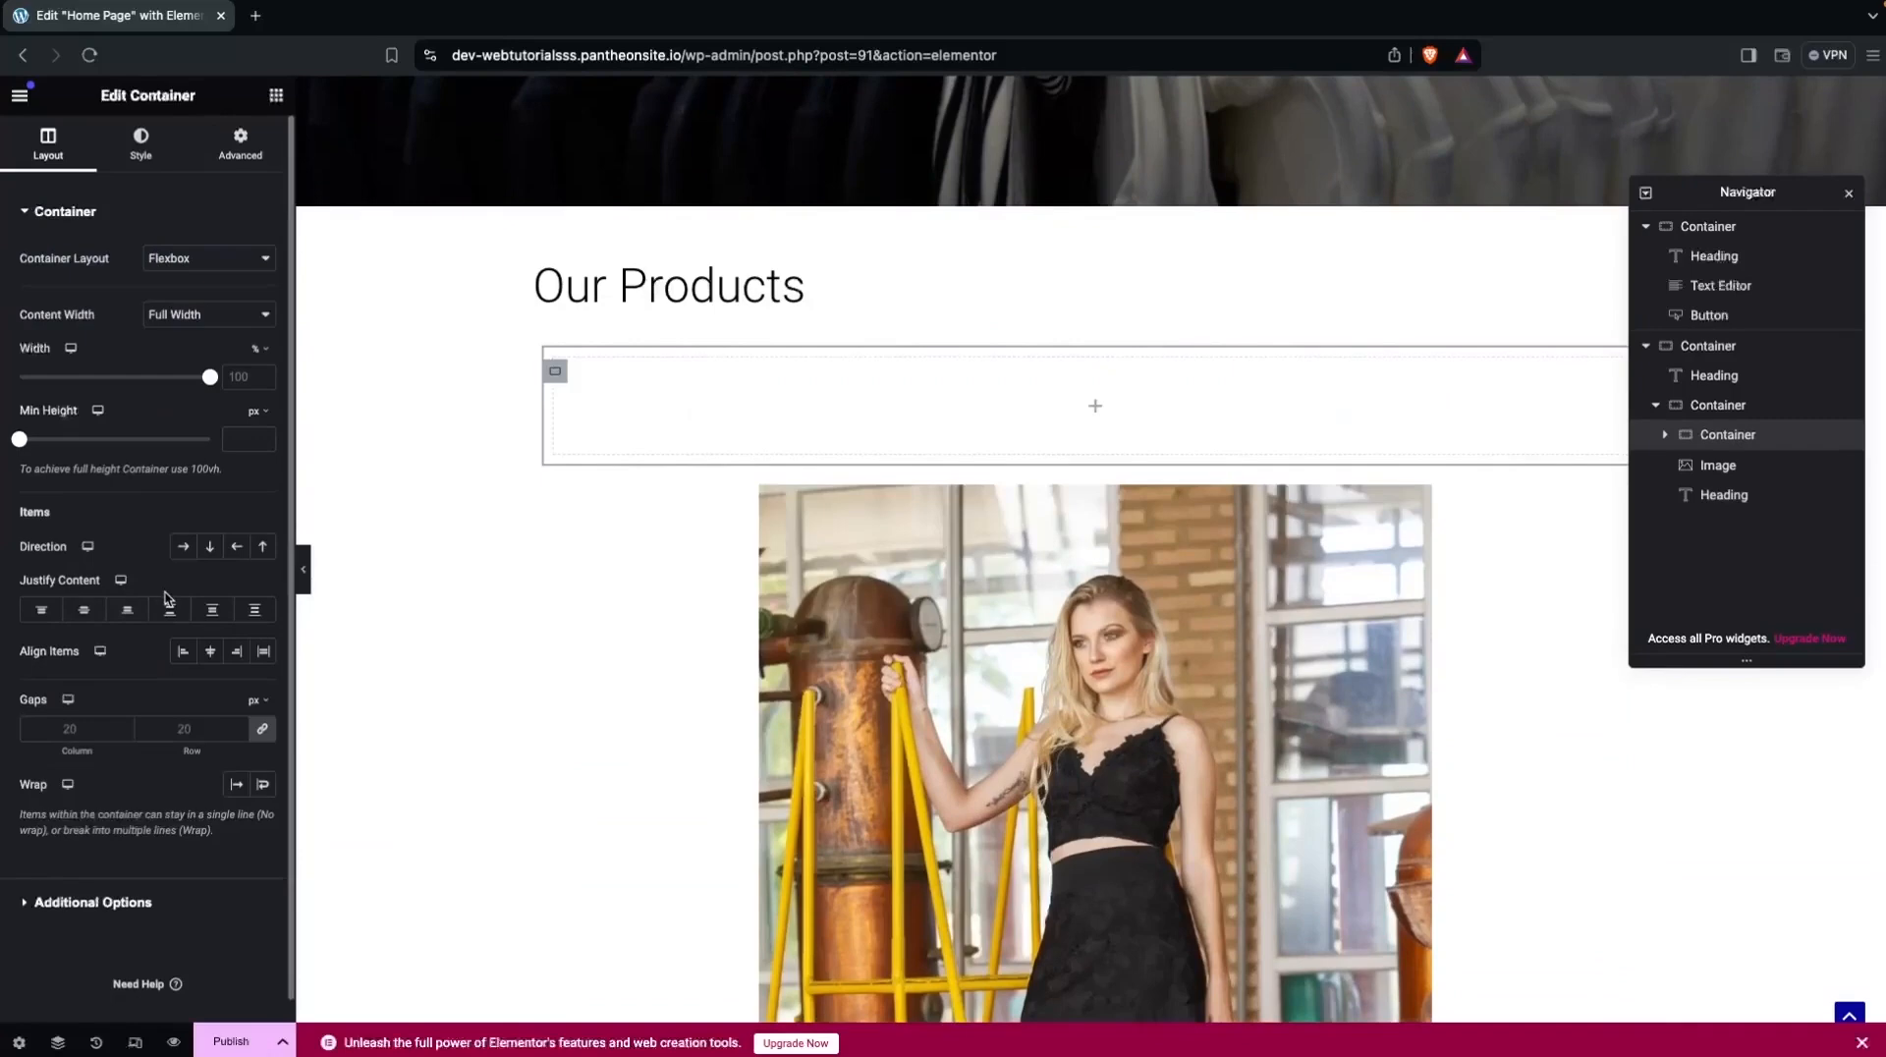
click(184, 550)
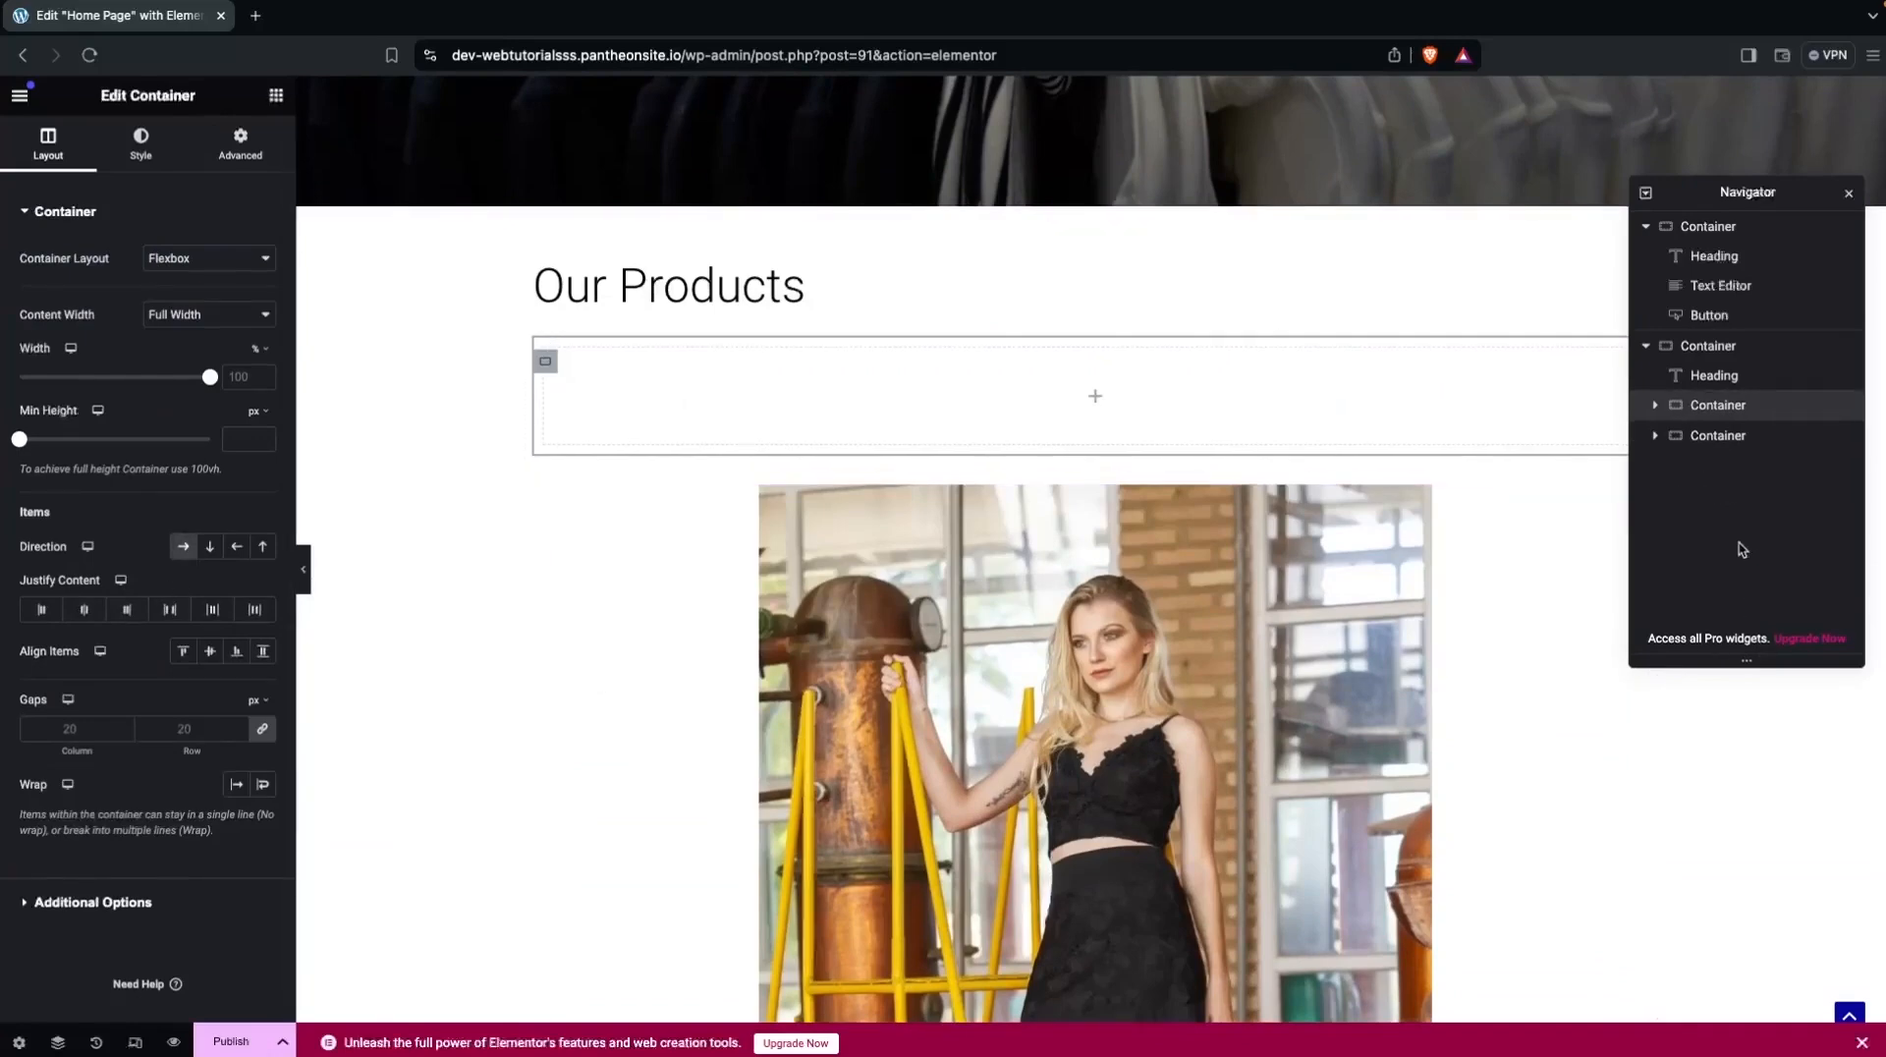
click(1704, 445)
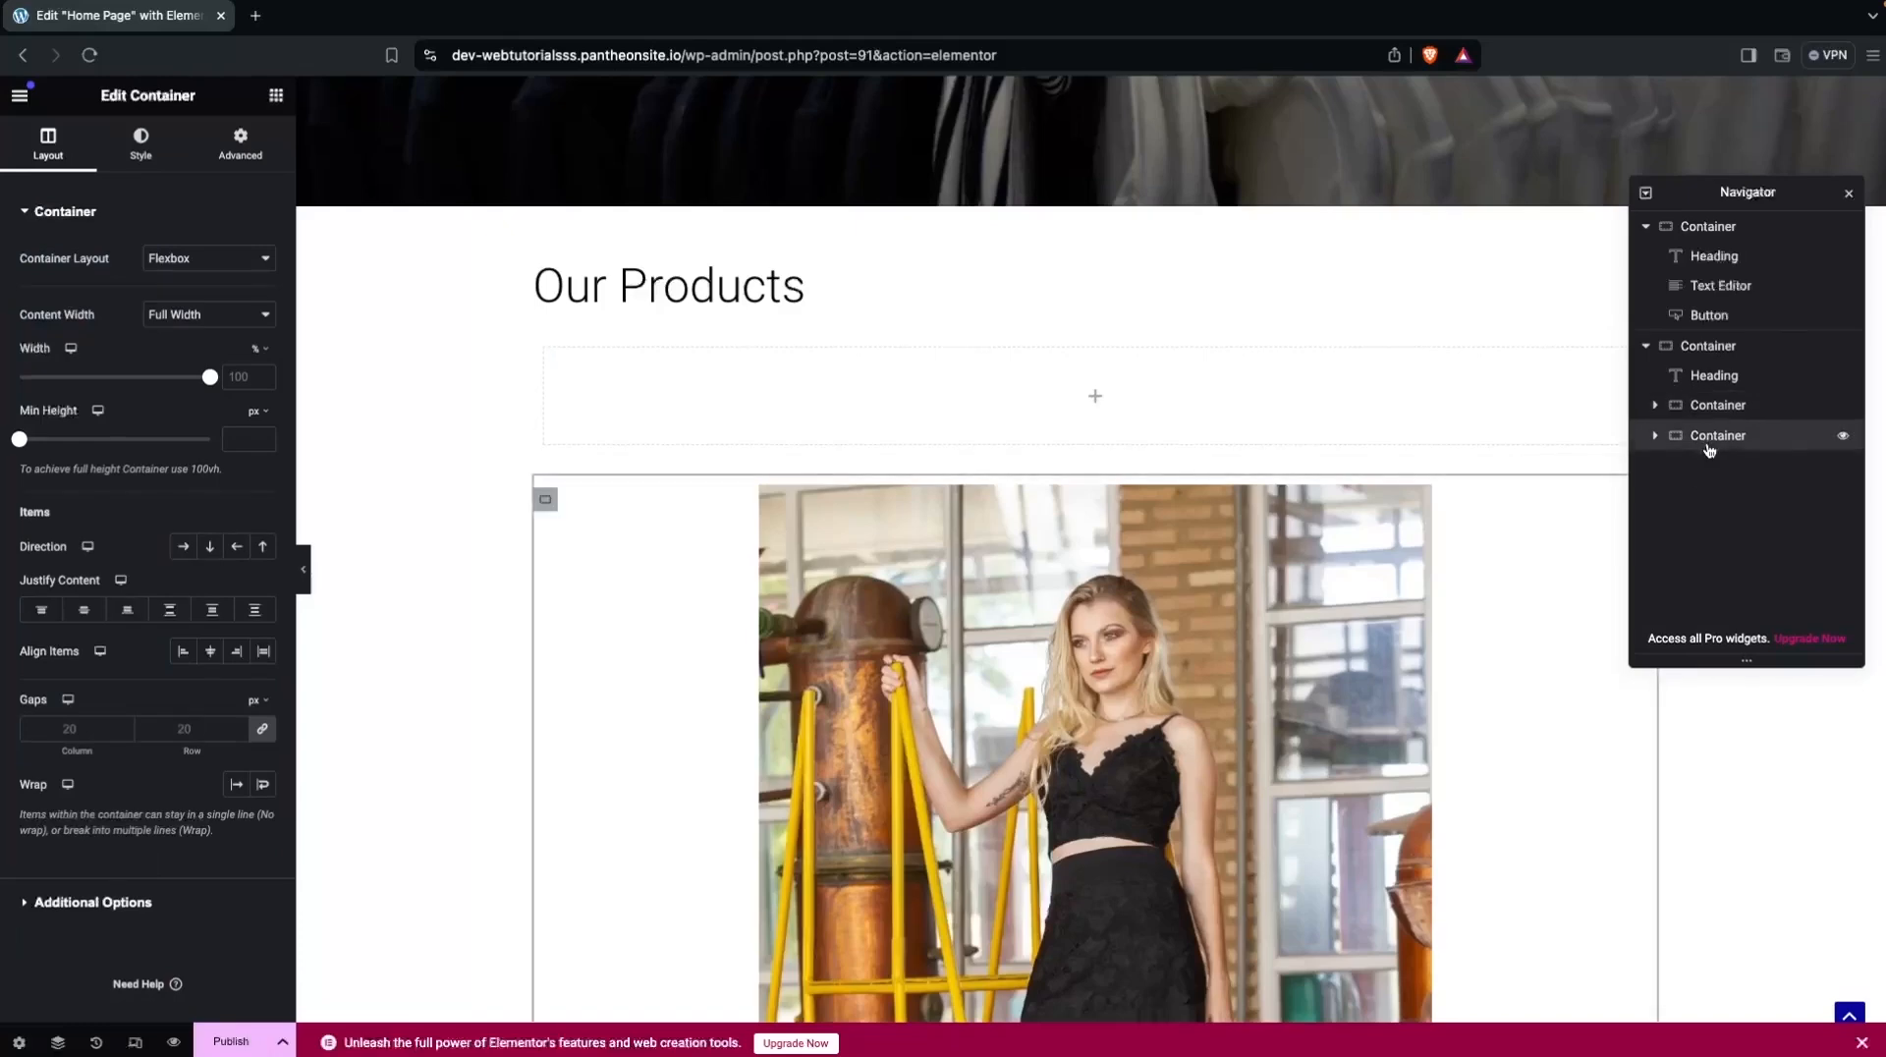
drag(1707, 445, 1687, 424)
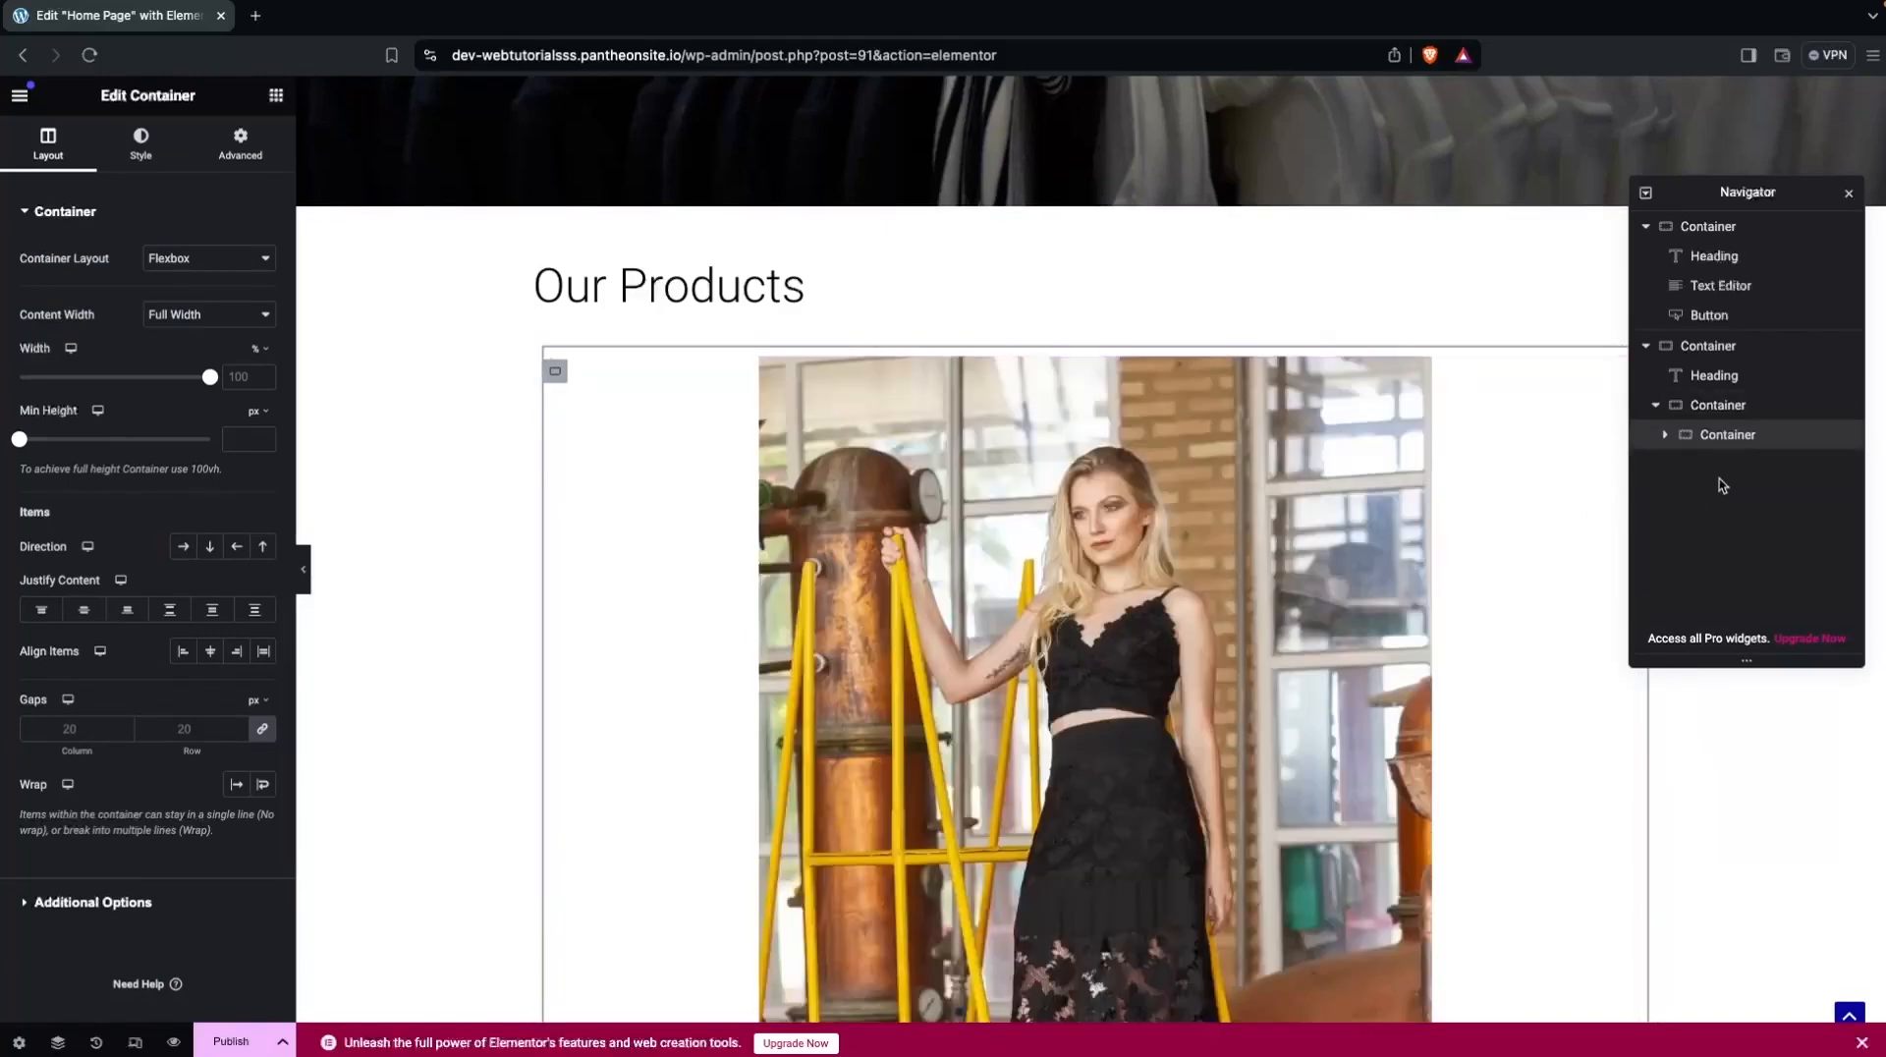
Duplicate the Product 1 container three times inside the row container.
right_click(1717, 438)
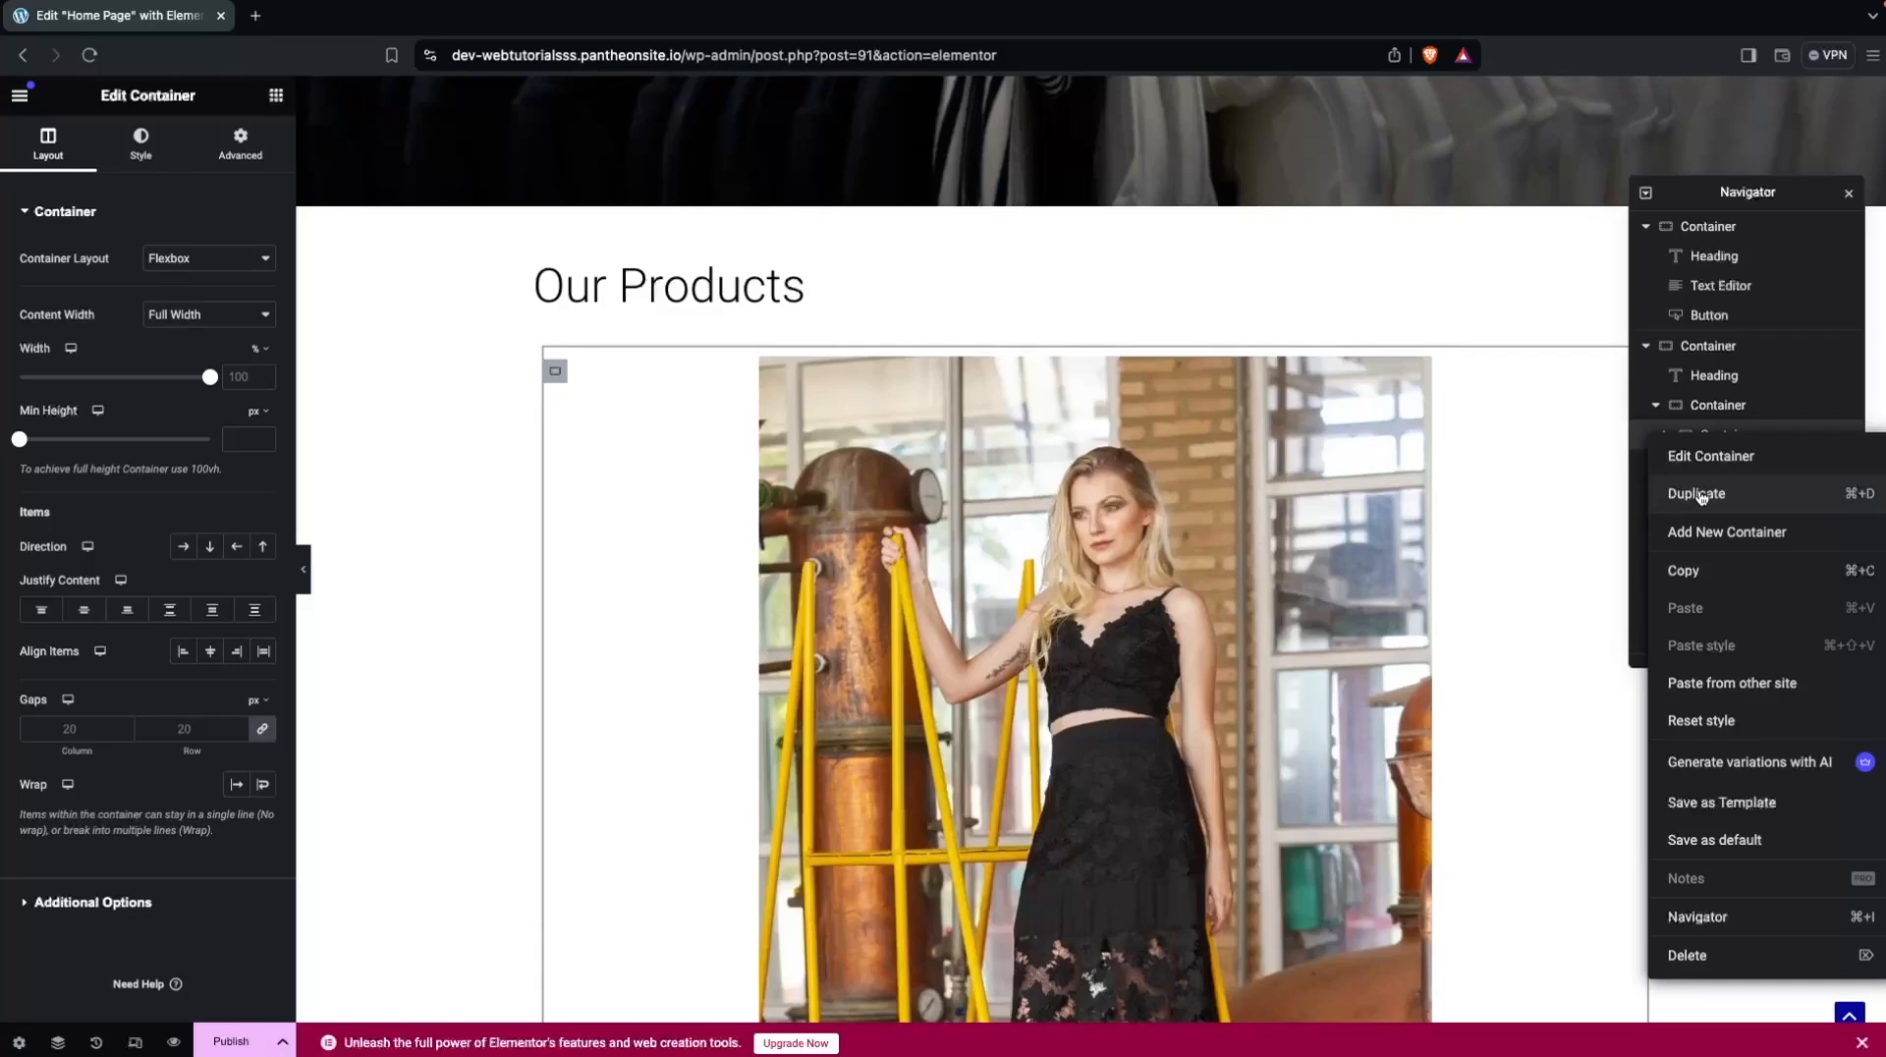
click(1702, 496)
right_click(1715, 456)
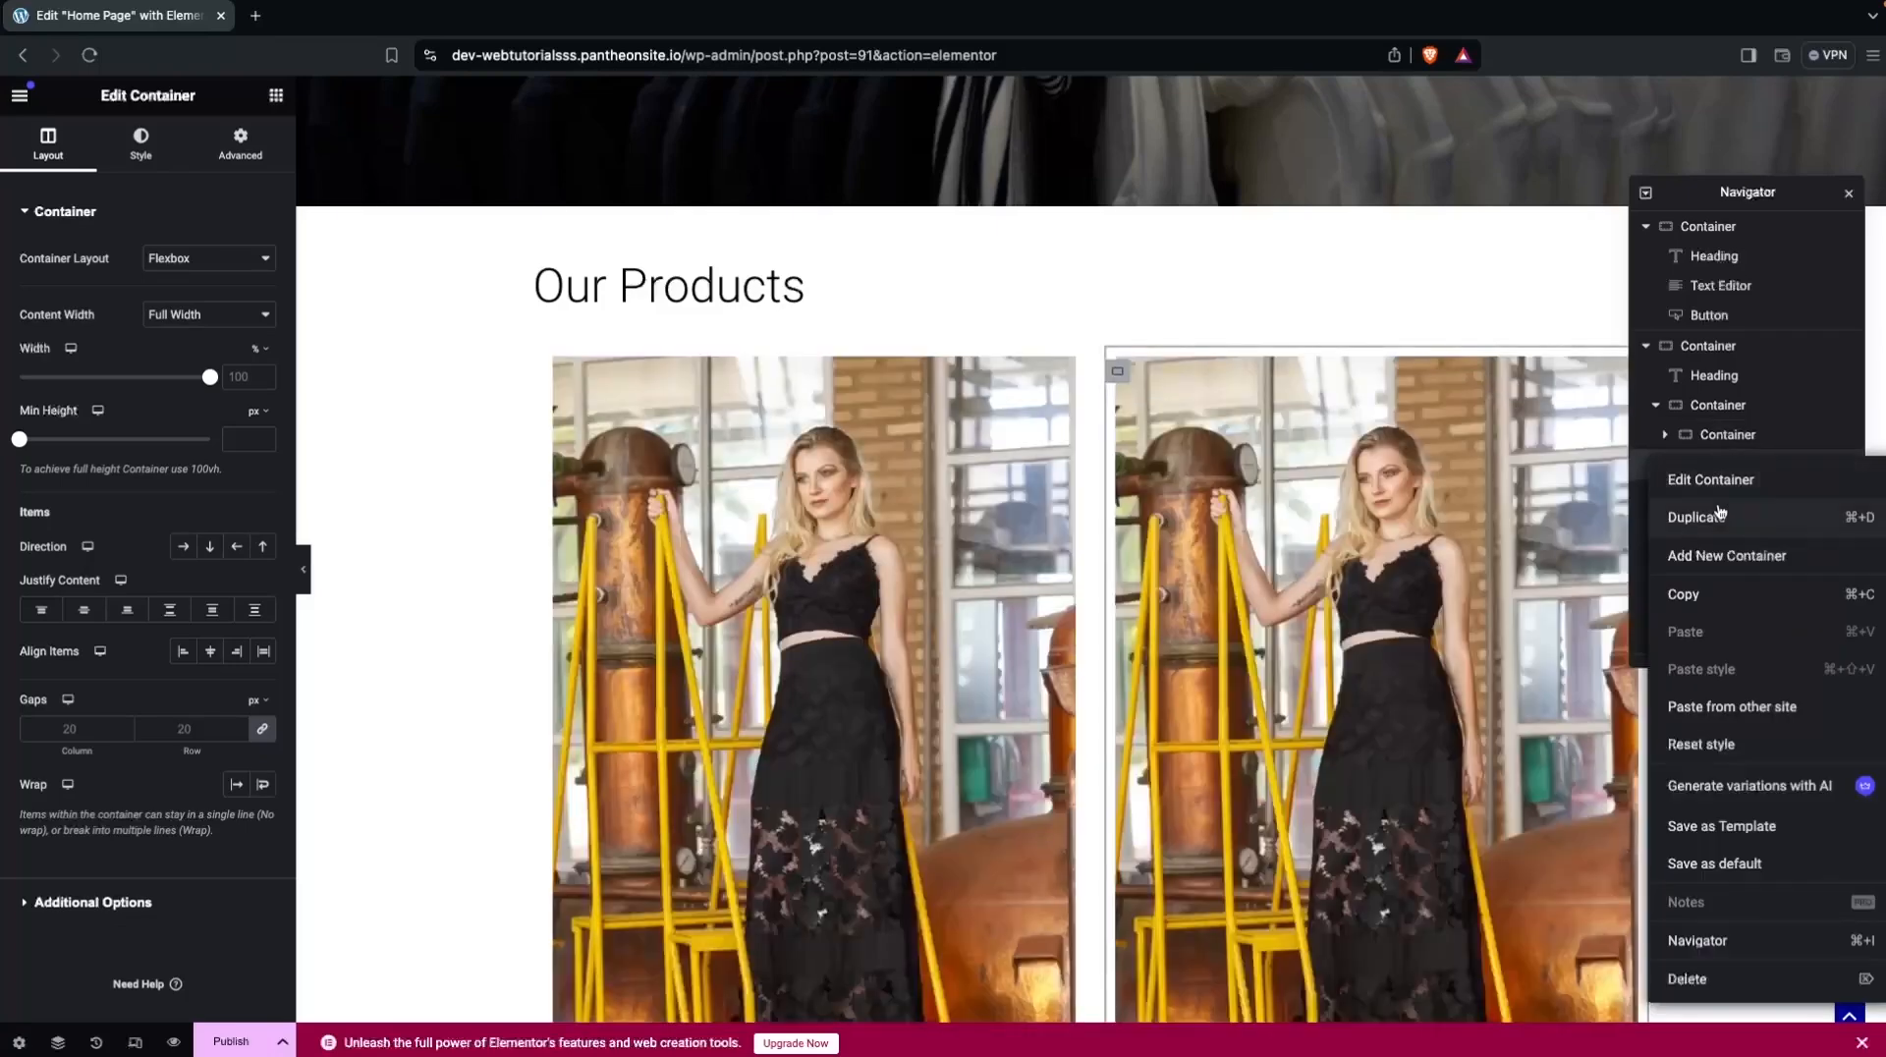
click(1719, 513)
right_click(1727, 499)
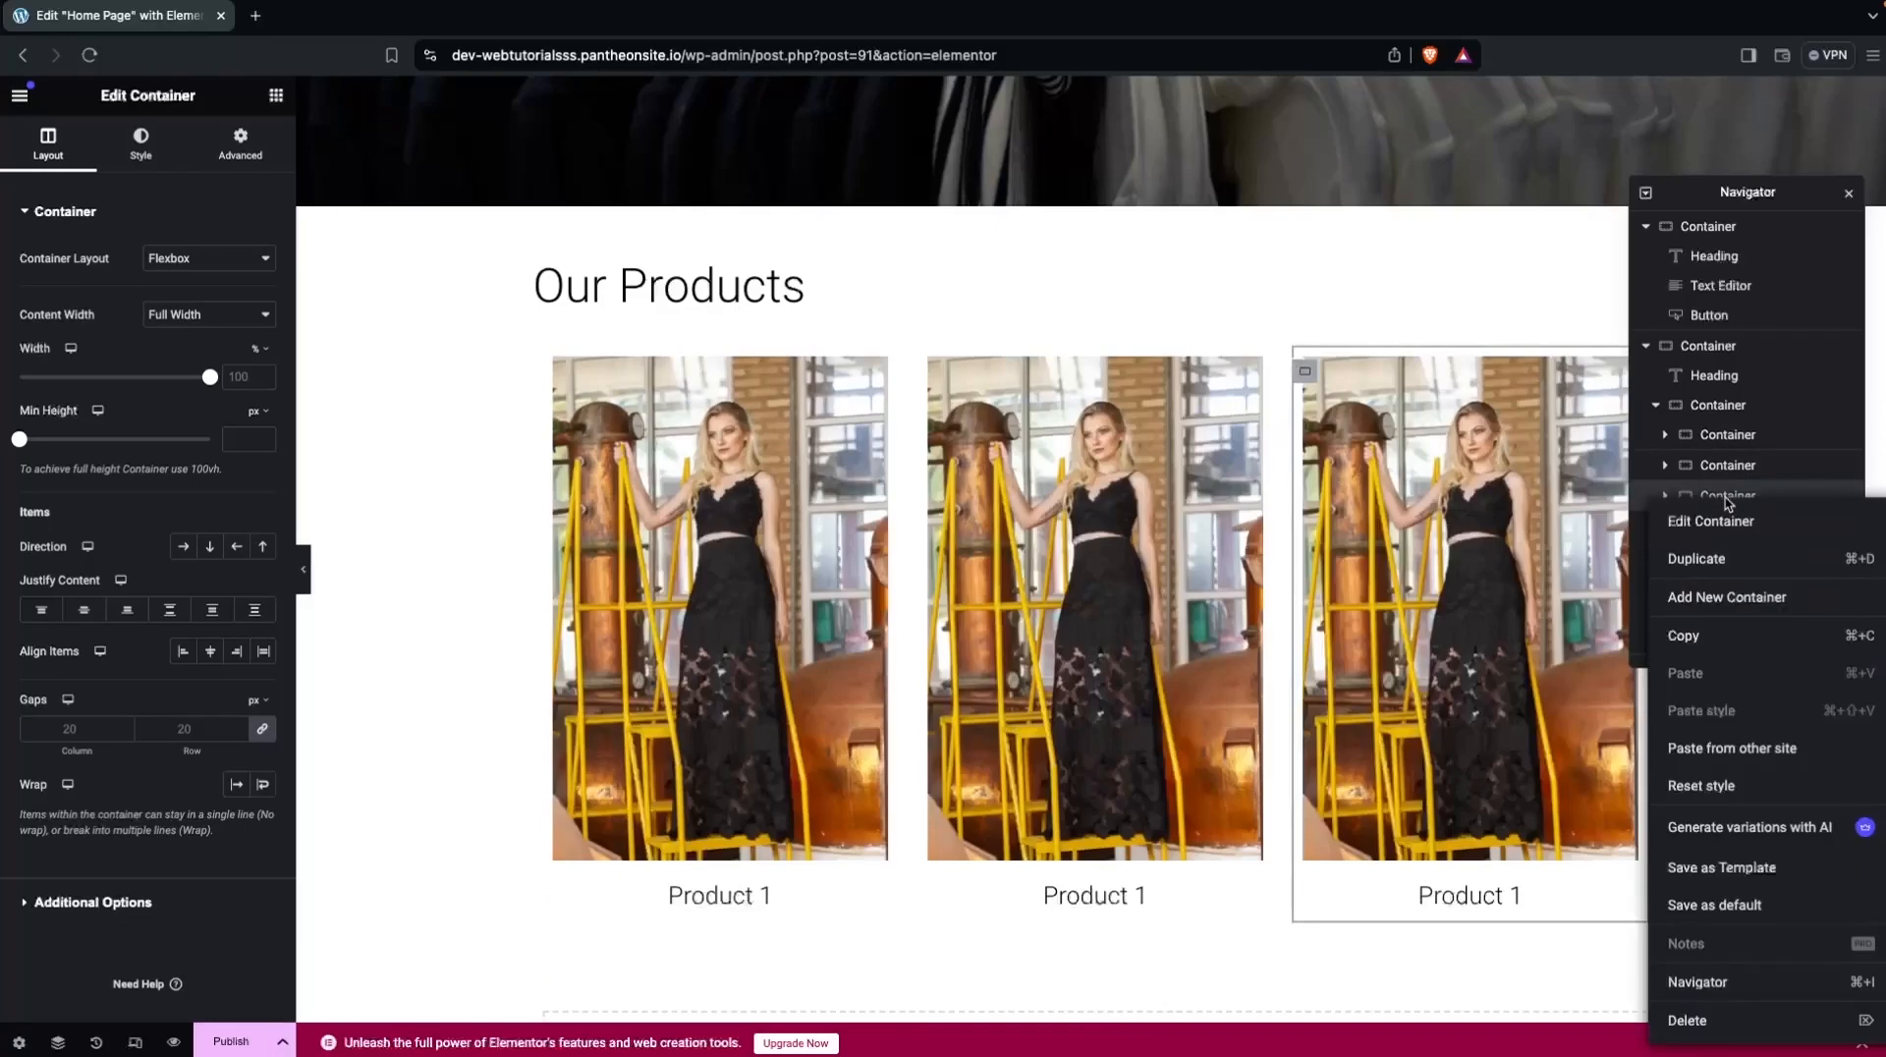
click(1720, 559)
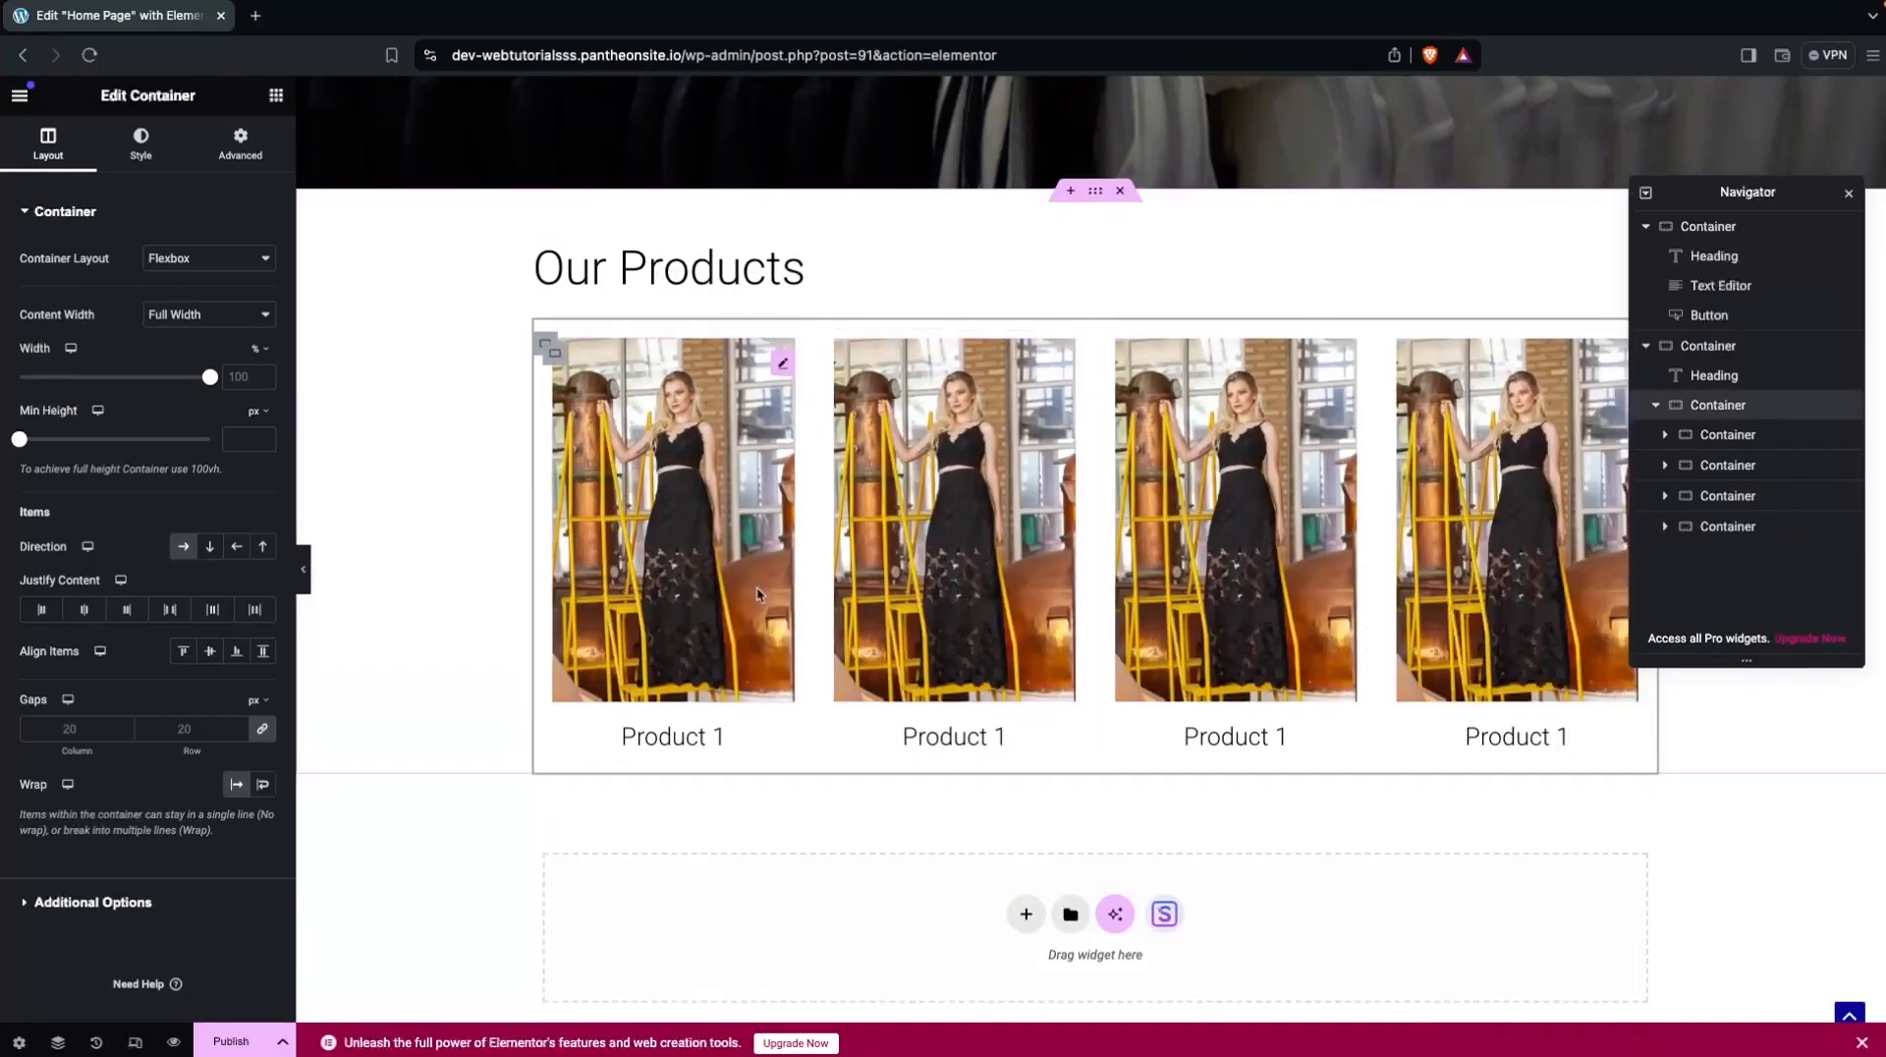
Duplicate the whole "Our Products" section container.
click(1646, 346)
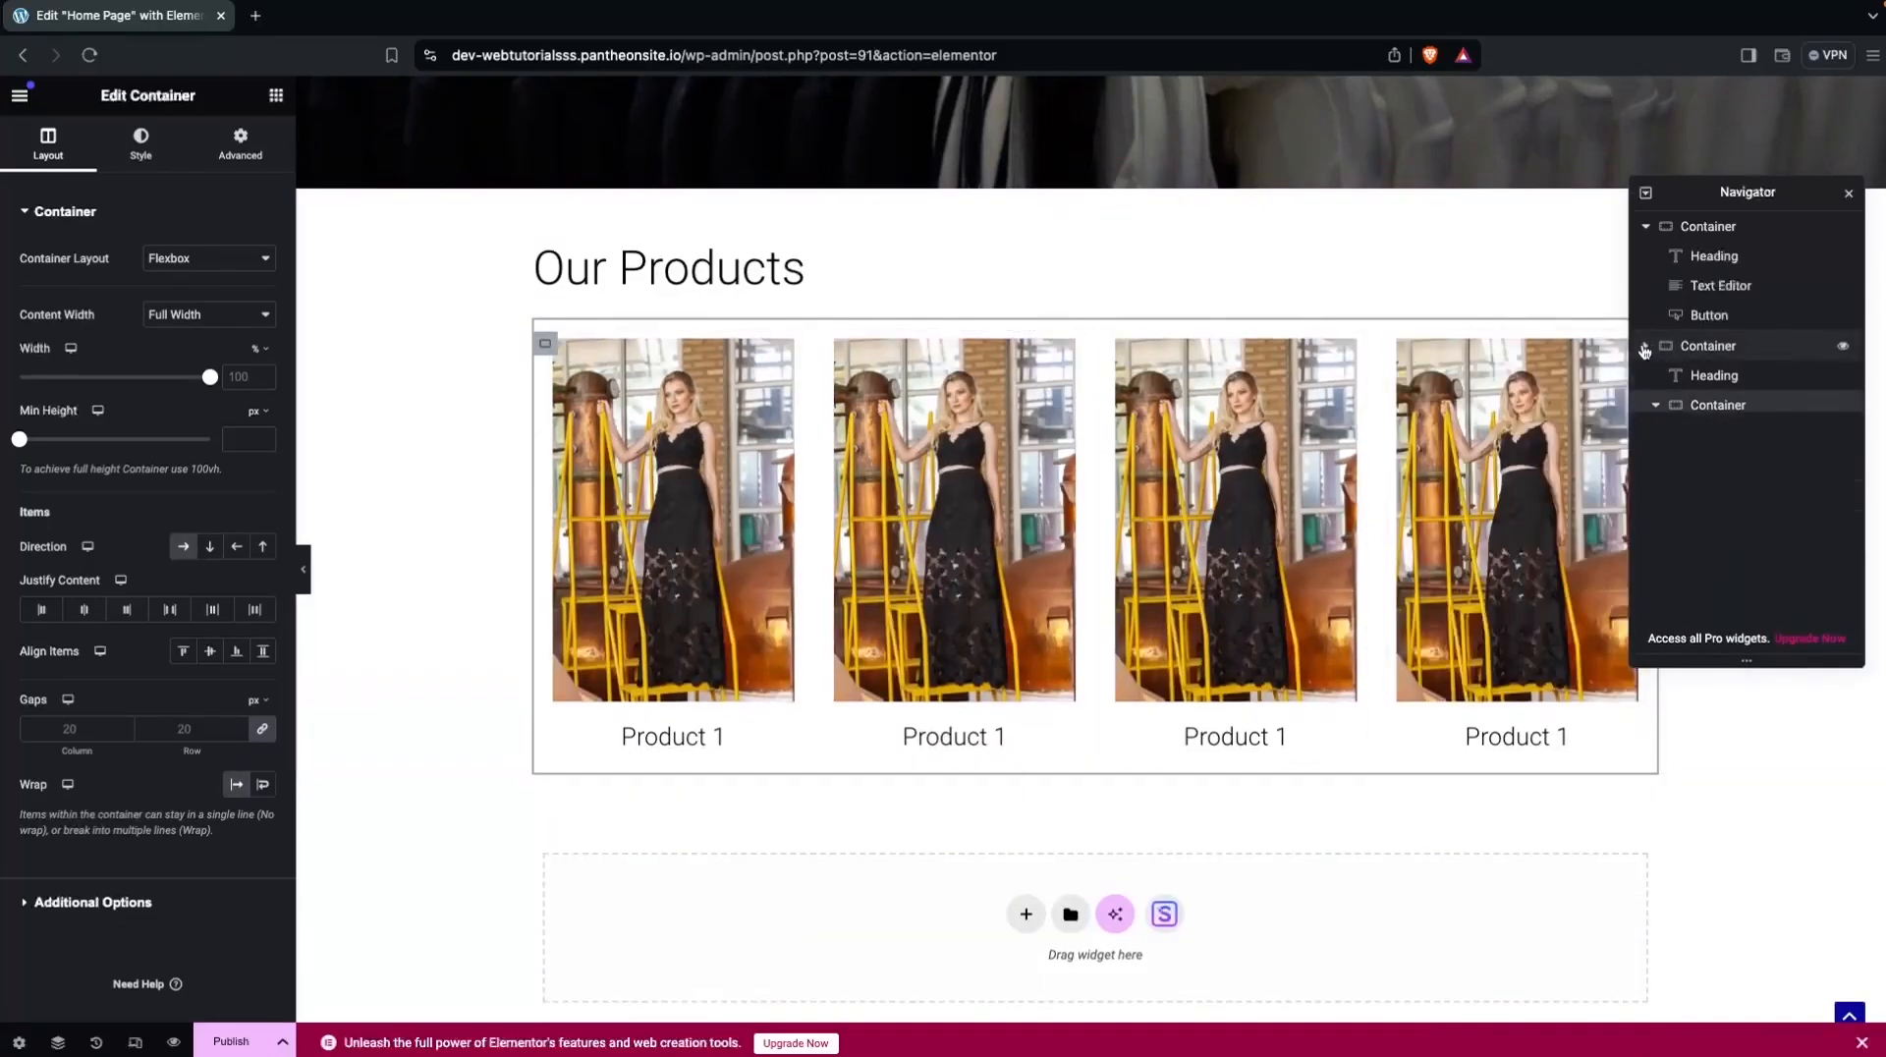
right_click(1706, 346)
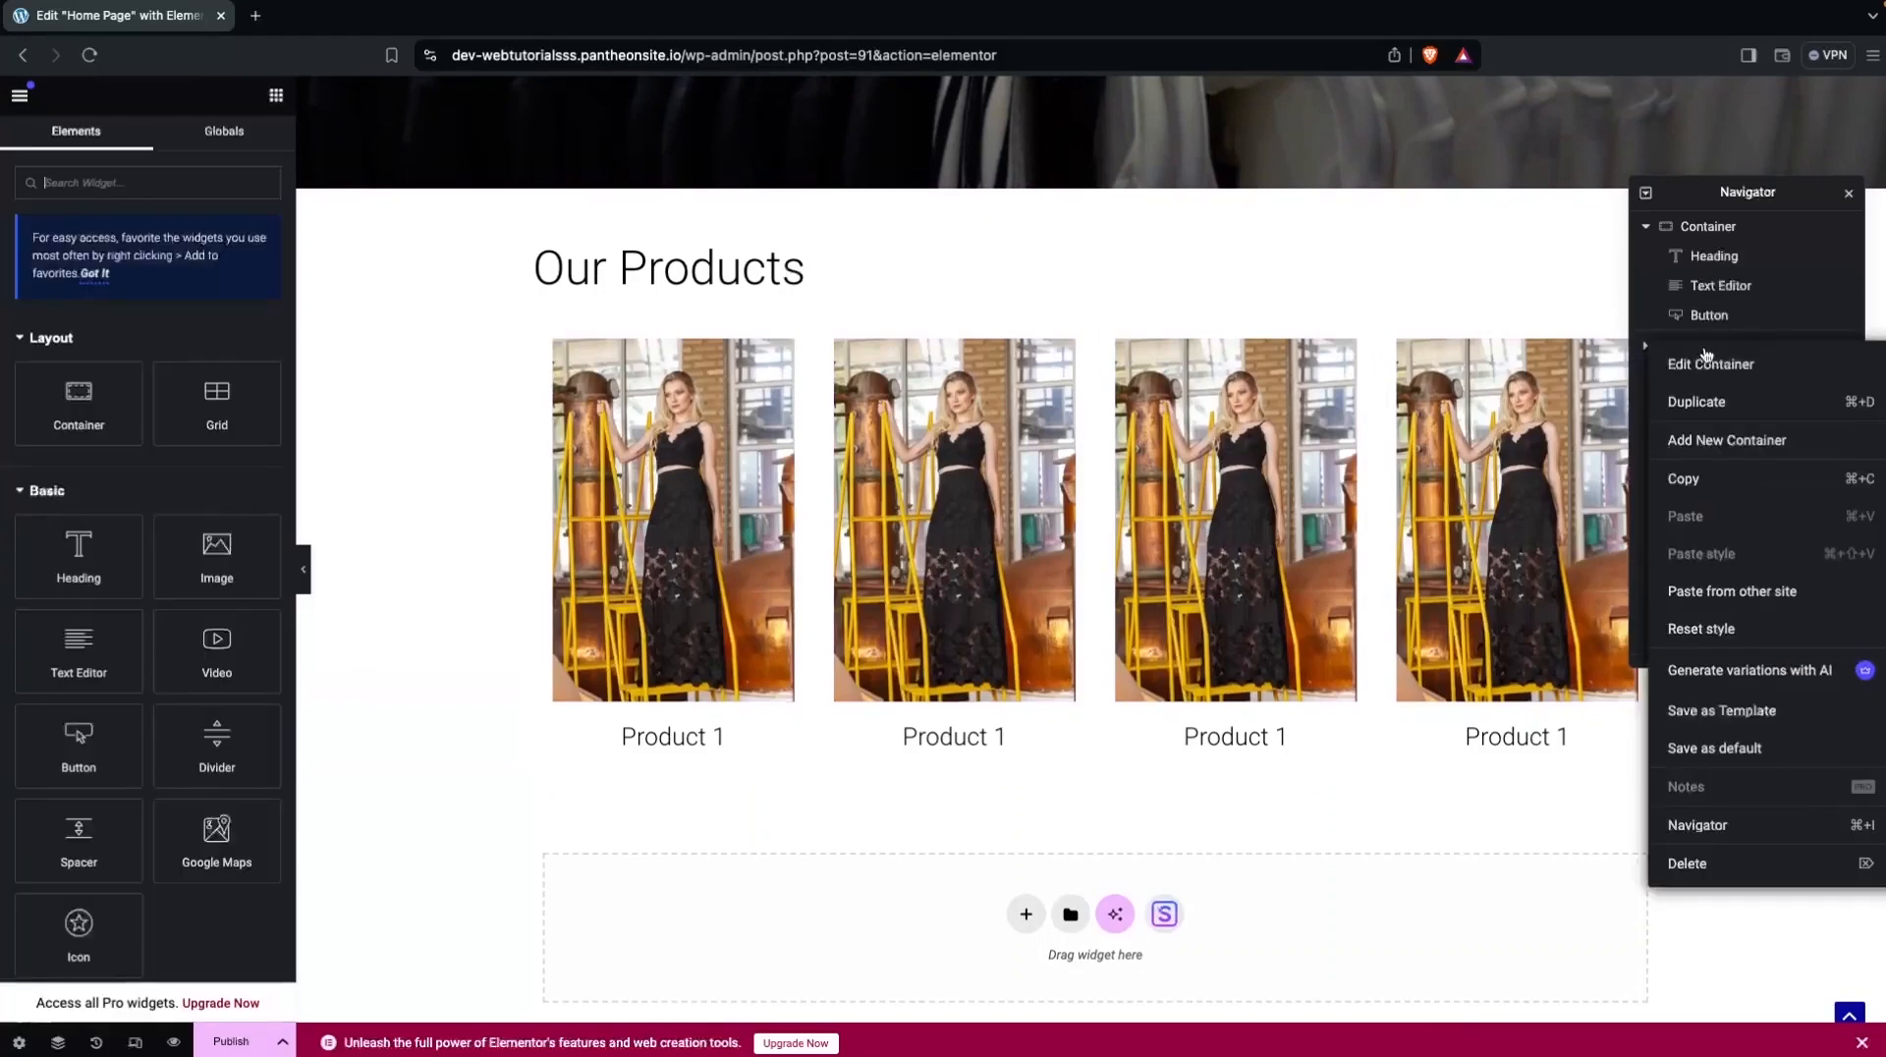
click(1697, 410)
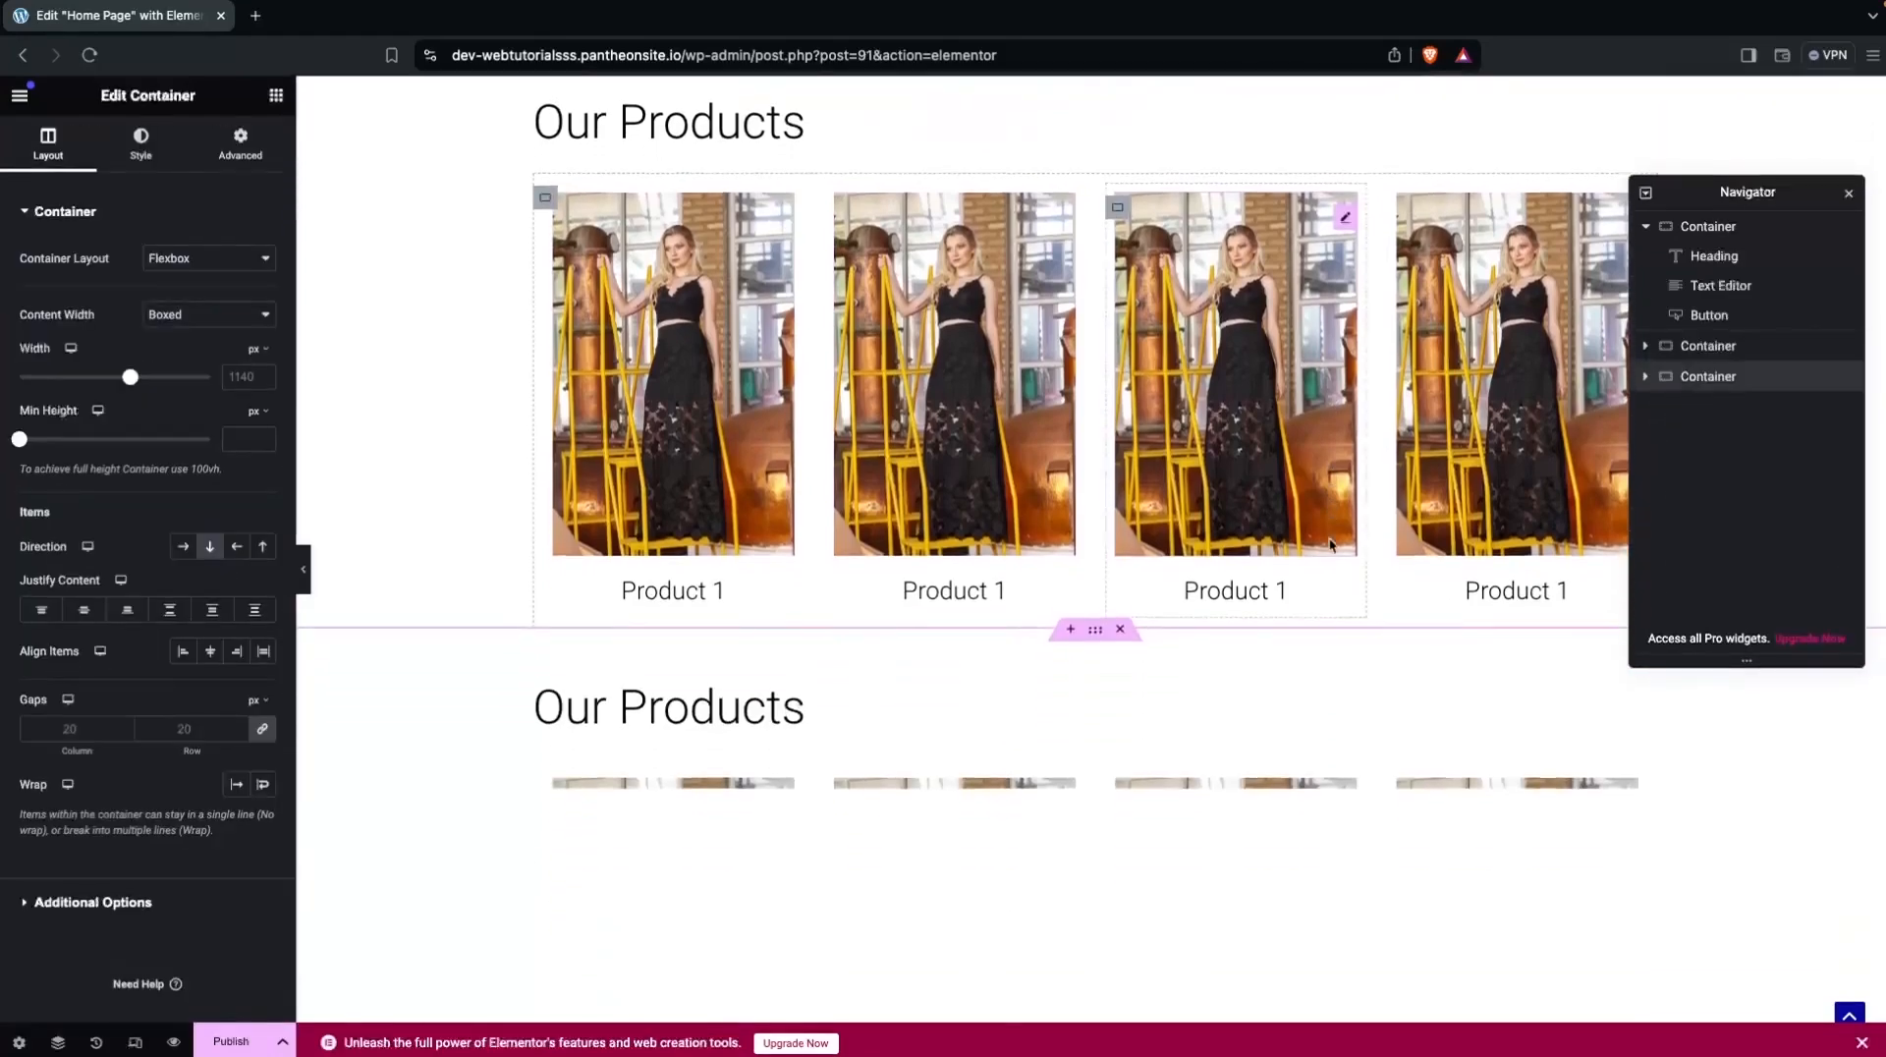
Delete the "Our Products" heading from the duplicated section.
scroll(1023, 598, down, 1)
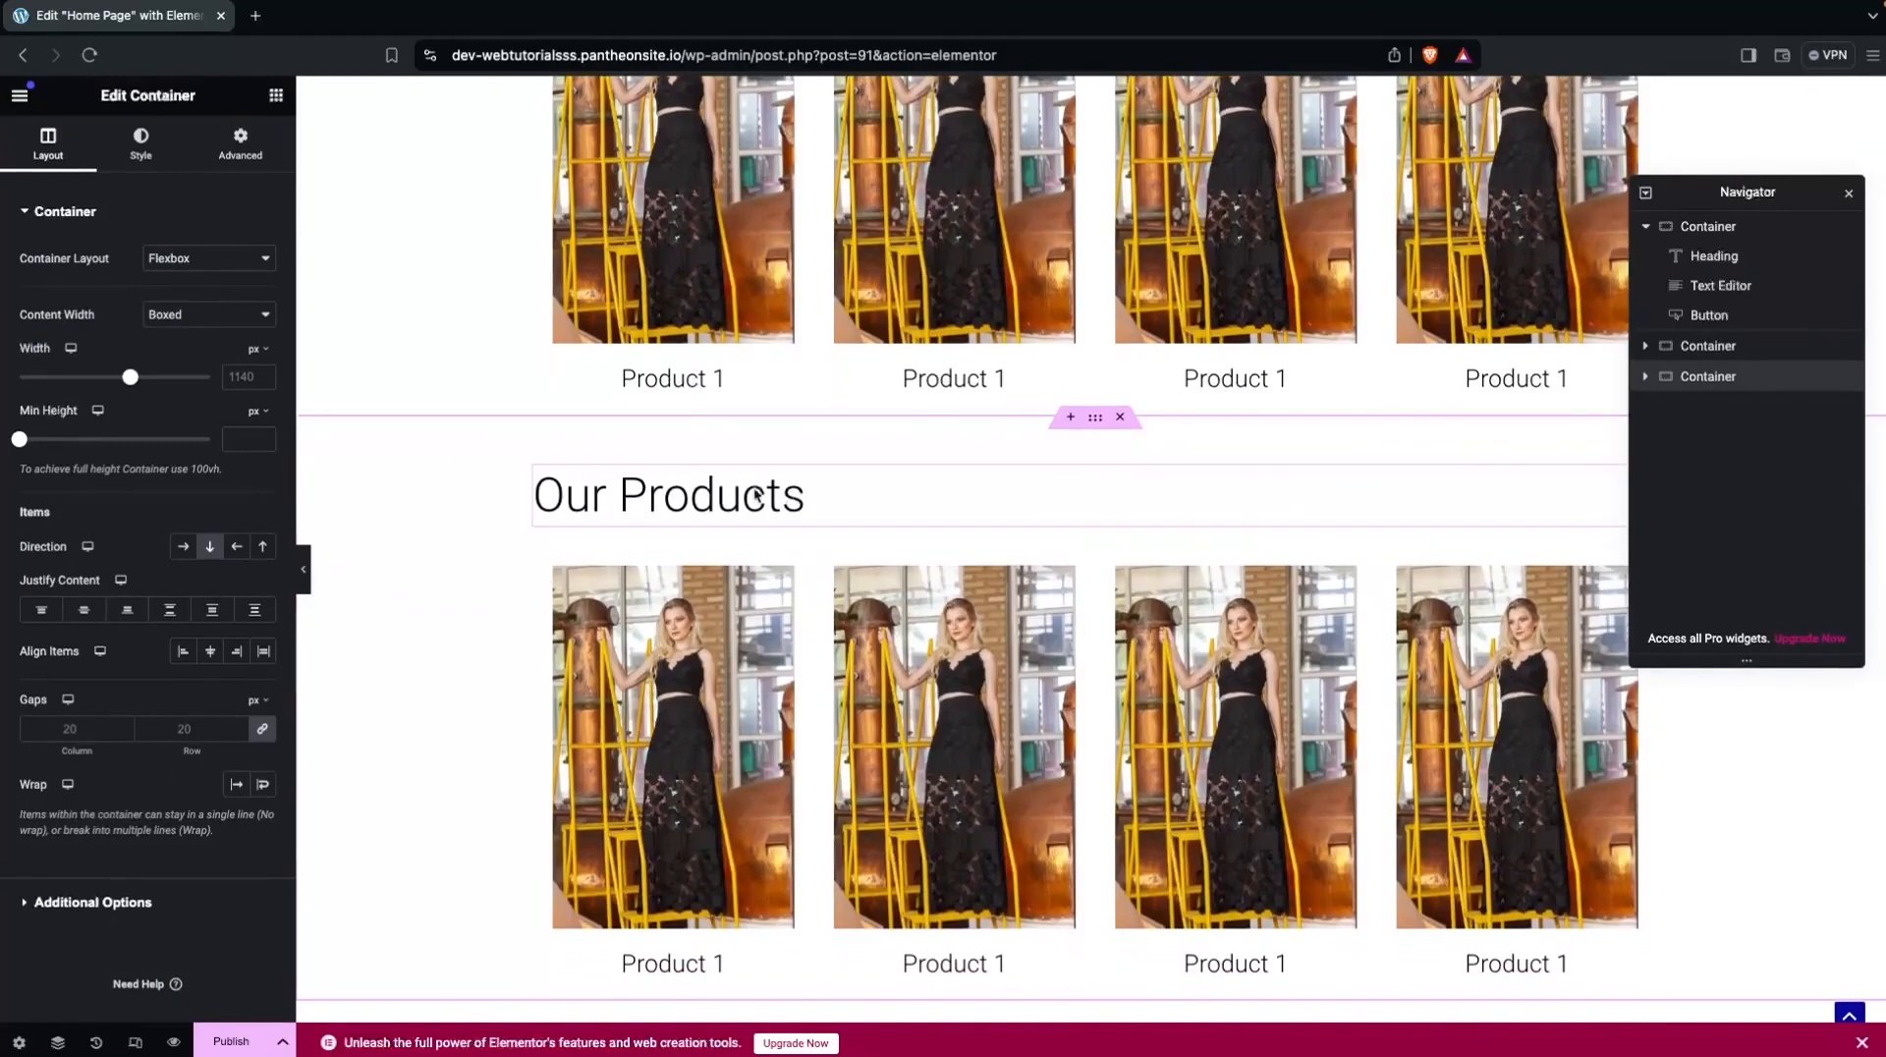
click(1646, 376)
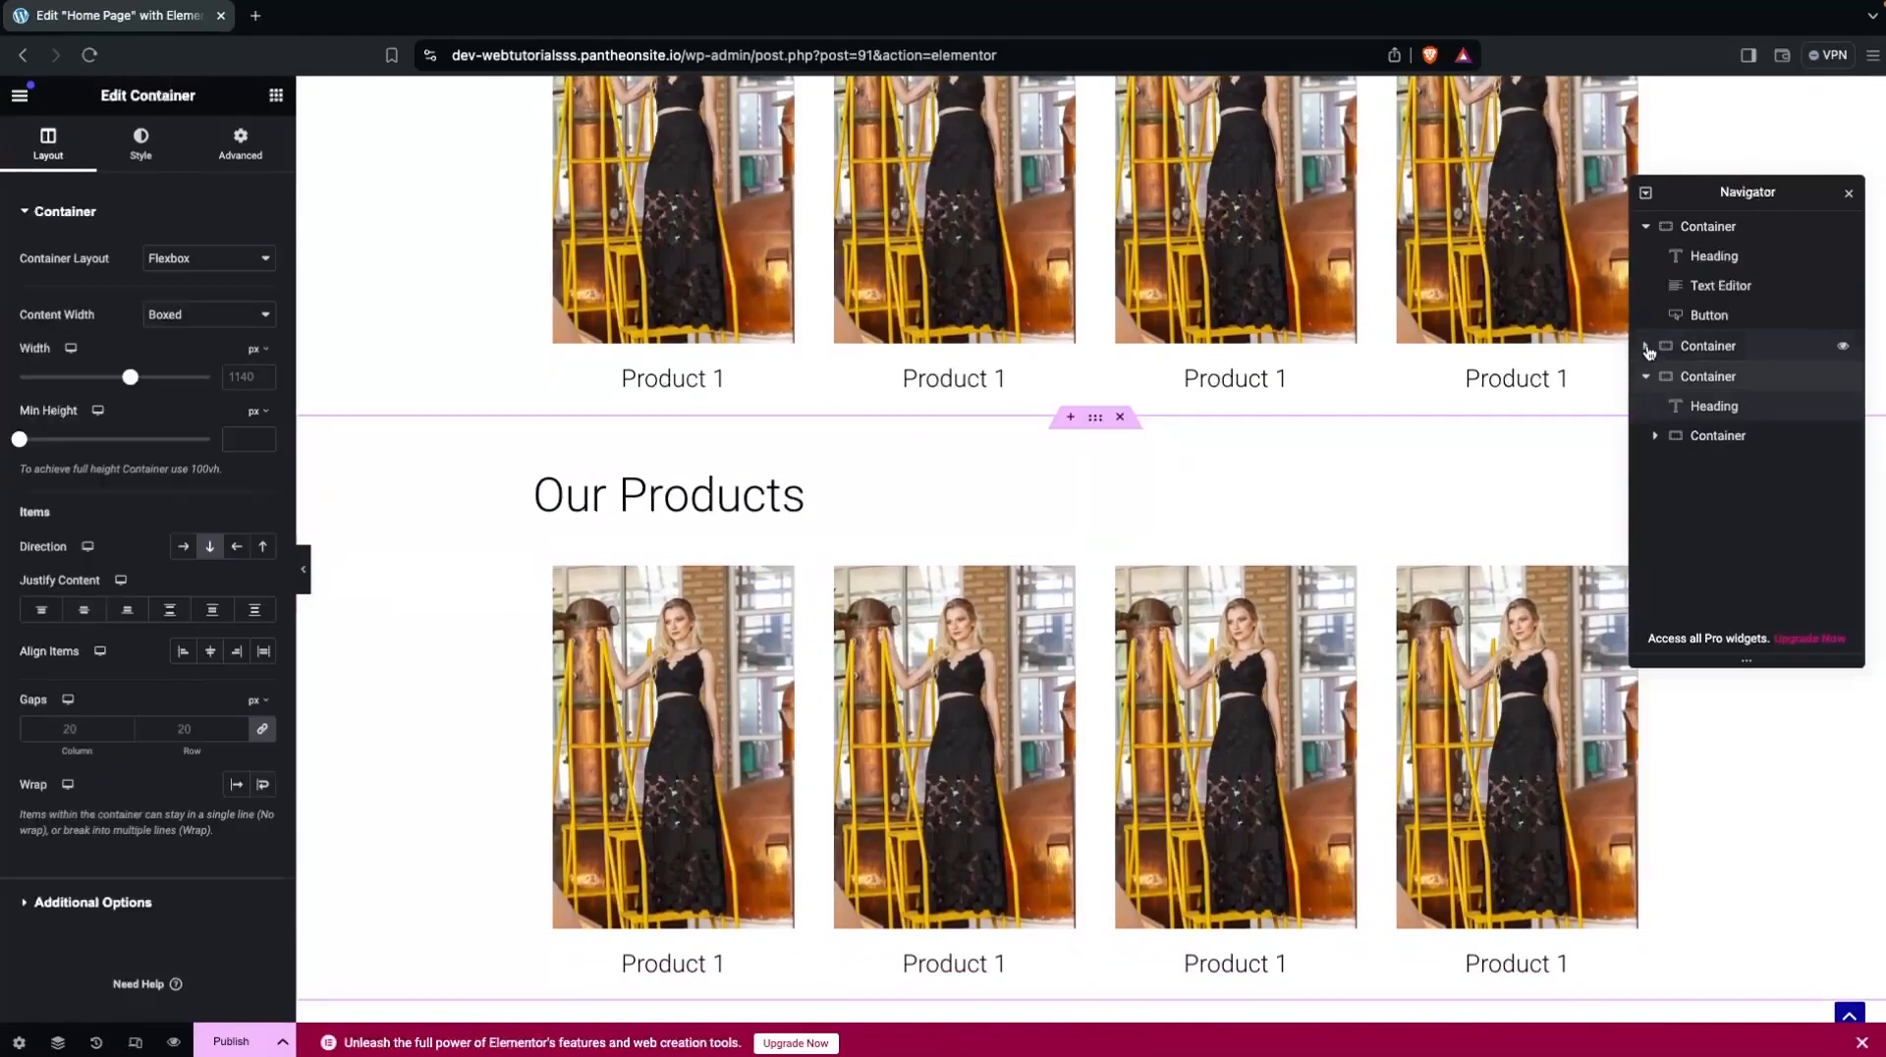
right_click(1718, 417)
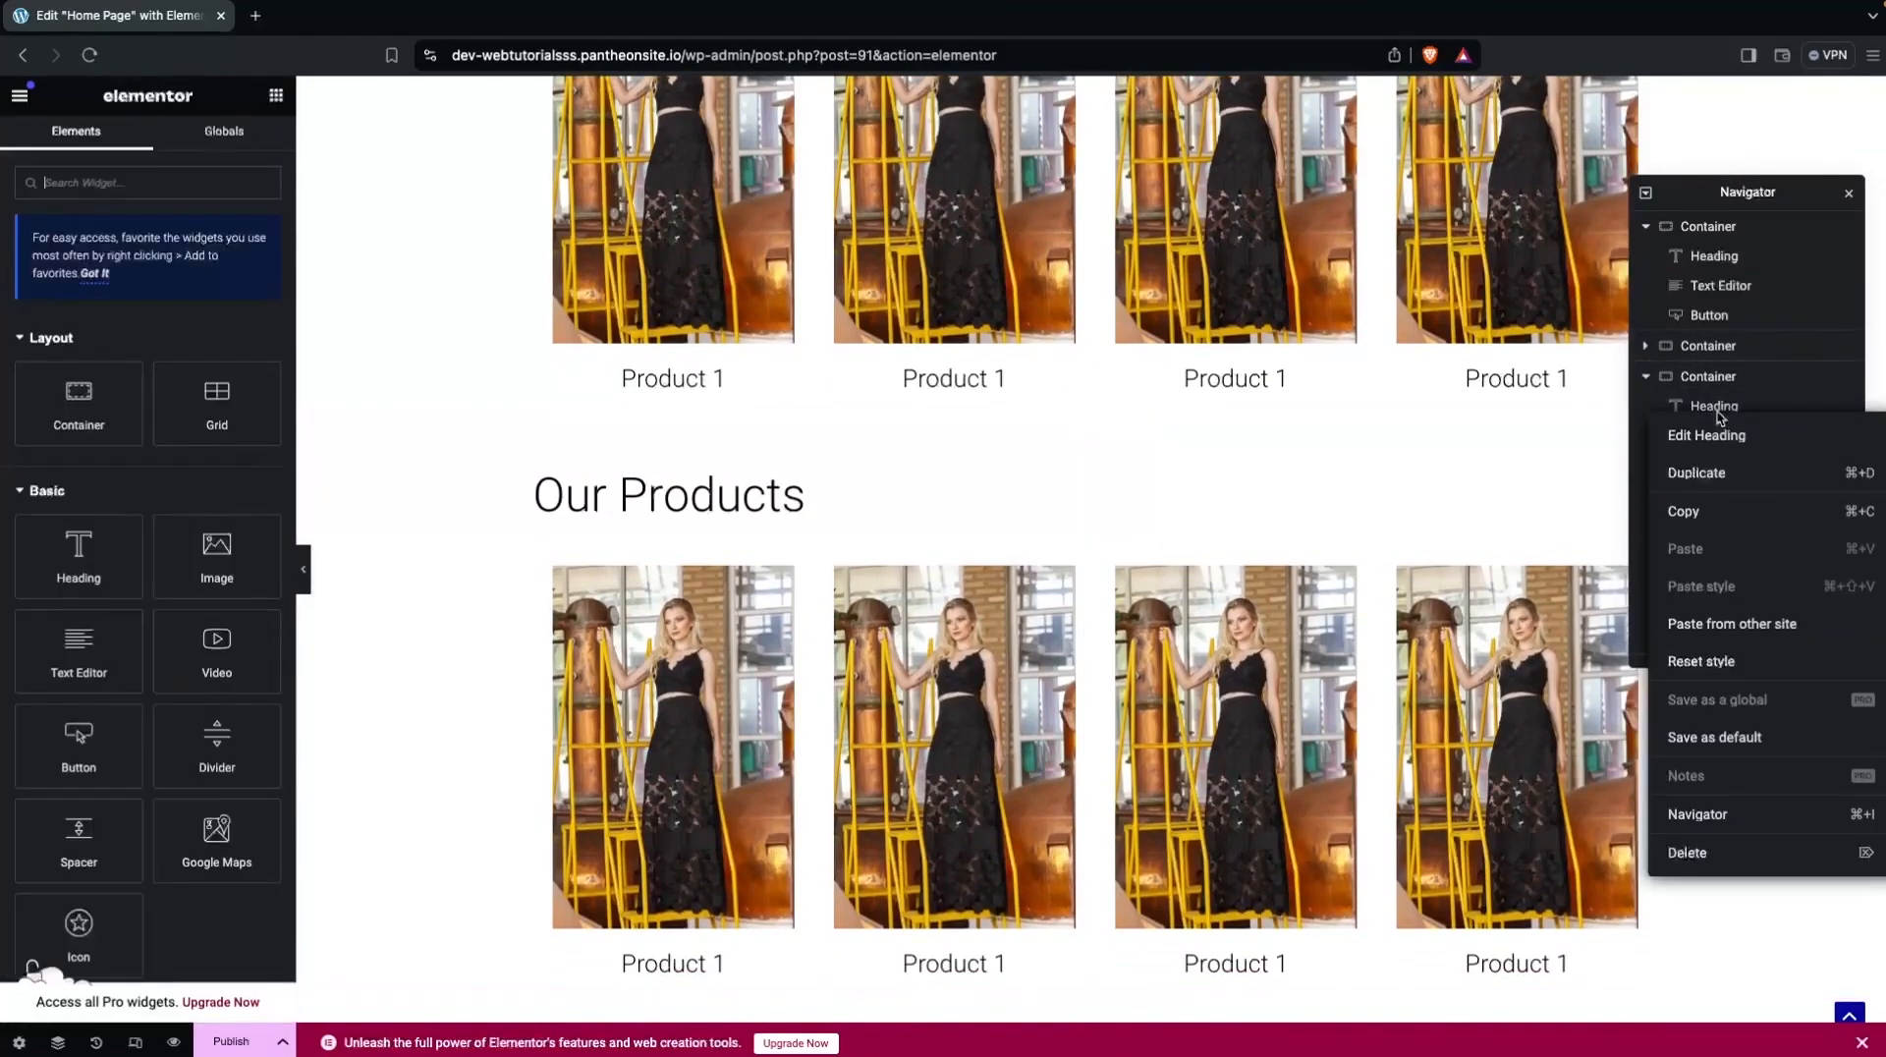
click(1685, 847)
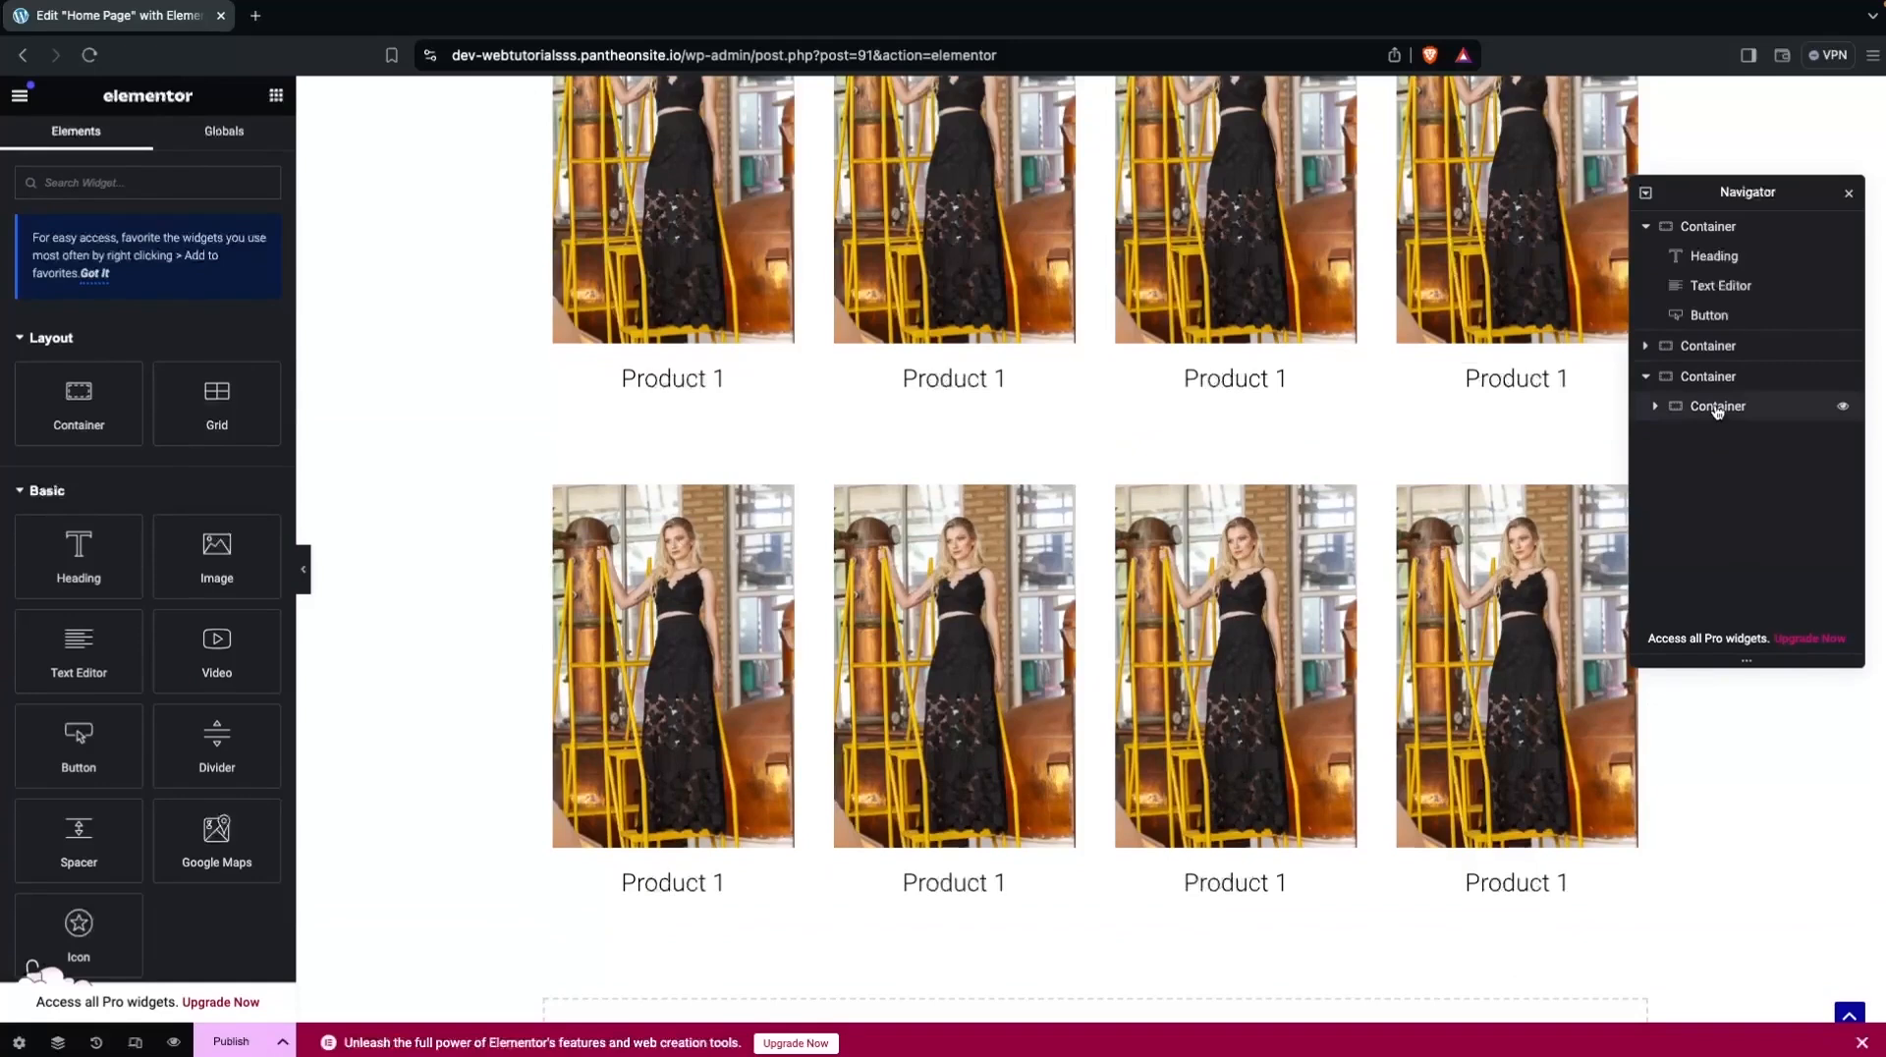
Set the top padding of the duplicated products section to 0 px.
click(1701, 378)
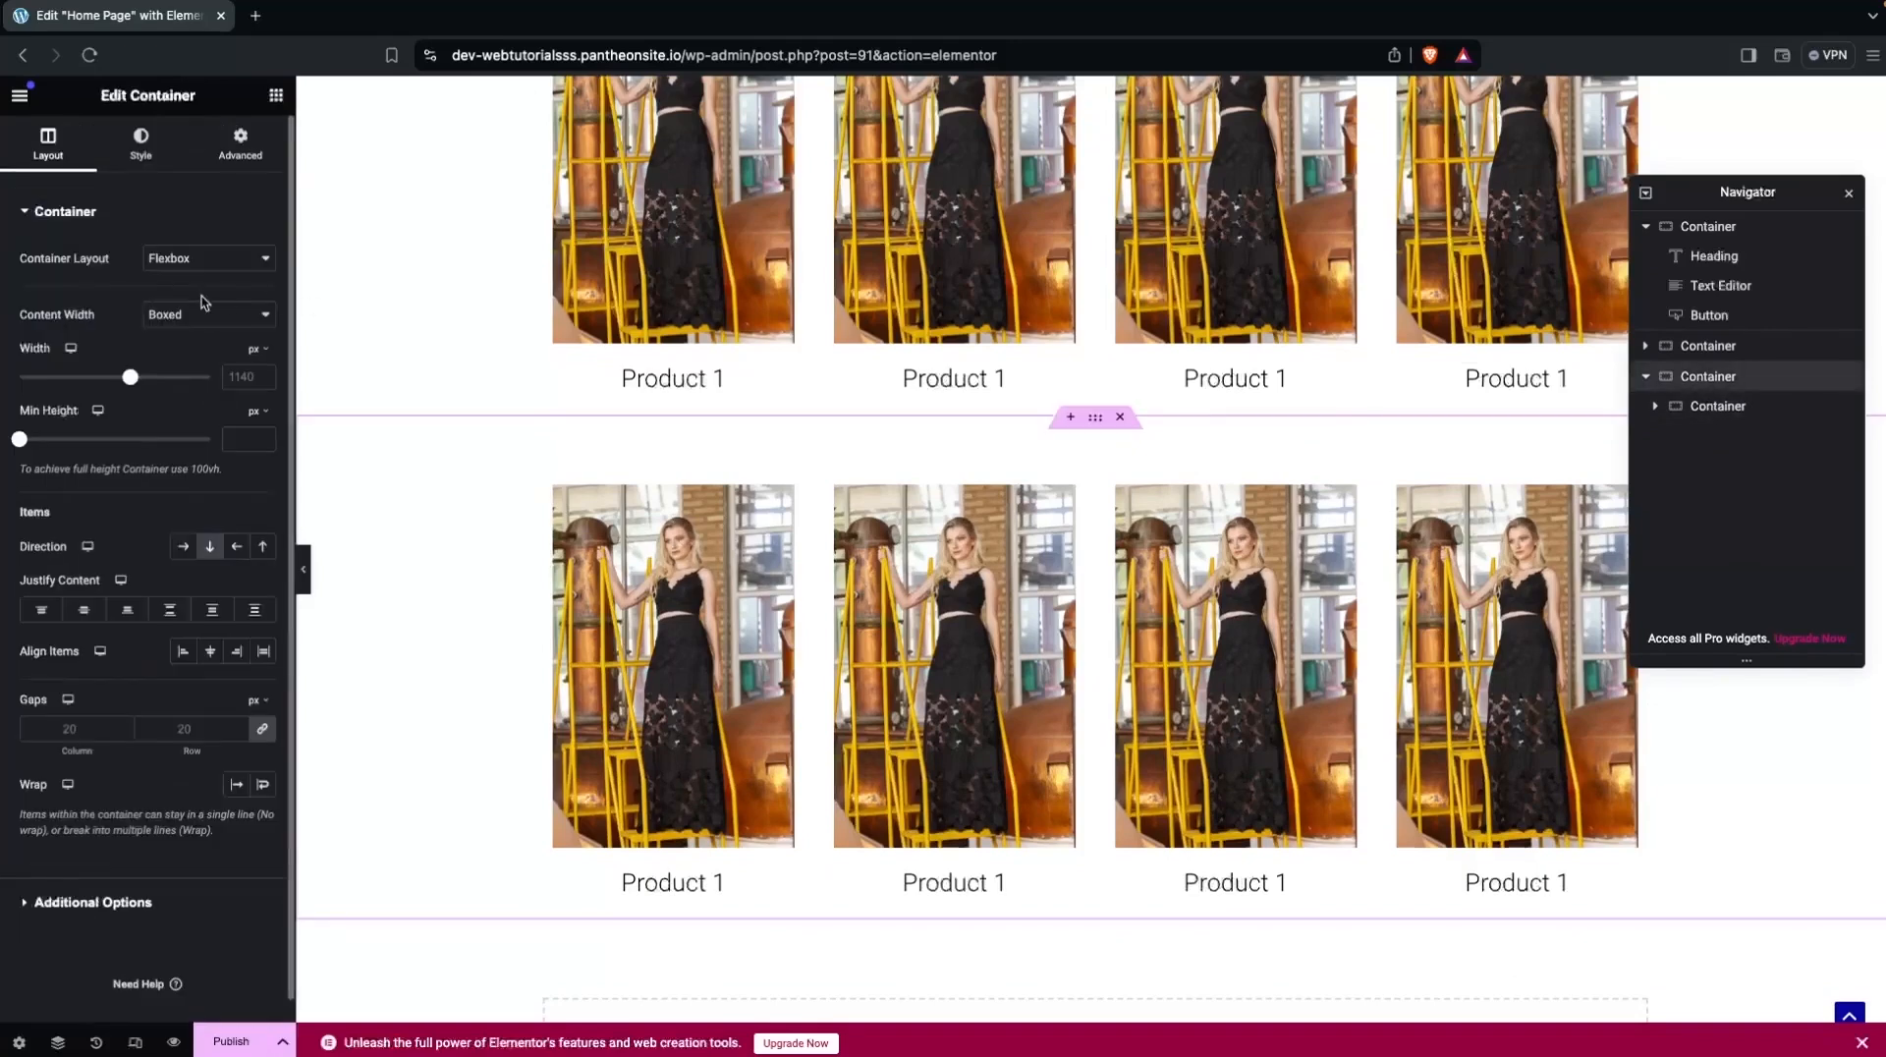
click(240, 145)
click(56, 358)
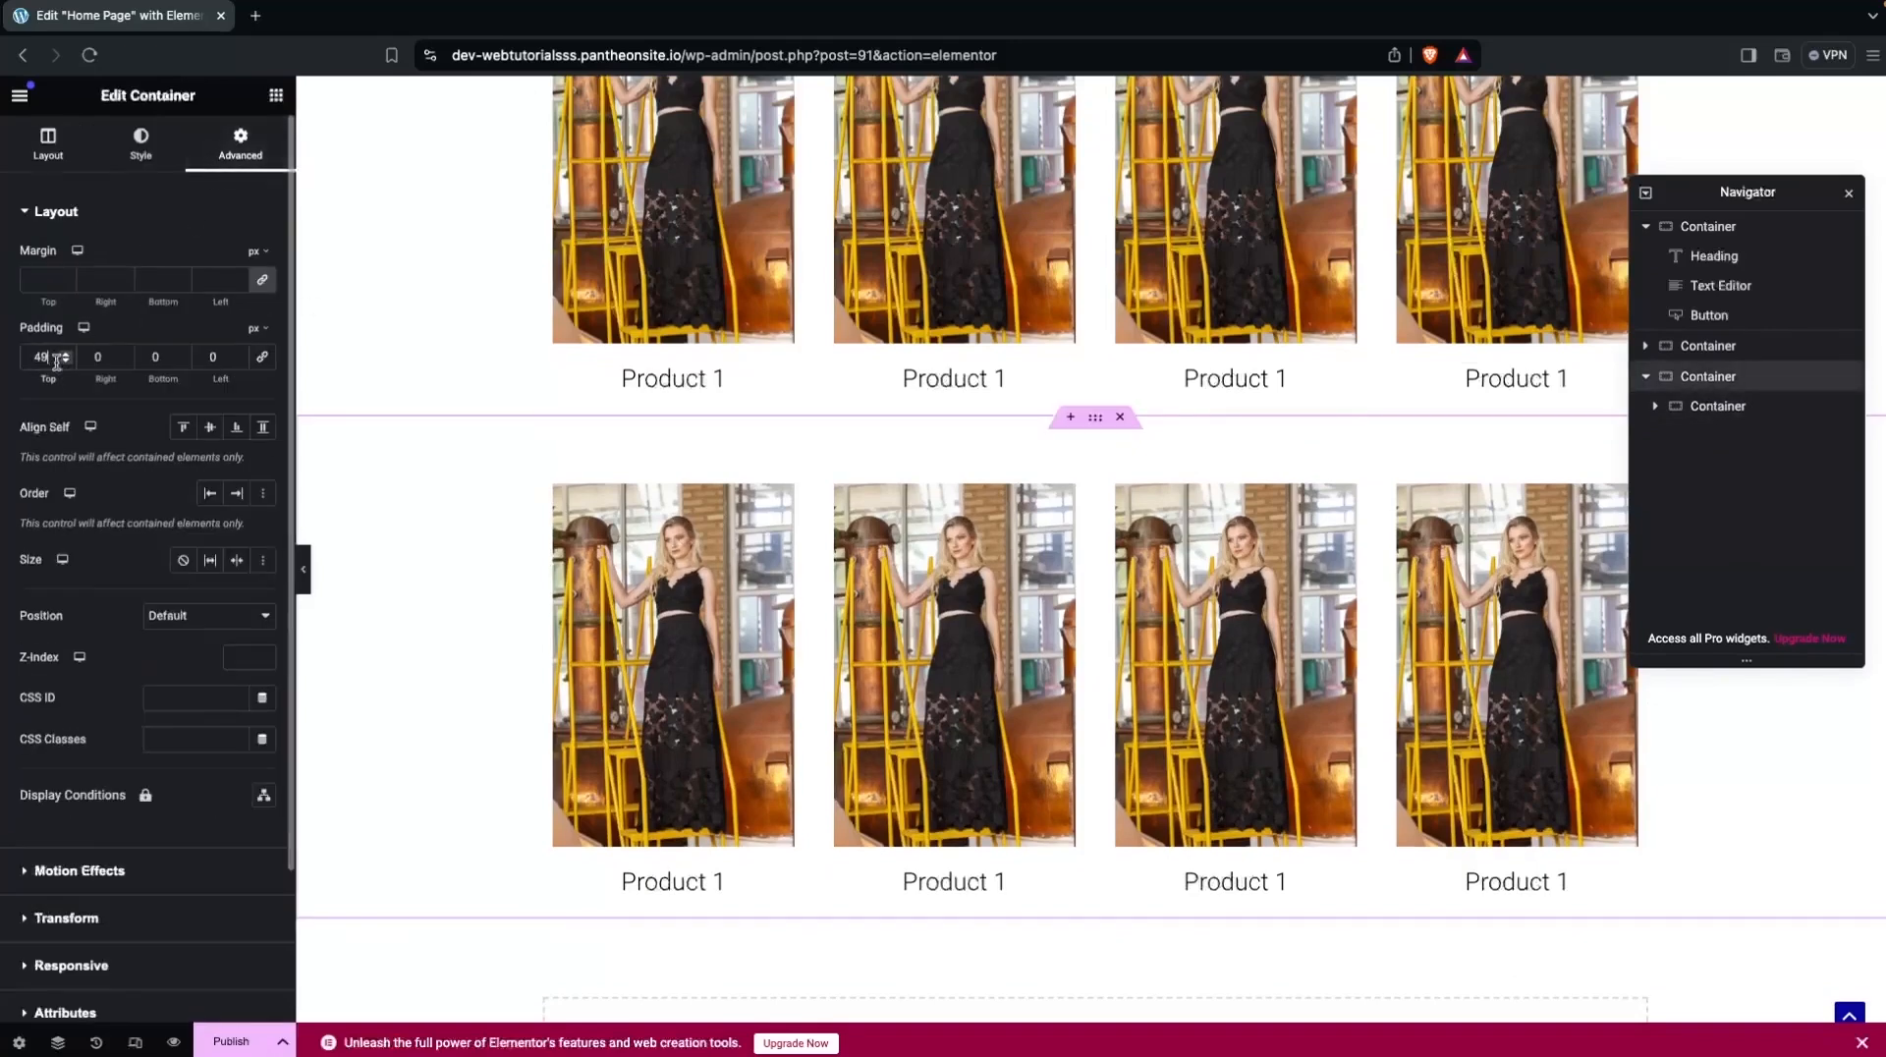
key(BackSpace)
key(BackSpace)
text(0)
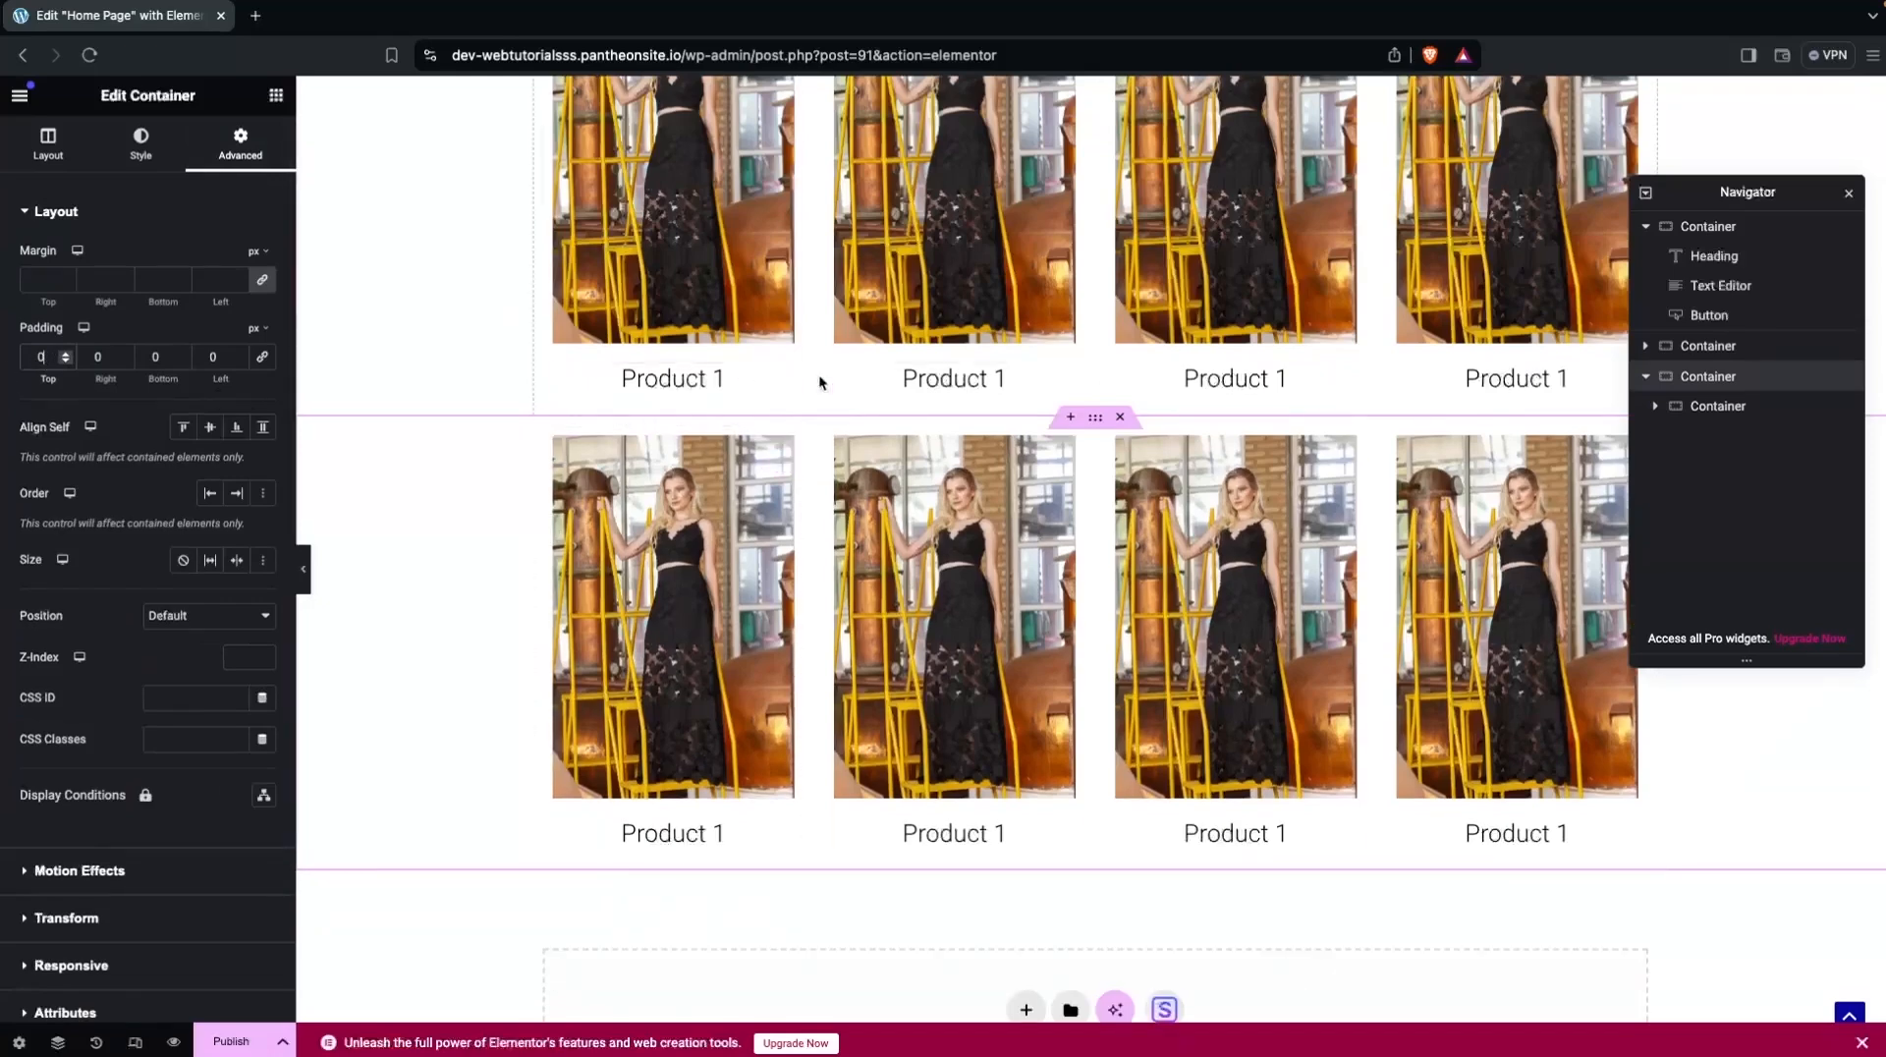
Renumber the product headings after the first one in sequence as Product 2 through Product 8 across both rows.
click(943, 381)
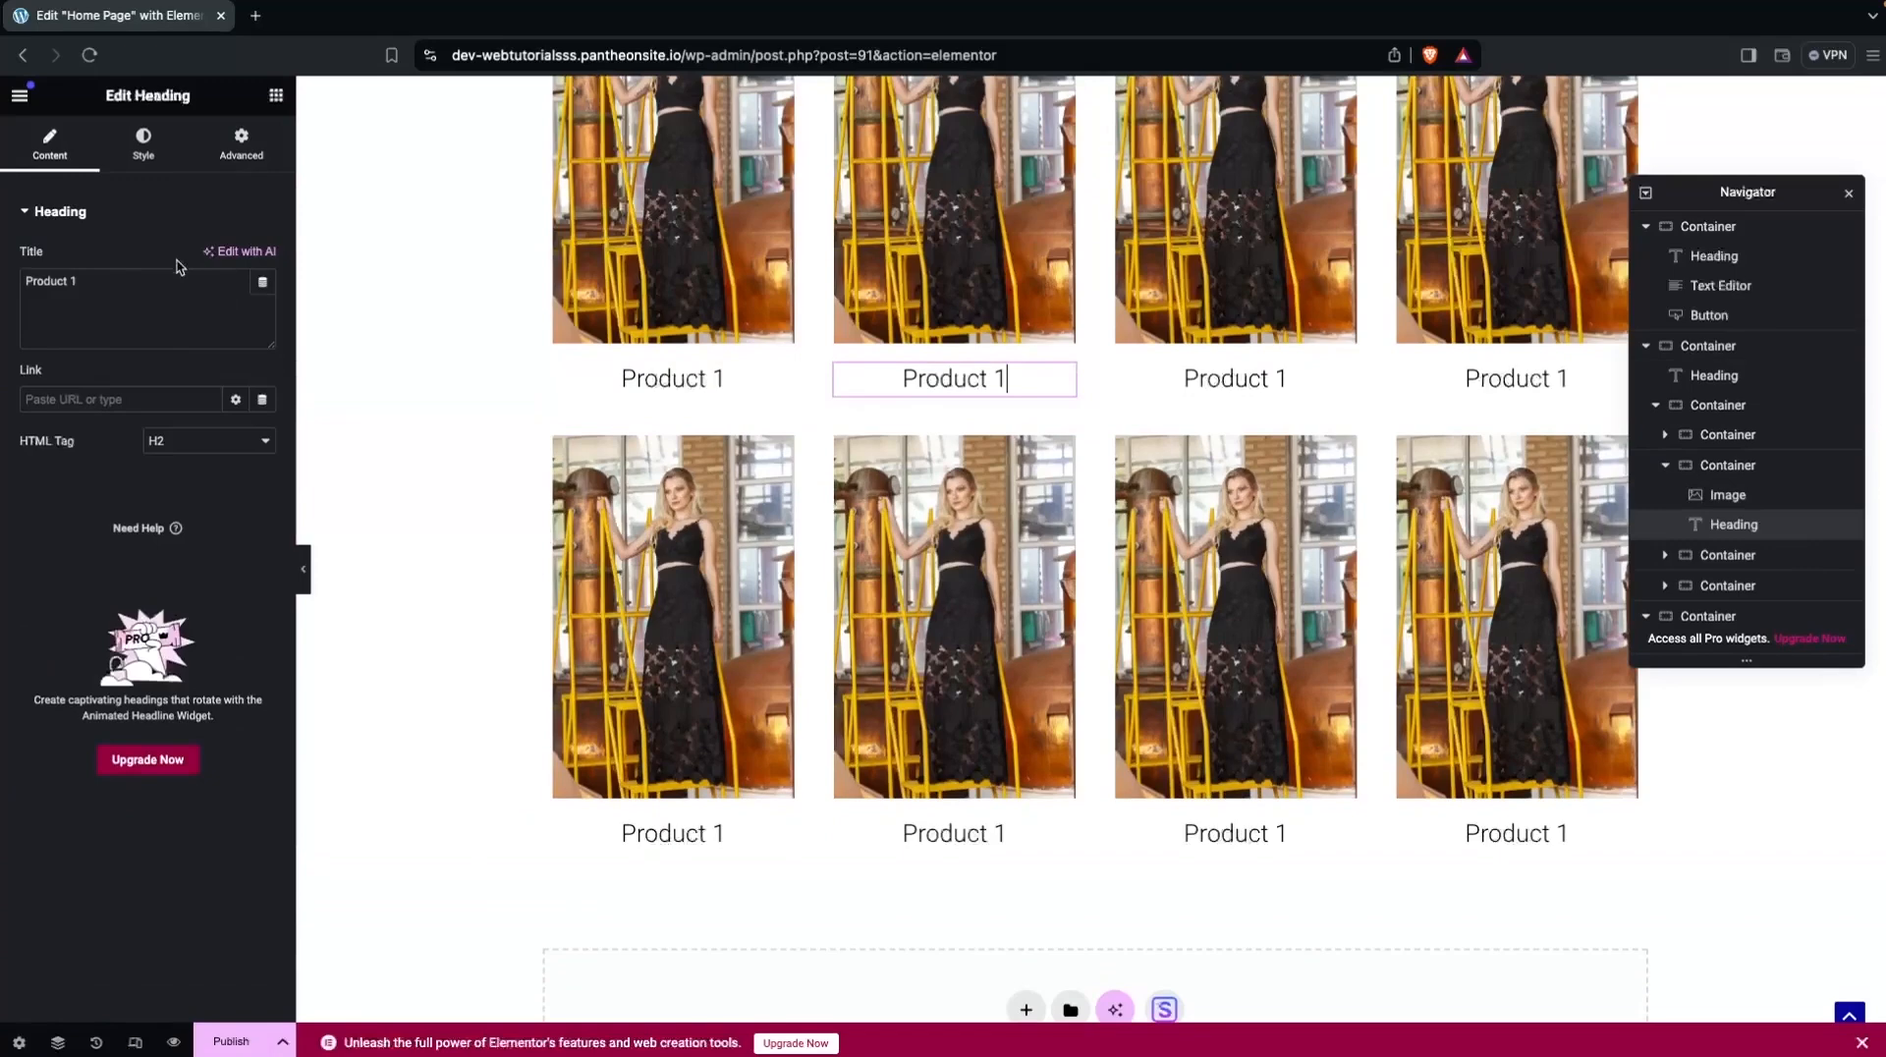
key(BackSpace)
text(2)
click(1233, 380)
click(171, 298)
key(BackSpace)
text(3)
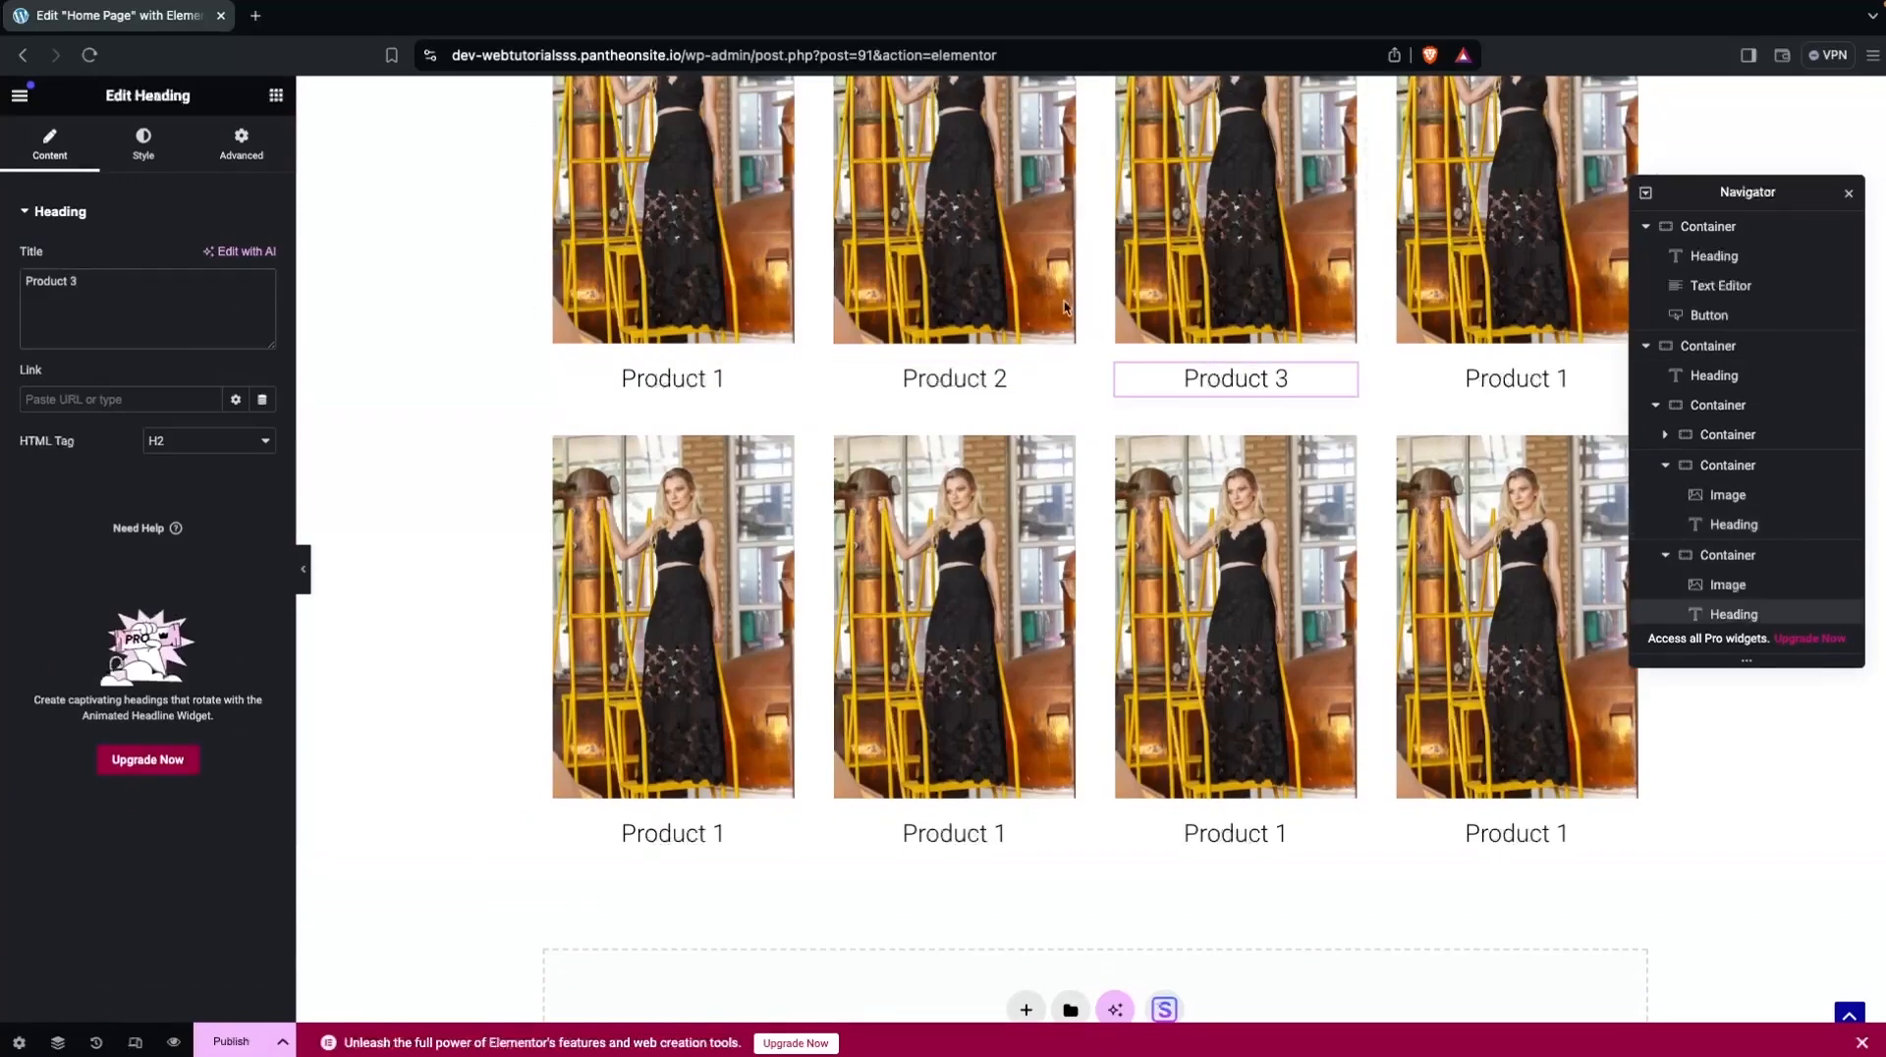
click(1567, 379)
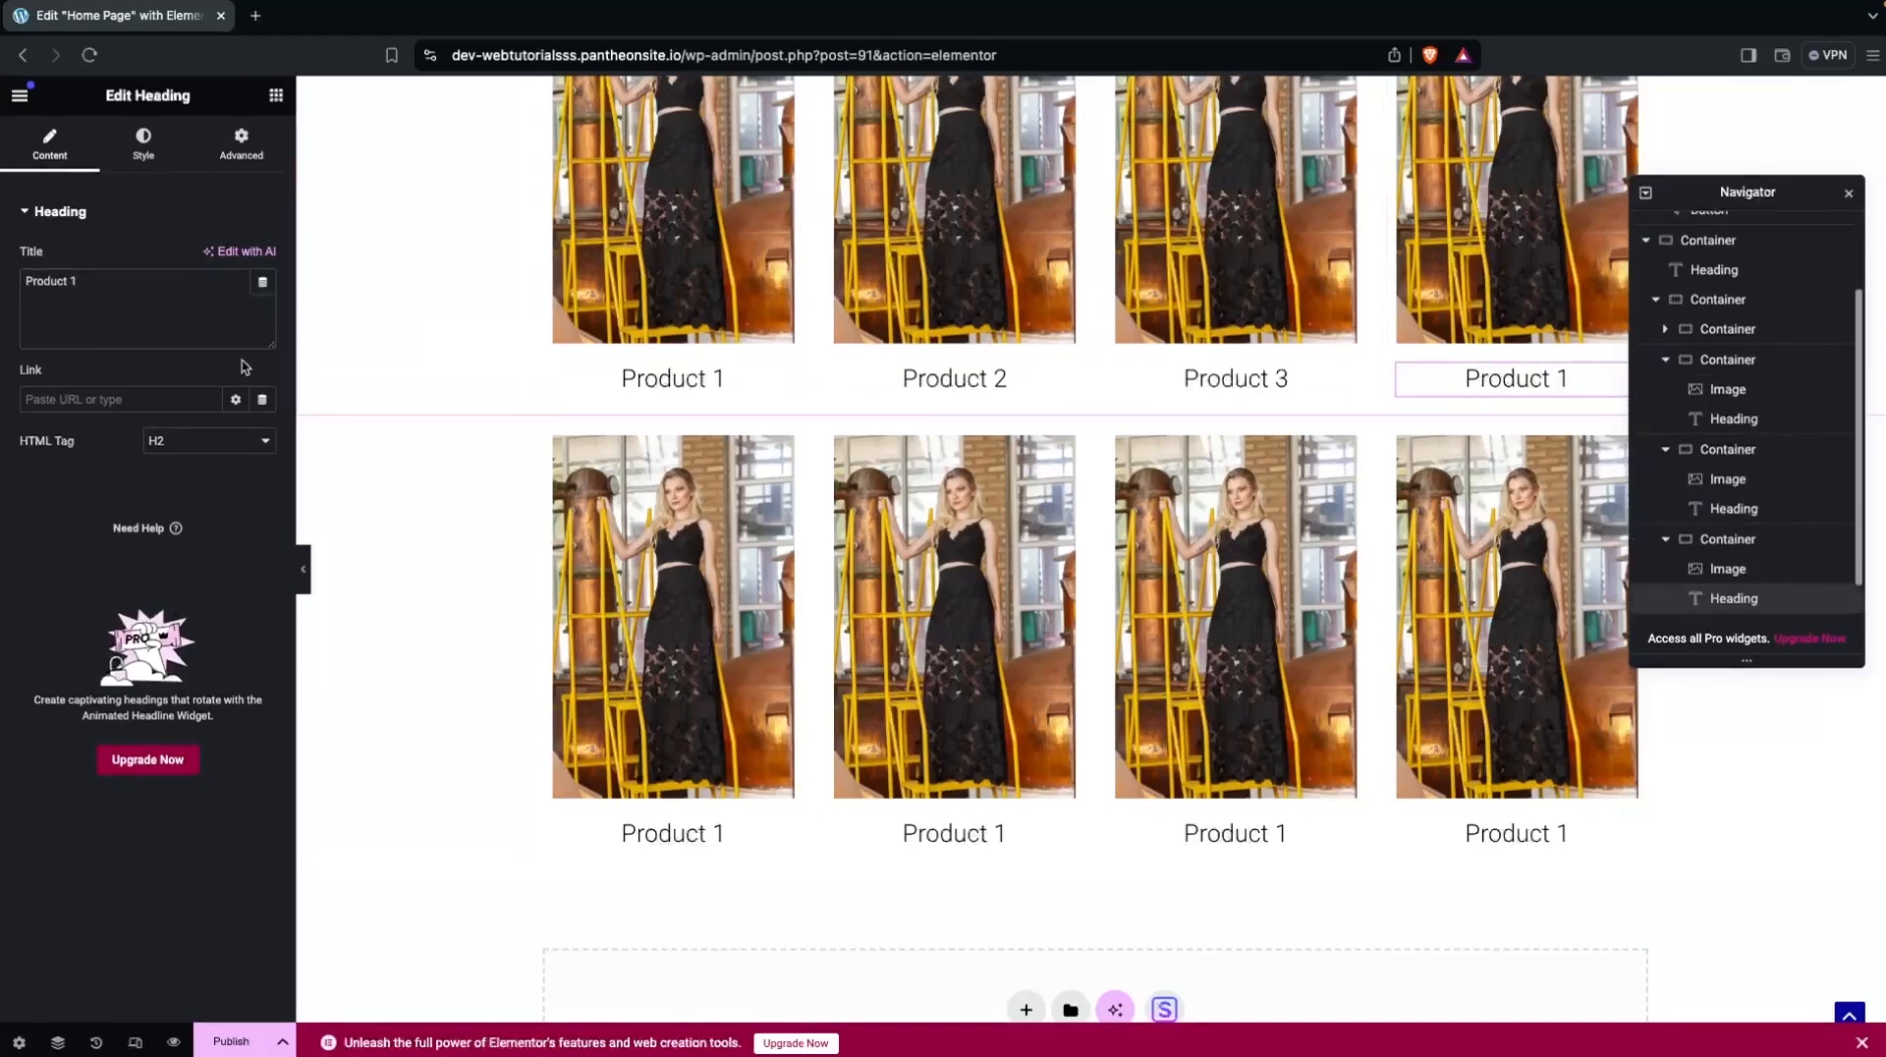
click(191, 312)
key(BackSpace)
text(4)
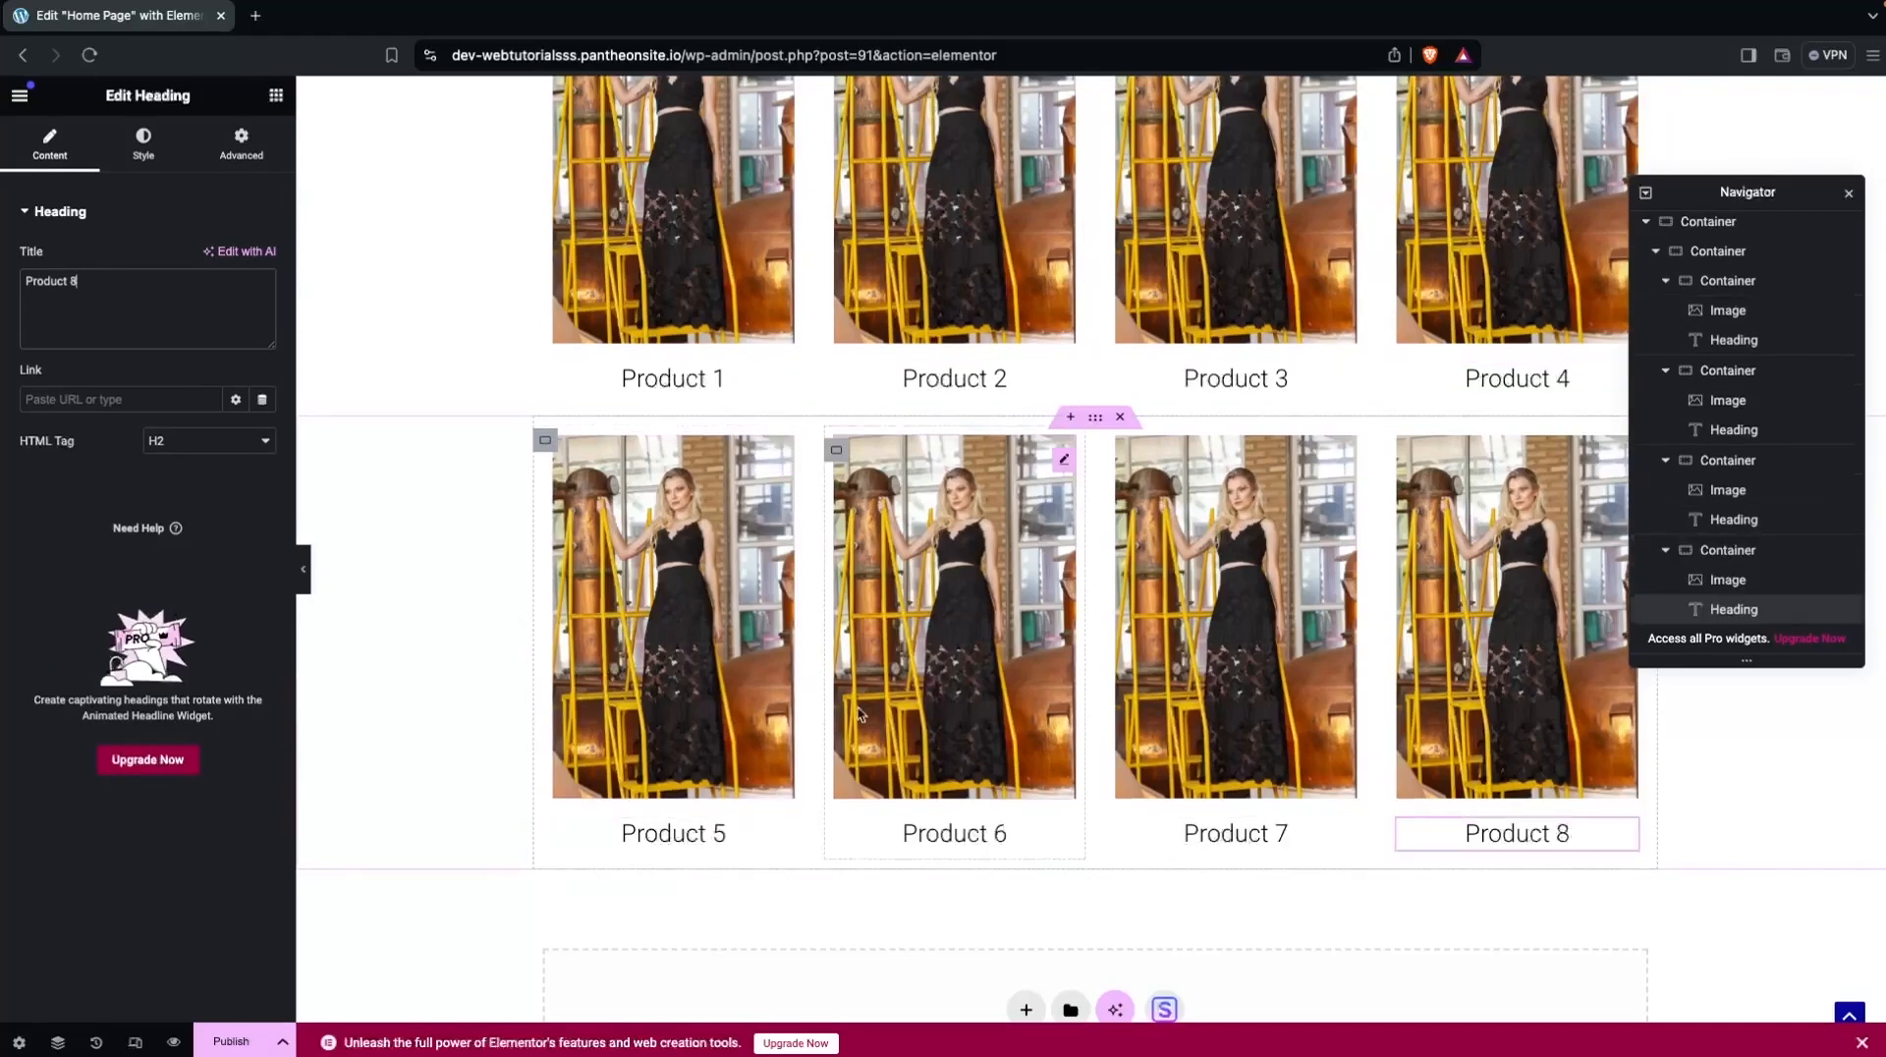
Add a Flexbox container with two equal columns below the second product row.
scroll(951, 582, down, 2)
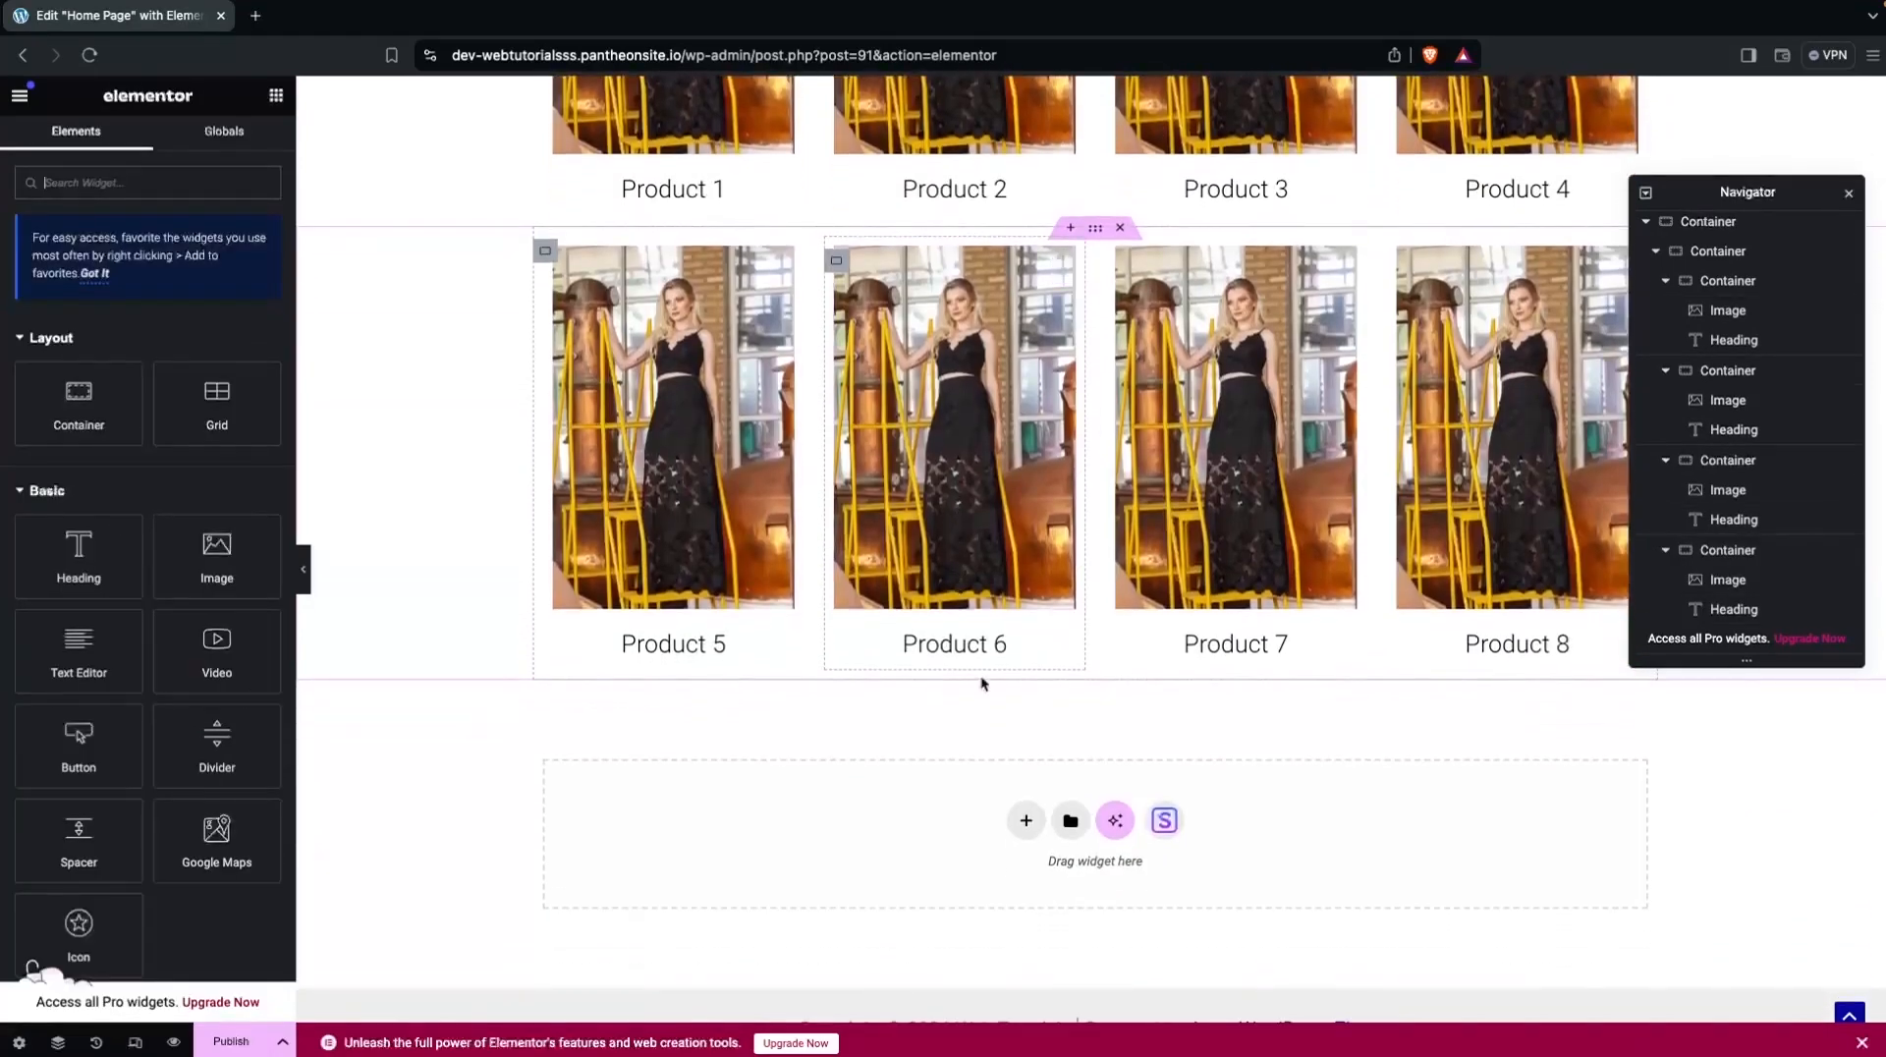
click(1026, 823)
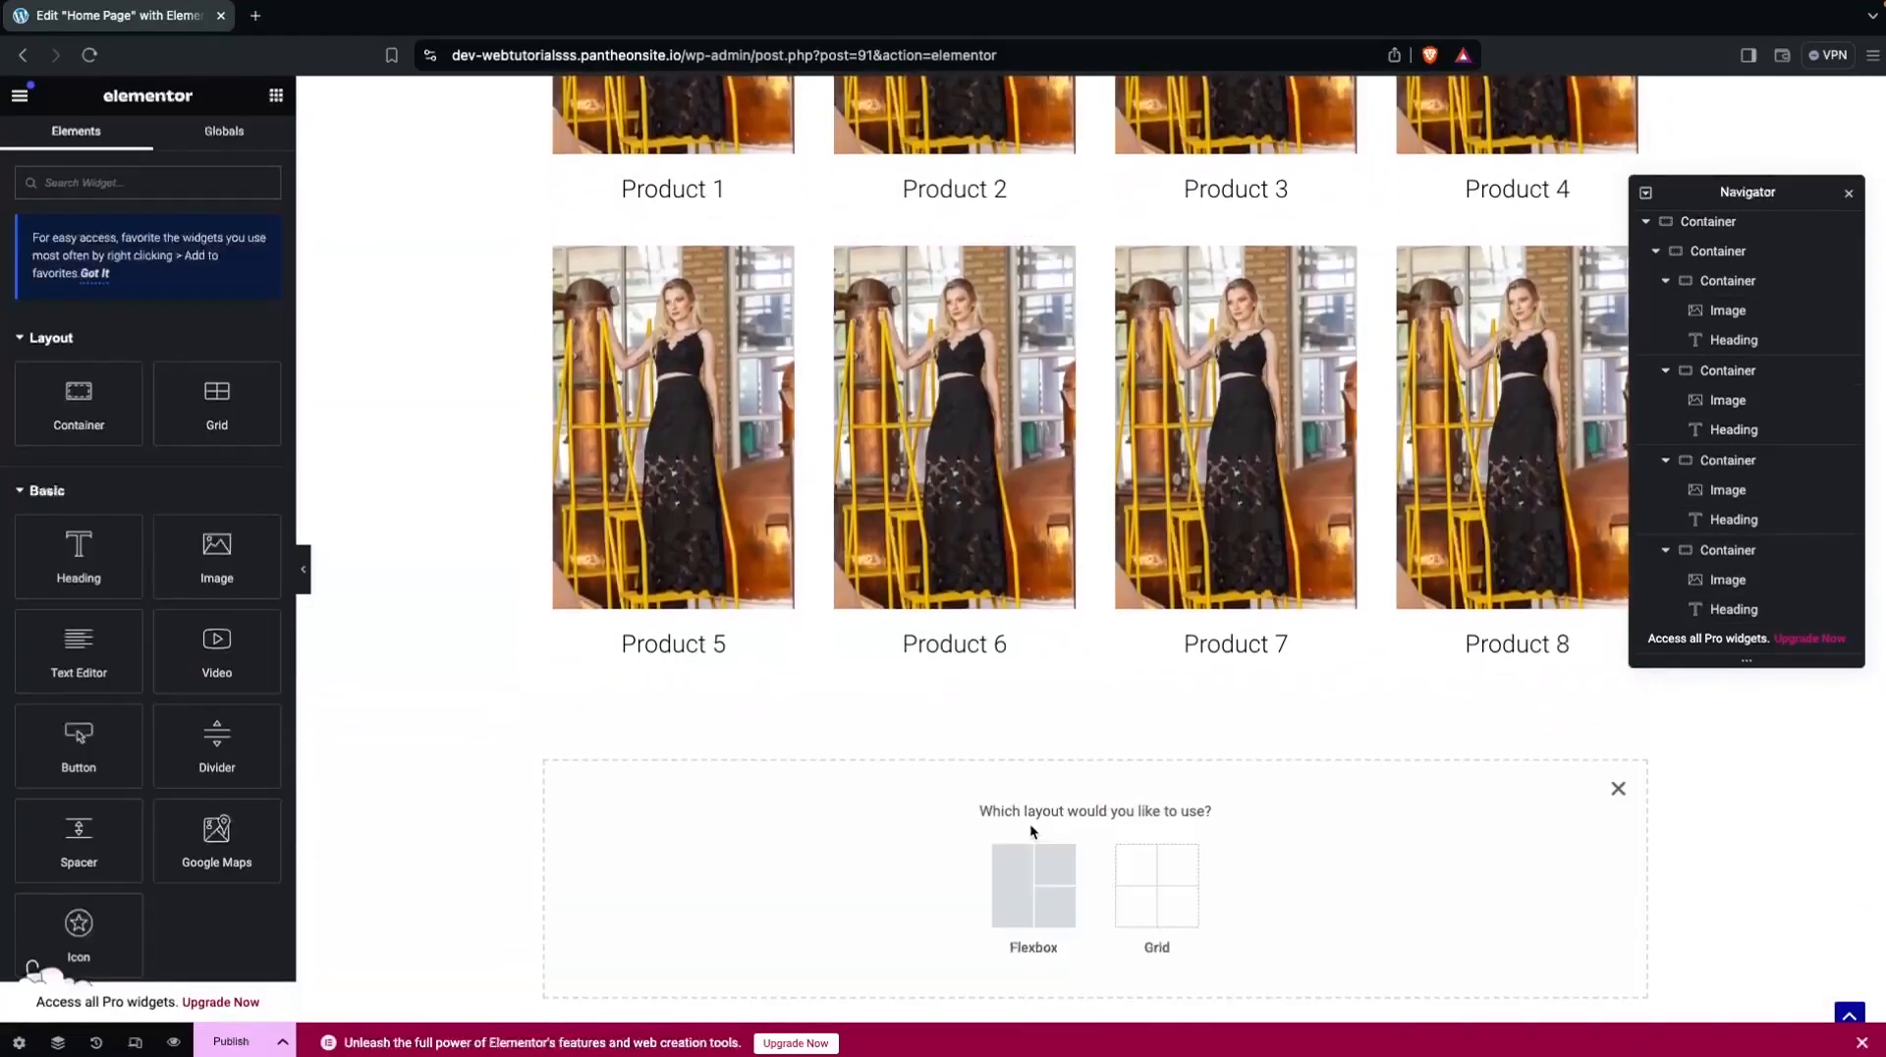
click(1034, 790)
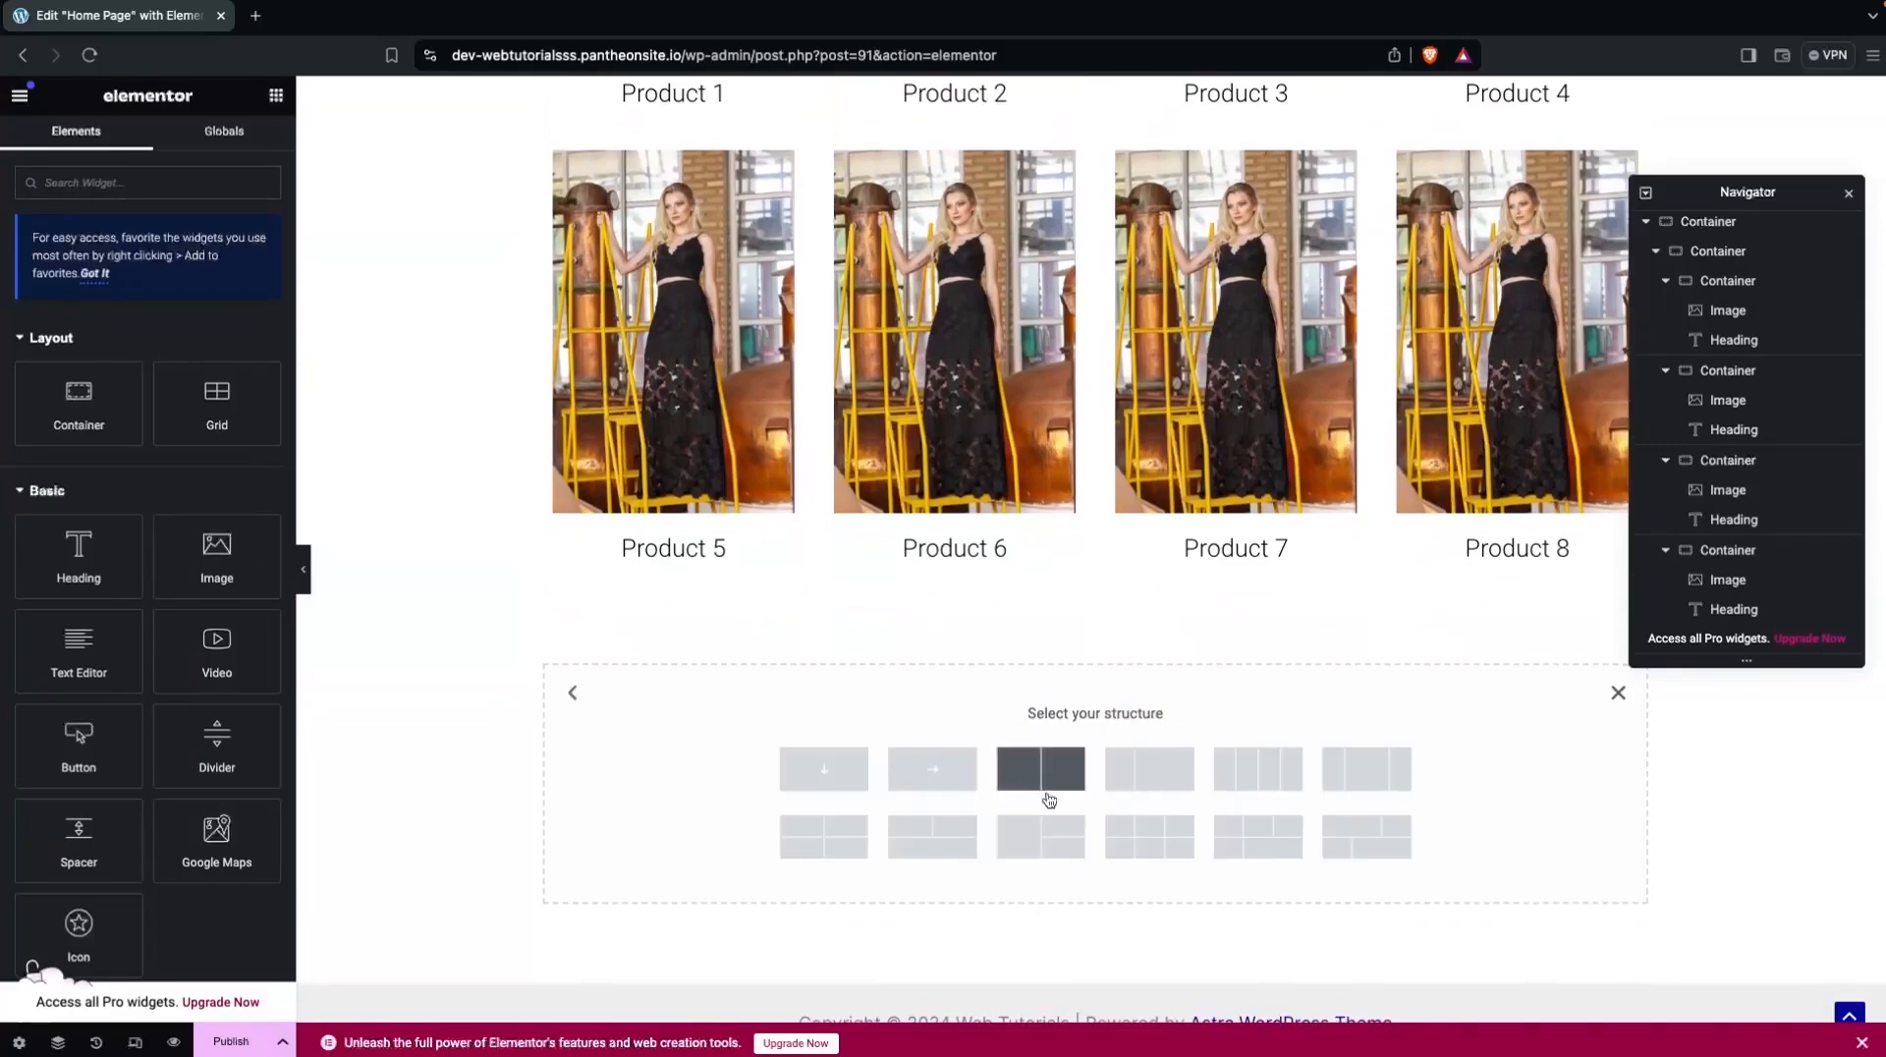
click(1042, 768)
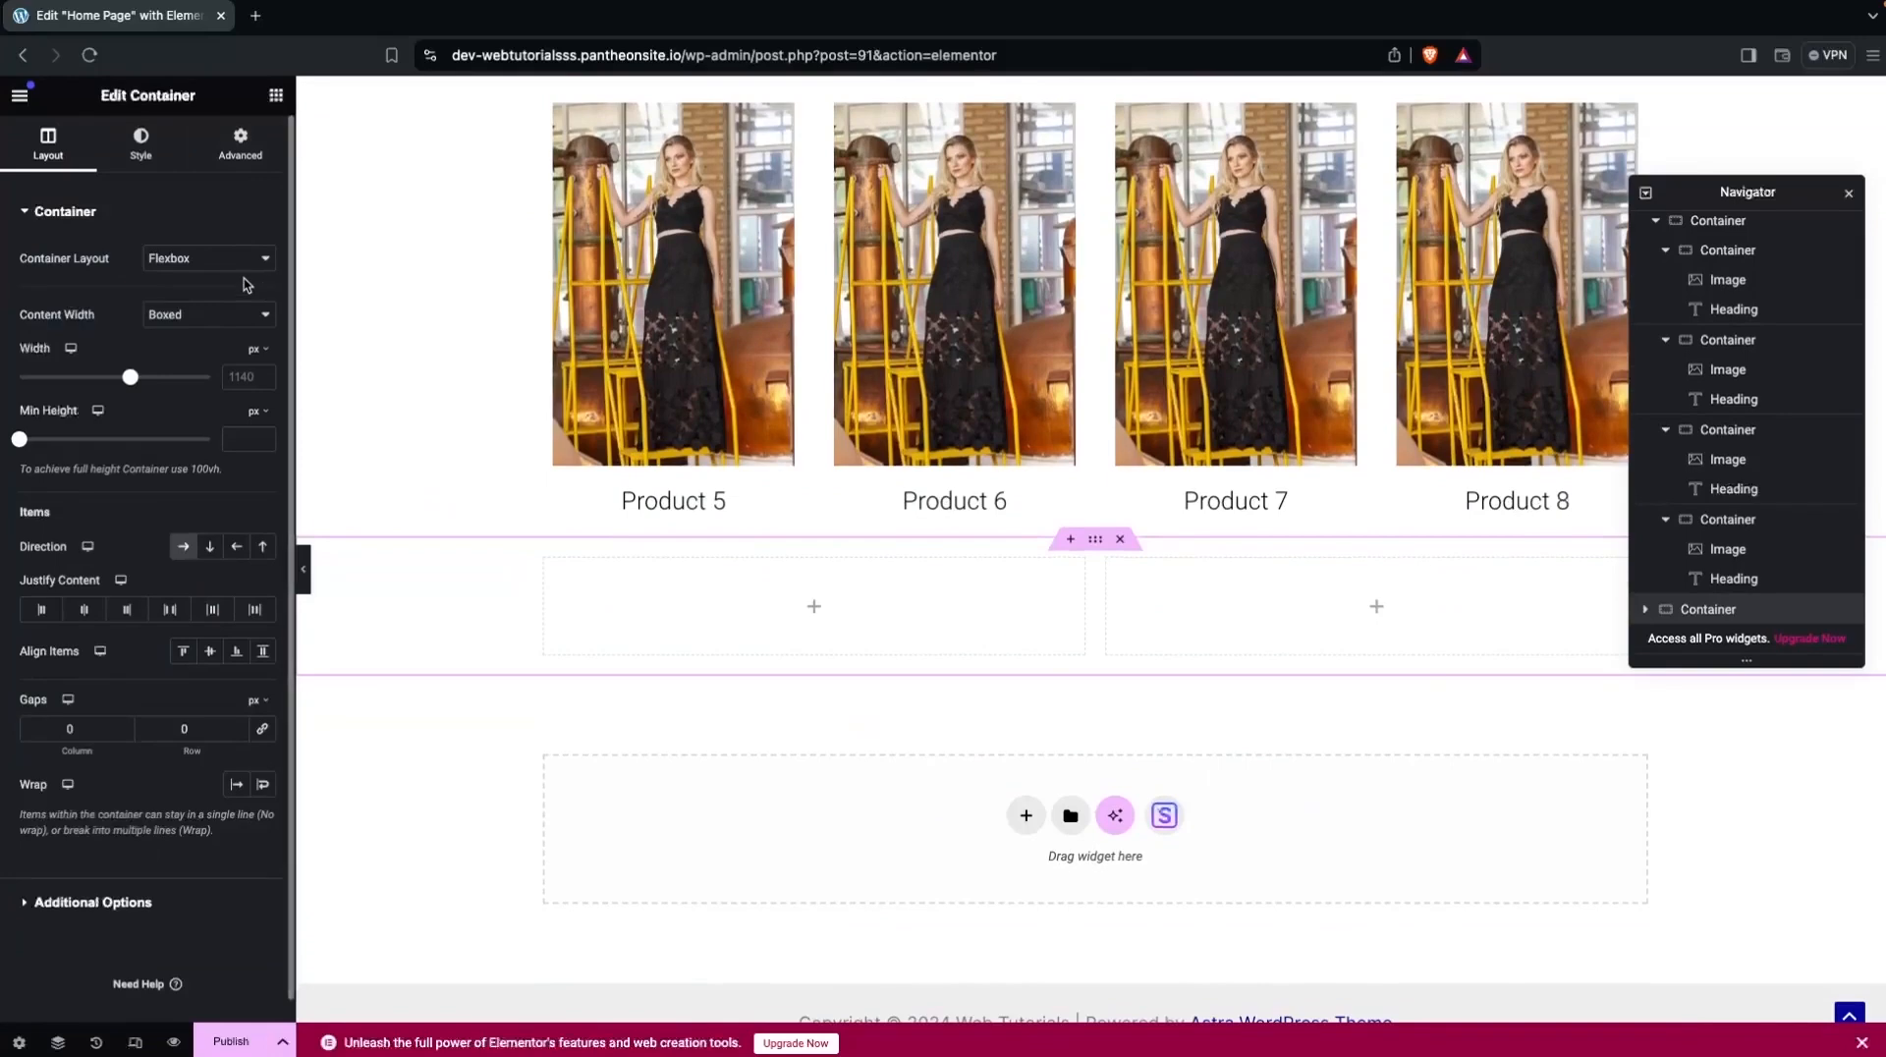
Place a Heading widget in the first column of the new container with a Text Editor widget below it.
click(277, 98)
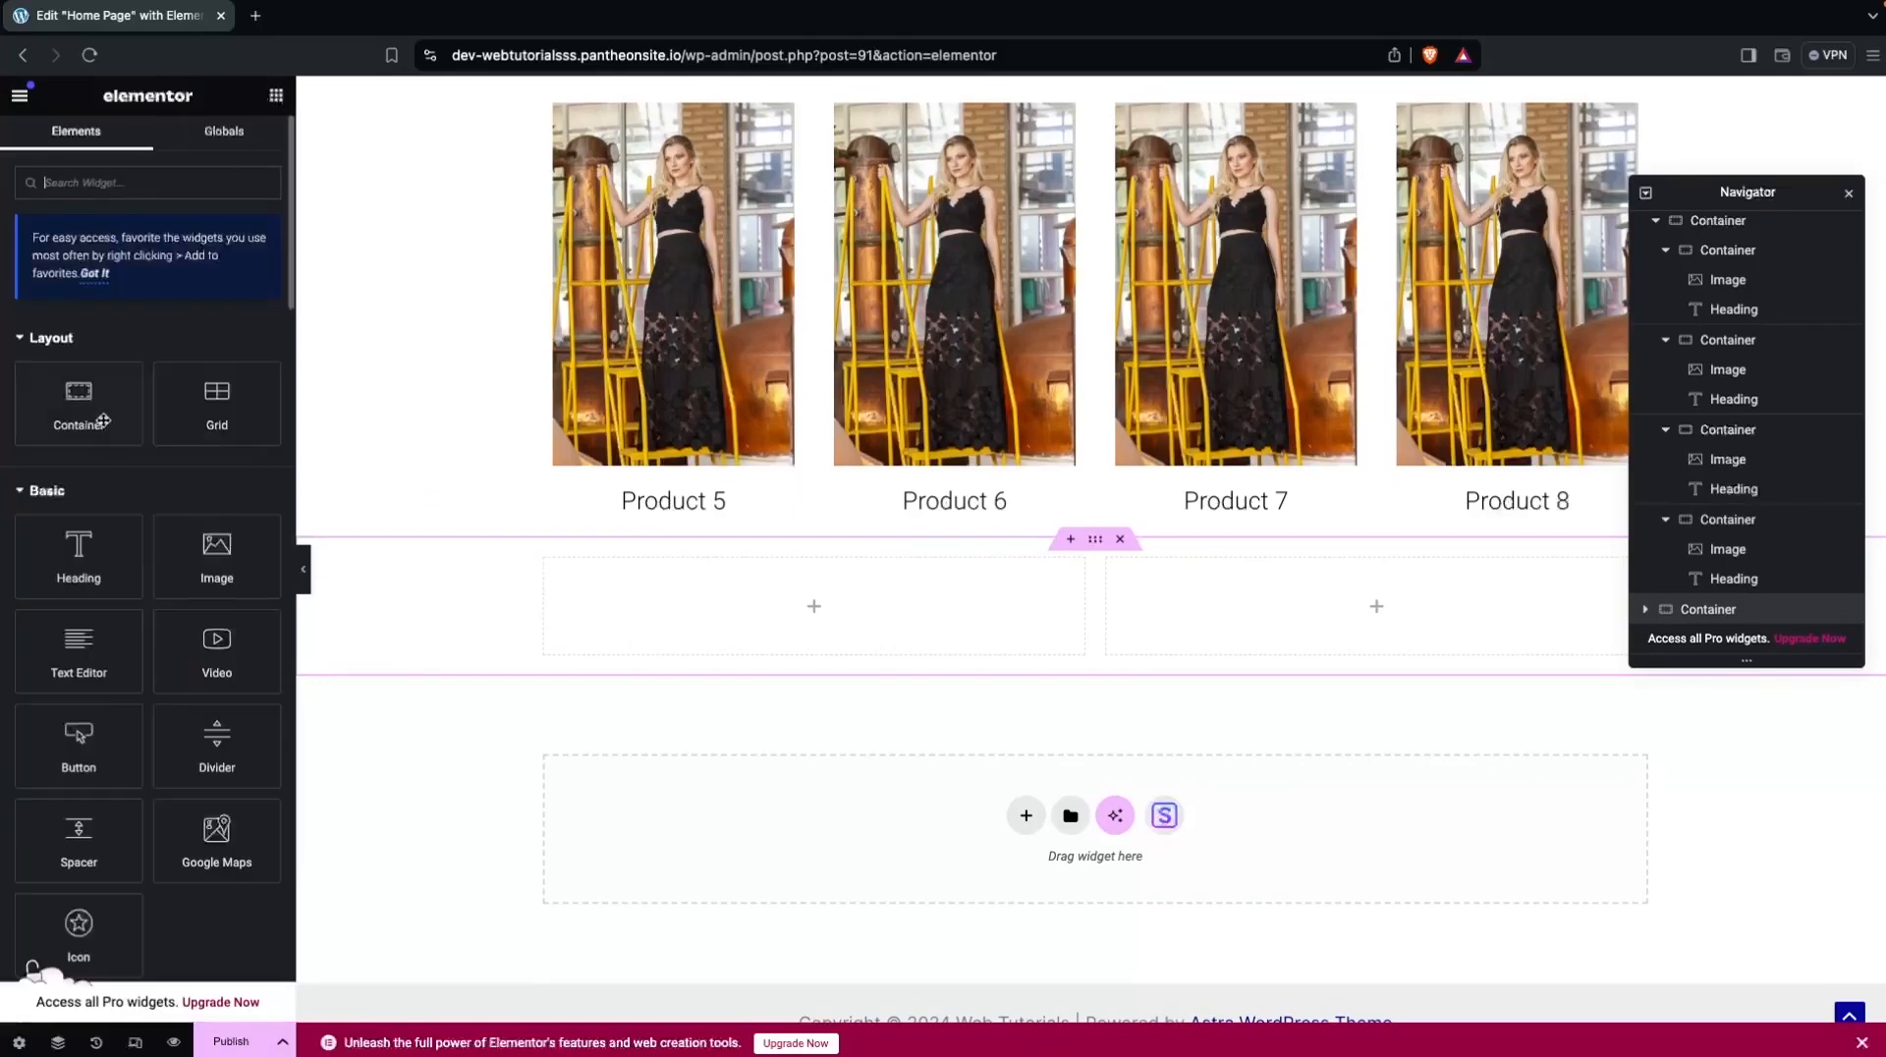
drag(67, 547, 800, 619)
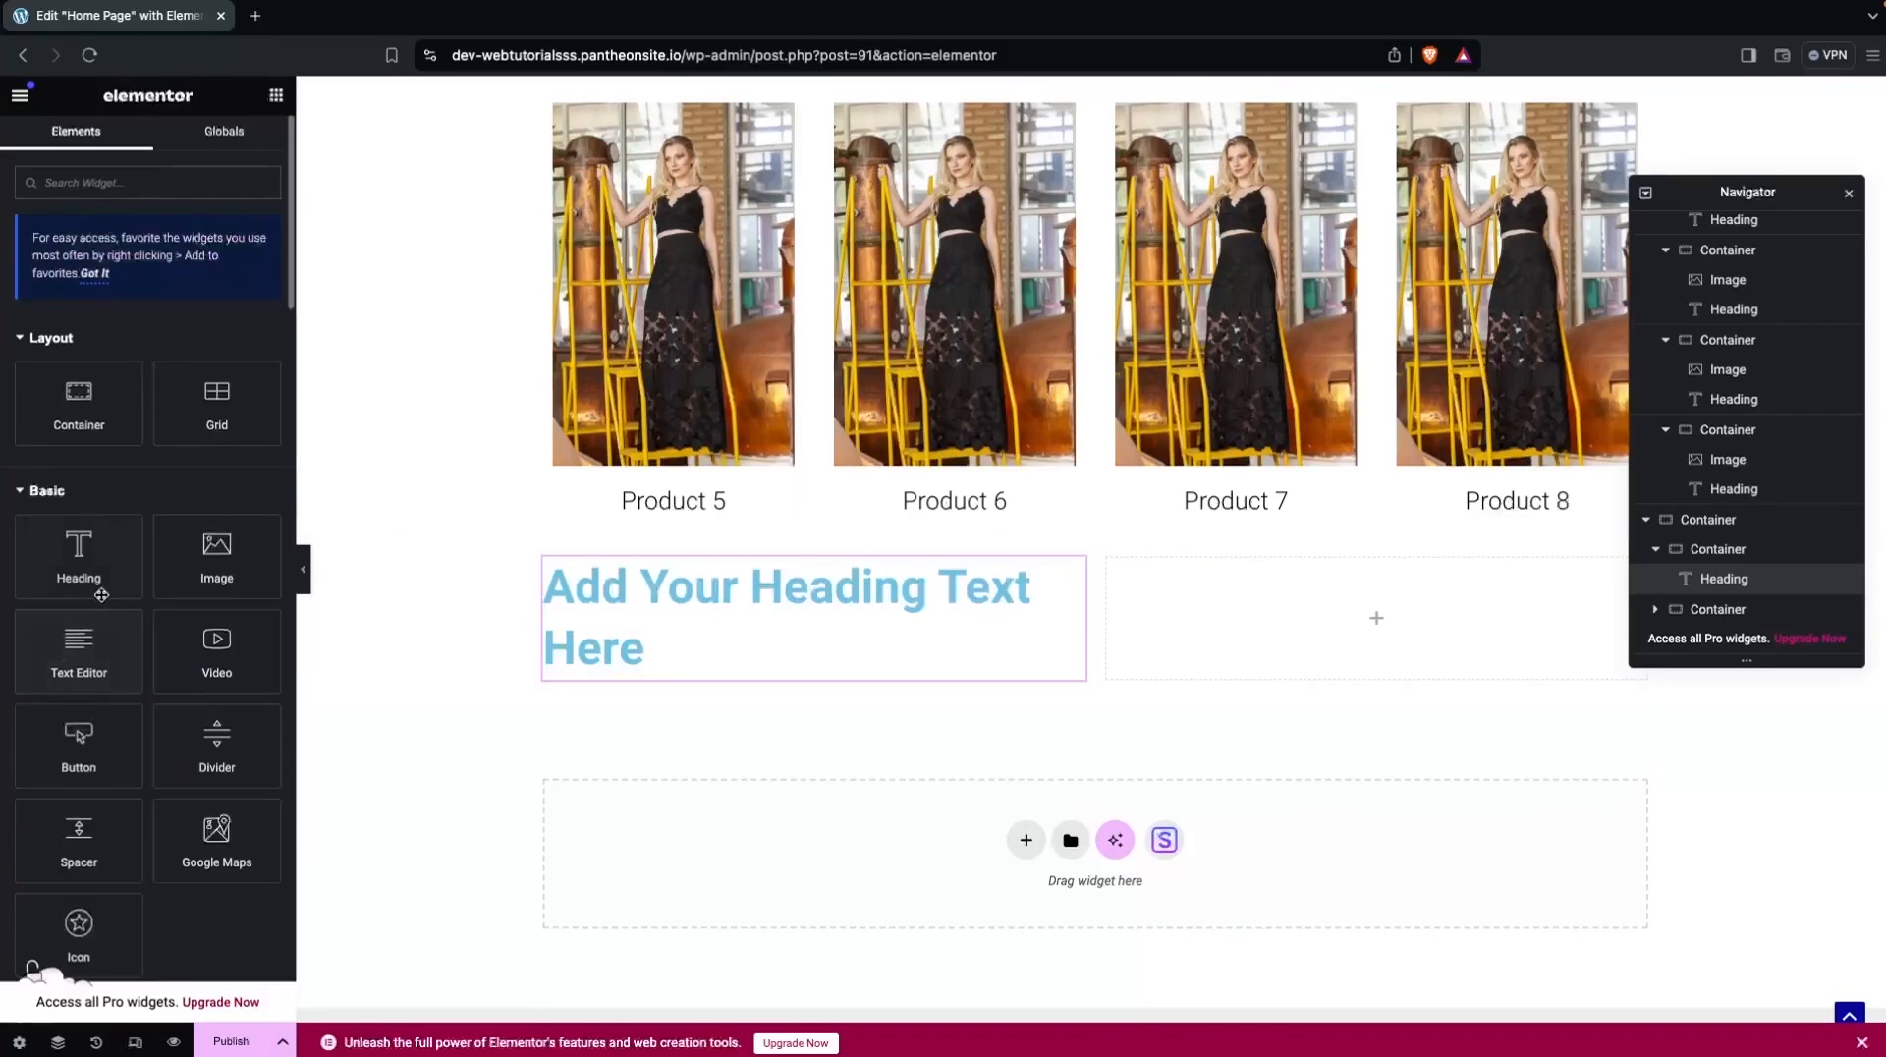
drag(94, 648, 668, 697)
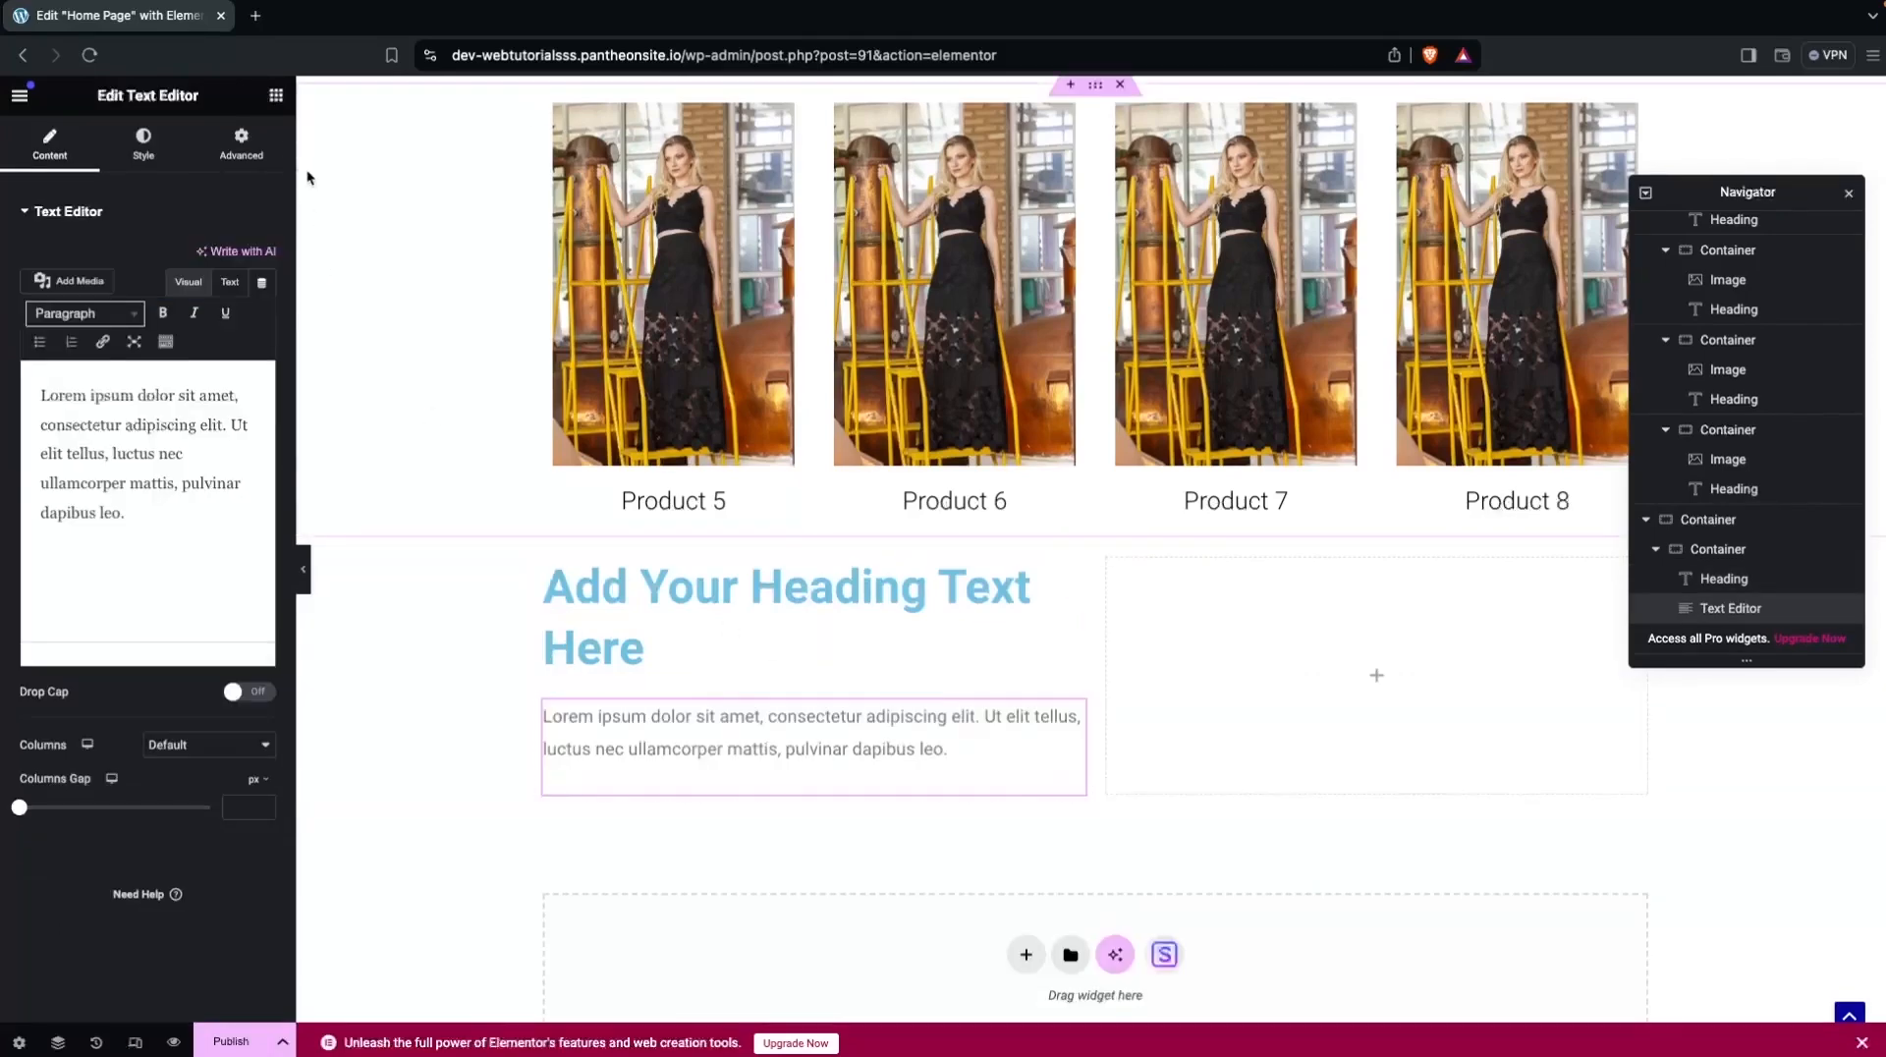
Add a Button widget below the paragraph in the first column and set its text to BUY NOW.
click(276, 94)
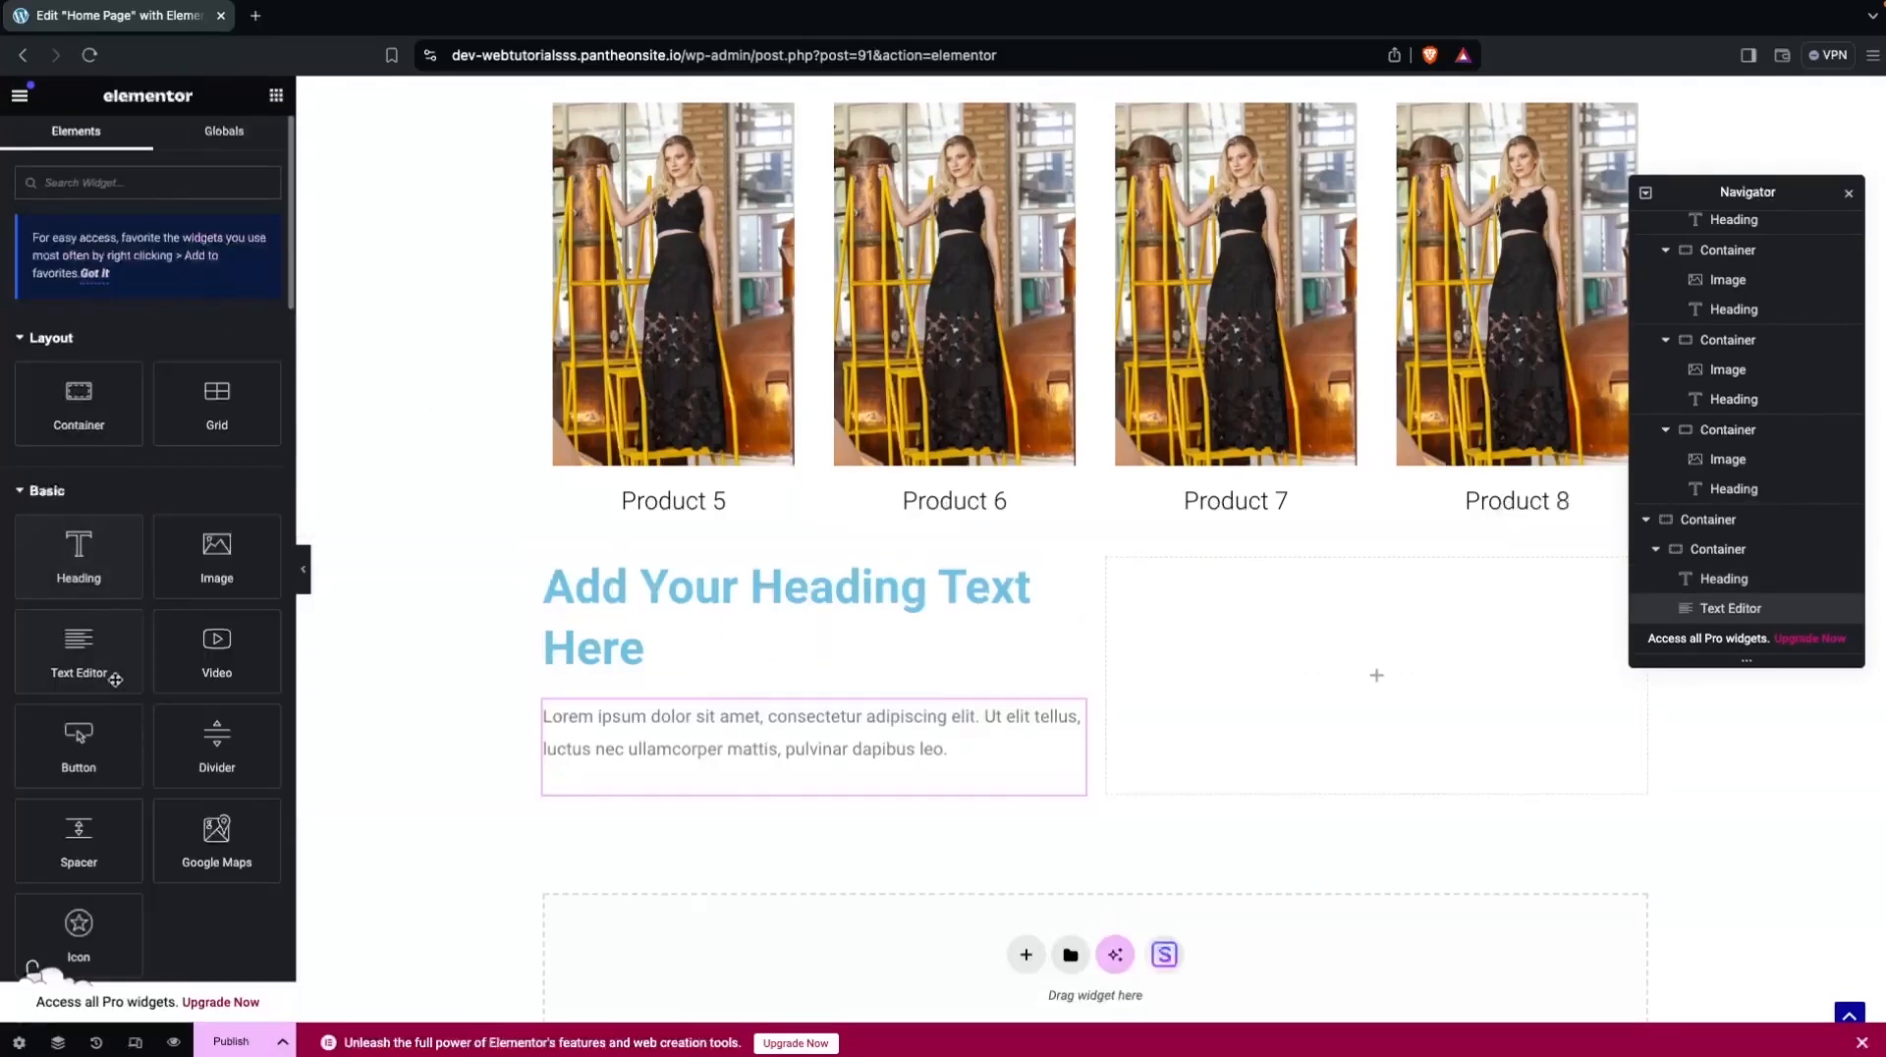
drag(83, 744, 762, 766)
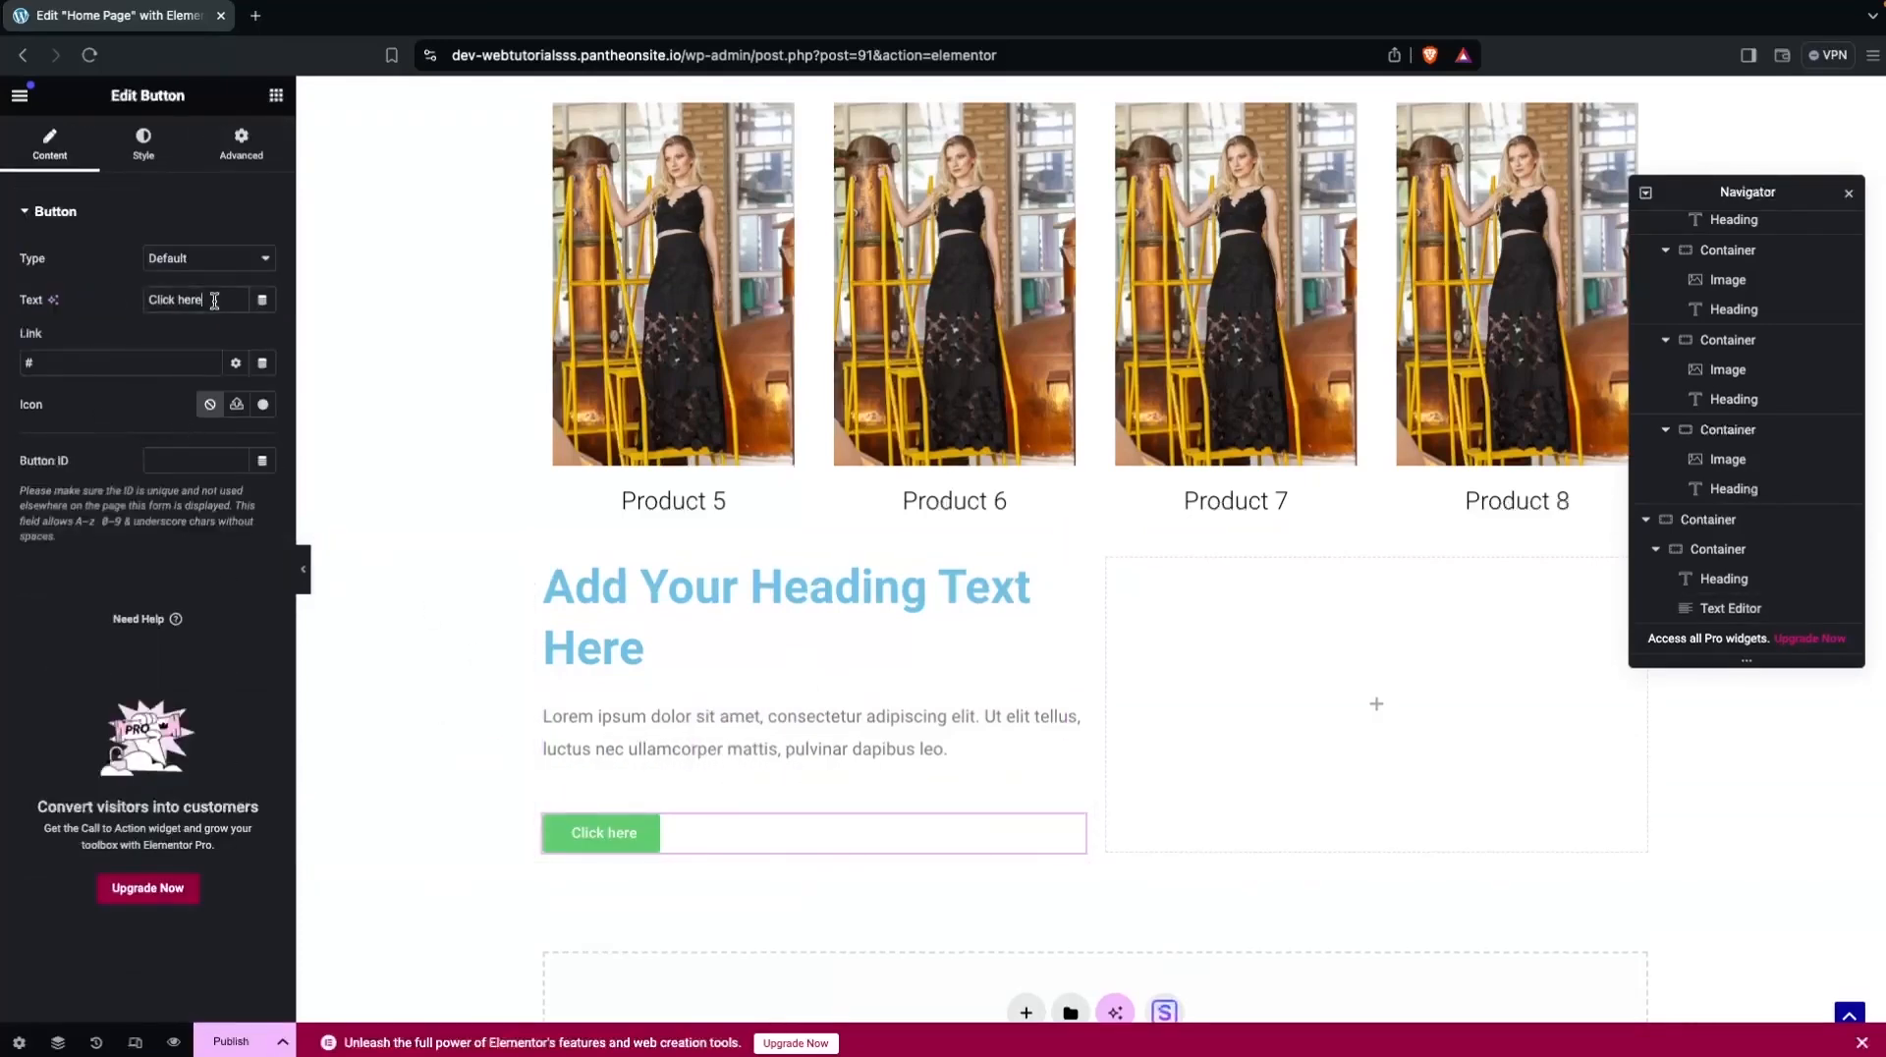
key(super+a)
text(BUY NOW)
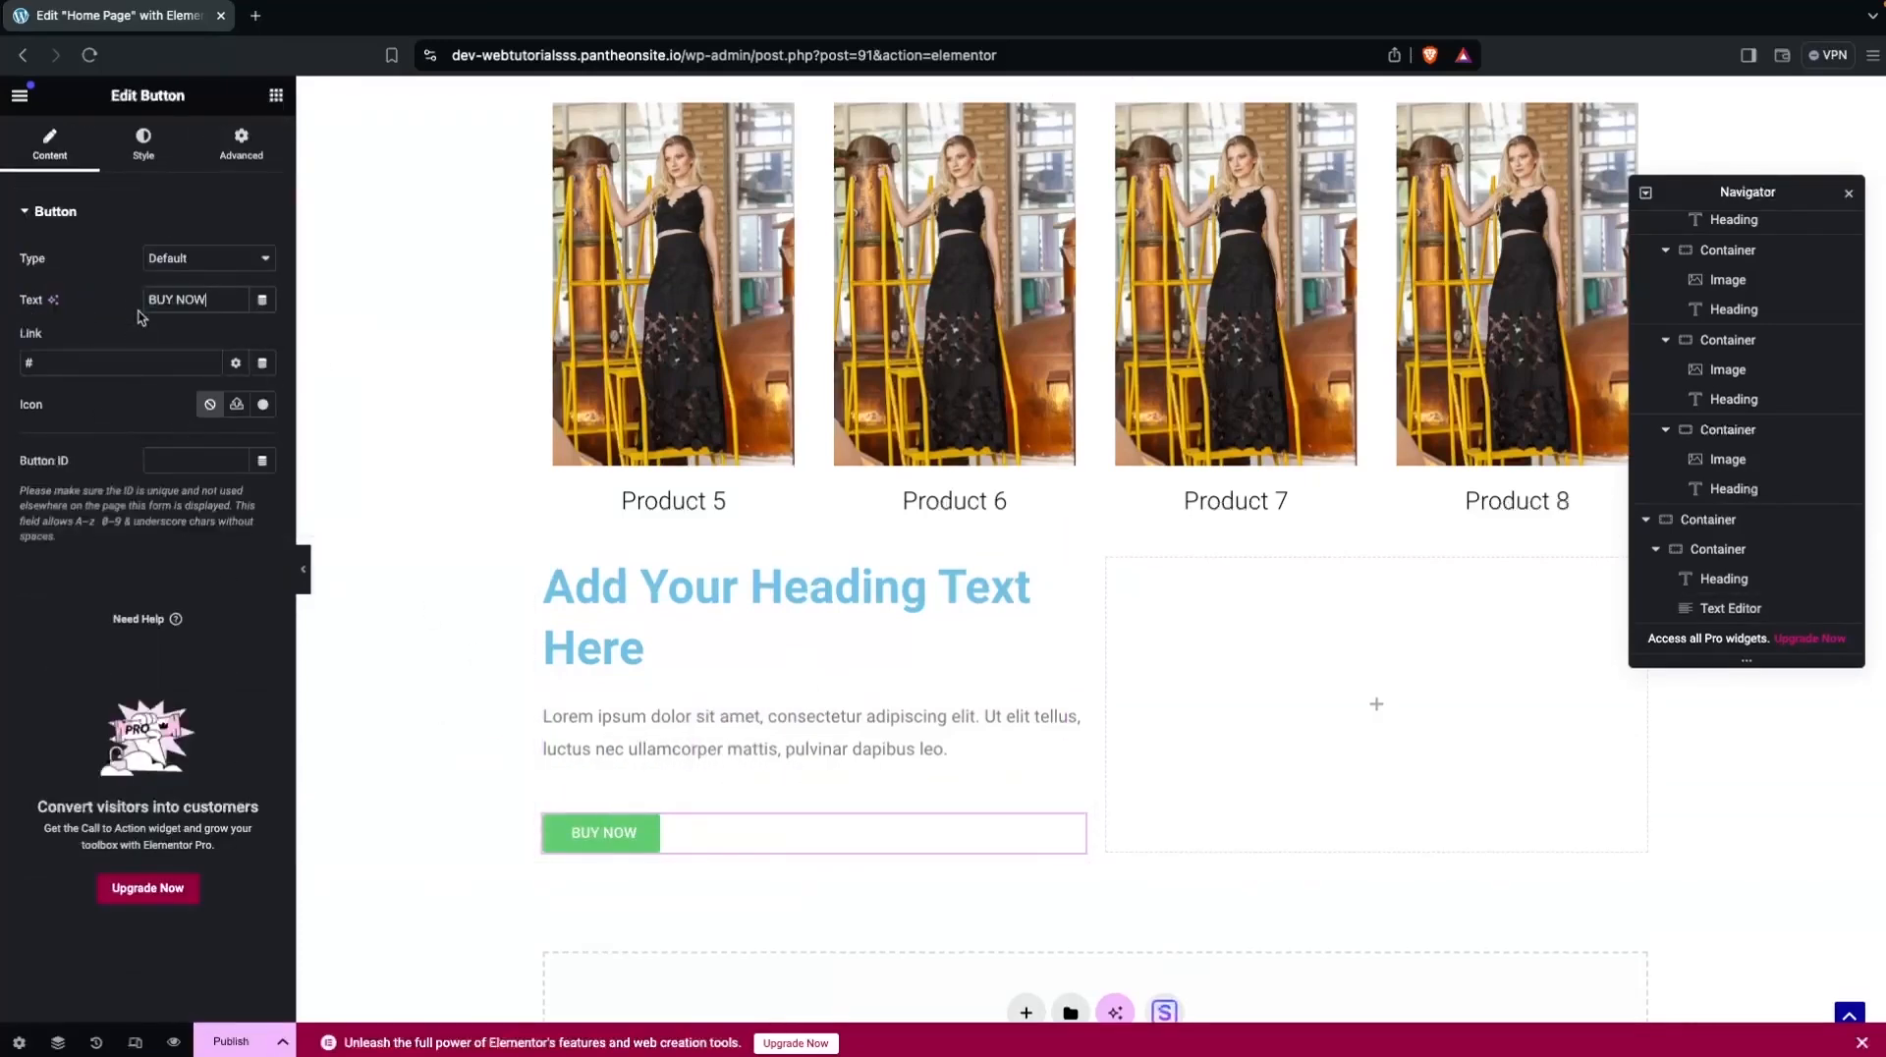
Center the BUY NOW button in its column and make its background color black.
click(143, 134)
click(210, 257)
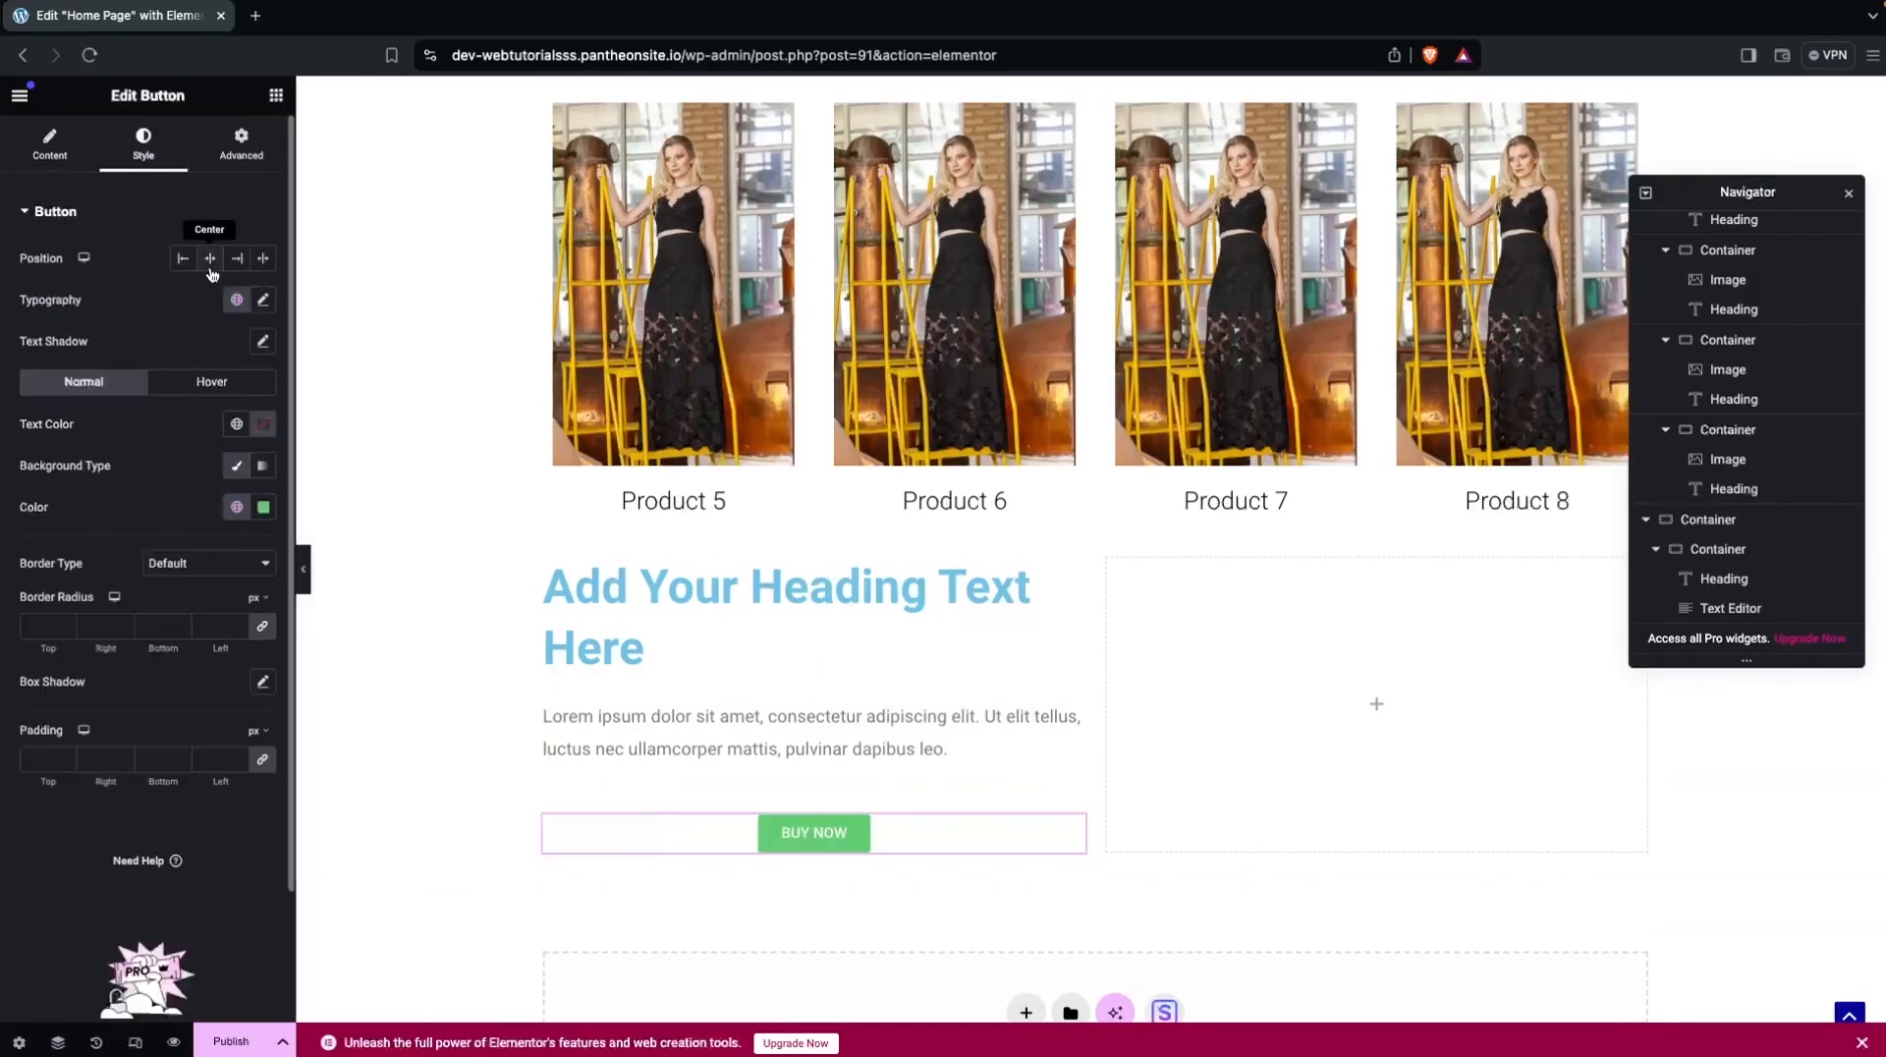
click(263, 507)
drag(263, 616, 98, 823)
Set the font weight of the paragraph above the BUY NOW button to 300 (Light).
click(652, 750)
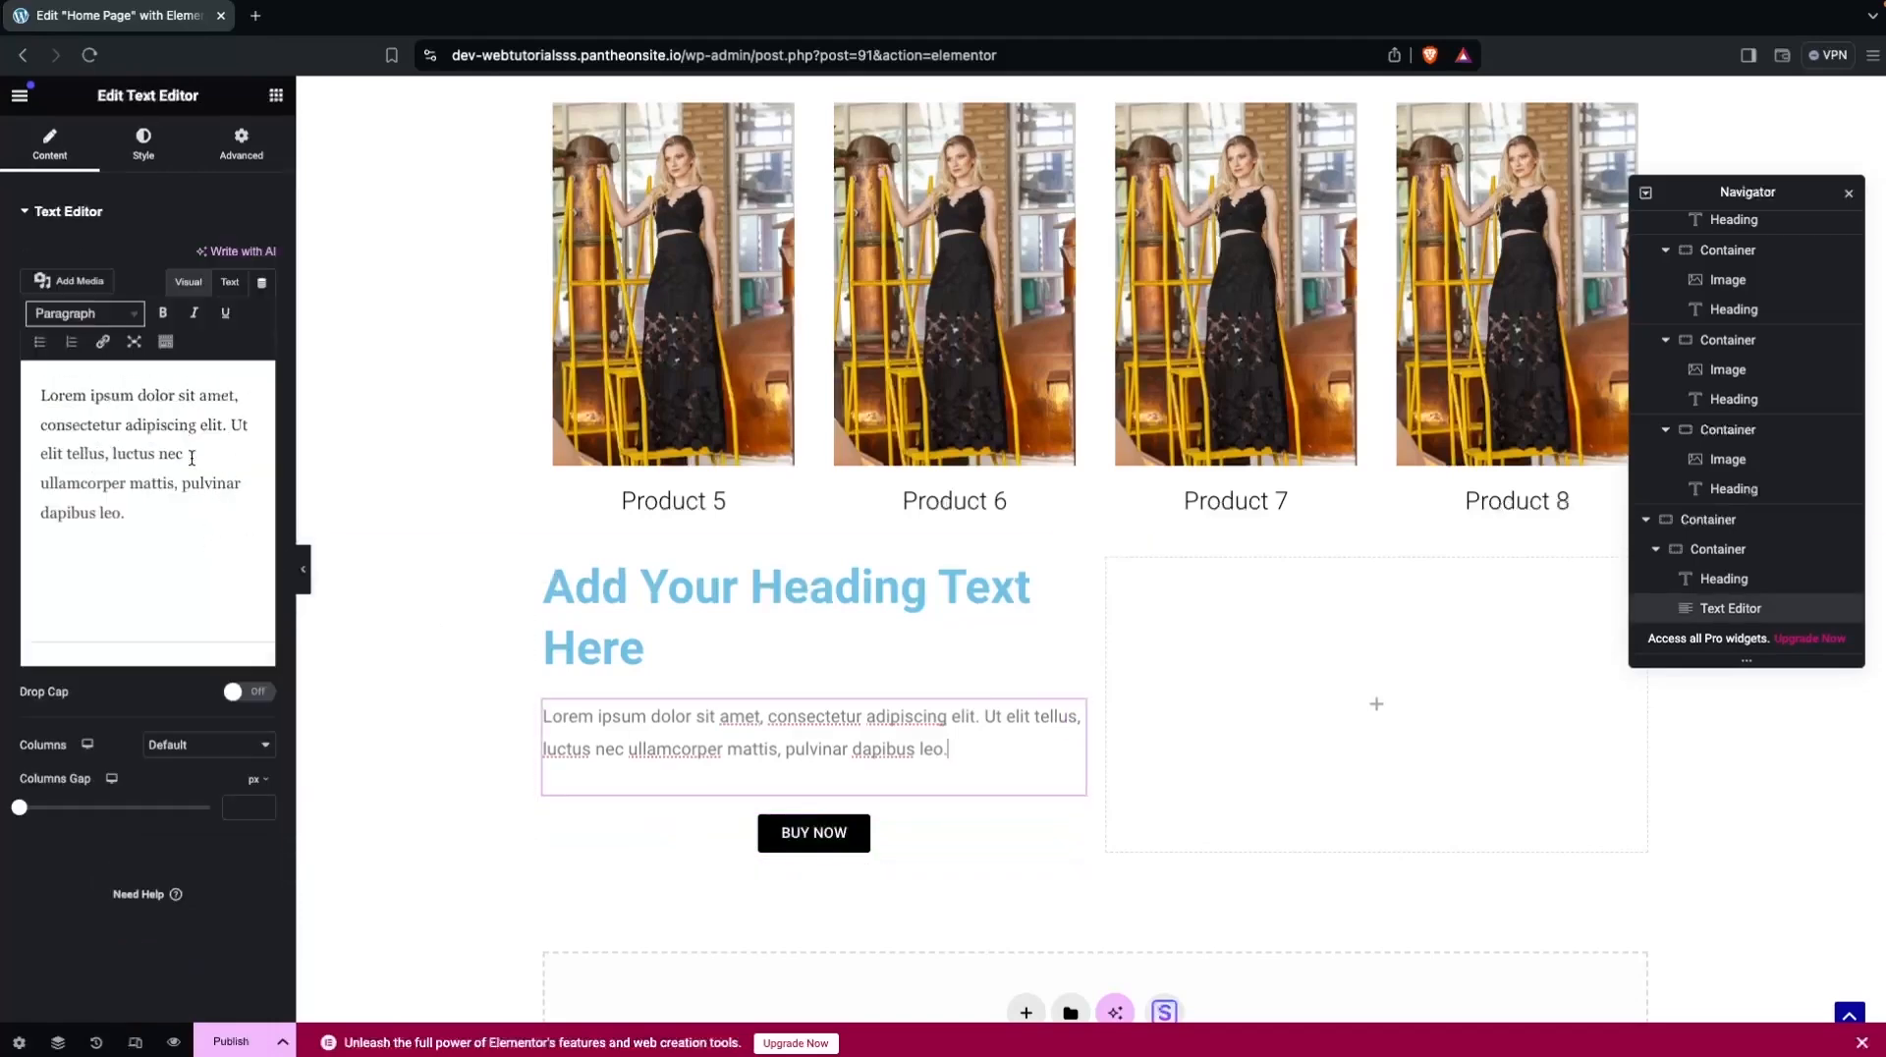
click(143, 138)
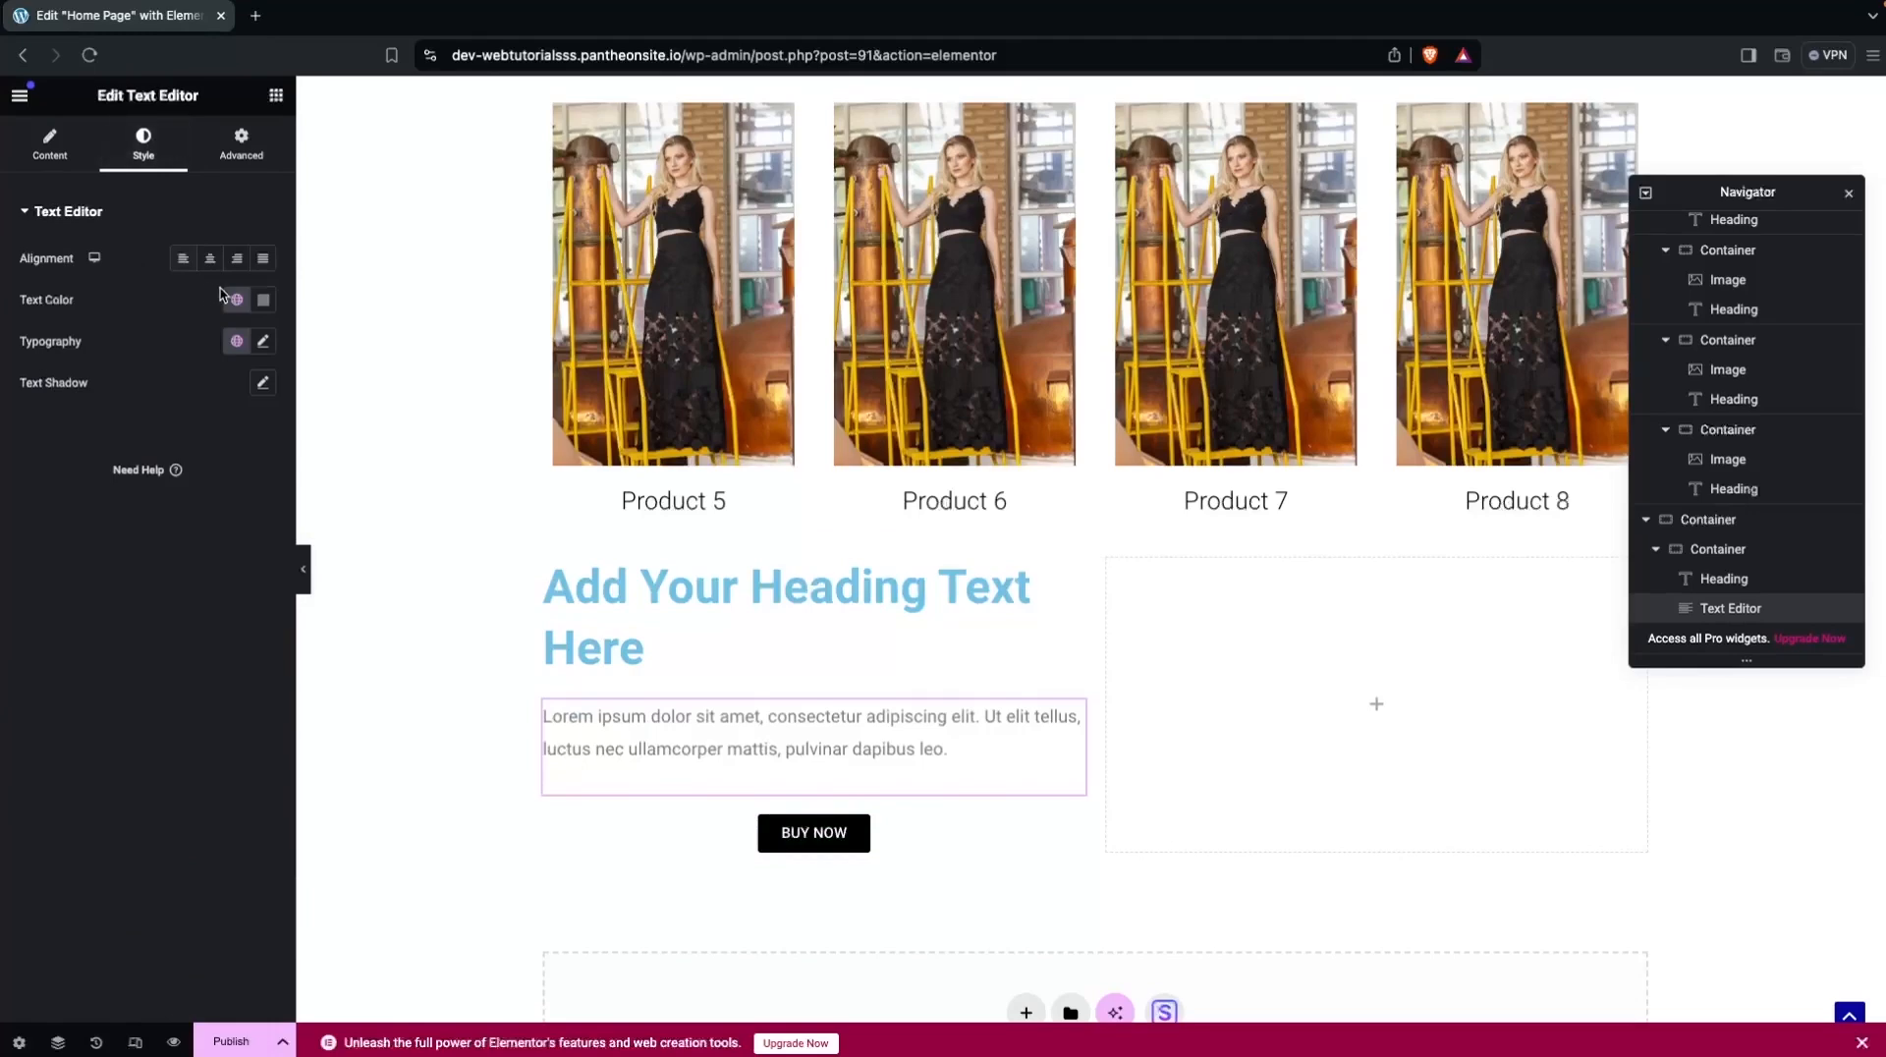
click(258, 341)
click(156, 538)
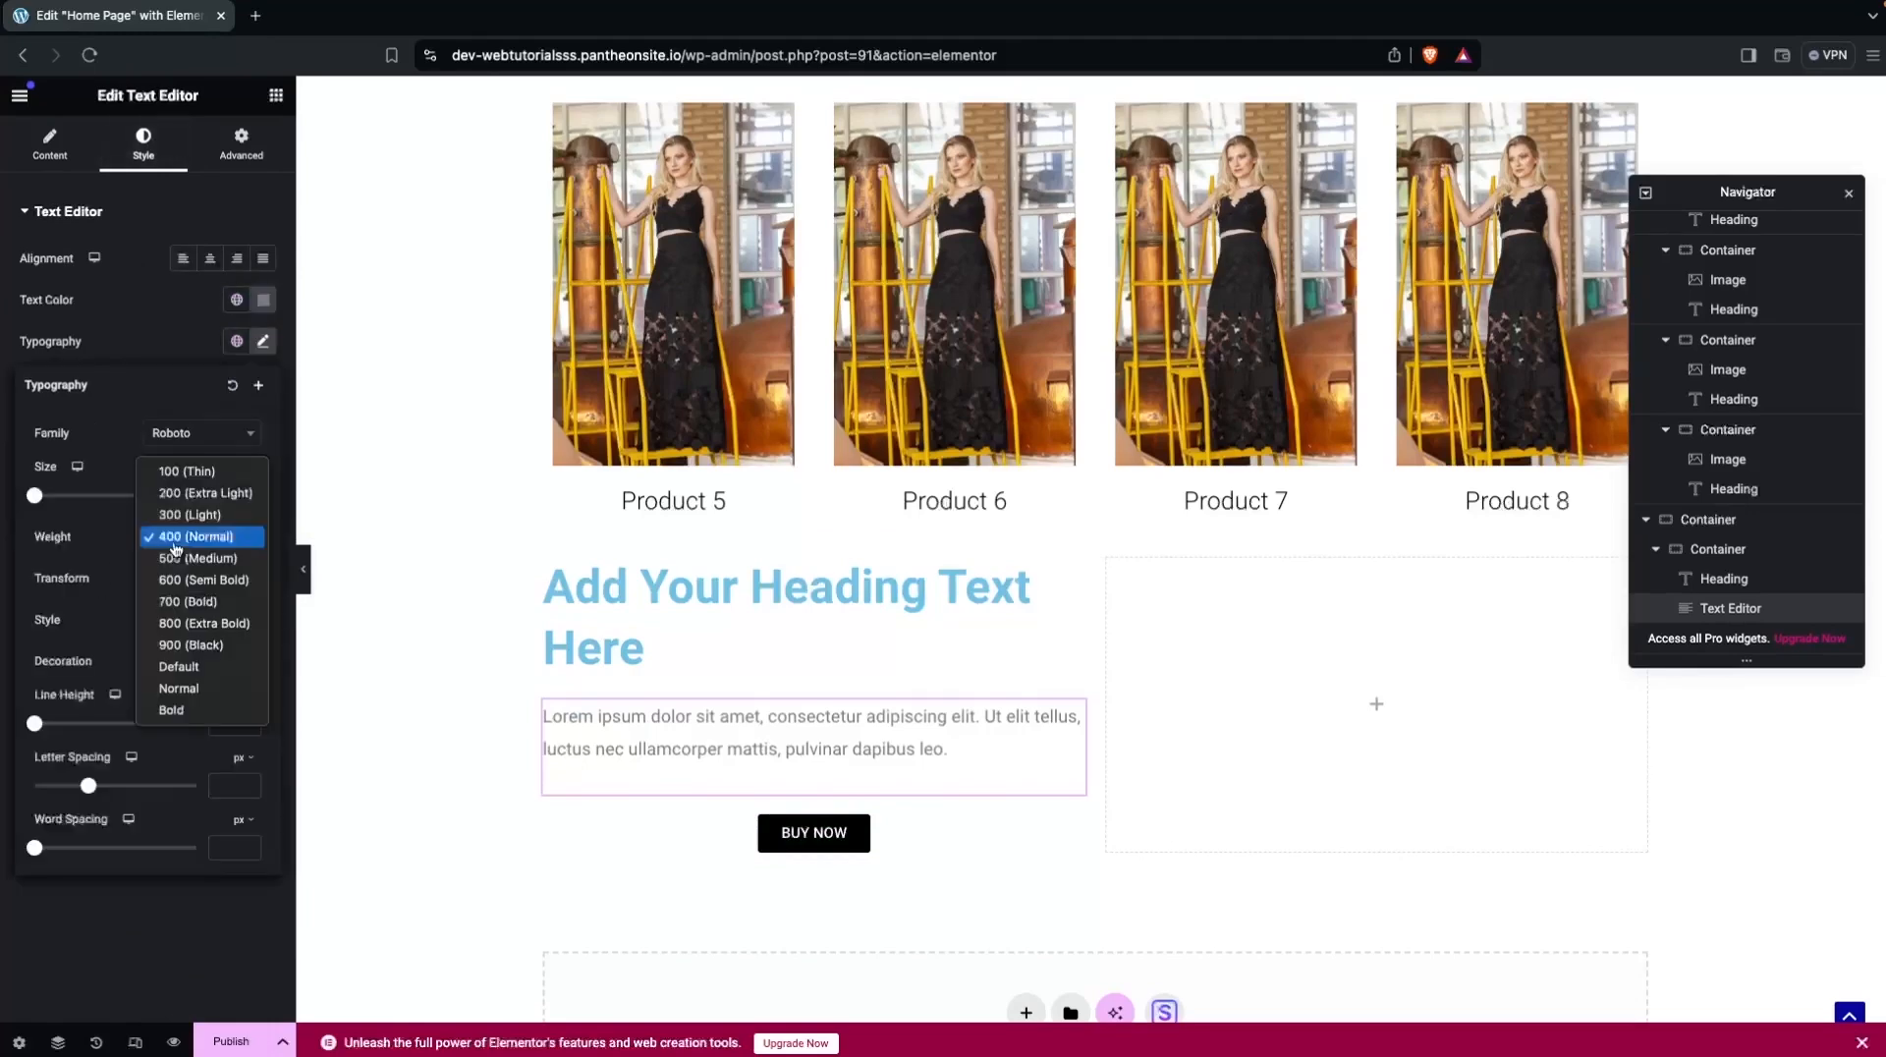
key(Escape)
click(157, 517)
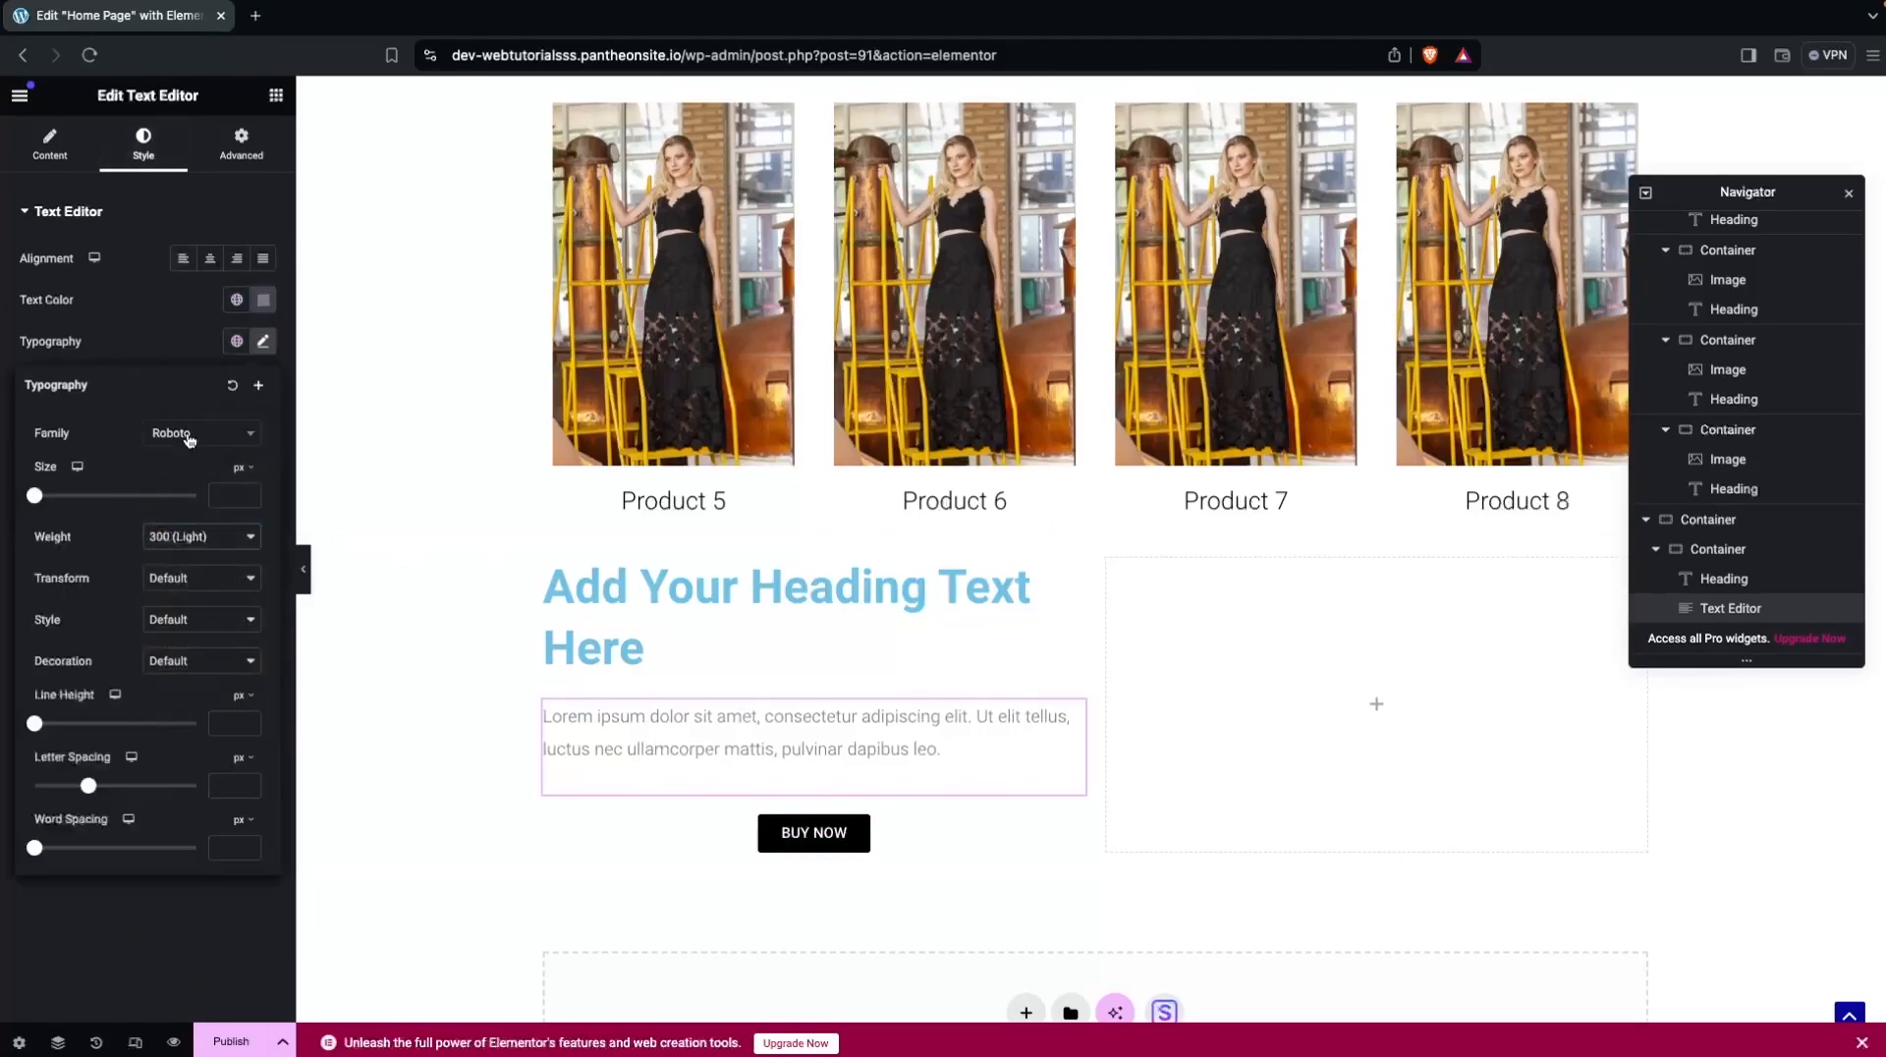
Make the paragraph's text color black and center-align it.
click(264, 300)
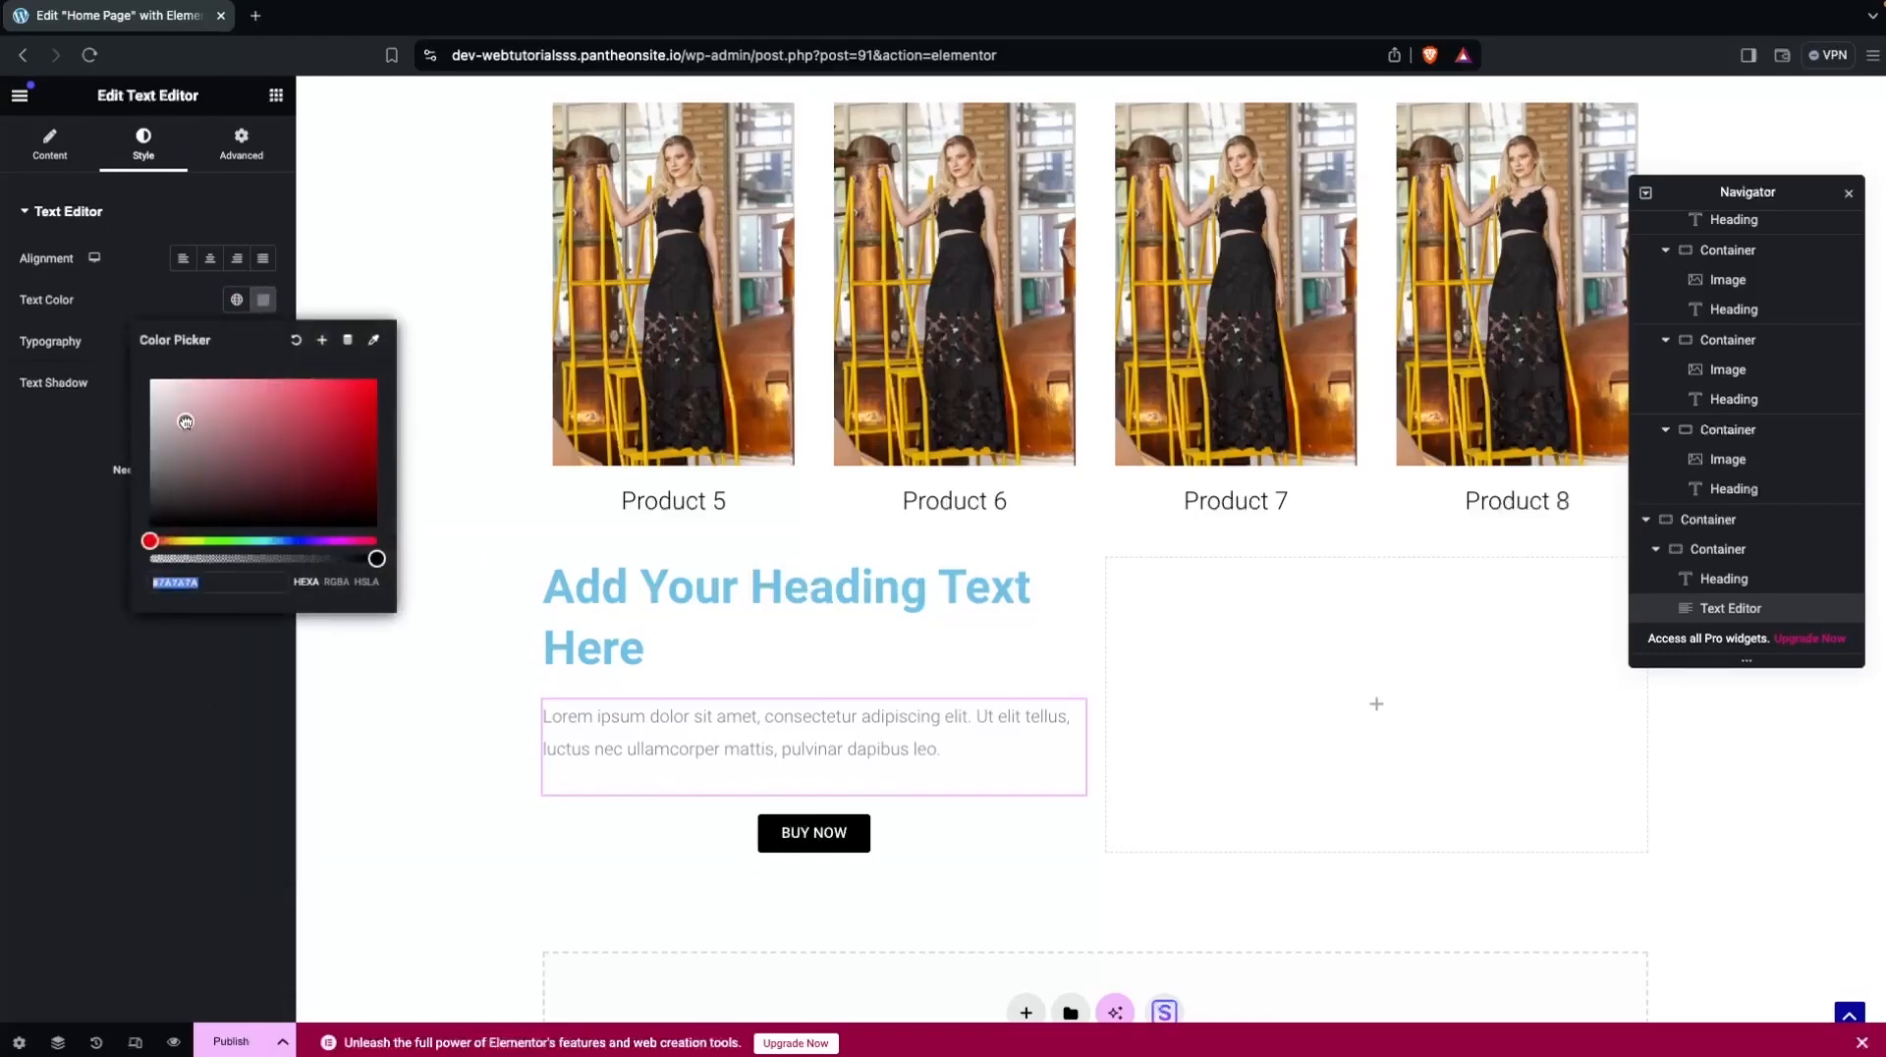
click(74, 487)
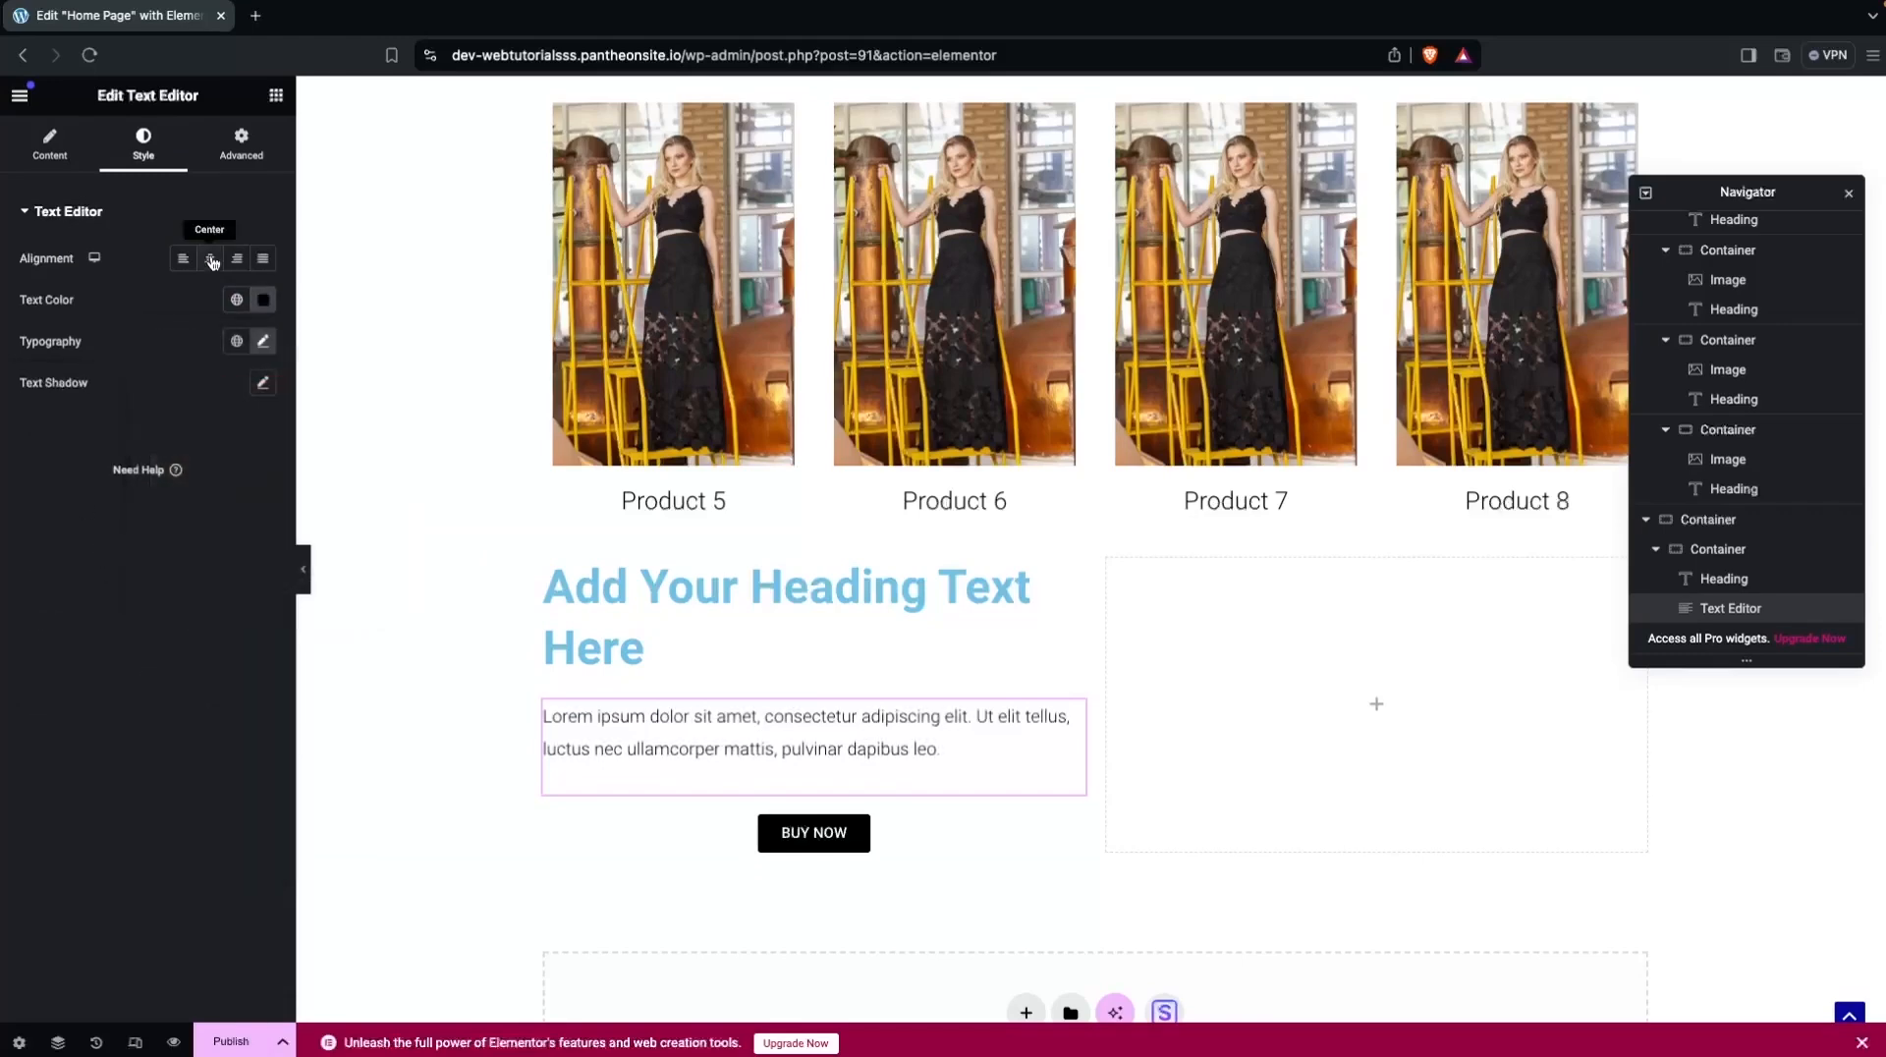
click(211, 258)
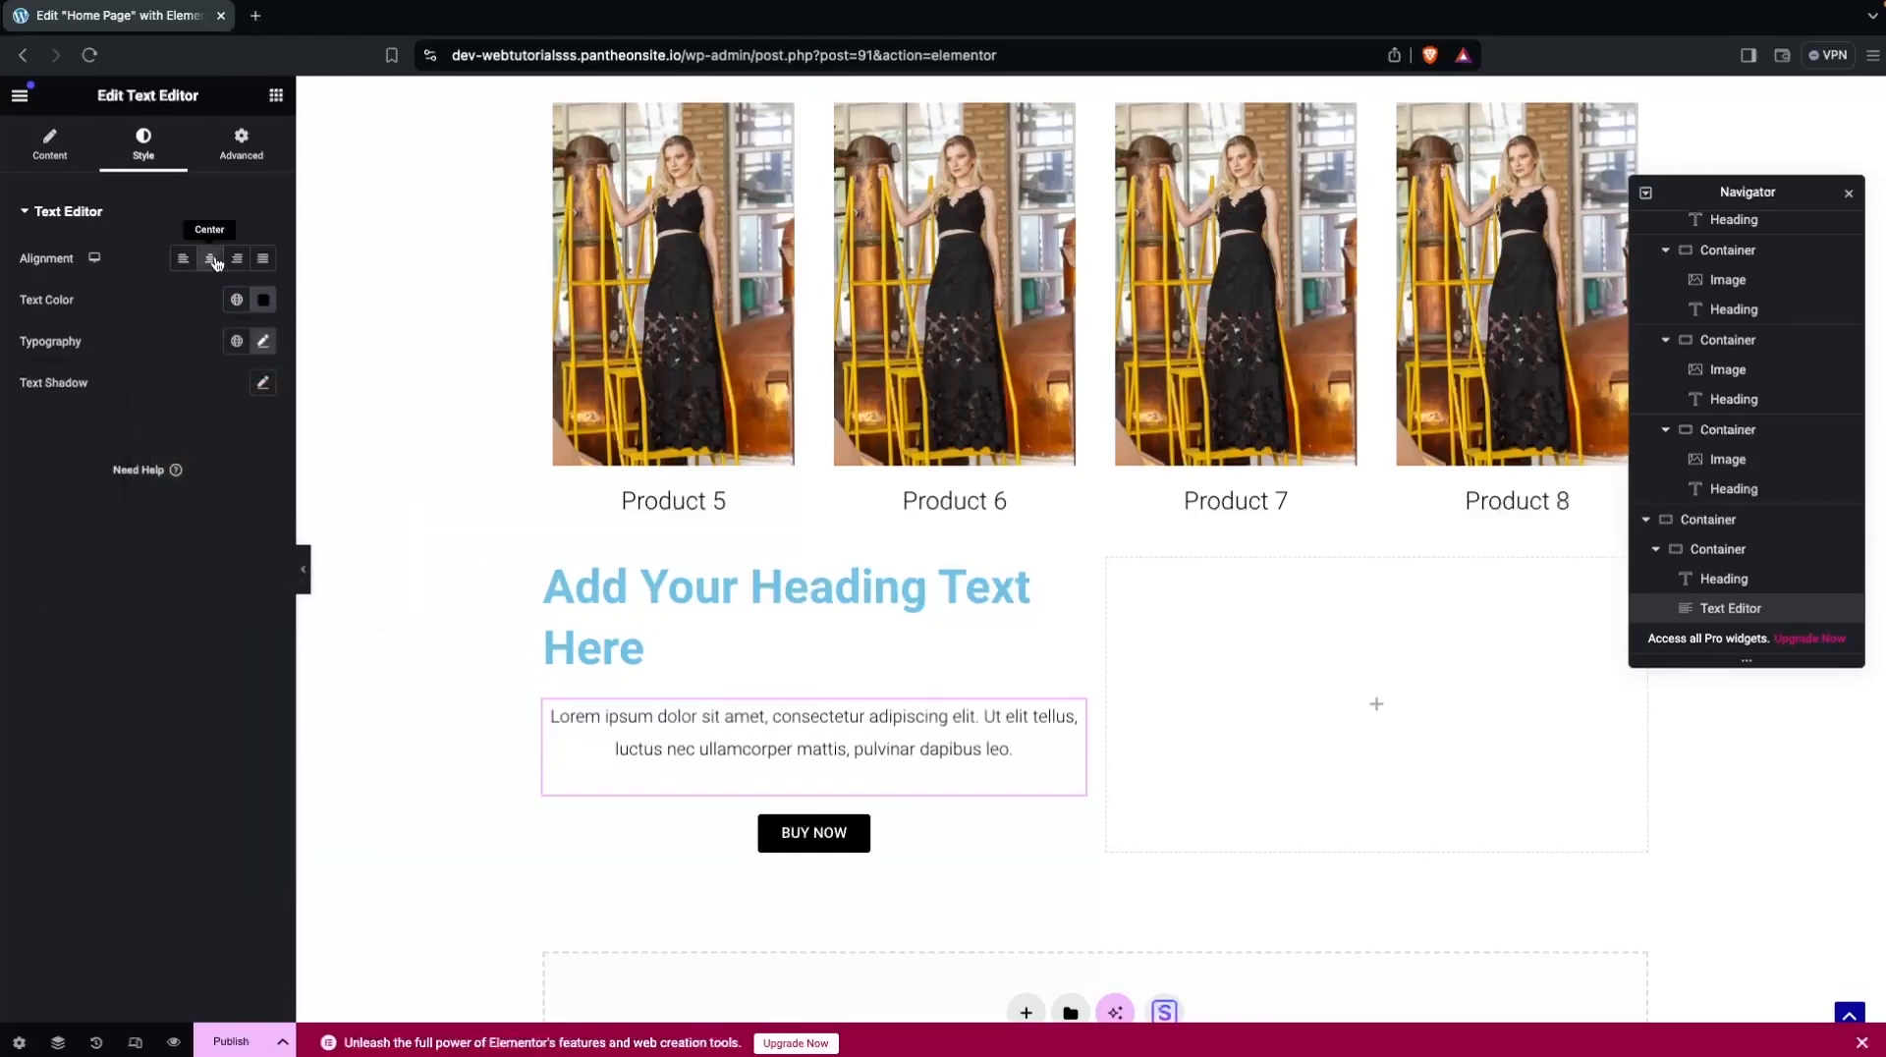
Change the title of the heading above the paragraph to "Hot Selling Product".
click(589, 590)
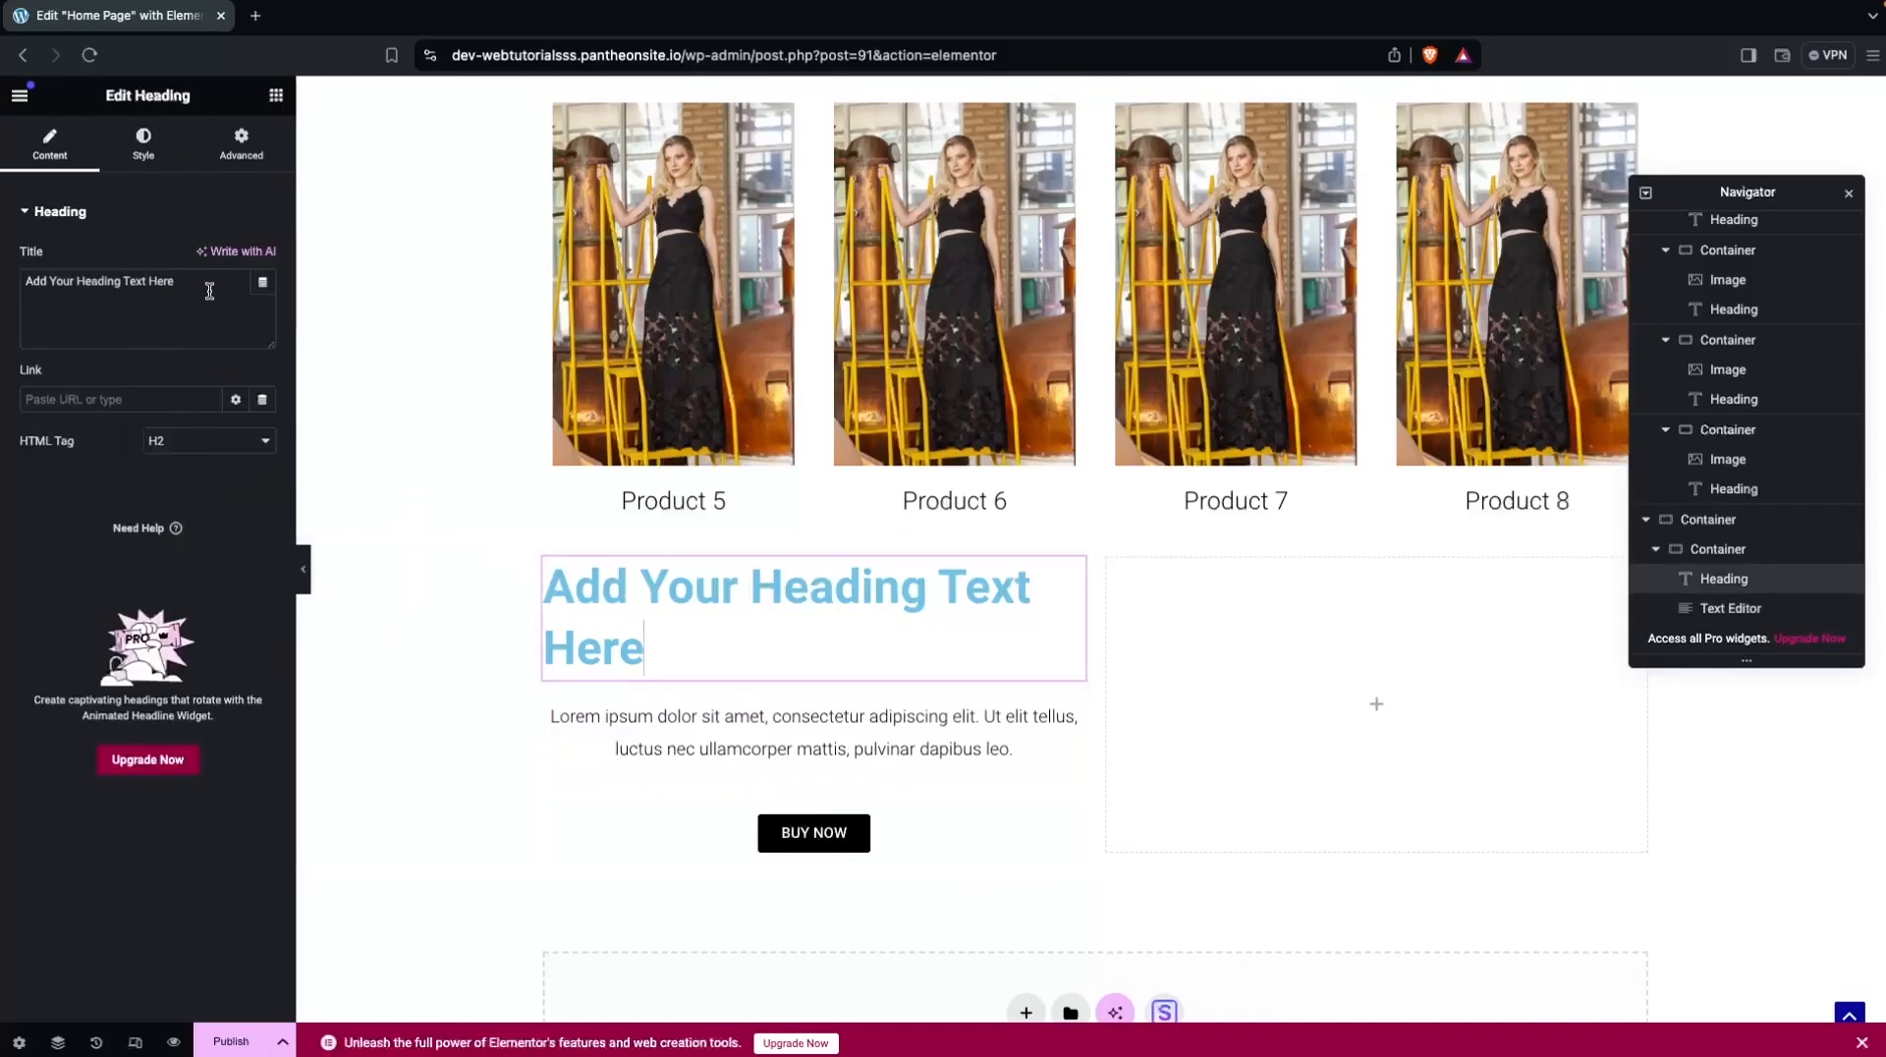
drag(209, 287, 3, 286)
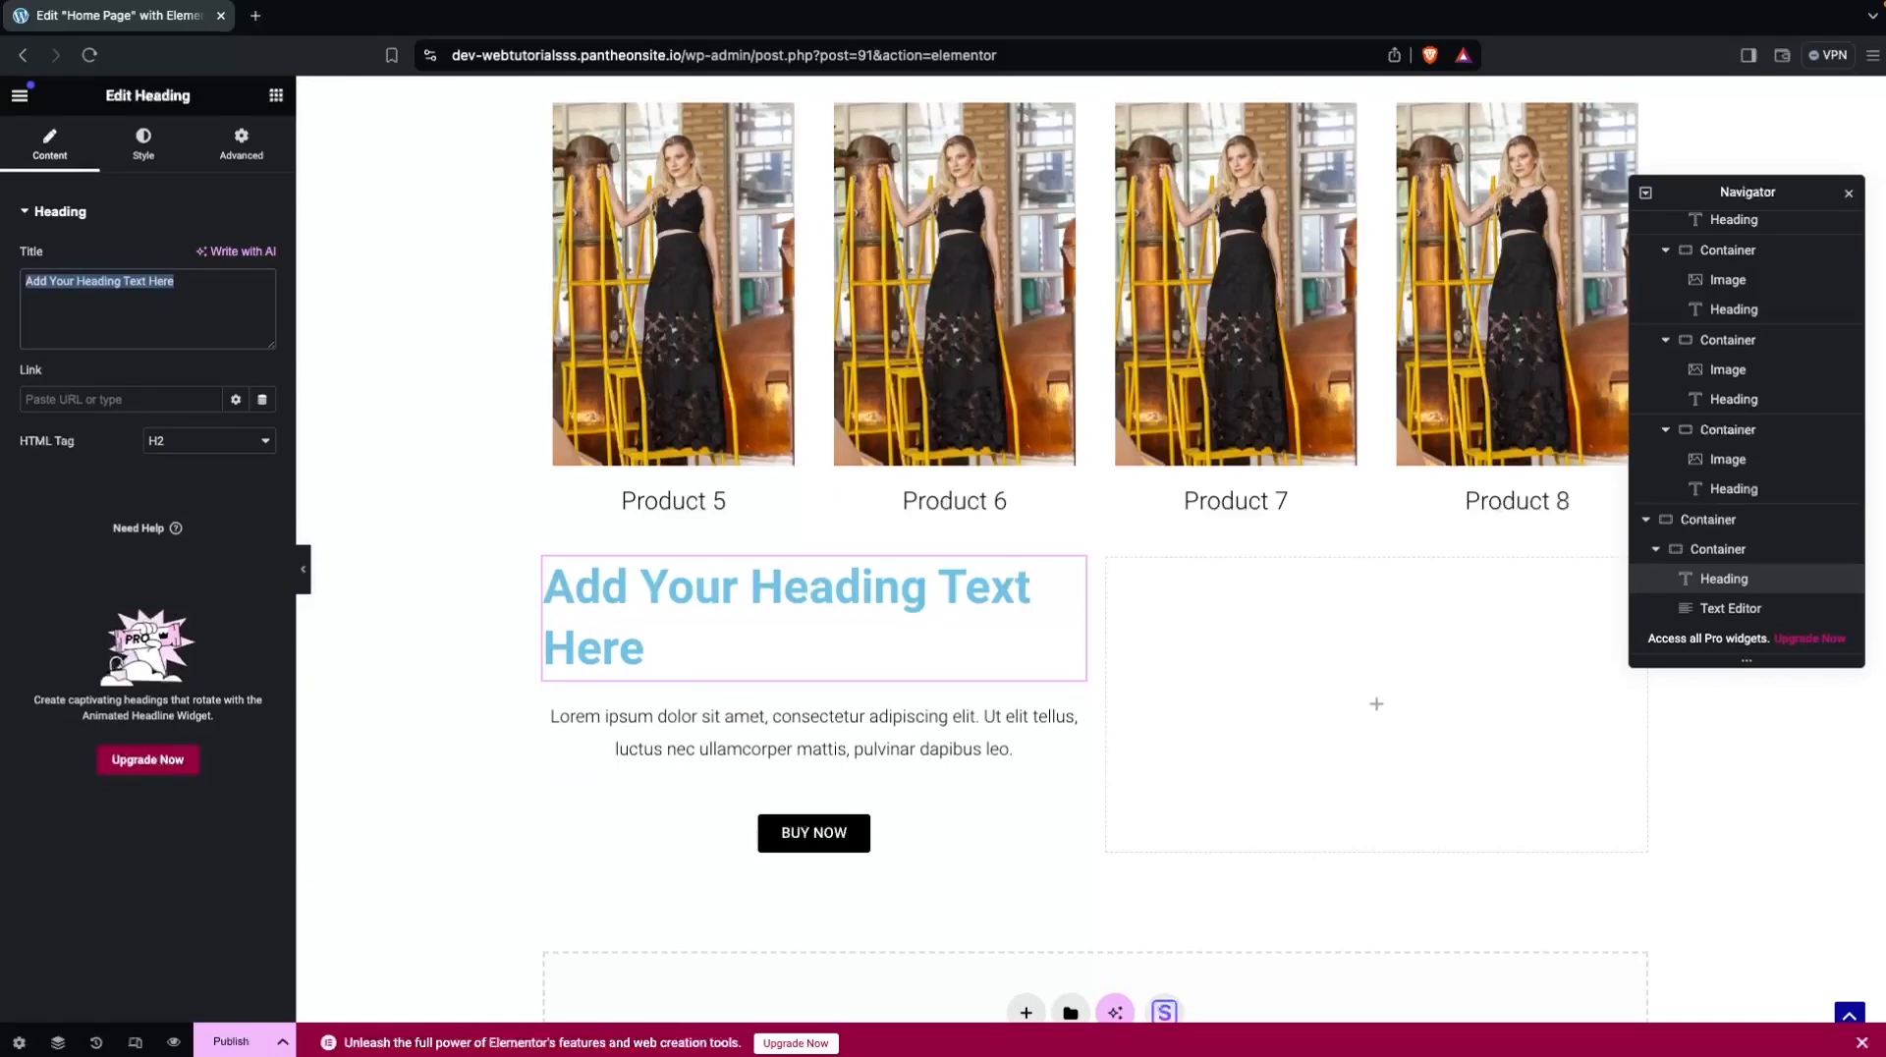
text(Hot Selling Product)
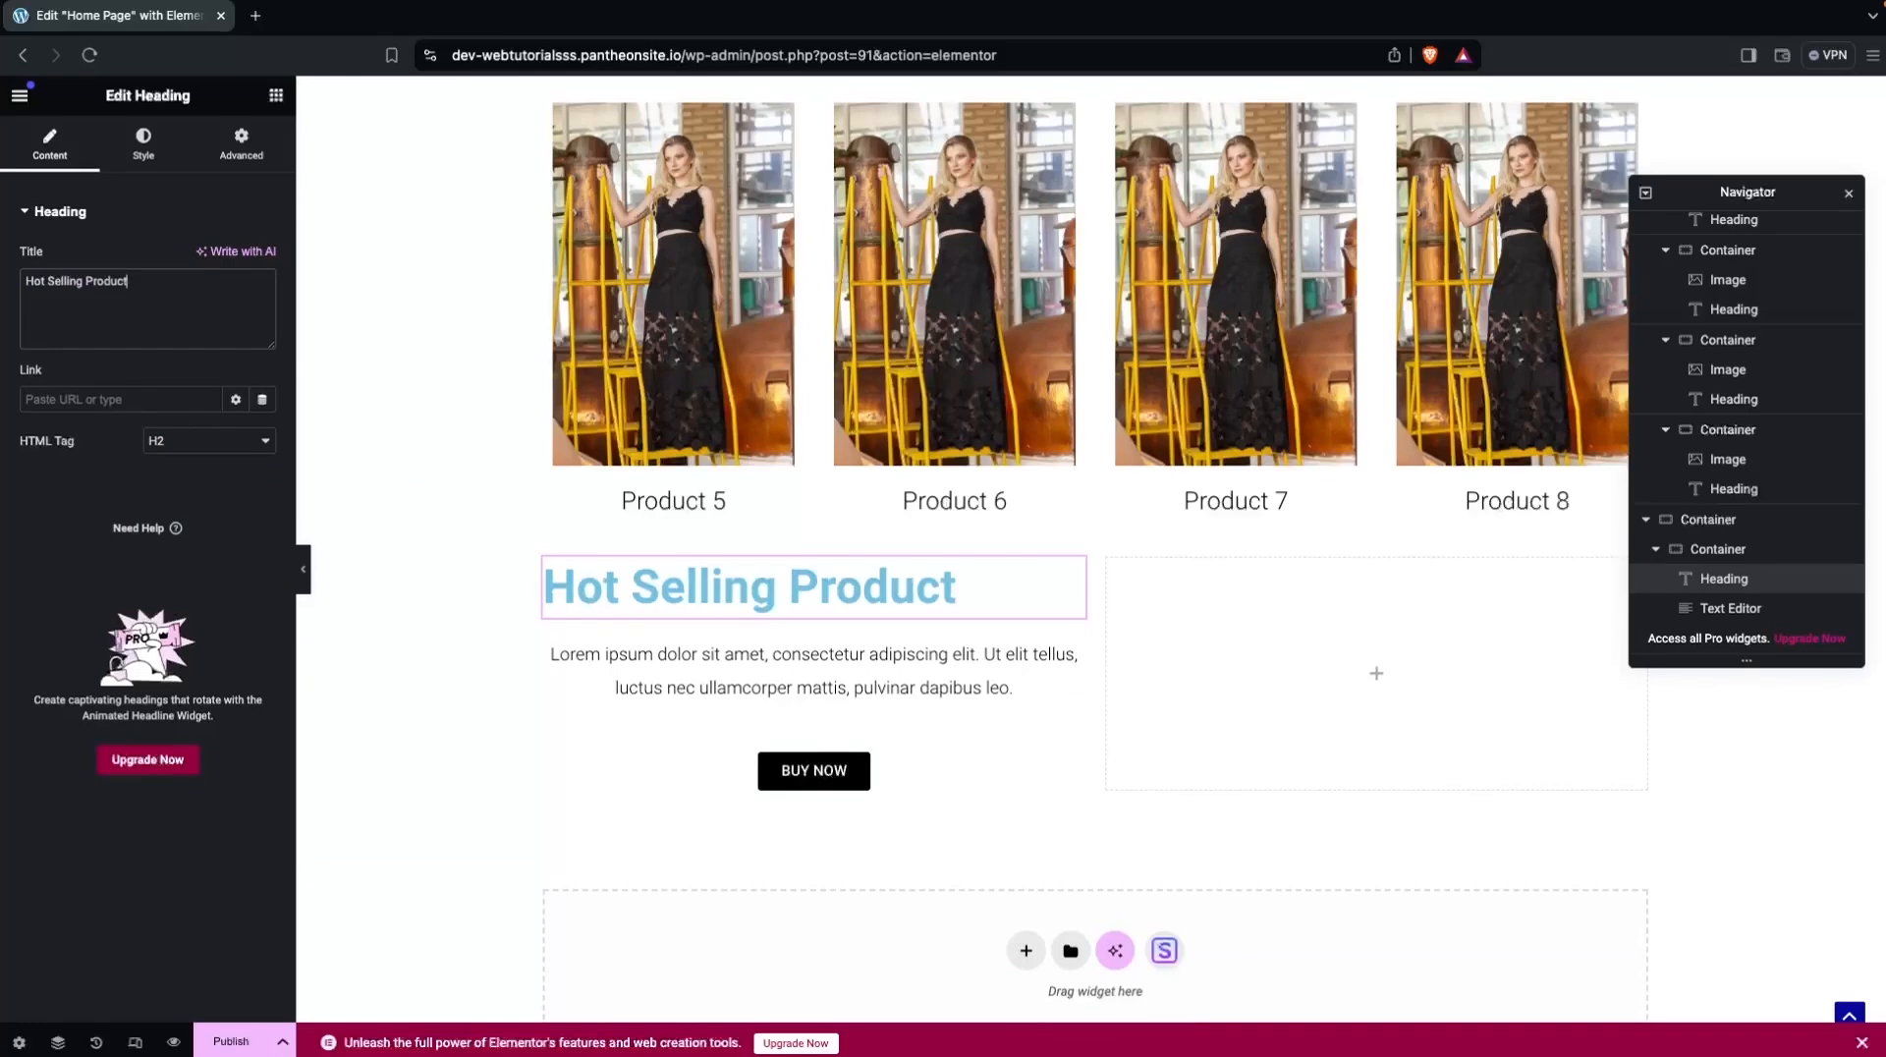
Center-align the Hot Selling Product heading and make its text color black.
click(144, 143)
click(209, 258)
click(263, 301)
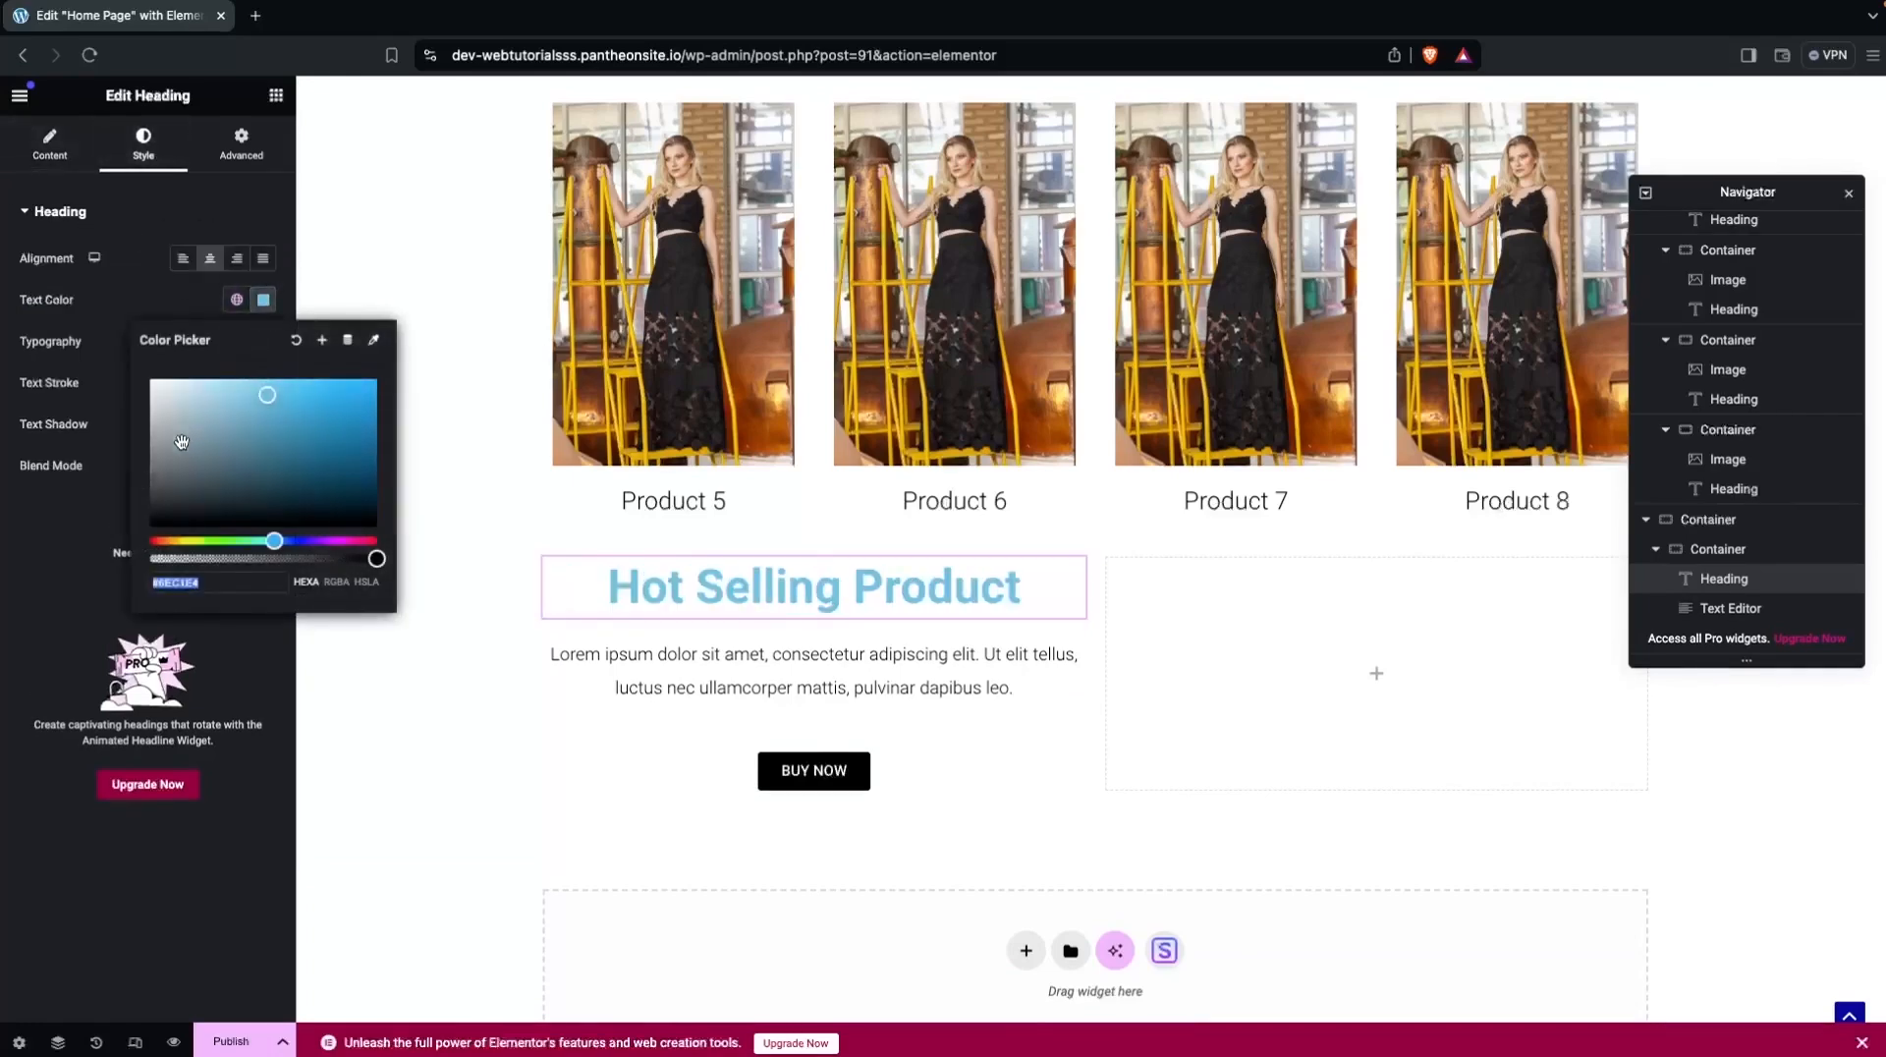
drag(182, 442, 84, 588)
click(107, 366)
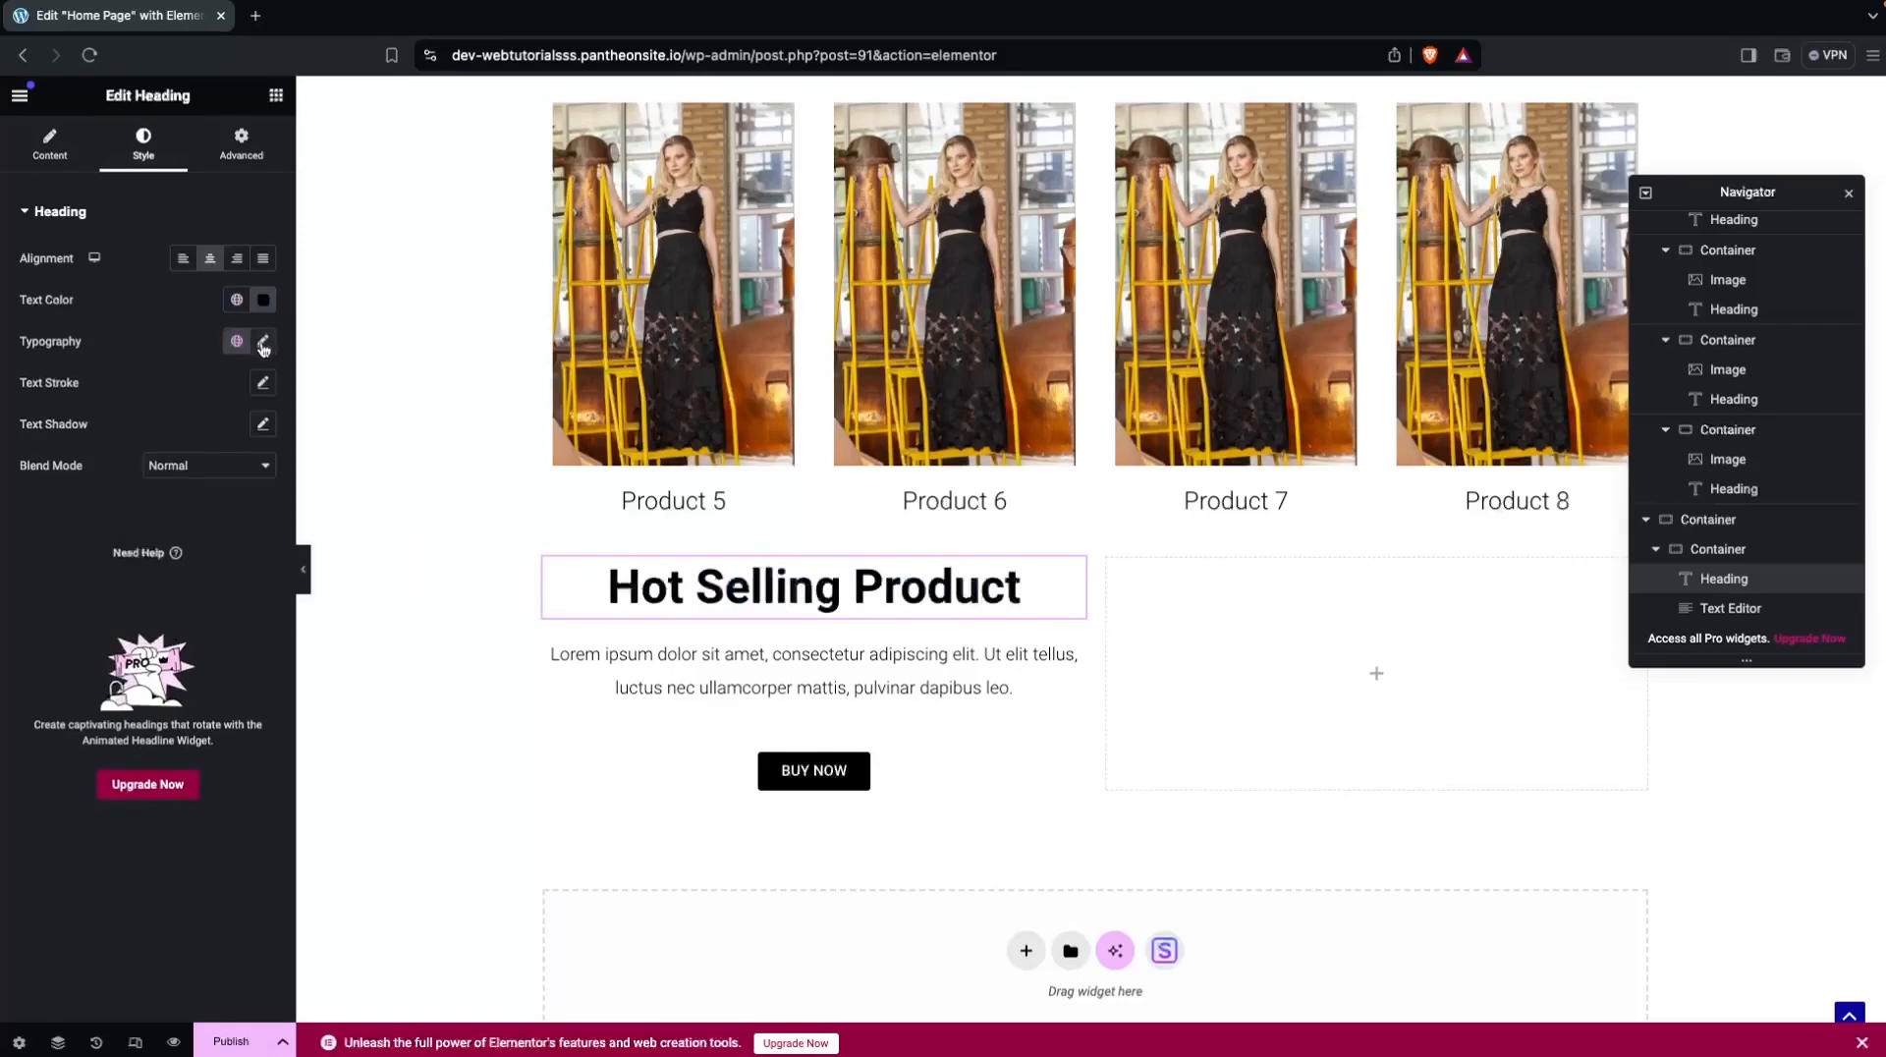
Set the Hot Selling Product heading to weight 300 (Light) and size 35 px, and the paragraph below it to 16 px.
click(263, 341)
click(181, 529)
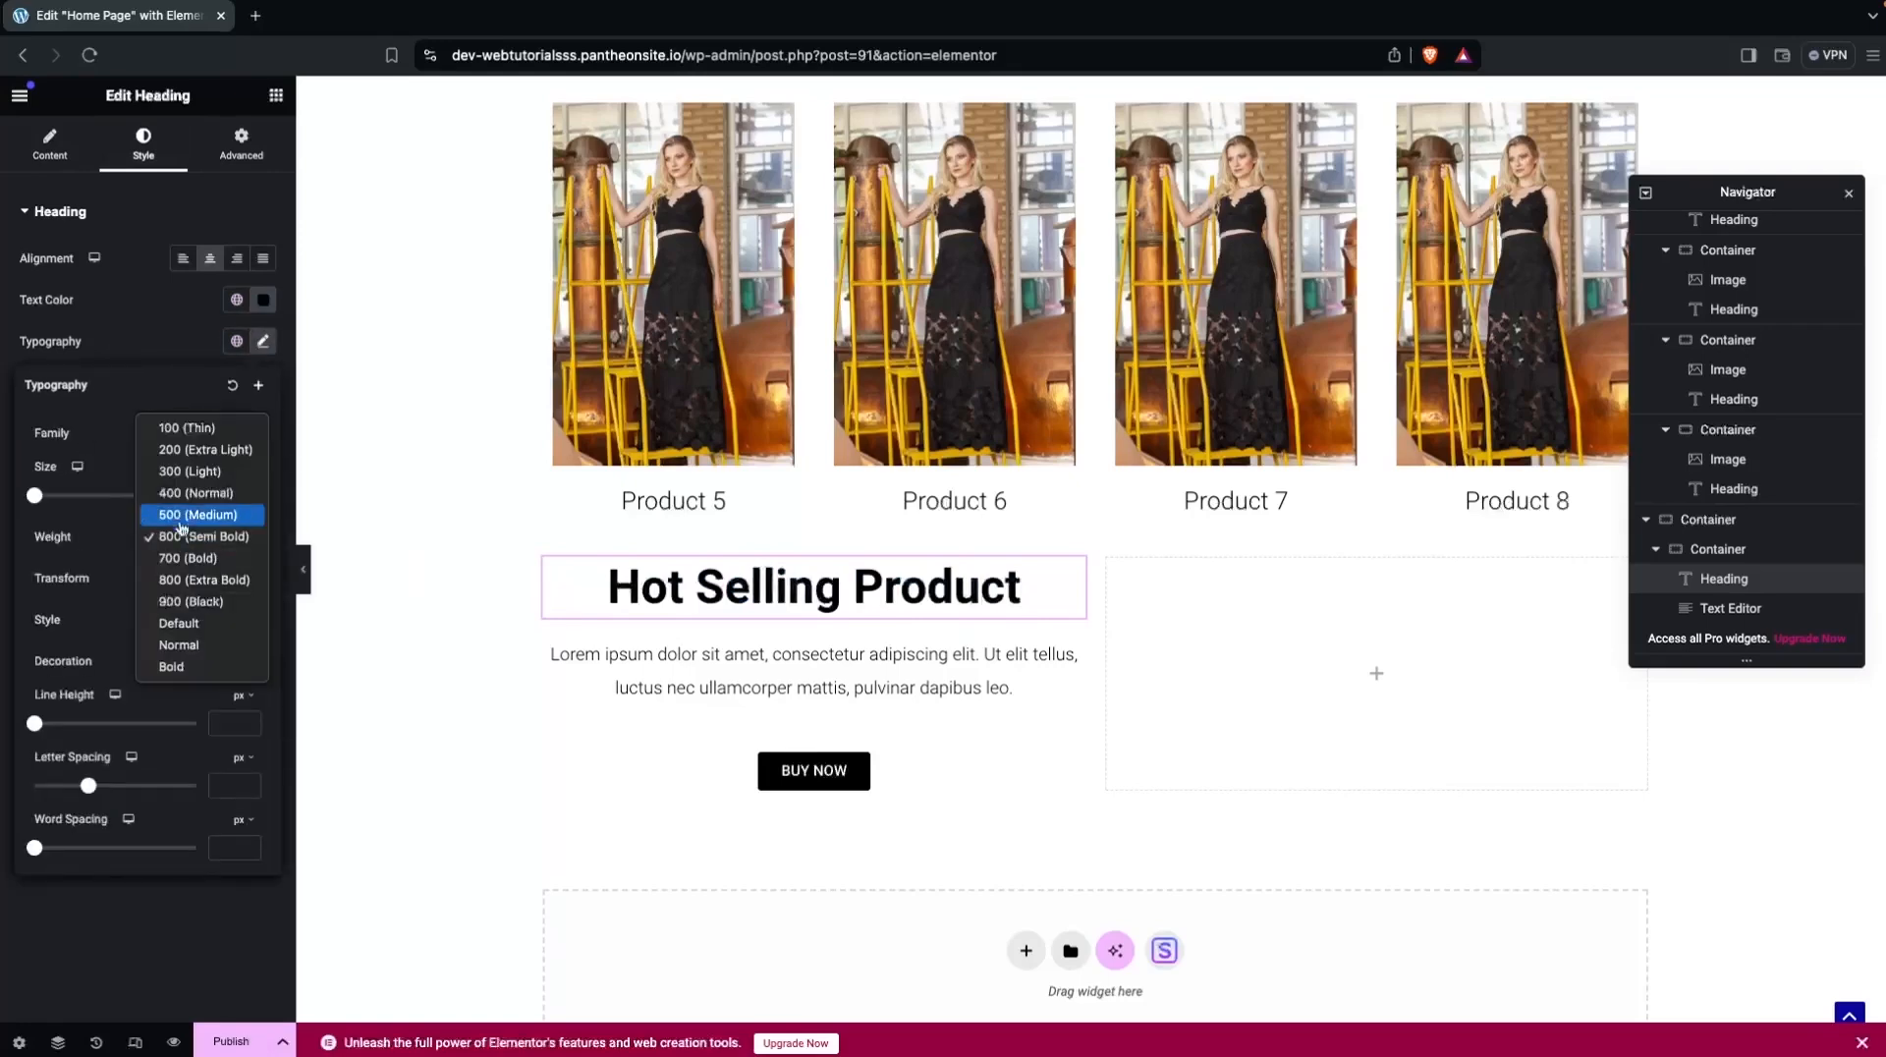
click(192, 474)
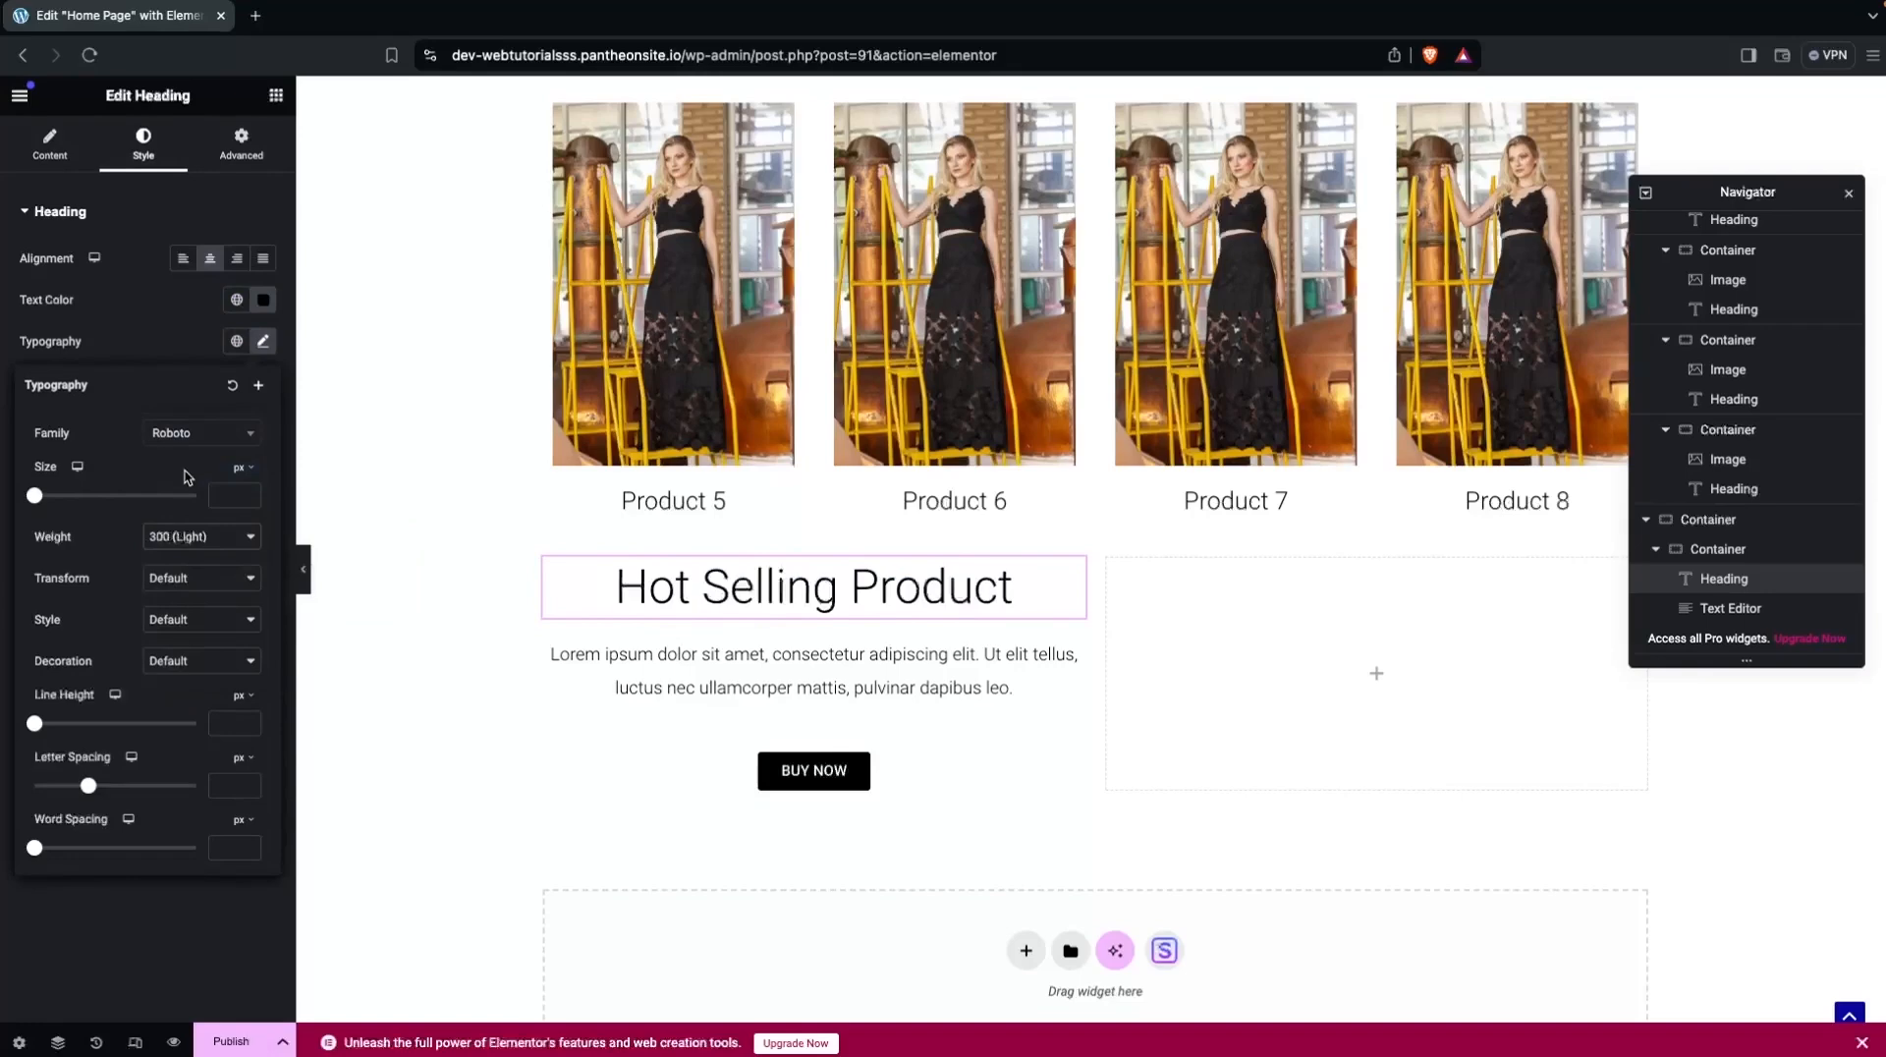
drag(47, 497, 62, 495)
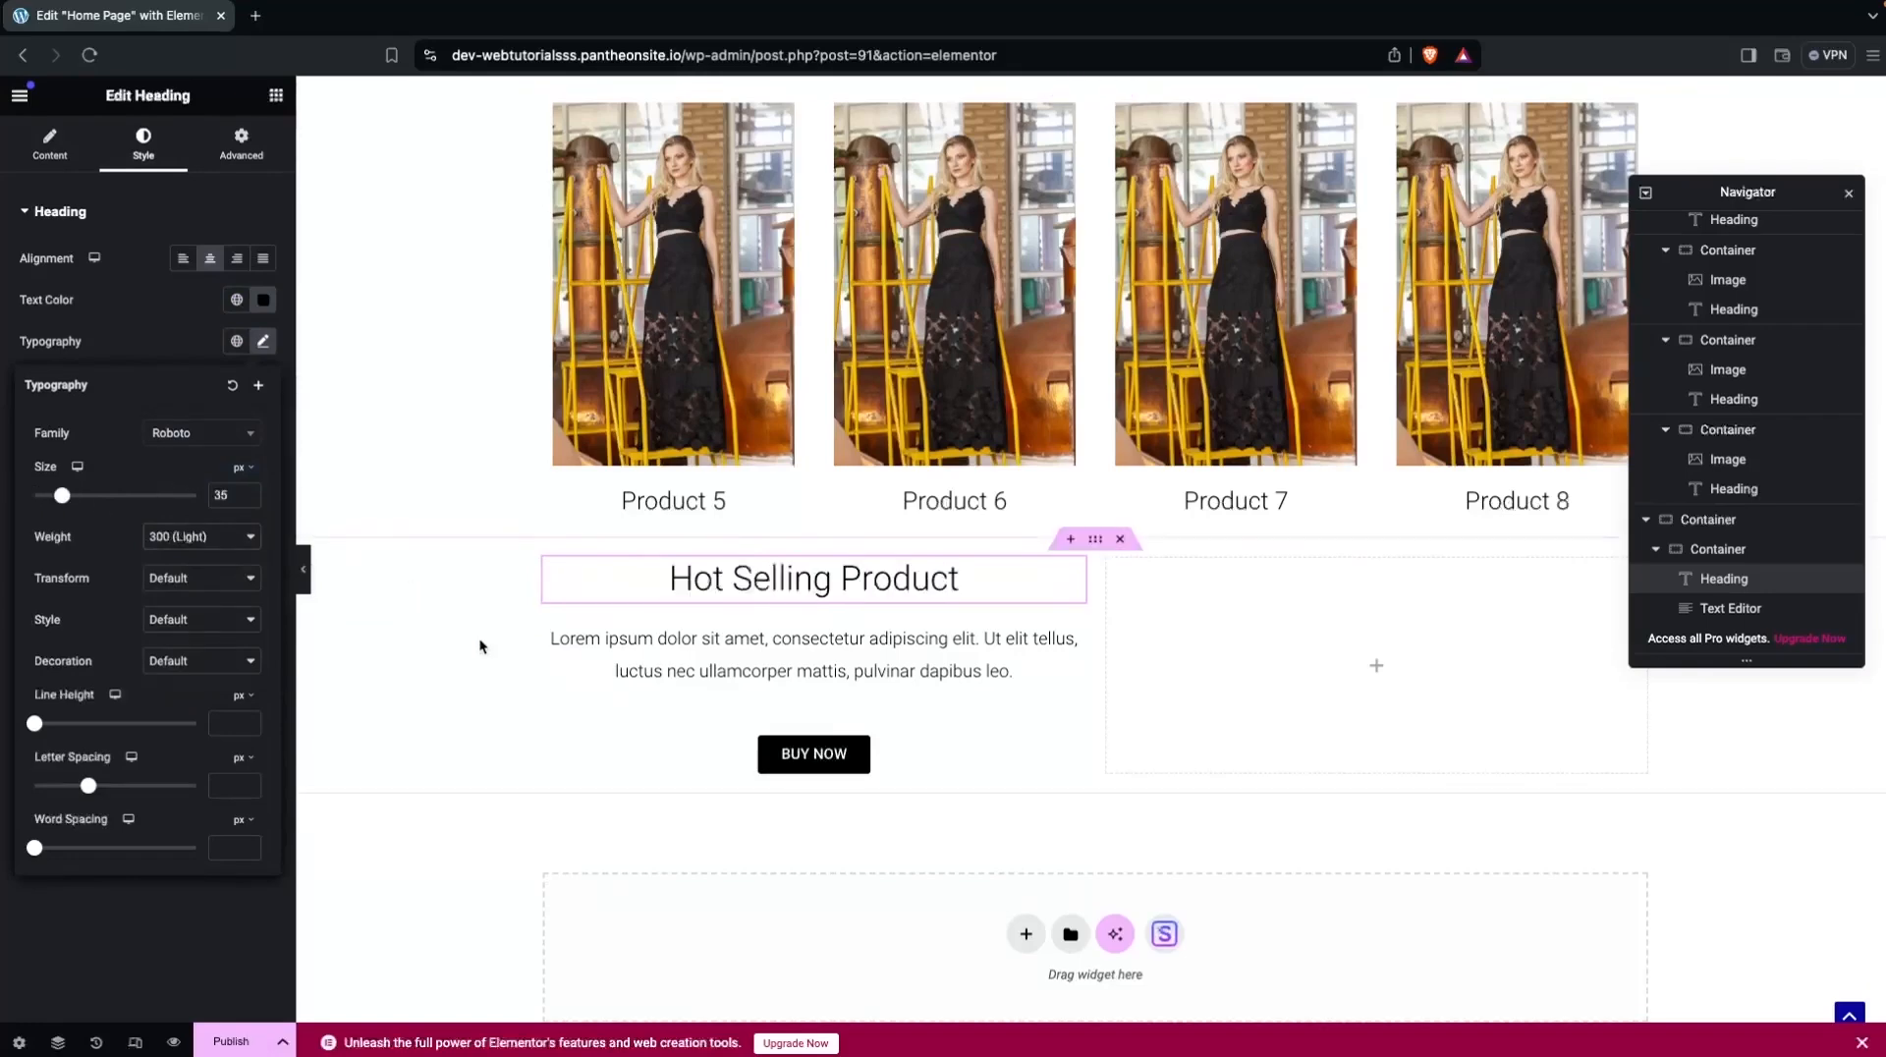
click(752, 684)
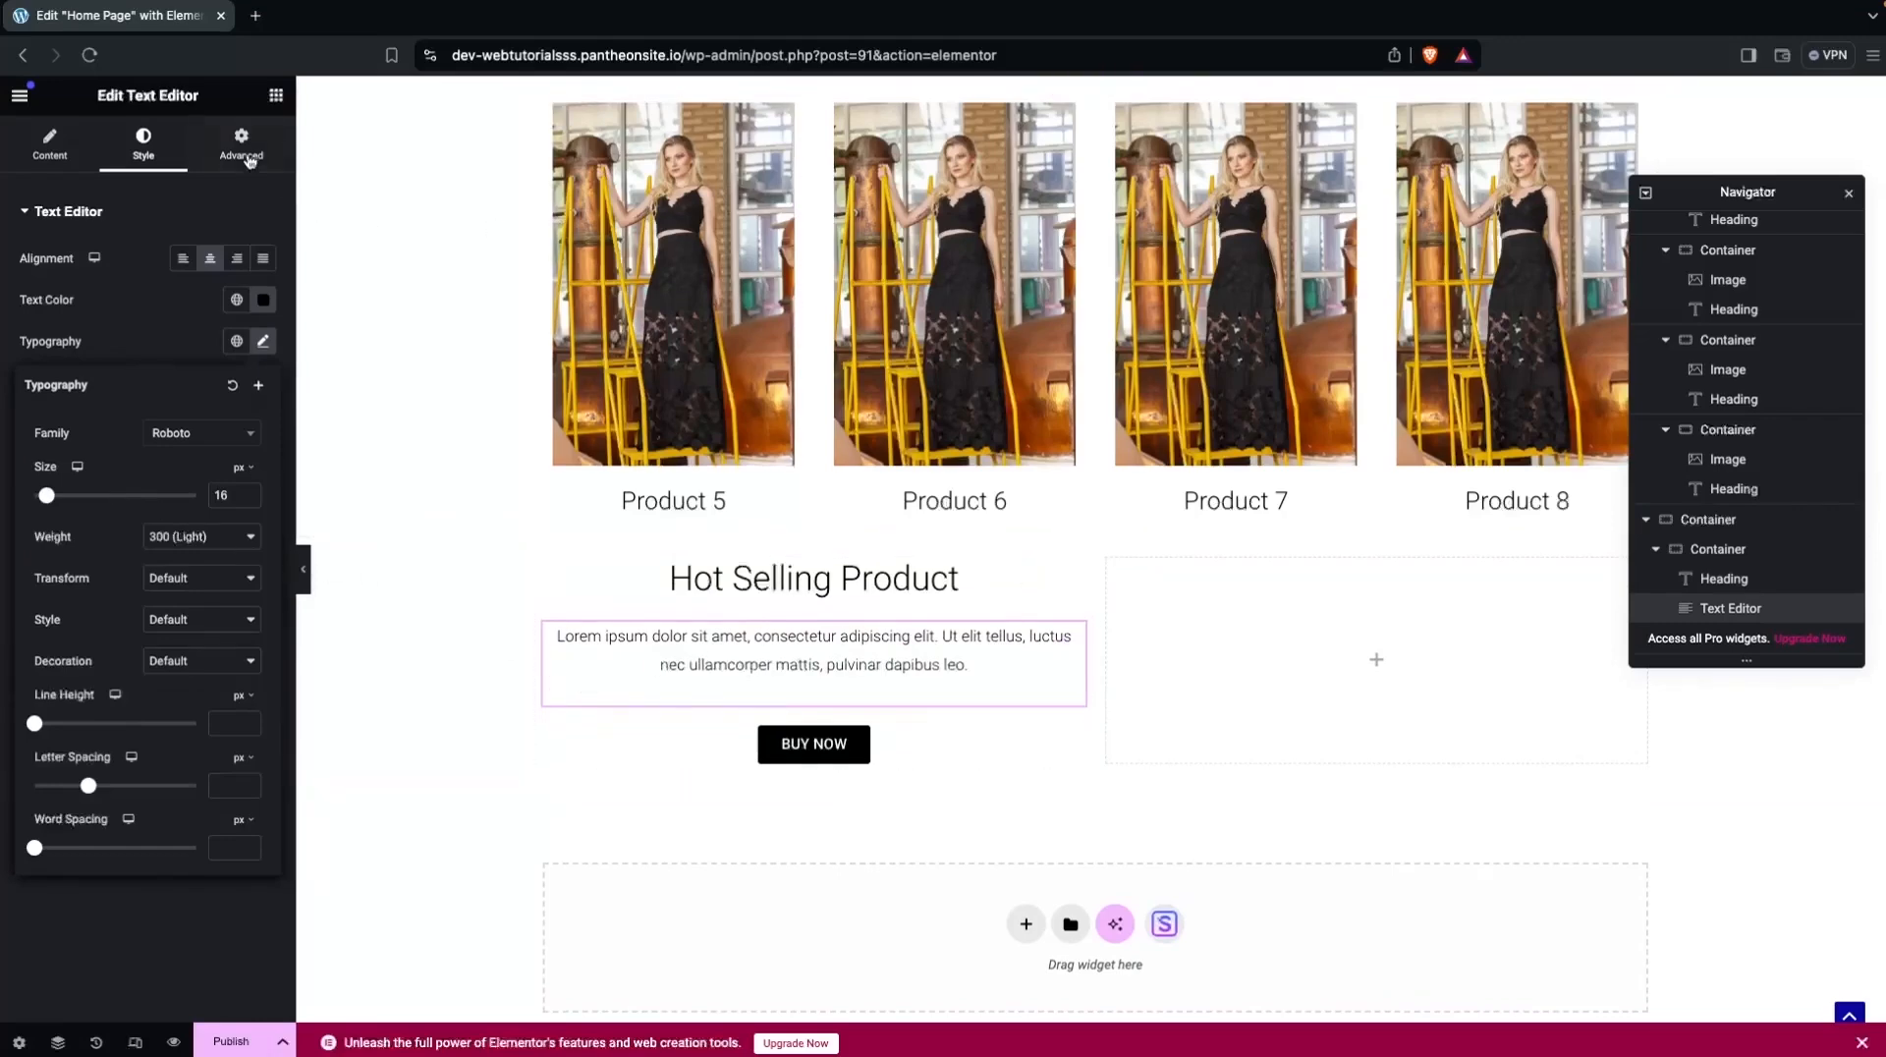
Add an Image widget to the empty second column using the black-dress woman illustration from a free image search for "designer clothes".
click(276, 96)
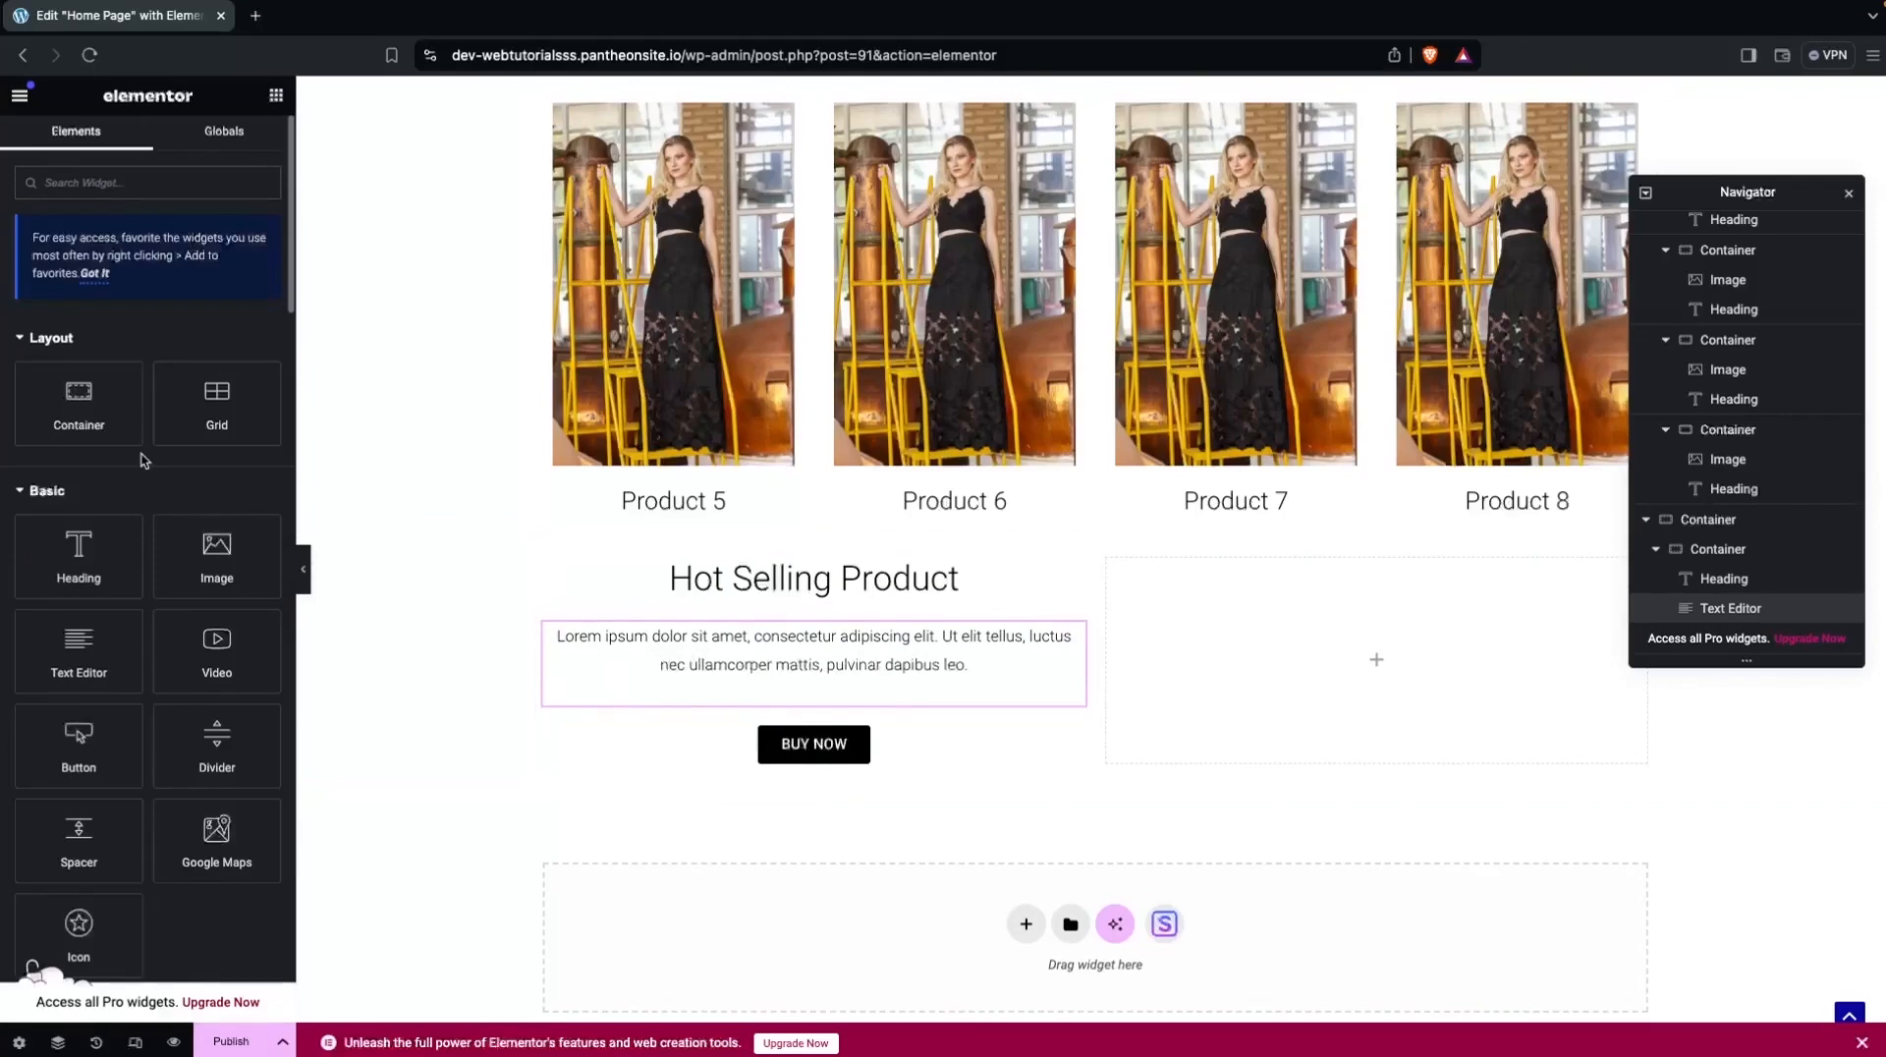
drag(205, 553, 1338, 697)
click(266, 334)
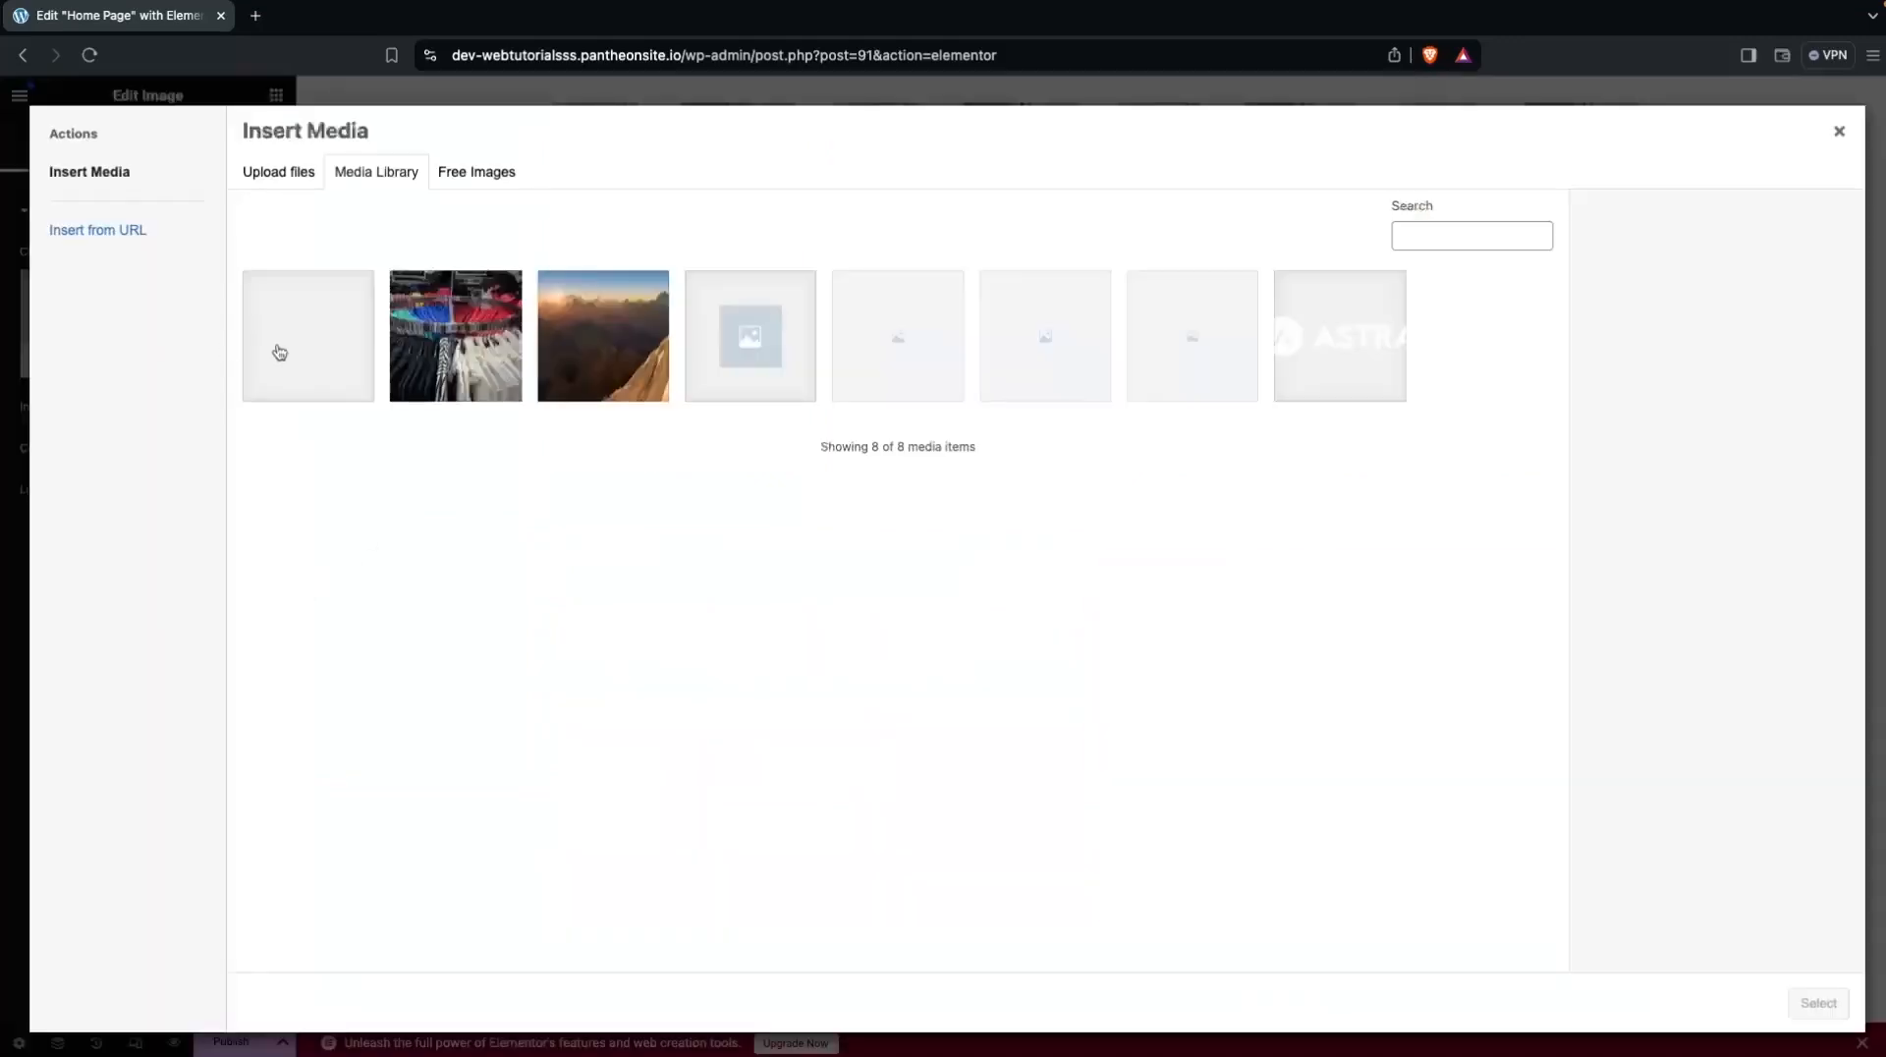
click(473, 187)
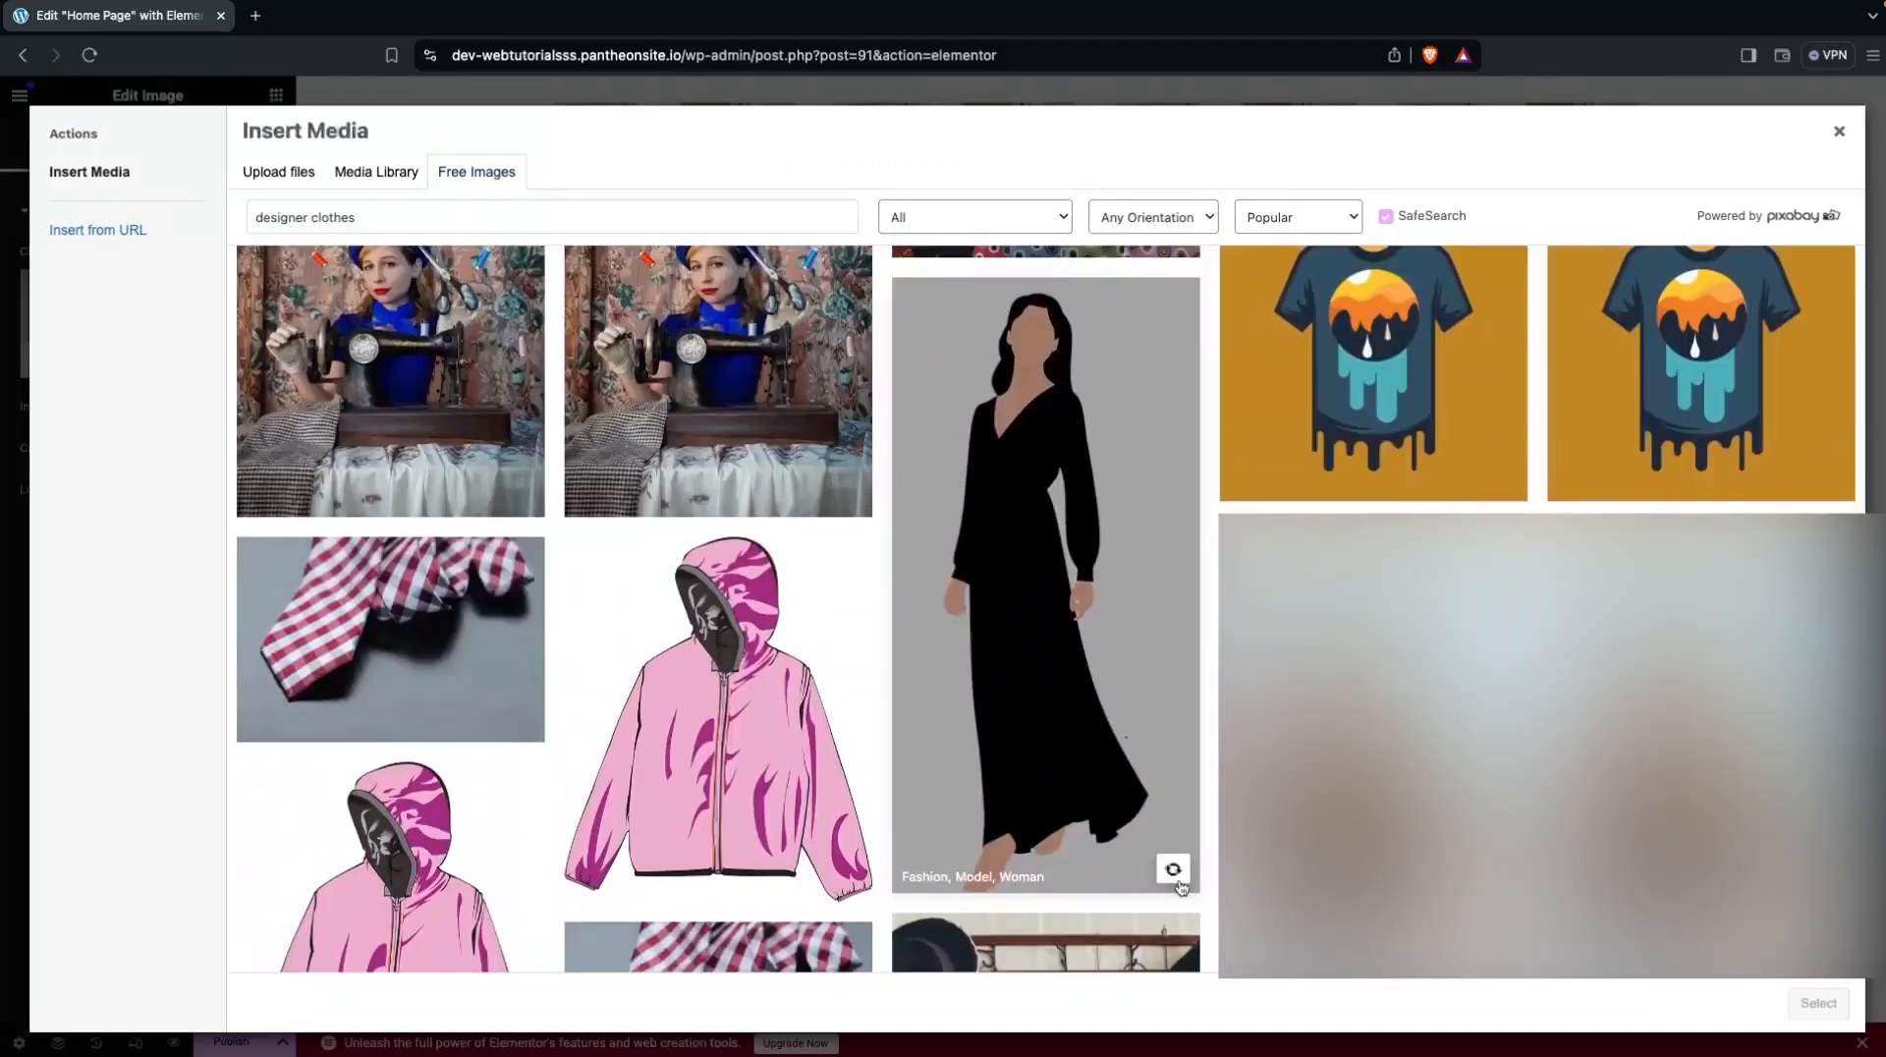
scroll(1218, 711, down, 4)
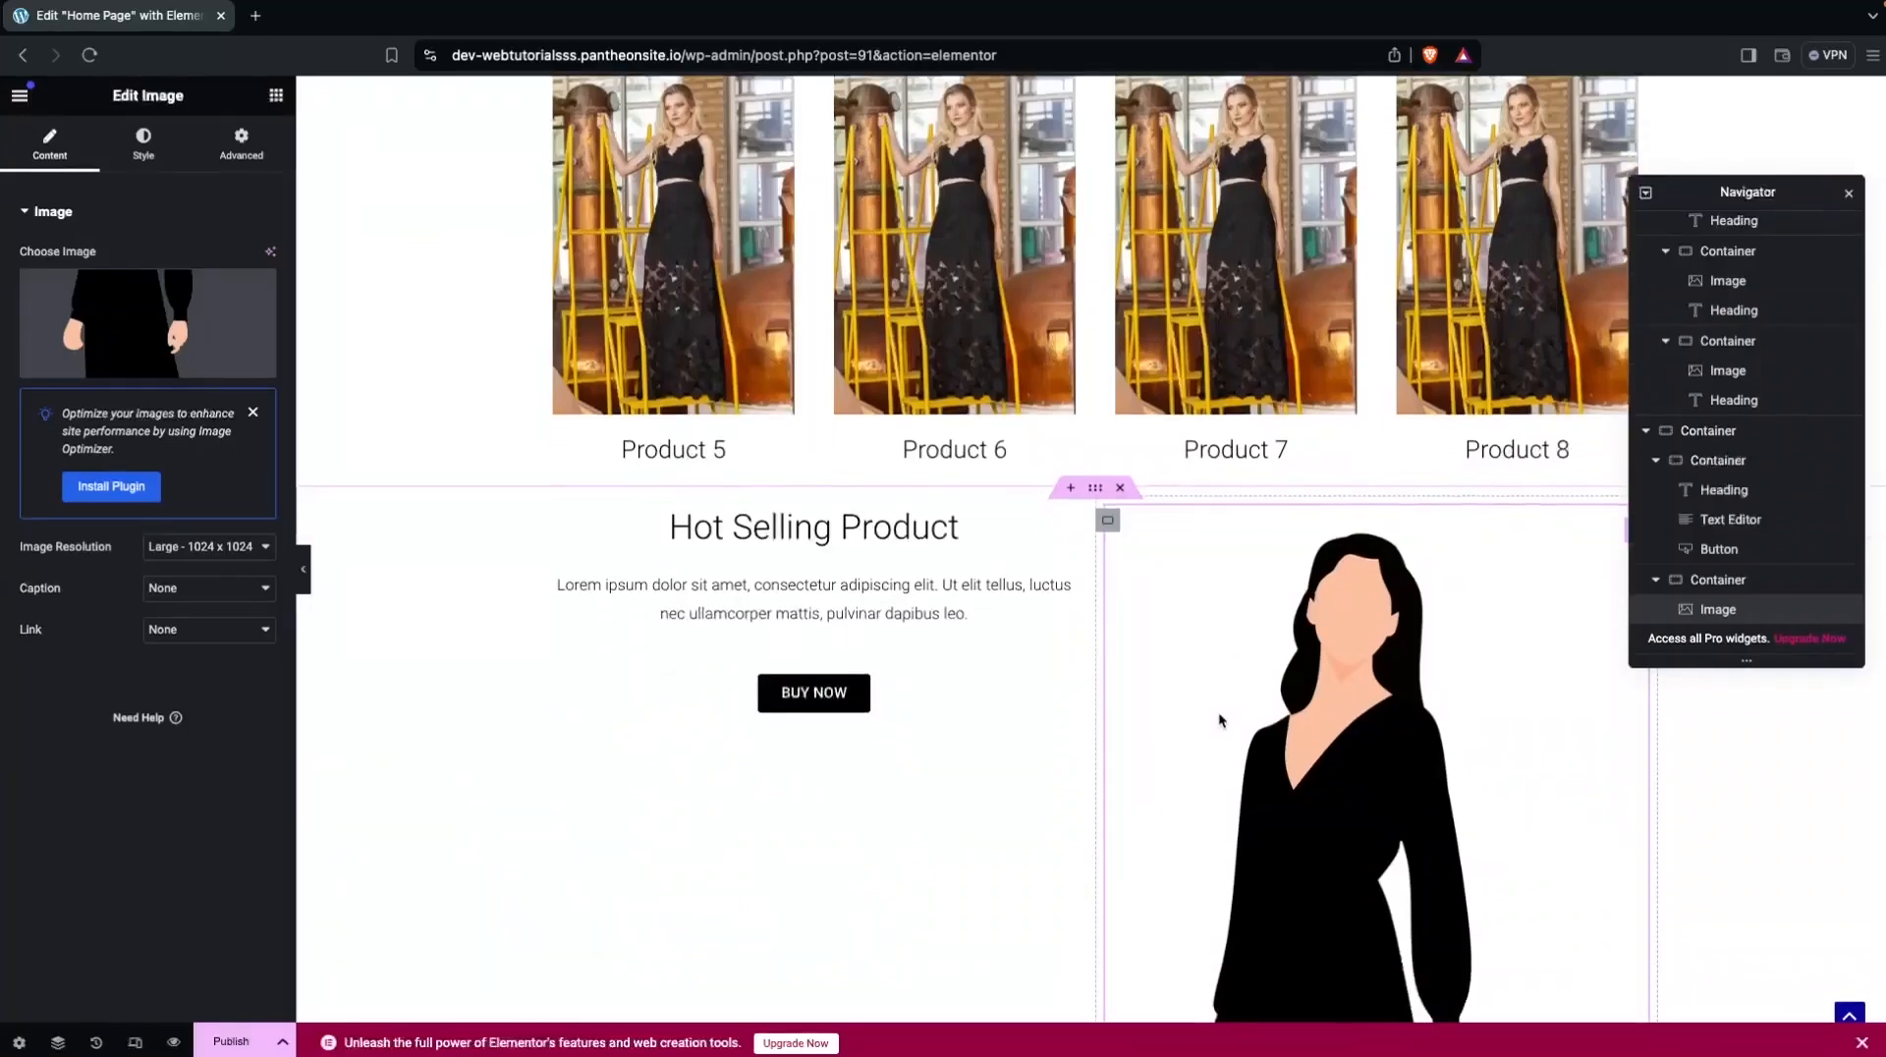
Set the width of the black-dress image in the second column to 40%.
scroll(1219, 720, up, 1)
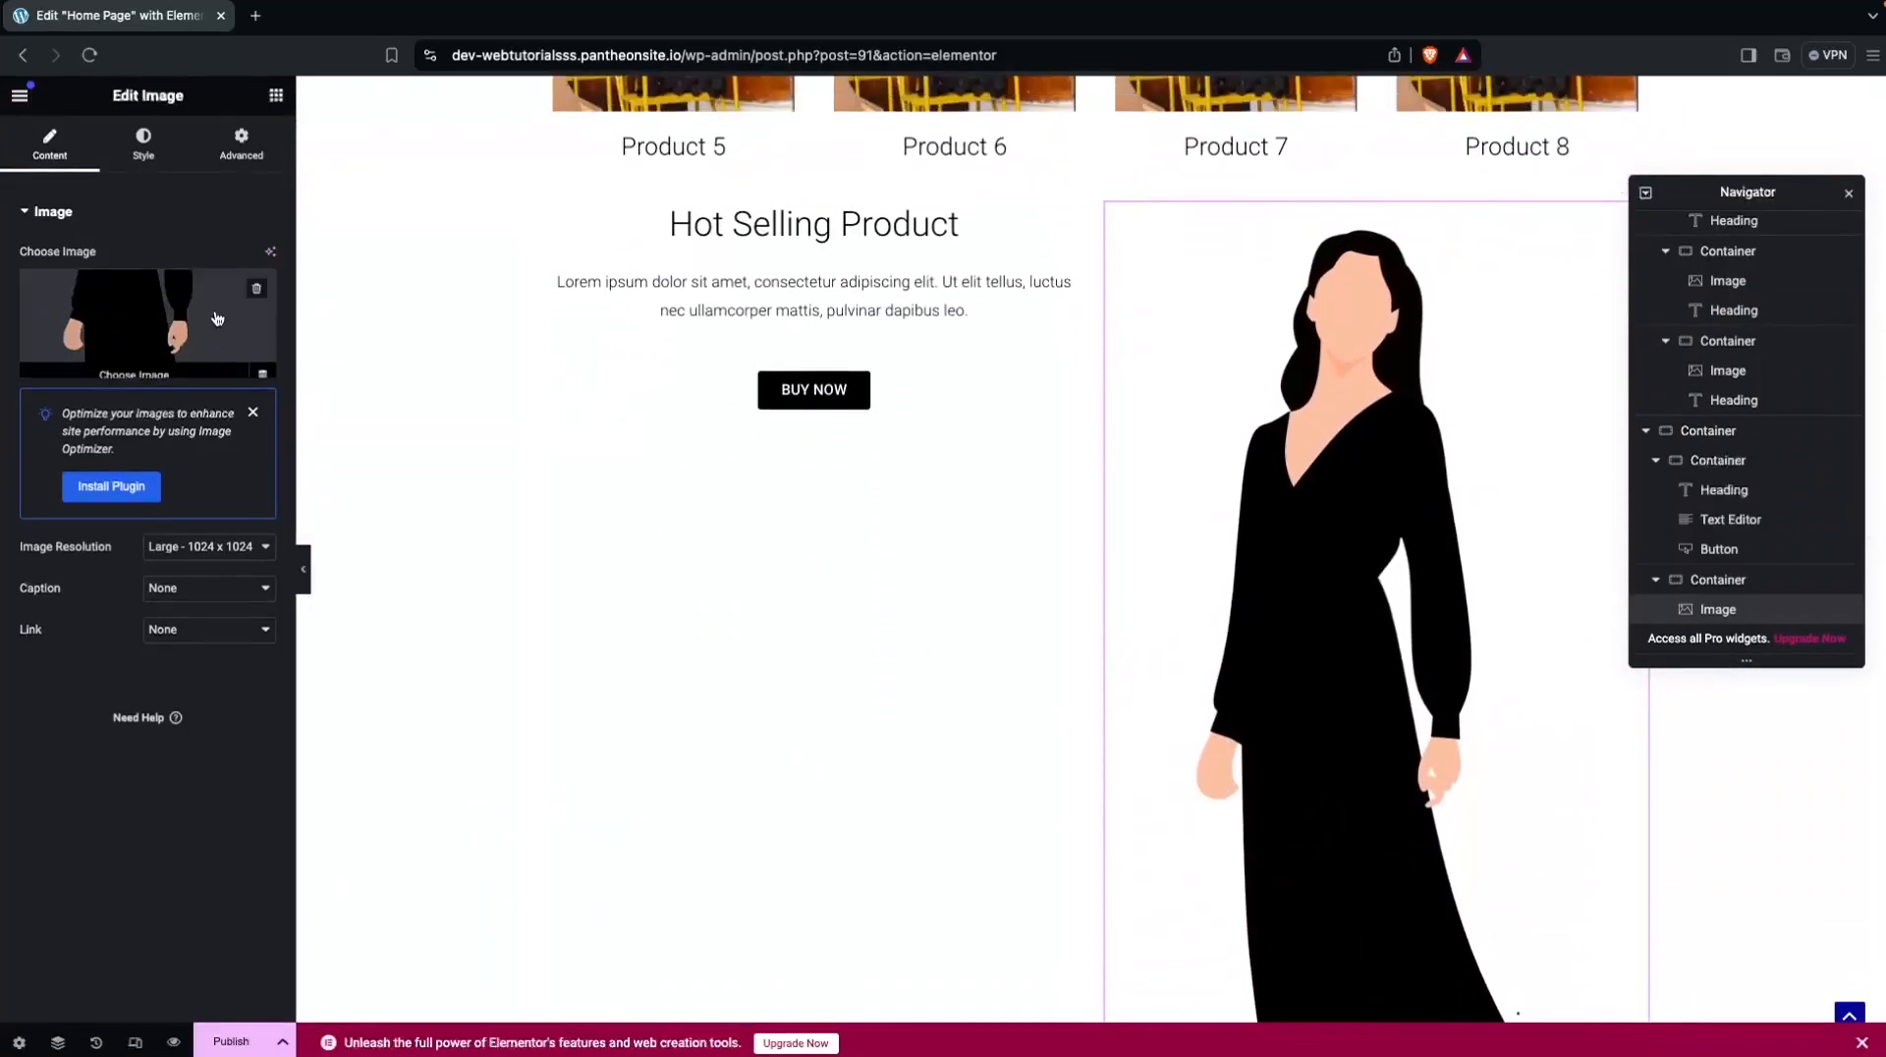
click(143, 142)
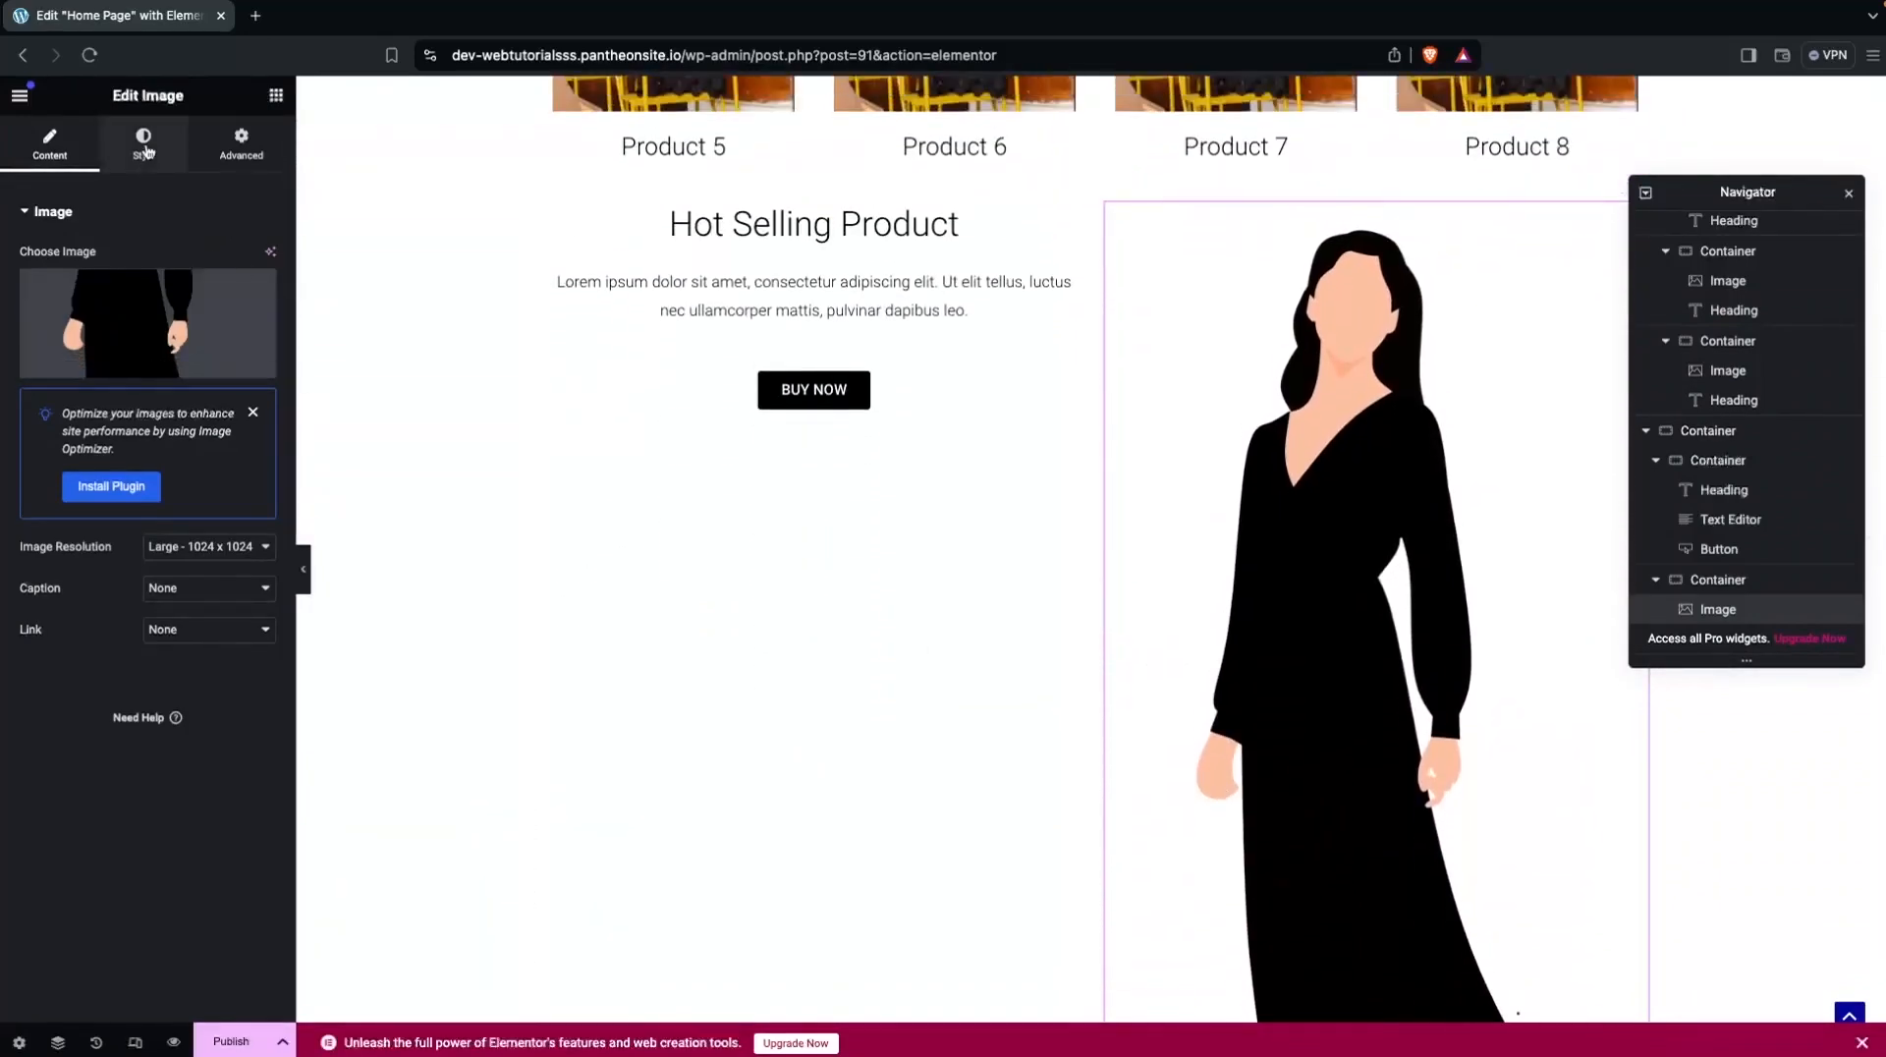
drag(19, 320, 95, 330)
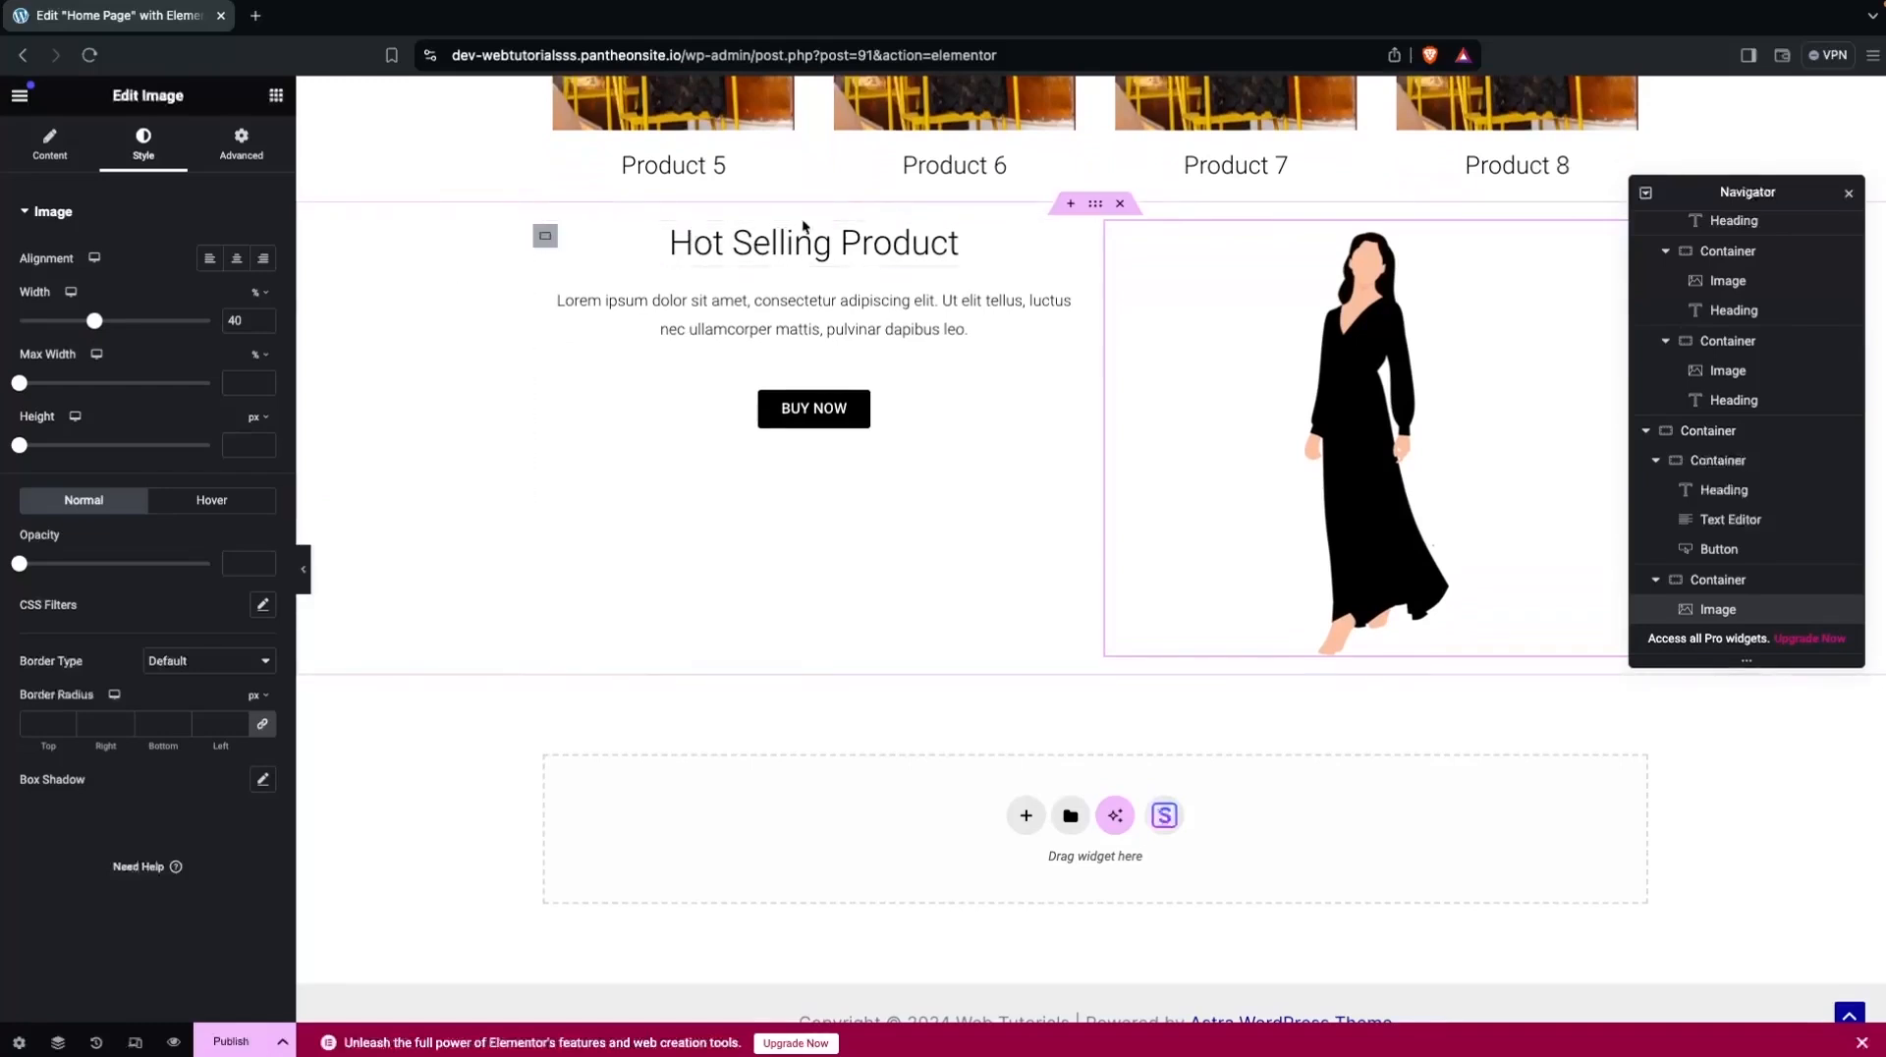
Vertically center the first column's content and set the top padding of the outer two-column container to 50 px.
click(546, 235)
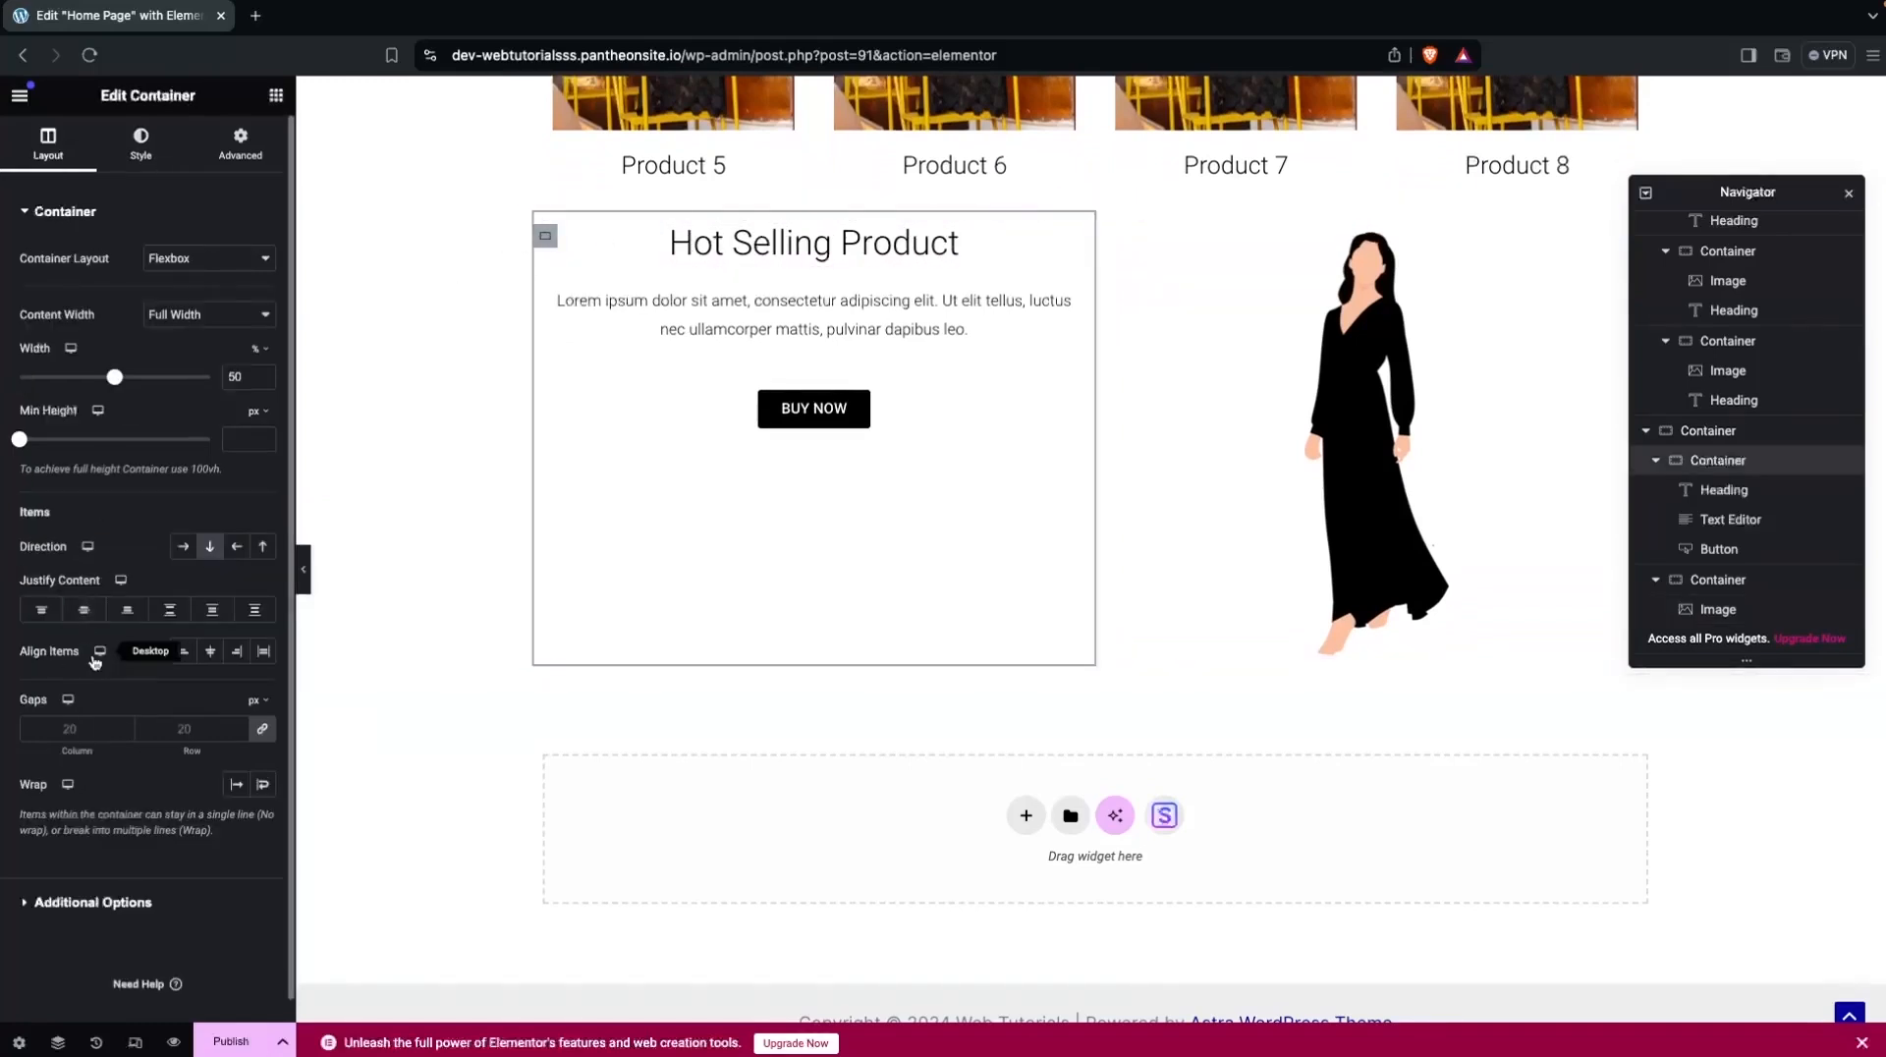
click(88, 610)
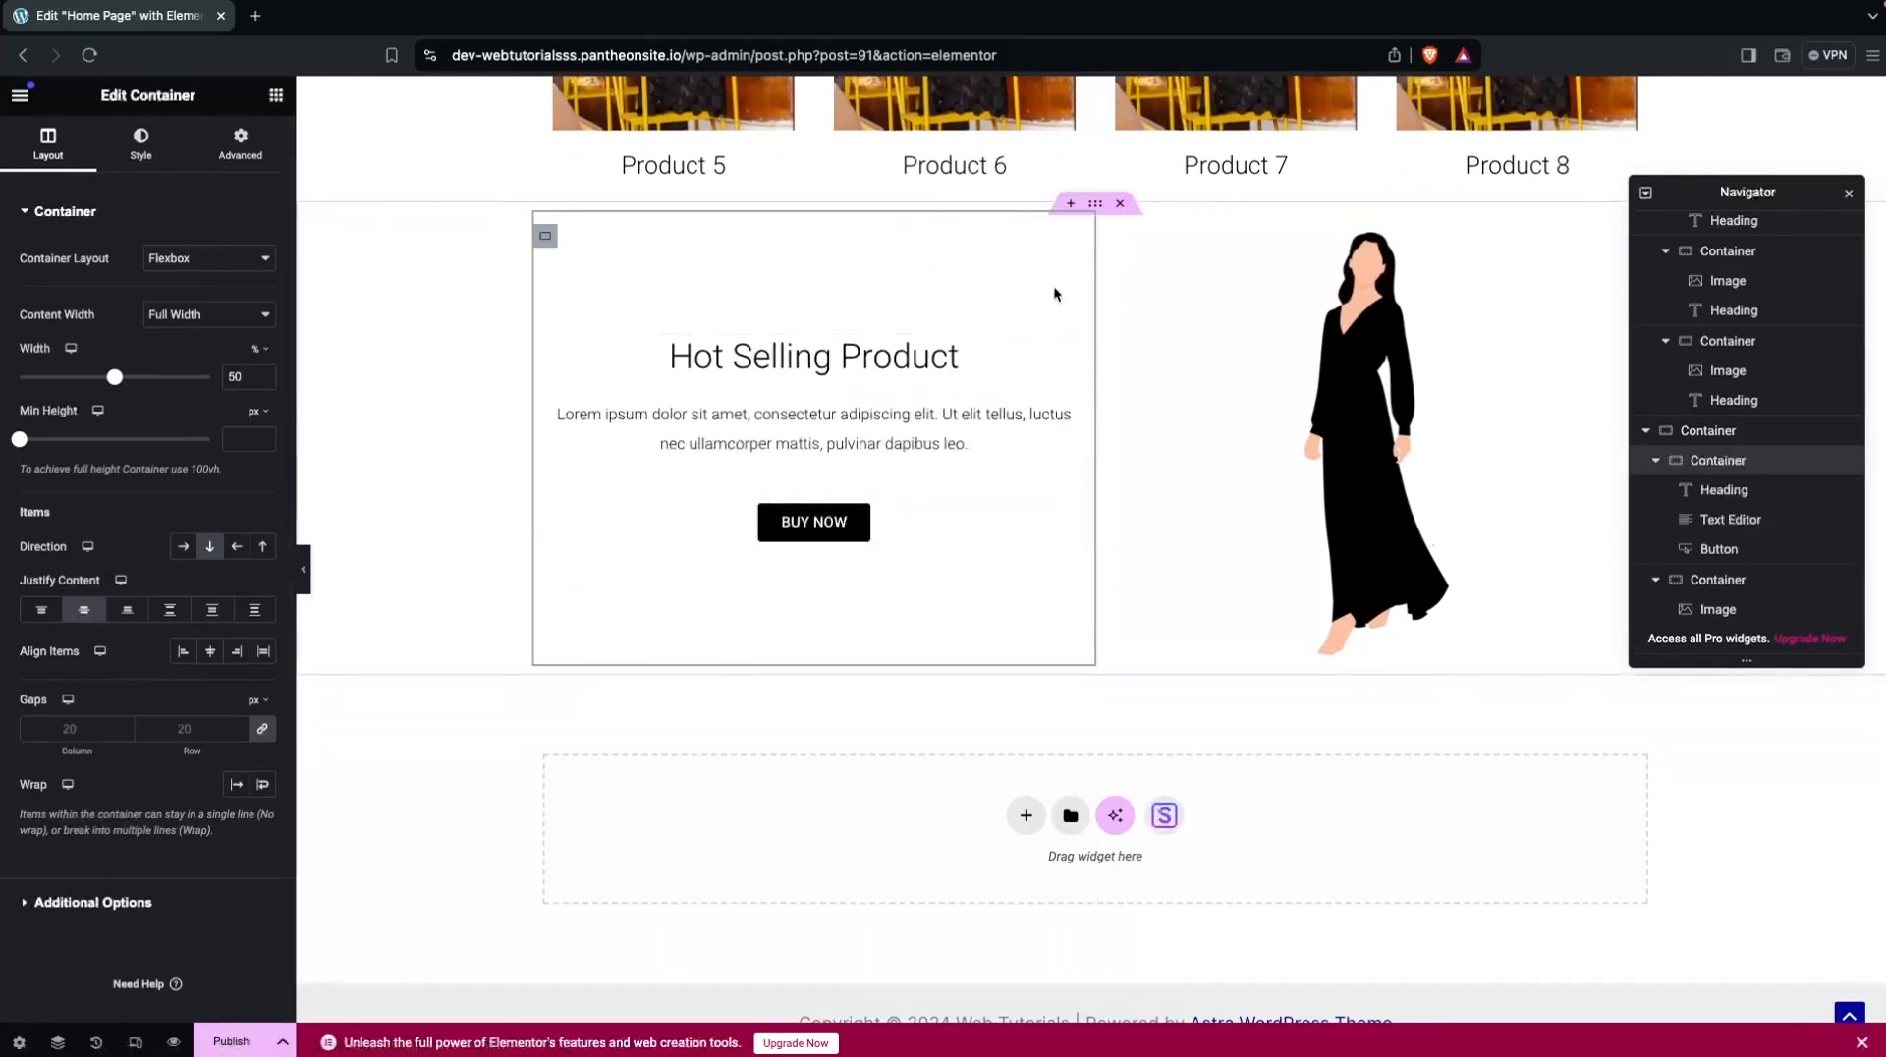
click(1096, 205)
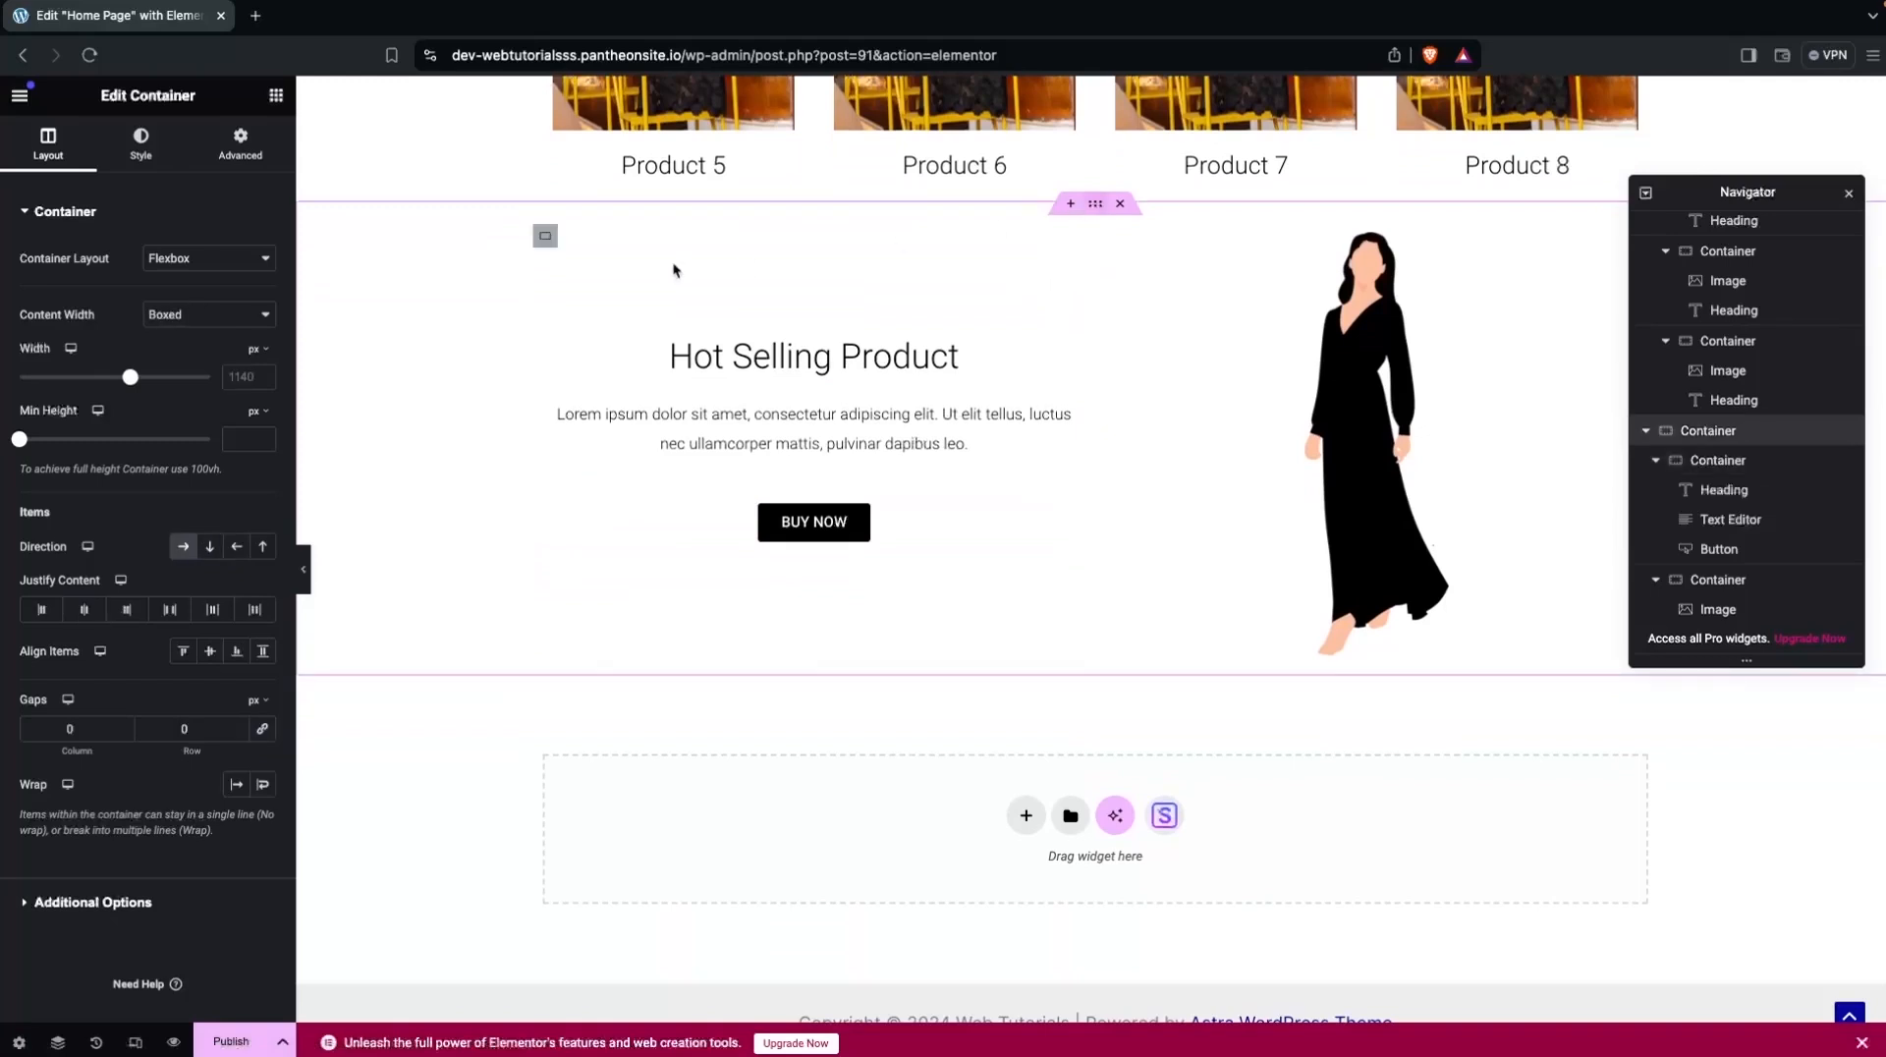
click(240, 142)
click(261, 359)
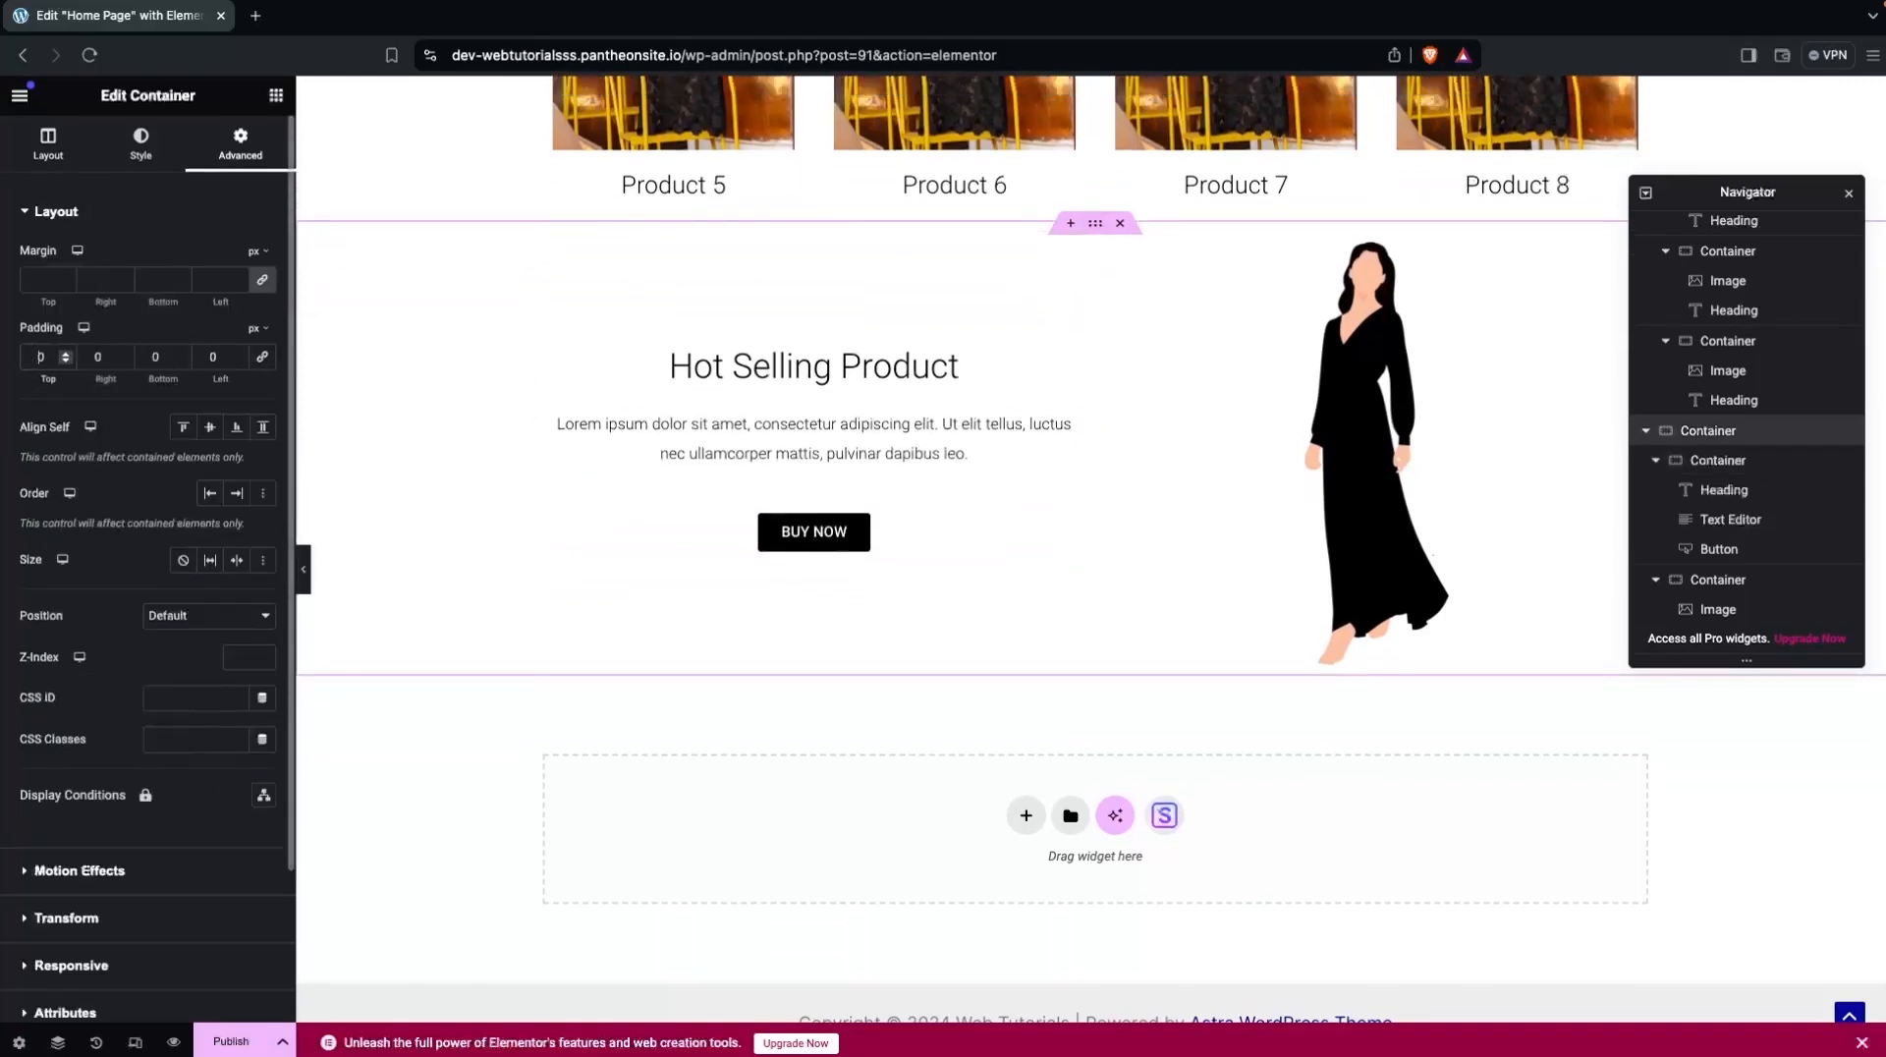
text(5)
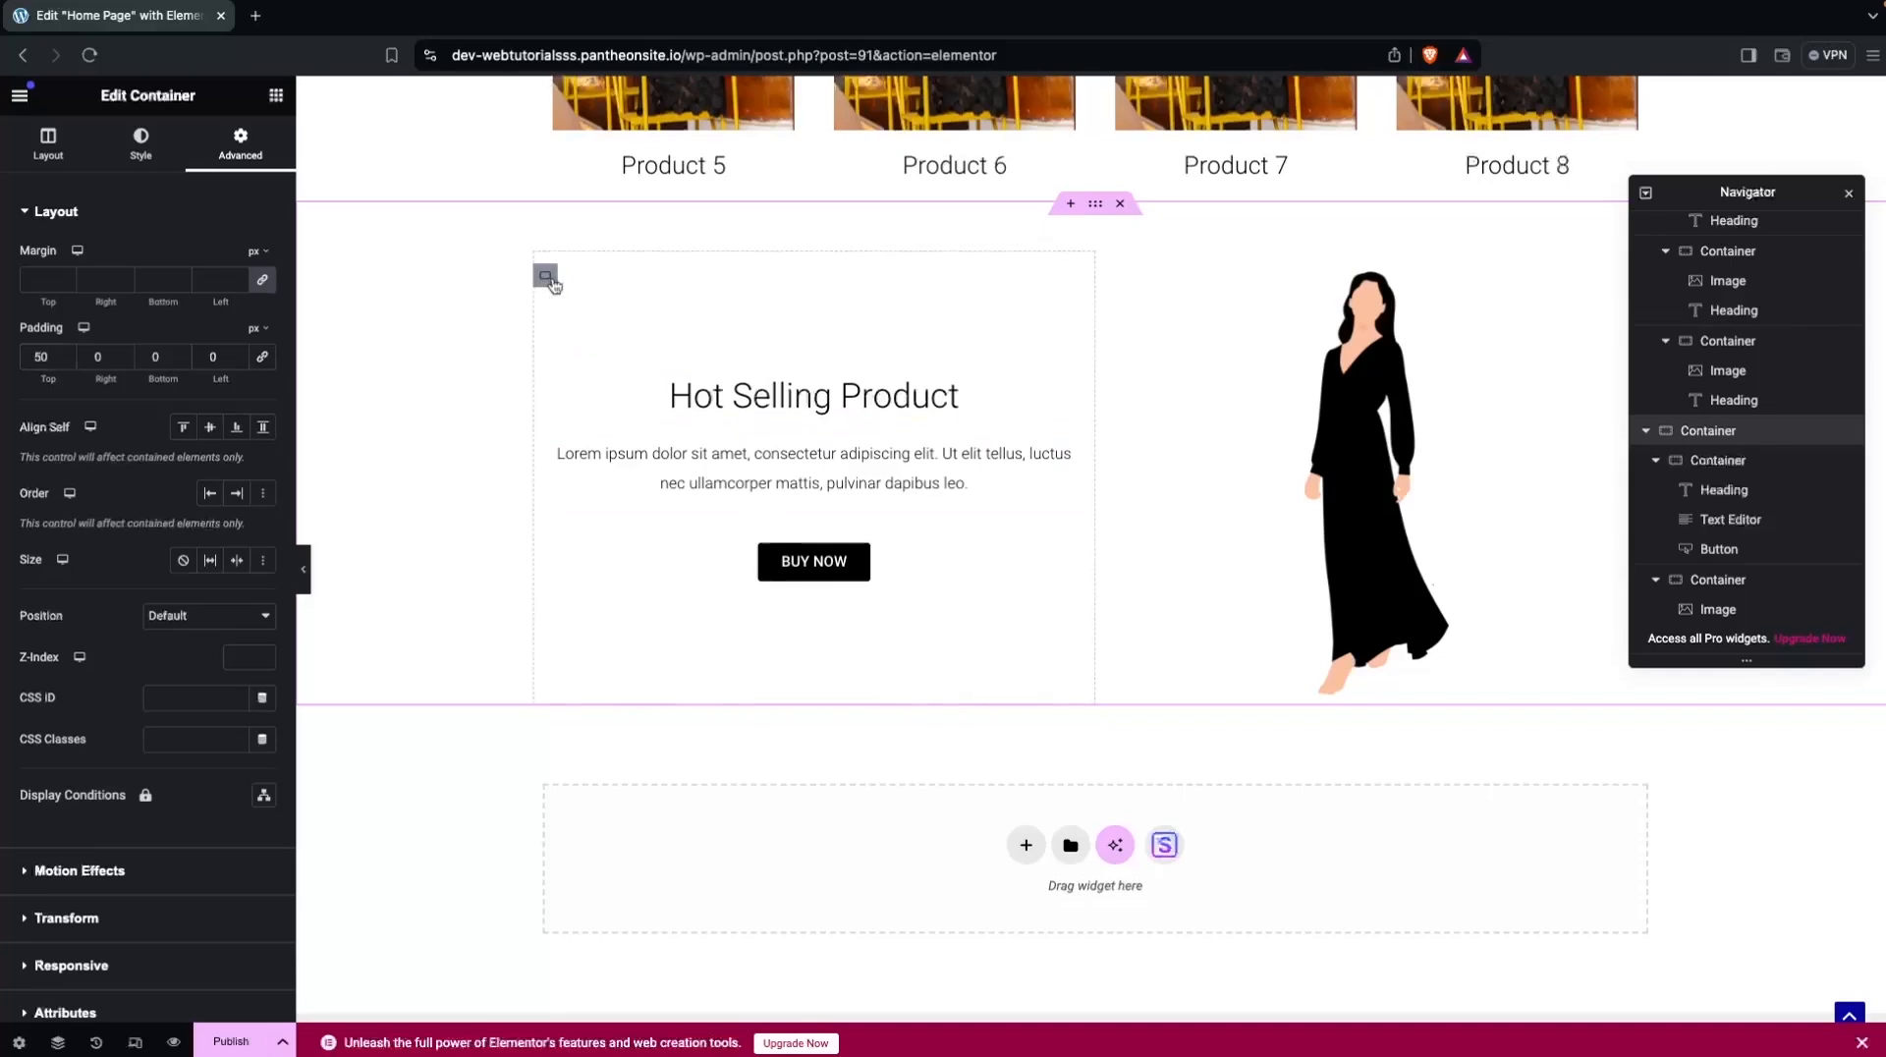
Give the Hot Selling Product column a classic background with the color #000000.
click(544, 277)
click(140, 142)
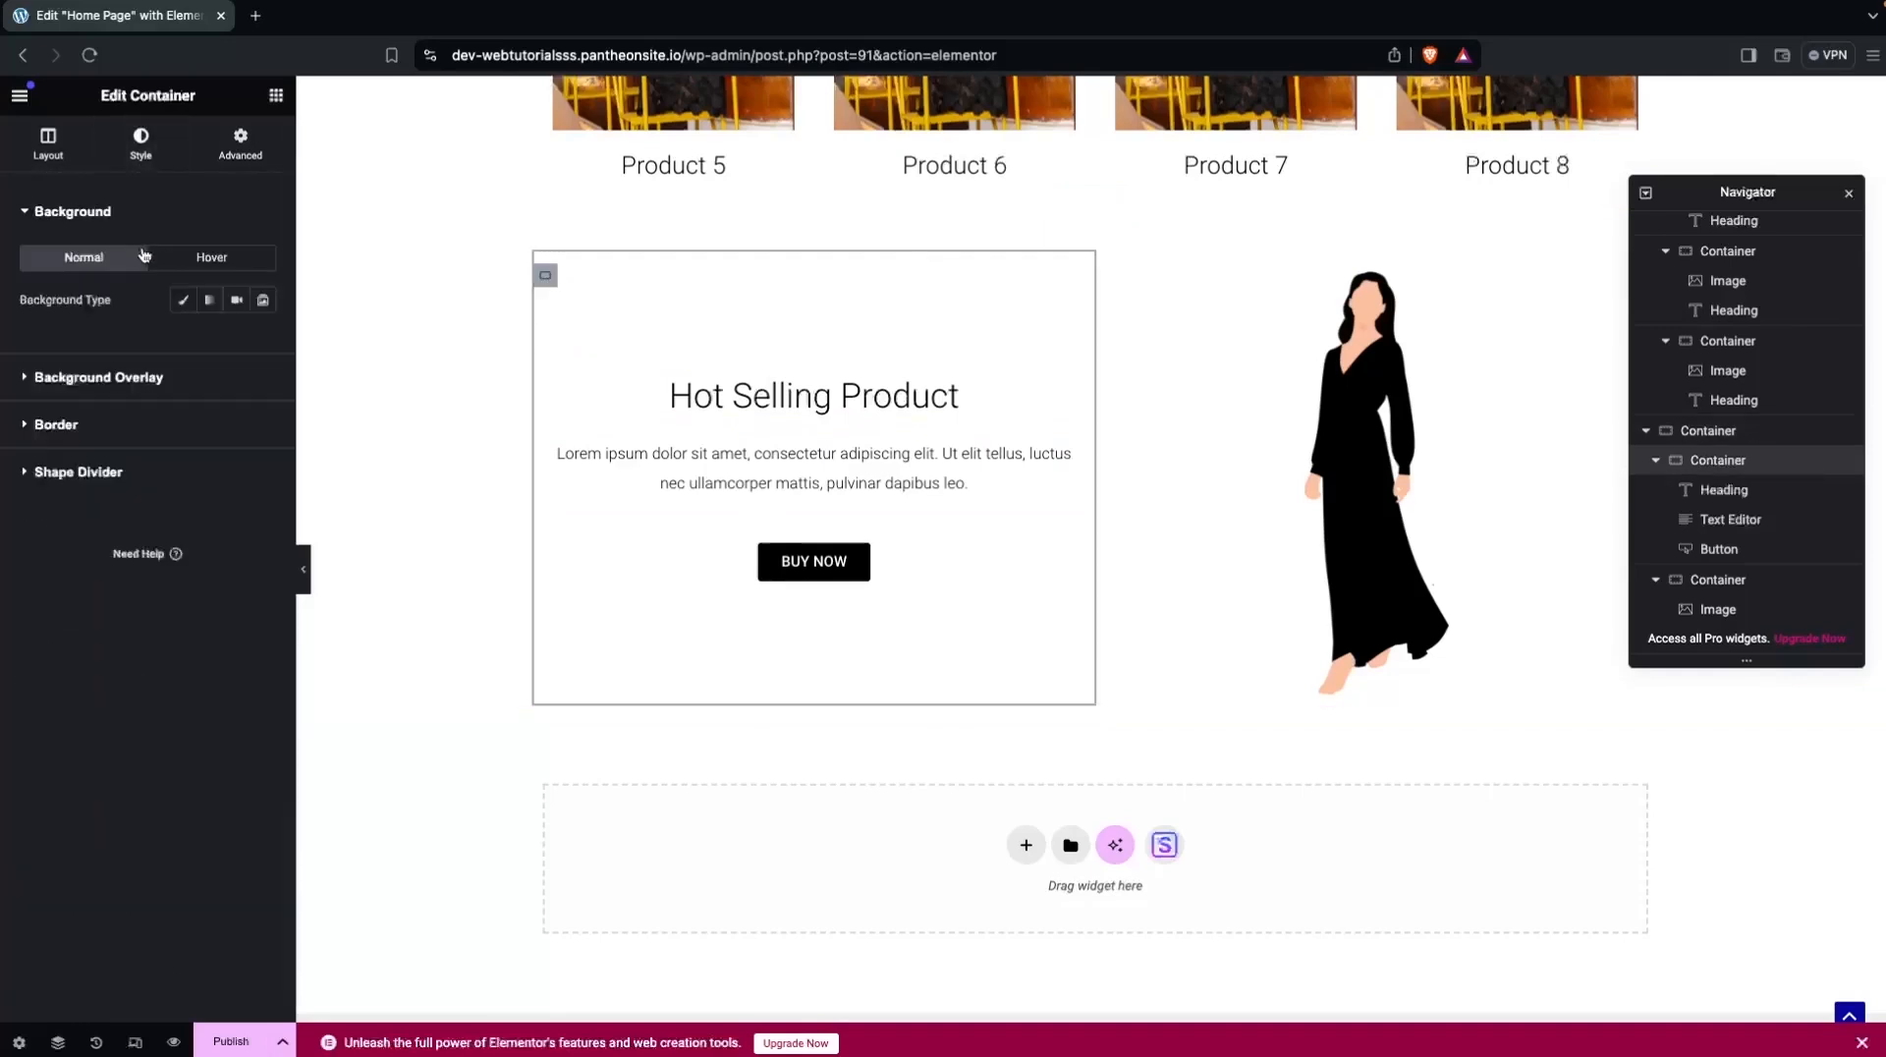
click(180, 302)
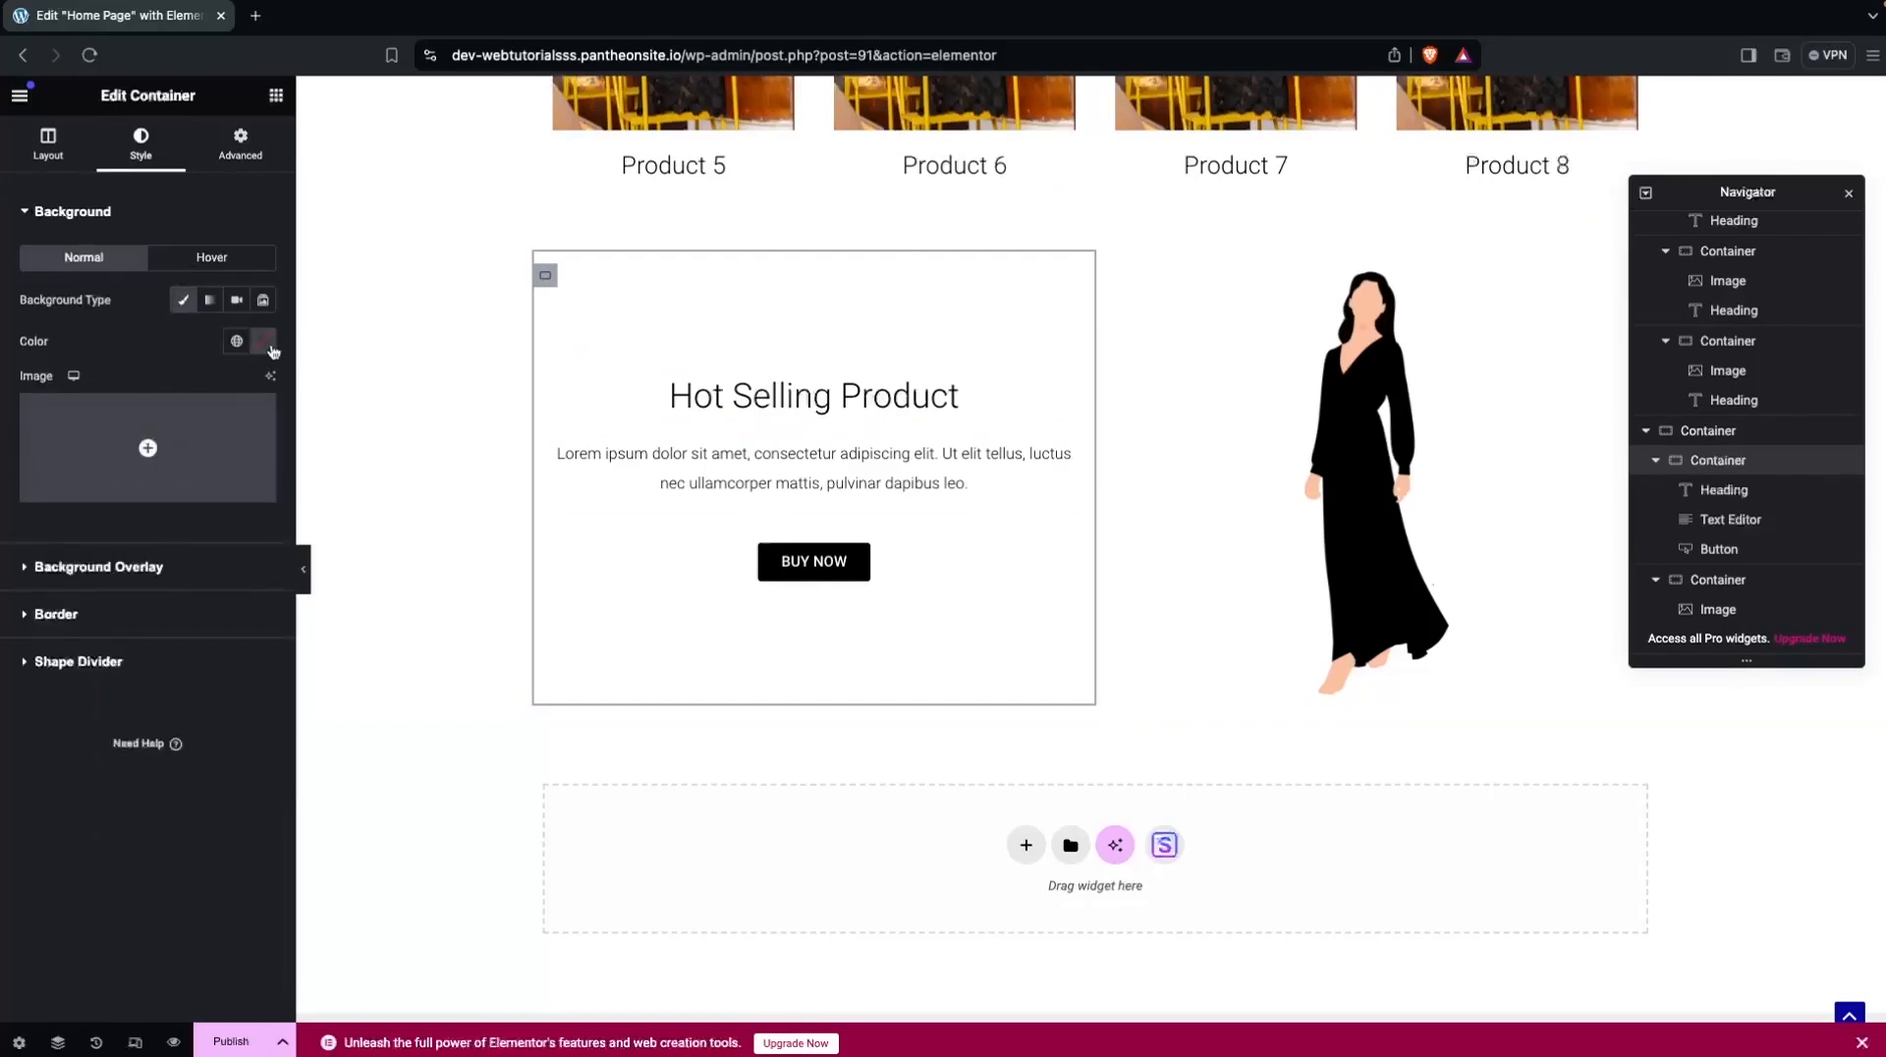
click(265, 342)
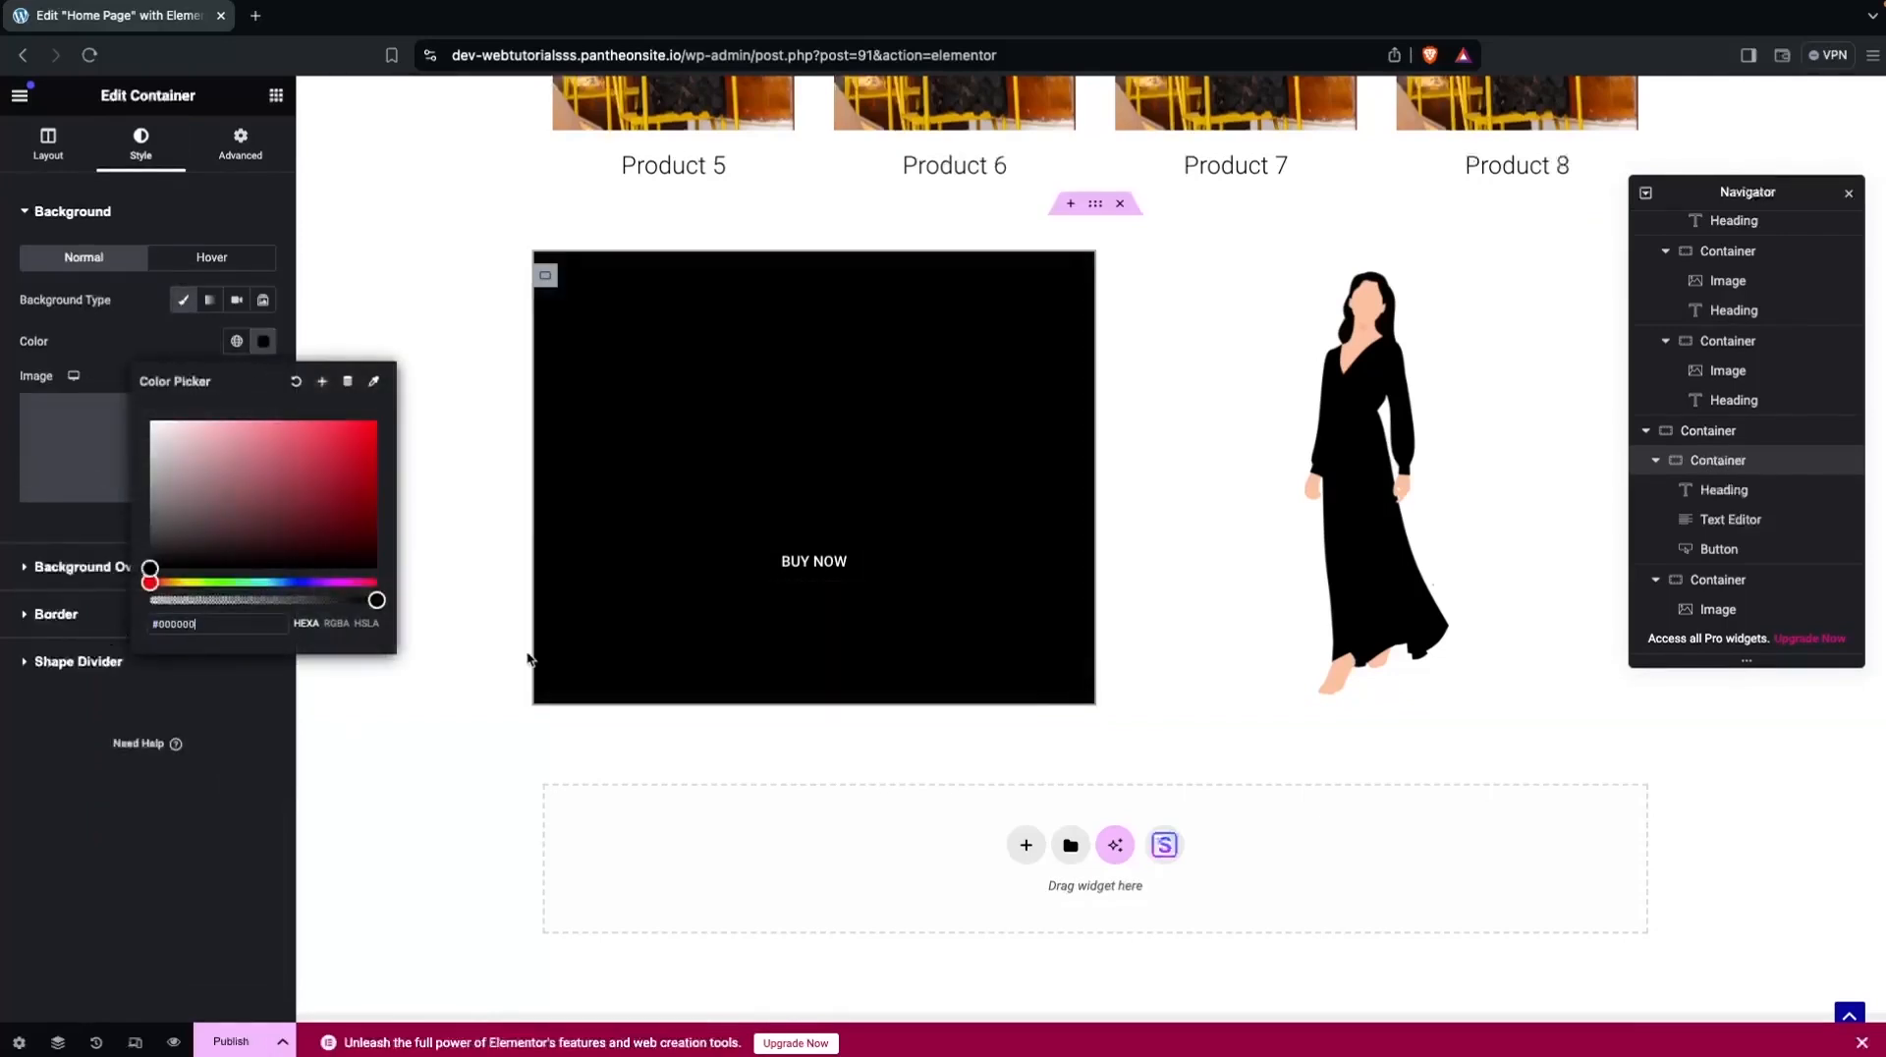
Give the BUY NOW button in the black column a white background and set its text color to #000000.
click(814, 569)
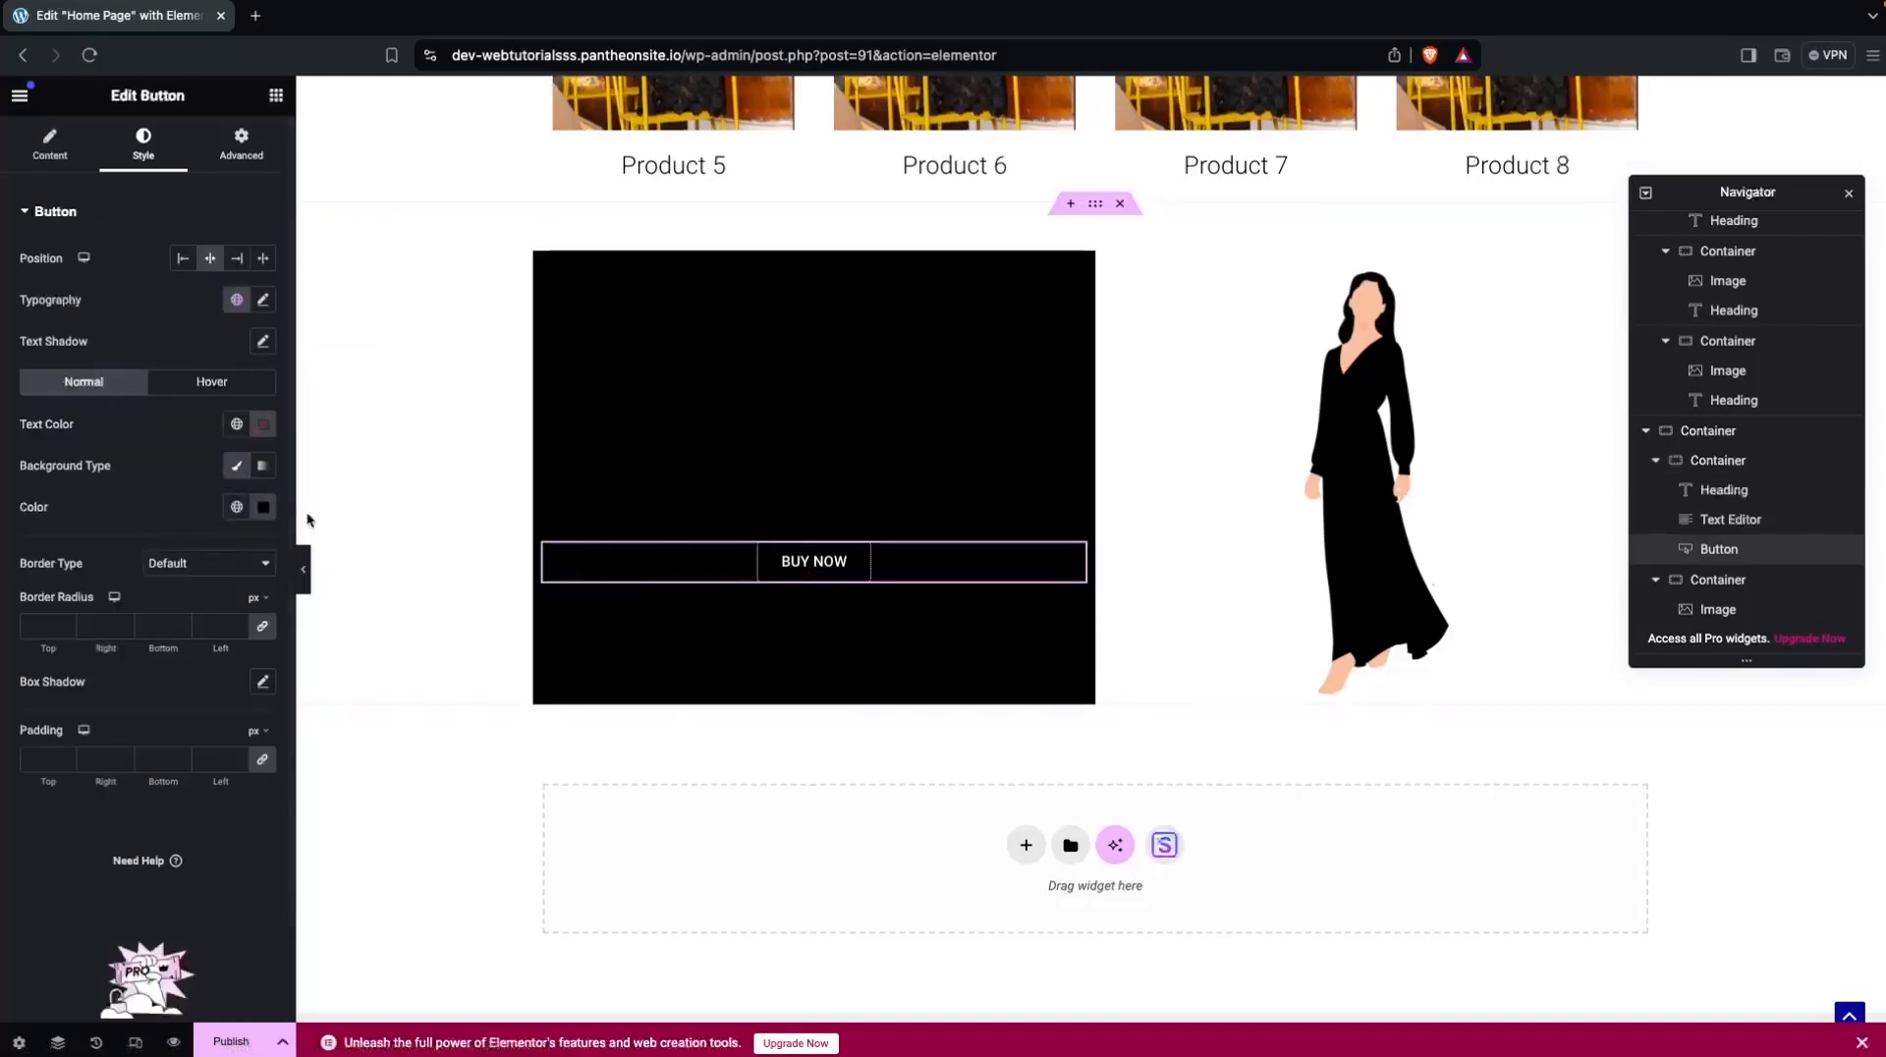
click(263, 507)
drag(201, 597, 124, 572)
key(super+z)
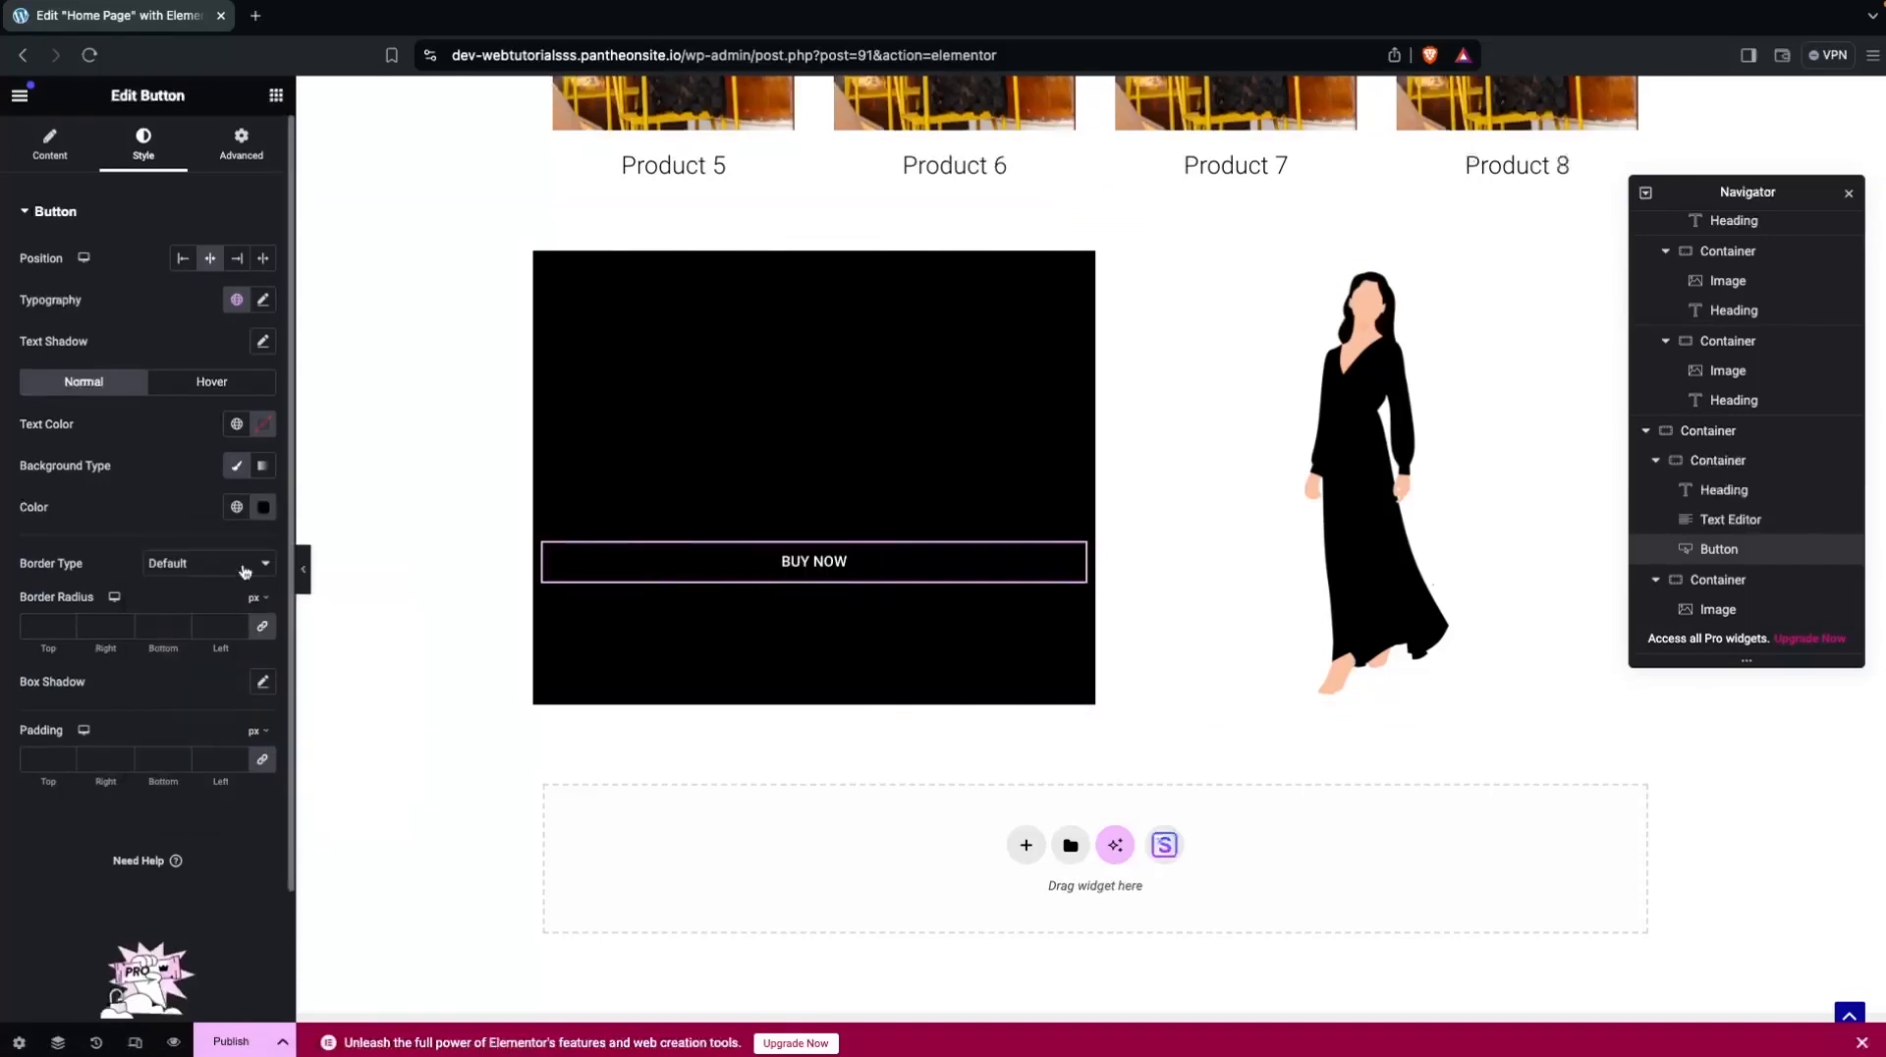
click(258, 511)
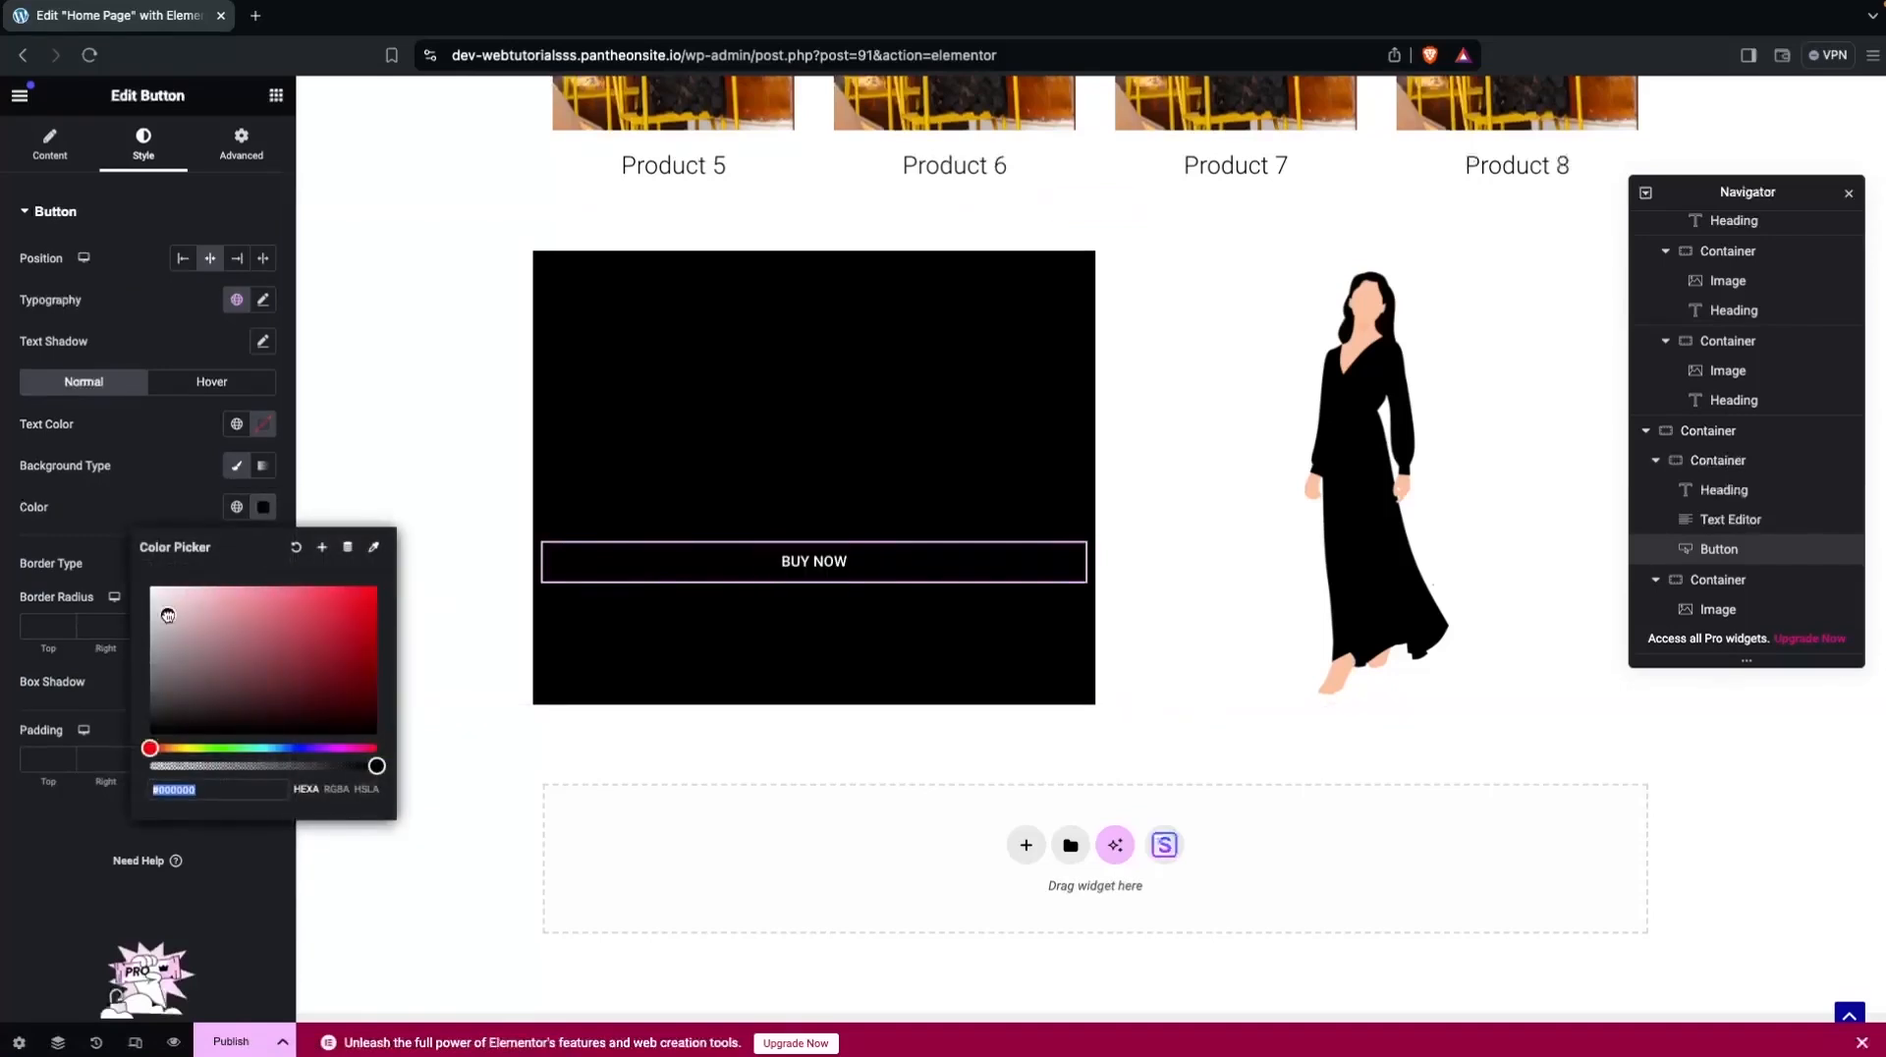
drag(164, 608, 149, 651)
click(262, 424)
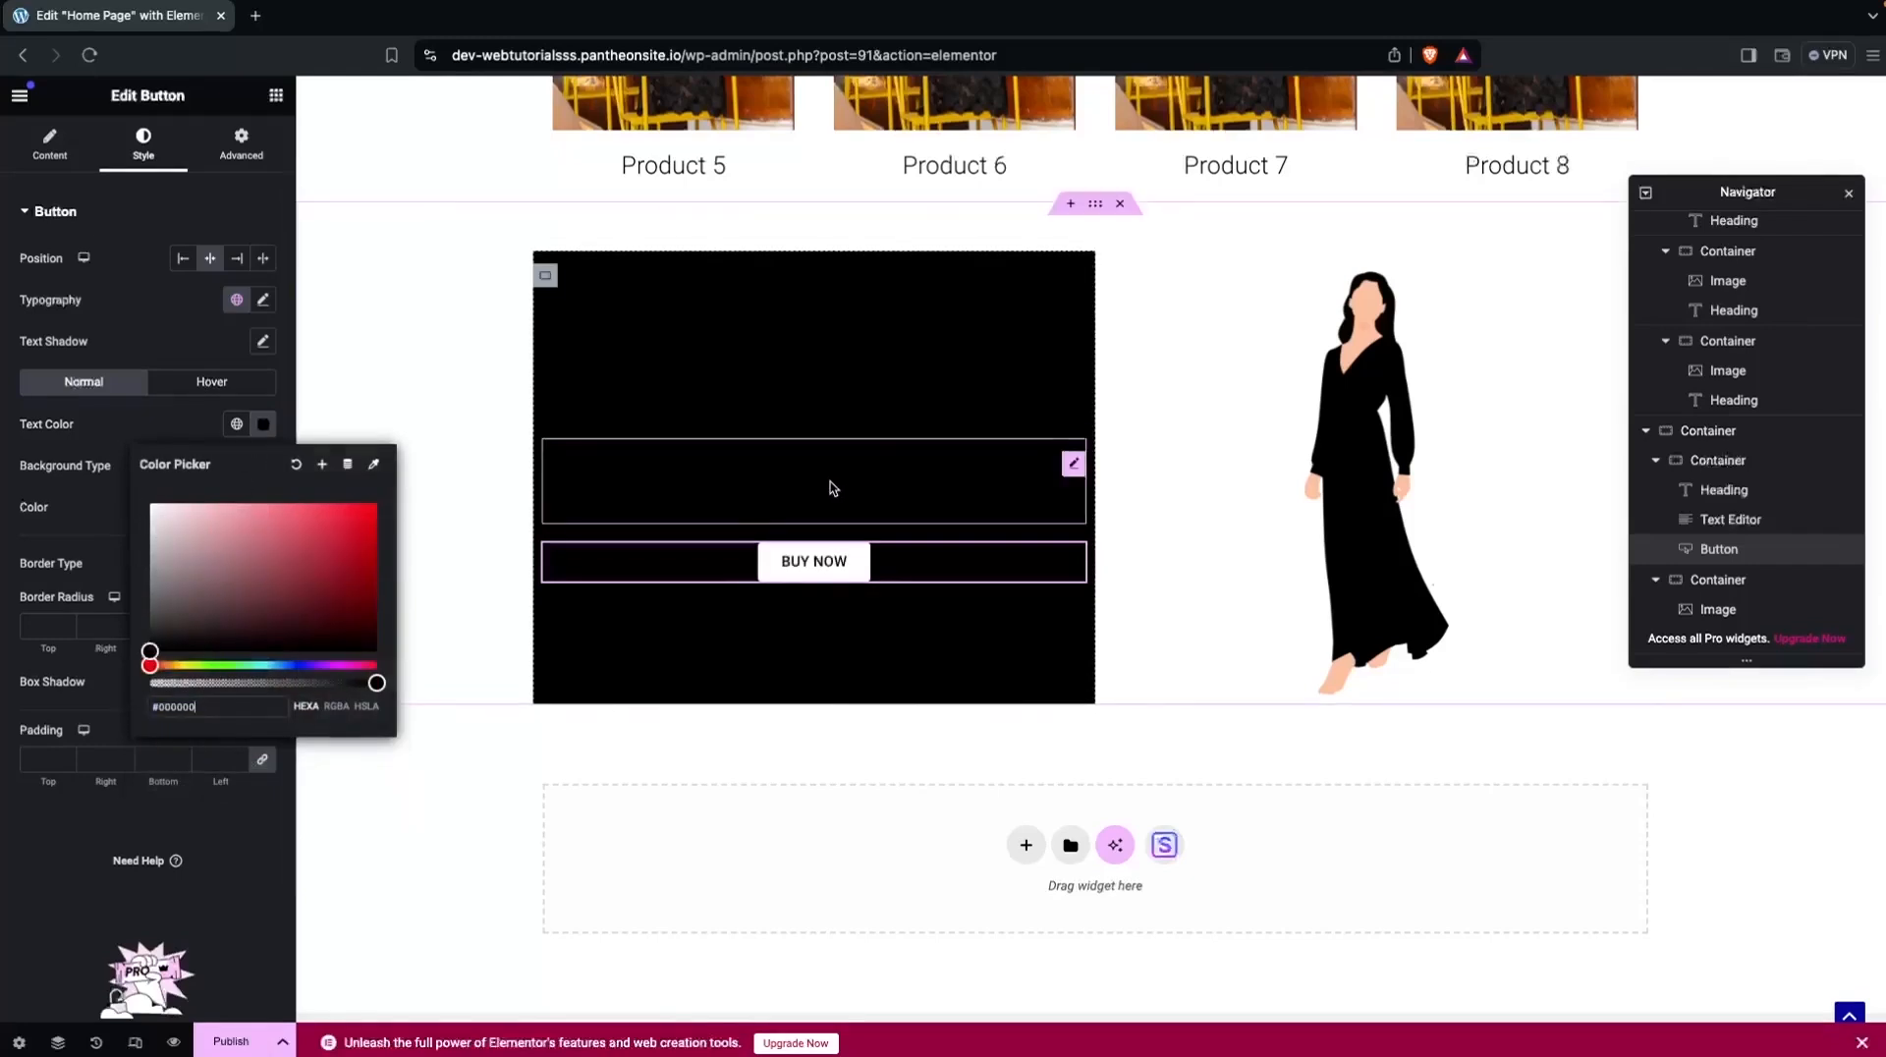
Set the black column's paragraph text color to light gray #E4E4E4 and the Hot Selling Product heading to white.
click(829, 488)
click(263, 299)
drag(190, 420, 117, 401)
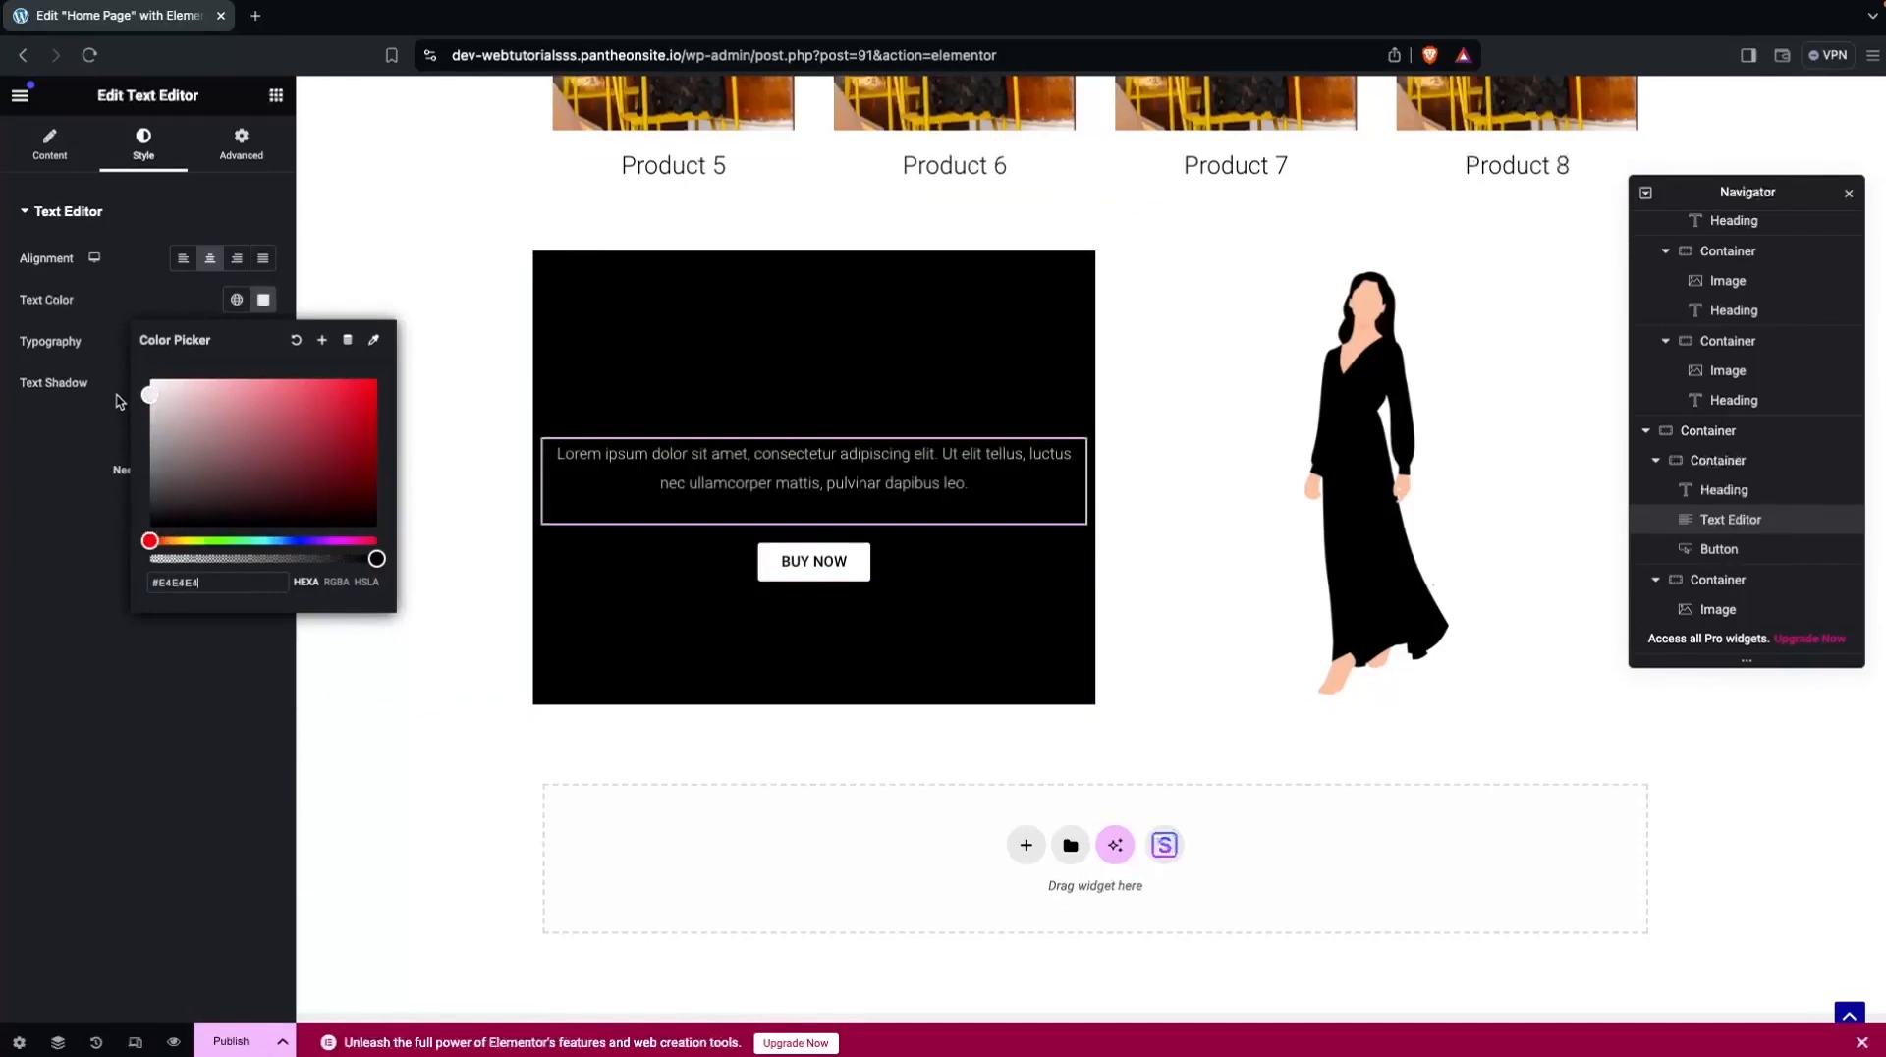
click(882, 398)
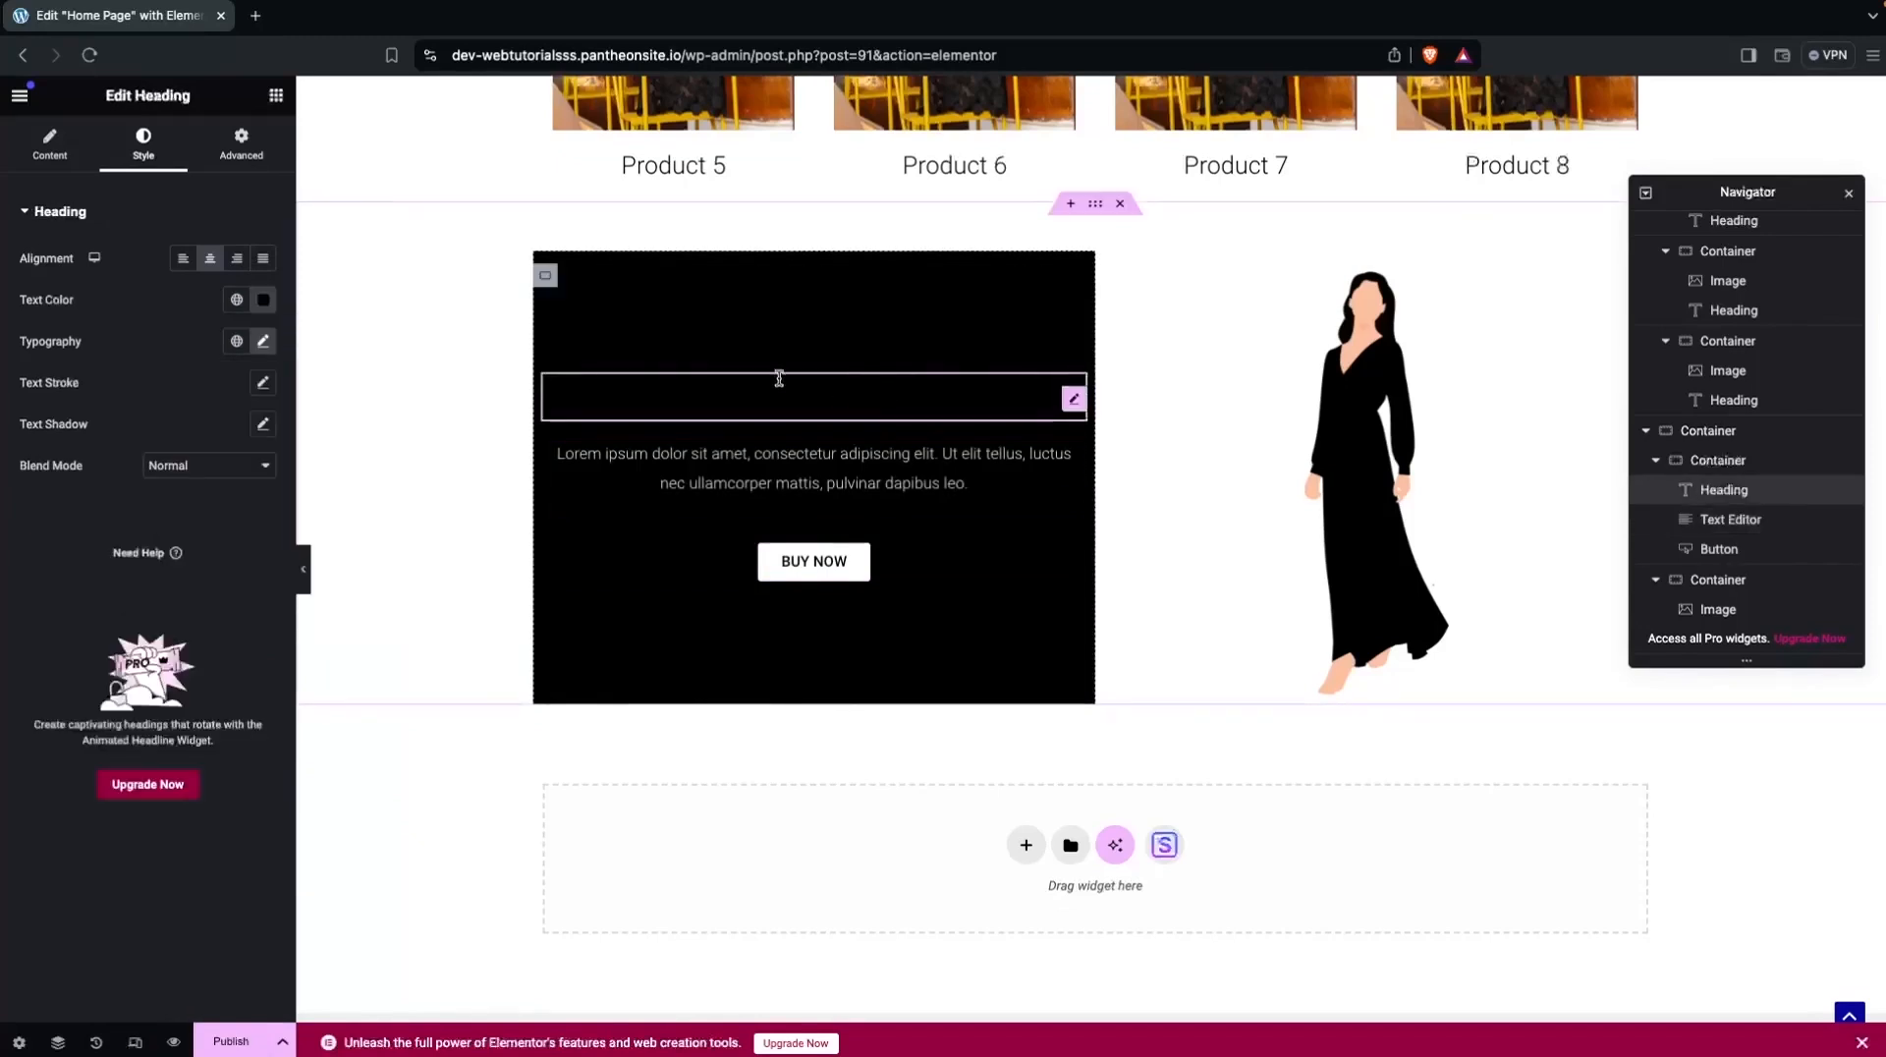
click(263, 300)
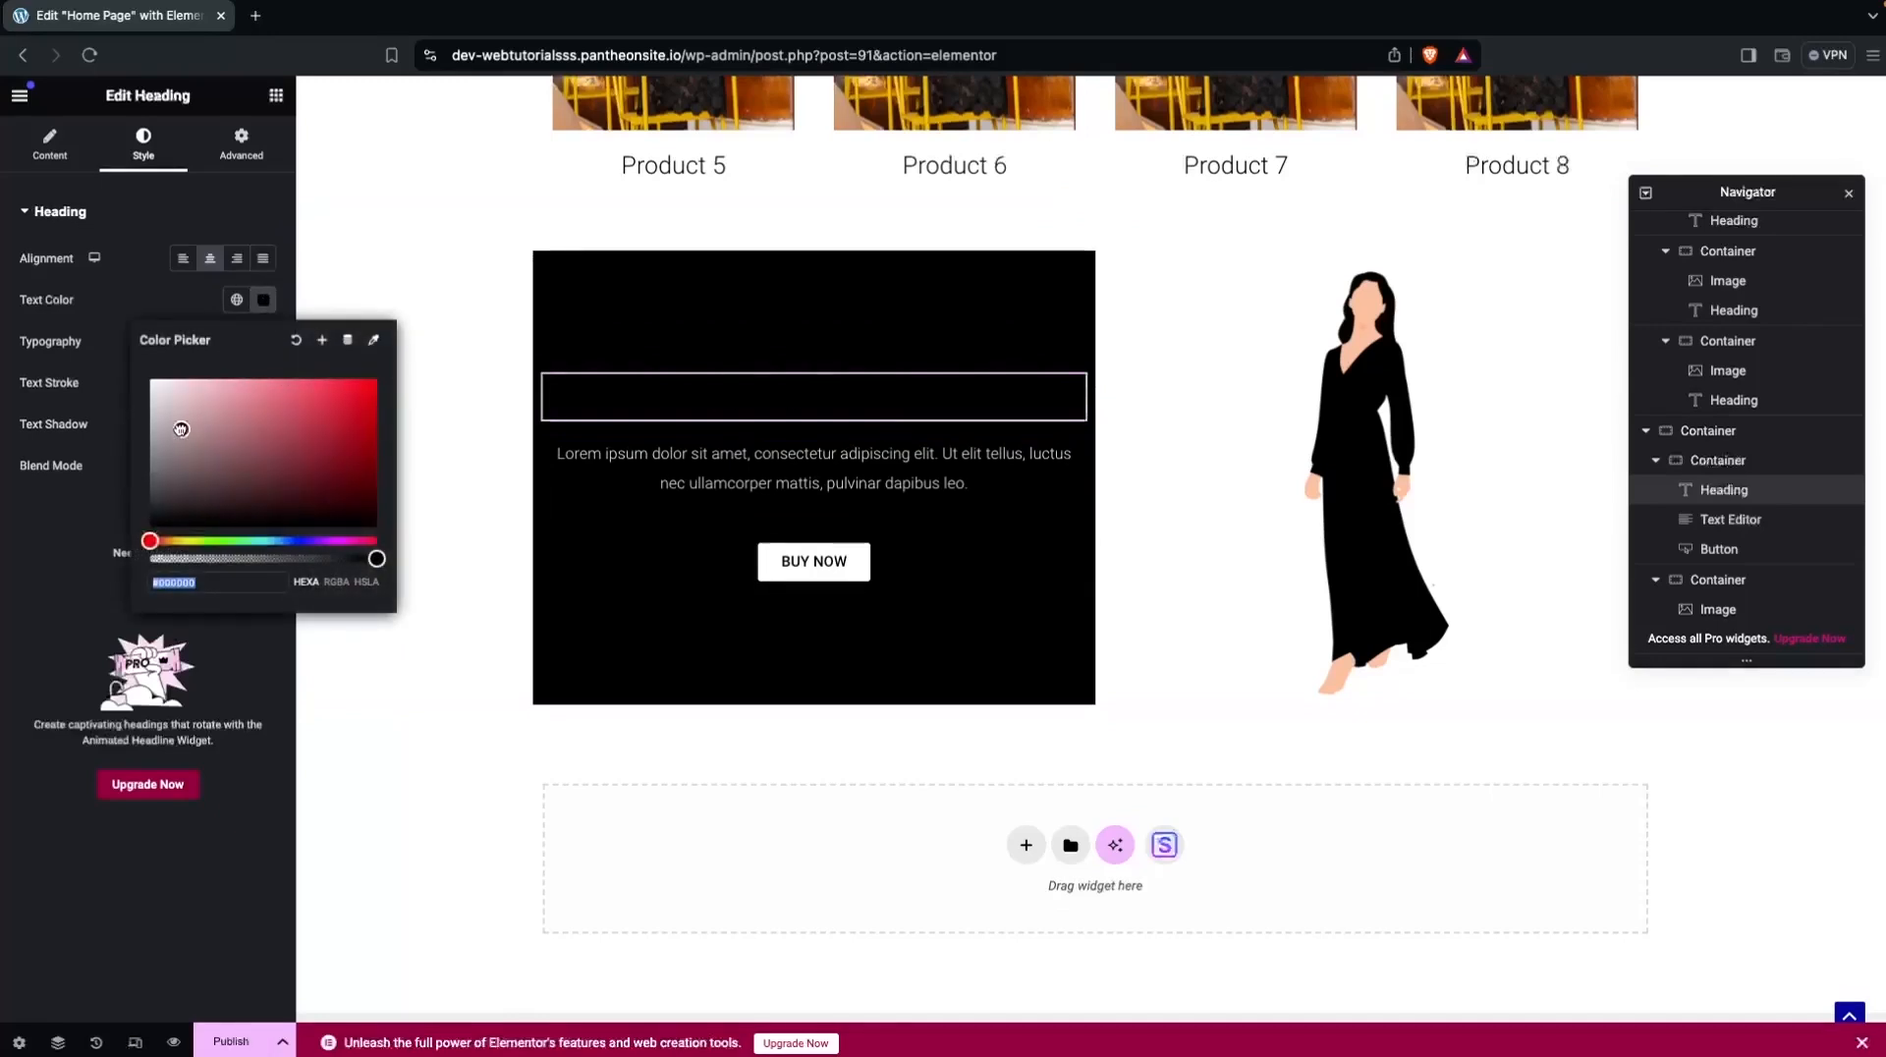
drag(181, 422, 95, 365)
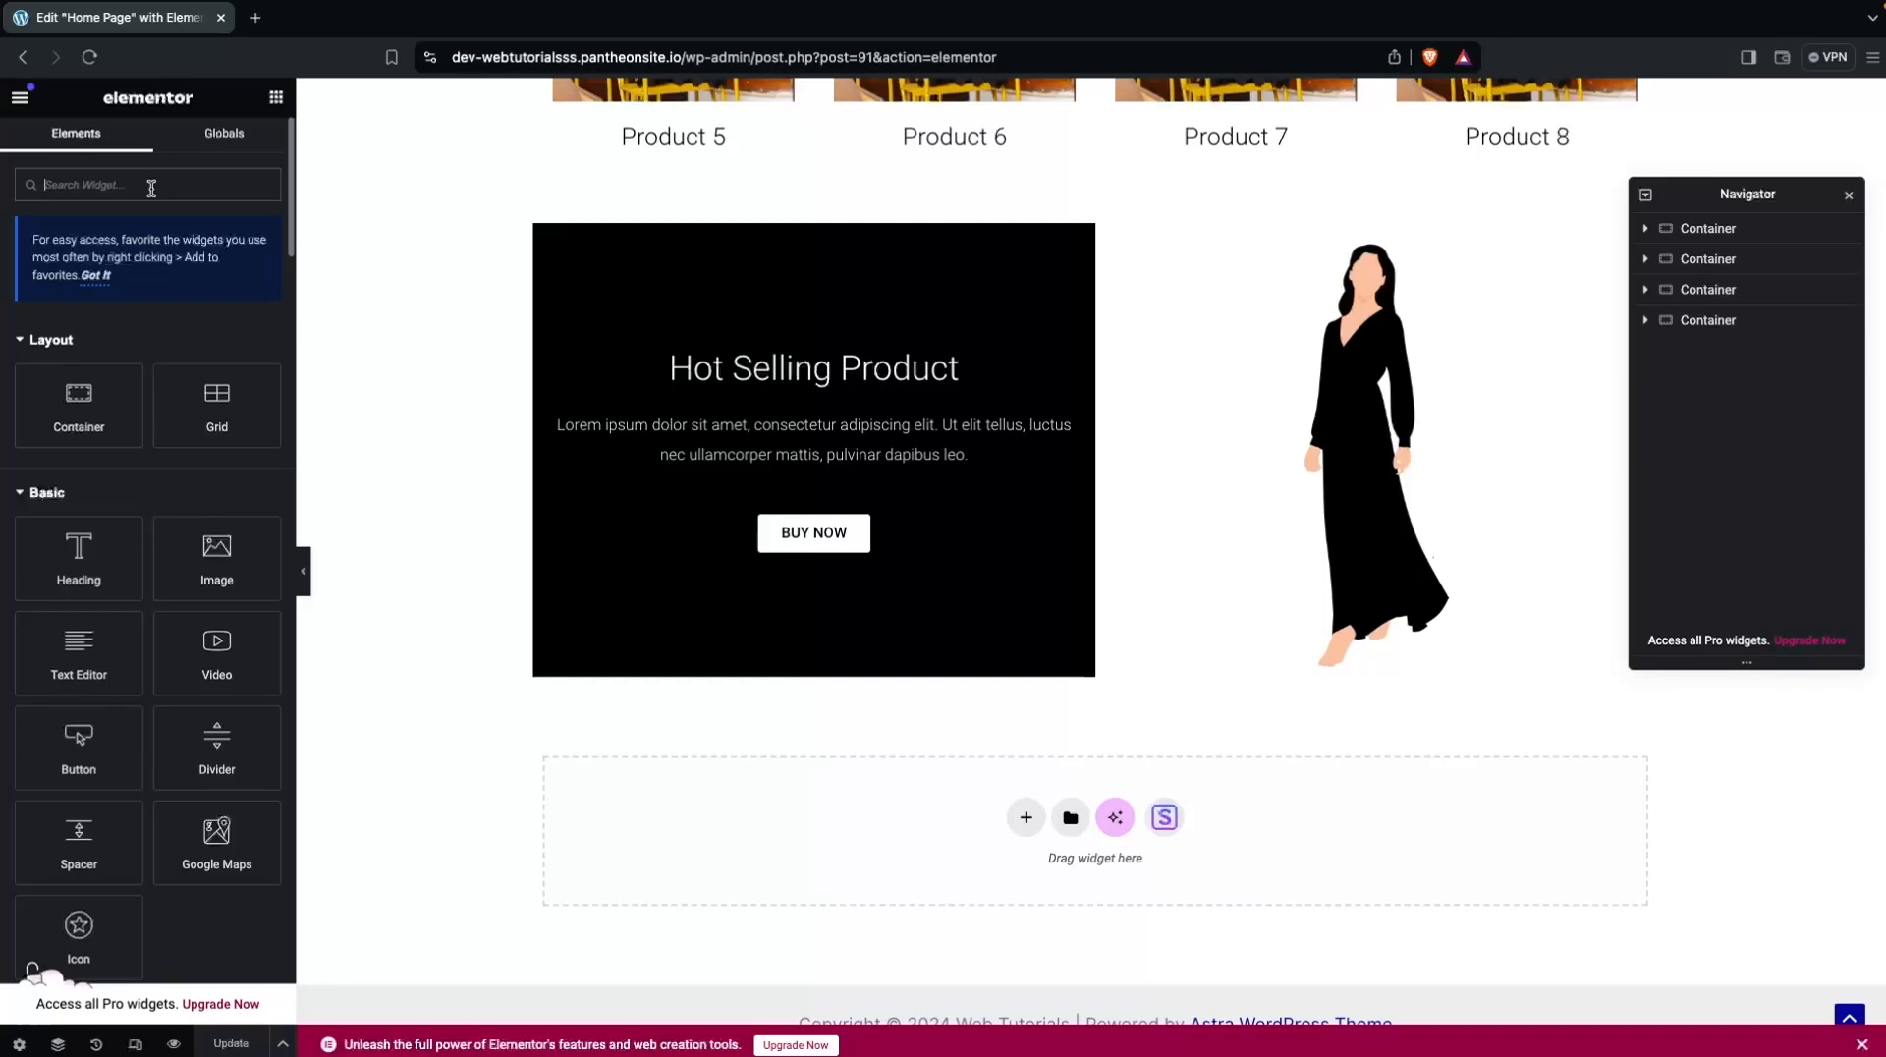
Add a single-column flexbox container below the Hot Selling Product section and set its direction to horizontal row.
click(1025, 818)
scroll(982, 820, down, 1)
click(1026, 789)
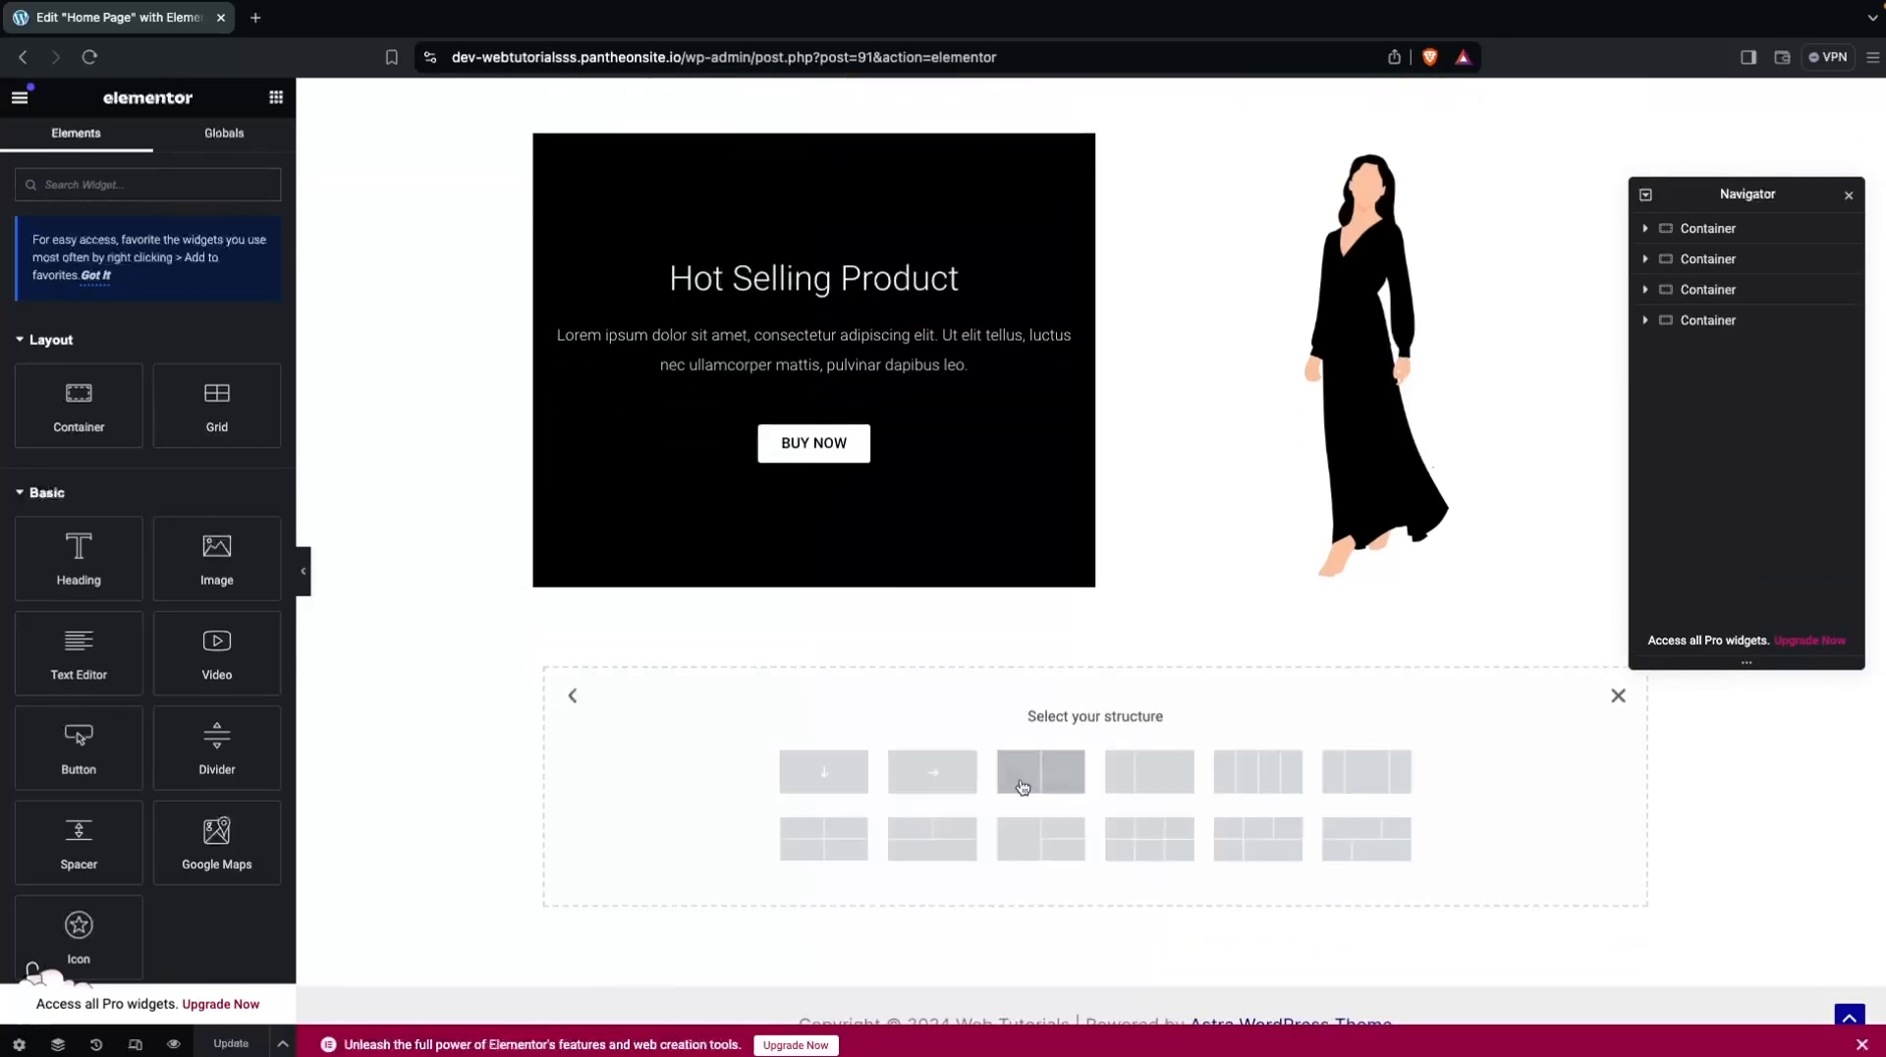
click(837, 771)
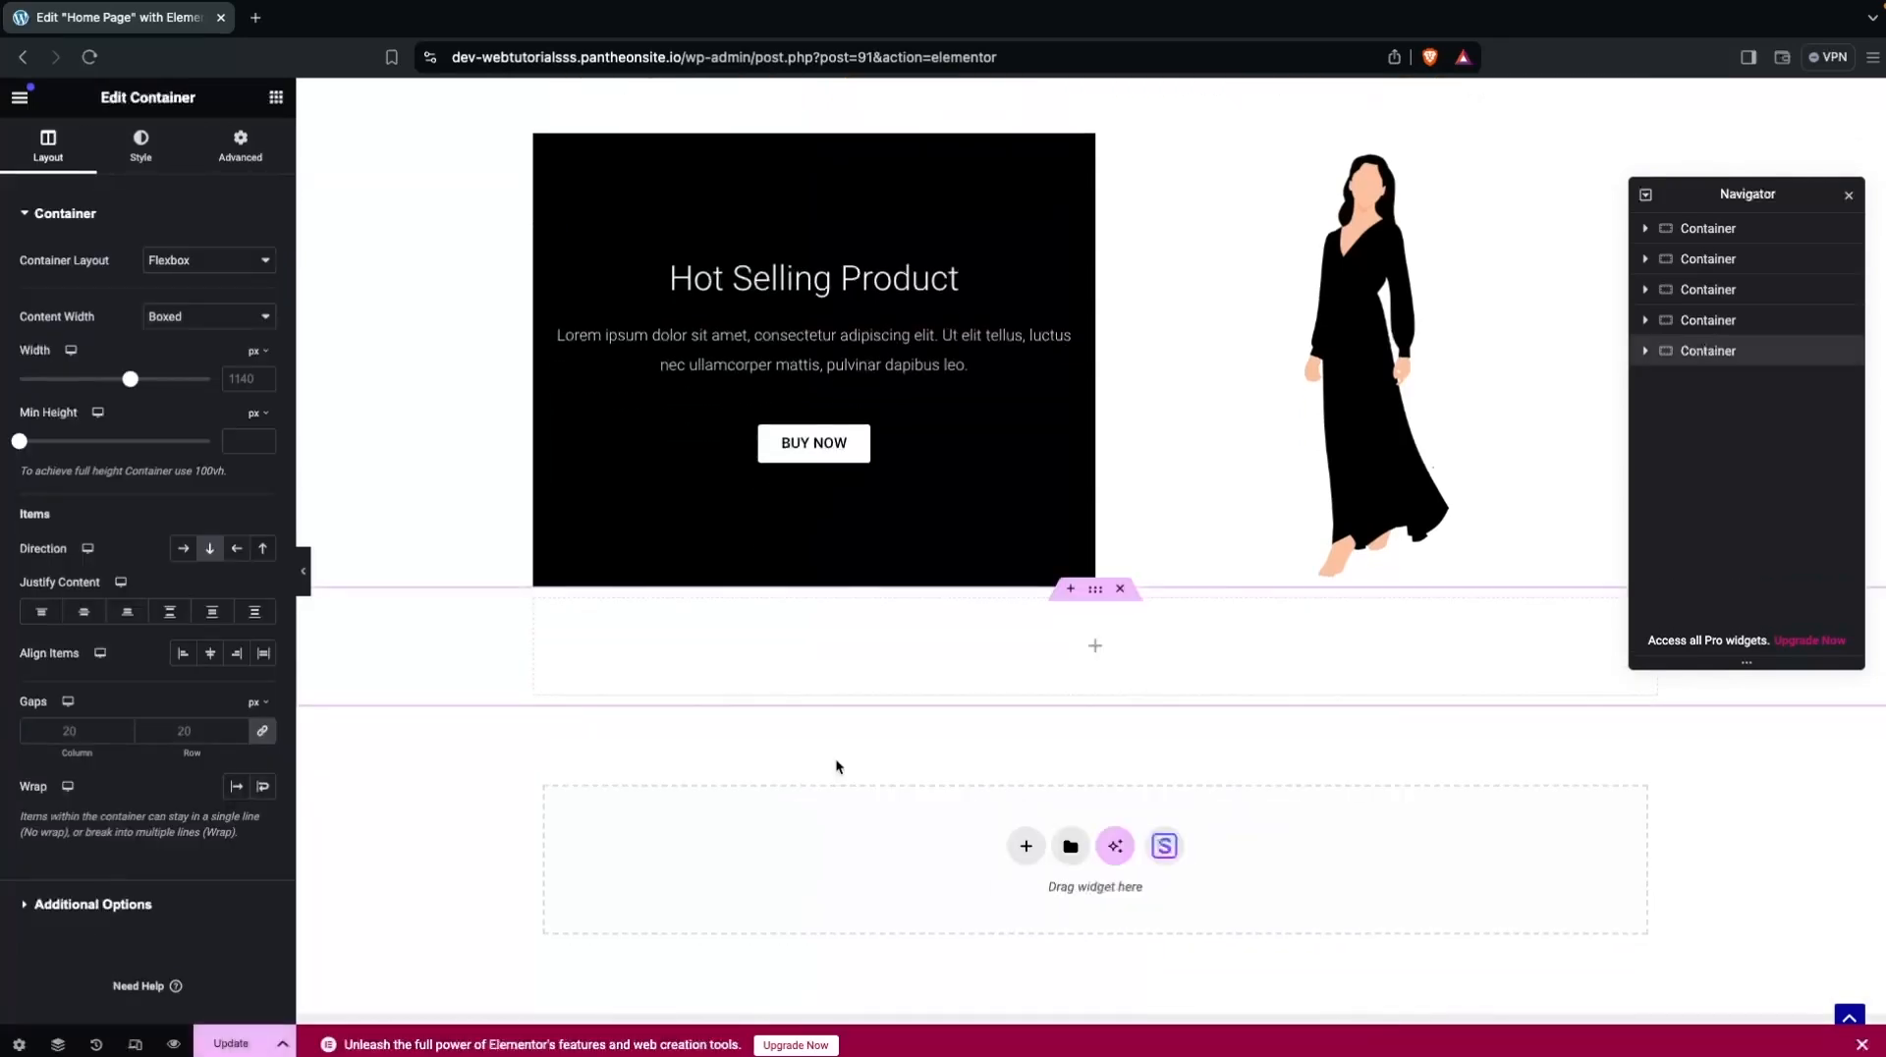
click(184, 553)
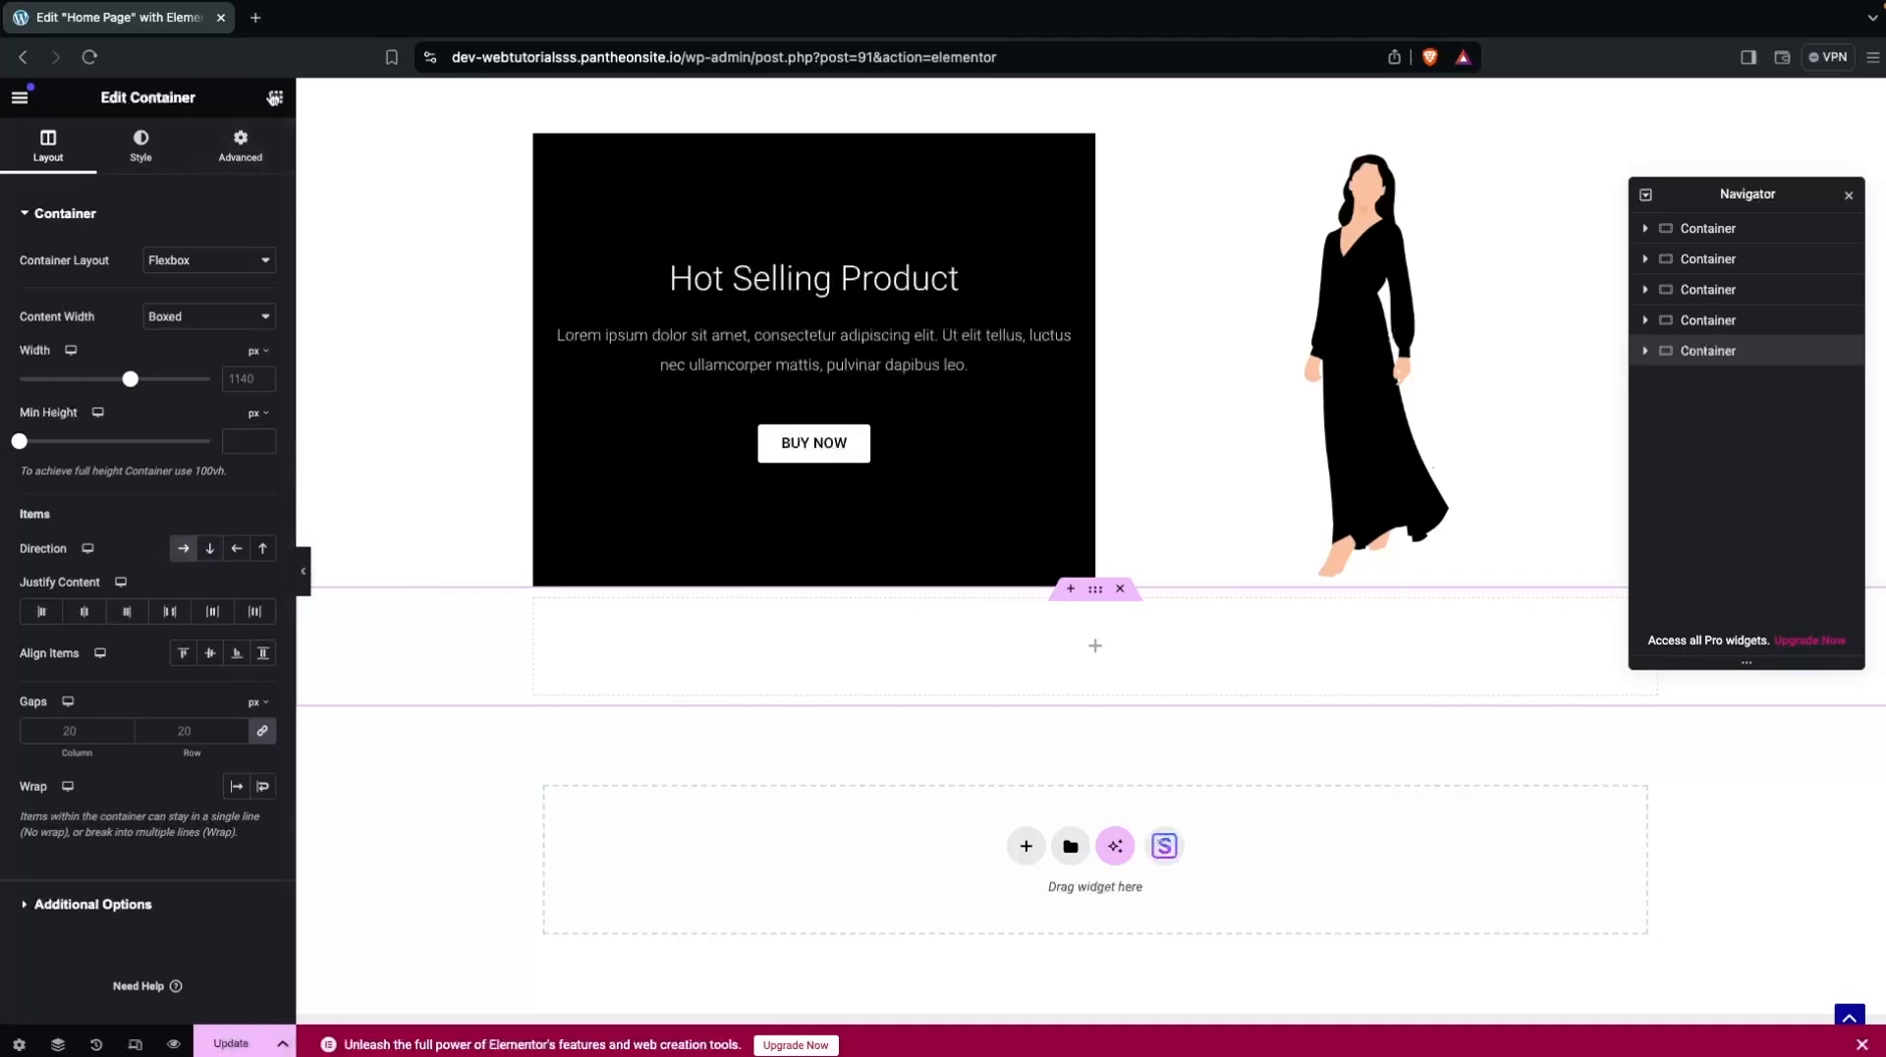
Add a Testimonial widget to the new row container and duplicate it twice to make three testimonials.
click(275, 98)
text(tes)
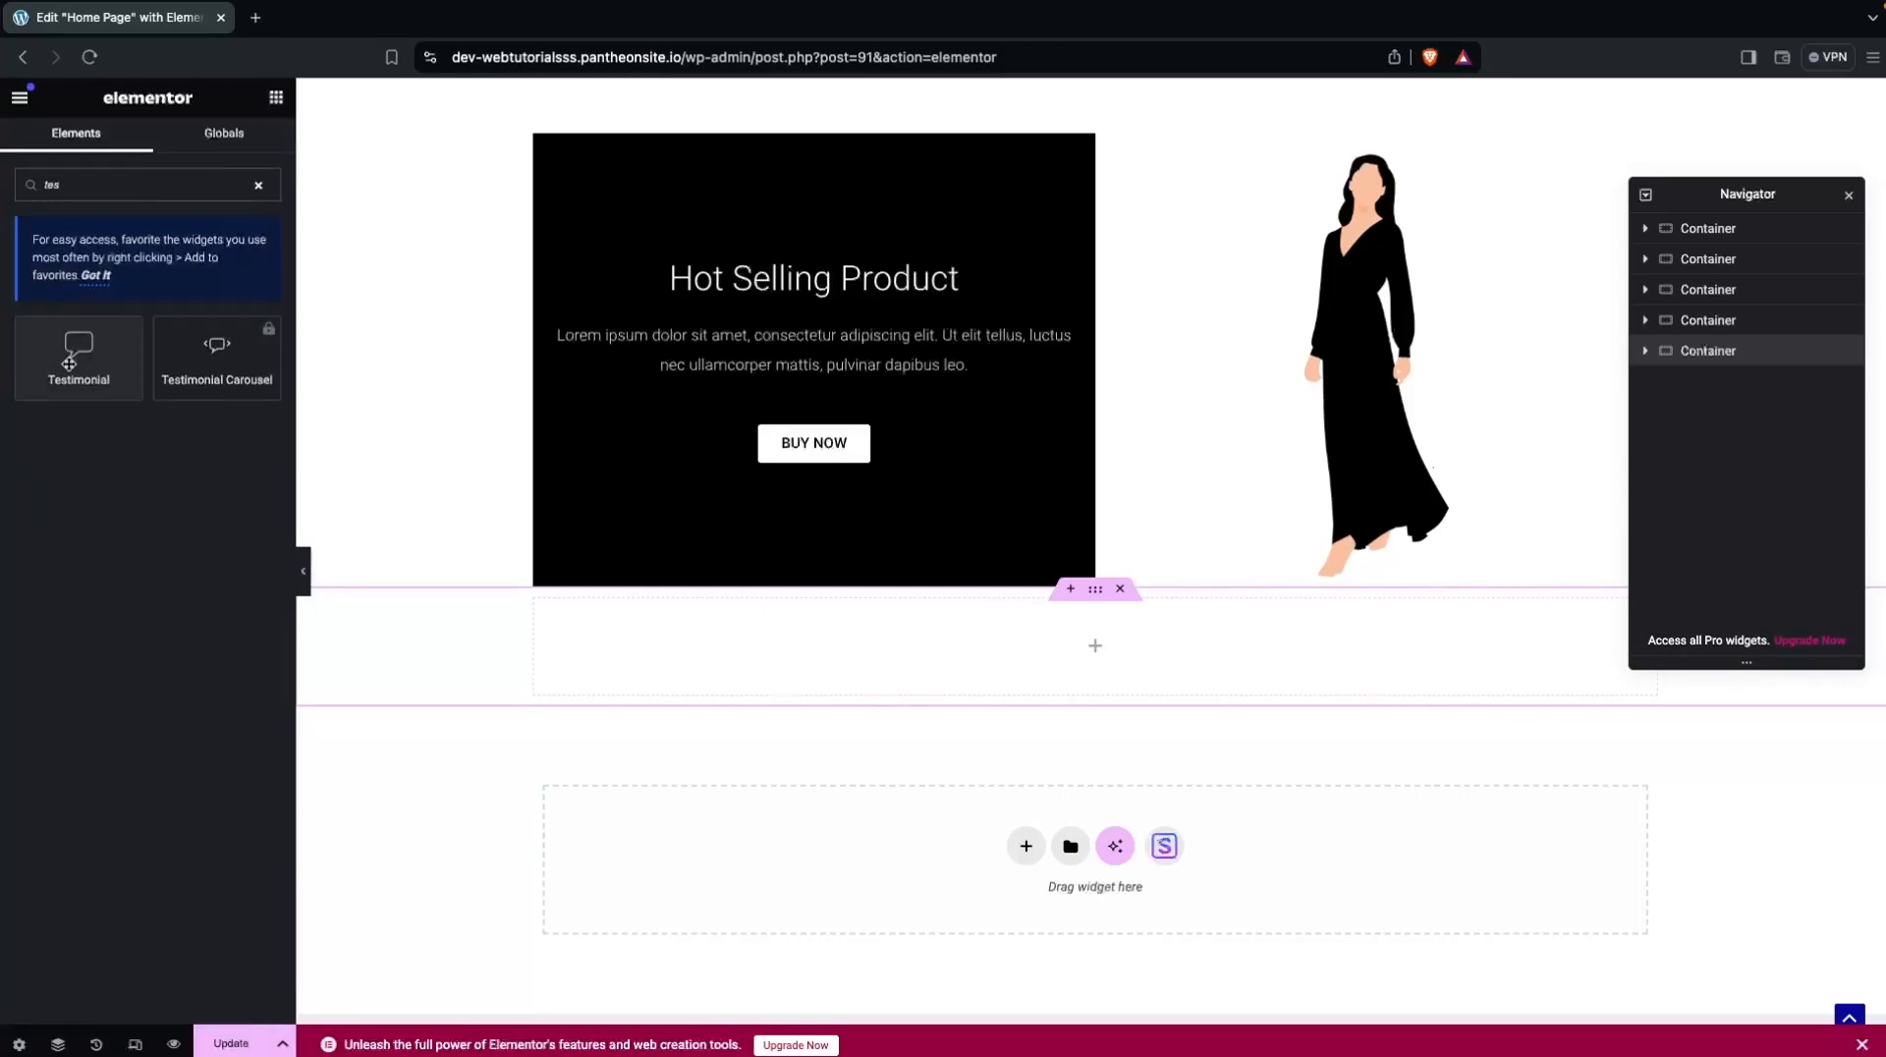
drag(69, 363, 714, 639)
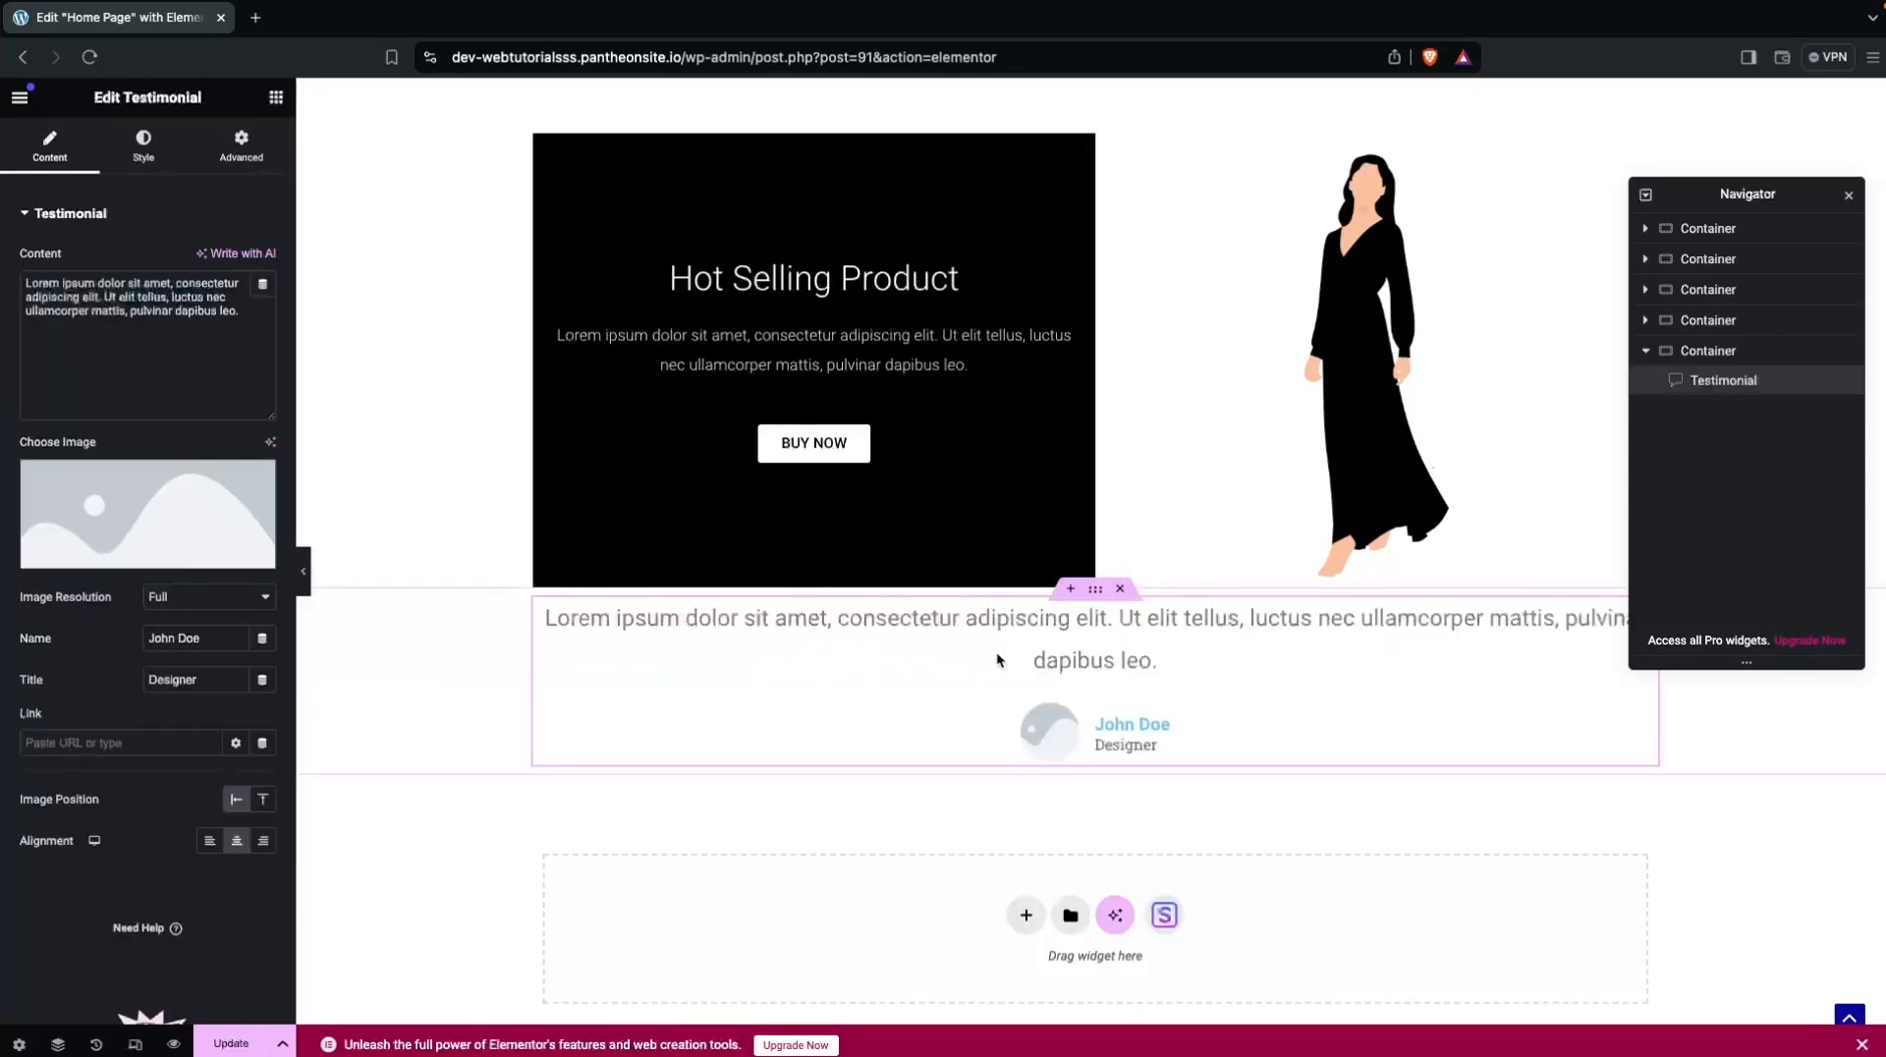
right_click(1736, 389)
click(1723, 438)
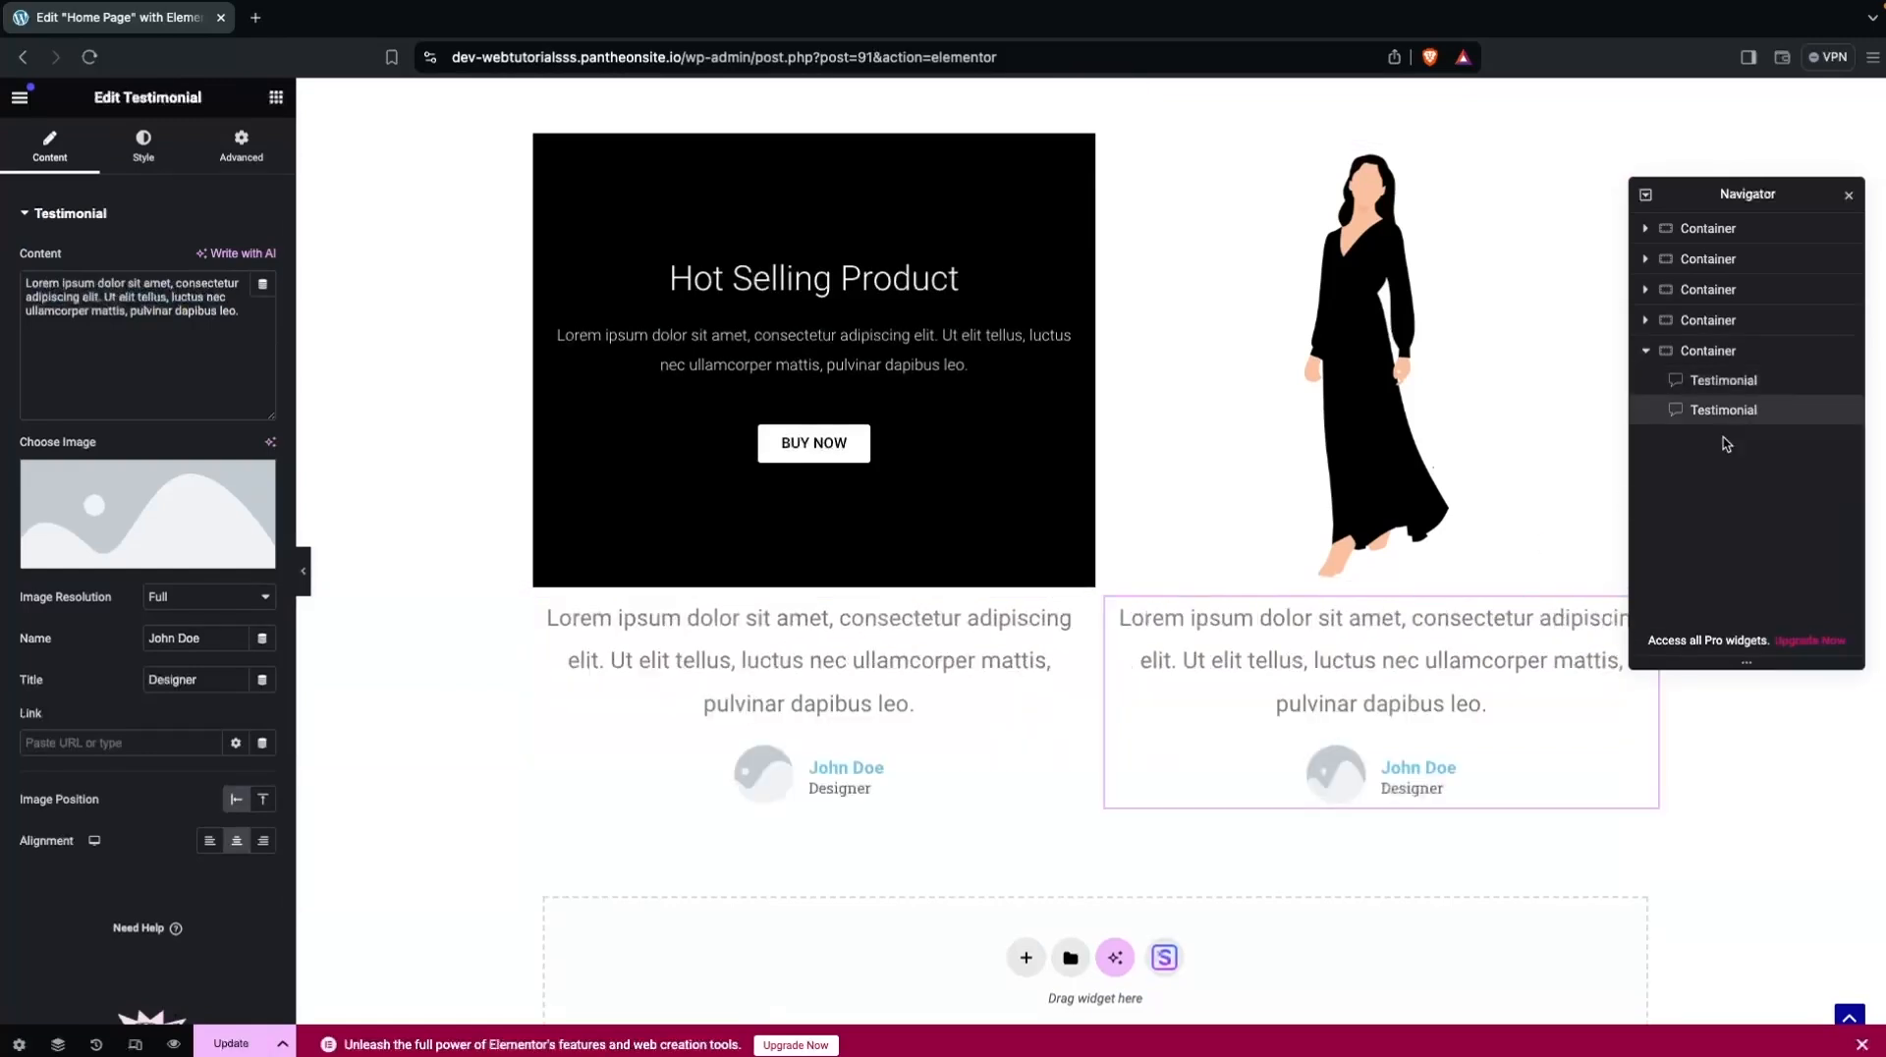
right_click(1710, 419)
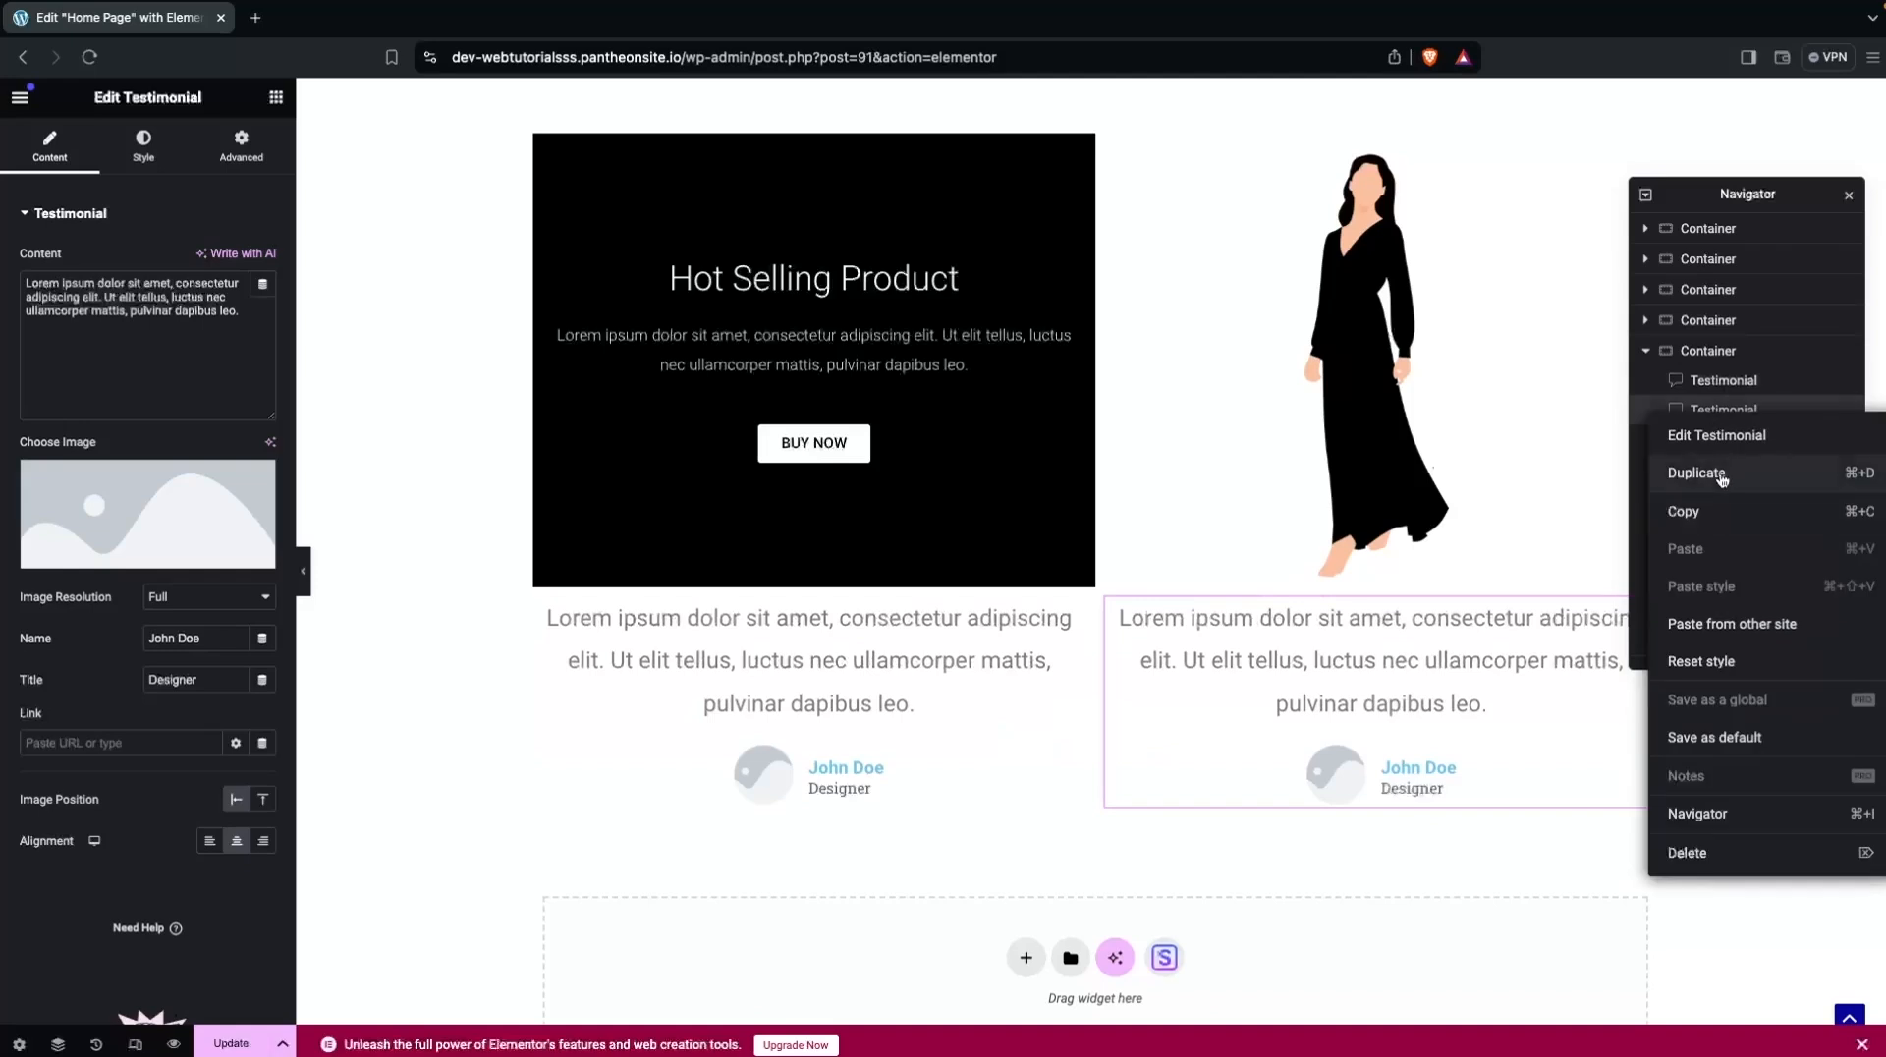
click(1721, 476)
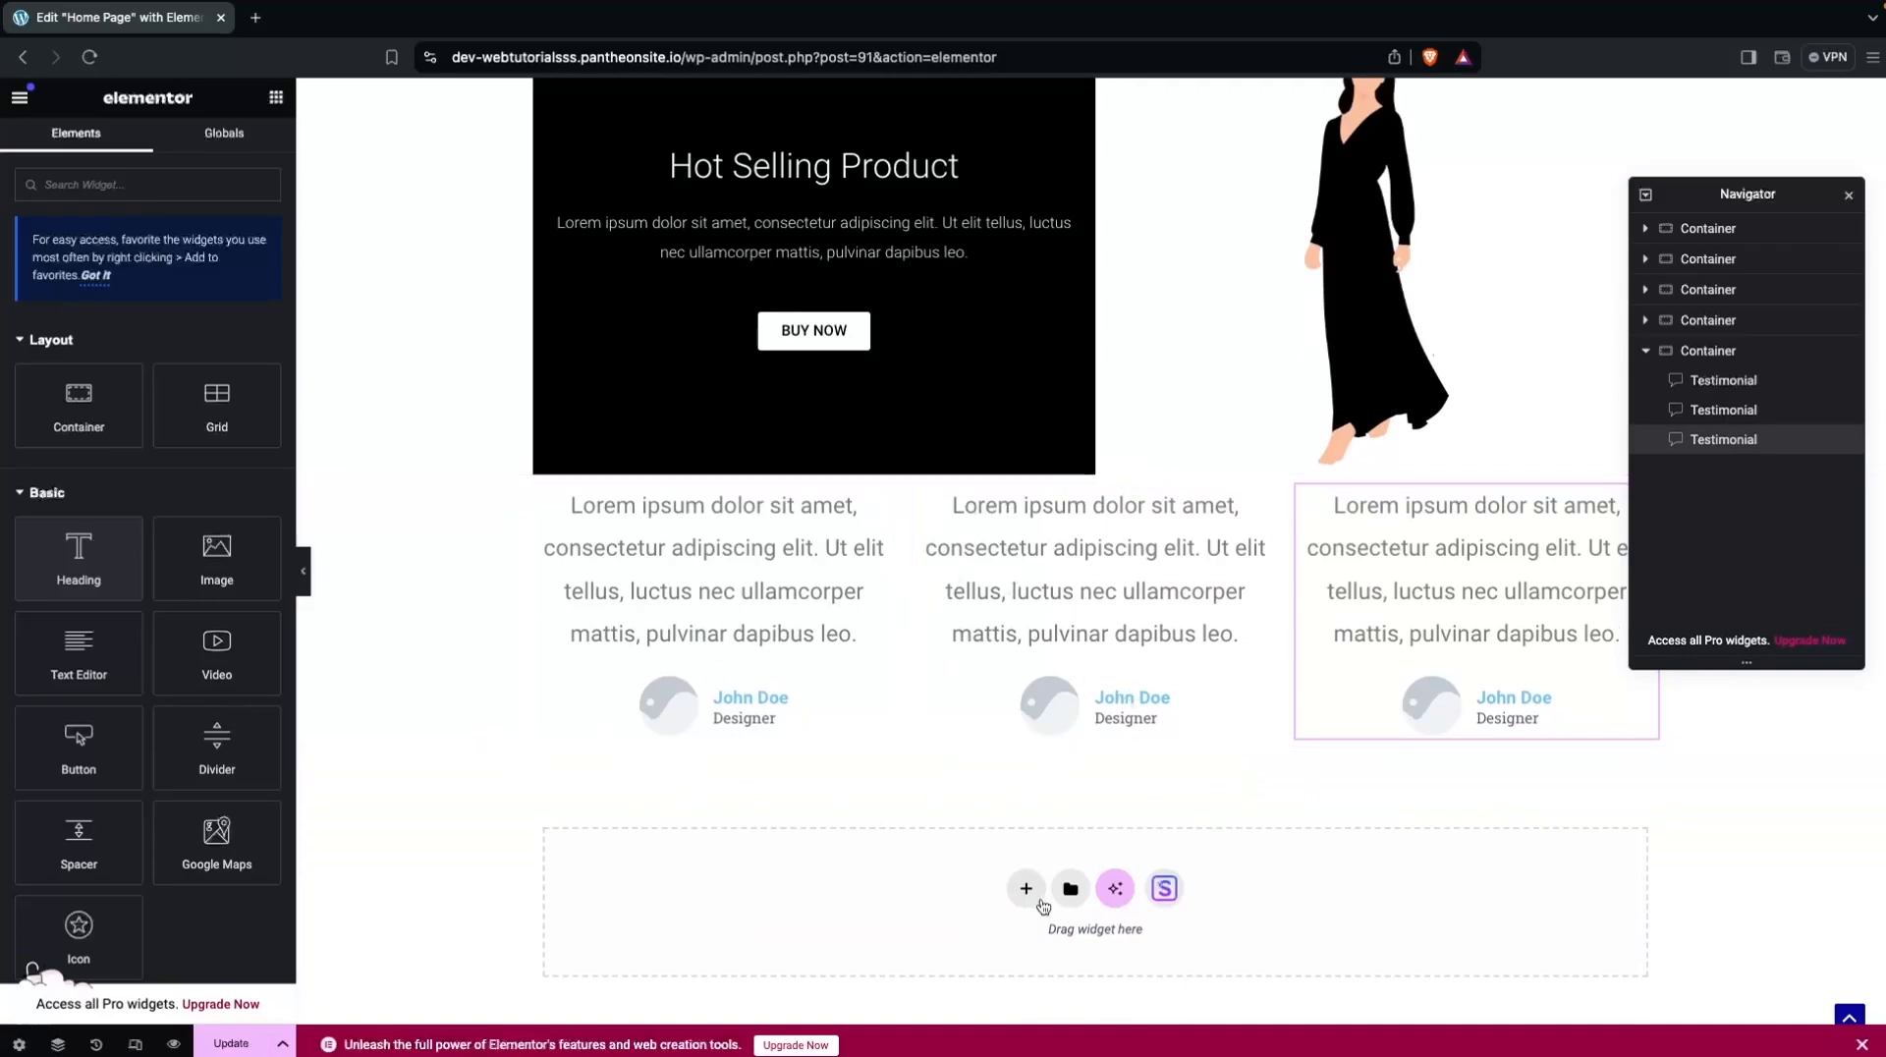
Add another single-column flexbox container and move it directly above the testimonials container.
click(1023, 890)
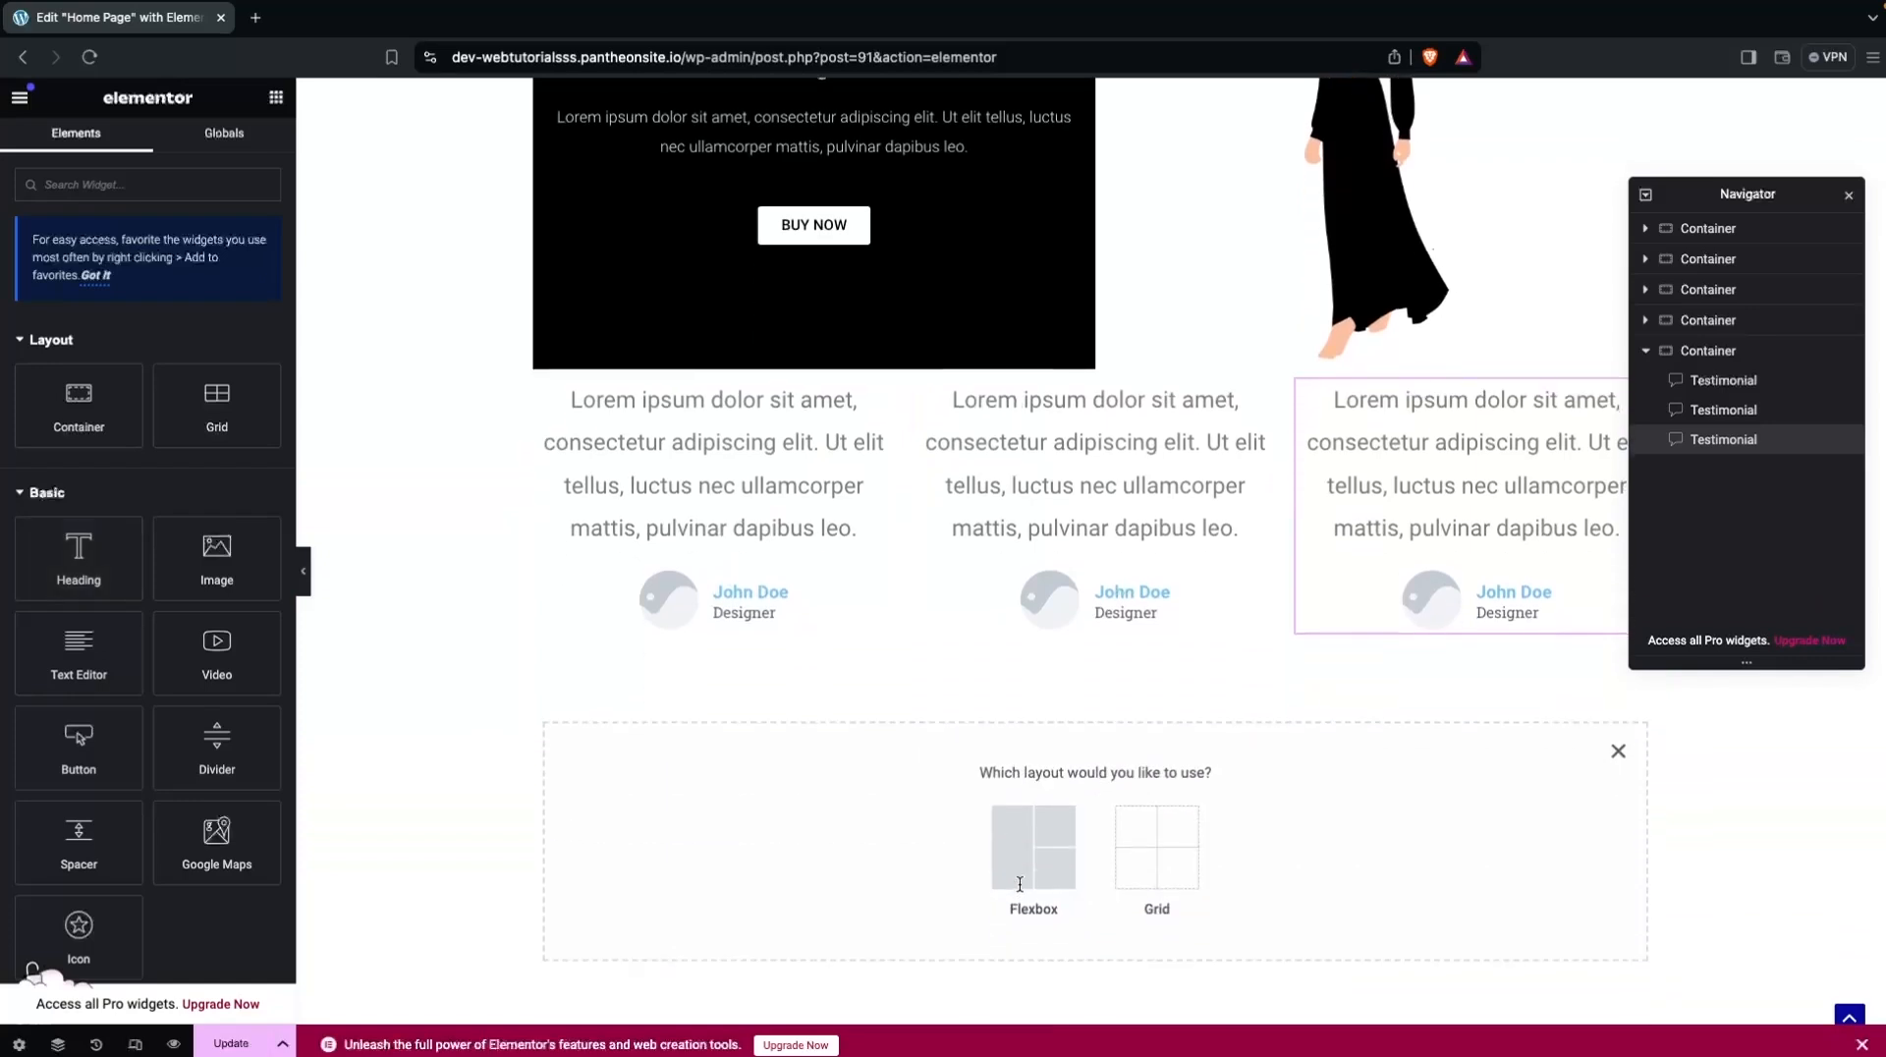
click(1033, 862)
click(835, 837)
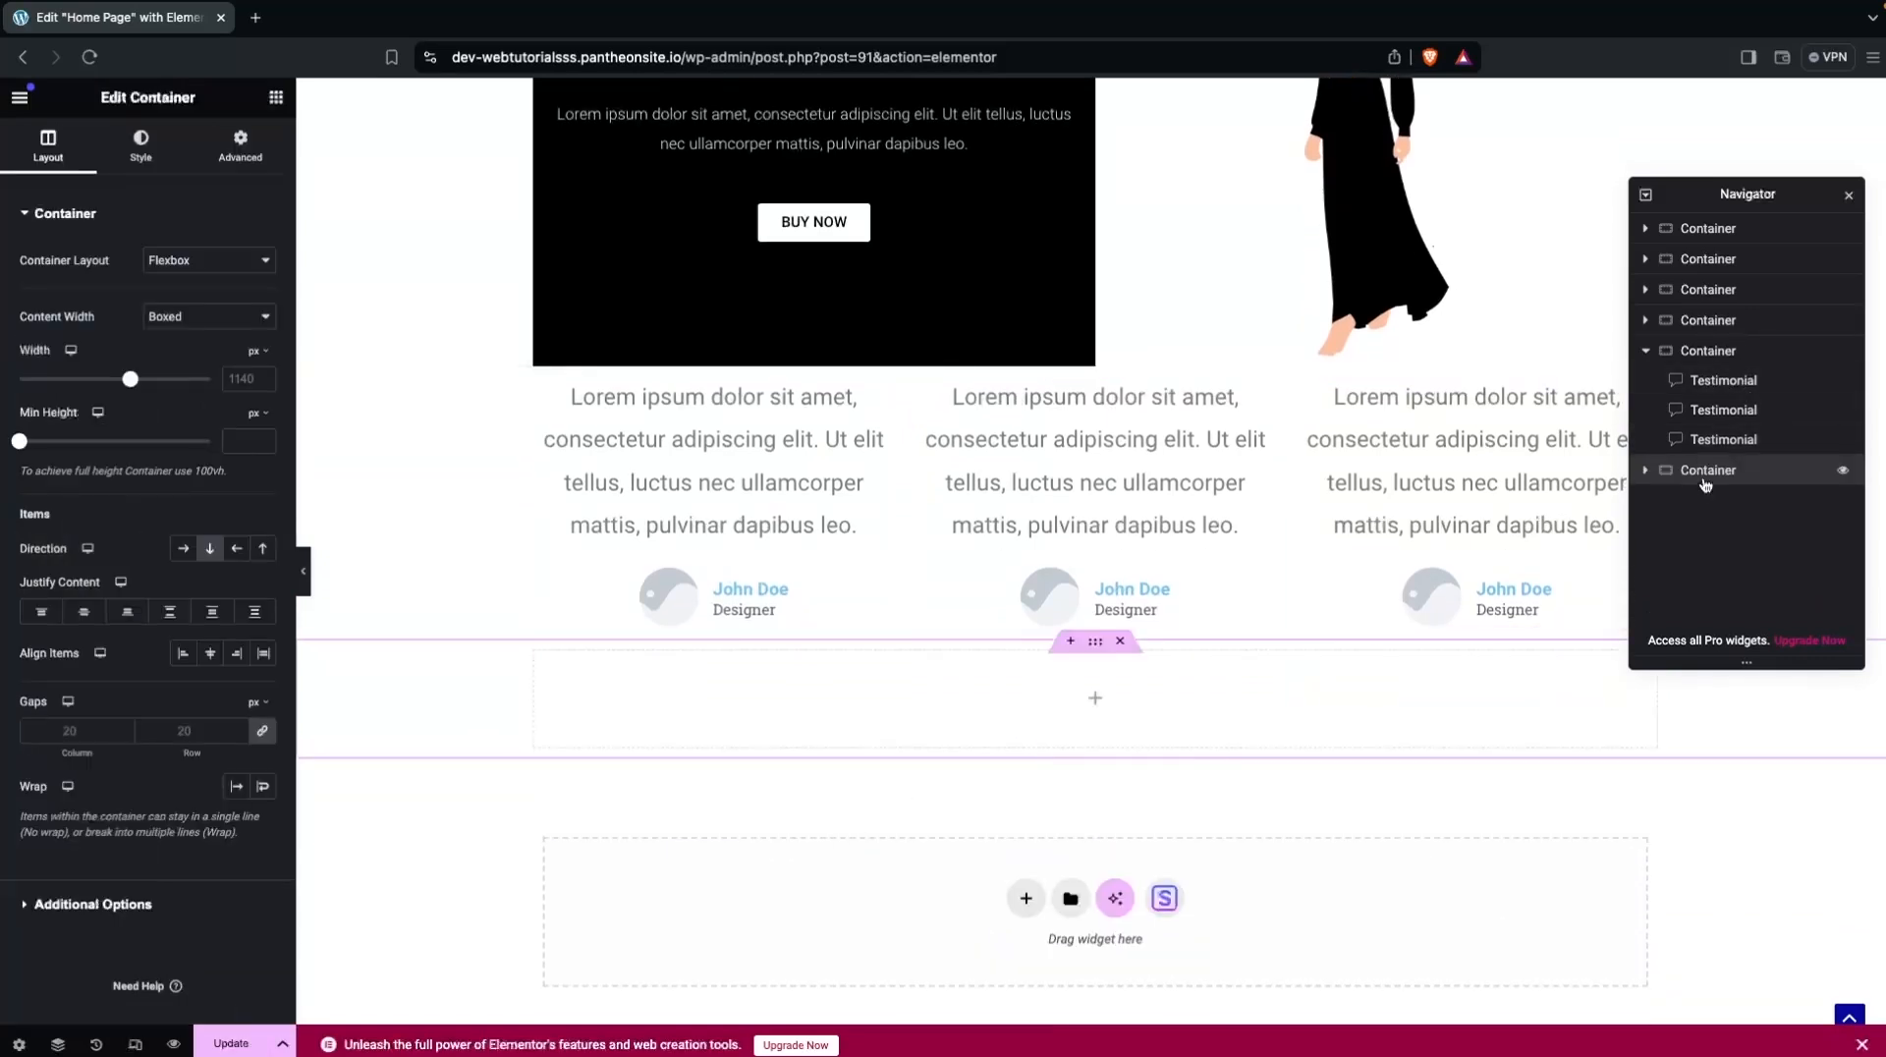
drag(1707, 479, 1689, 365)
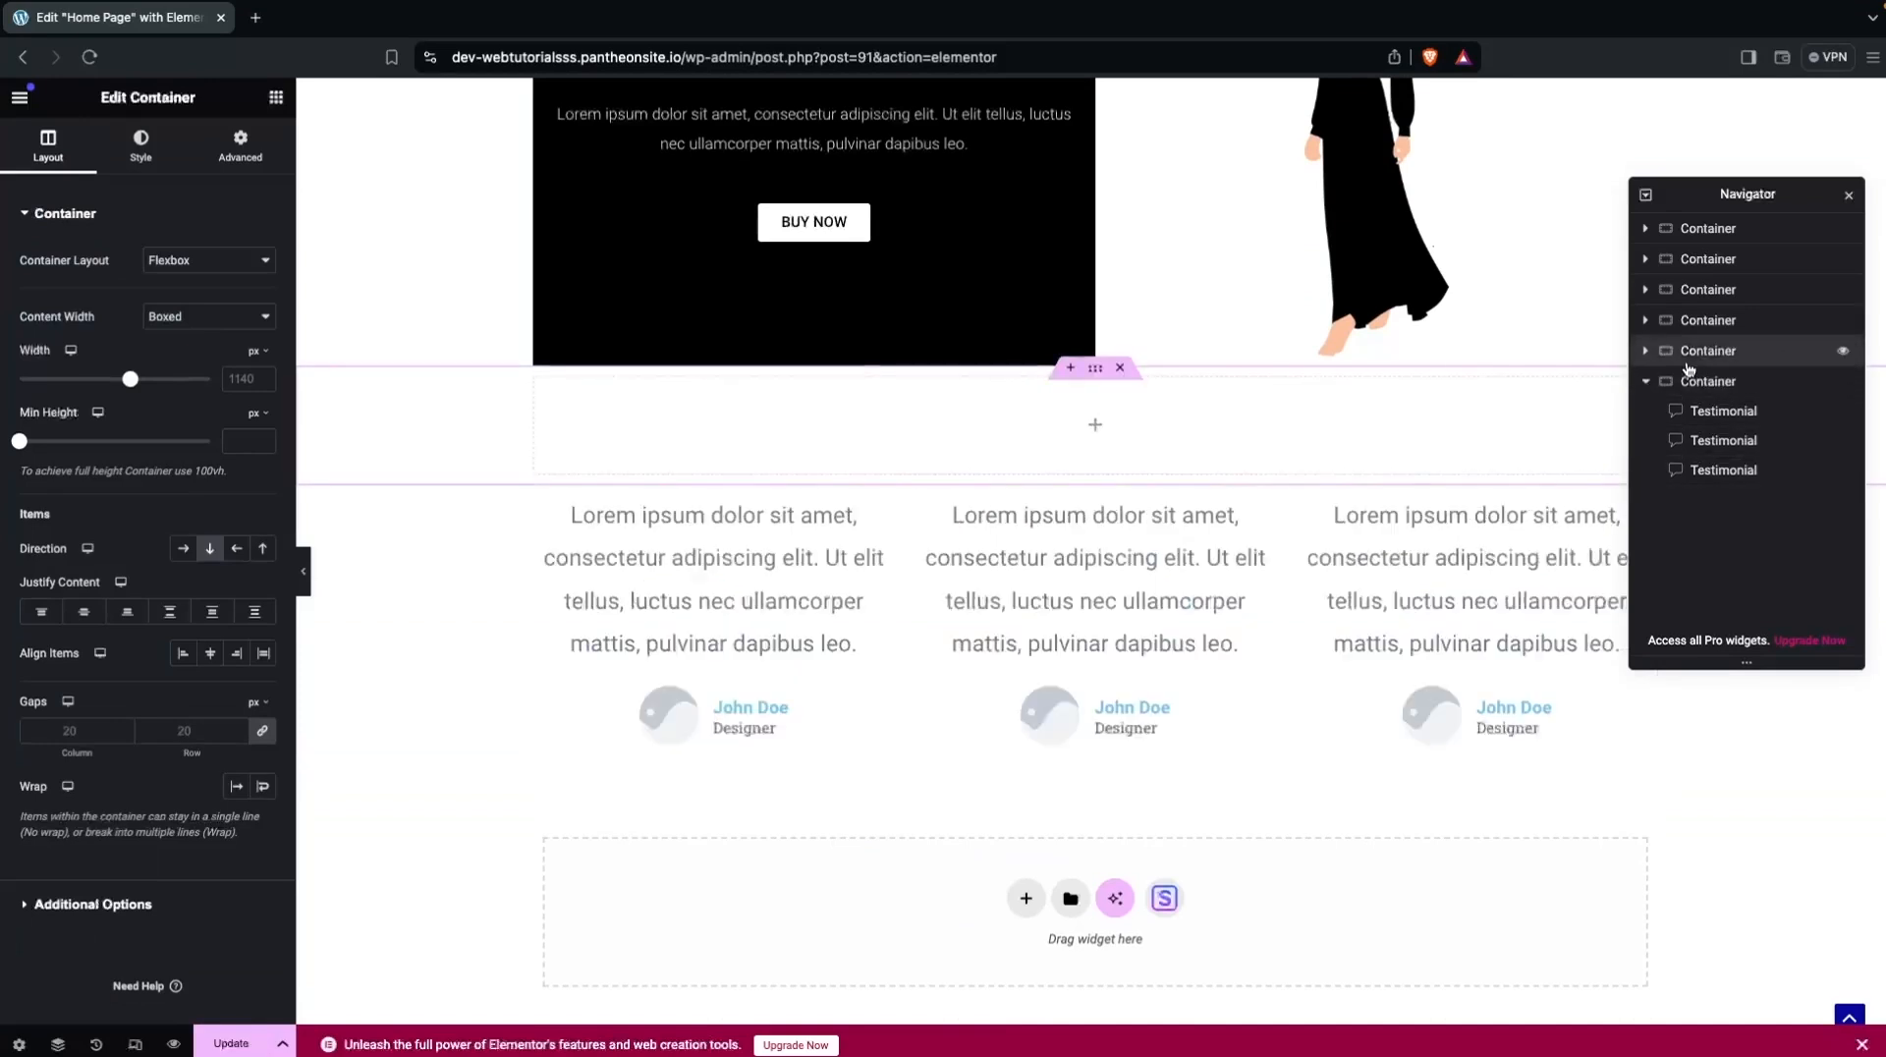
Add a Heading widget reading "Client Reviews" to the empty container and set its HTML tag to H3.
click(276, 97)
drag(76, 543, 871, 422)
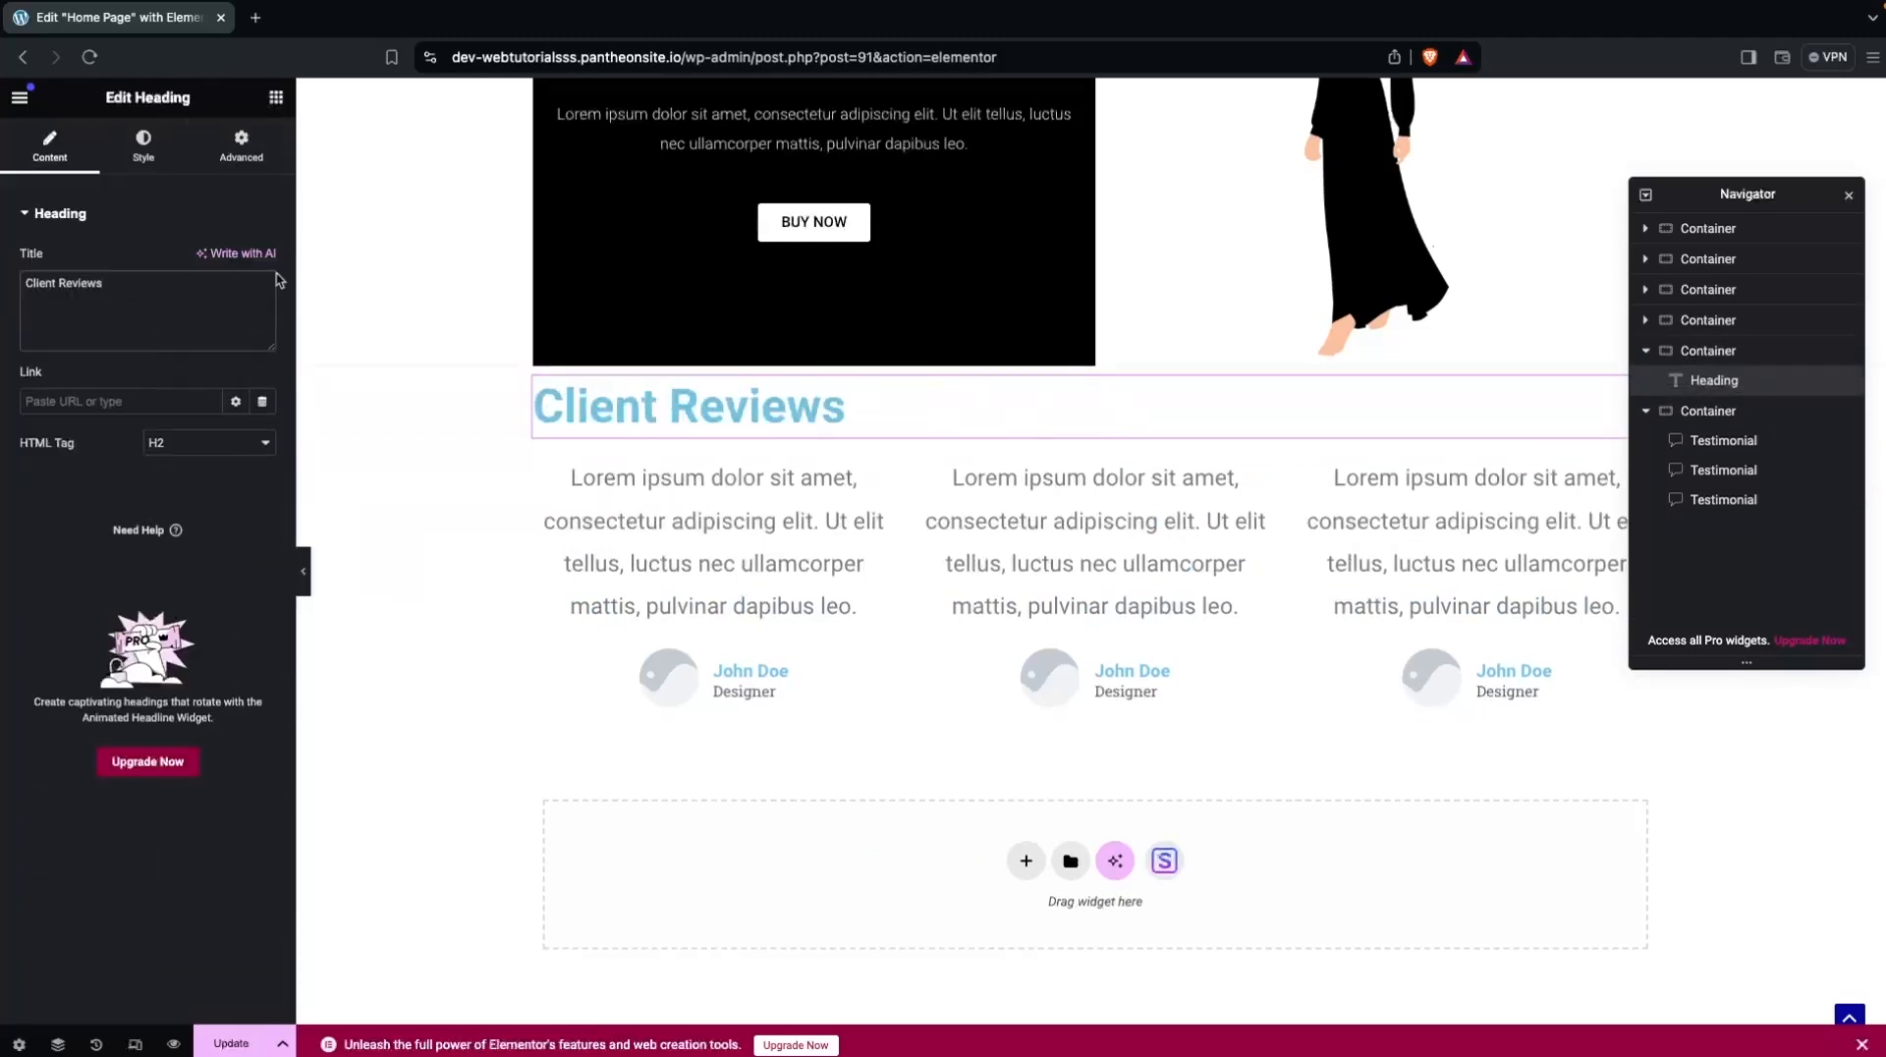
click(196, 460)
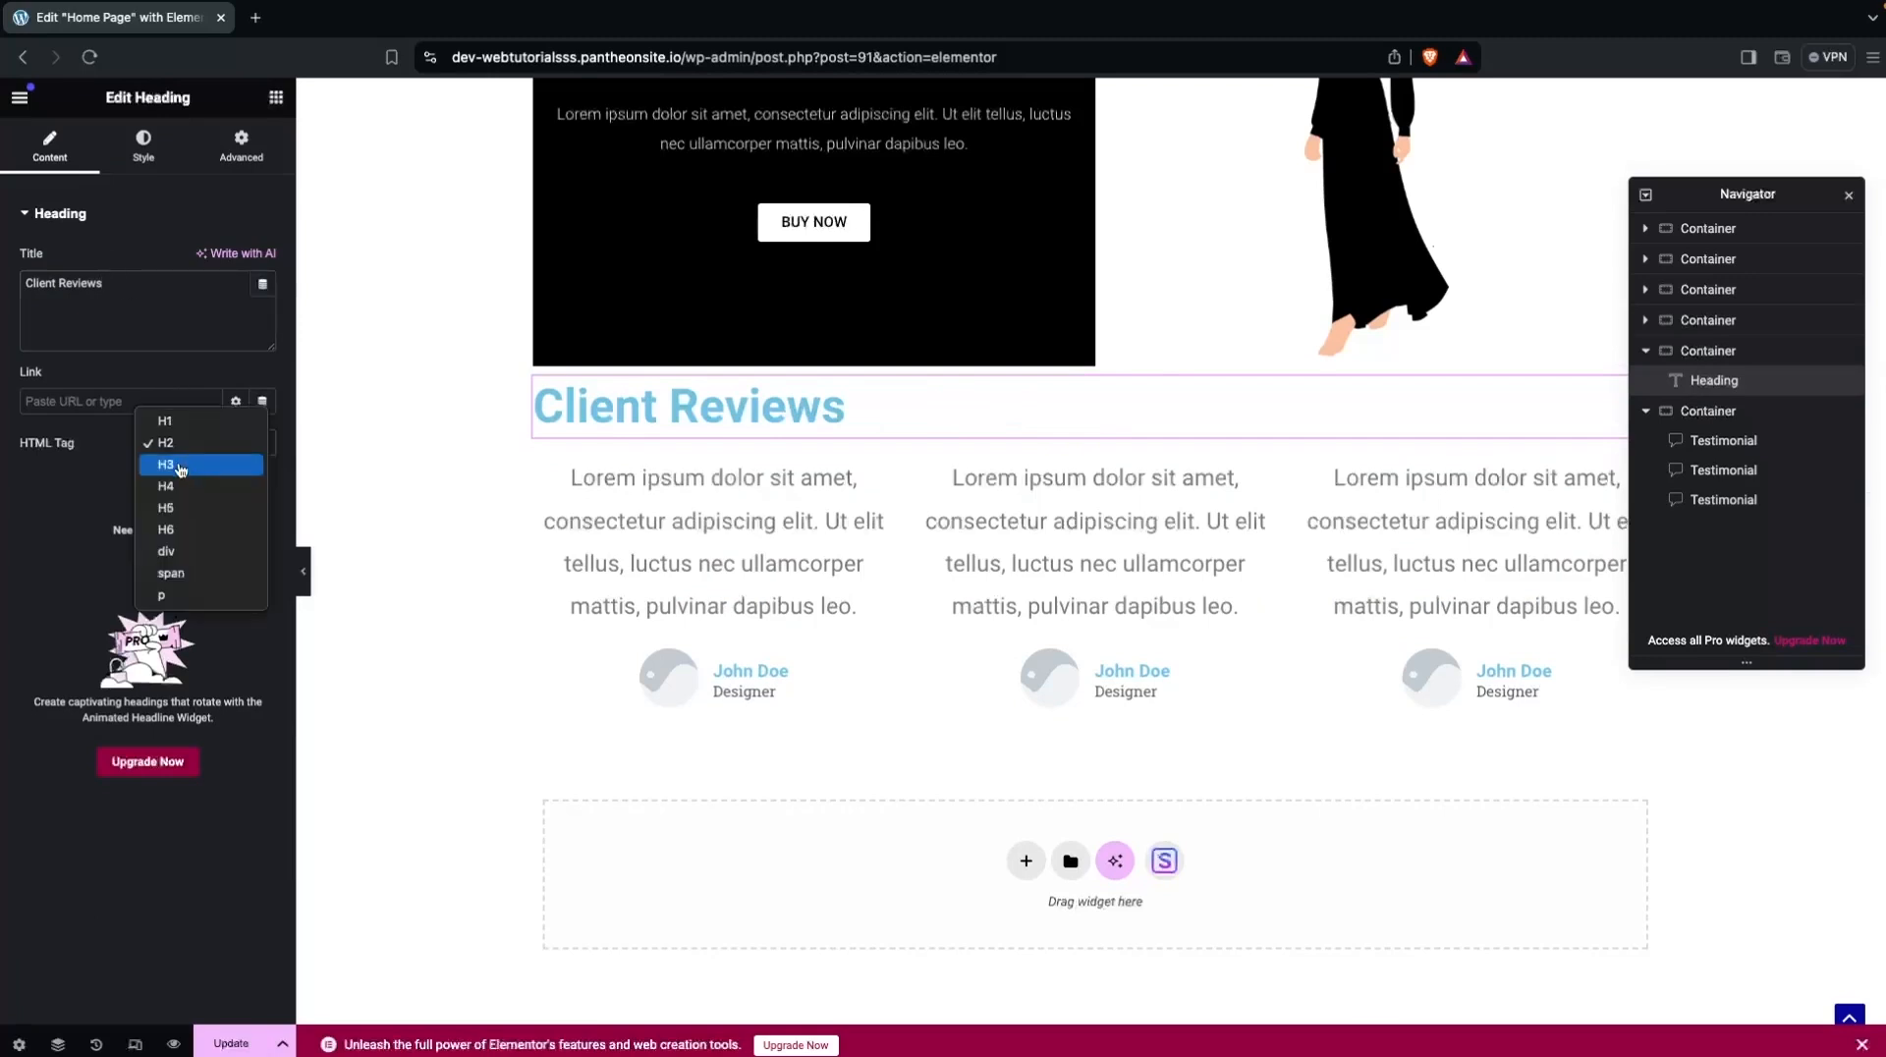
click(179, 468)
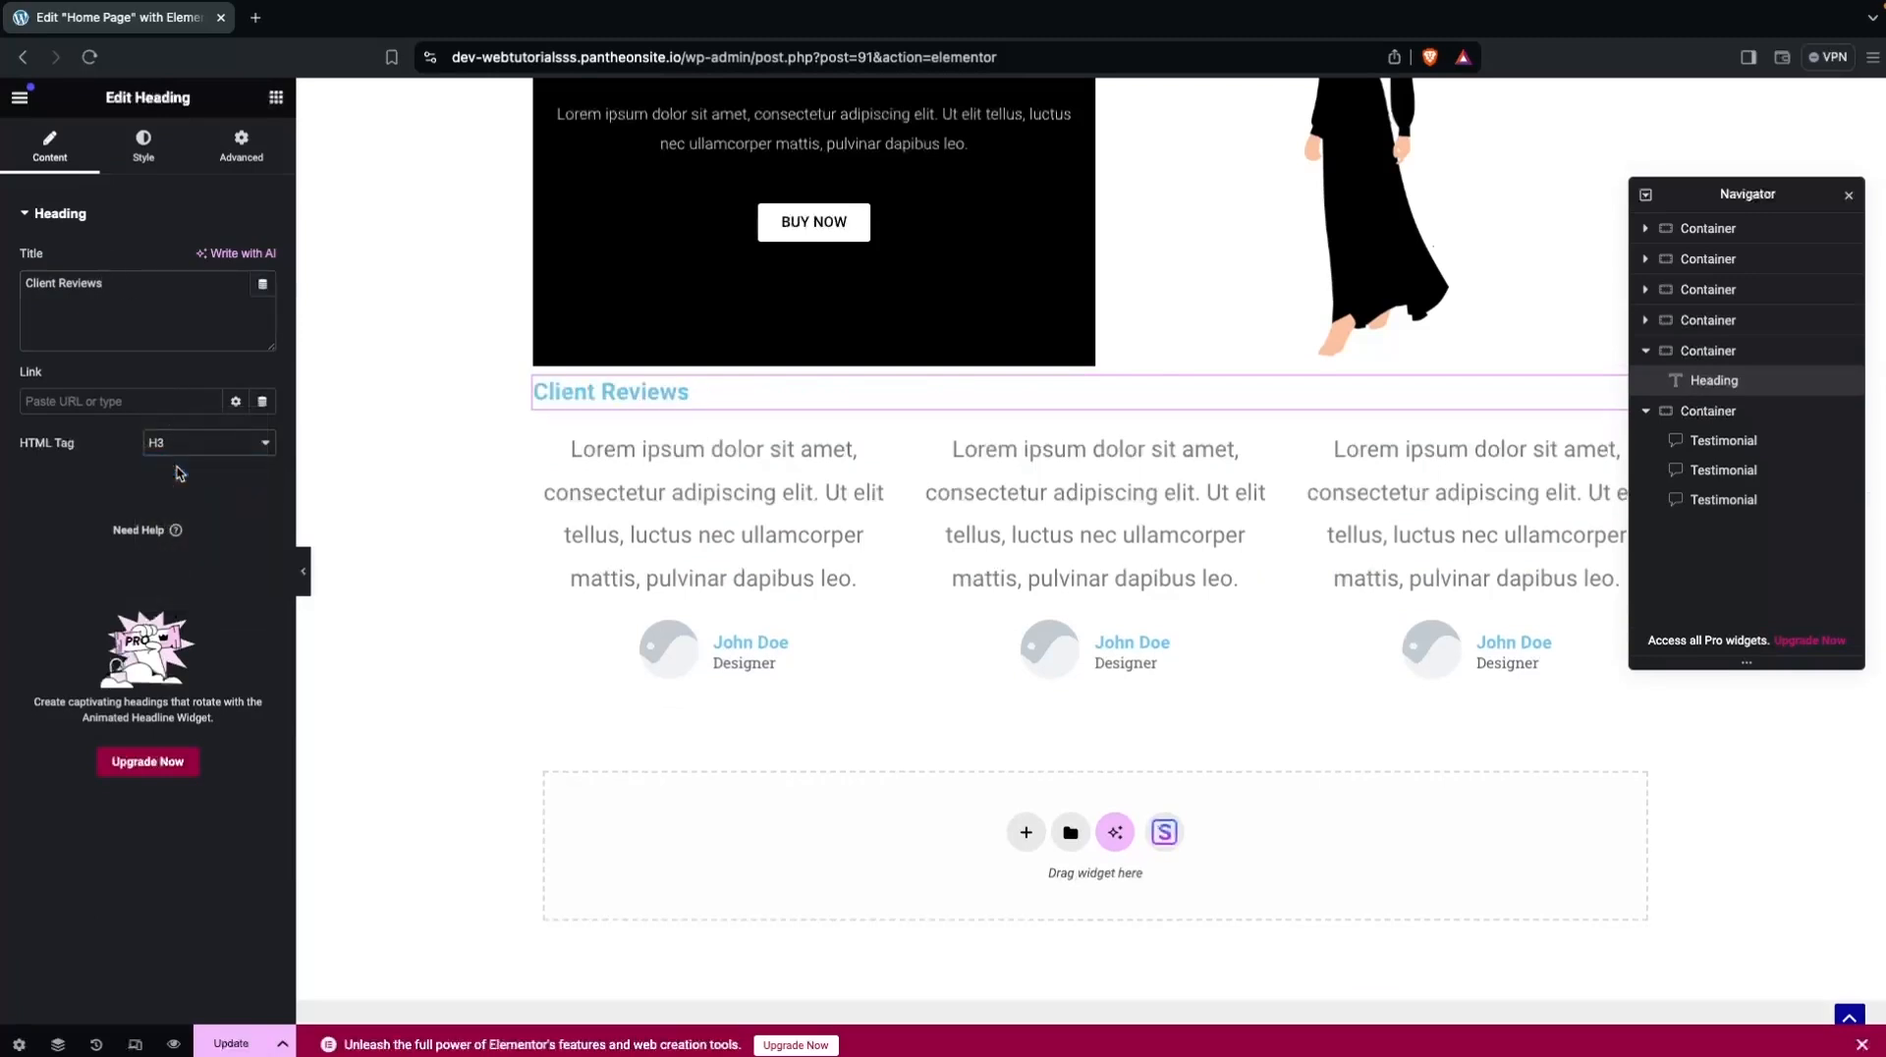
Change the Client Reviews heading's text color to black.
click(143, 145)
click(264, 304)
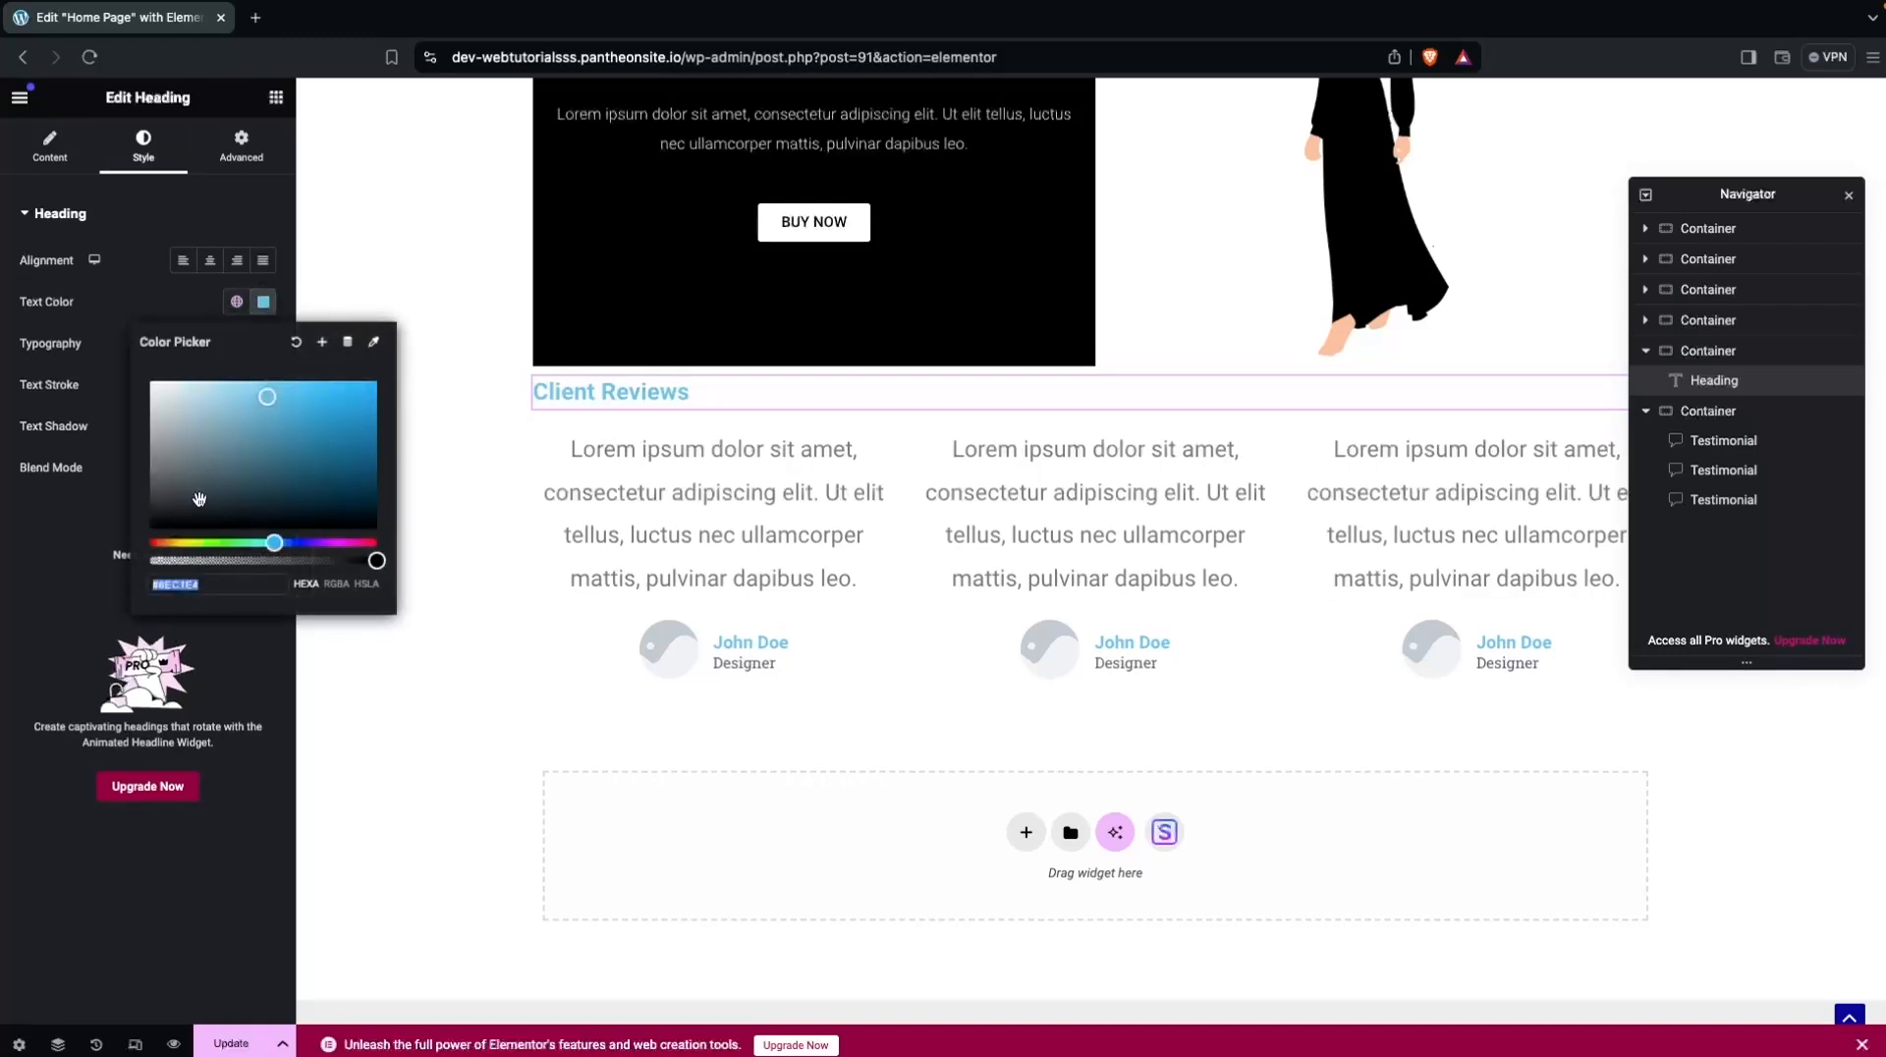
drag(197, 499, 96, 550)
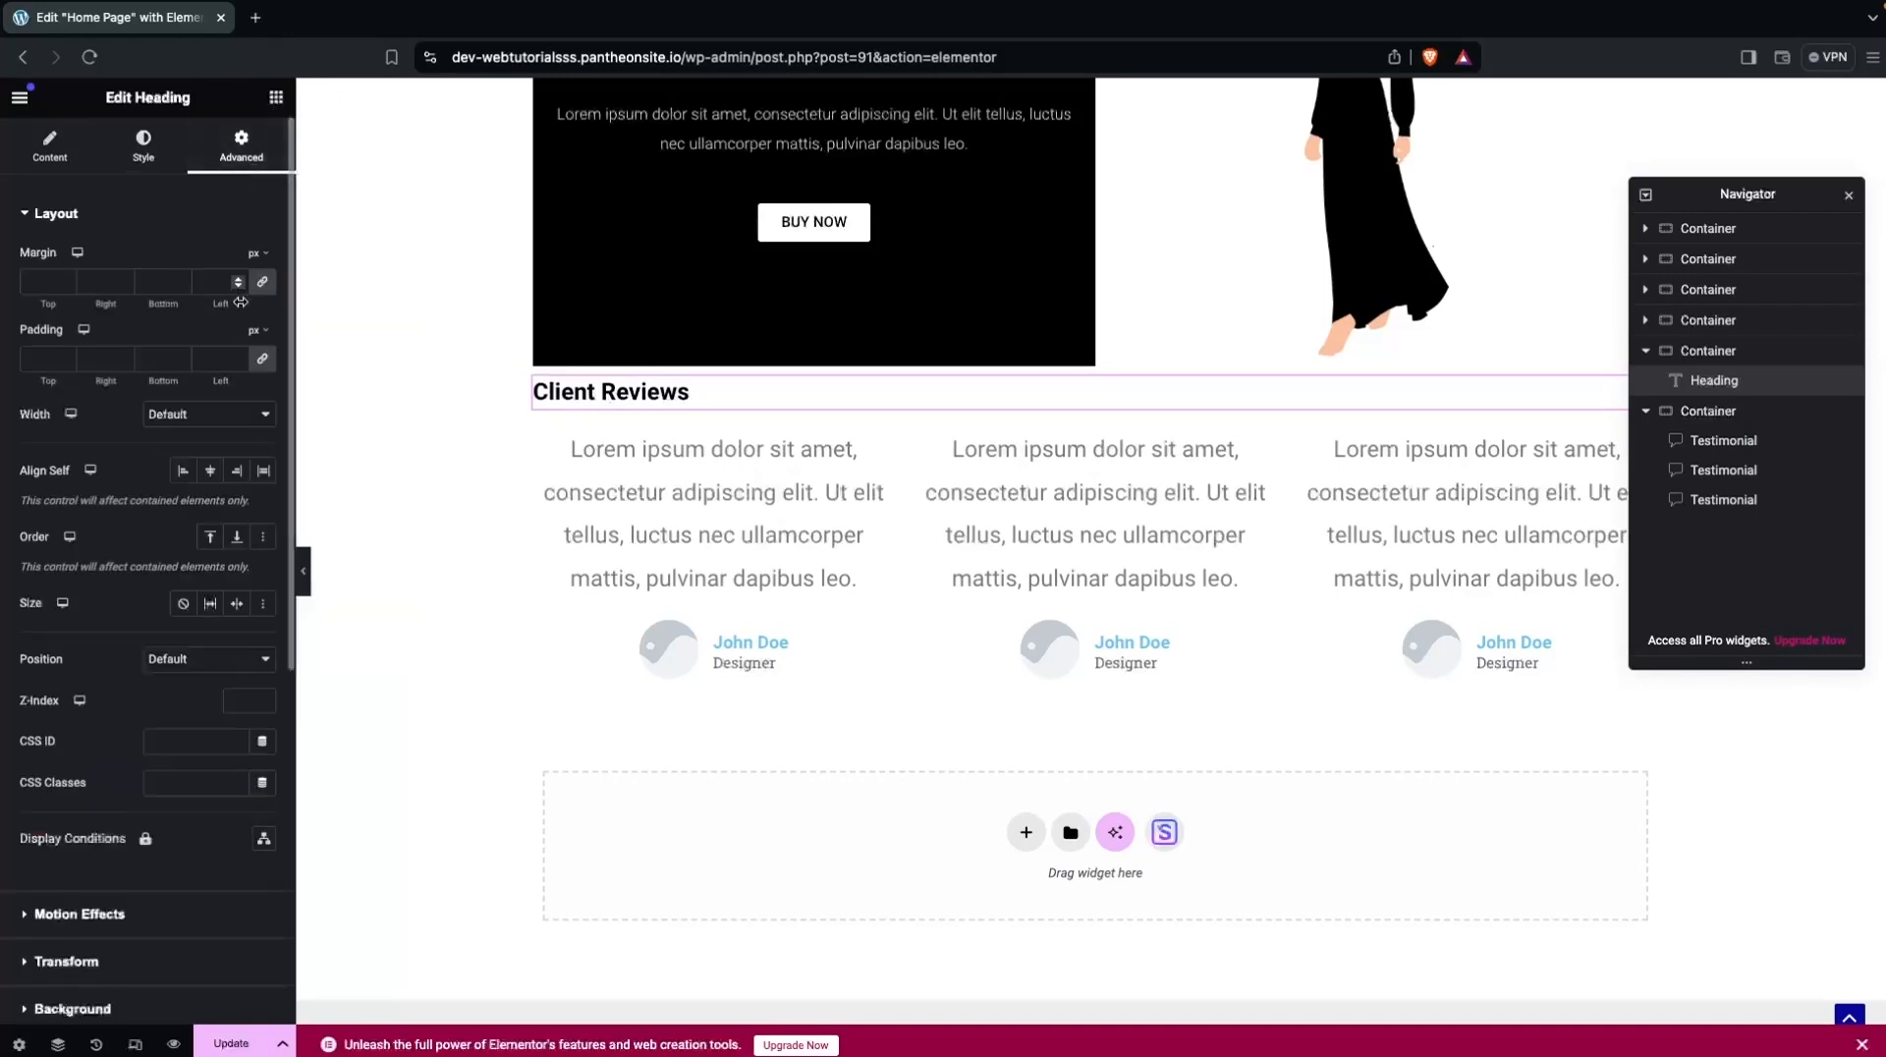
Unlink the Client Reviews heading's padding values and set the top and bottom padding to 50 px each.
click(267, 360)
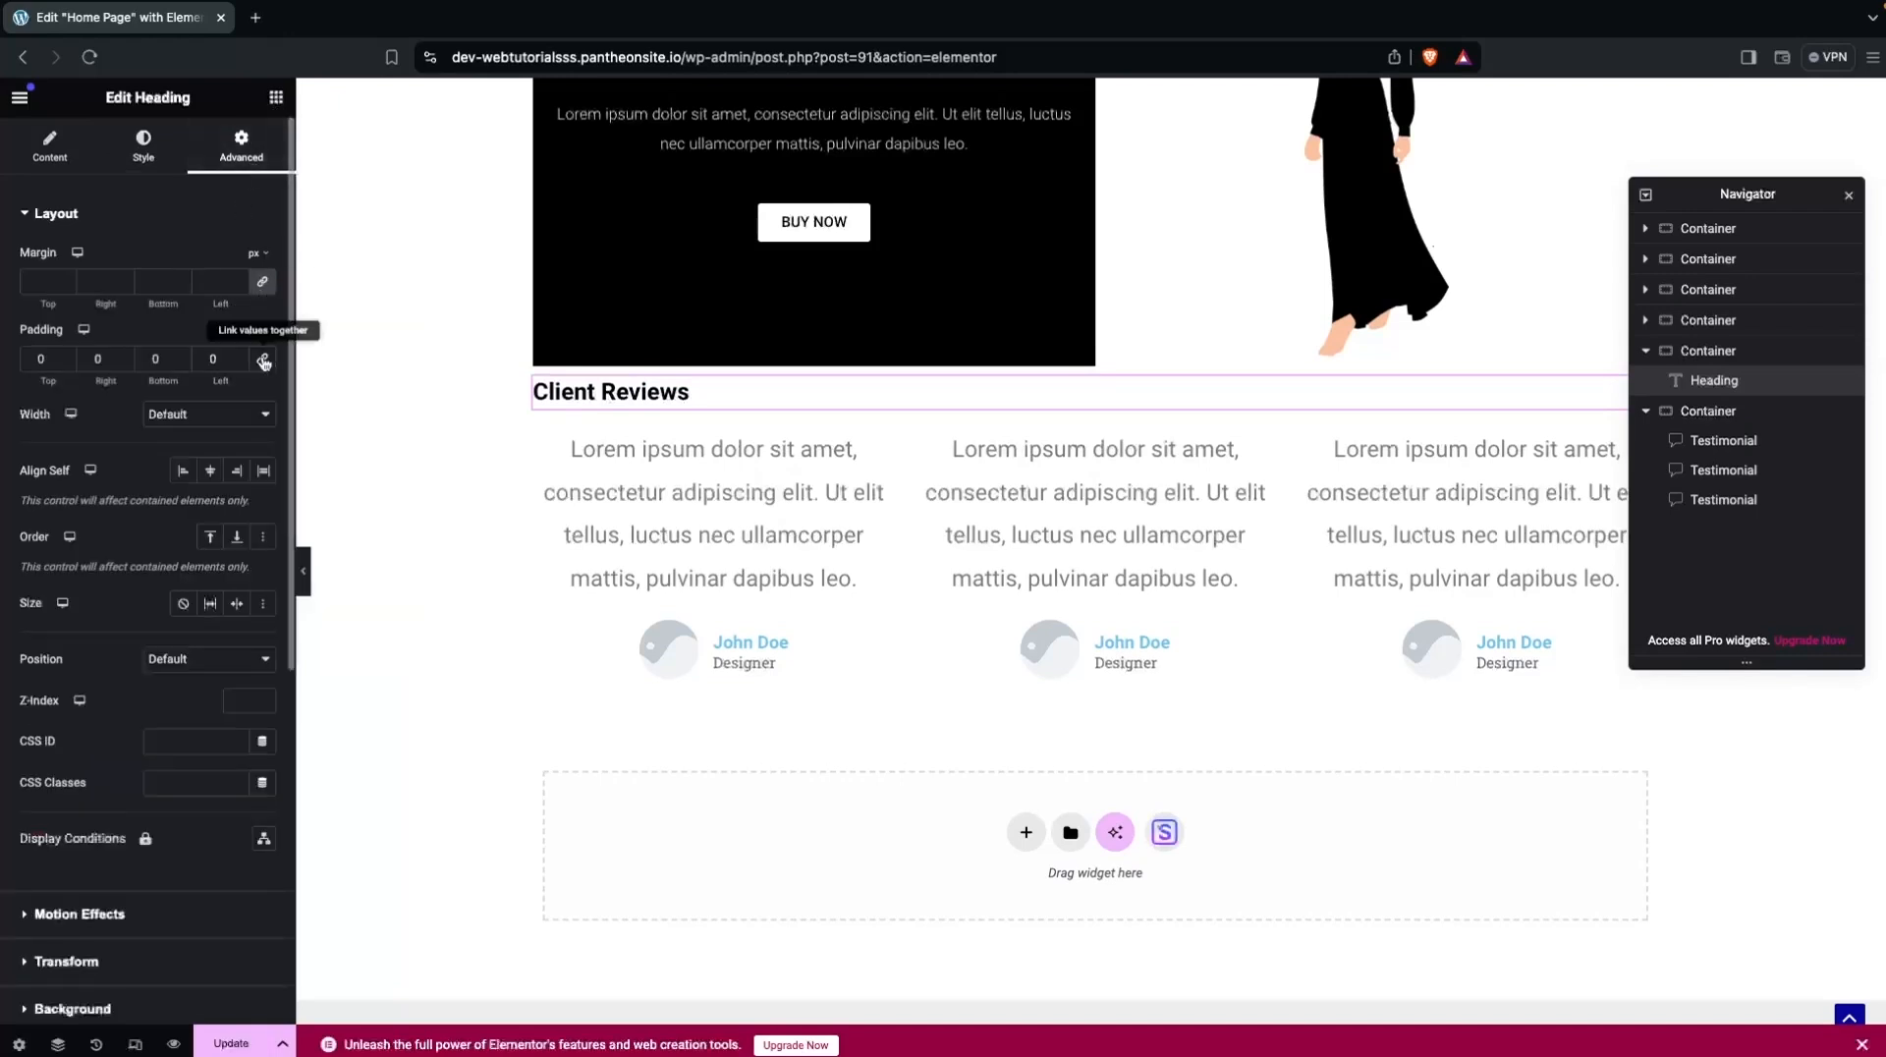
click(39, 359)
text(50)
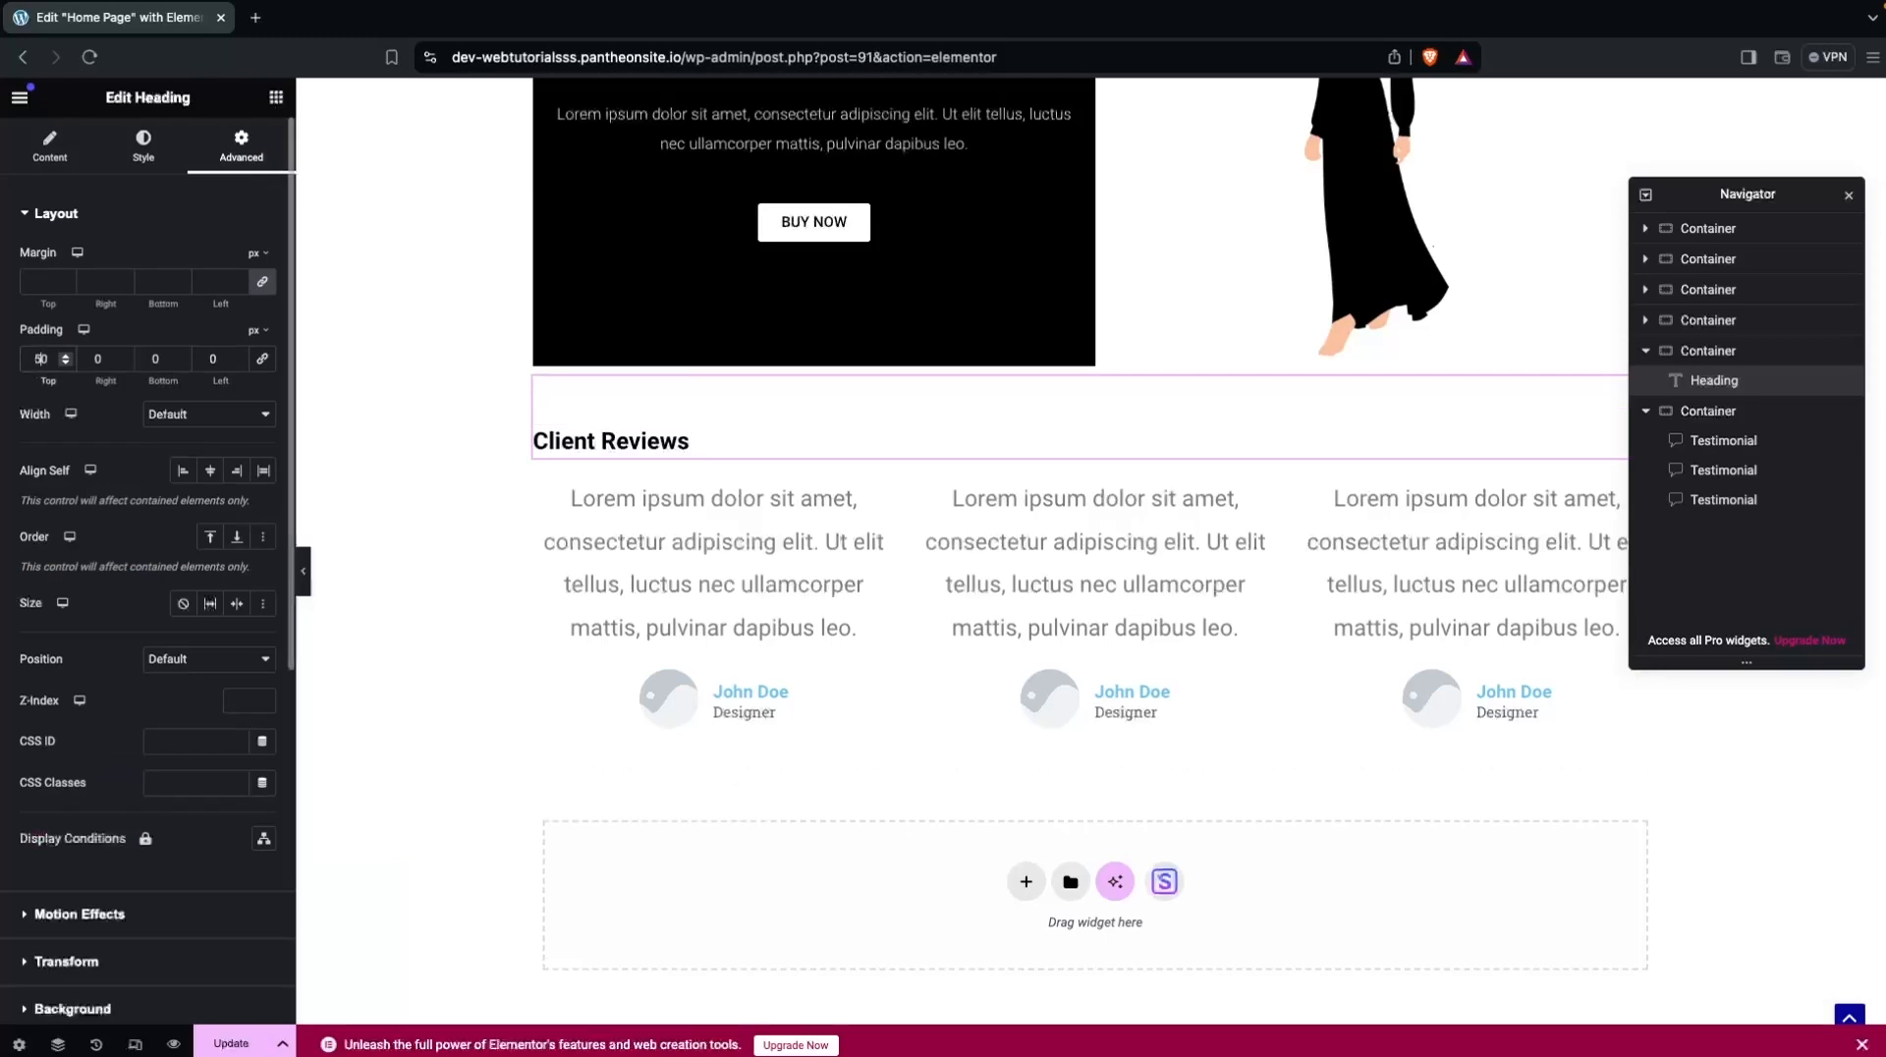
click(154, 361)
text(50)
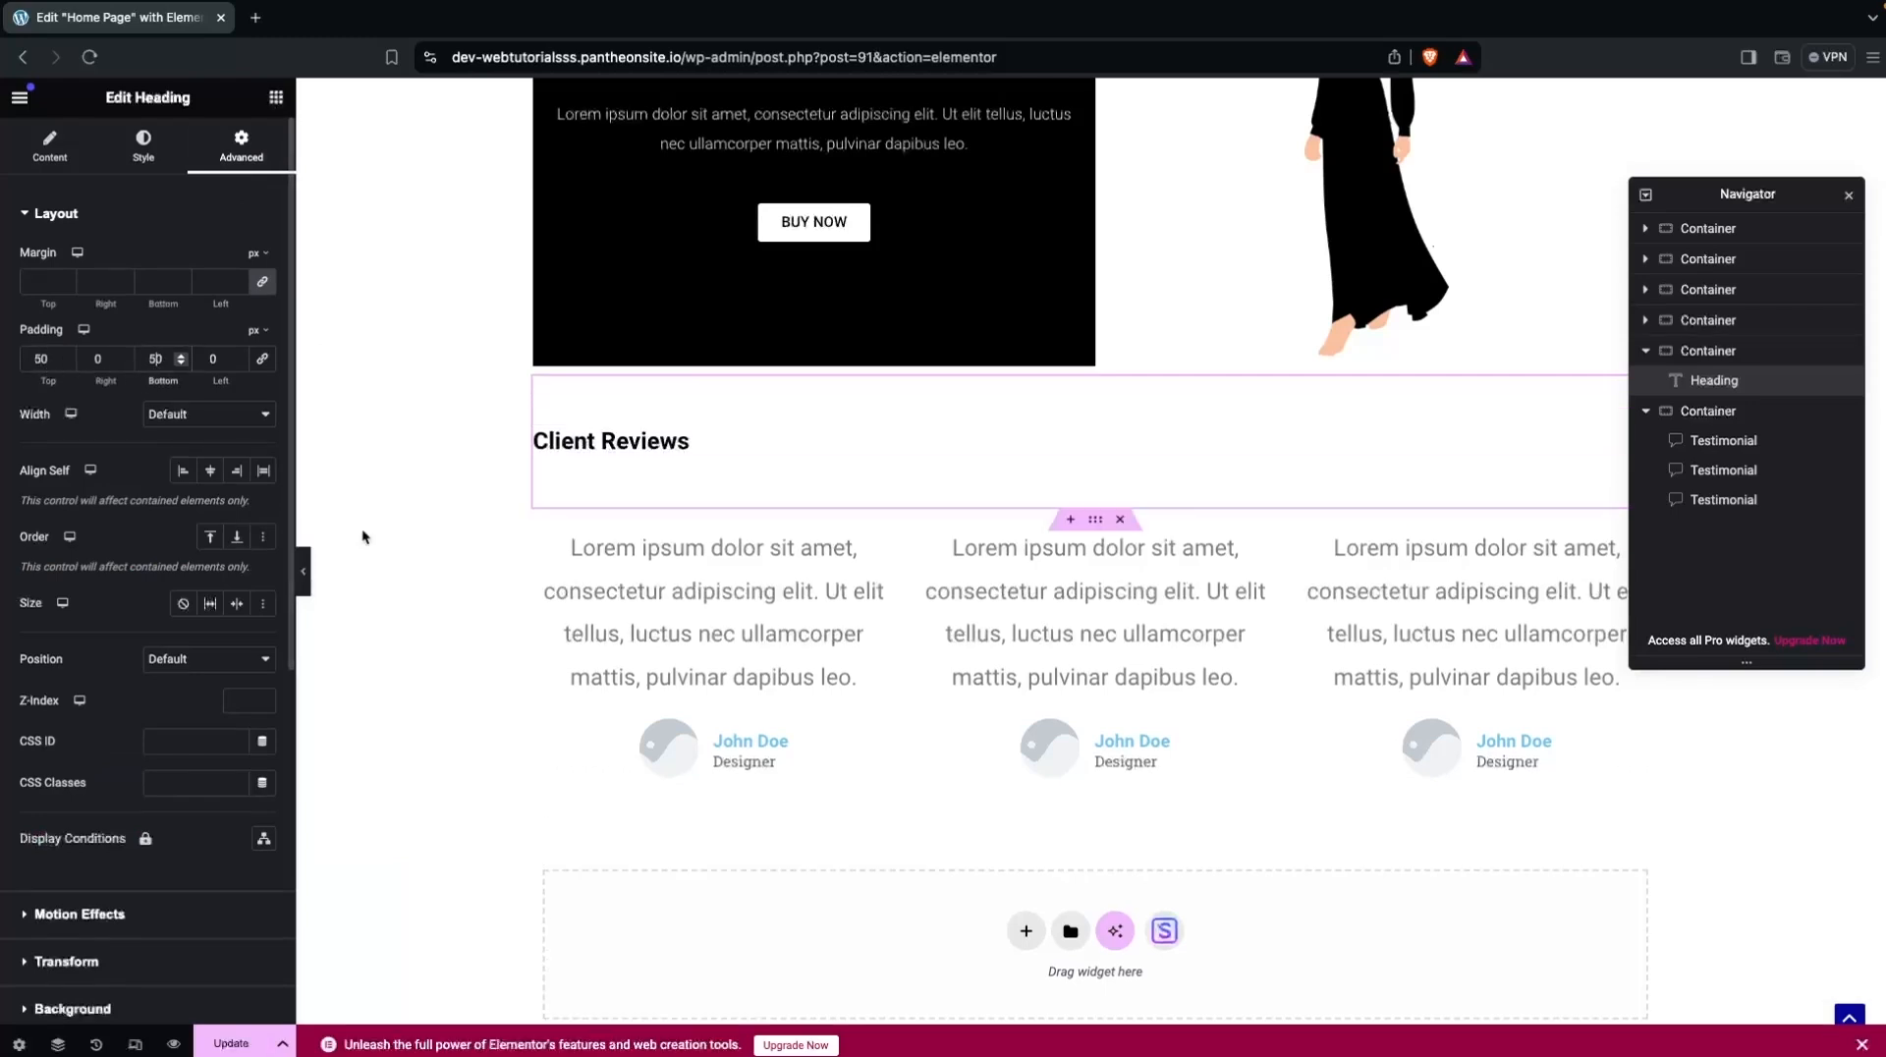
Remove the "Designer" title from all three testimonials.
click(620, 590)
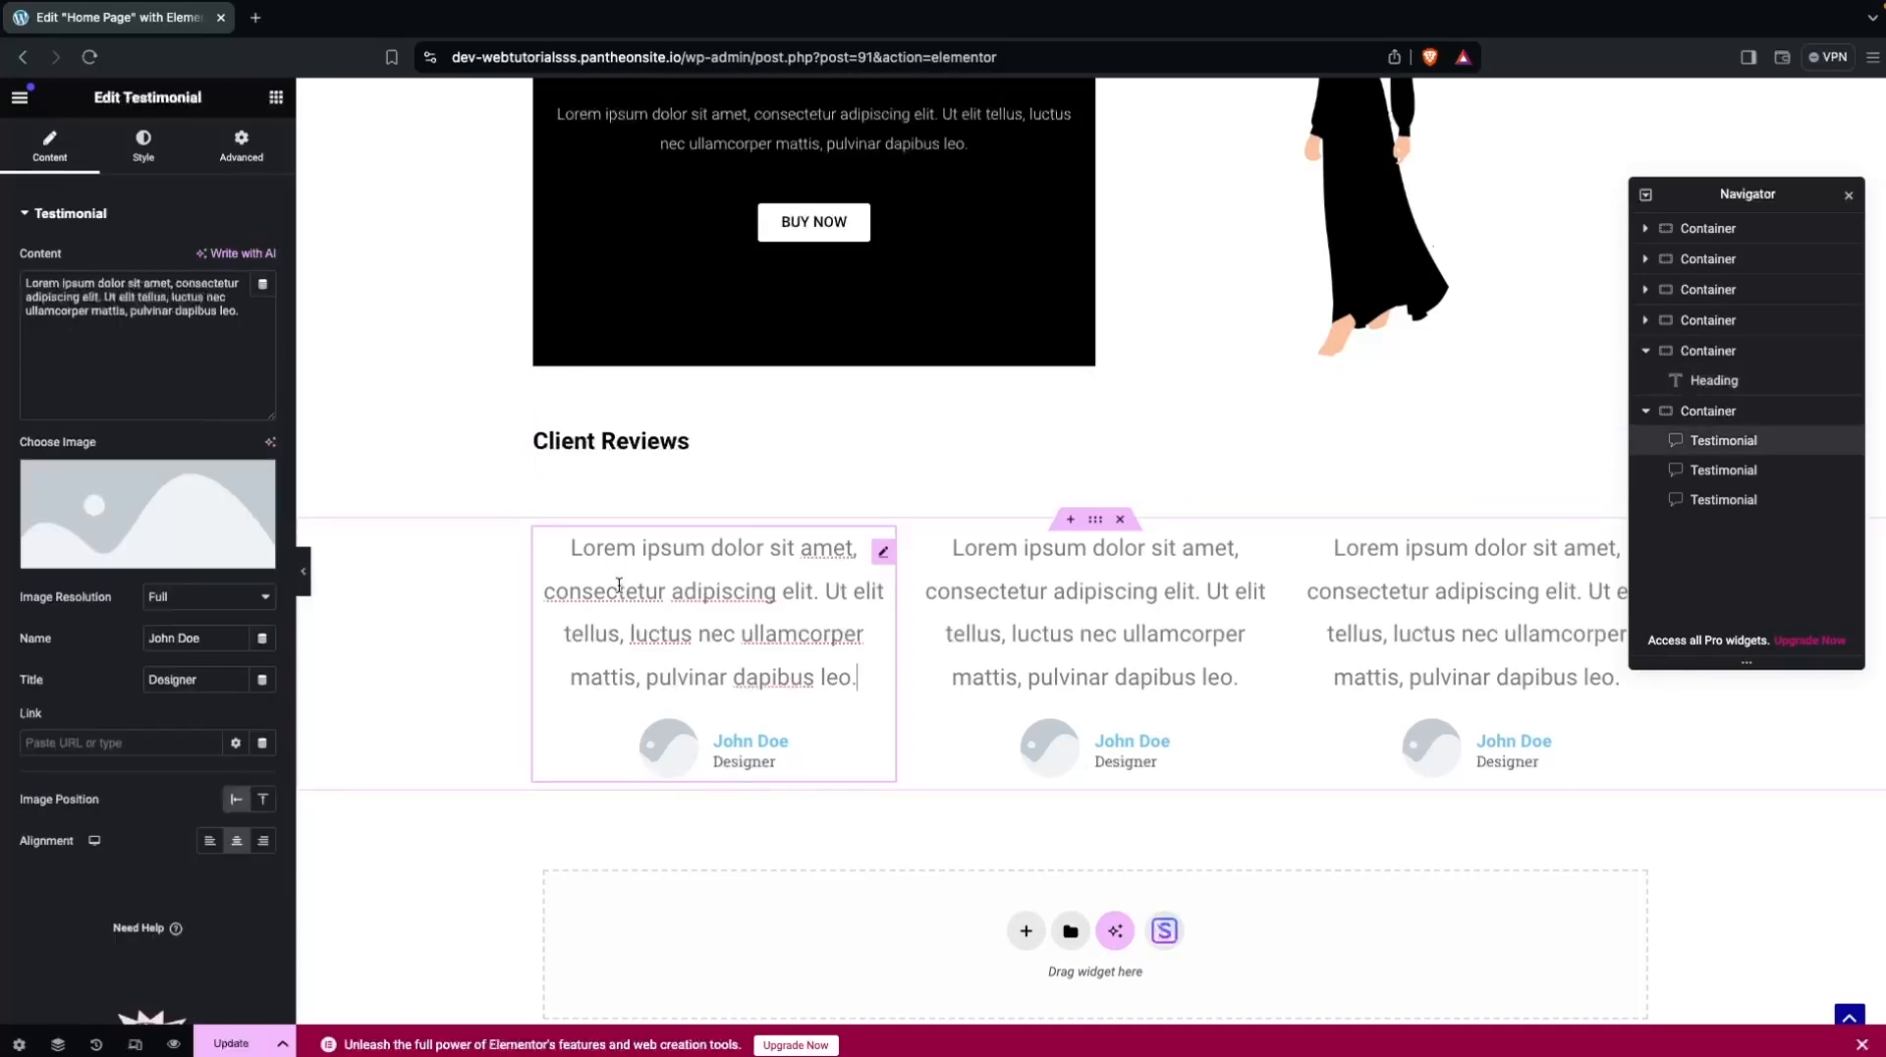
scroll(85, 471, down, 2)
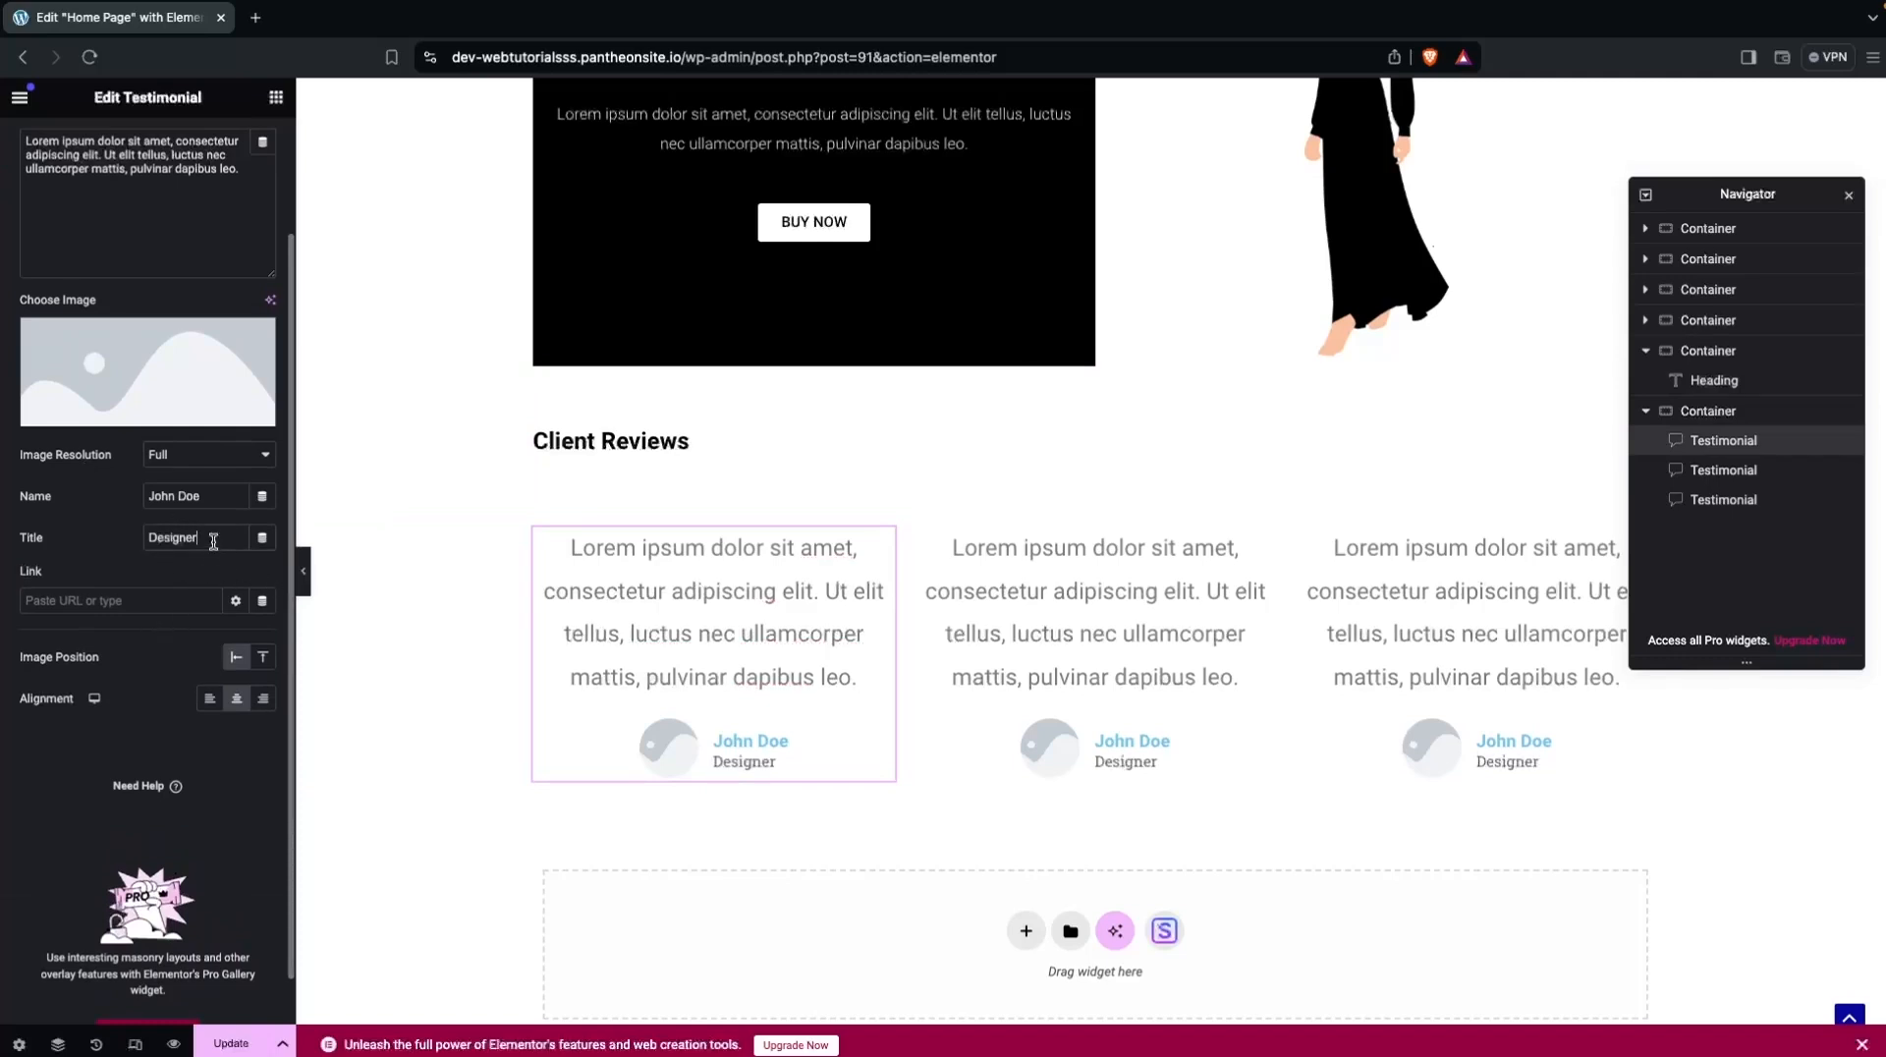
drag(211, 539, 83, 524)
key(BackSpace)
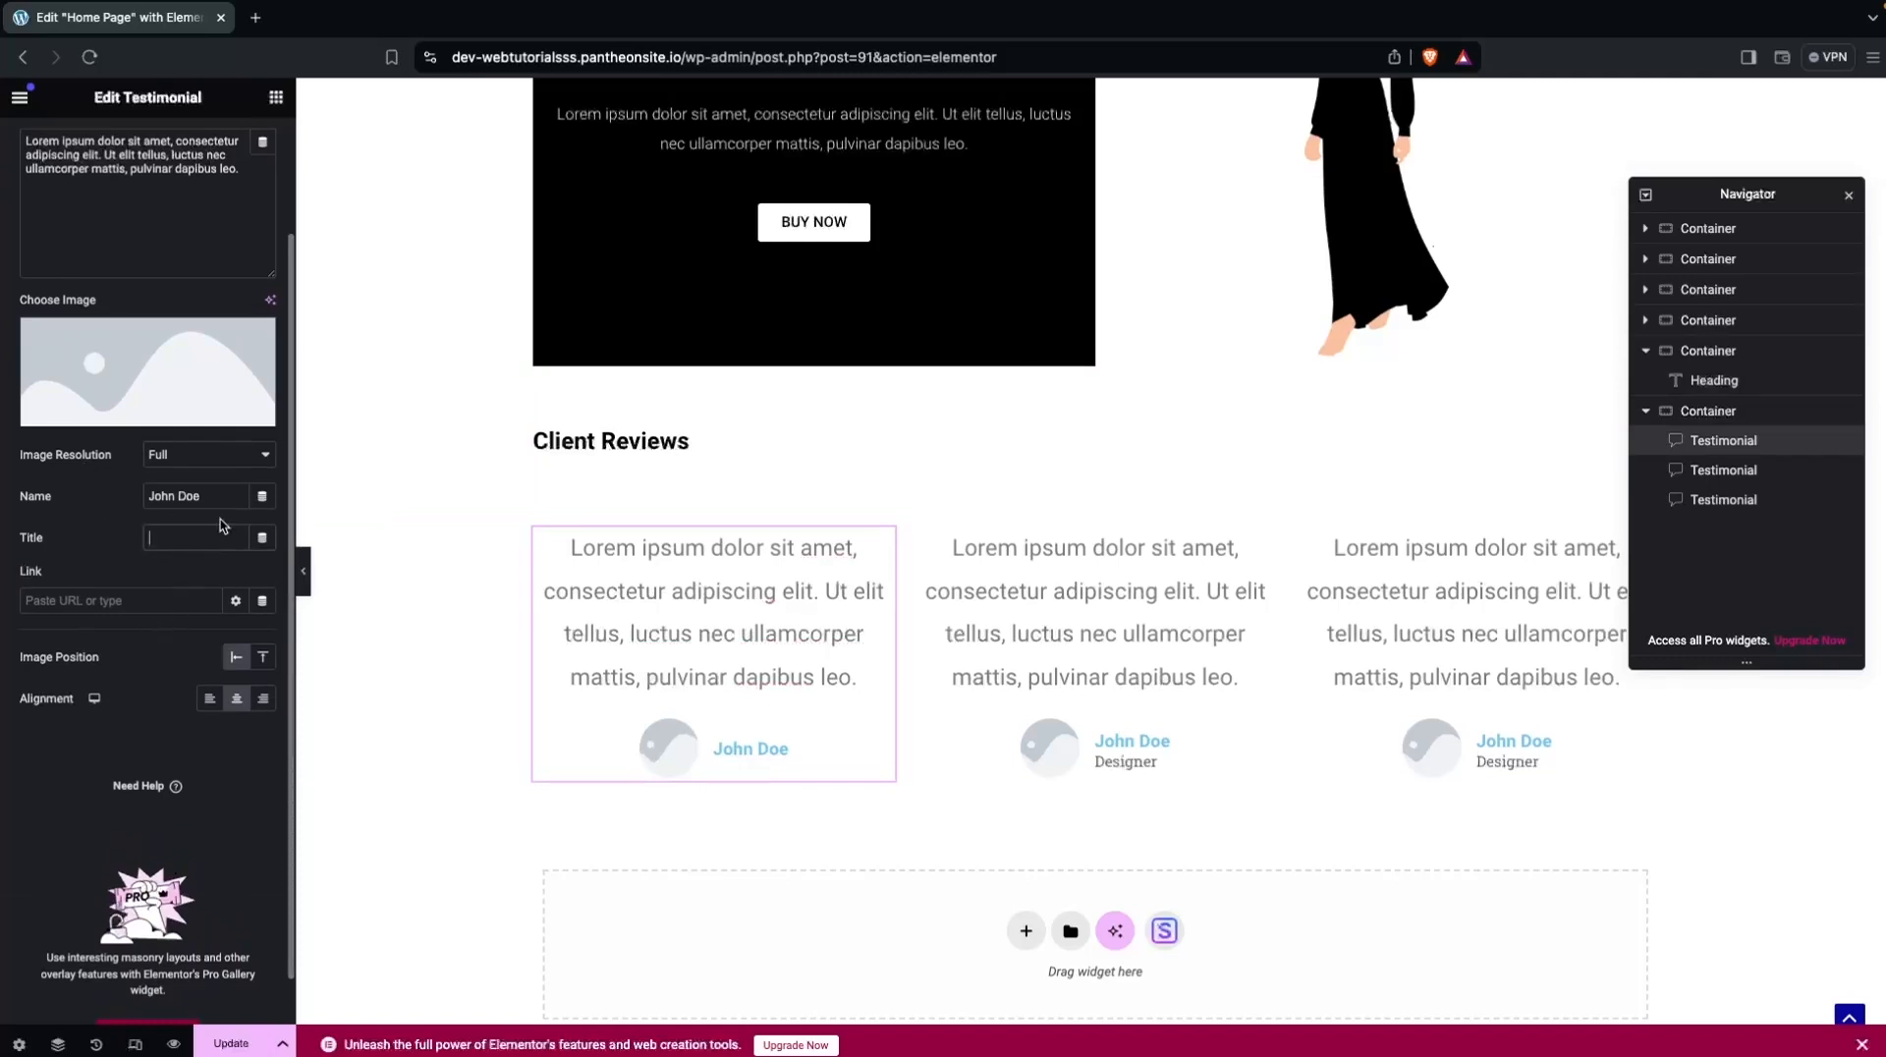
click(1041, 736)
double_click(206, 676)
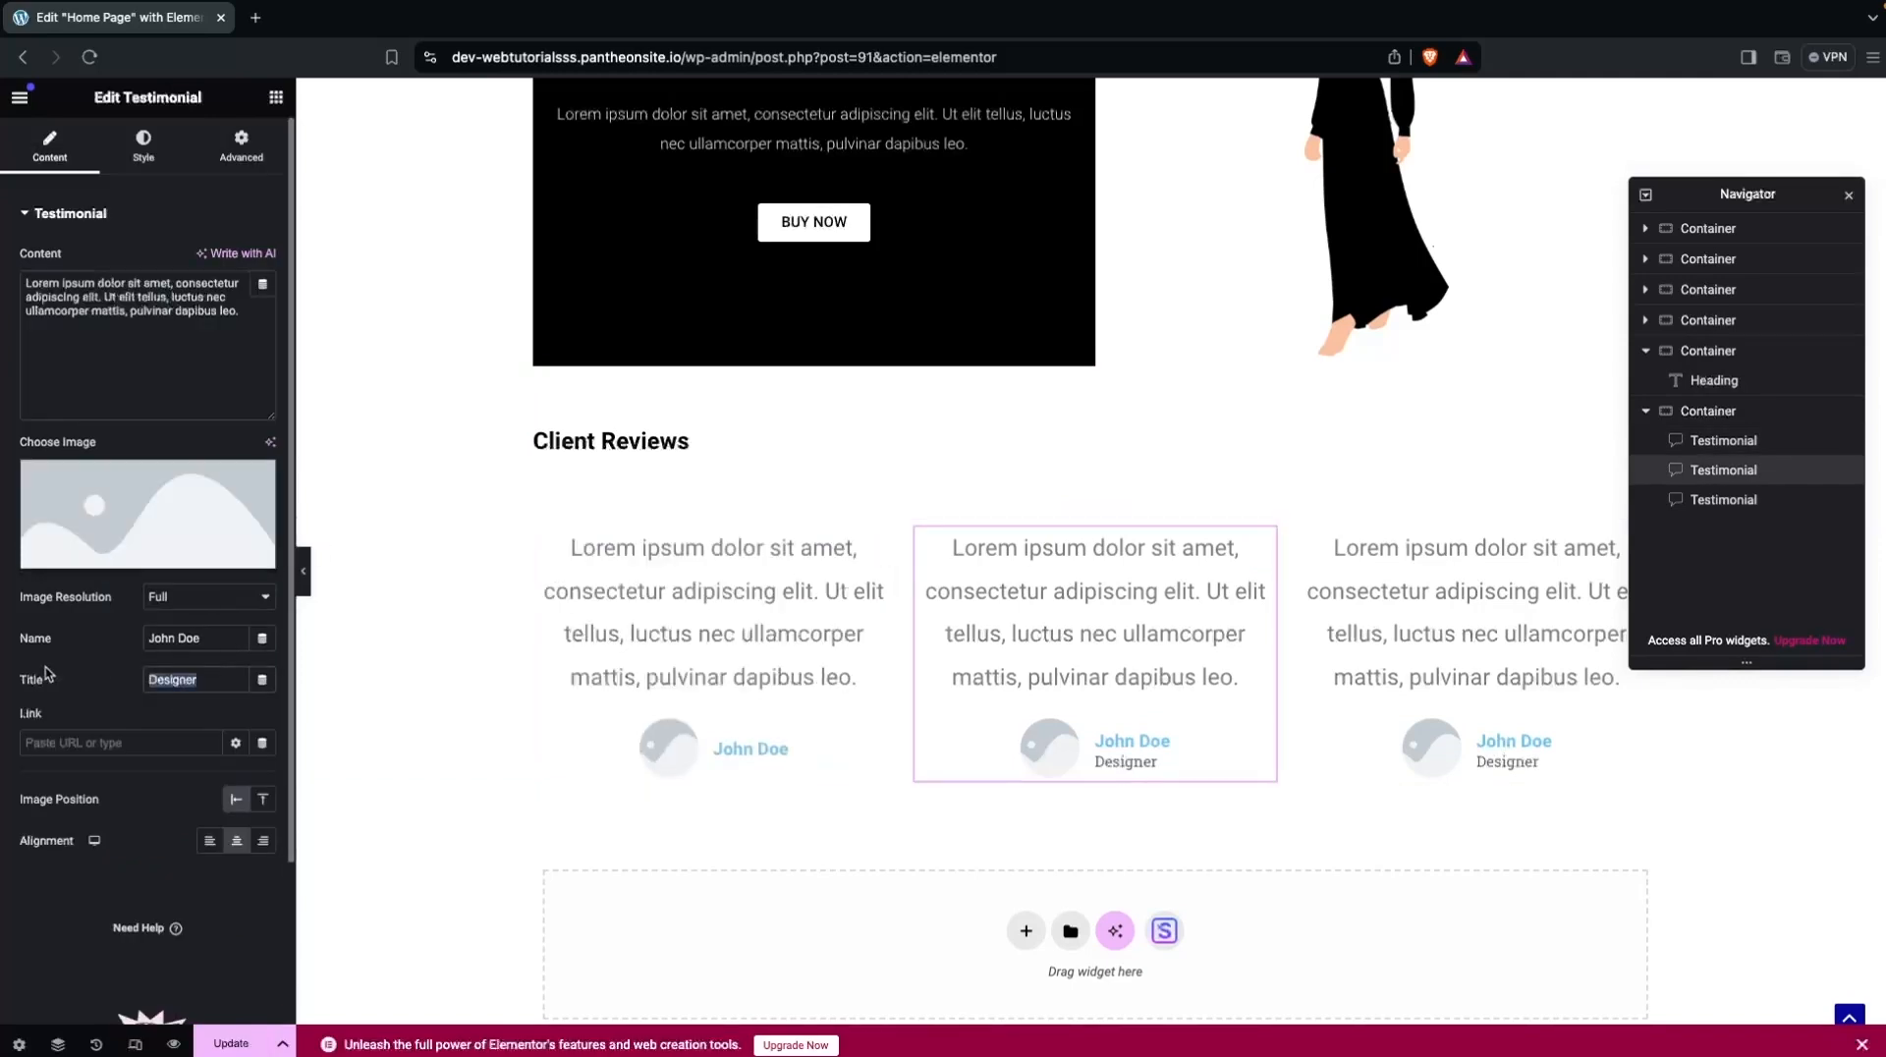
key(BackSpace)
click(1506, 761)
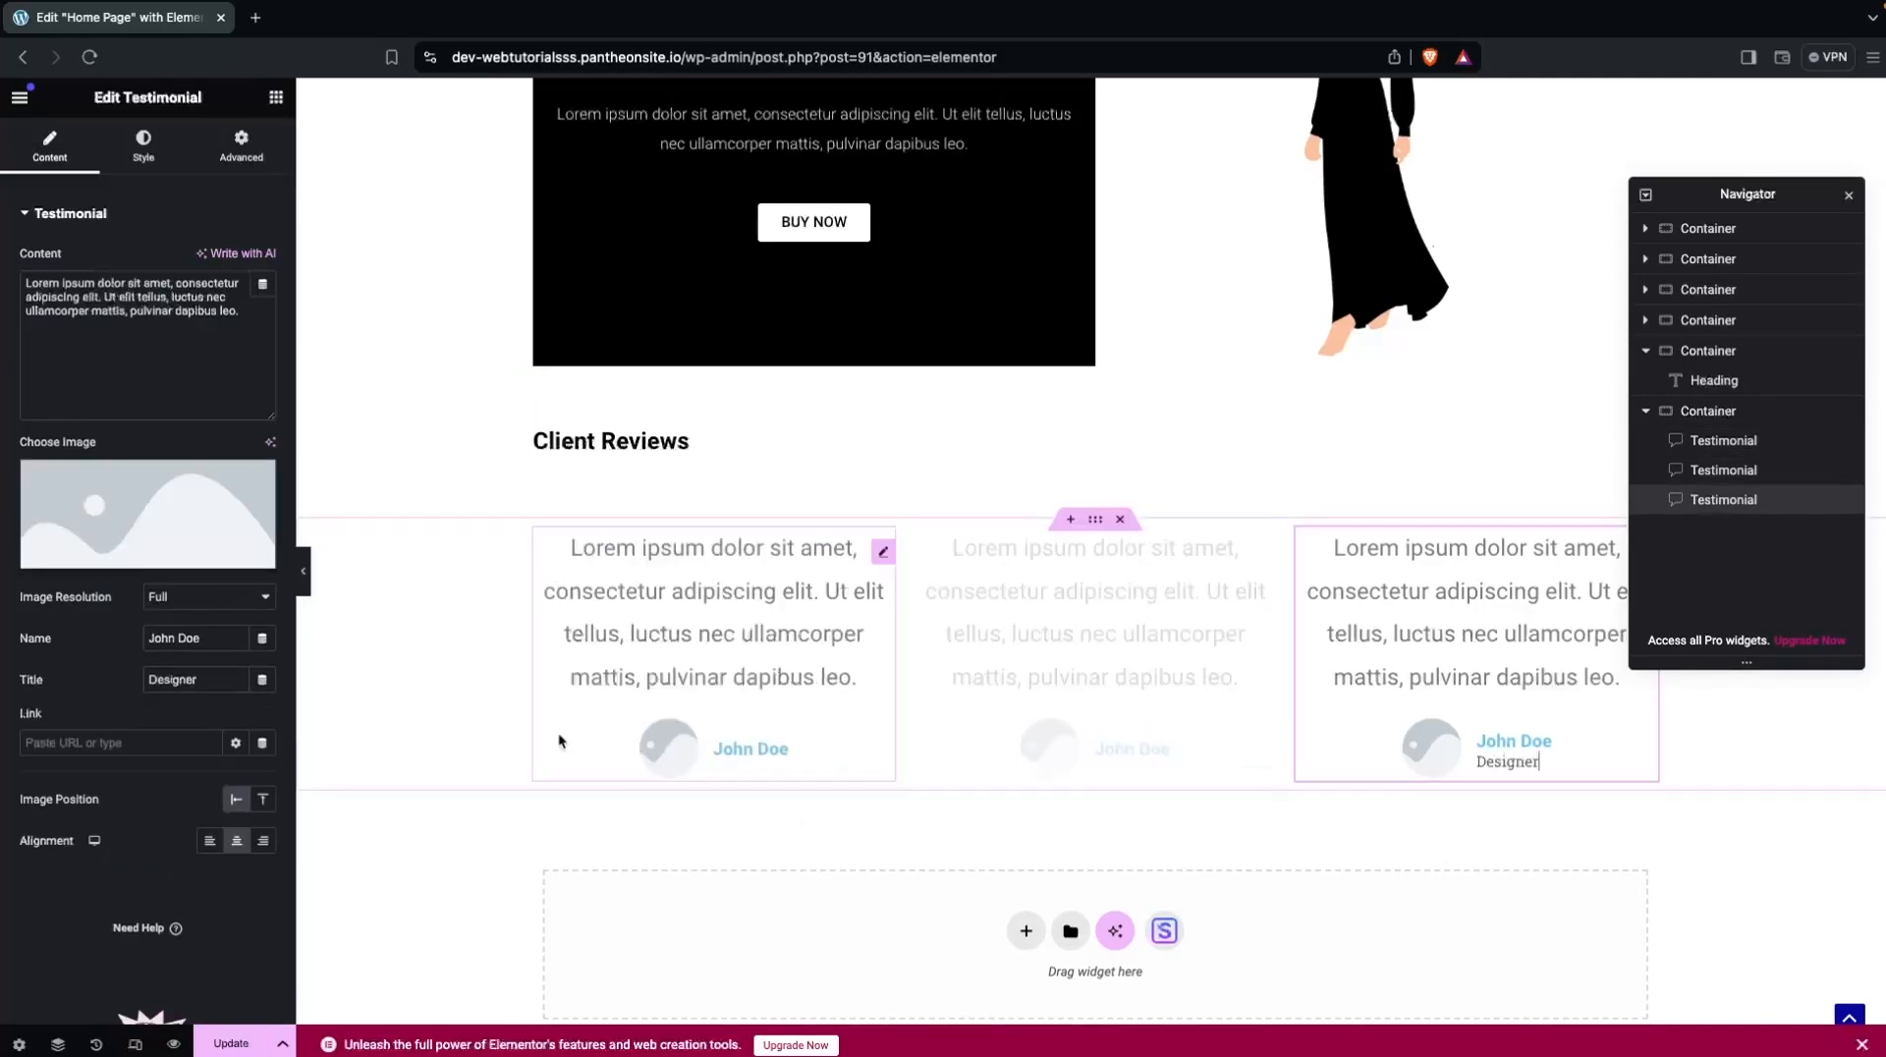
double_click(208, 677)
key(BackSpace)
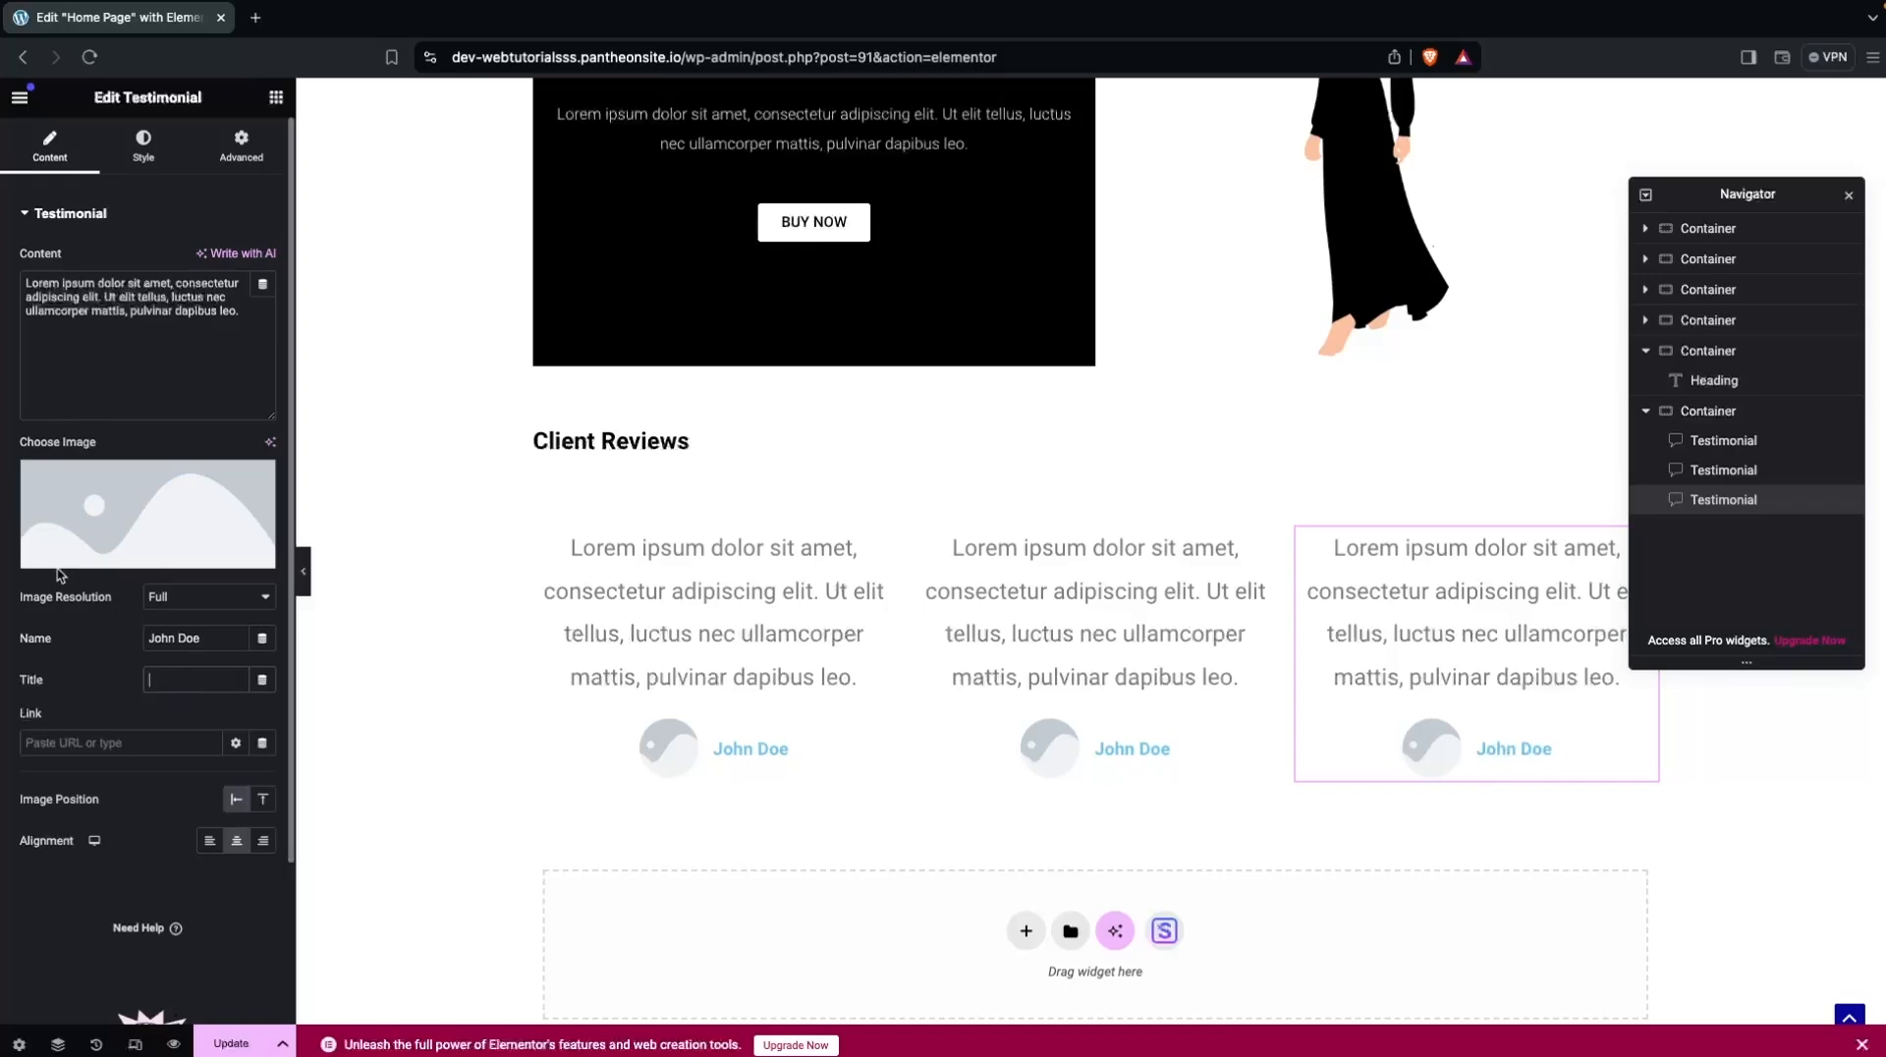
mouse_move(182, 526)
drag(241, 313, 10, 281)
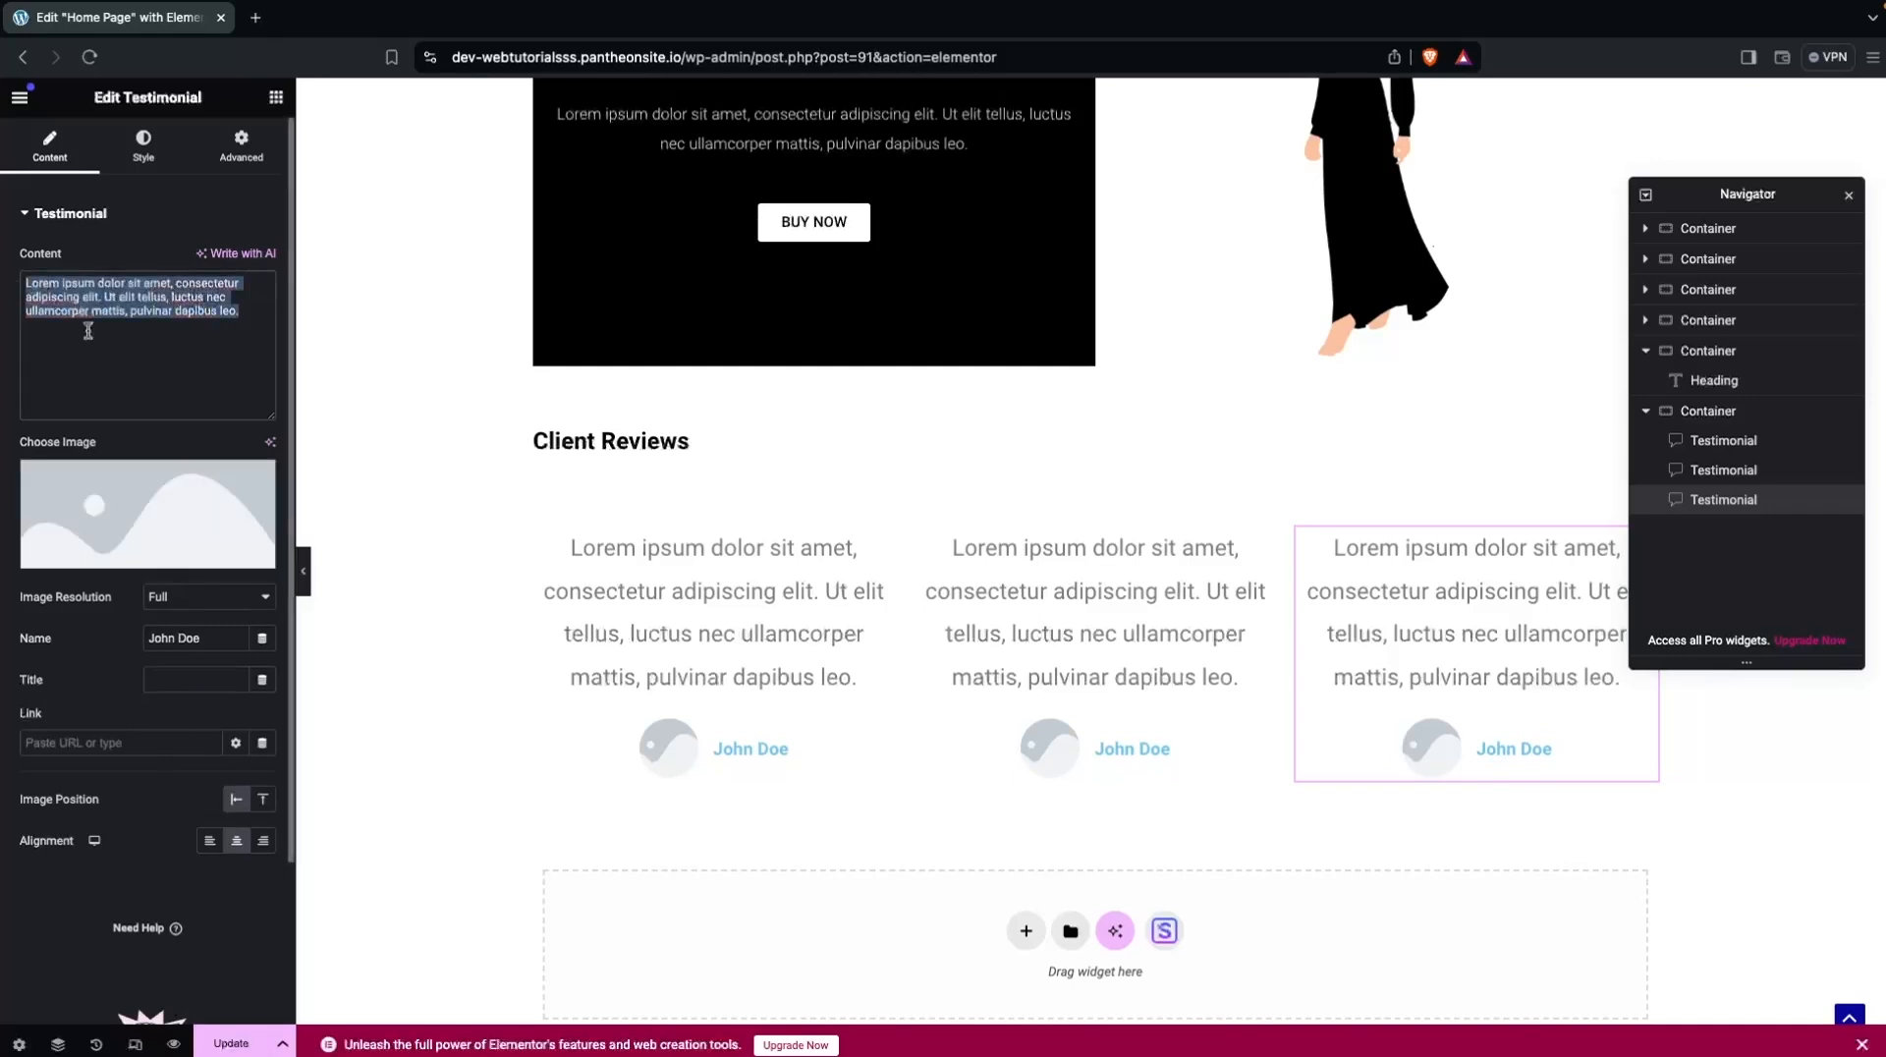
scroll(88, 331, down, 2)
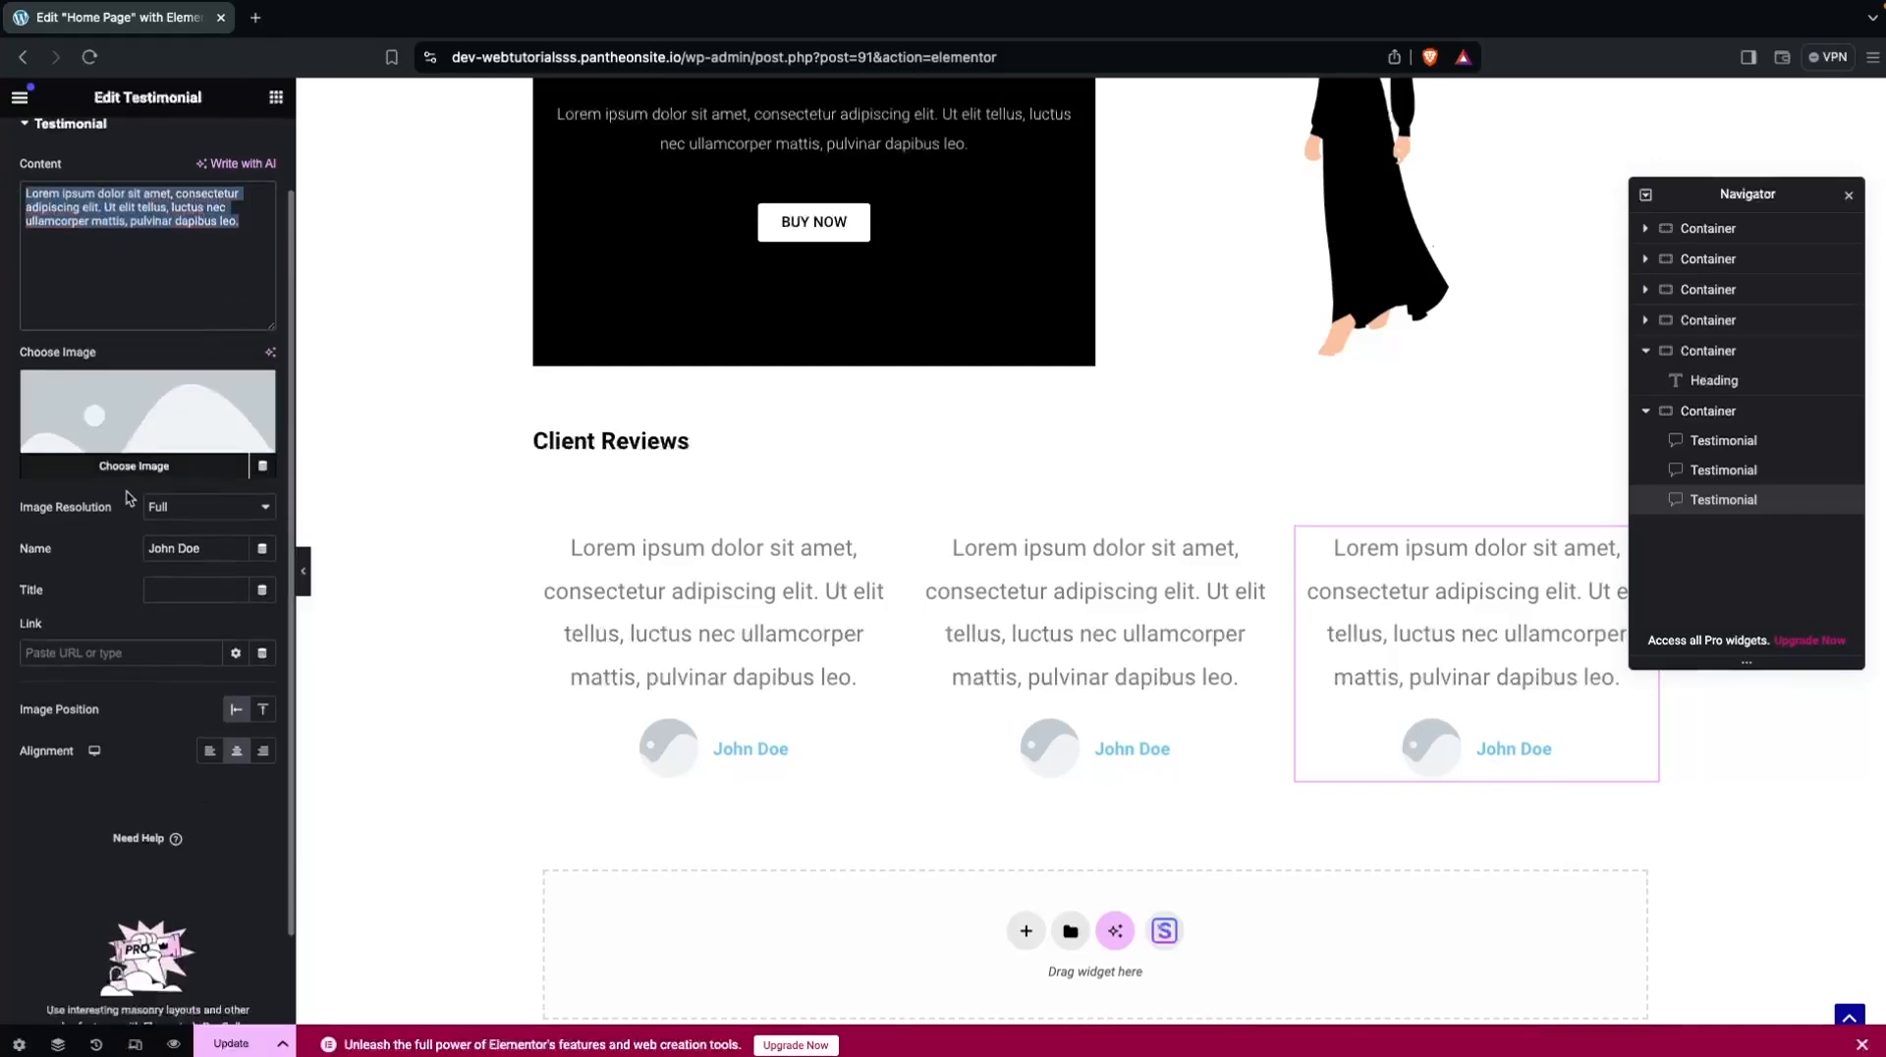
Left-align the content of all three testimonials in the Client Reviews section.
click(210, 747)
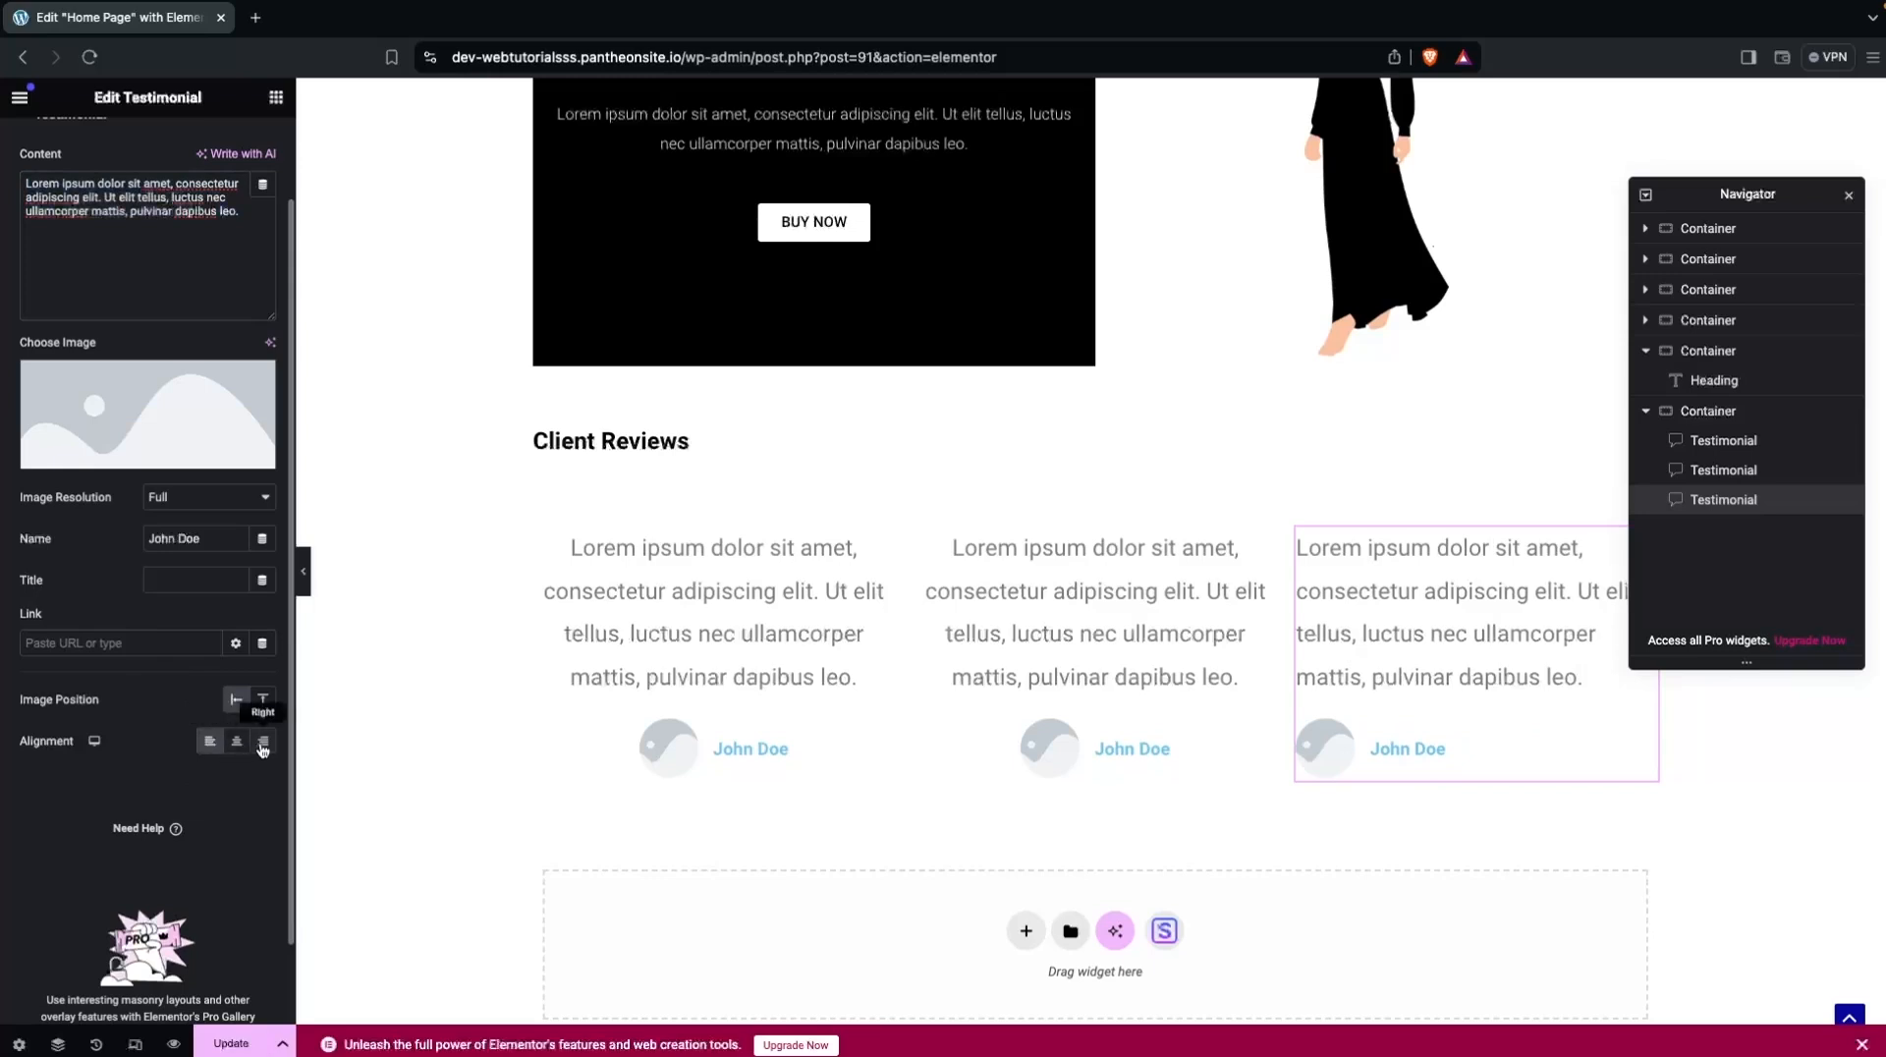
click(262, 742)
click(236, 742)
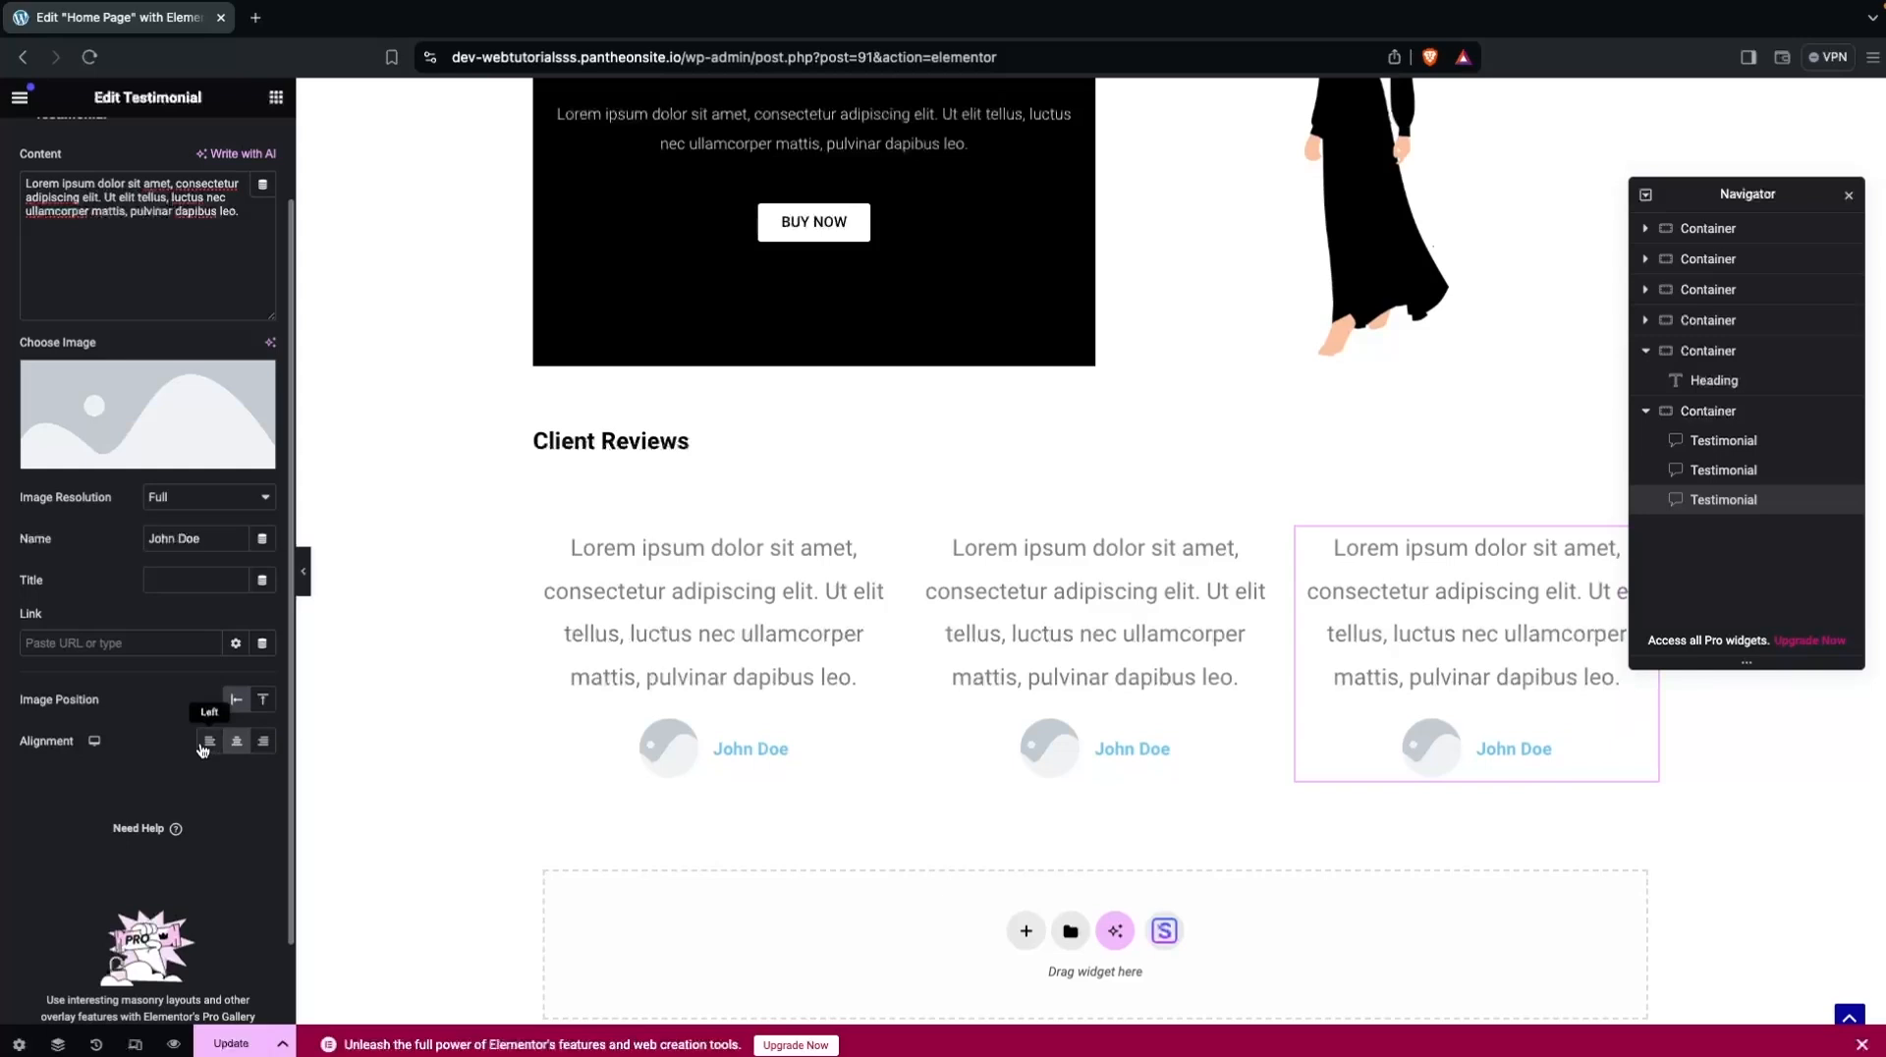
click(1078, 637)
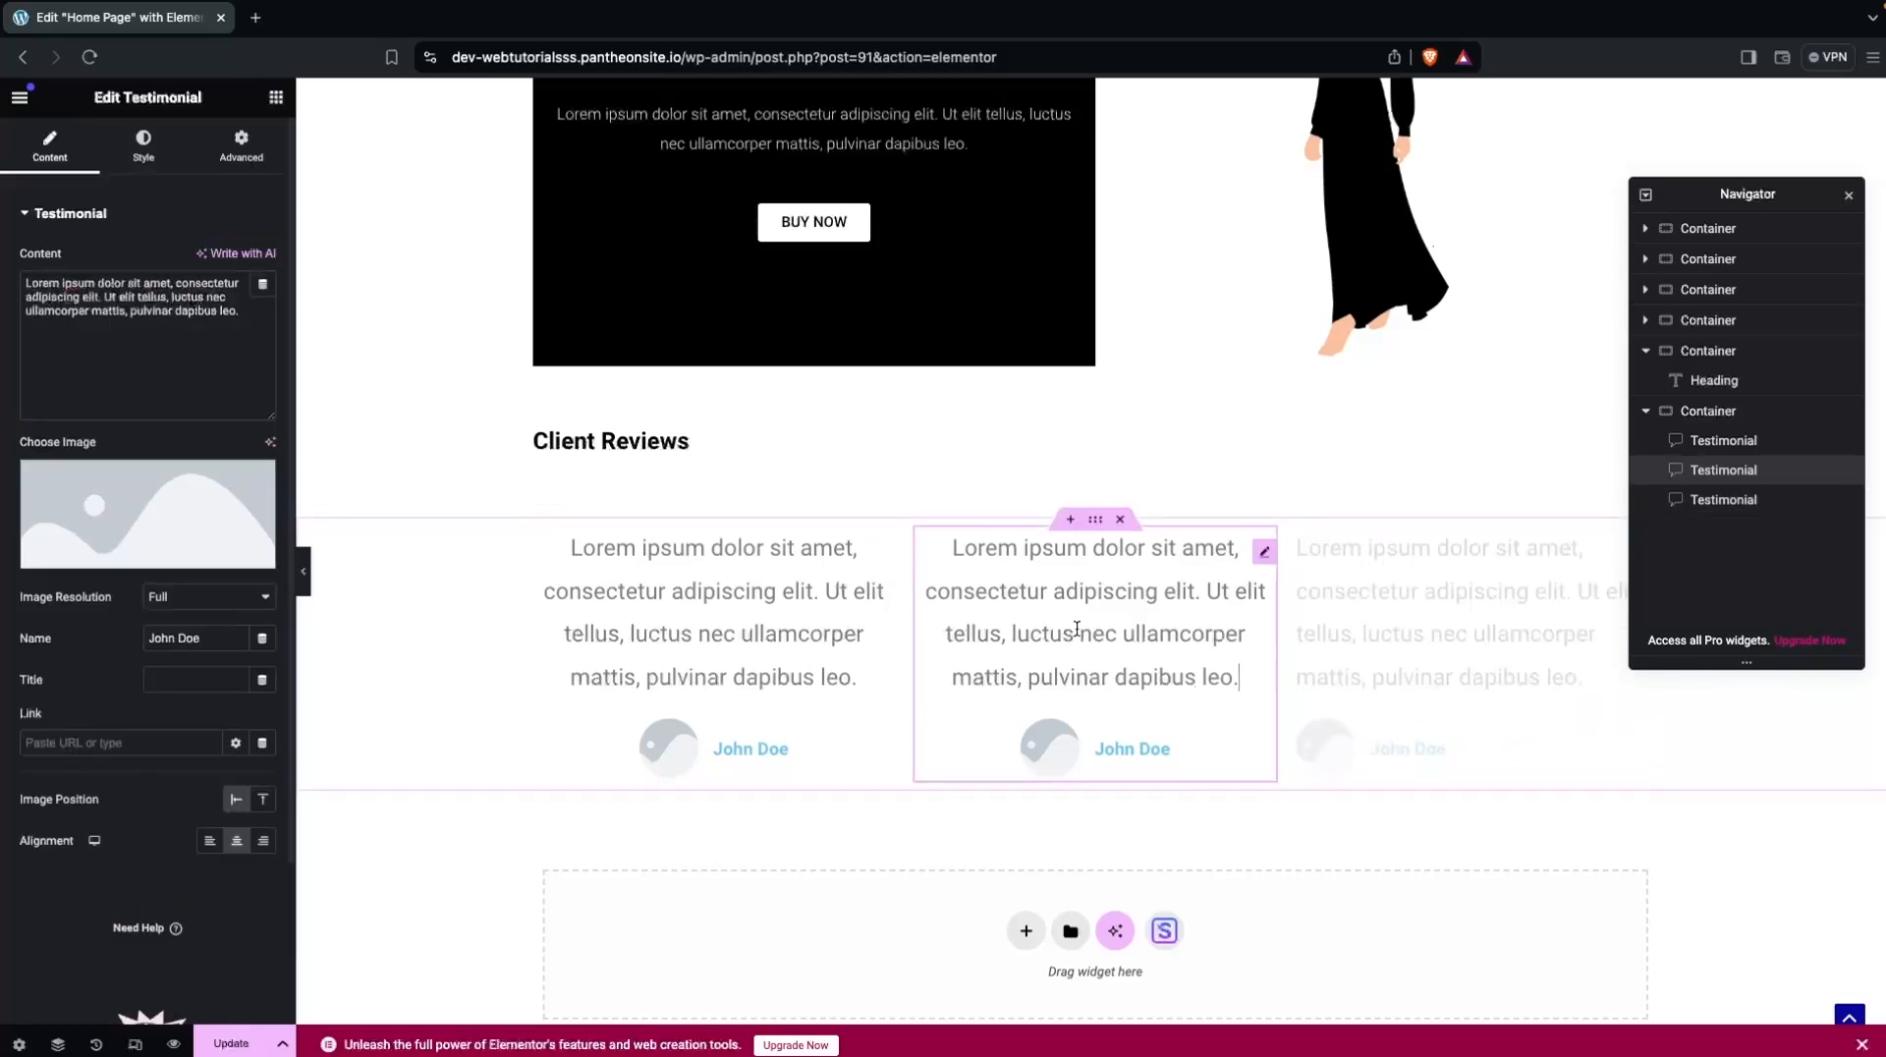
click(210, 841)
click(882, 552)
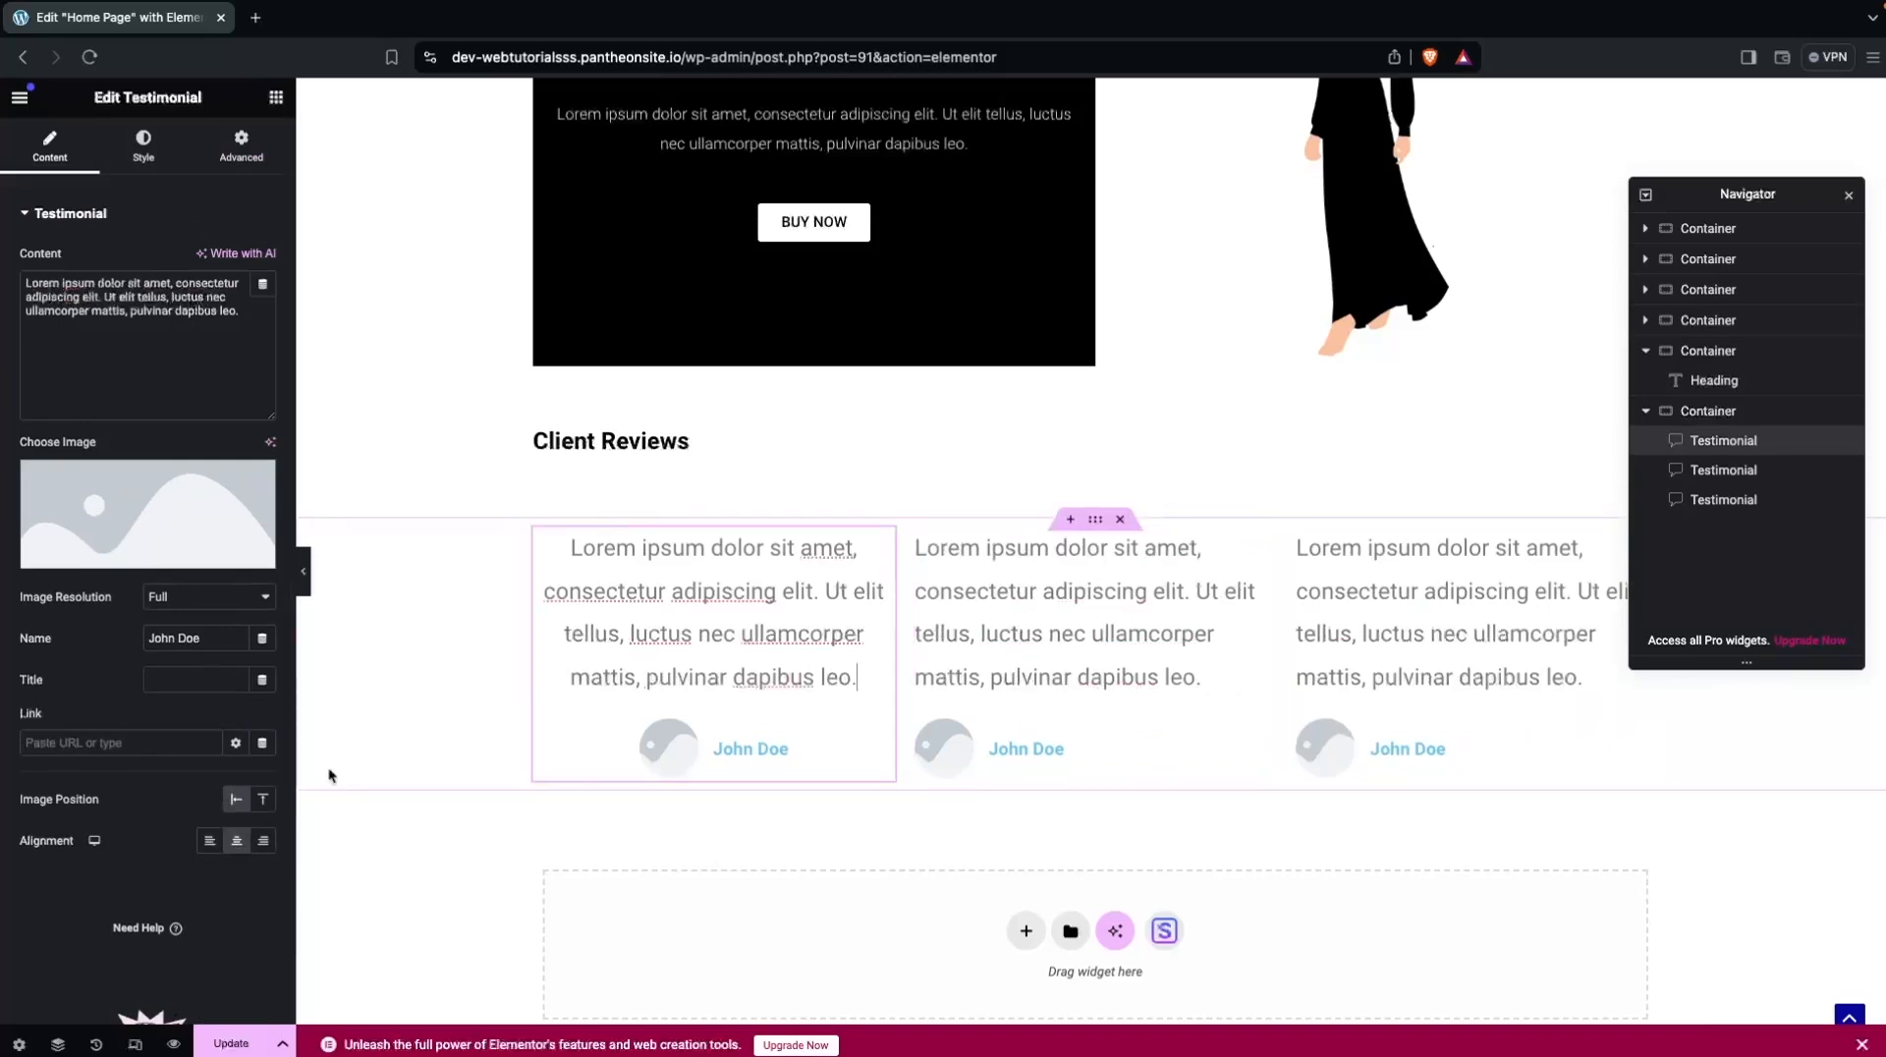
click(209, 841)
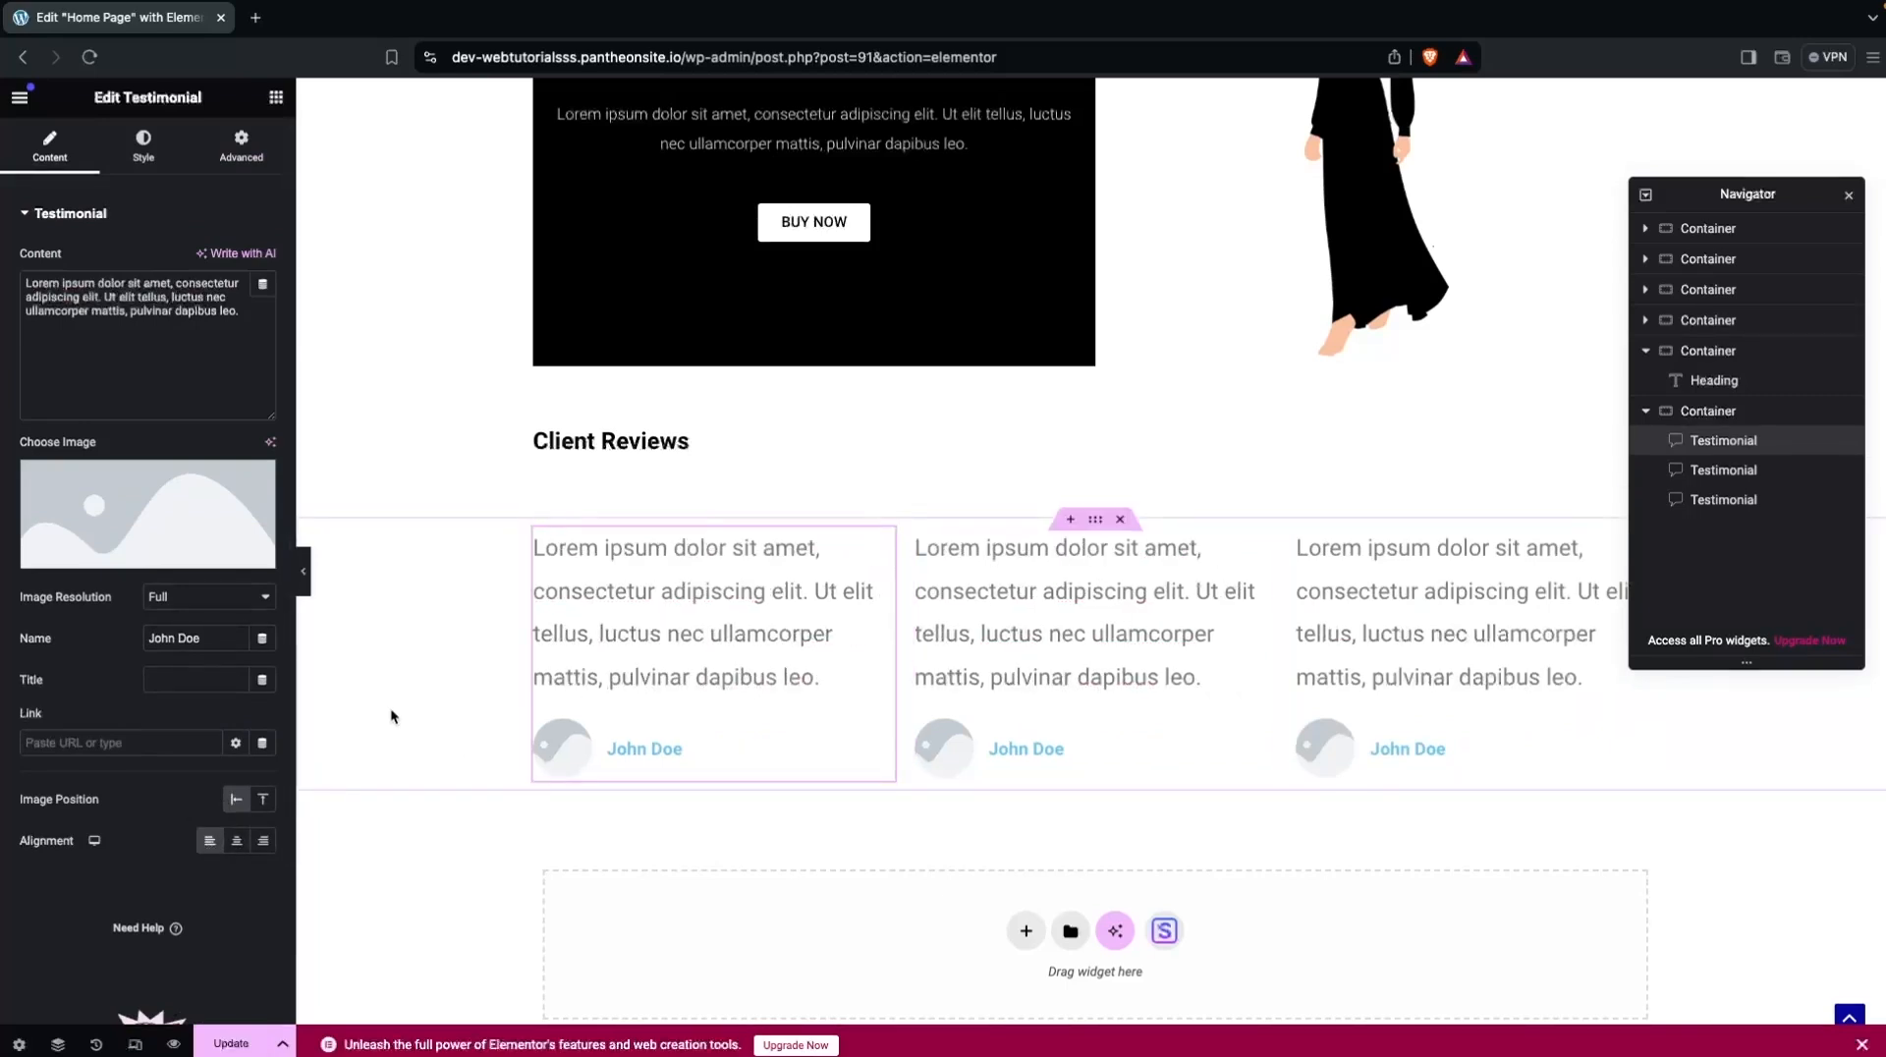
Set the Client Reviews heading's bottom padding to 30 px.
click(599, 450)
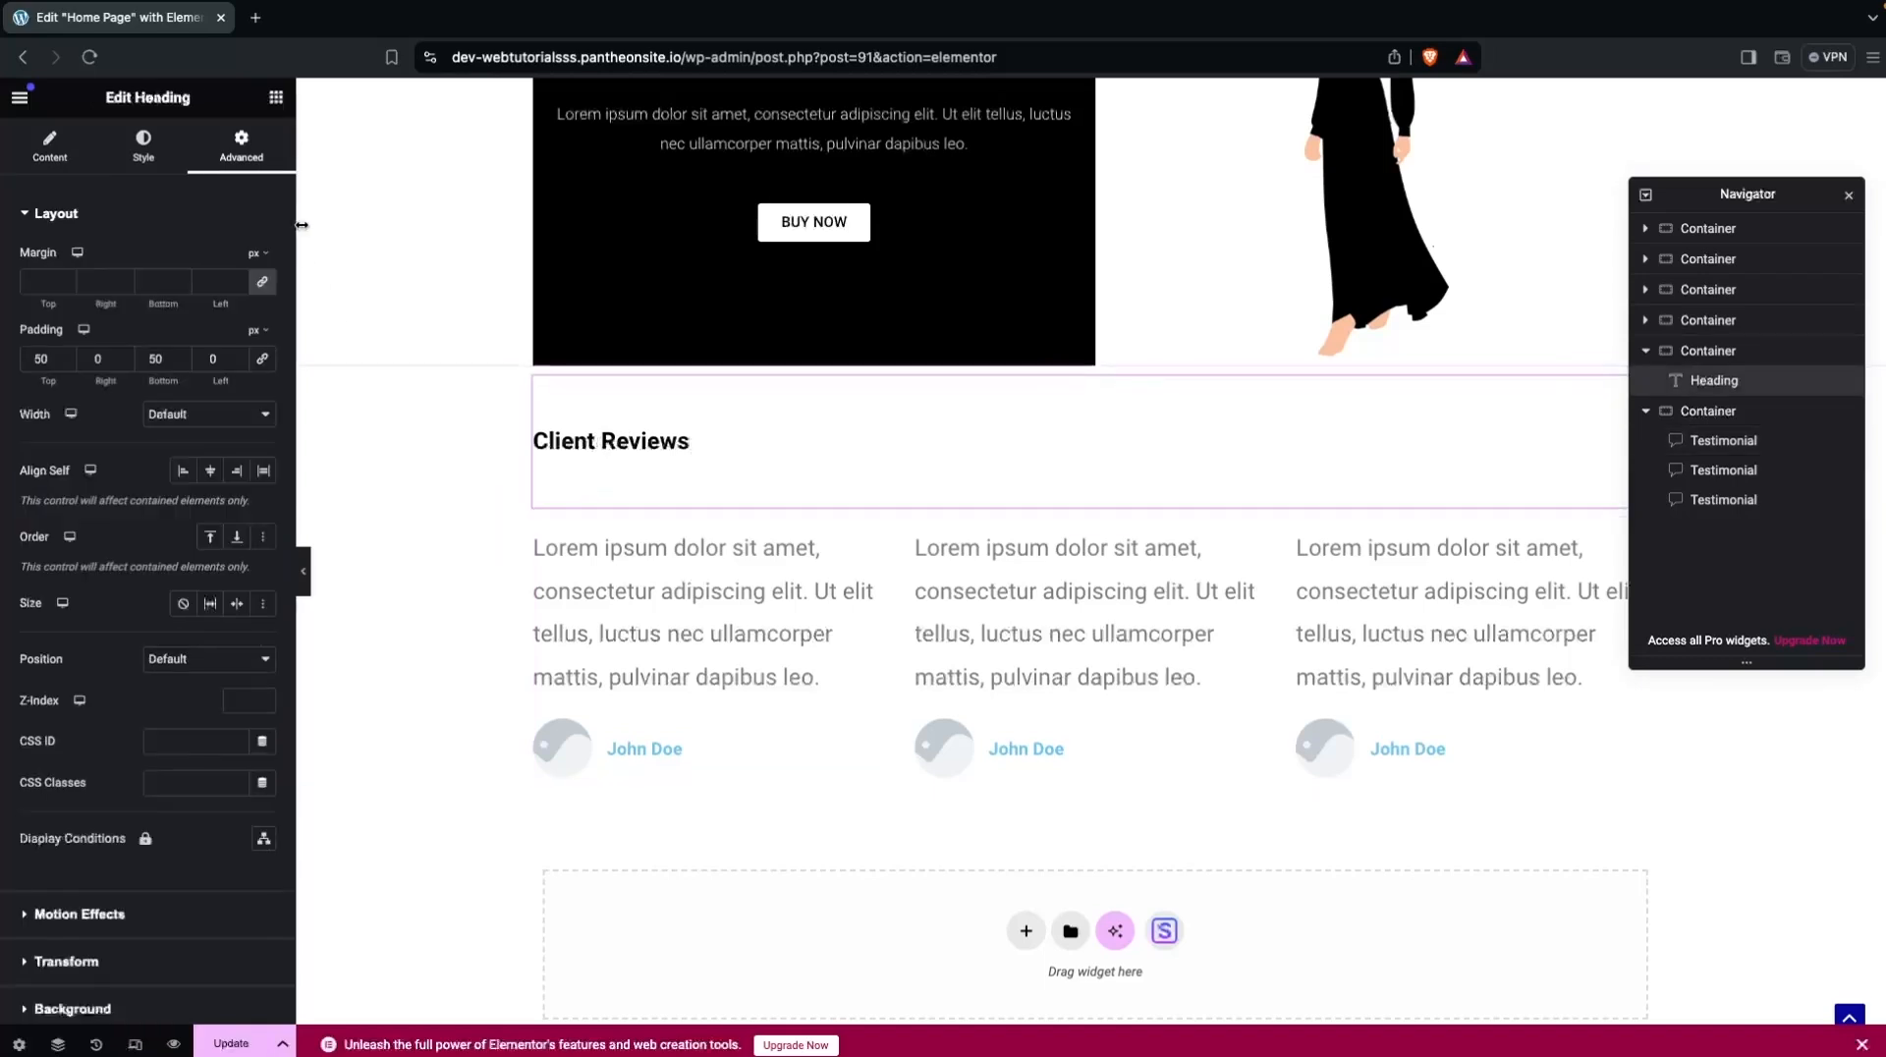
double_click(157, 358)
text(30)
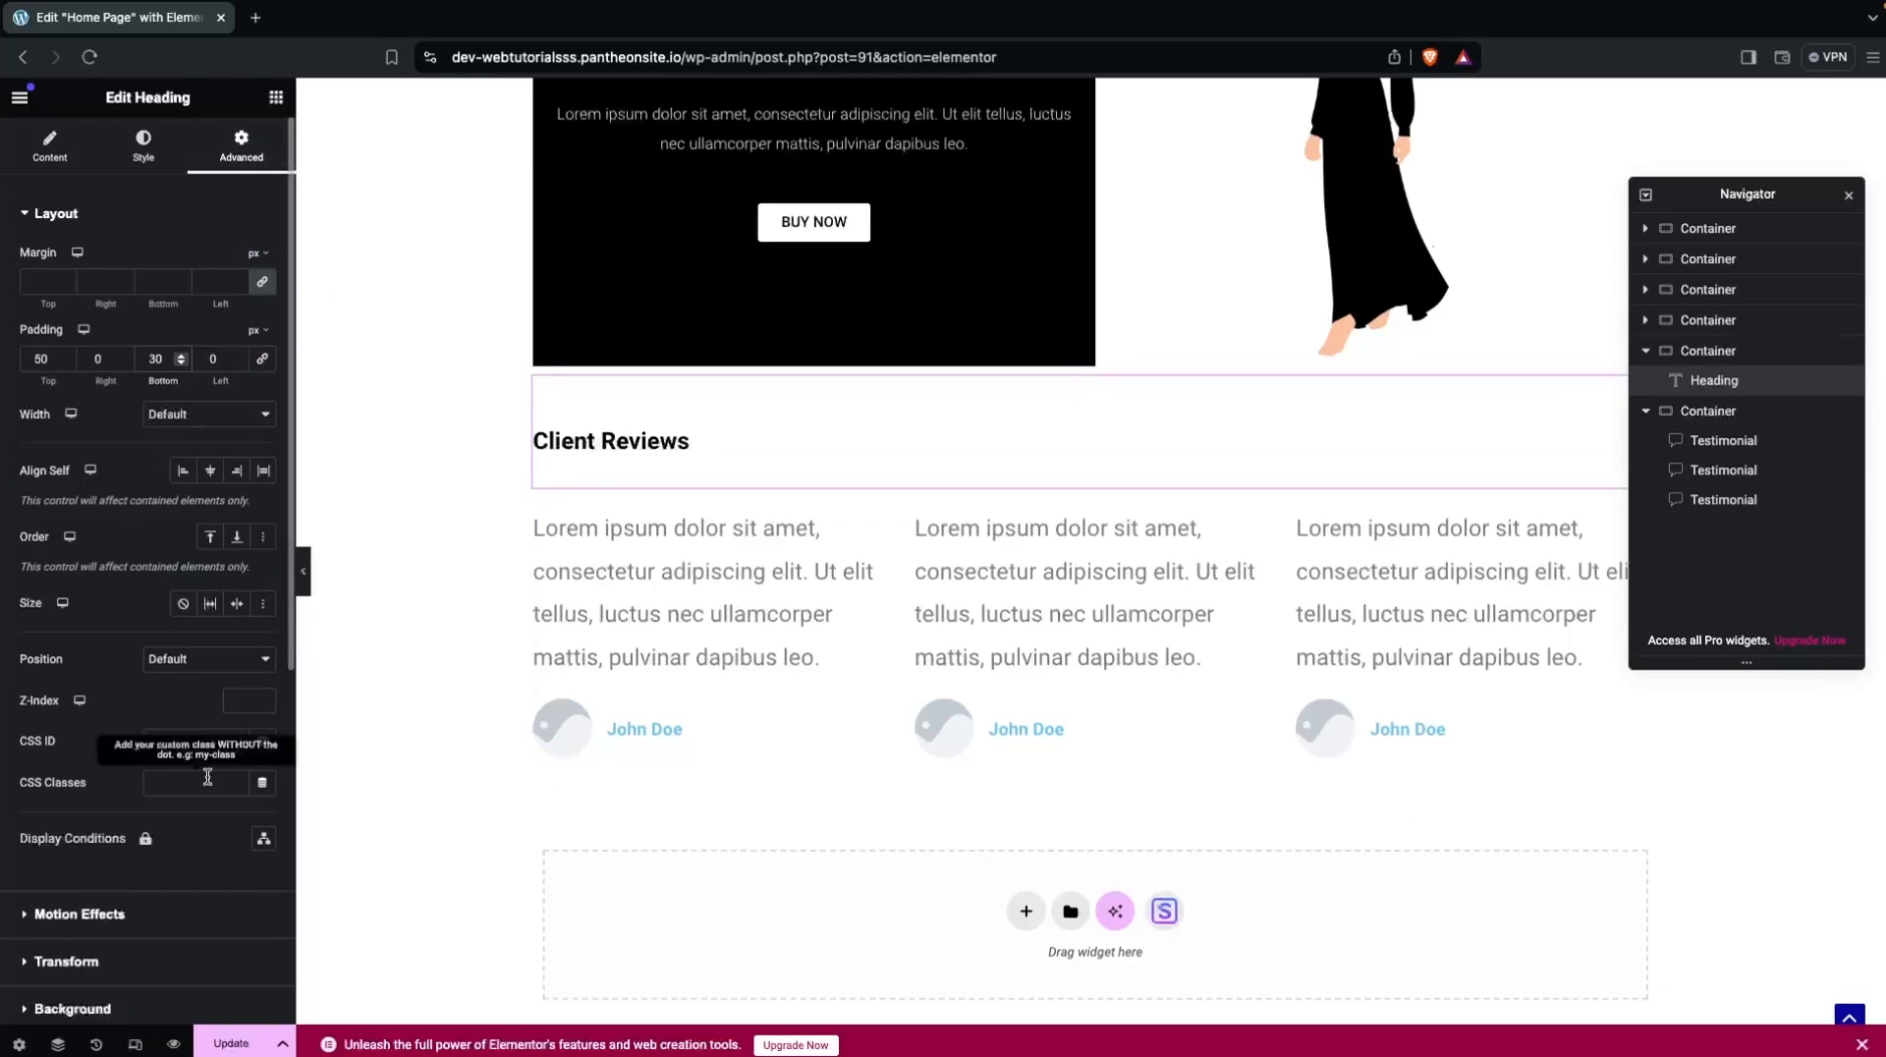
Darken the first testimonial's content text to near-black and set its font size to 20 px.
click(678, 606)
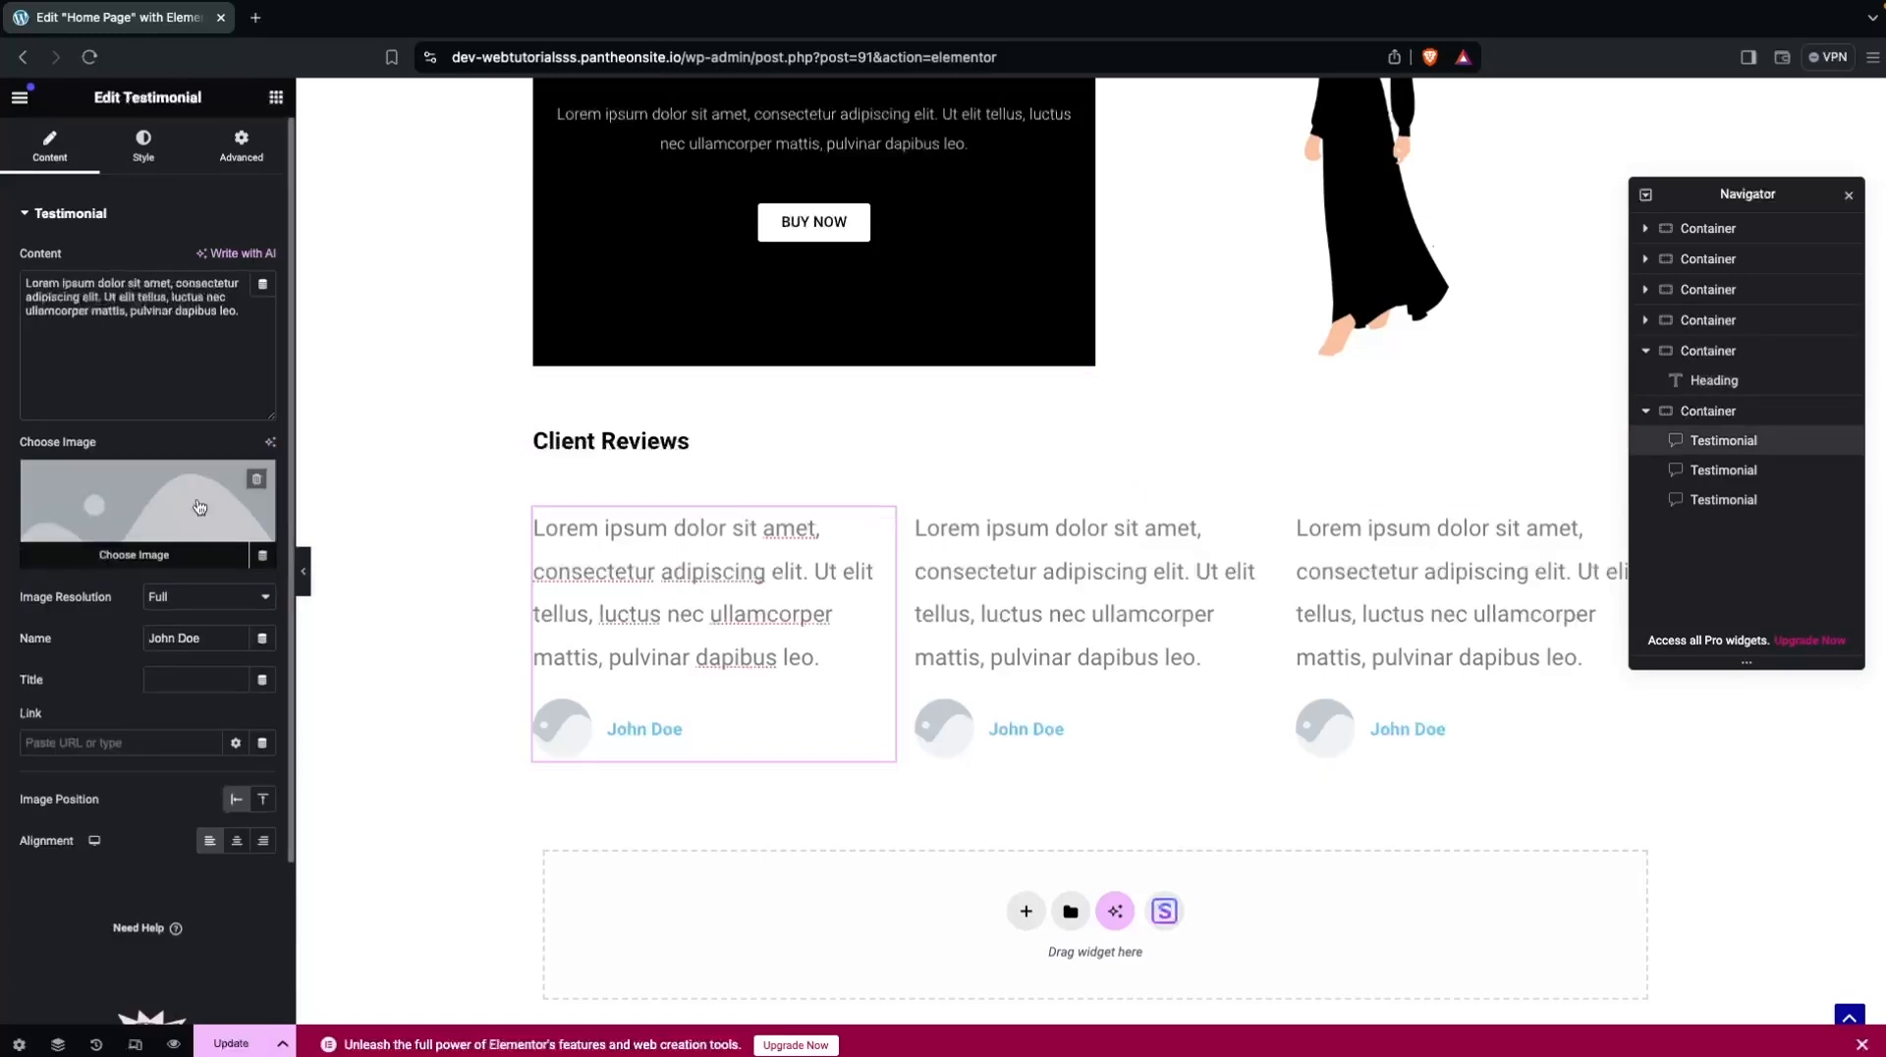
click(144, 153)
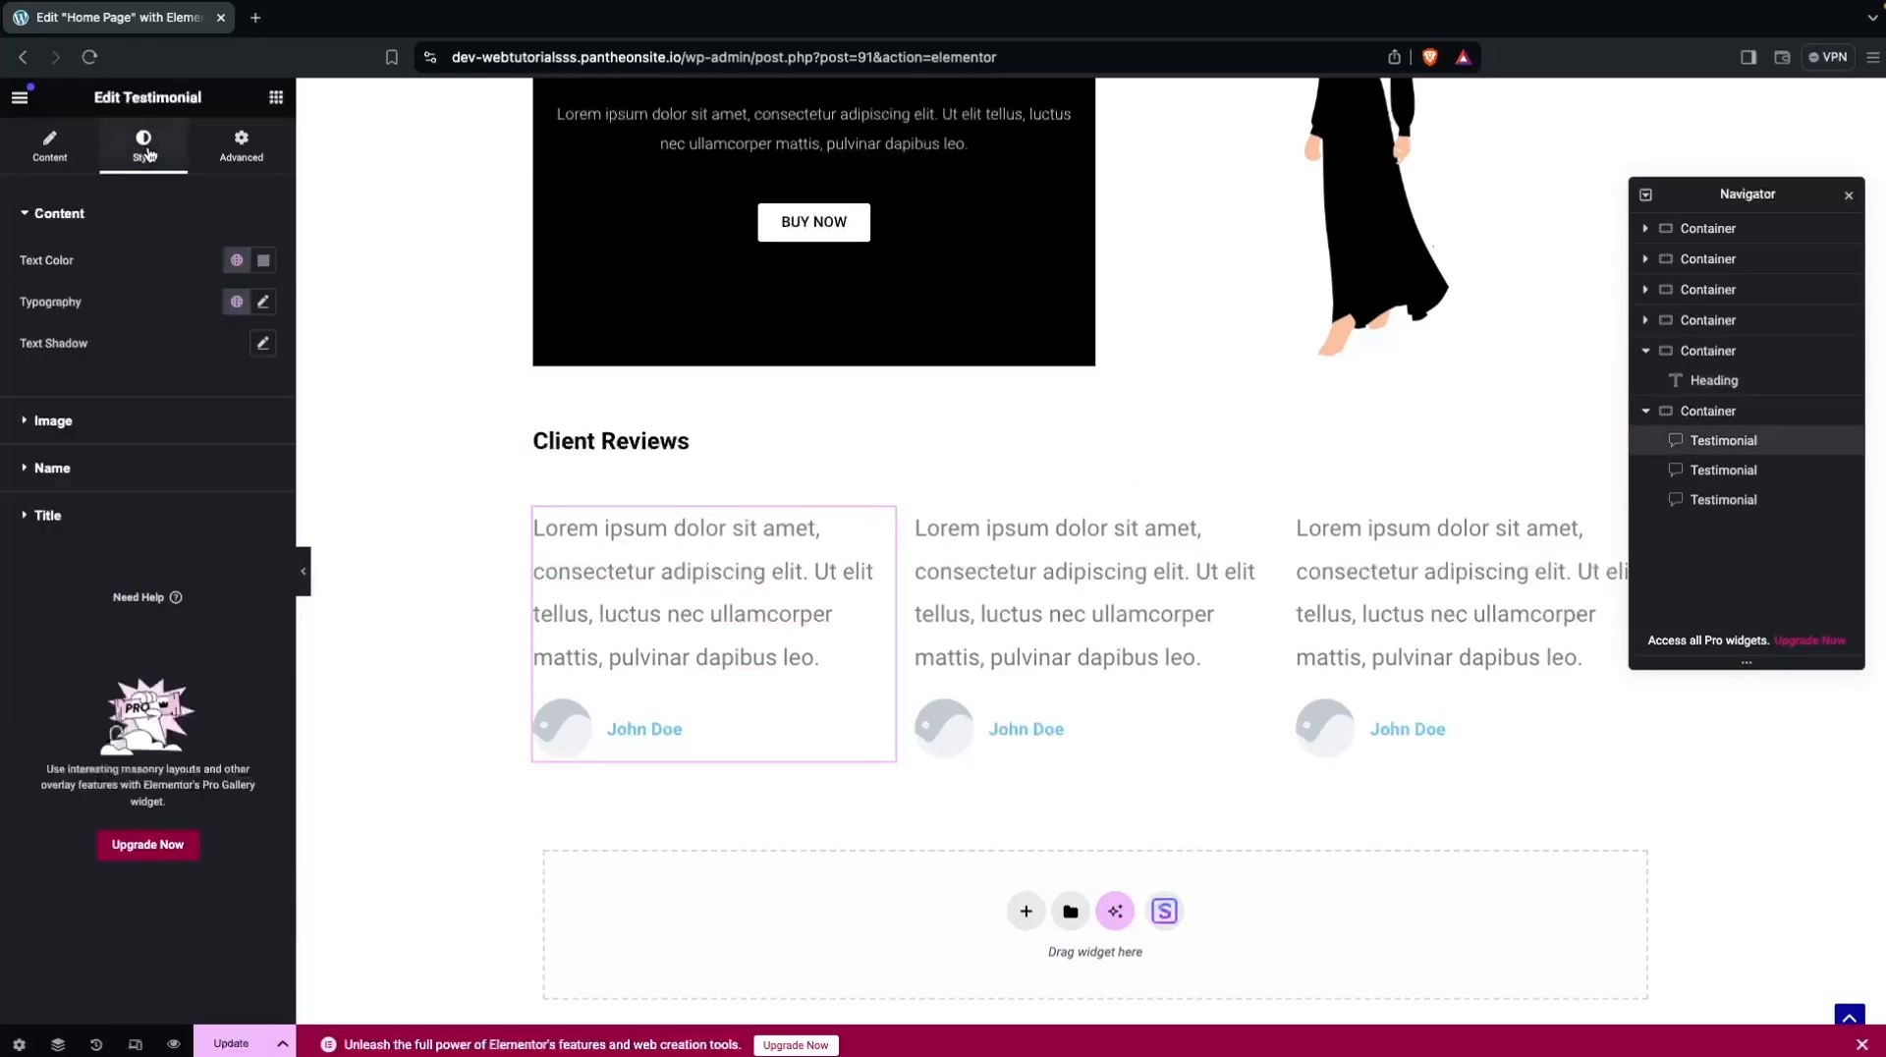
click(262, 259)
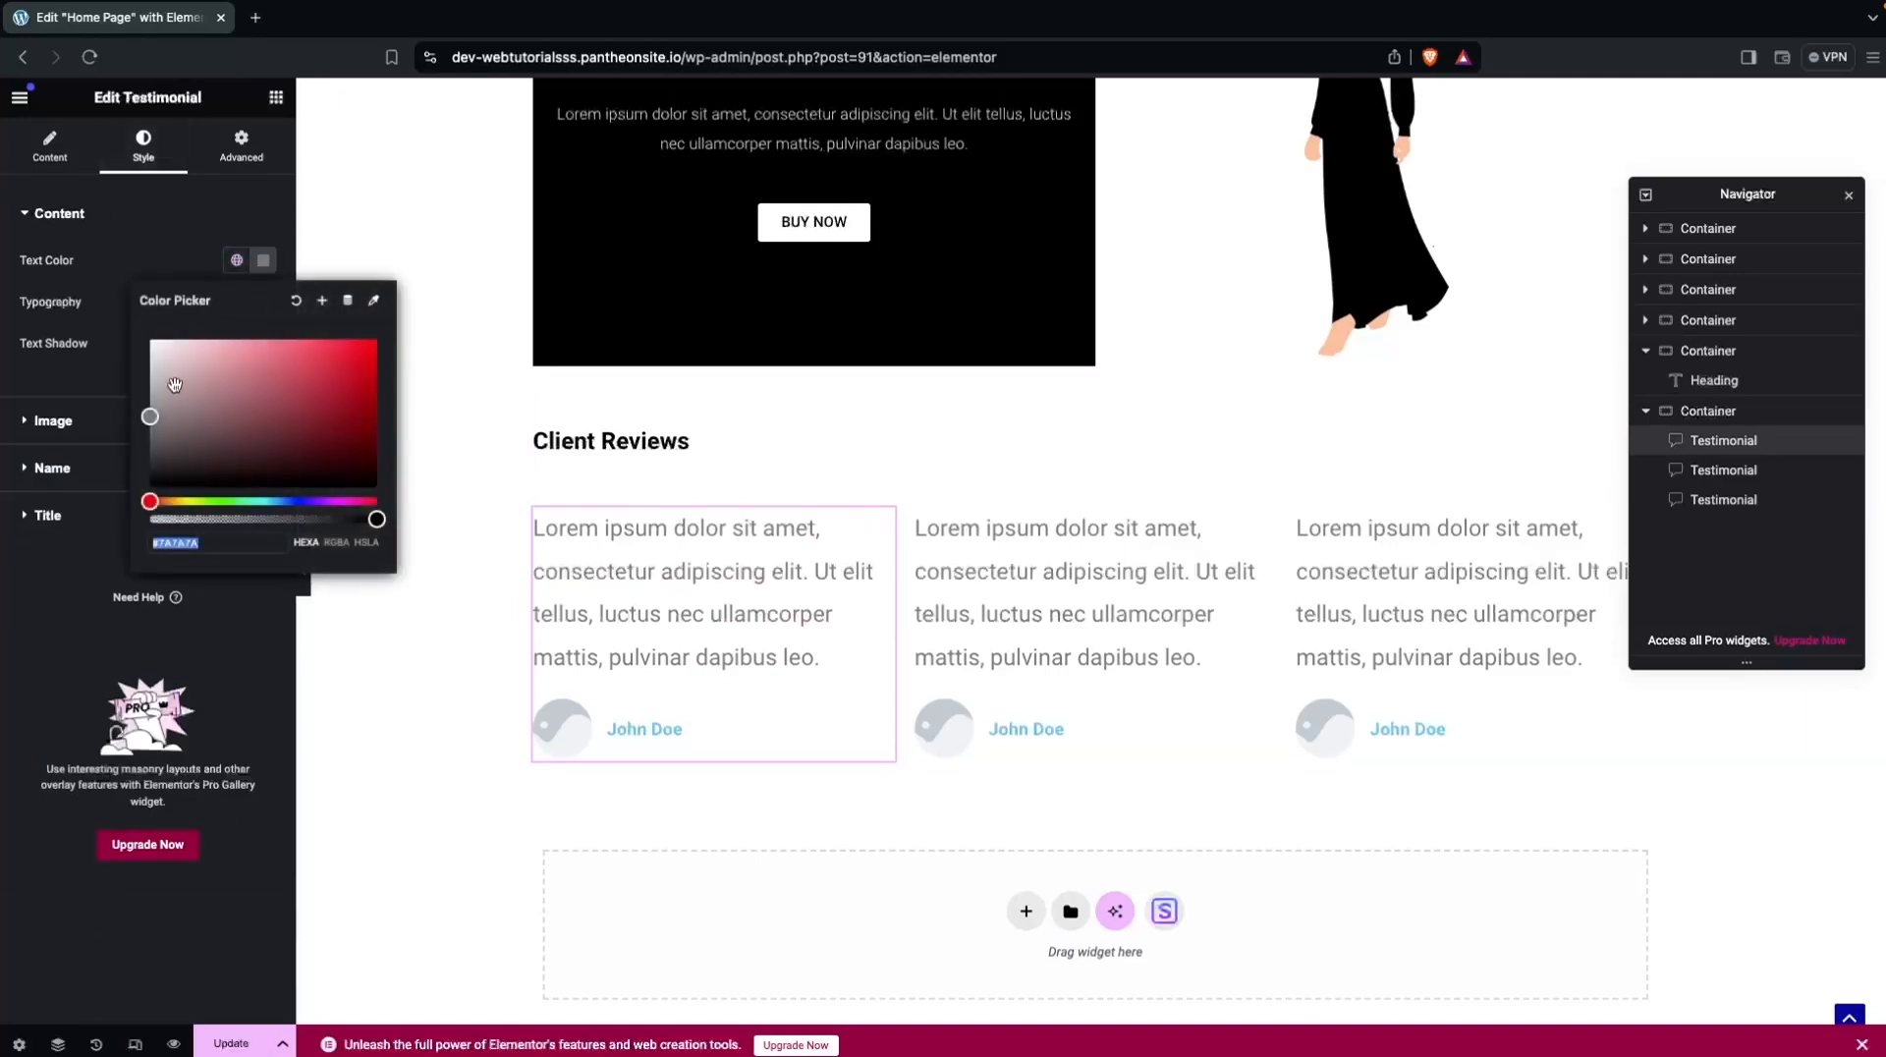
drag(167, 385, 149, 455)
click(98, 319)
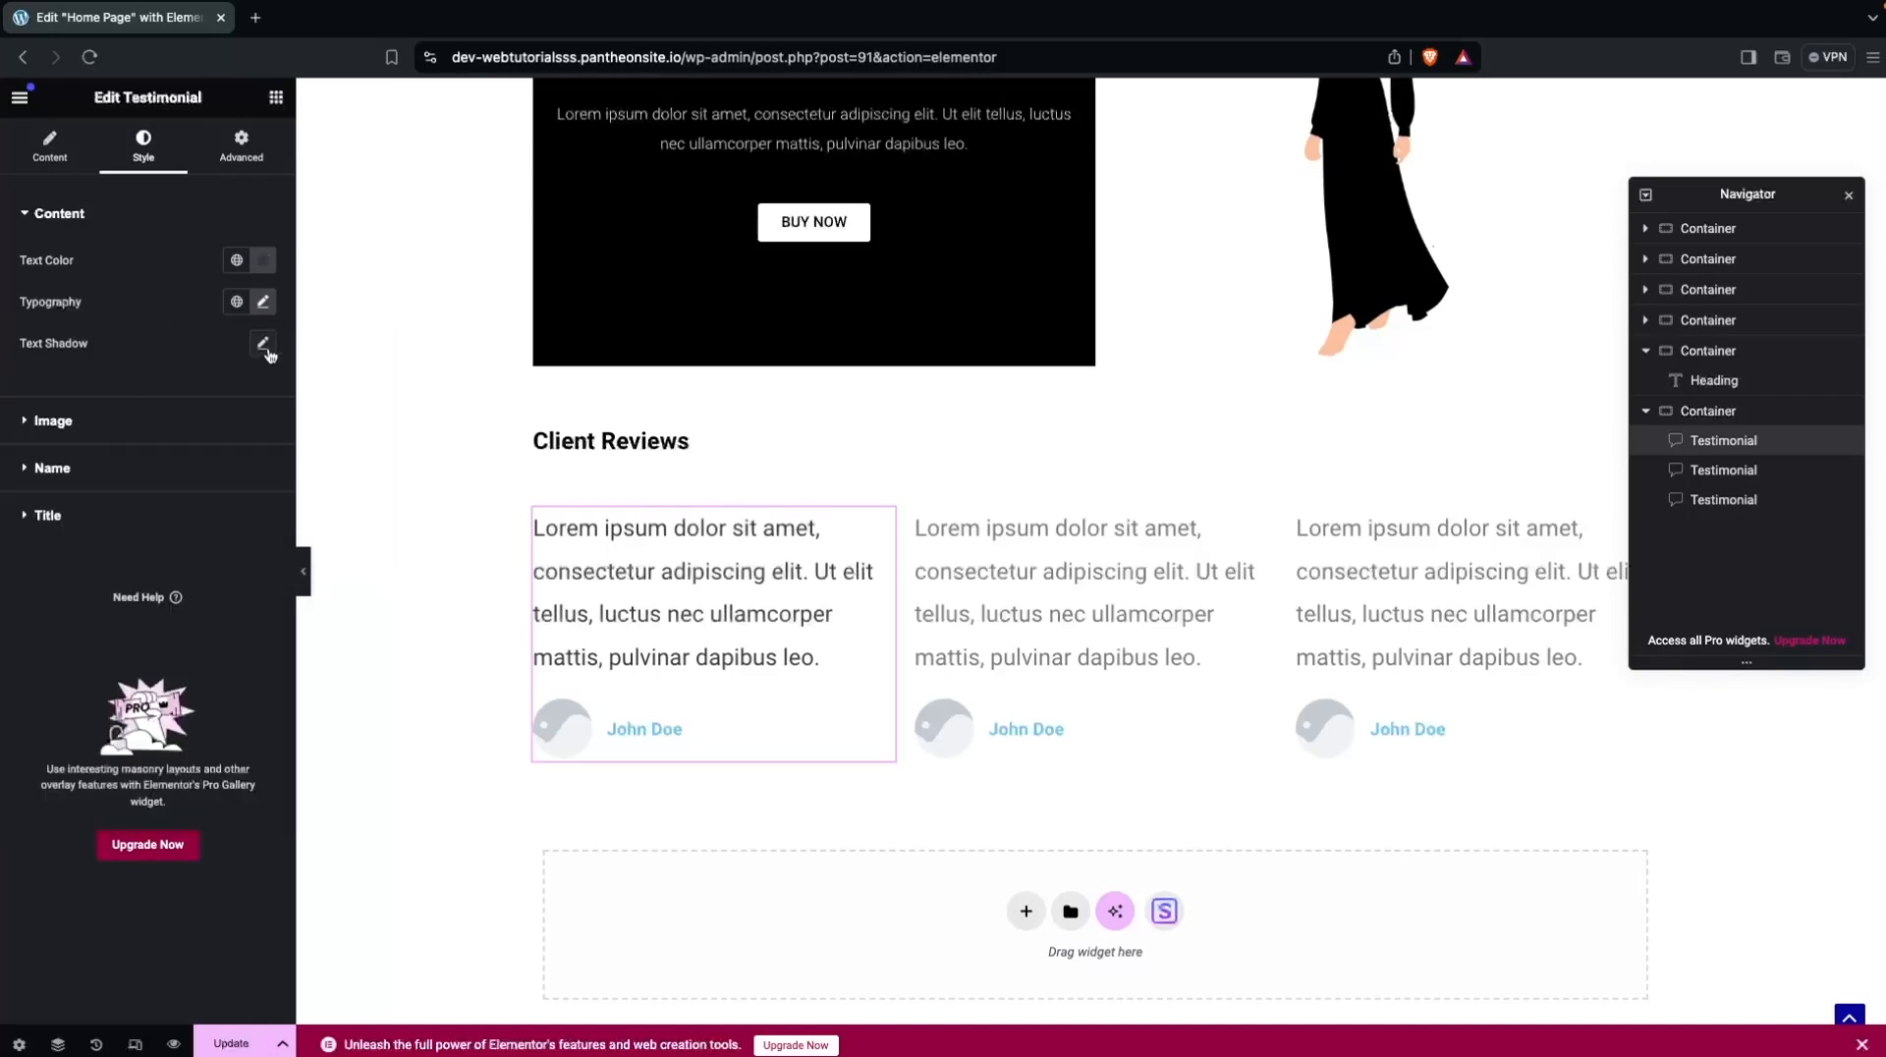
click(262, 305)
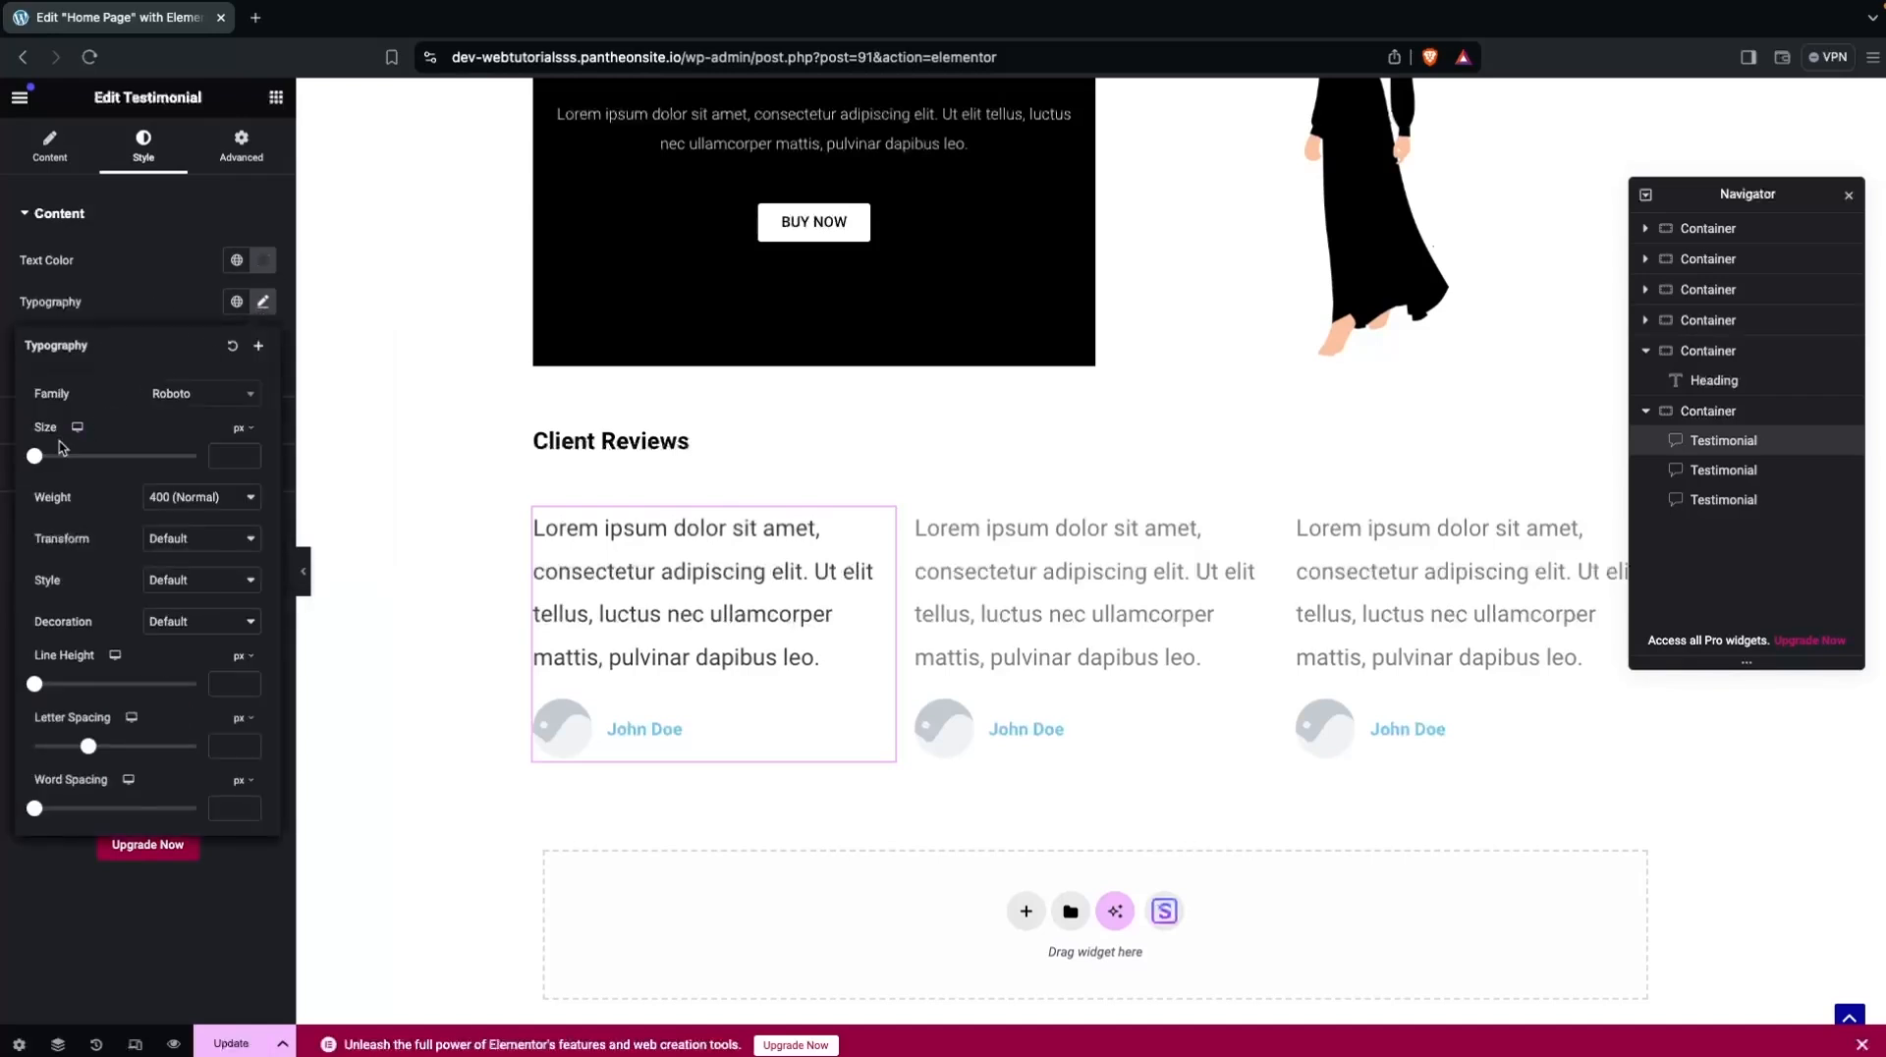
drag(35, 456, 50, 458)
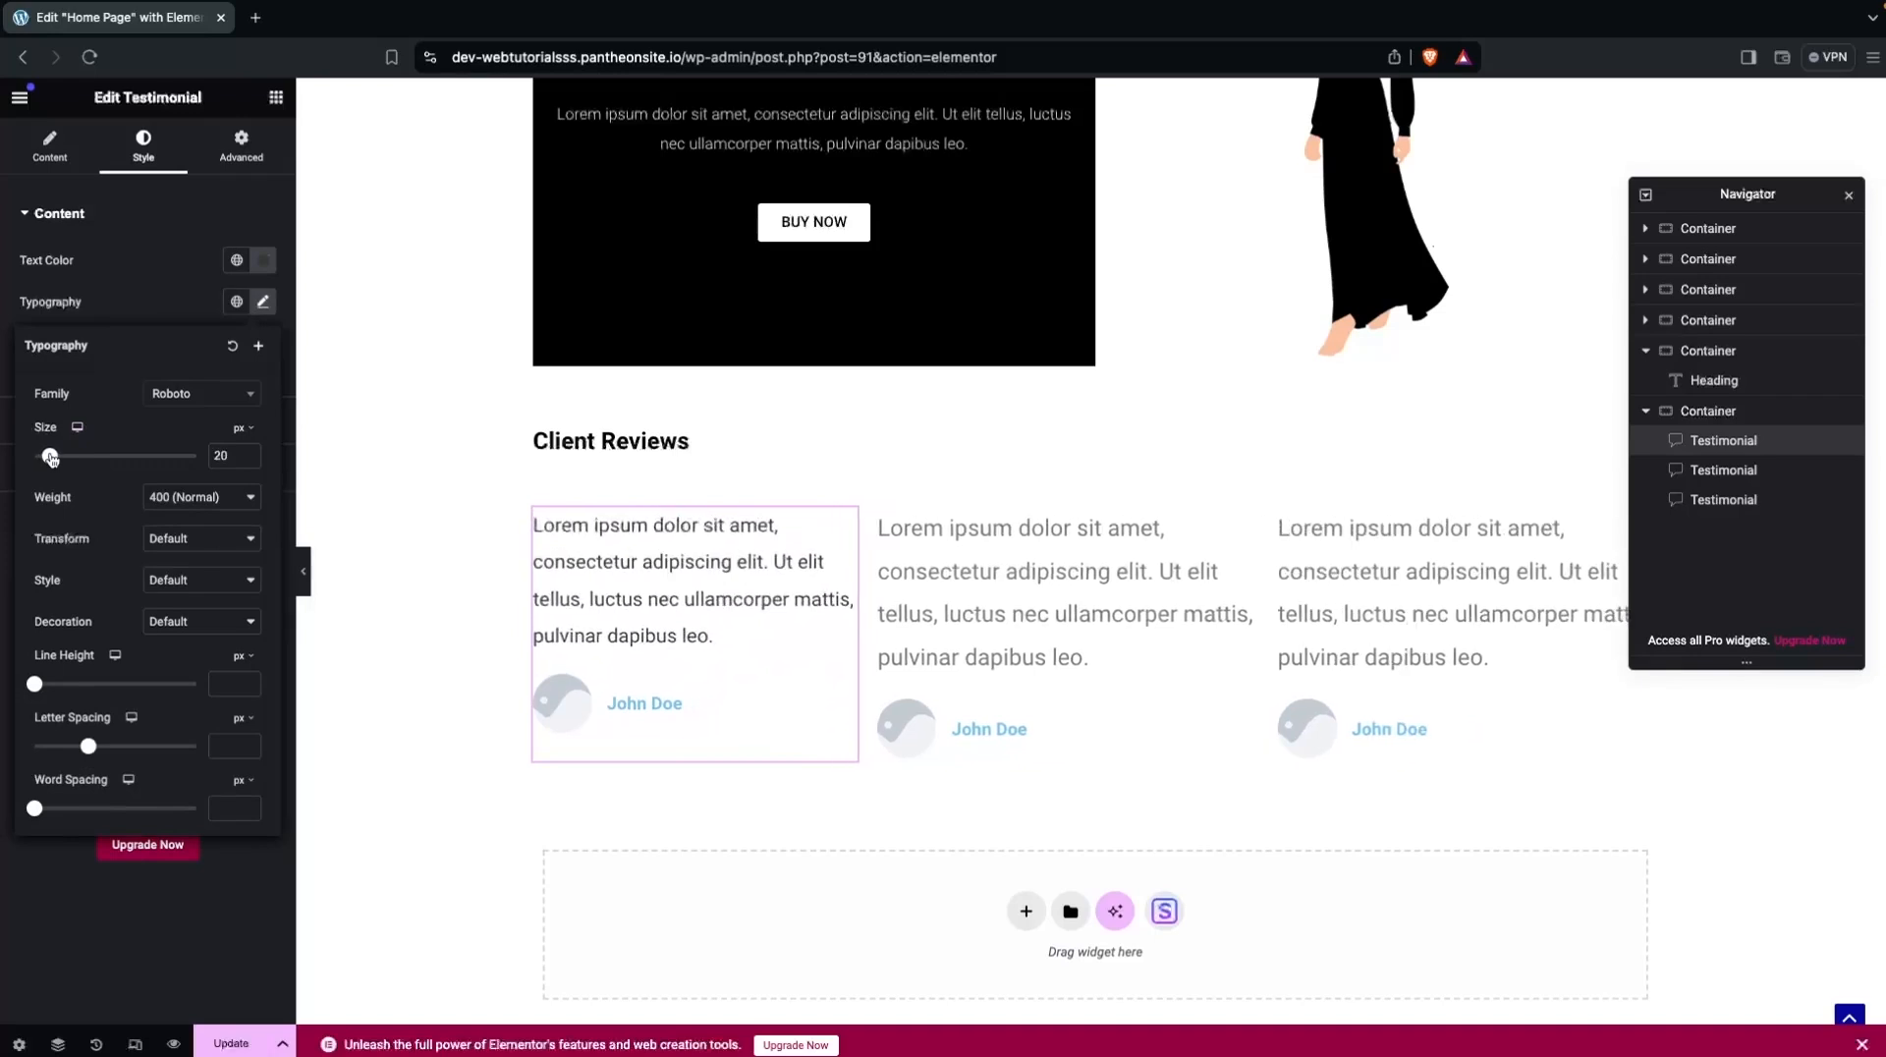
Copy the first testimonial's style and paste it onto the second and third testimonials.
right_click(639, 568)
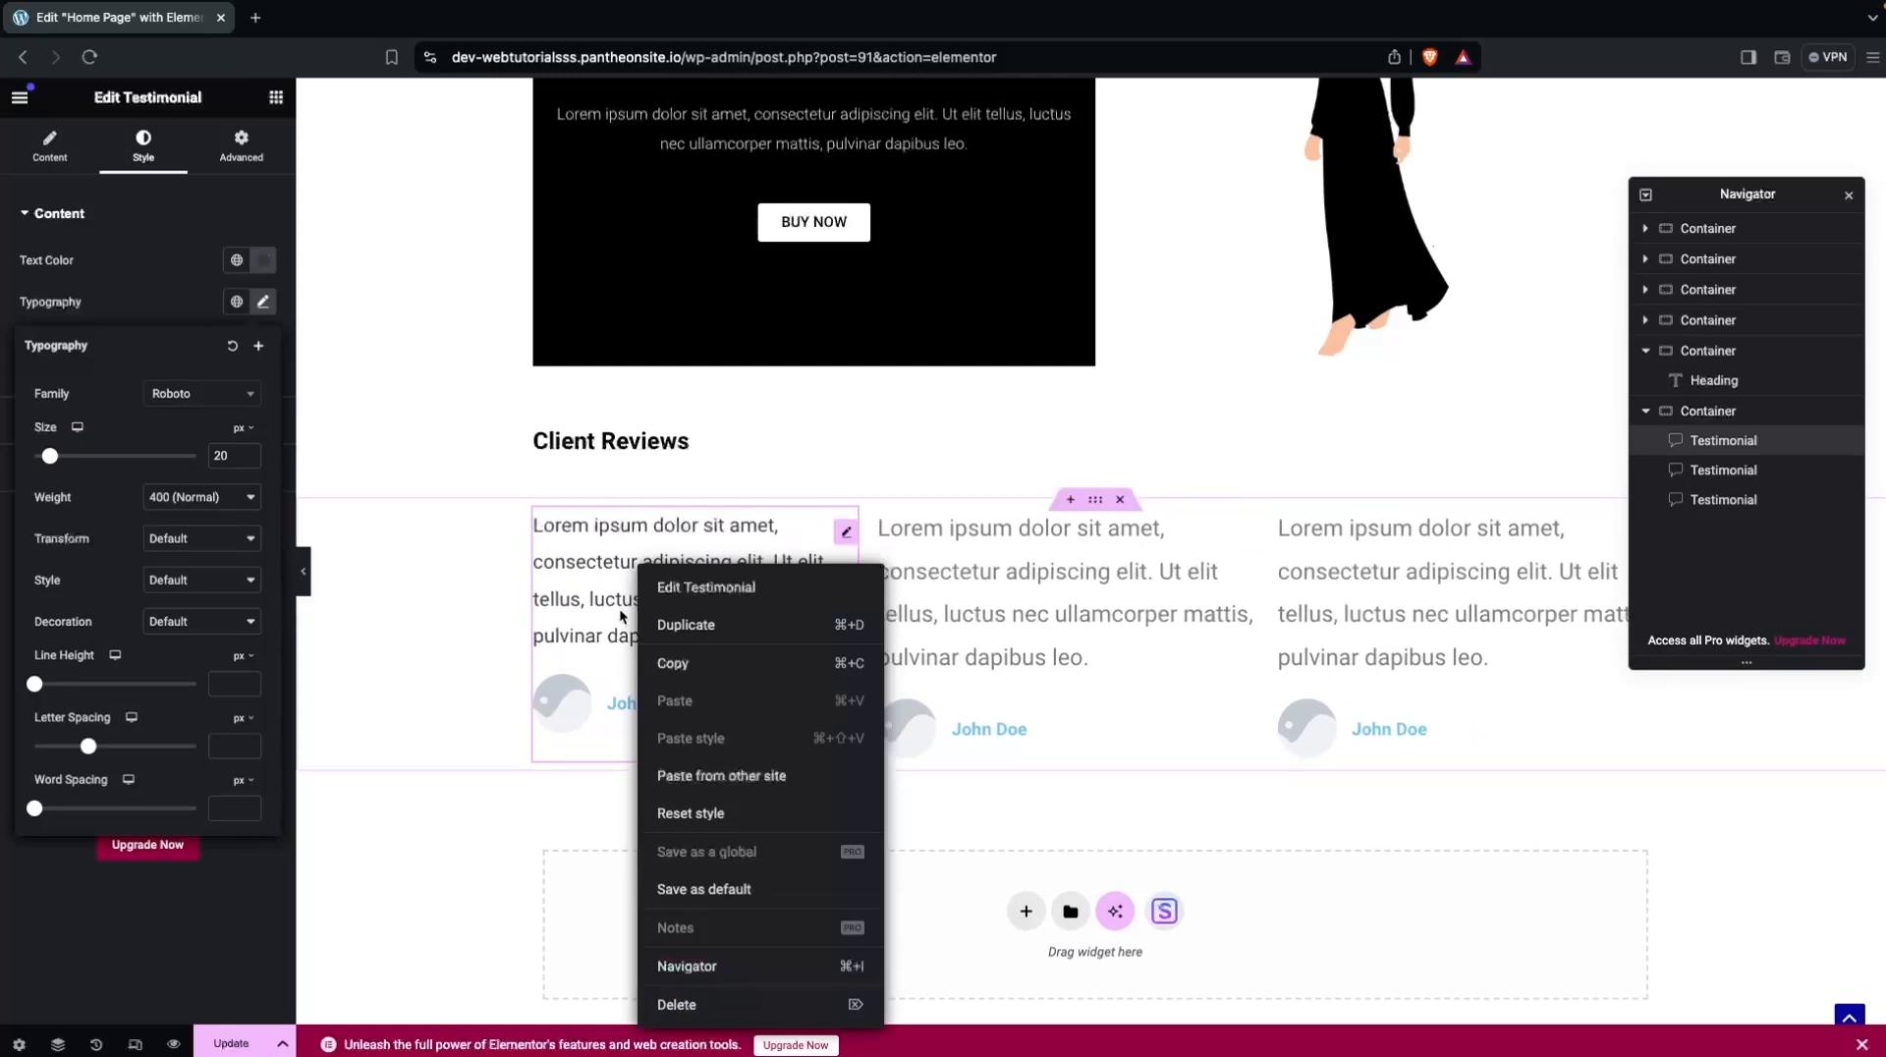
click(694, 666)
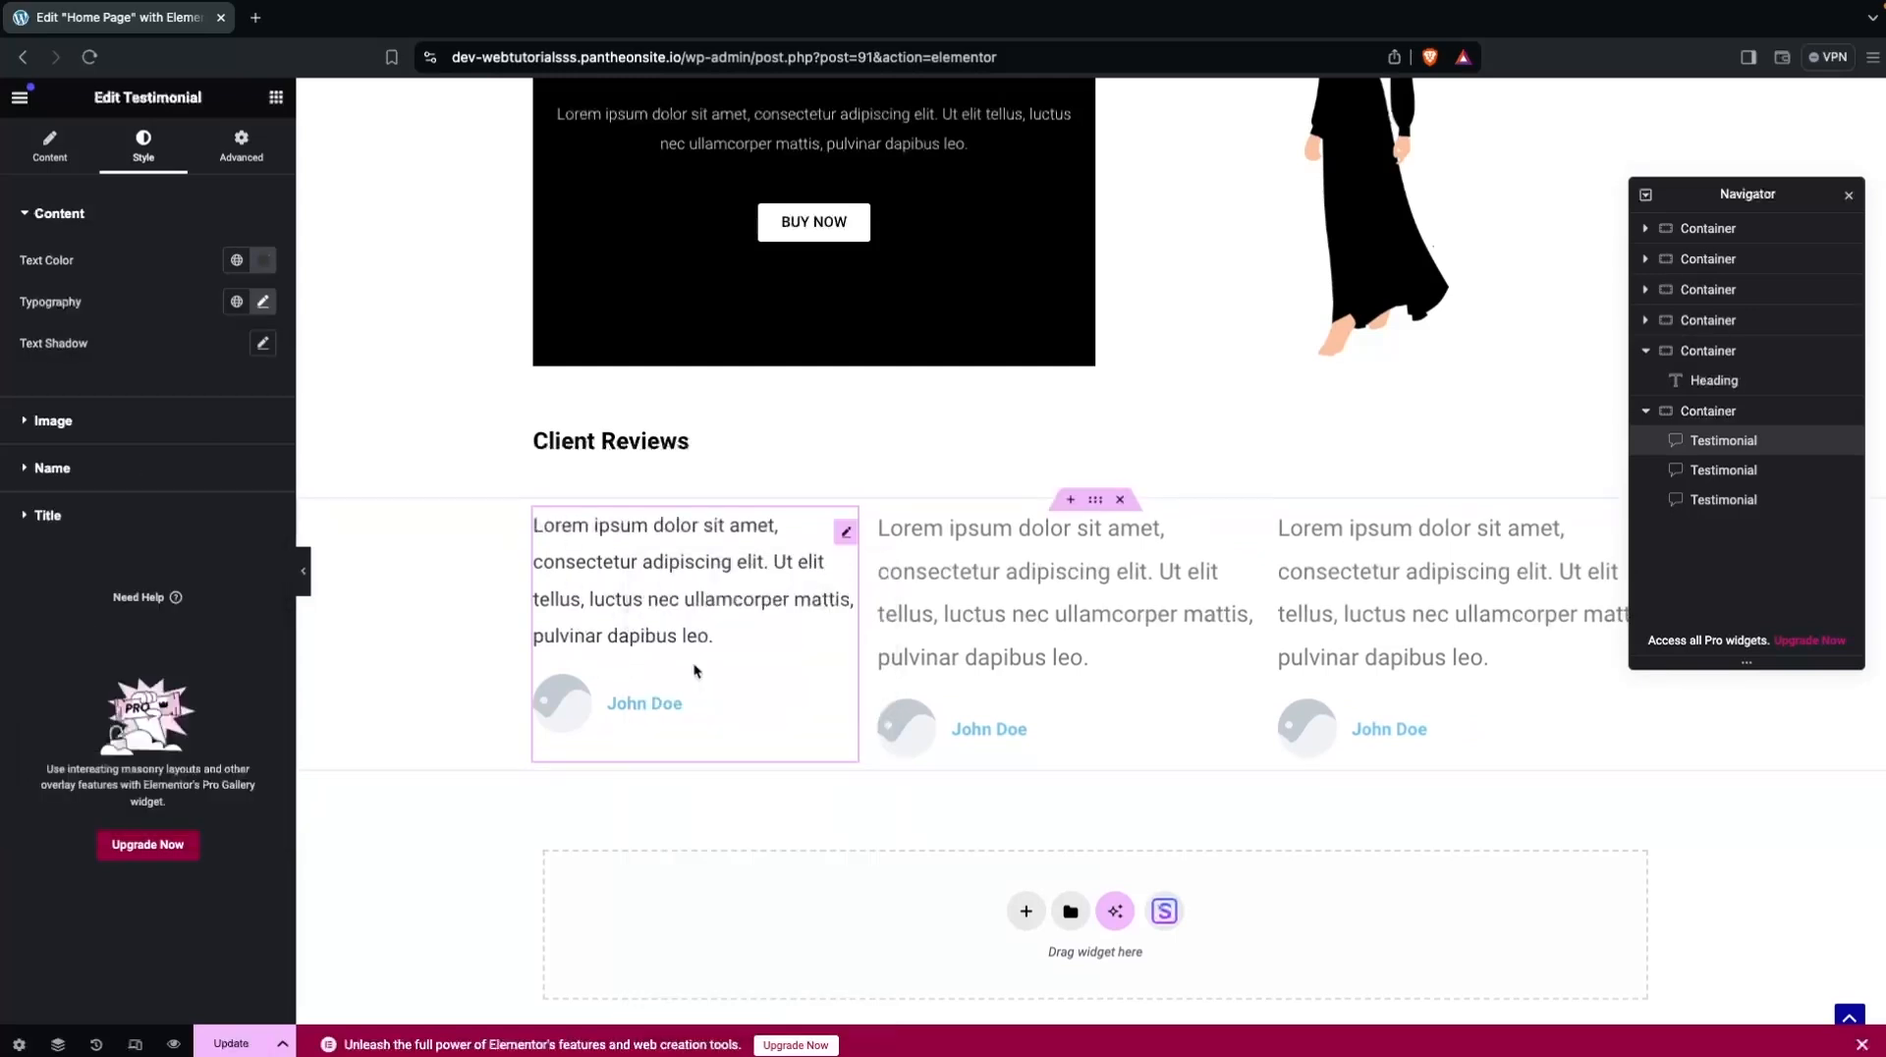
right_click(959, 579)
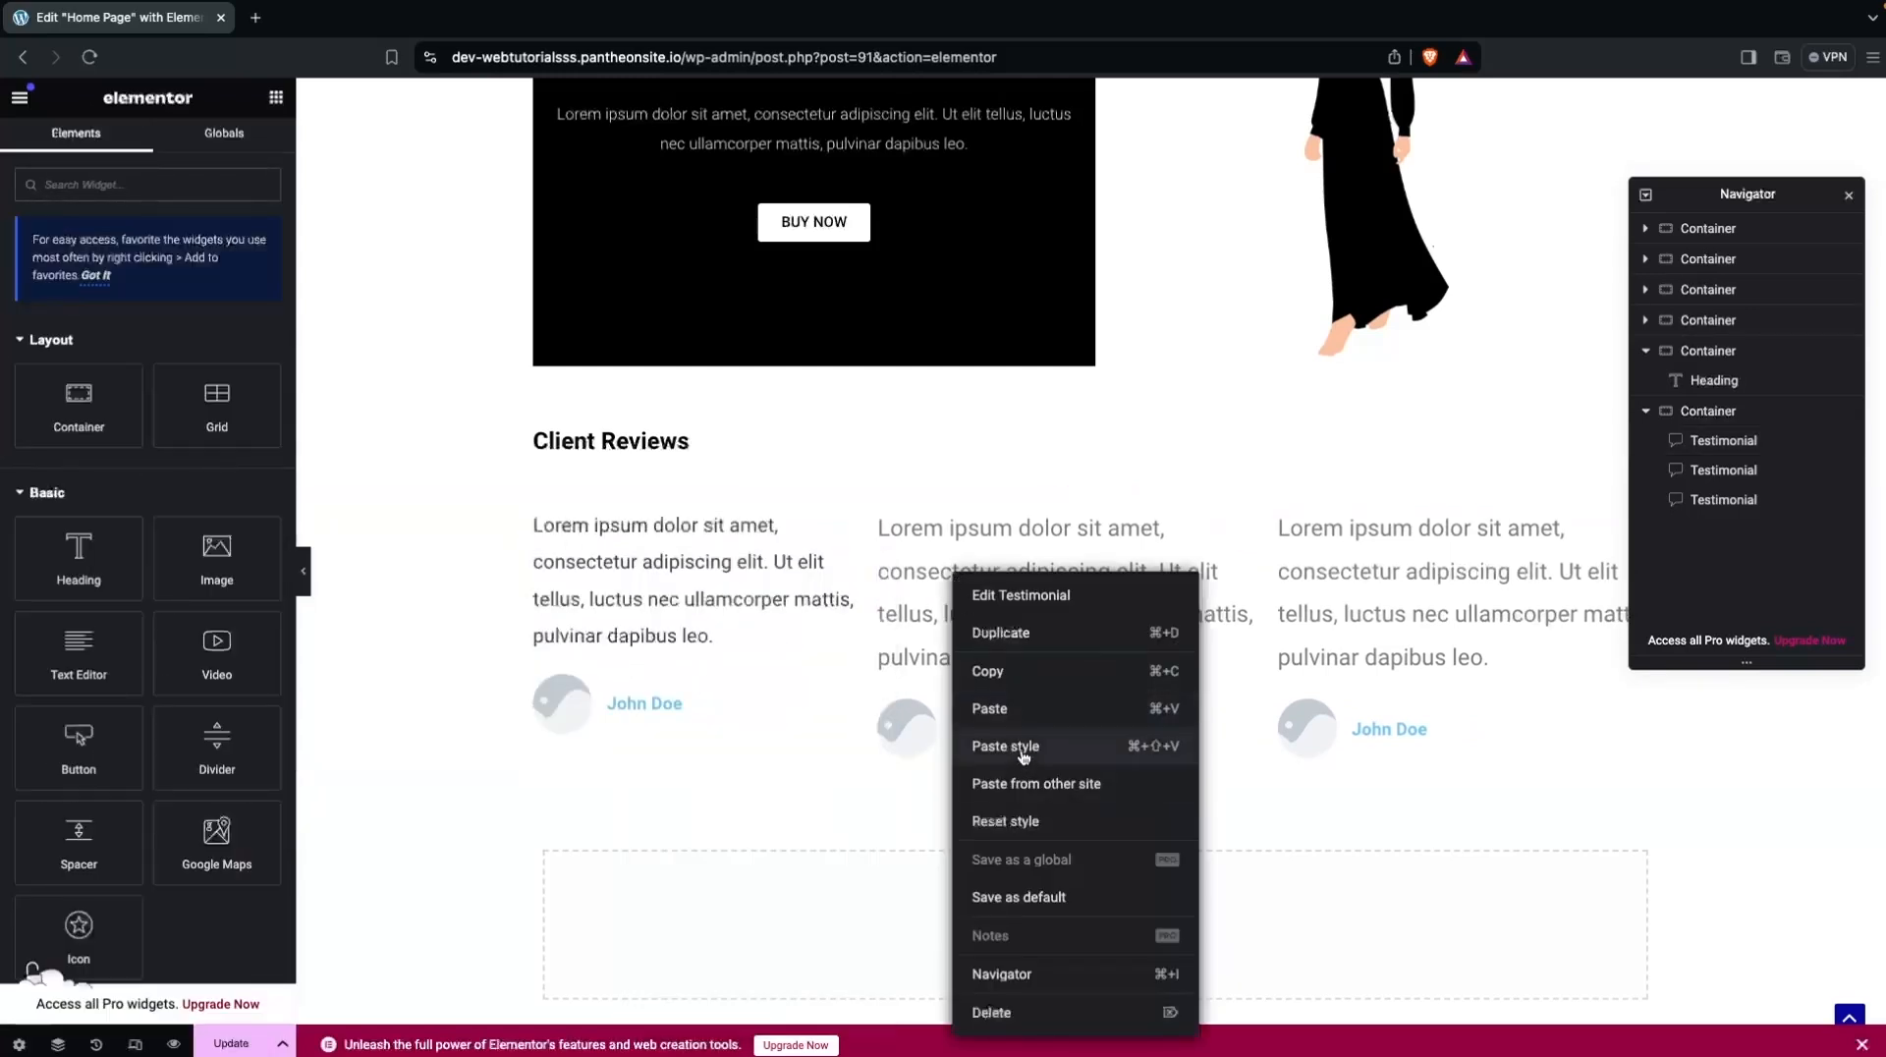
click(1065, 746)
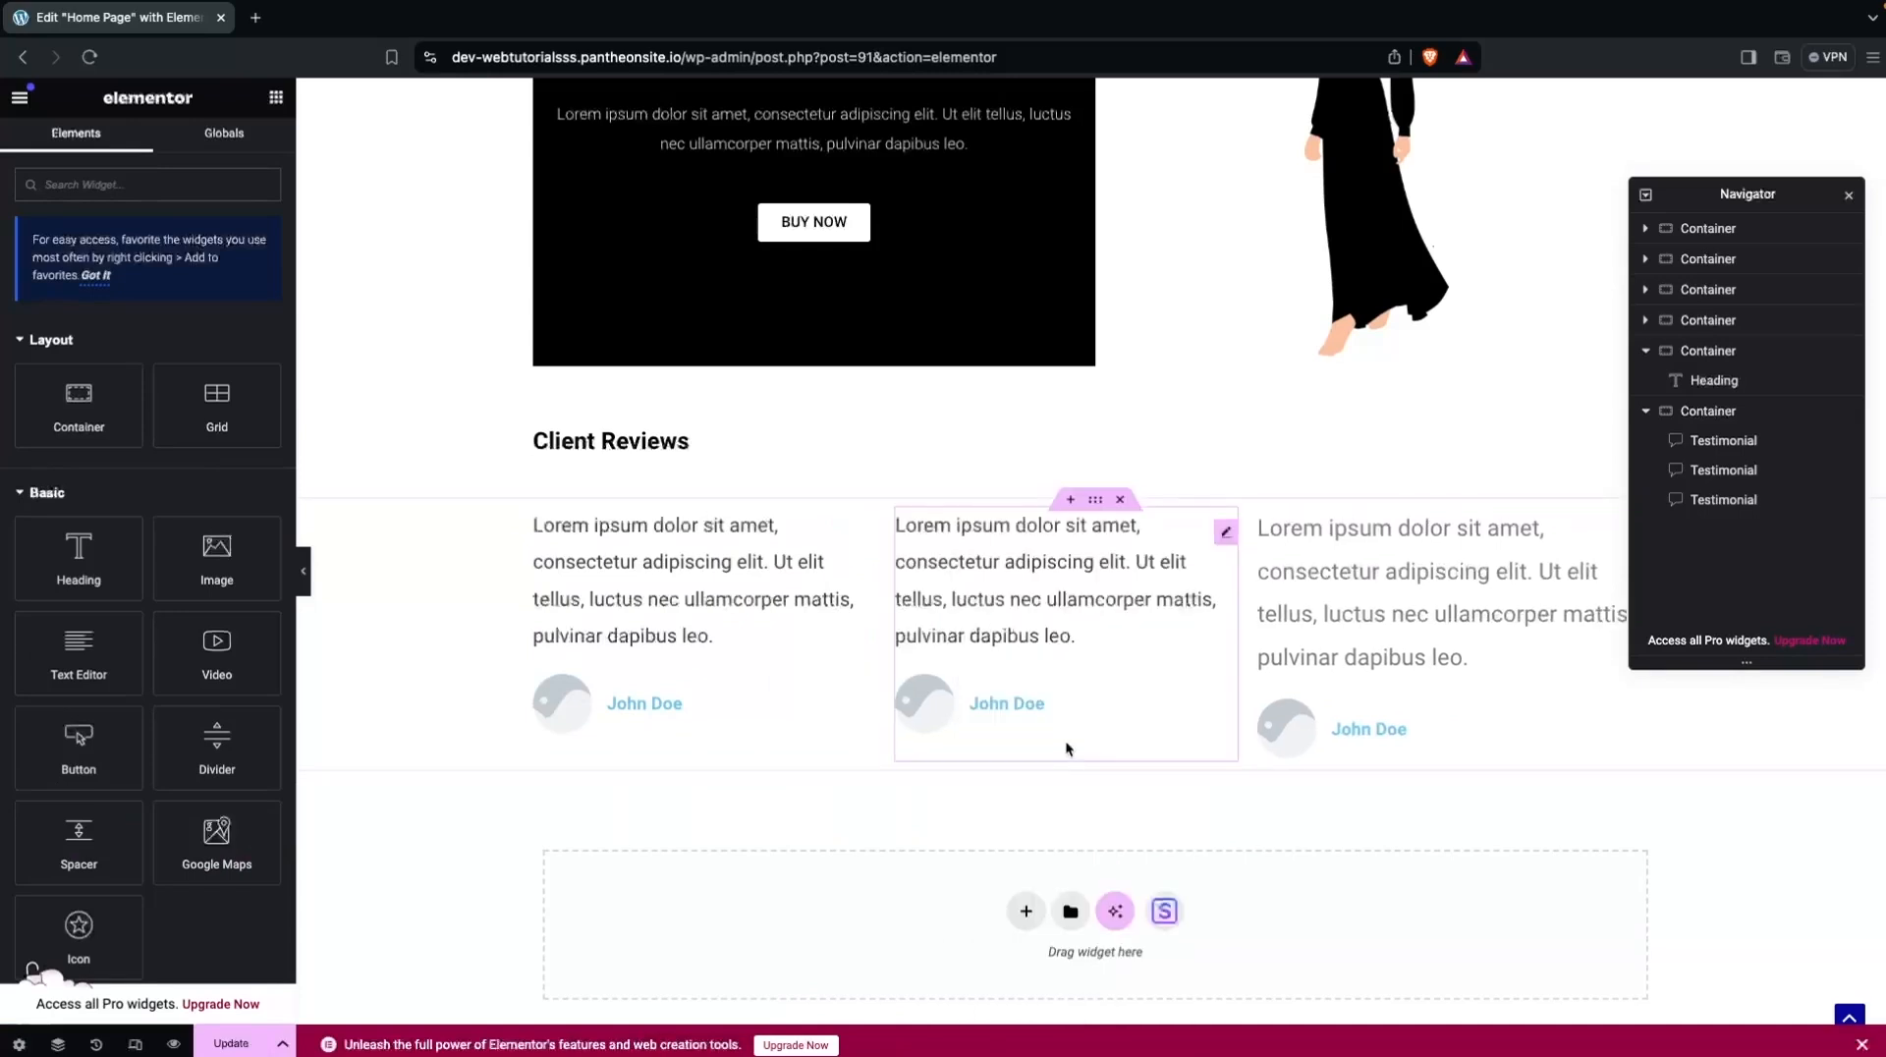
click(1324, 584)
right_click(1324, 585)
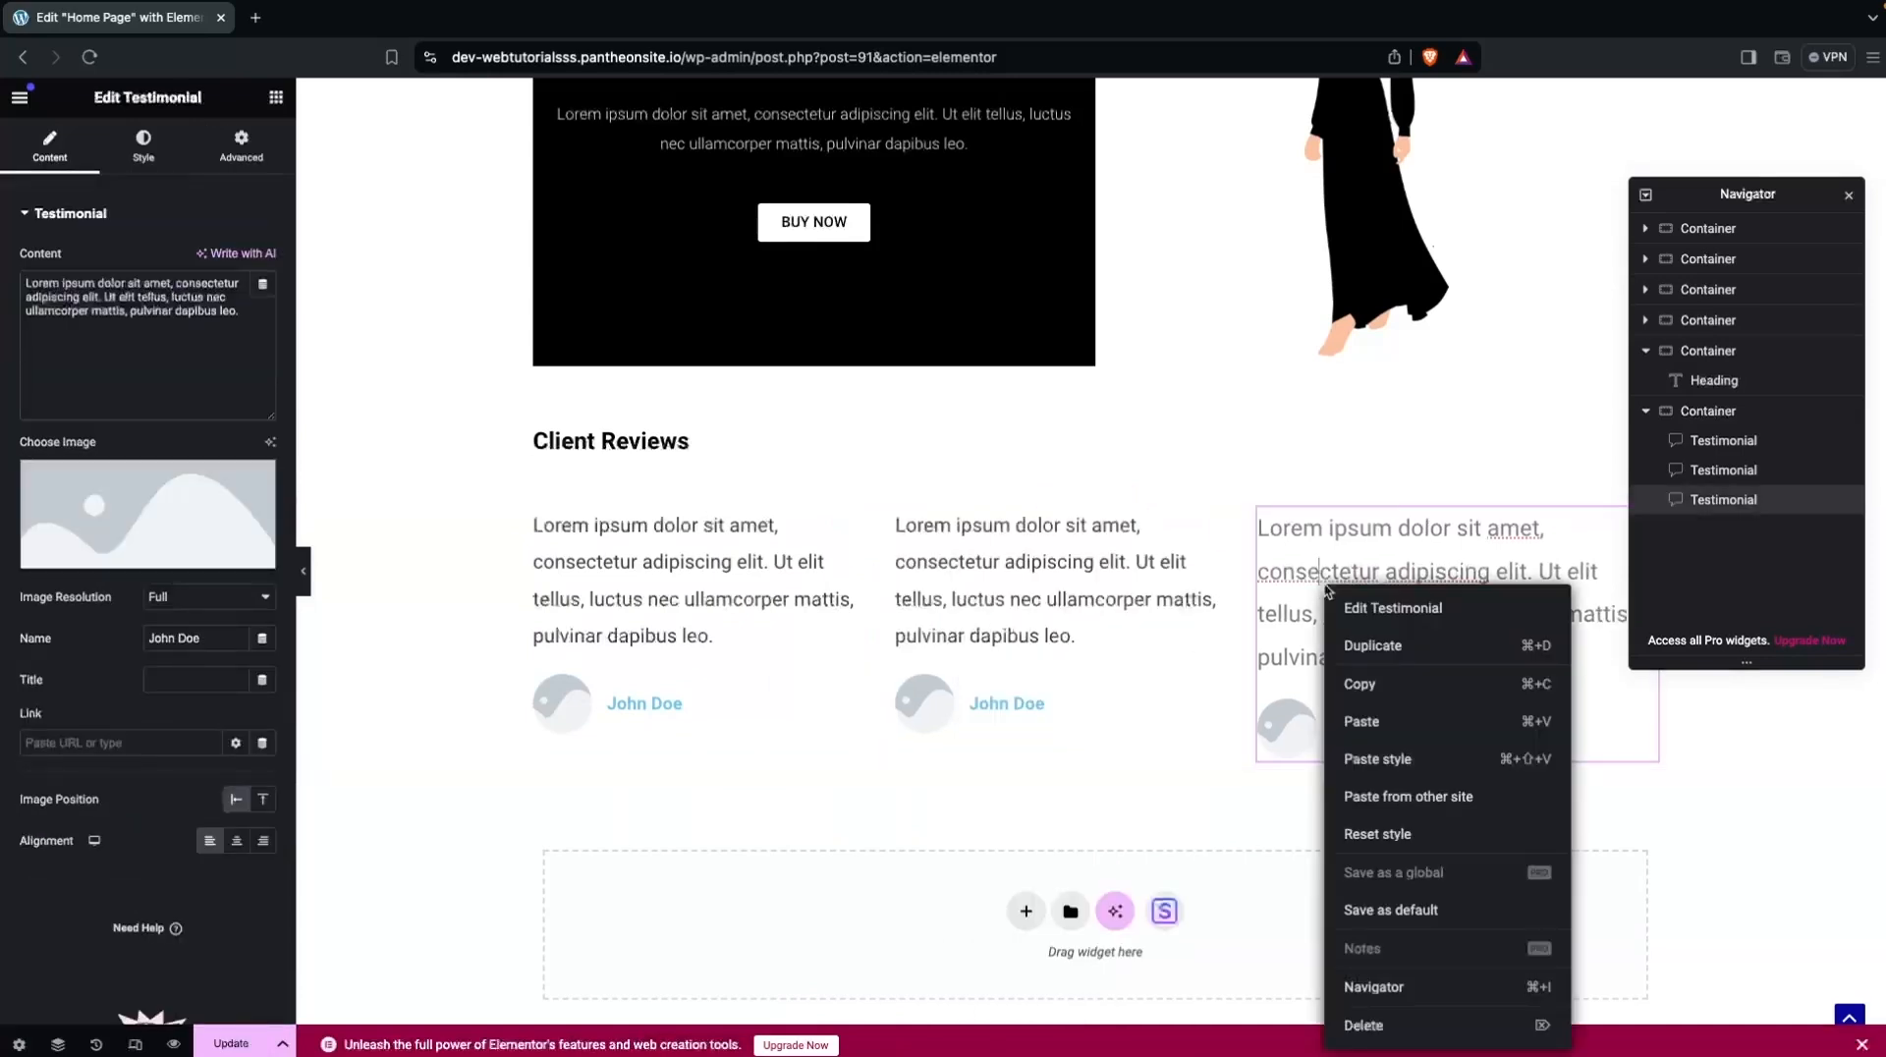
click(1387, 763)
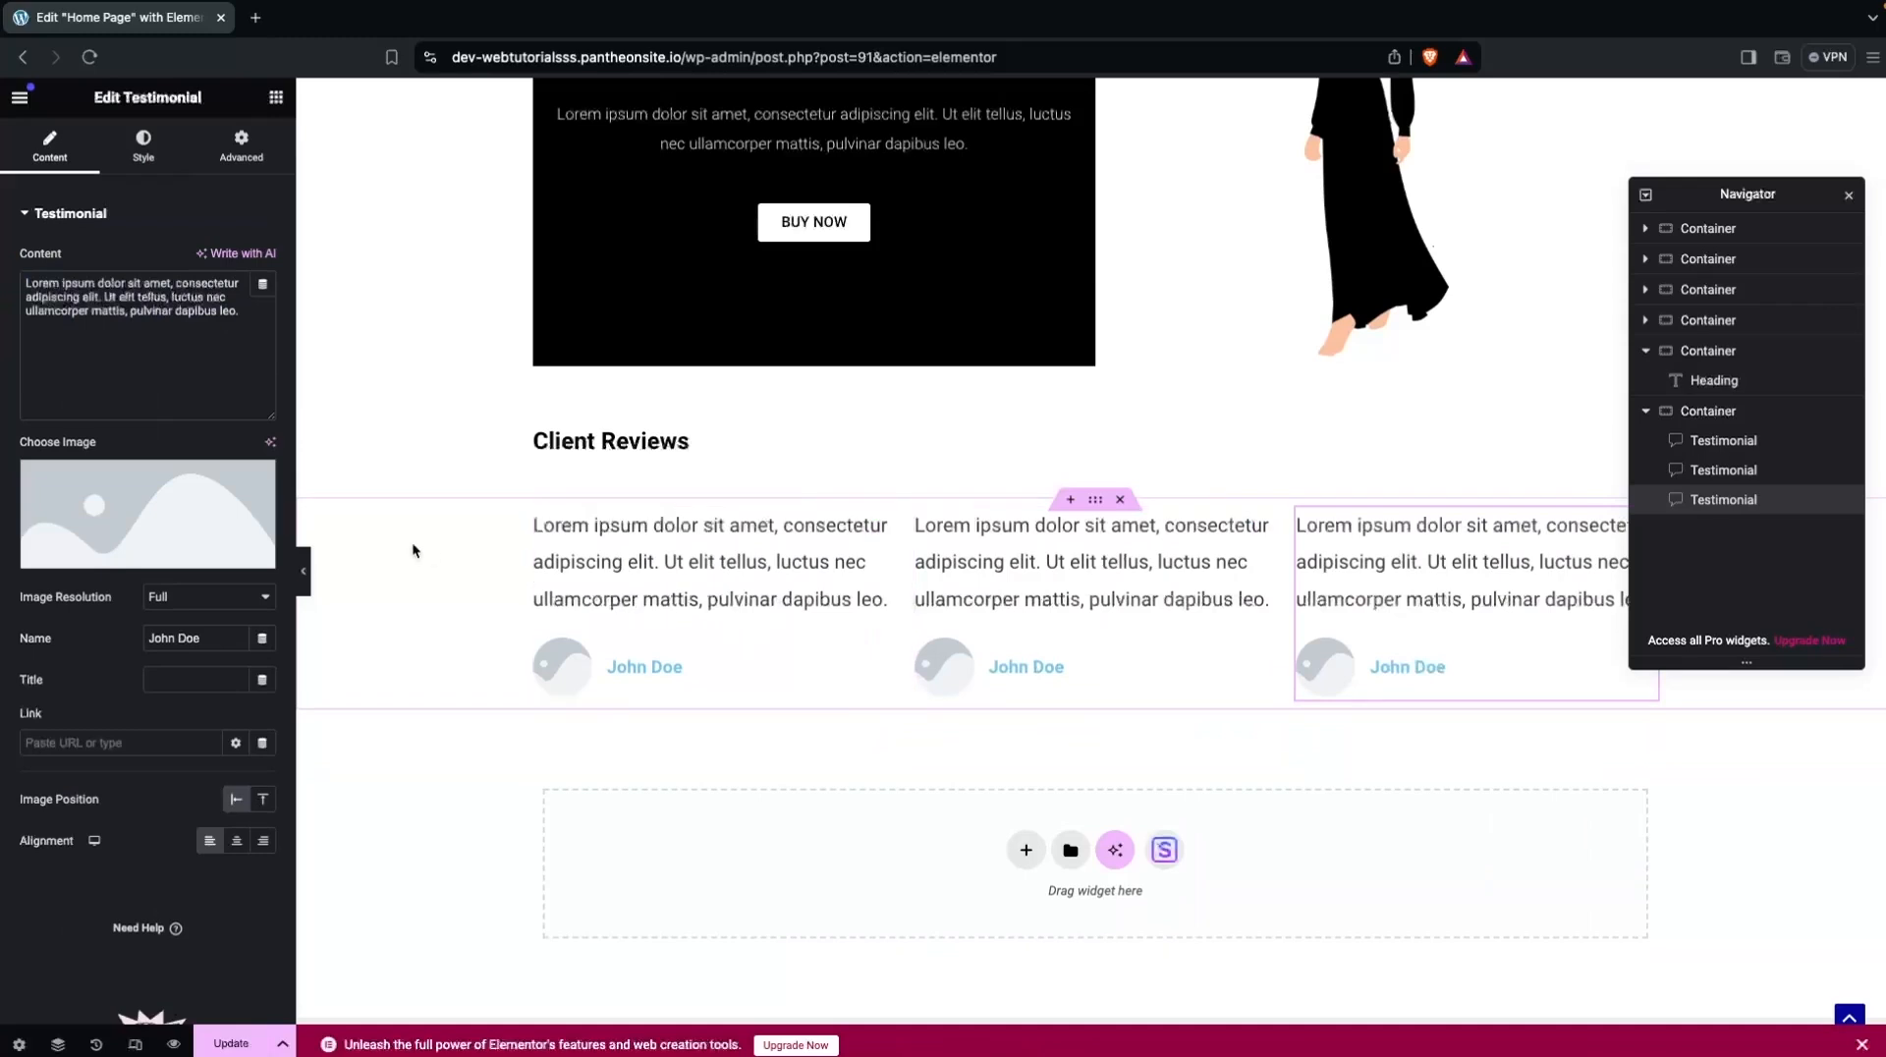
Set the name text color of all three testimonials to black (#000000).
click(138, 147)
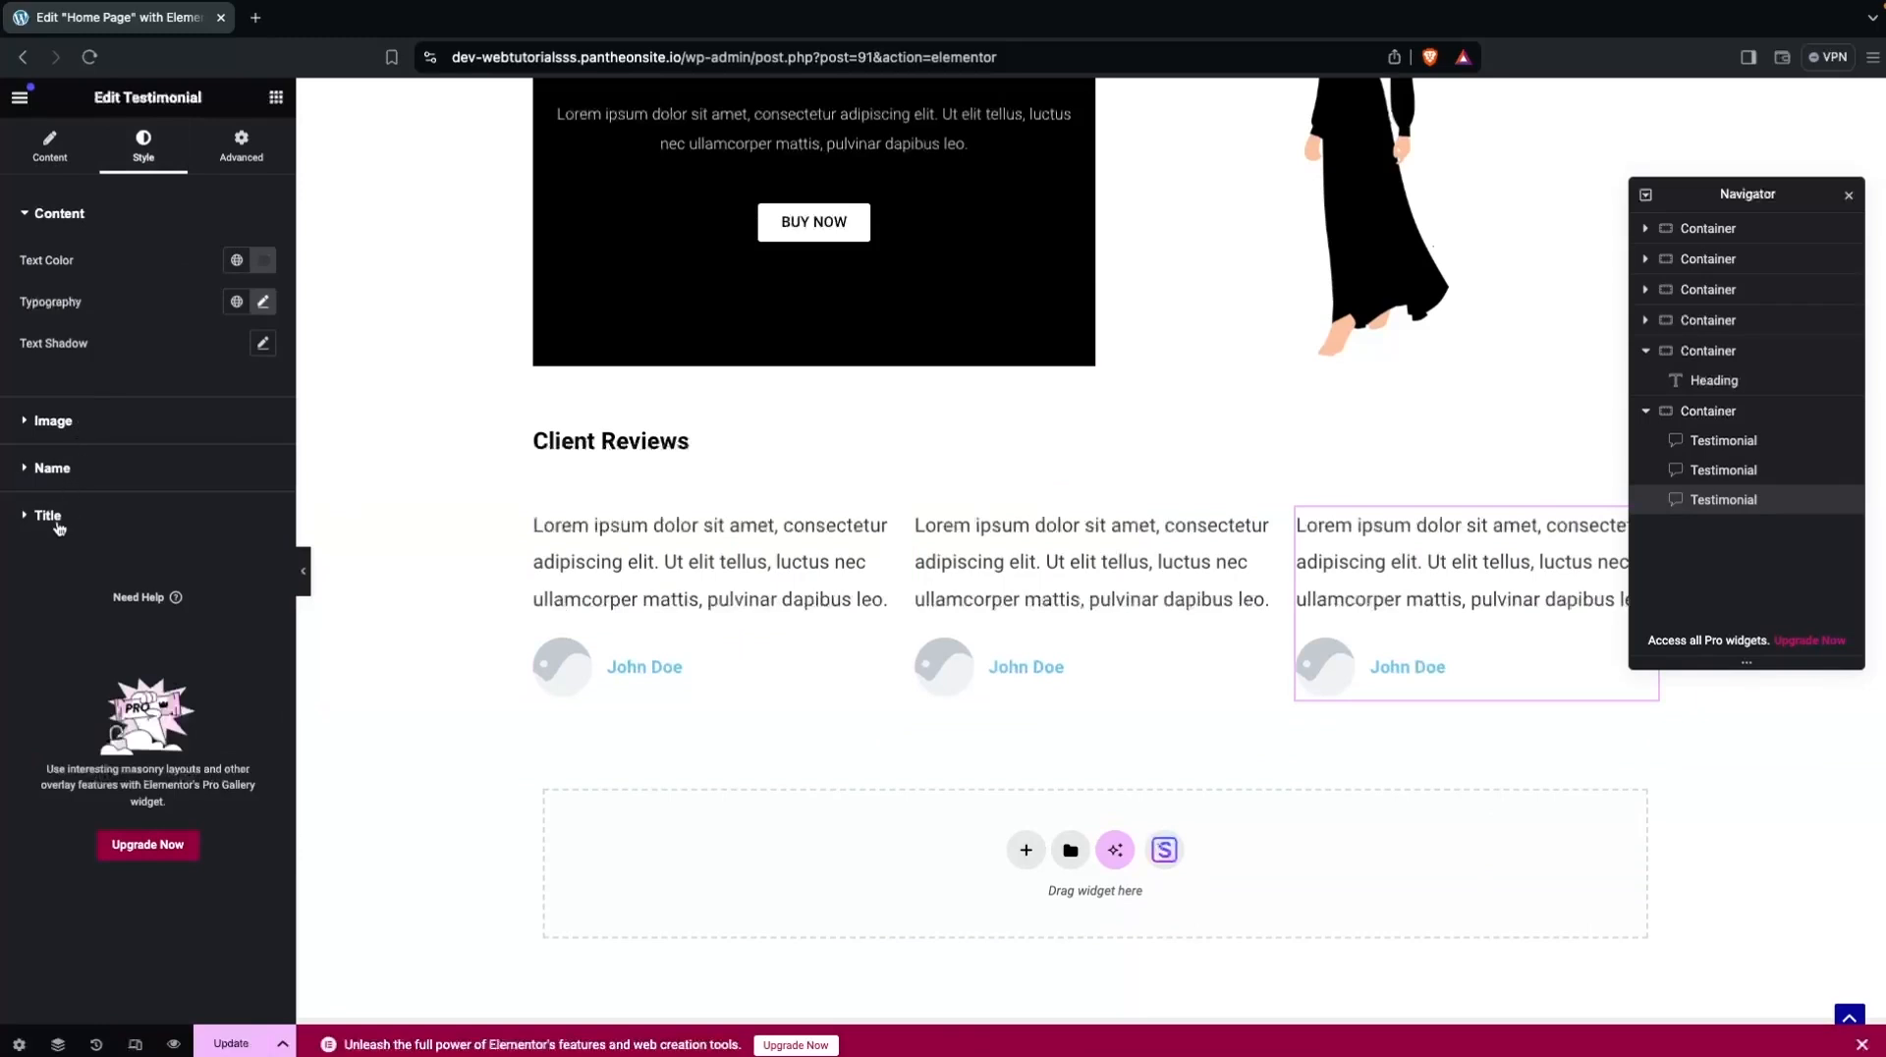
click(54, 469)
click(263, 356)
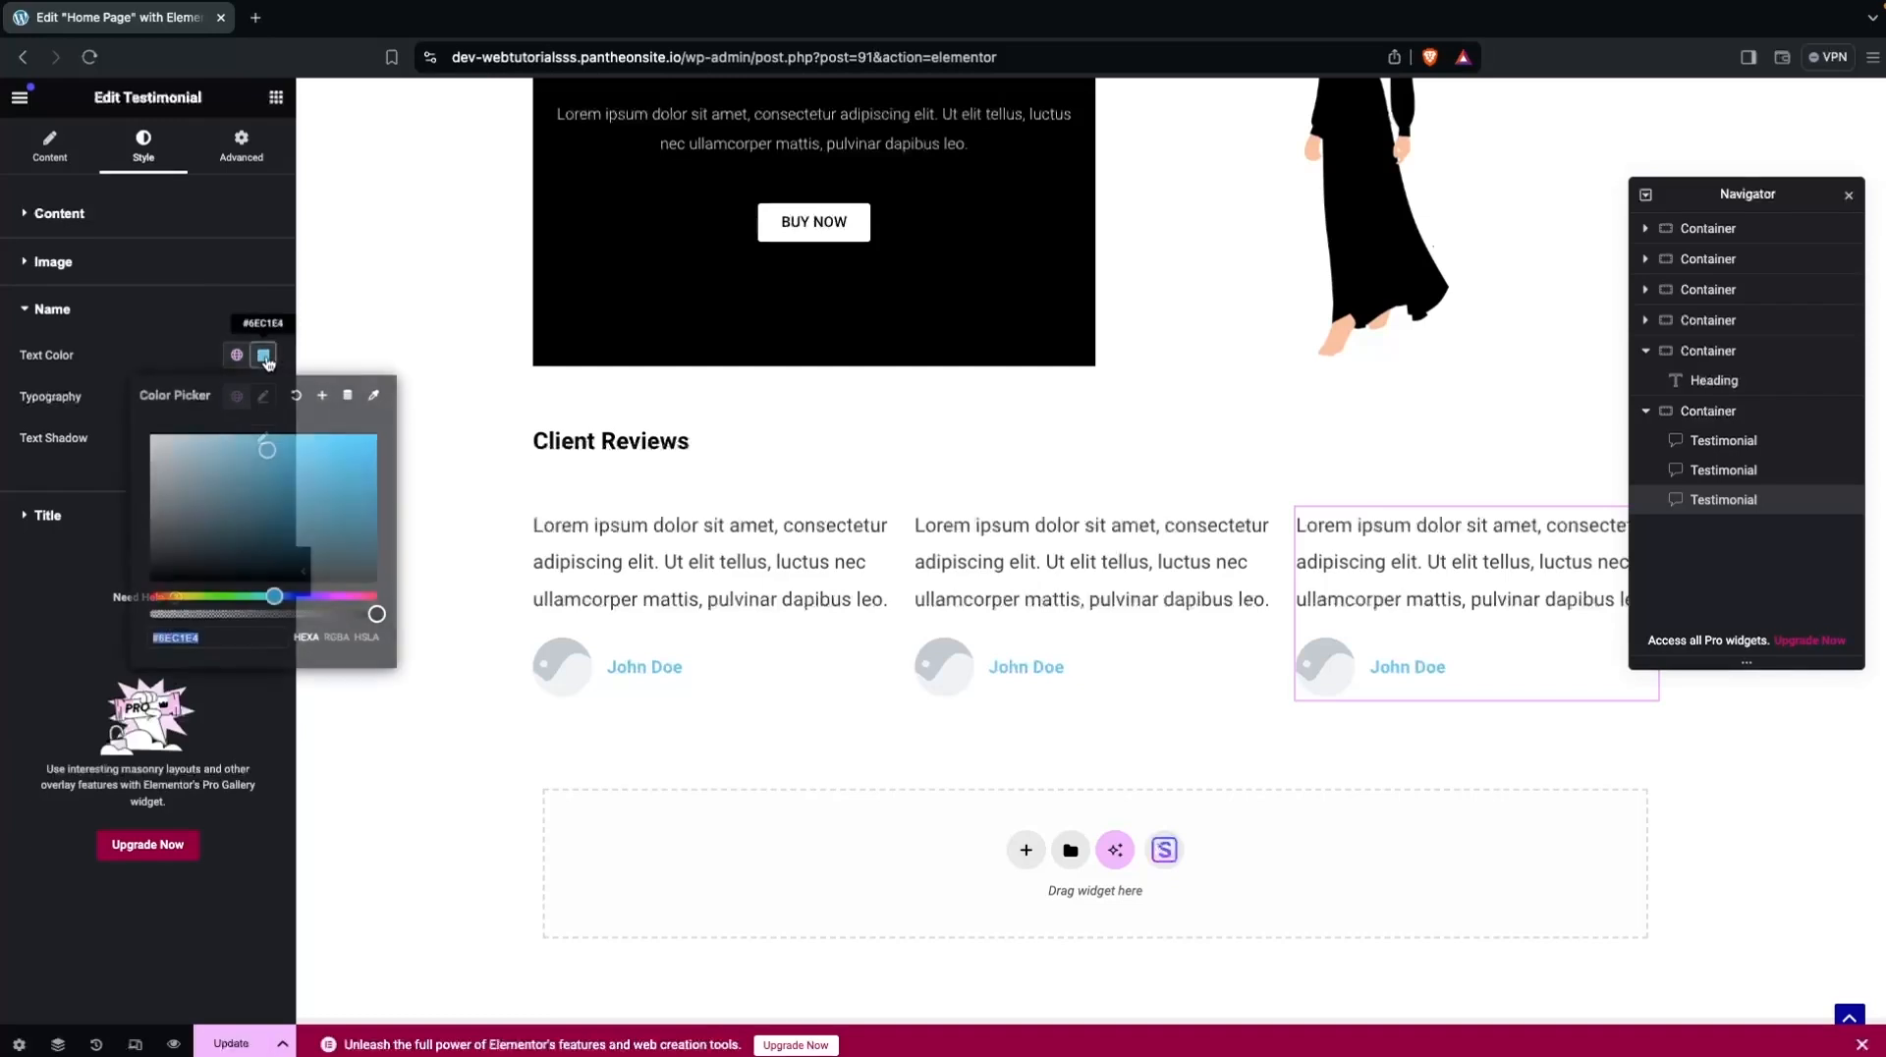
drag(201, 483, 126, 632)
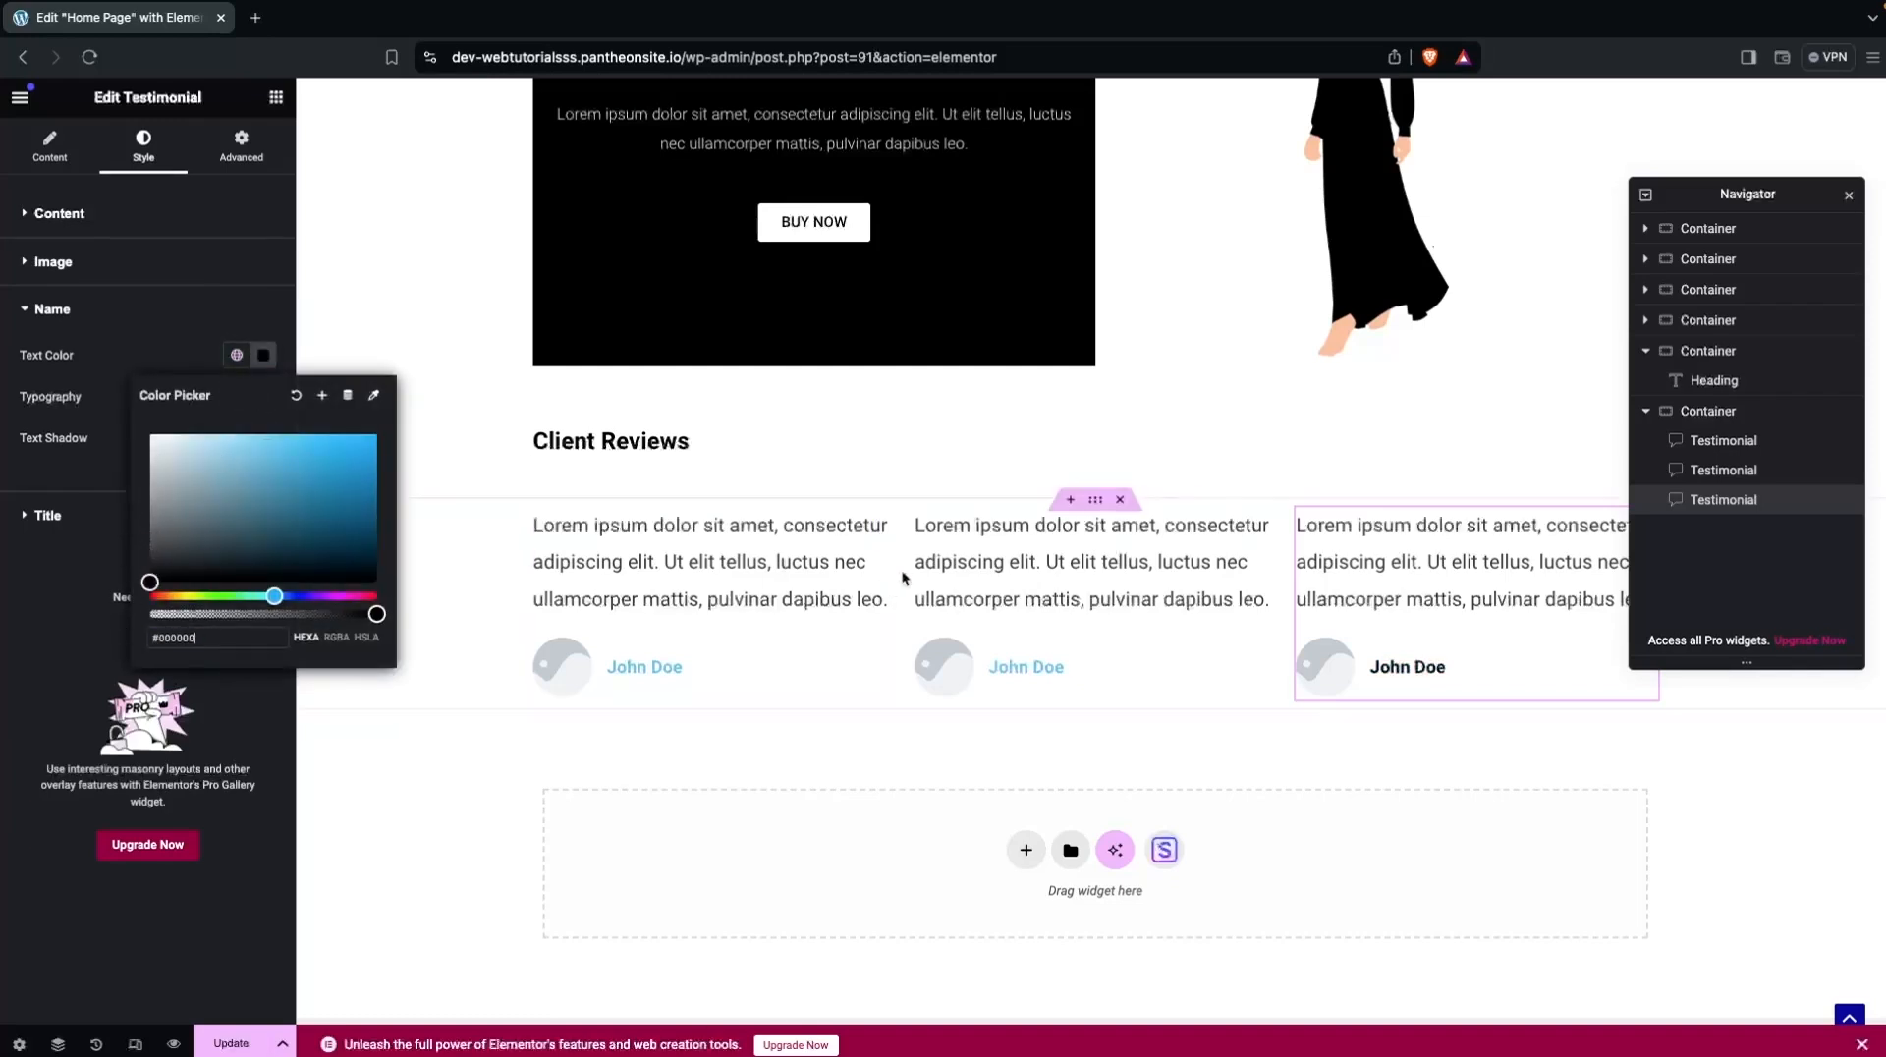
click(1131, 660)
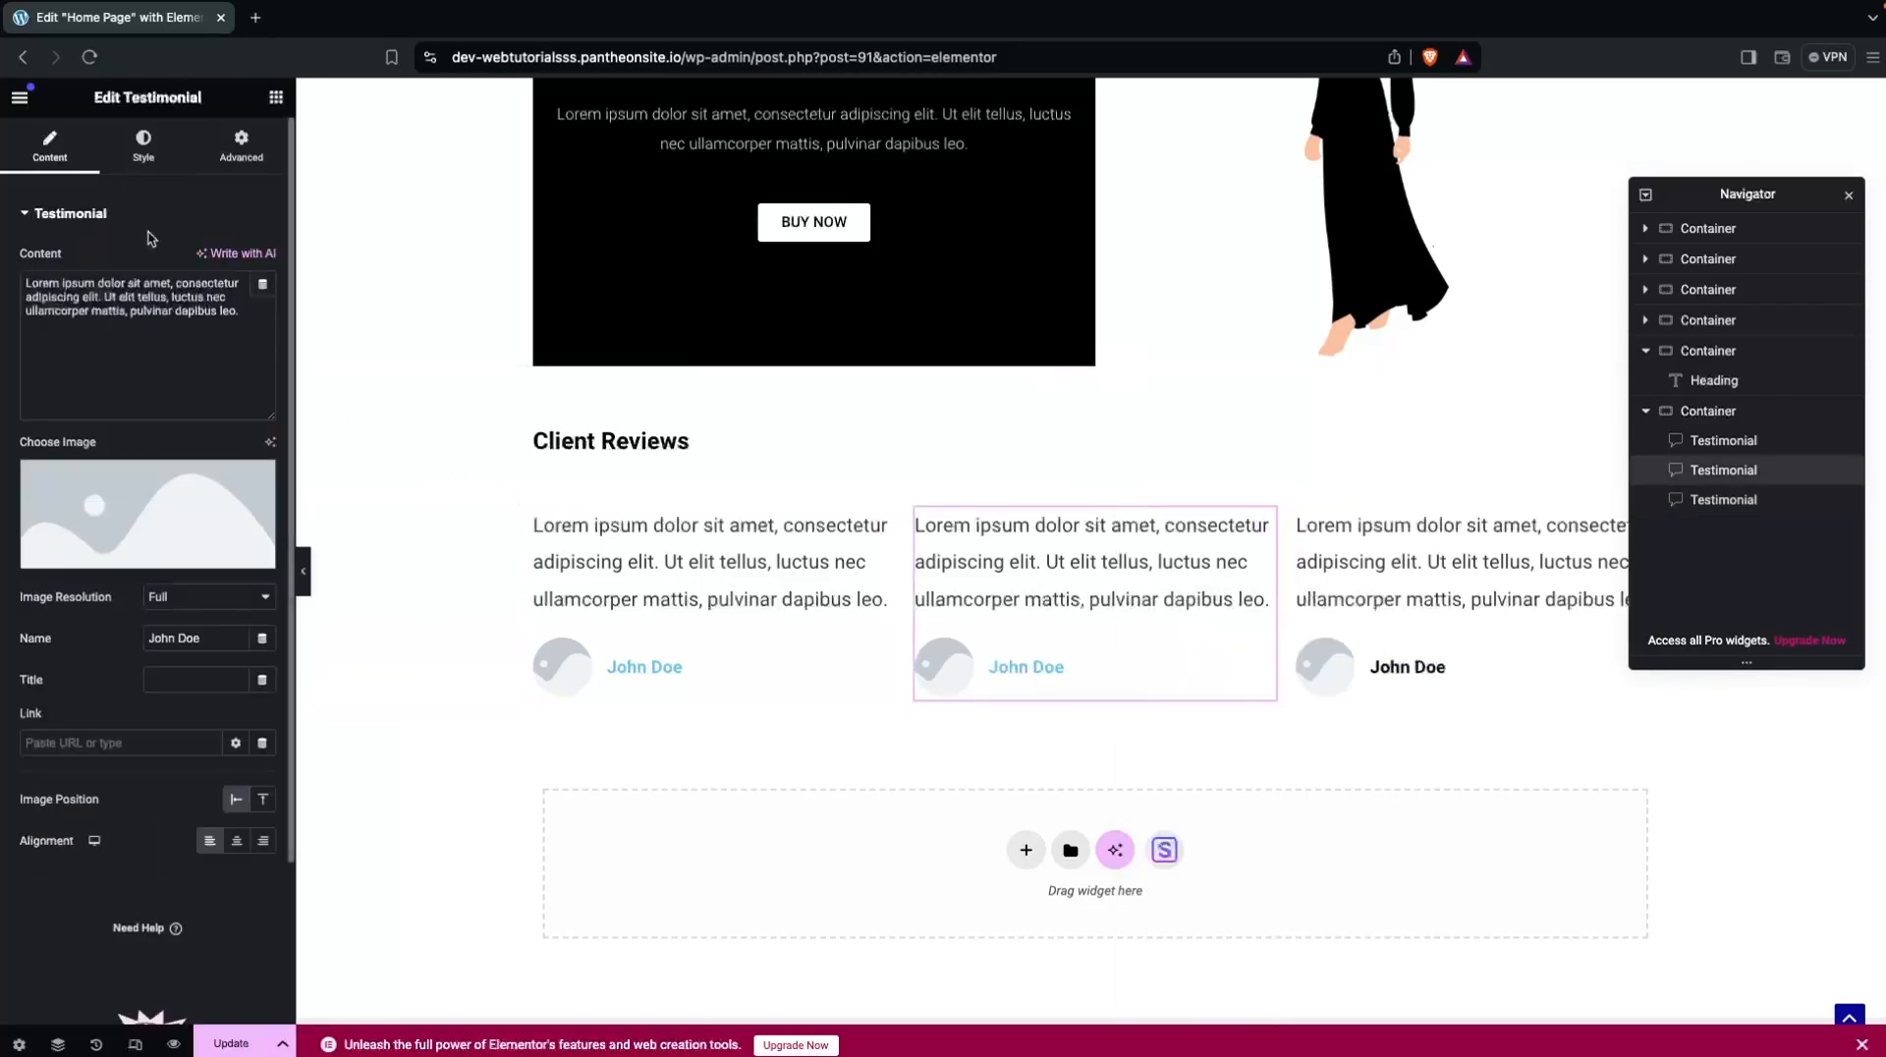
click(141, 157)
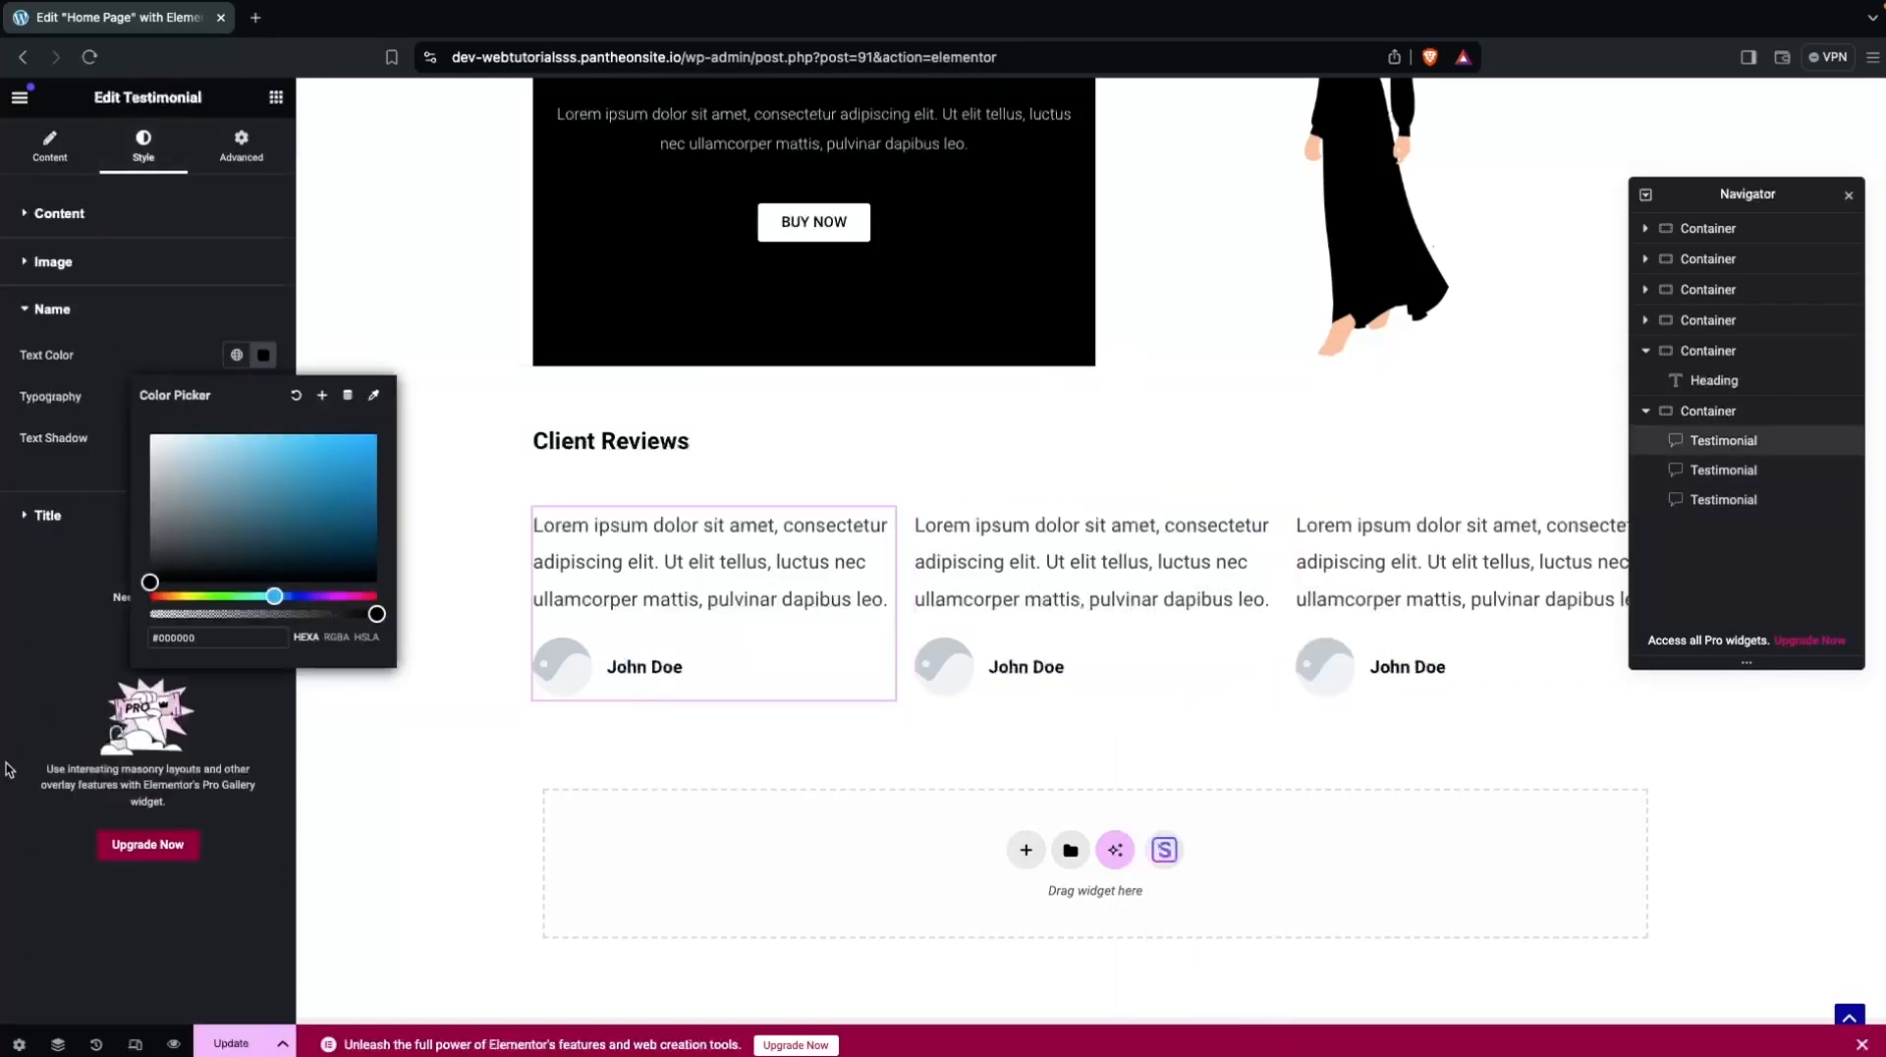
click(5, 748)
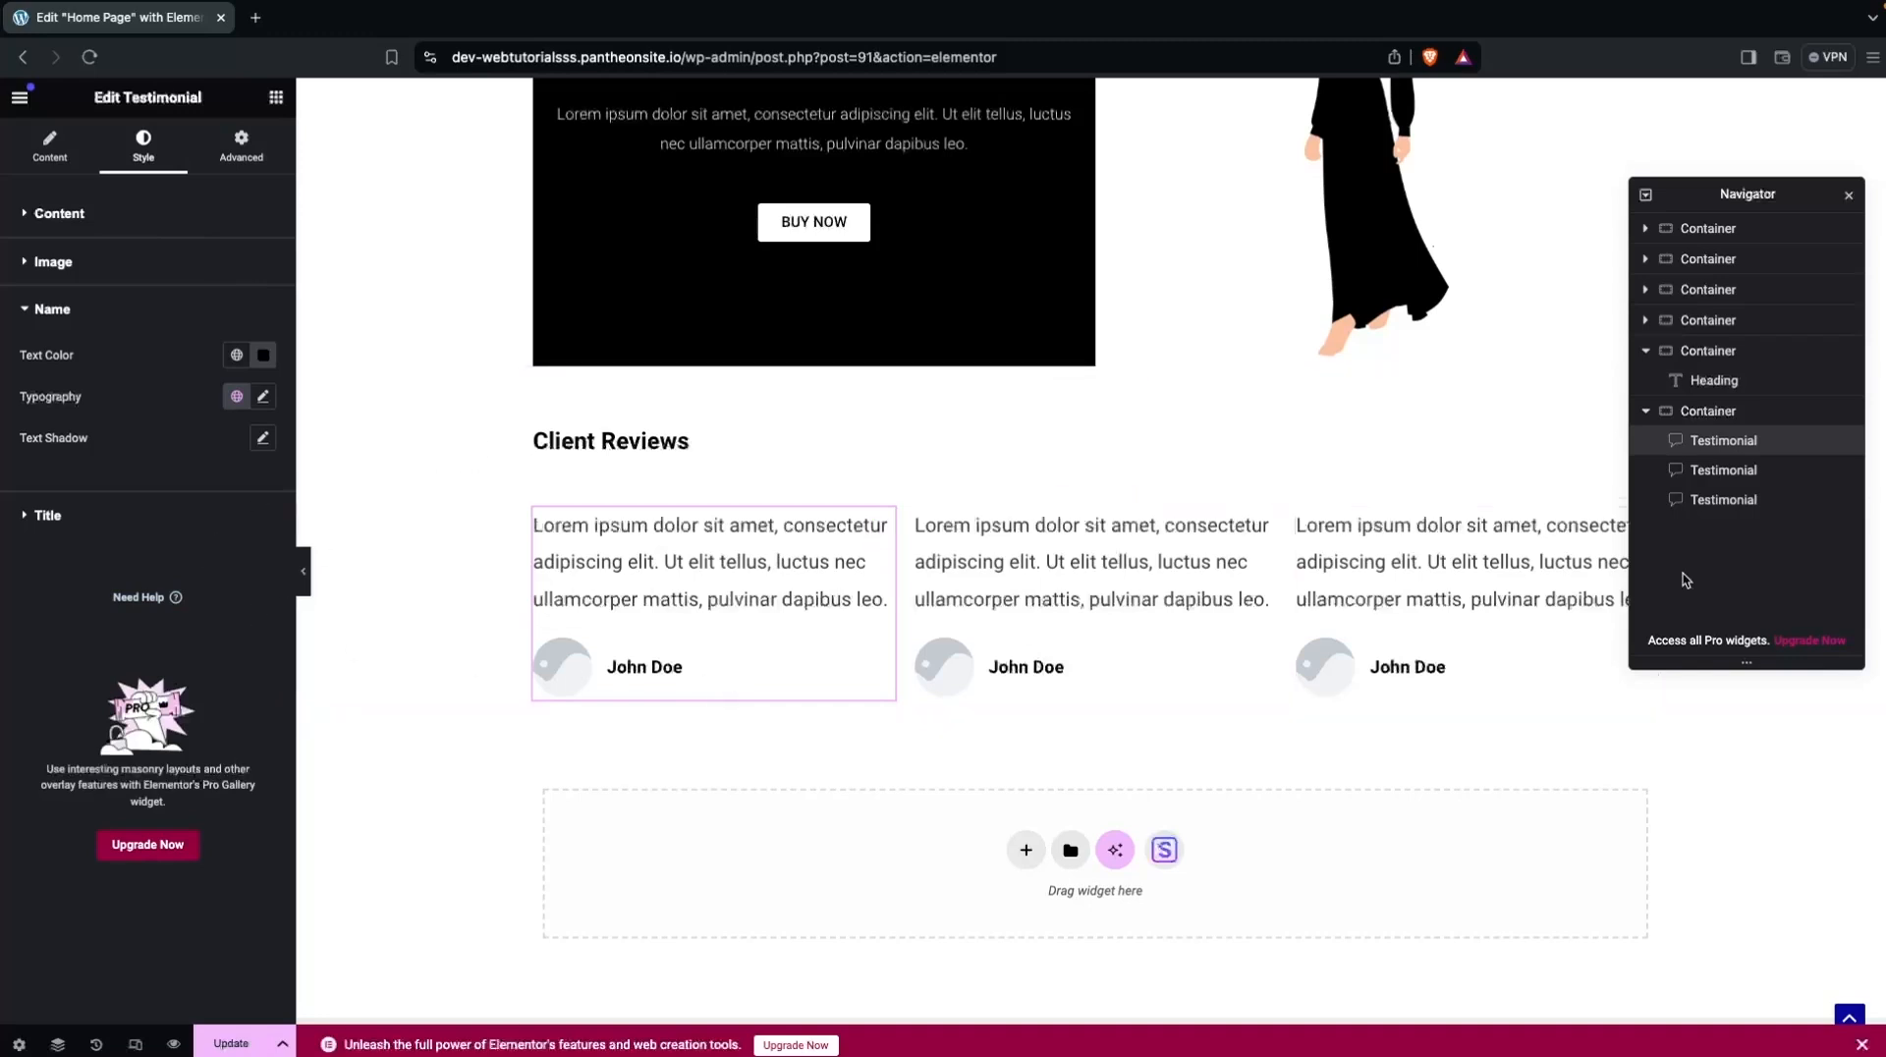
Unlink the padding values of the container holding the testimonials and set its bottom padding to 50 px.
click(1752, 413)
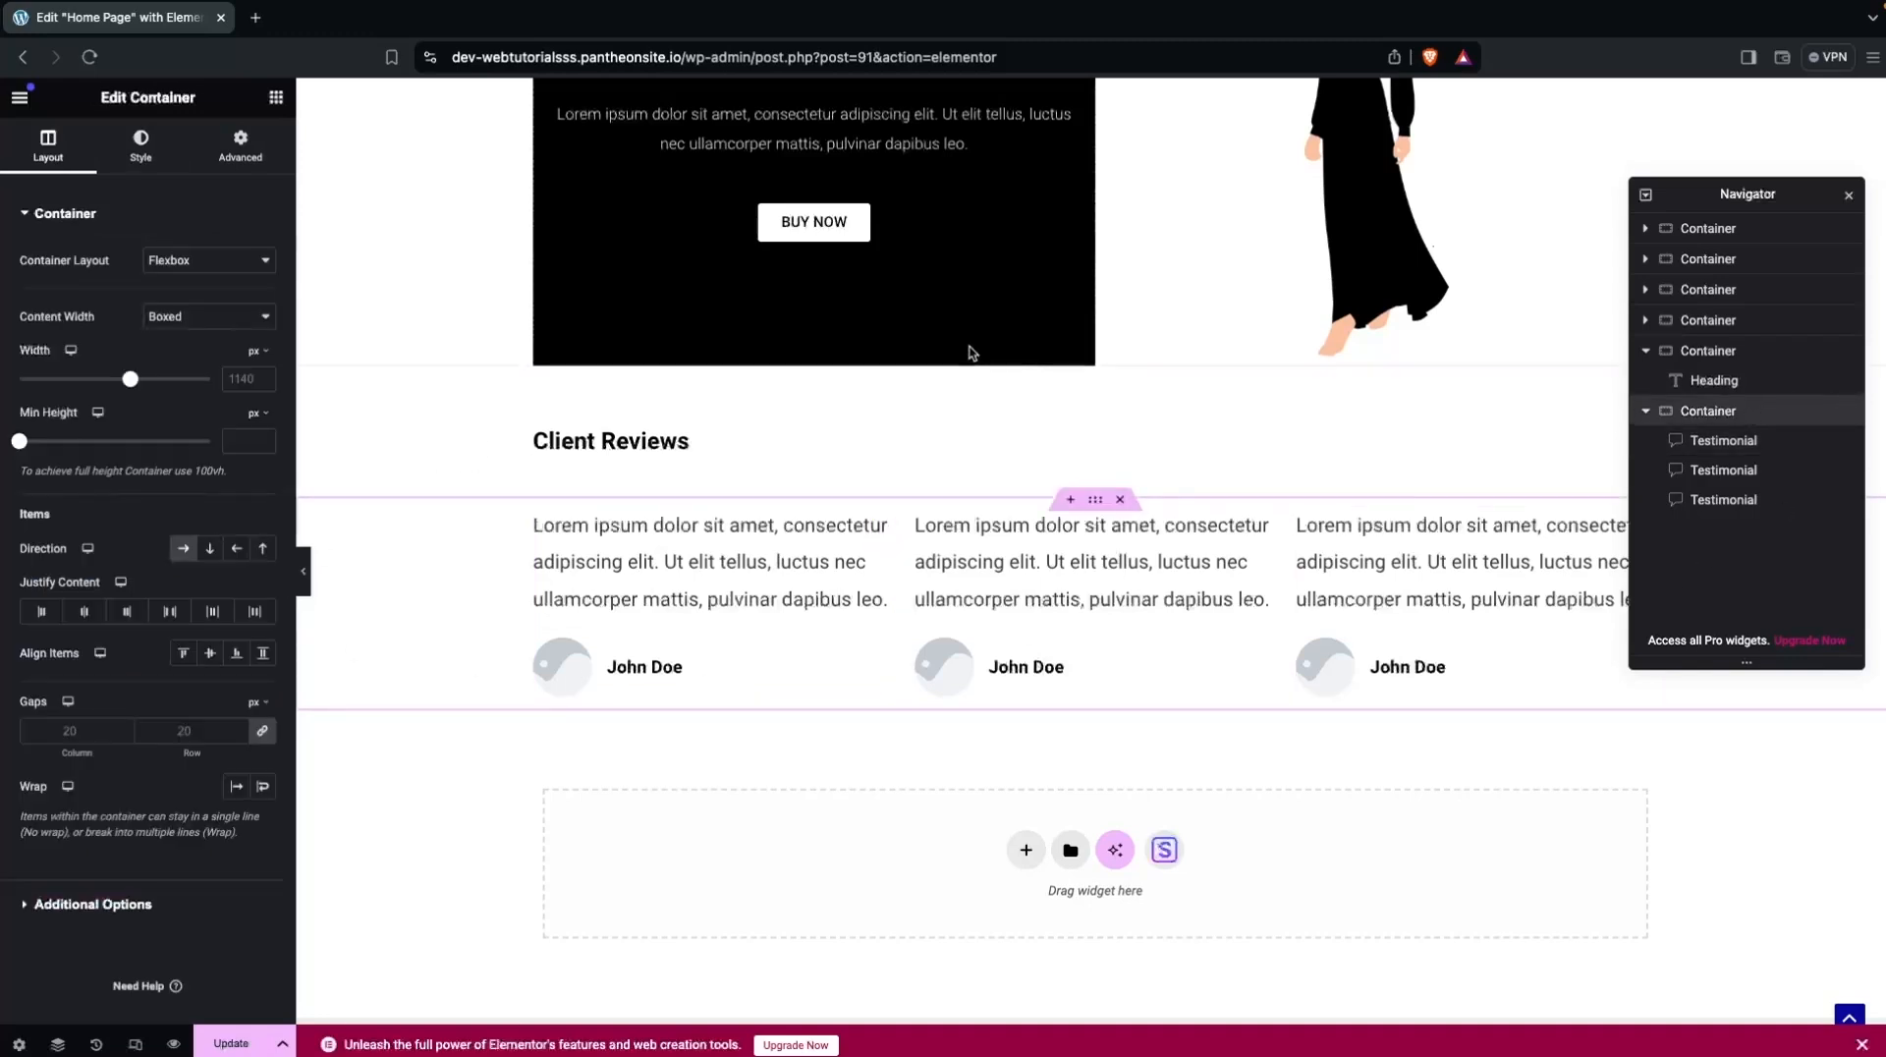
click(251, 156)
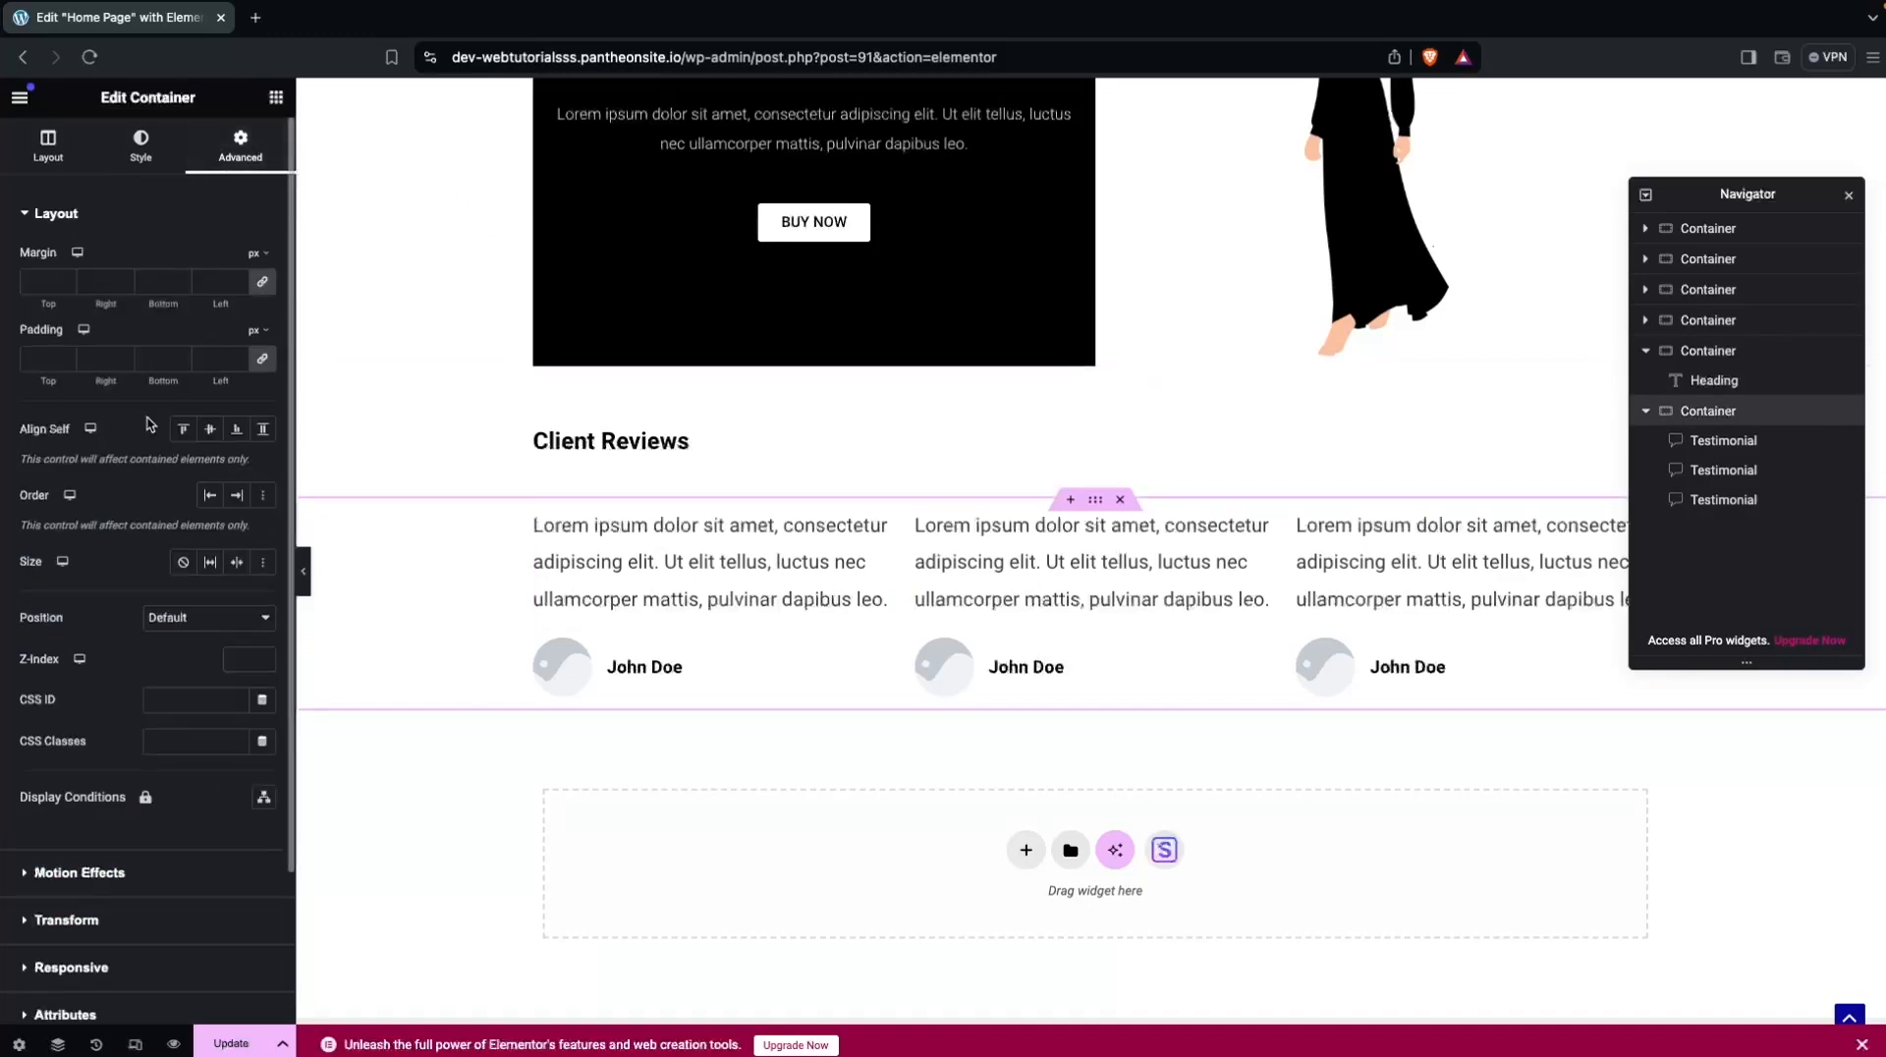
click(267, 370)
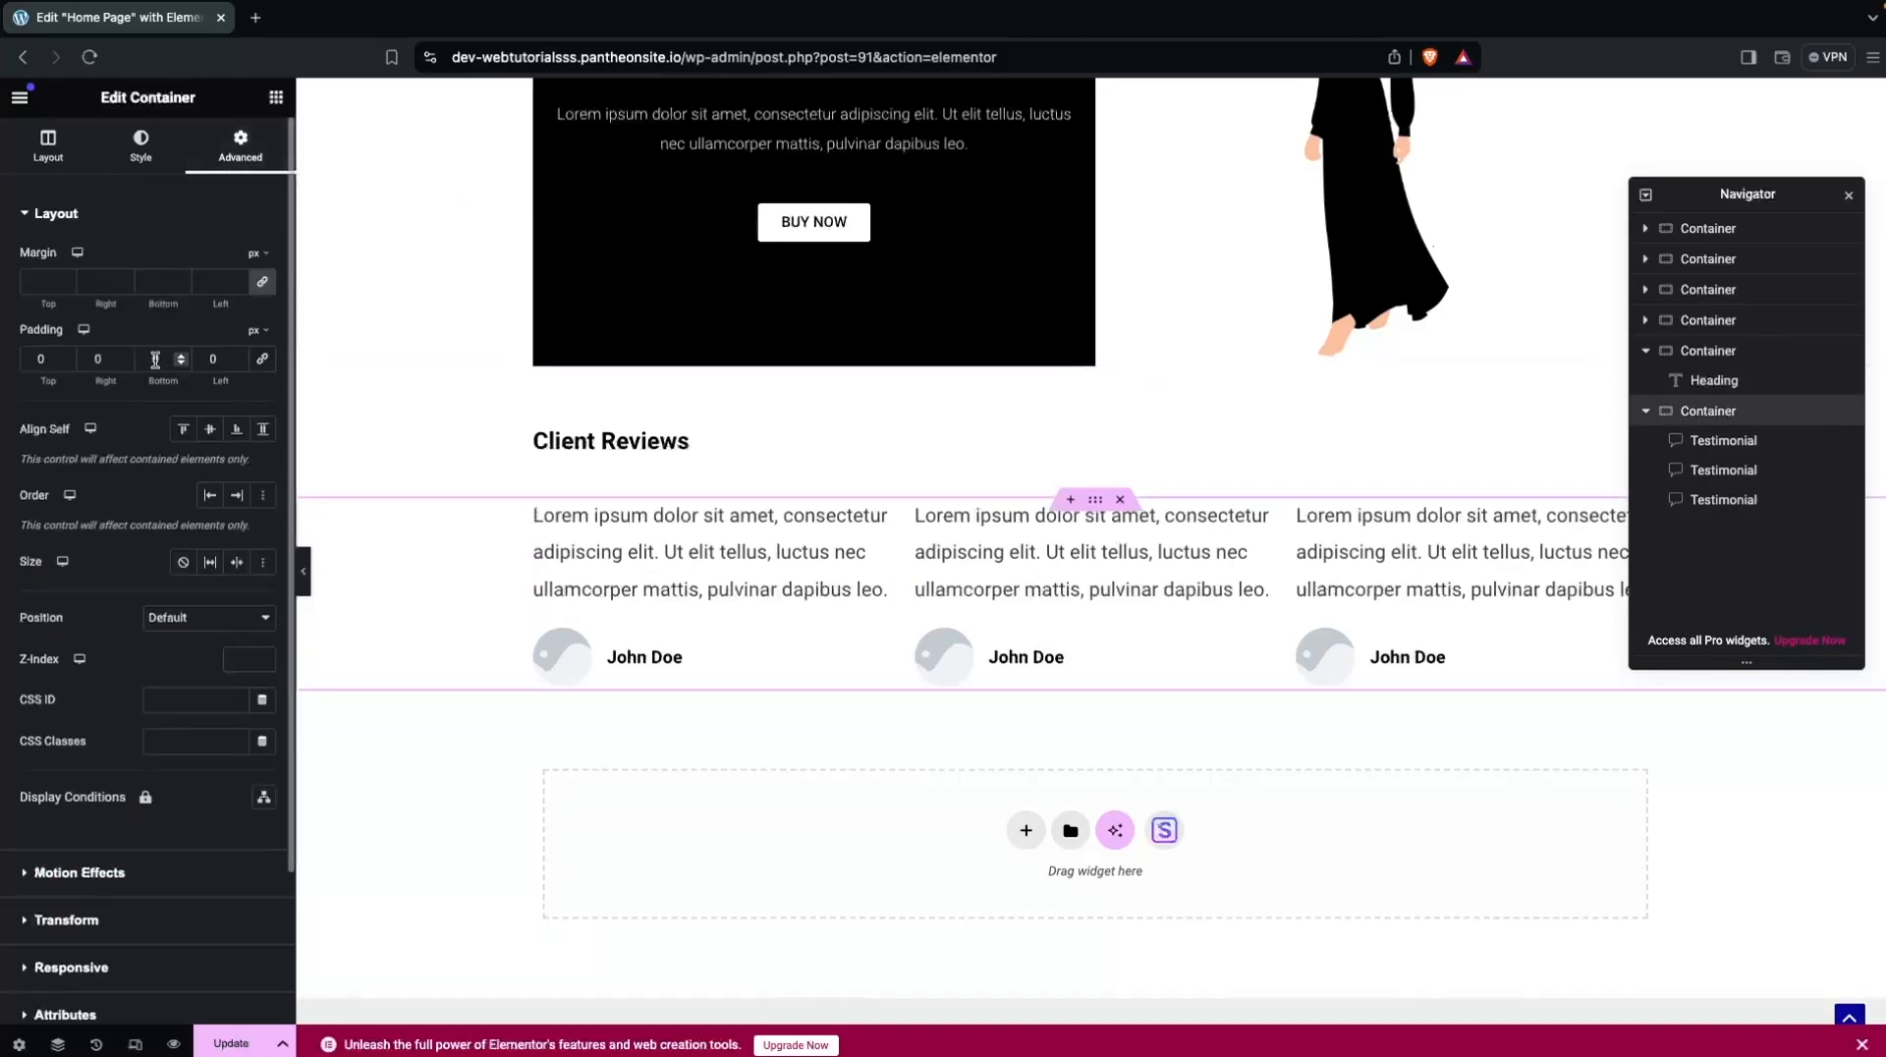
text(50)
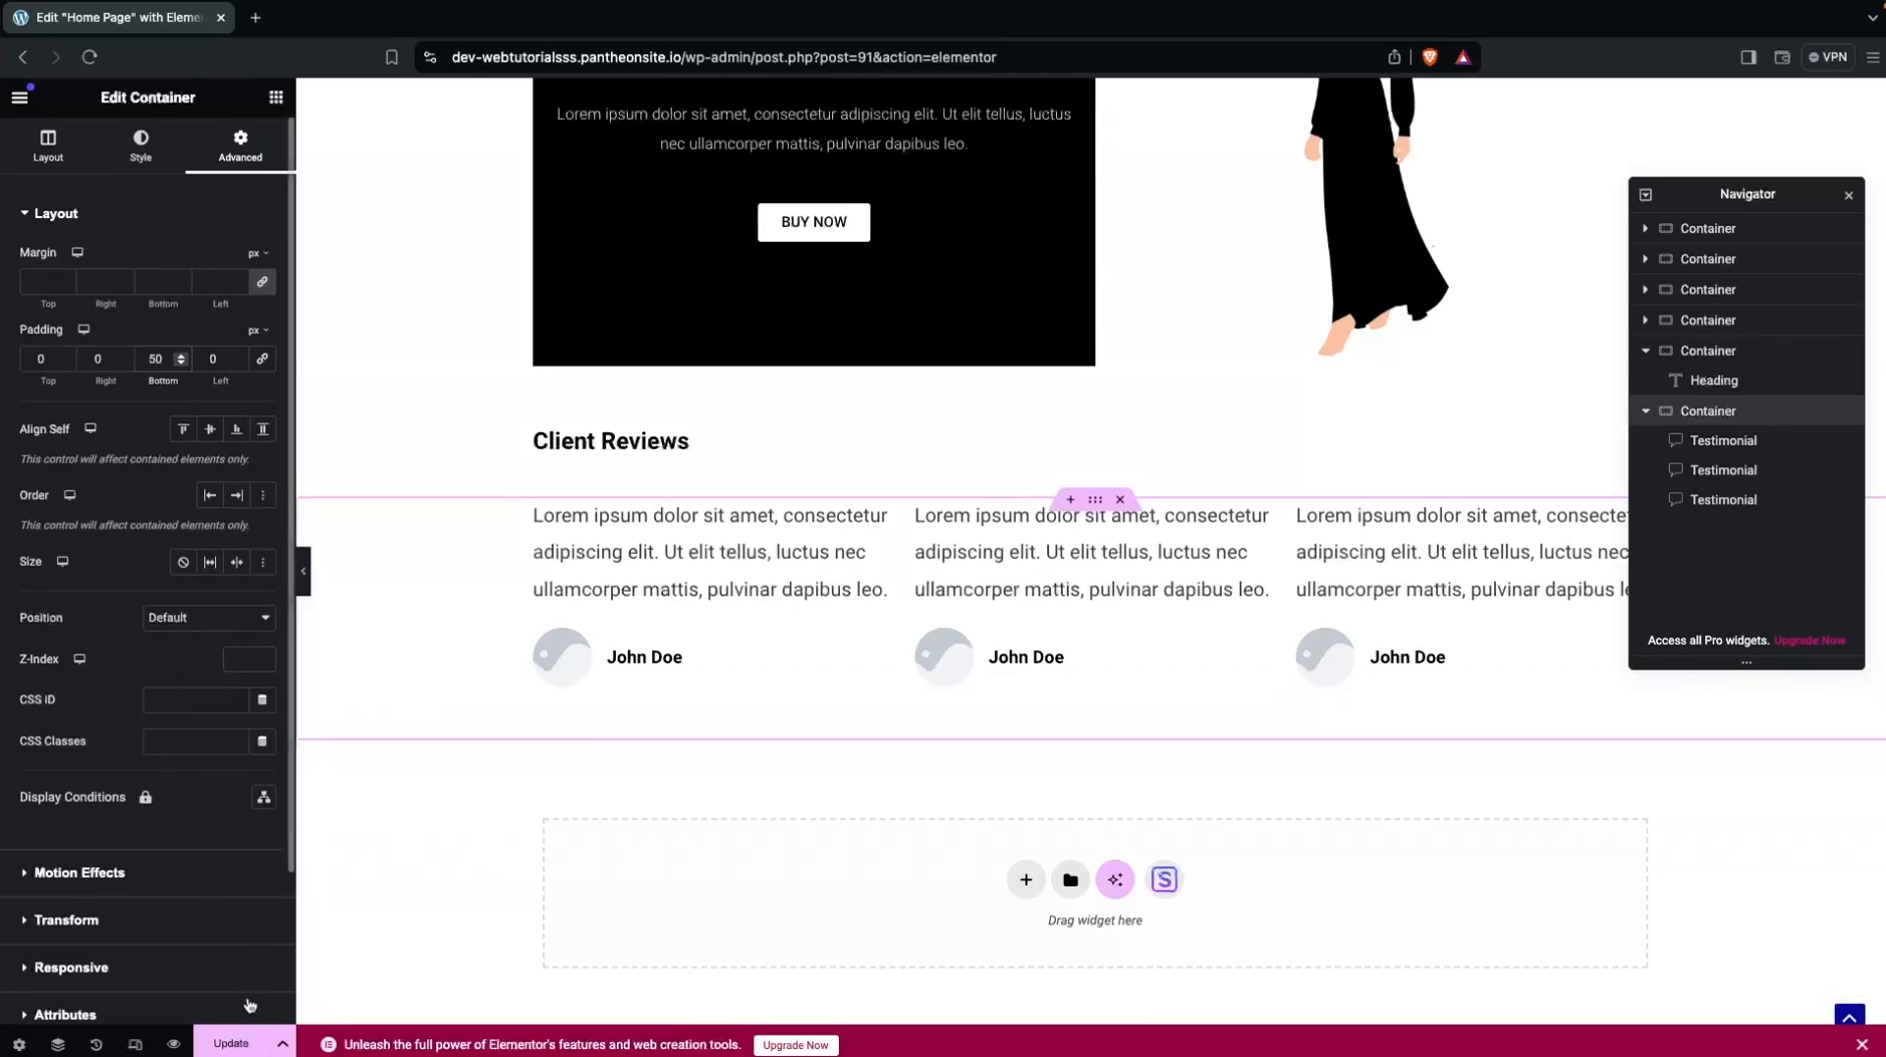
Update the home page and exit the Elementor editor to the WordPress dashboard.
click(229, 1044)
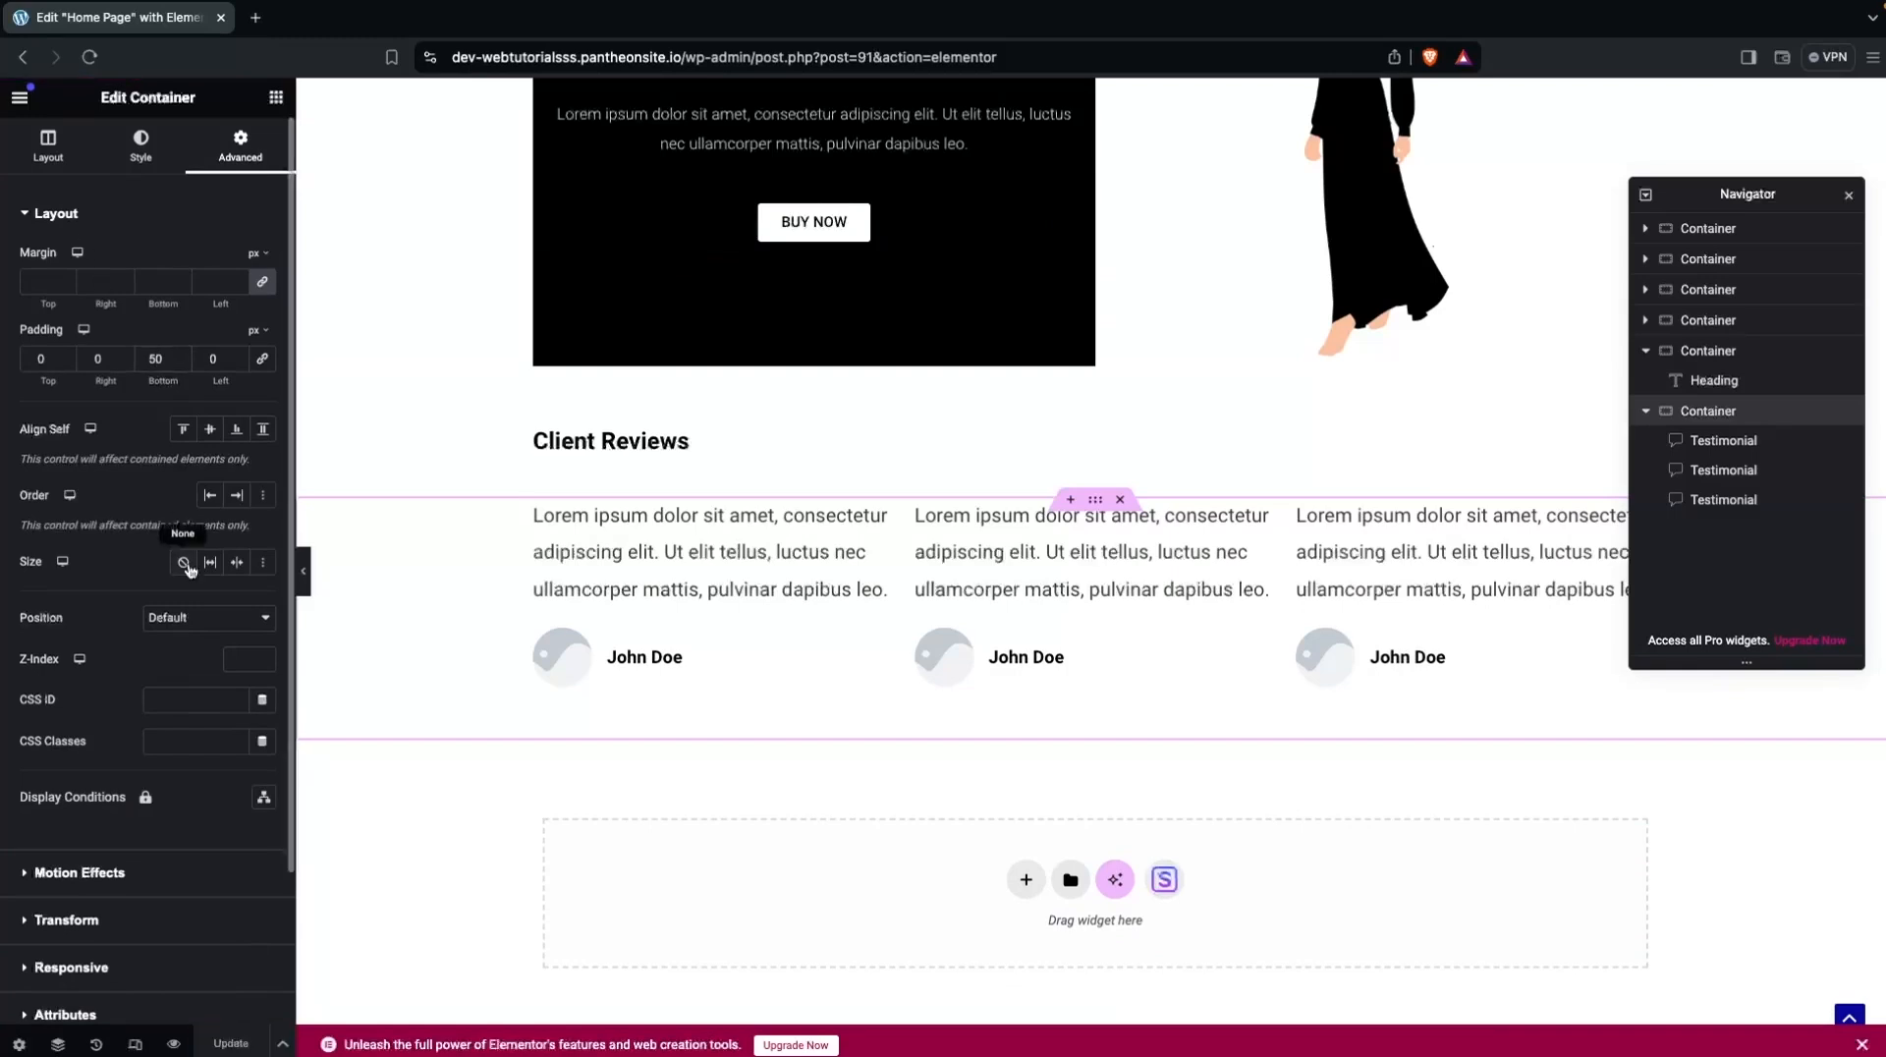
click(20, 98)
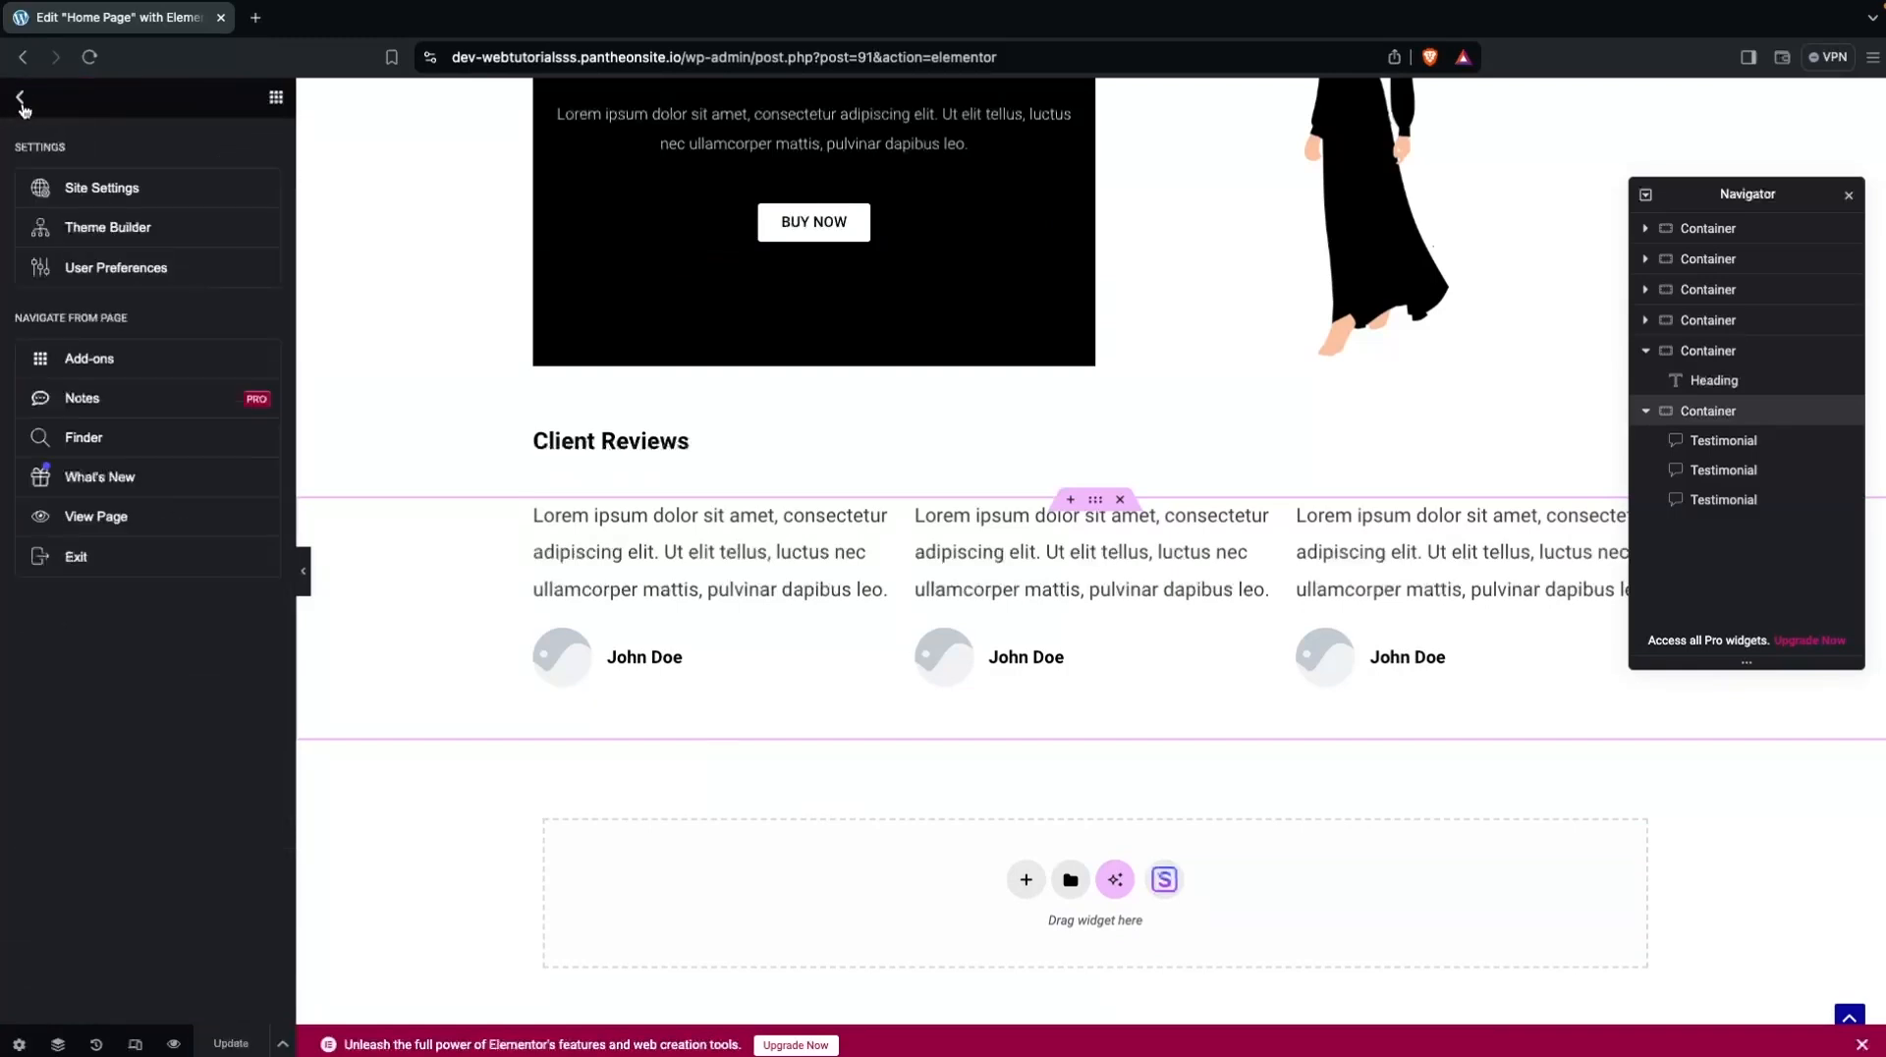
click(68, 556)
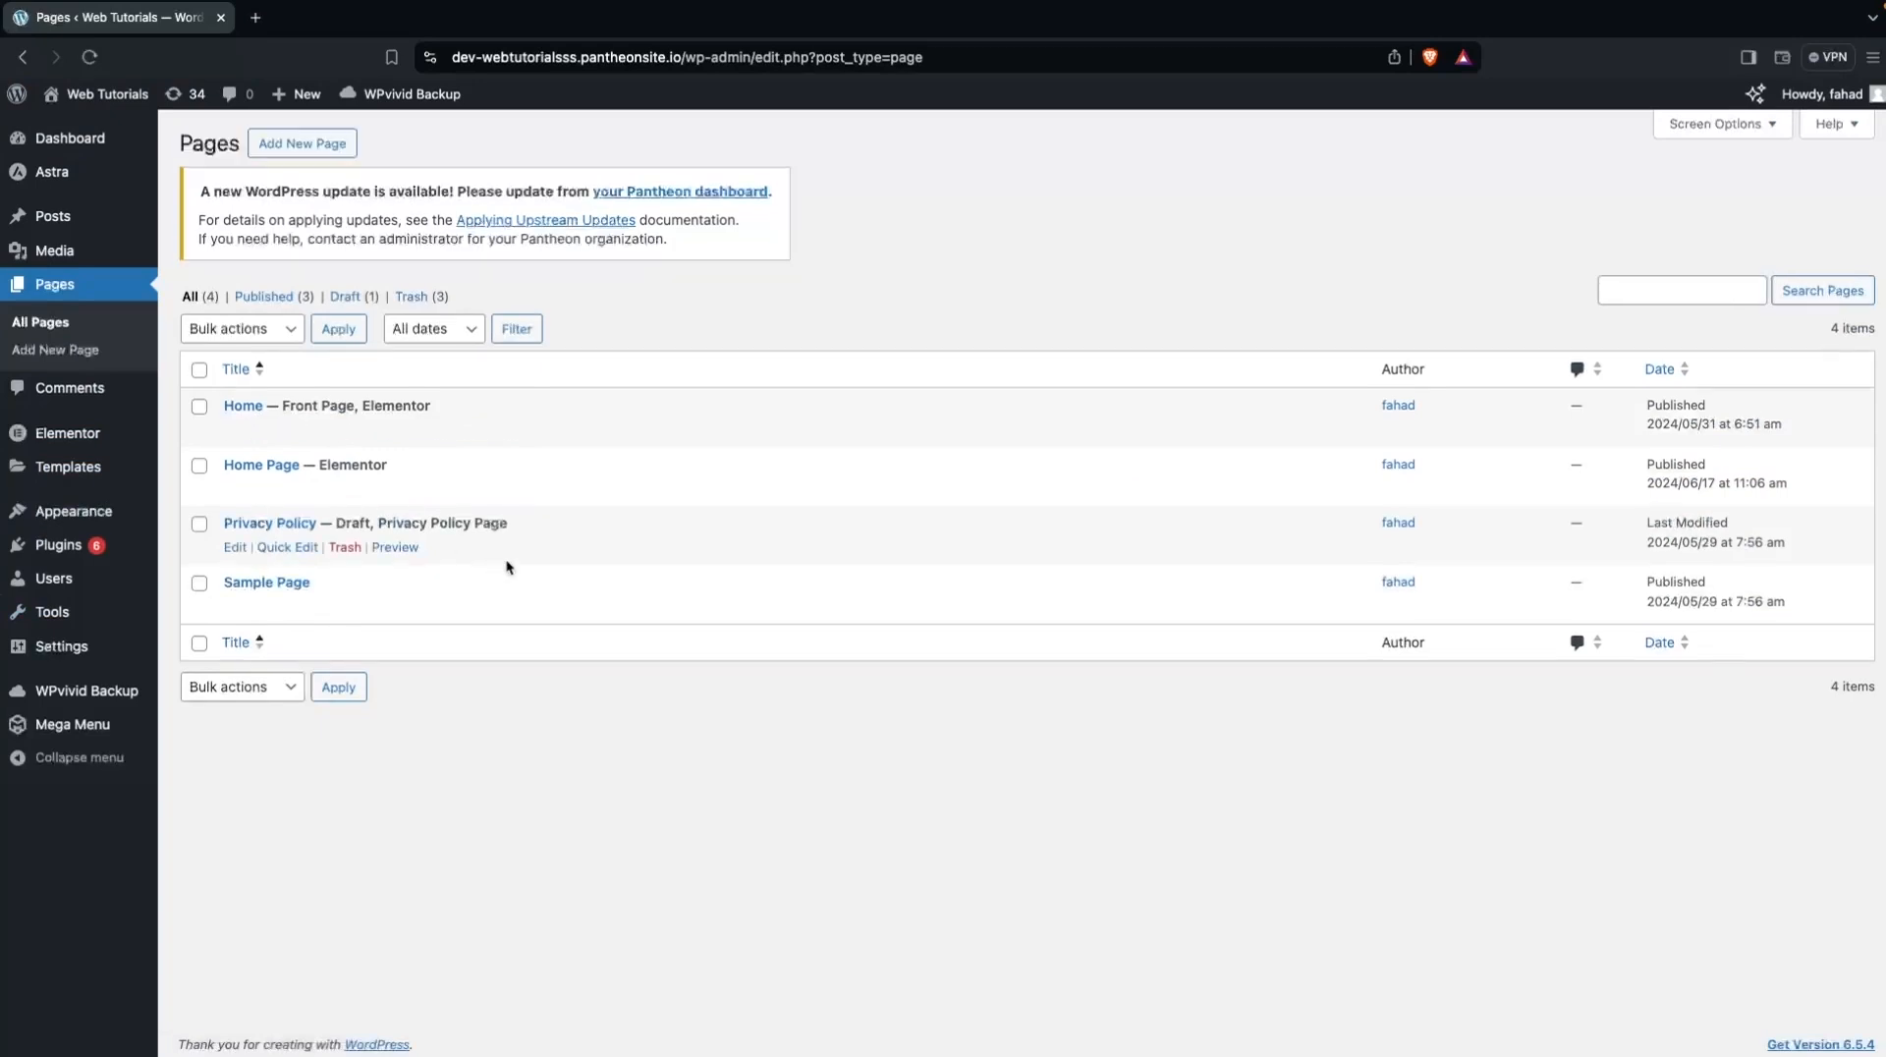
Set the site's static homepage to Home Page in the Reading settings and save the changes.
mouse_move(102, 652)
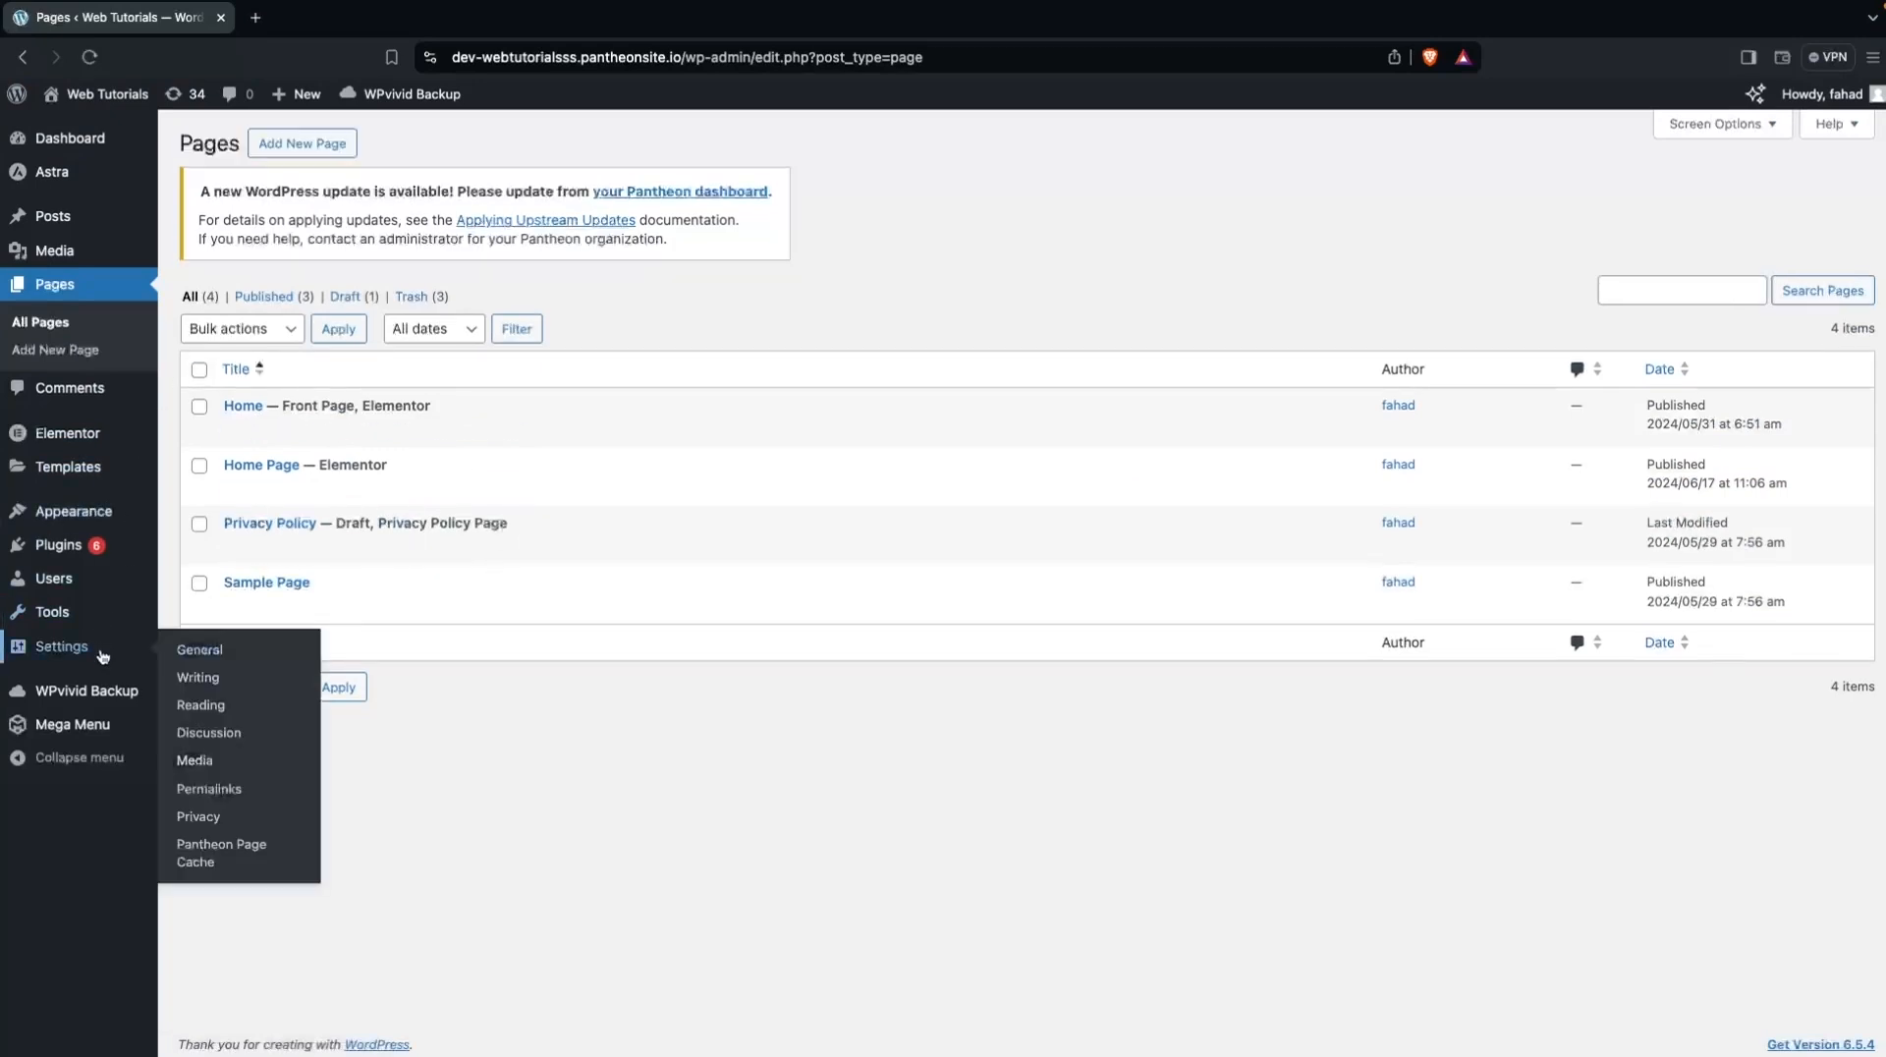
click(237, 706)
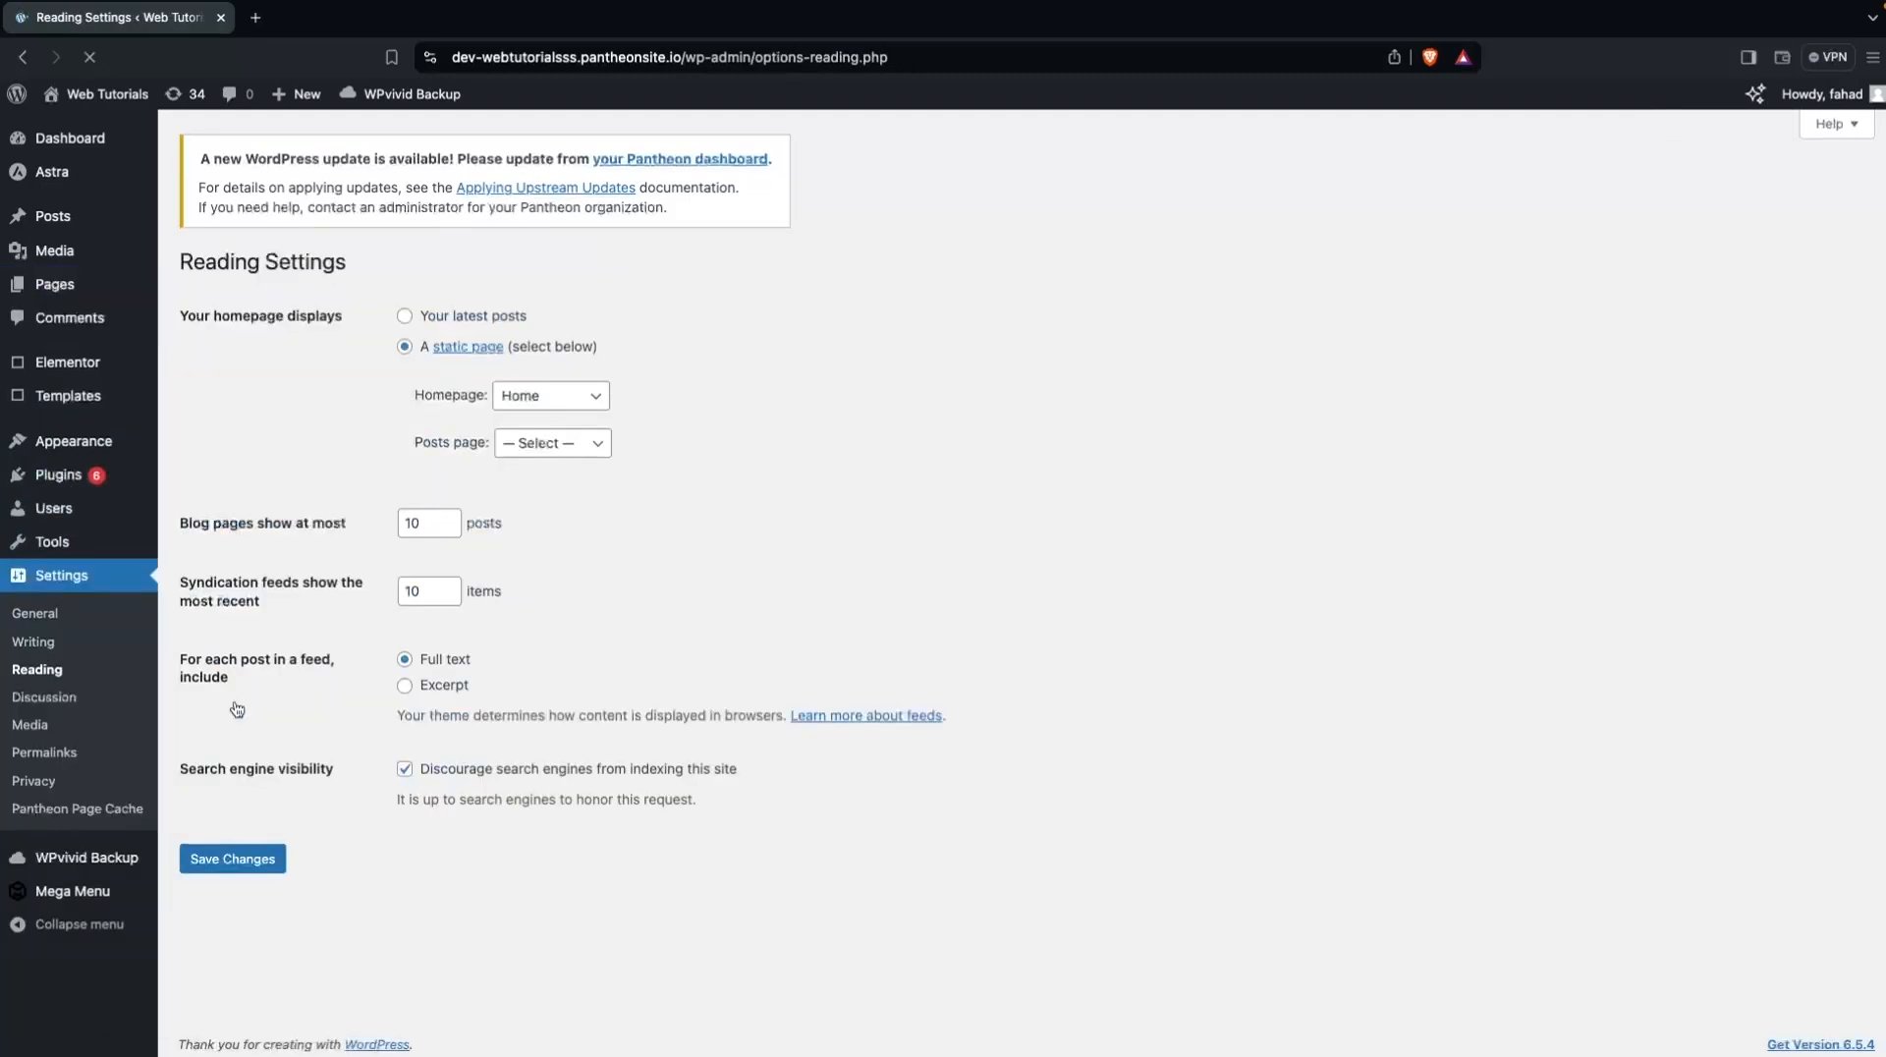
click(562, 401)
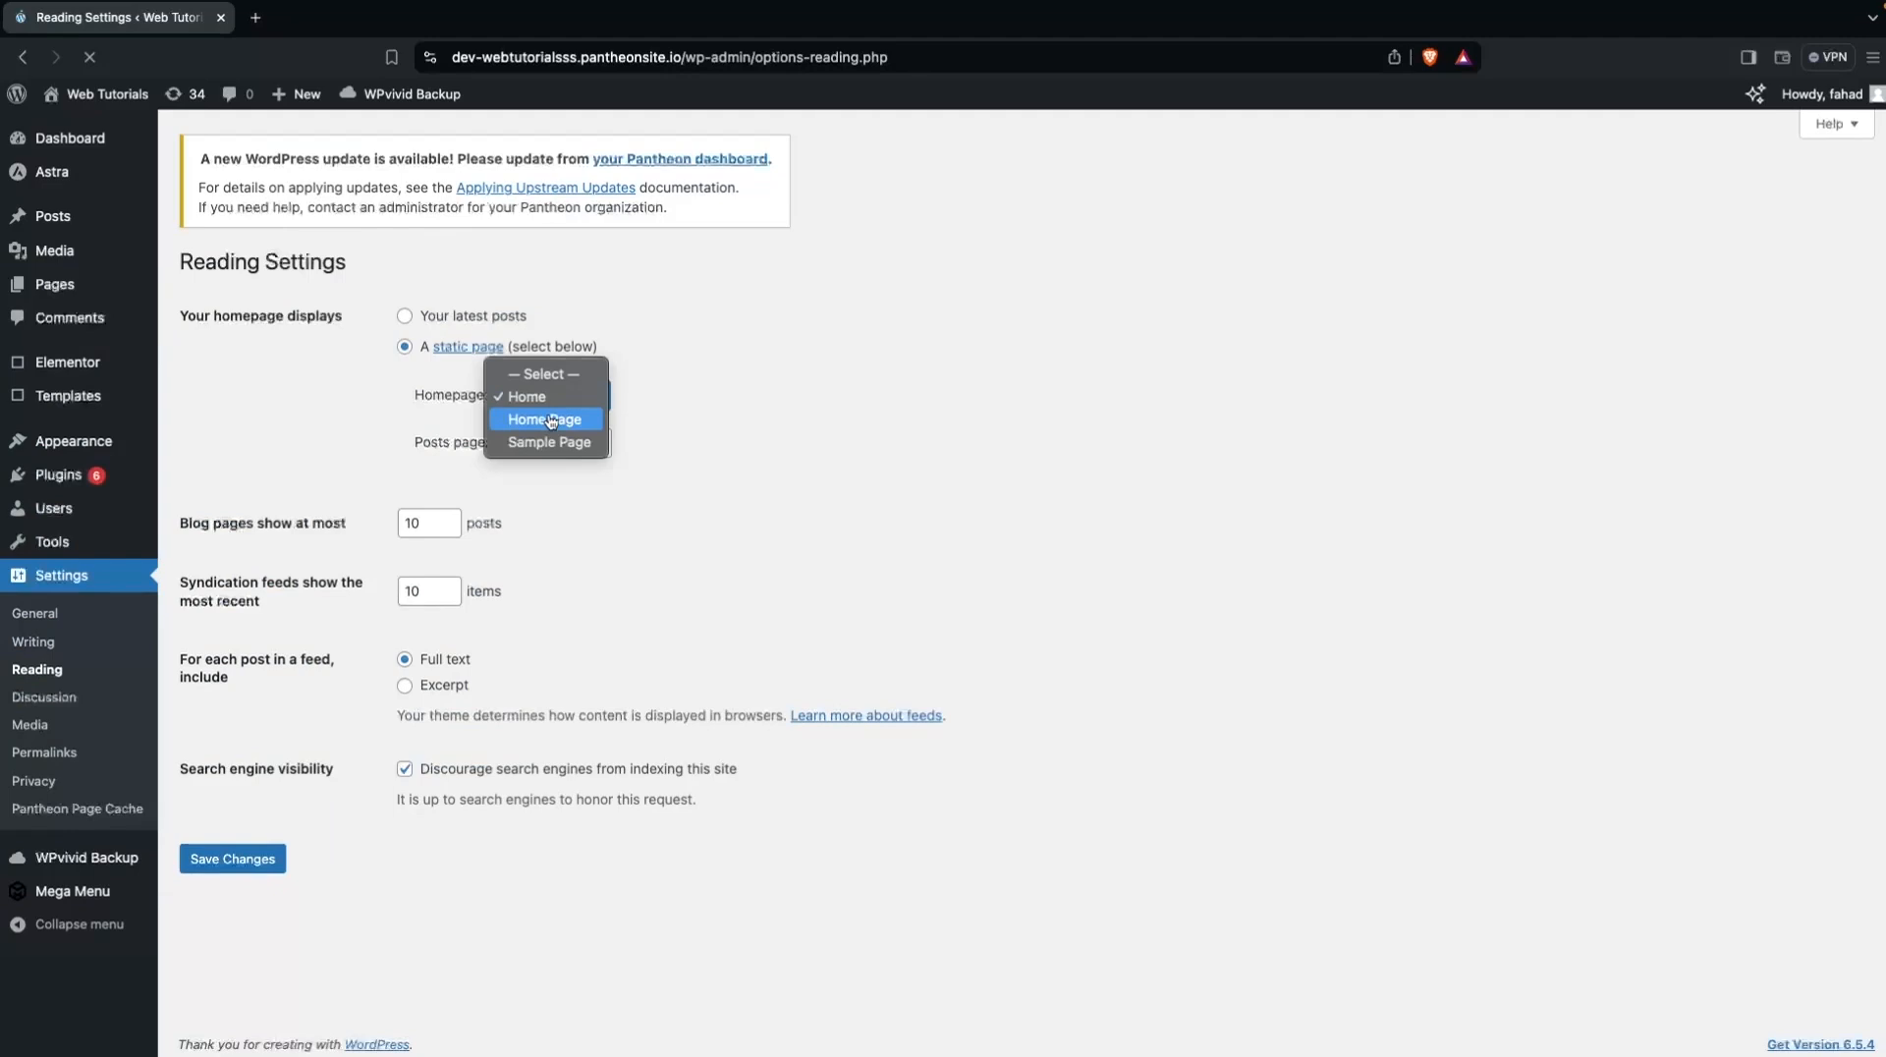
click(551, 421)
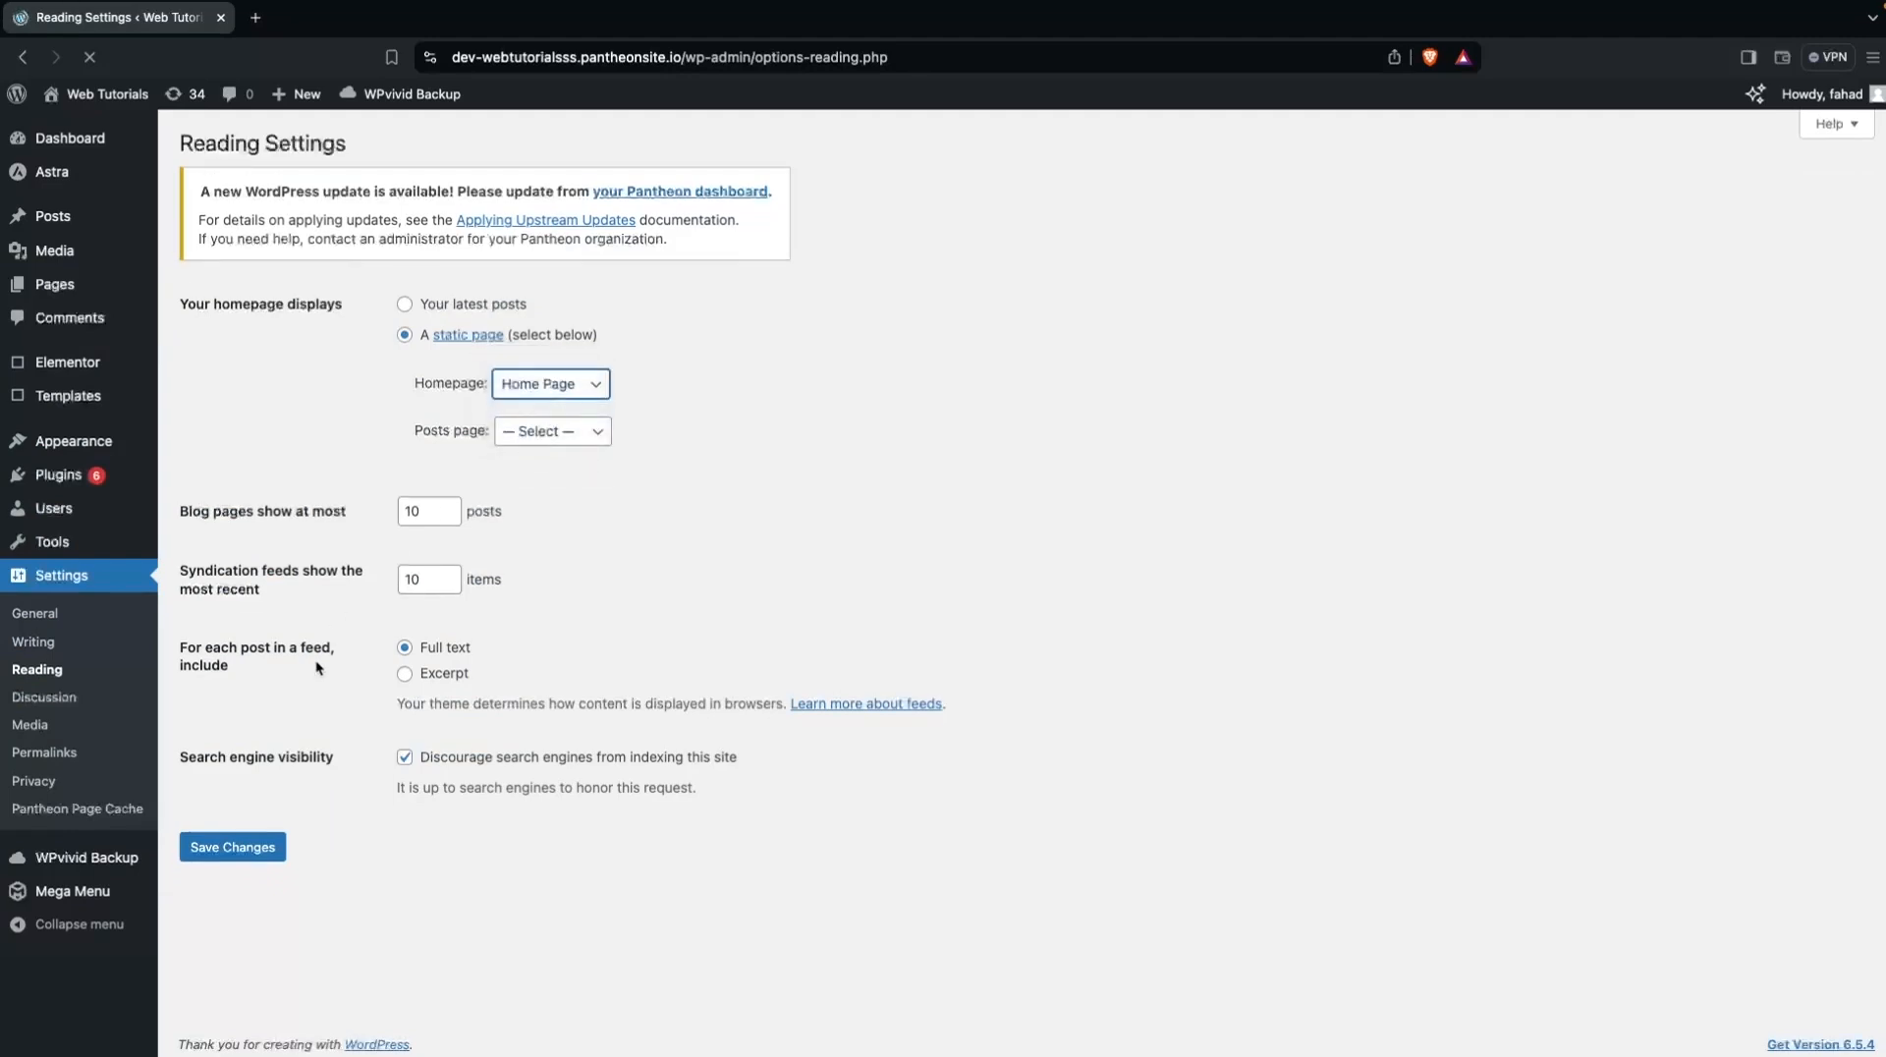
click(225, 844)
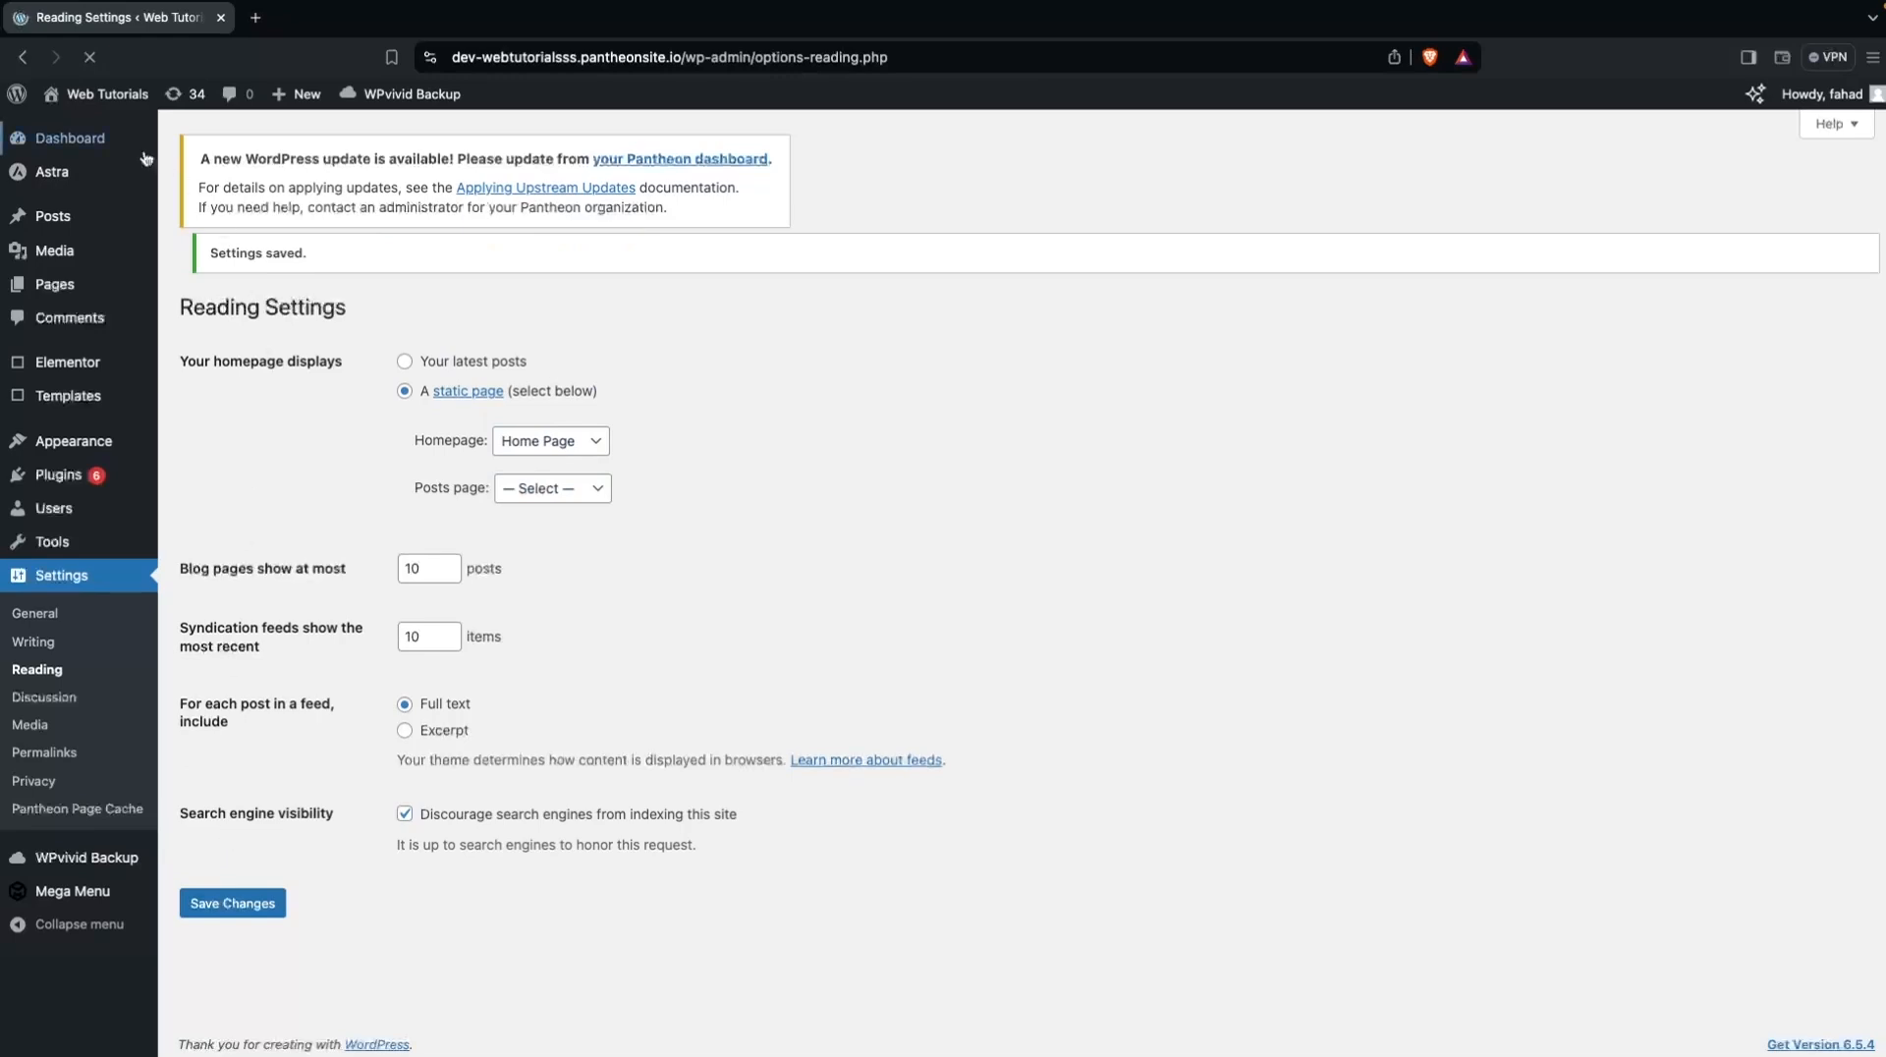
Visit the live site and review the homepage from the hero through the products to the client reviews.
mouse_move(98, 95)
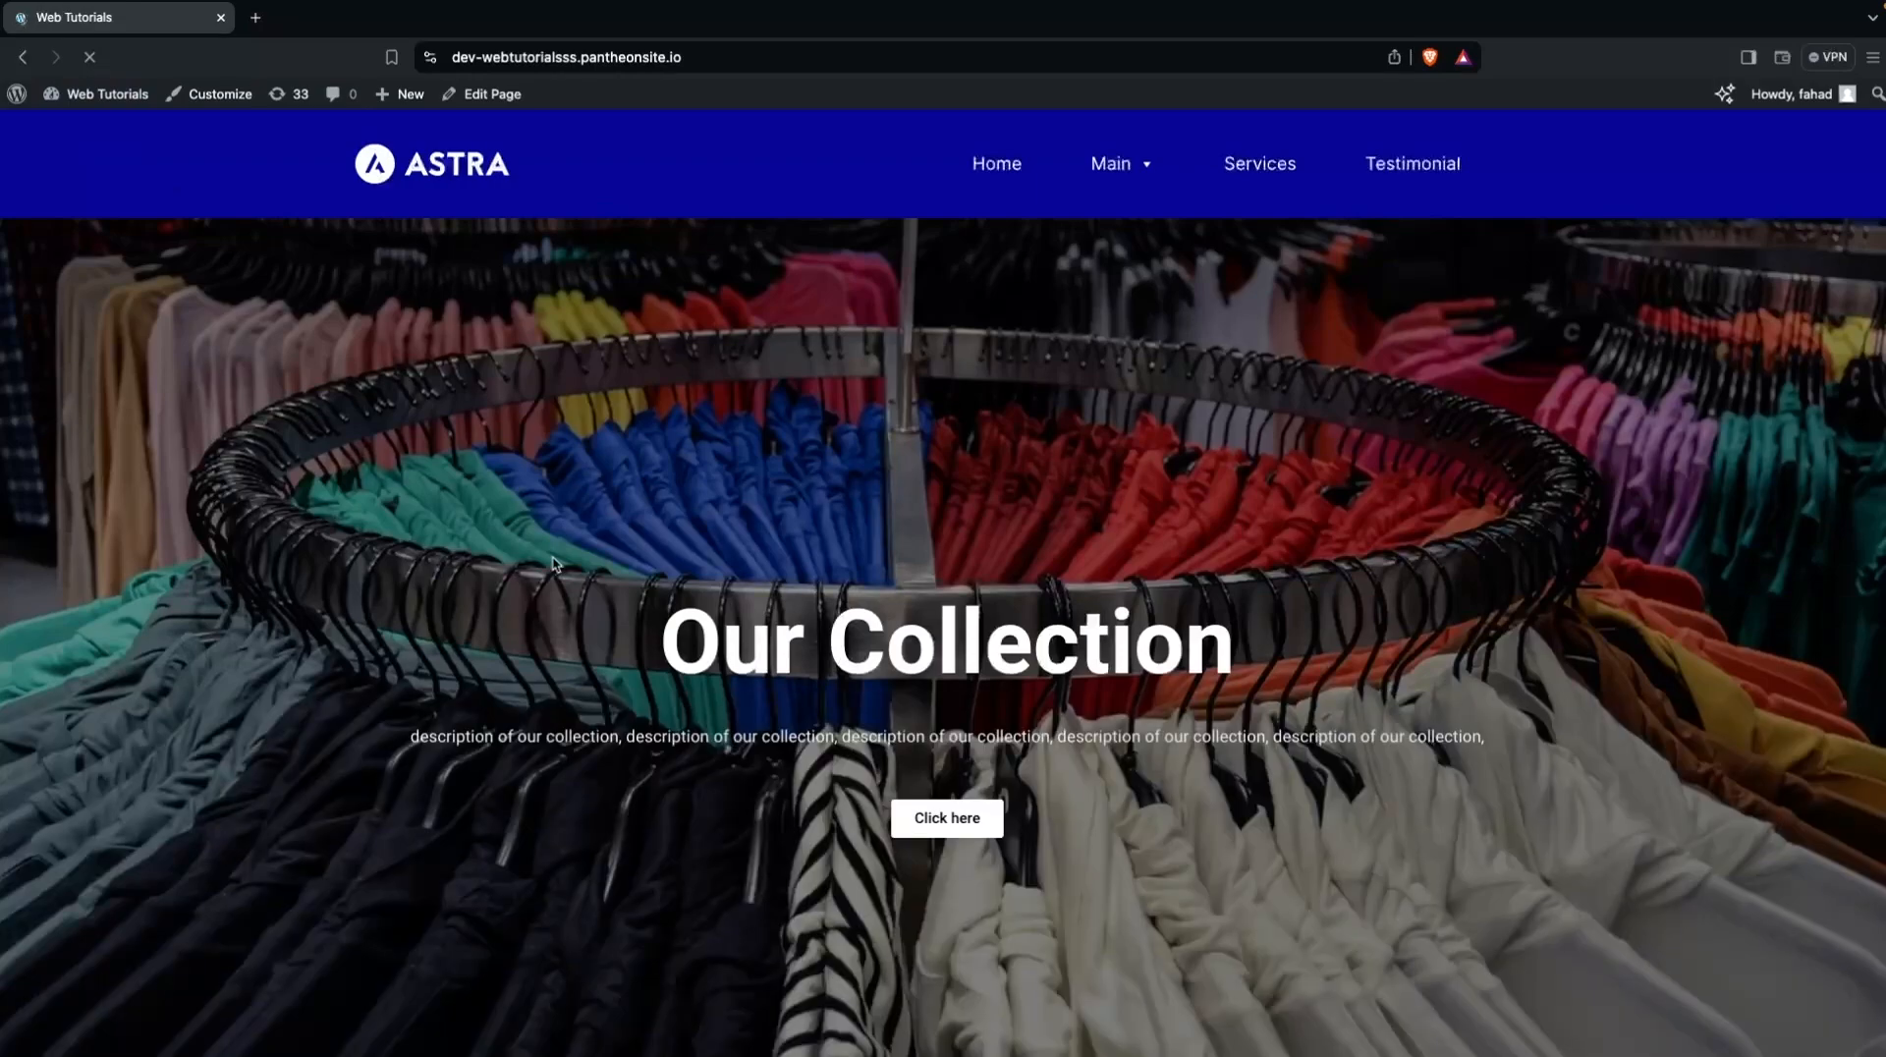
scroll(552, 563, down, 10)
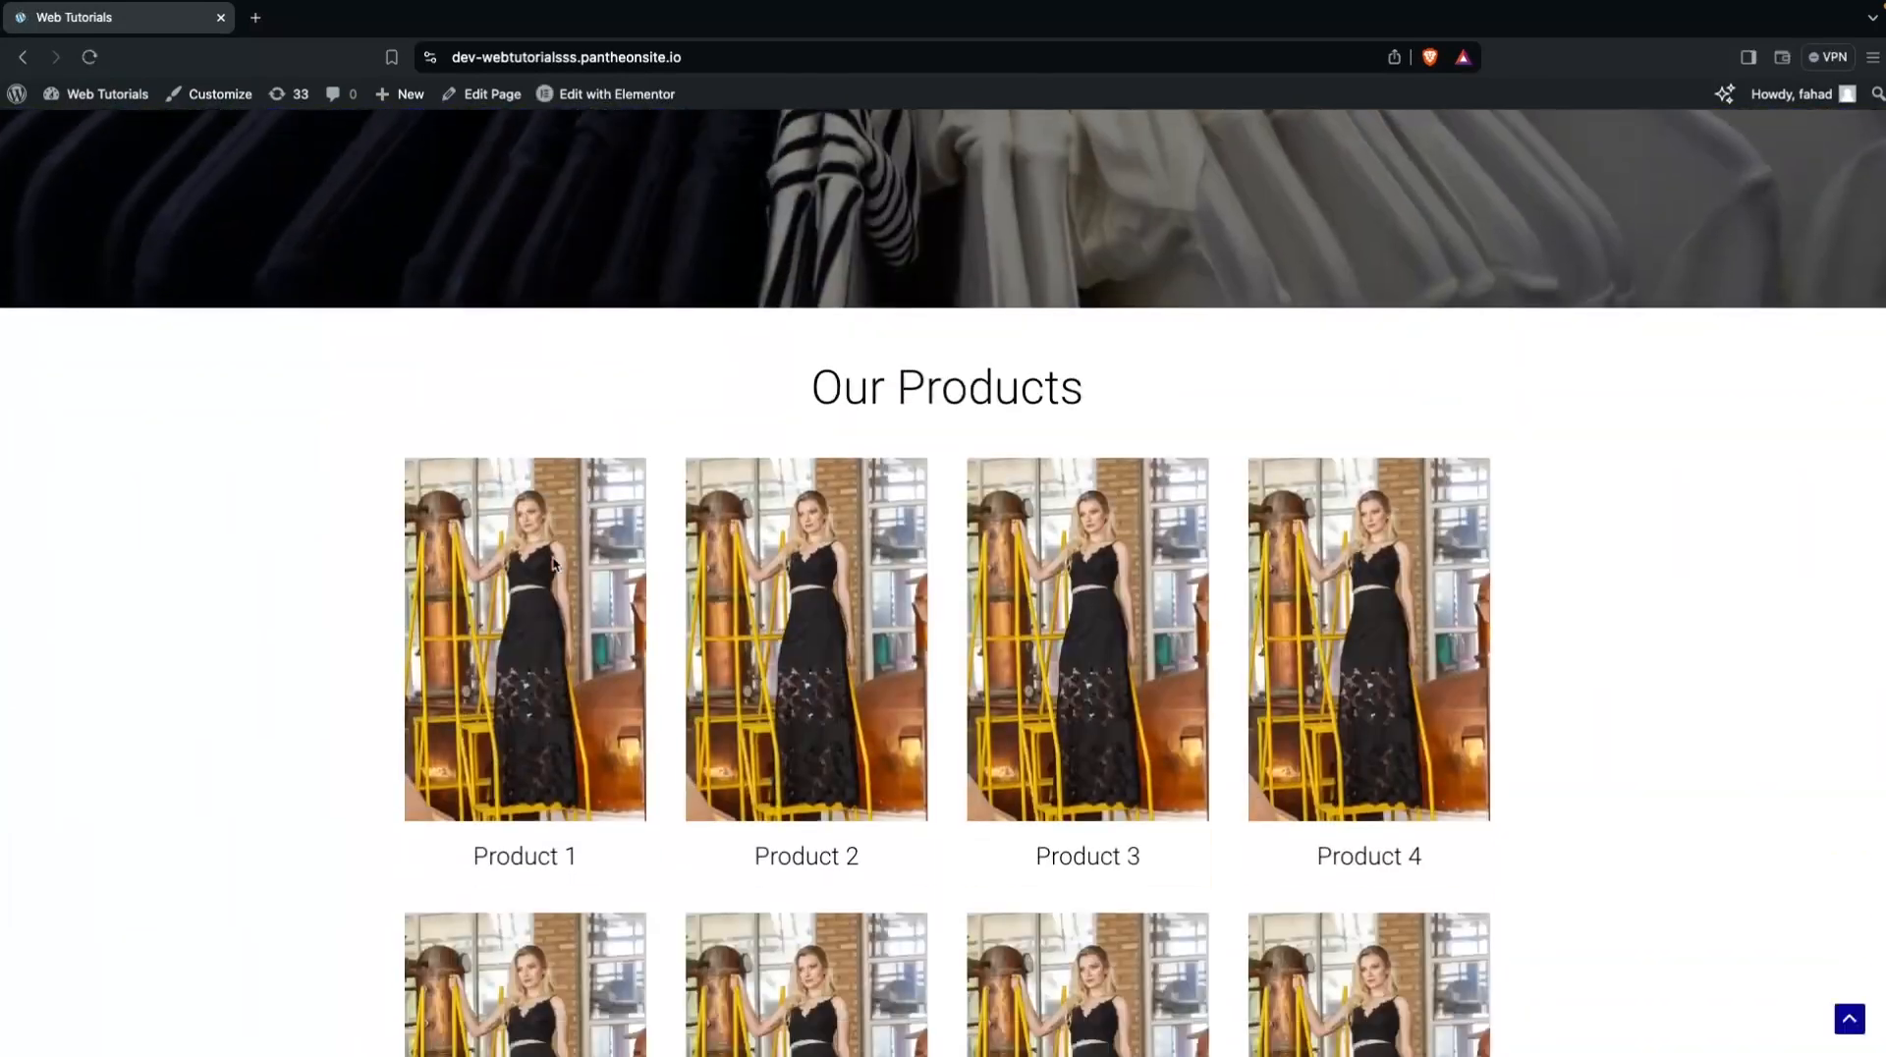
scroll(554, 563, down, 10)
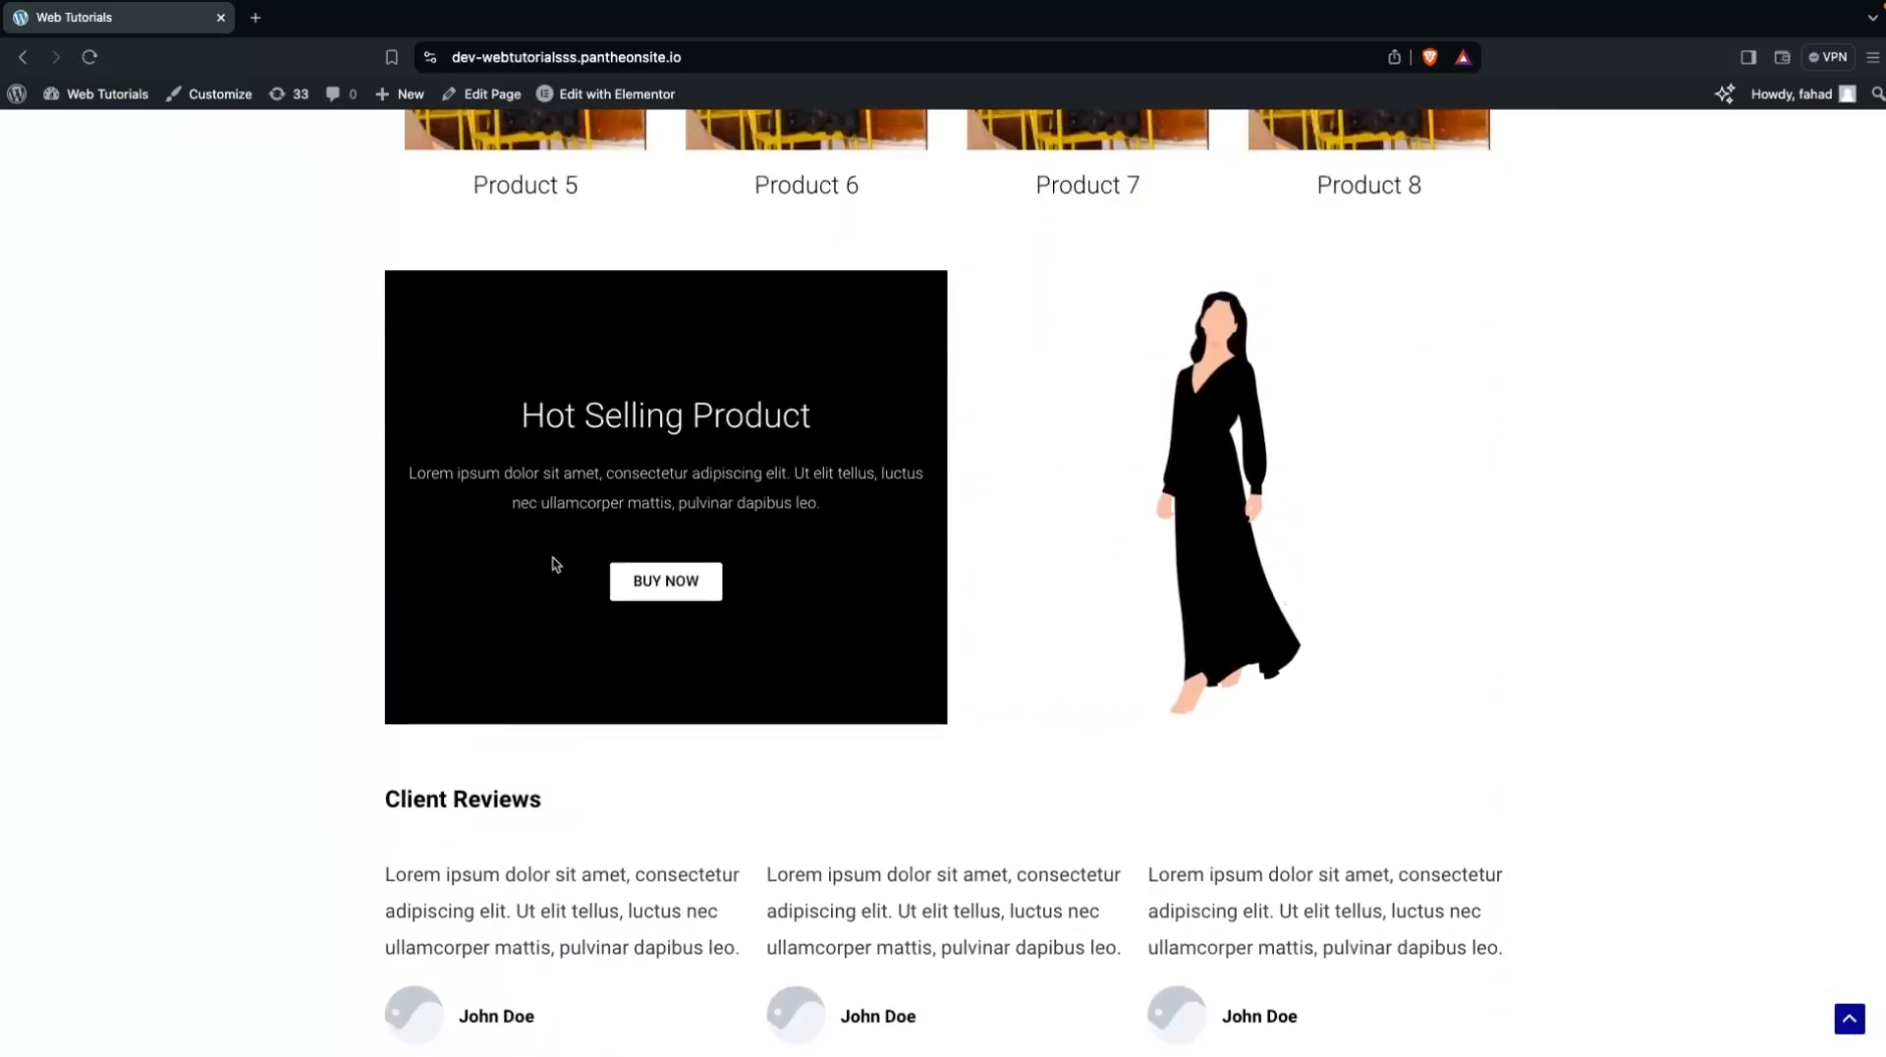
scroll(554, 563, down, 2)
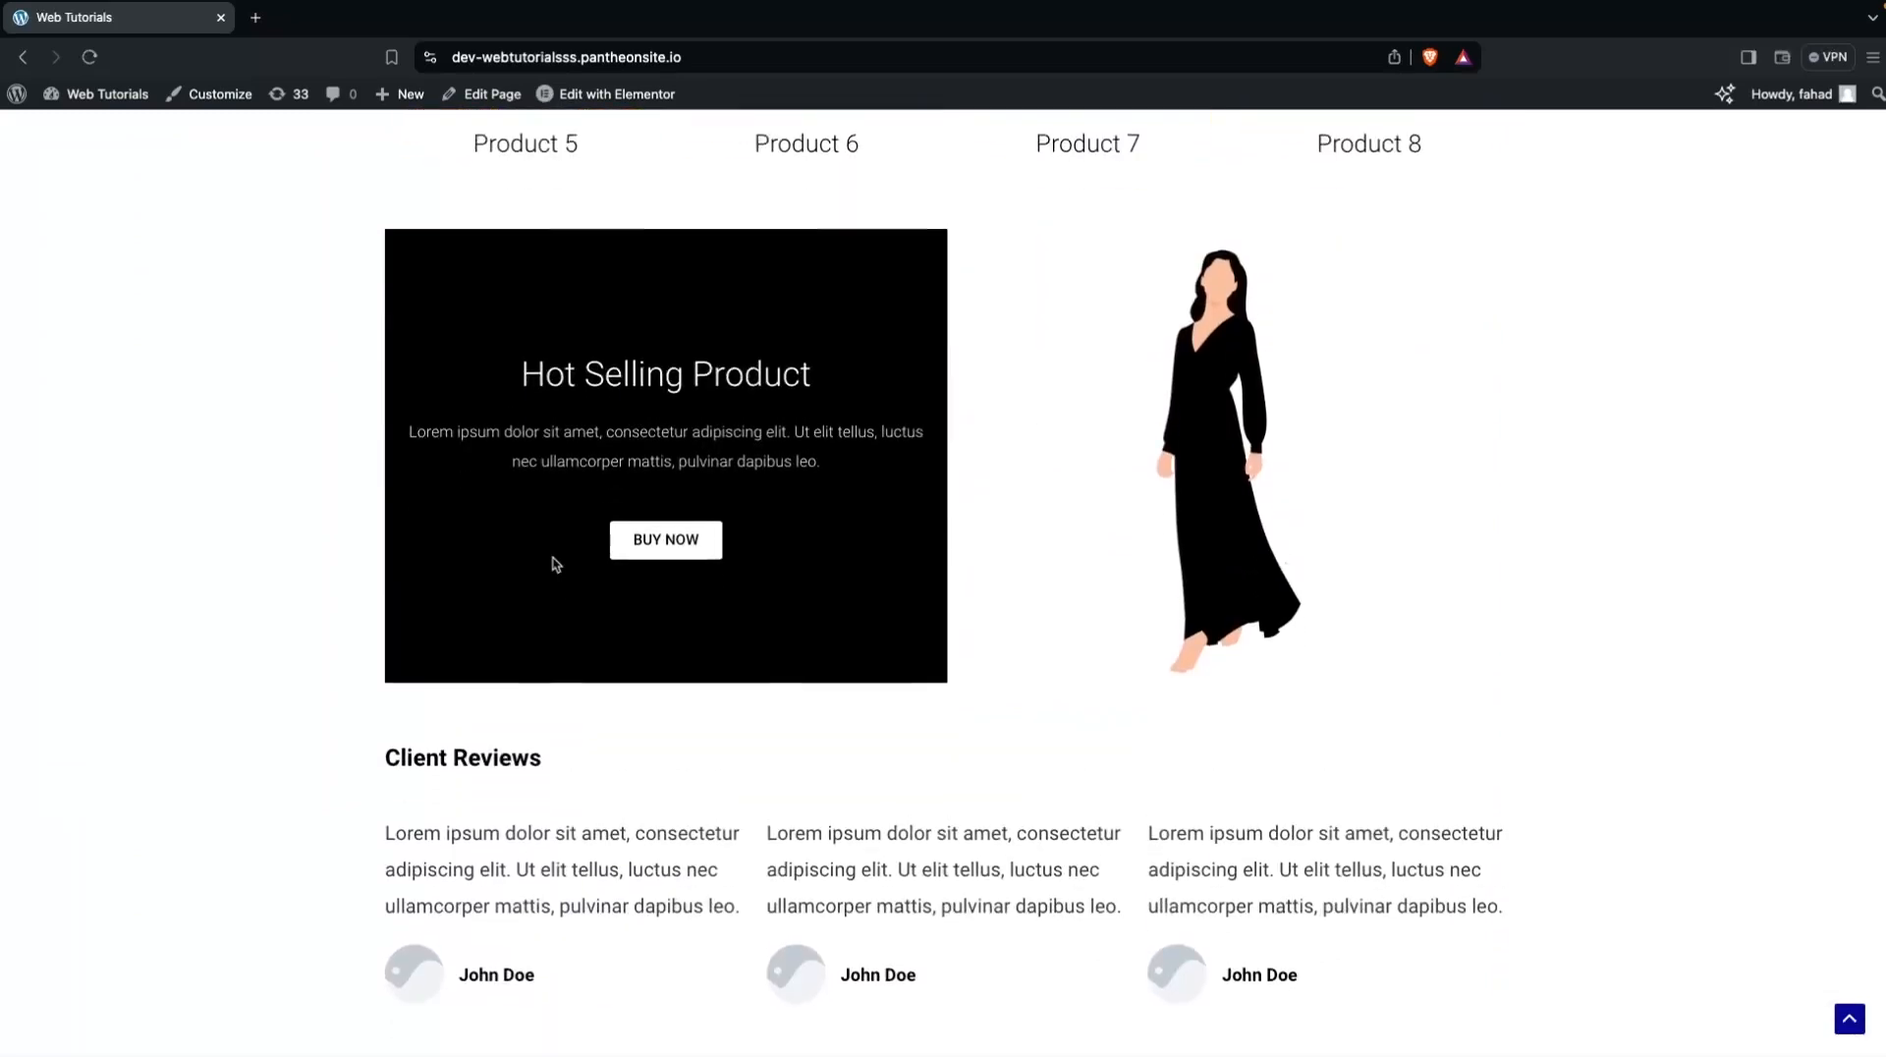